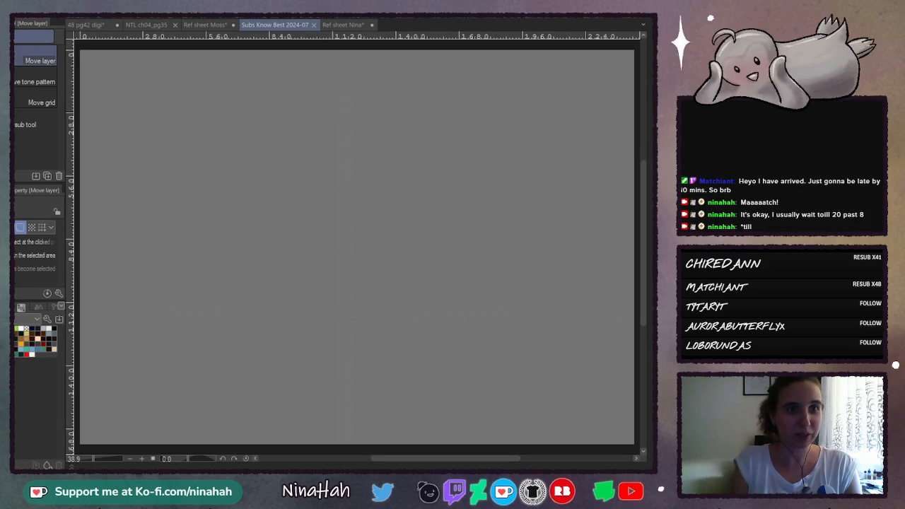
Step: Activate the Inking pen and add a new layer to the Subs Know Best document
key("p")
key("ctrl+shift+n")
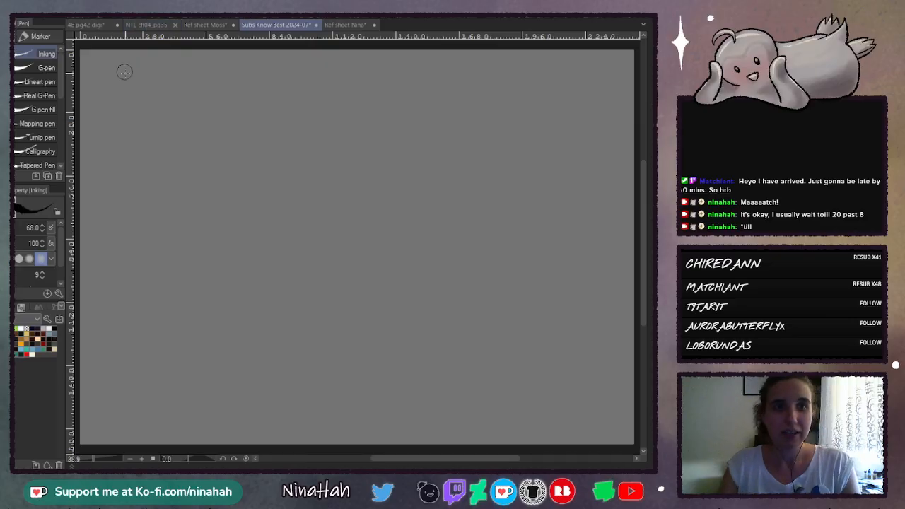
Step: Paste the copied speech balloons into the NTL ch04_pg35 page and activate the Object tool
left_click(147, 25)
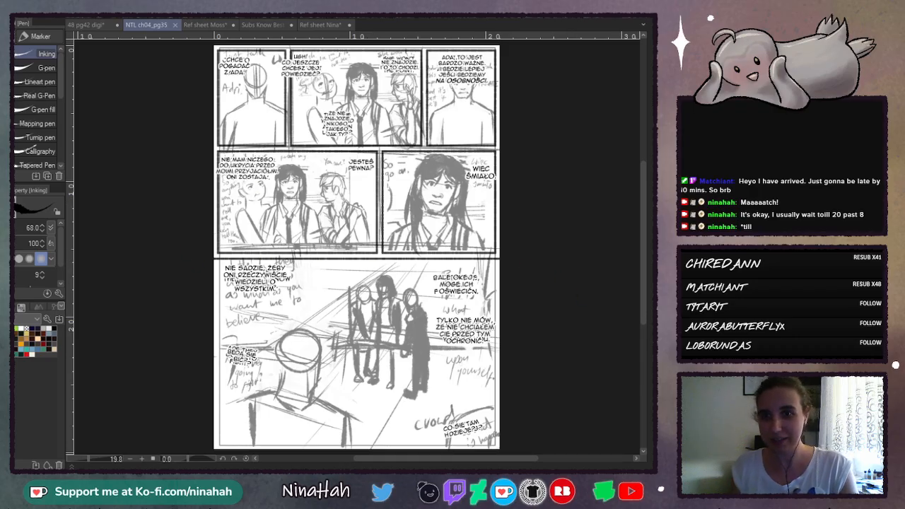
key("ctrl+v")
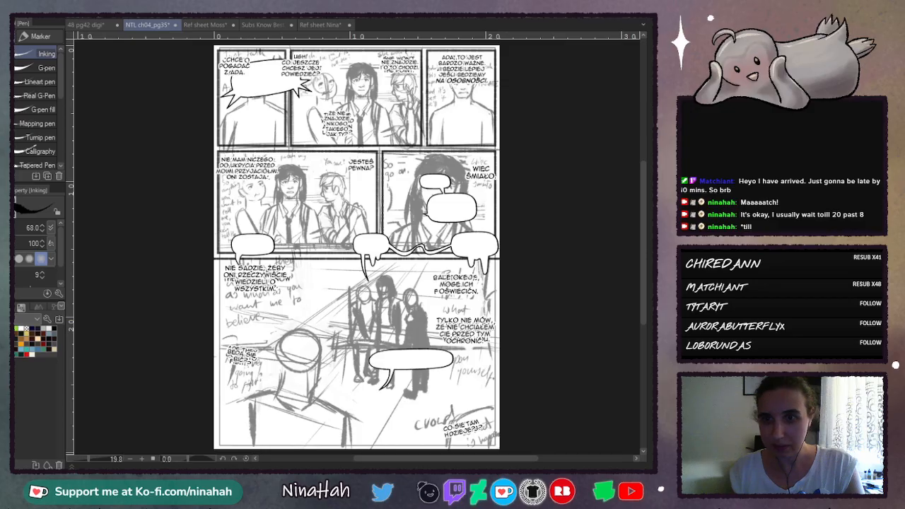
key("o")
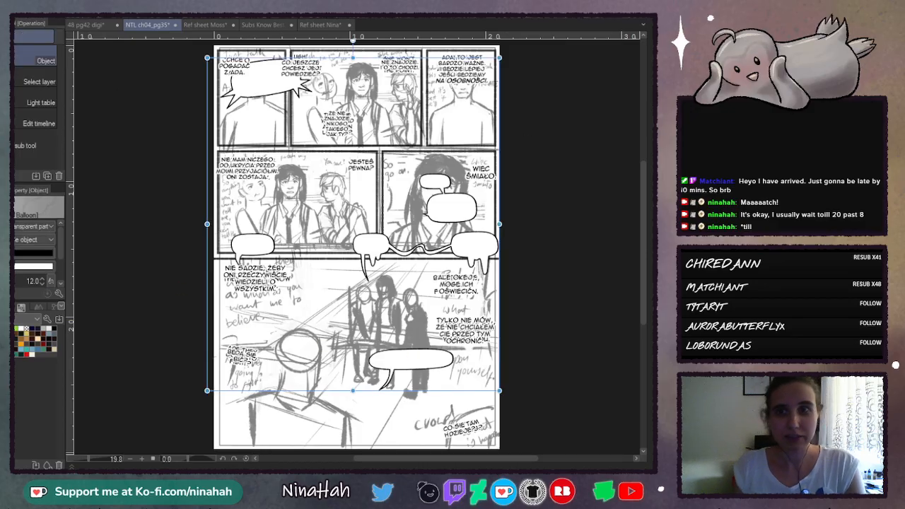
Step: Move the spiky-tailed balloon down from the dialogue so it sits lower across the first and second panels
key("ctrl+plus")
key("ctrl+plus")
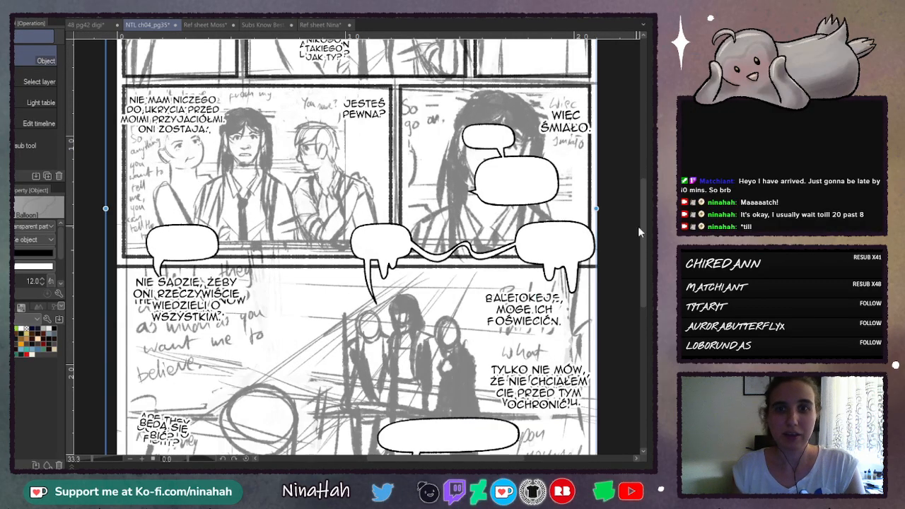
scroll(641, 277, "down", 1)
scroll(641, 277, "down", 3)
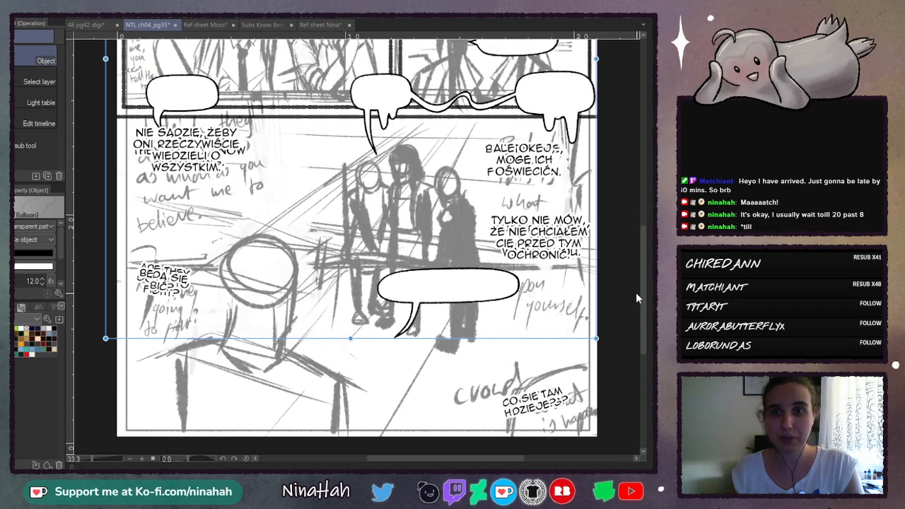
left_click_drag(642, 284, 644, 152)
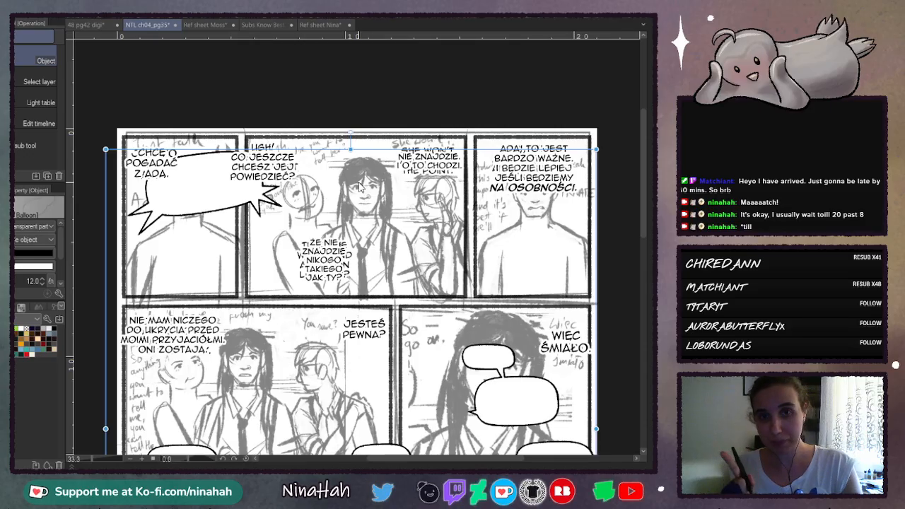
left_click(209, 209)
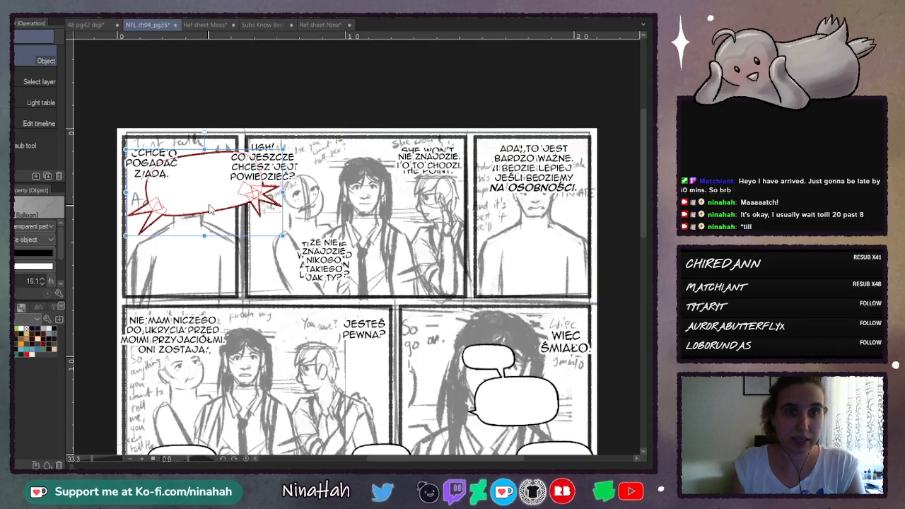
left_click_drag(214, 153, 224, 207)
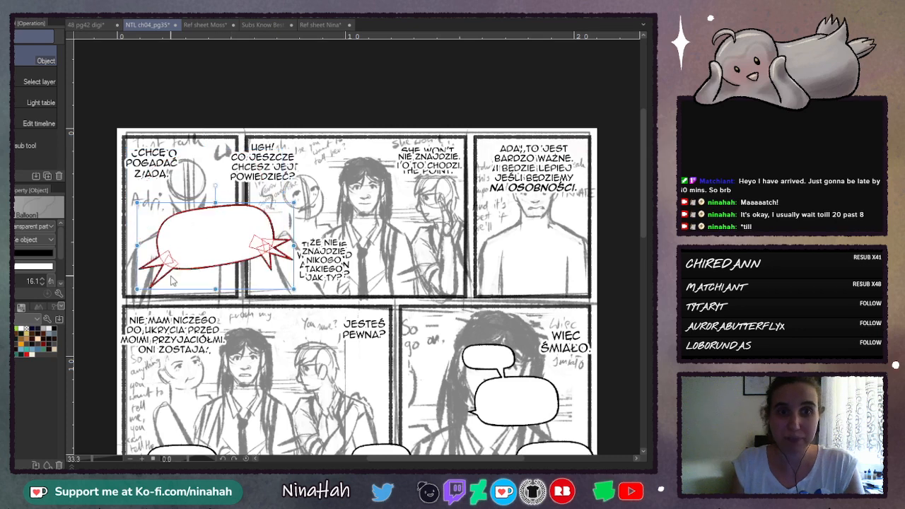
Step: Delete all the spiky tails from the balloon, leaving only its rounded body
left_click(164, 276)
key("Delete")
left_click(158, 263)
key("Delete")
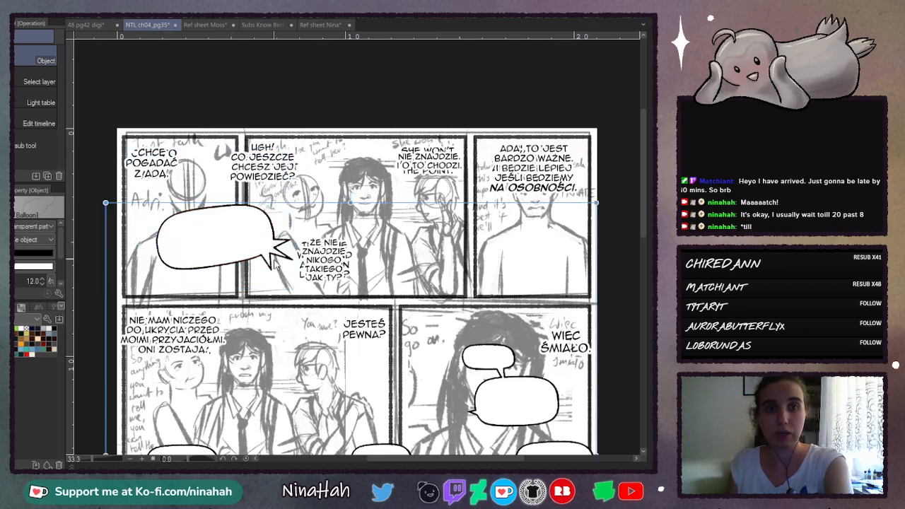
left_click(274, 253)
key("Delete")
Step: Shrink and tilt the tailless balloon and place it behind the first panel's dialogue
left_click(240, 232)
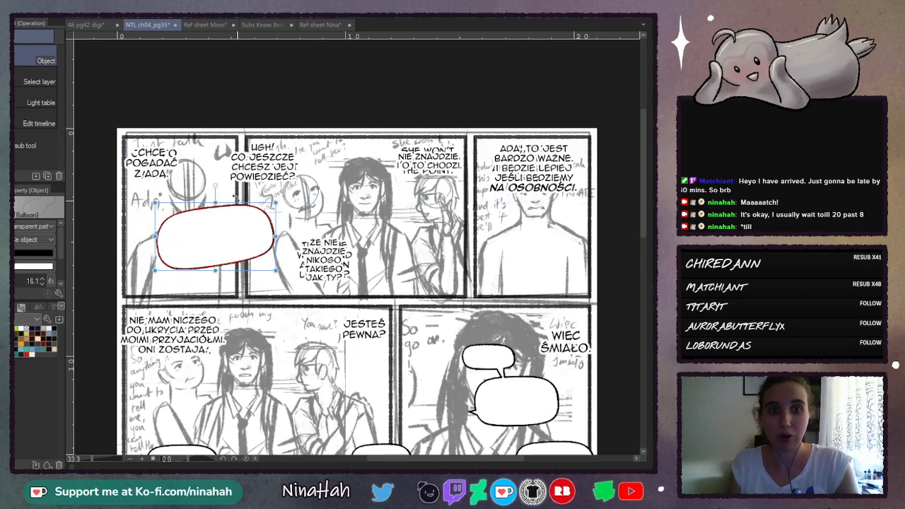
left_click_drag(213, 184, 214, 142)
left_click_drag(239, 178, 185, 169)
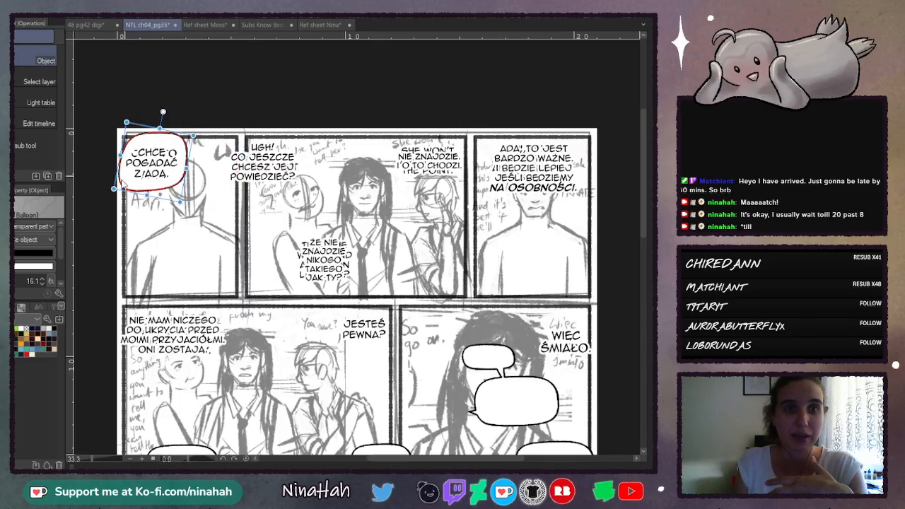
Step: Set the balloon's transformation mode to Free Transform and reshape its outline to fit the first panel's dialogue
scroll(62, 246, "down", 1)
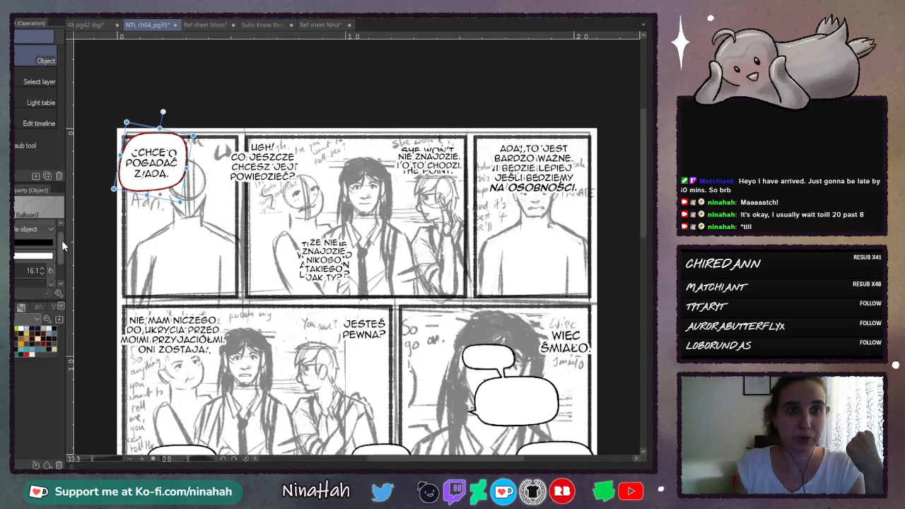
scroll(62, 245, "down", 3)
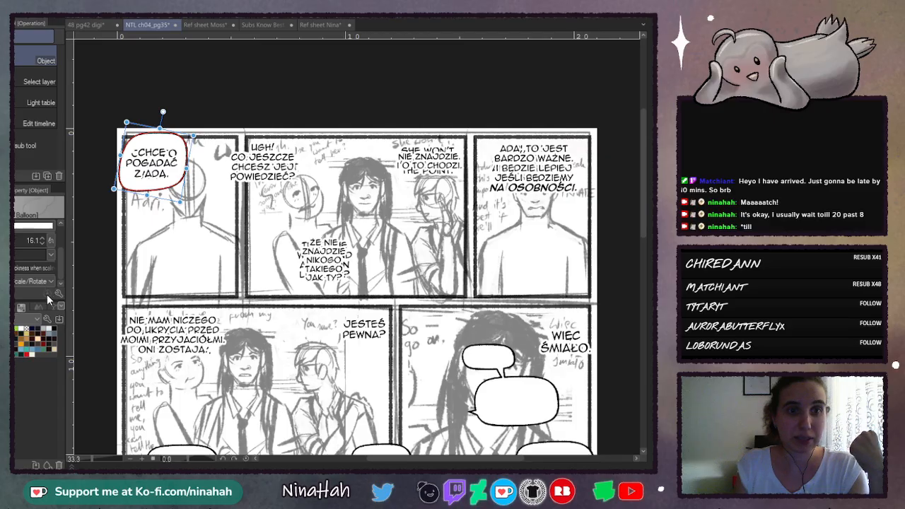
left_click(47, 294)
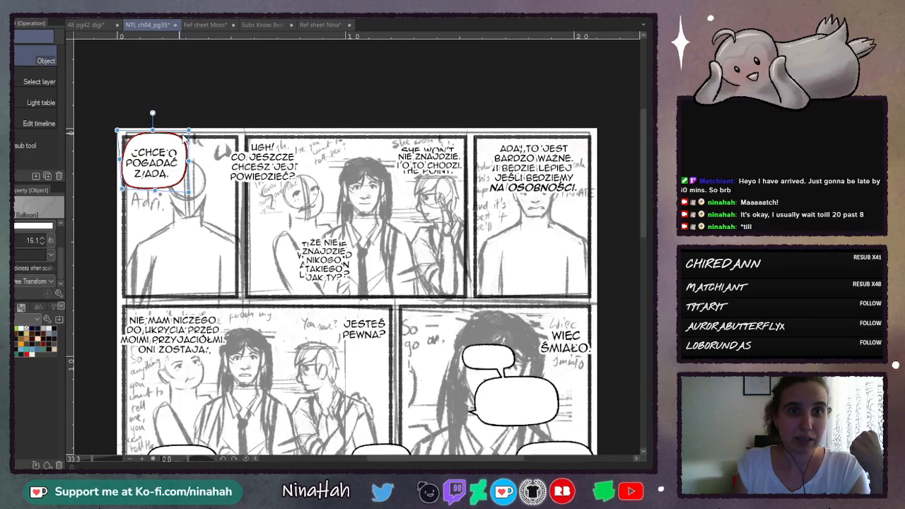
left_click_drag(189, 131, 182, 133)
left_click_drag(118, 132, 117, 138)
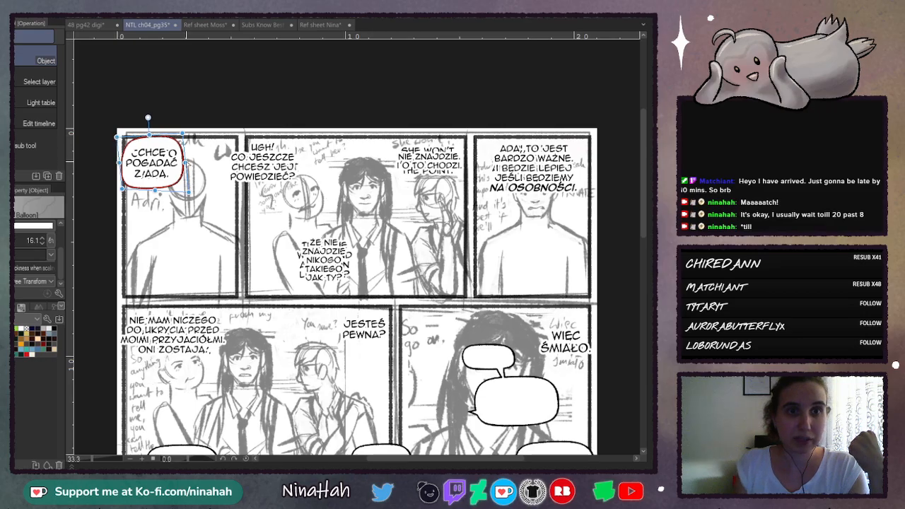
left_click_drag(186, 162, 189, 162)
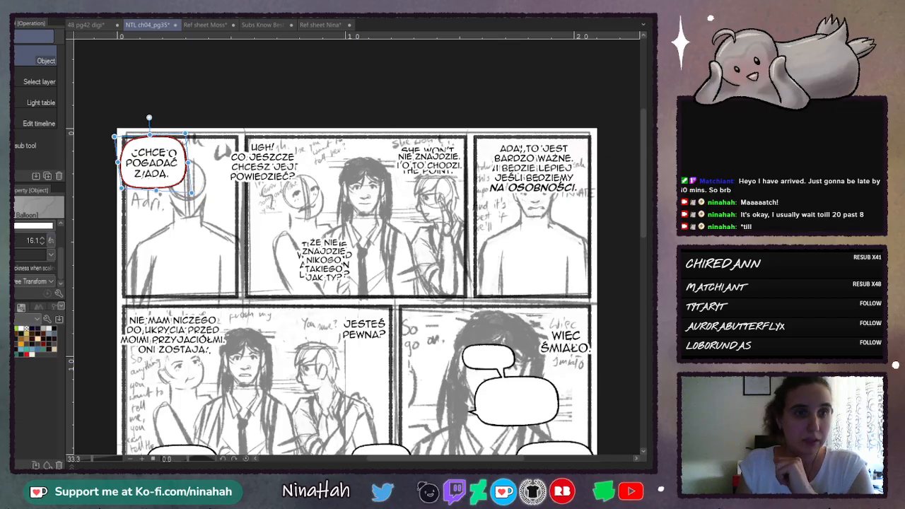
Step: Move the small balloon from the close-up panel to the second panel's "UGH!" dialogue and enlarge it without its tail
left_click(489, 391)
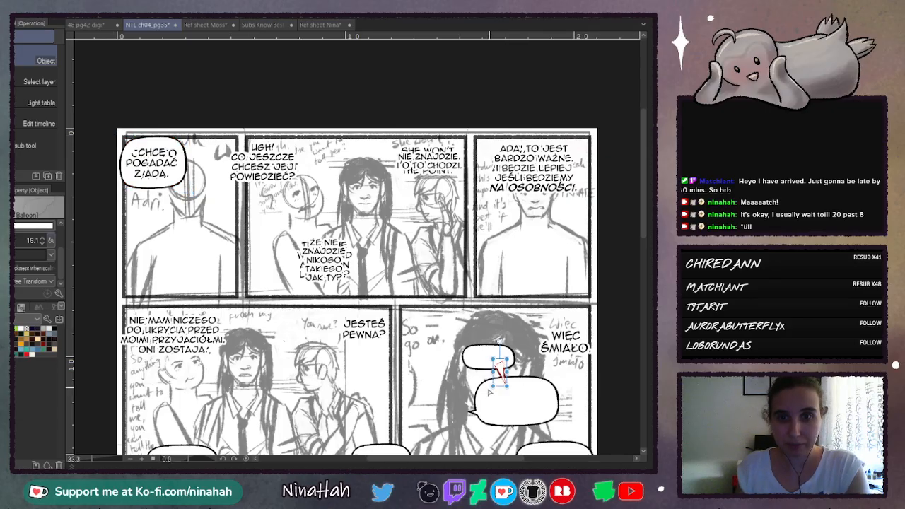
left_click(484, 361)
left_click_drag(503, 364, 273, 156)
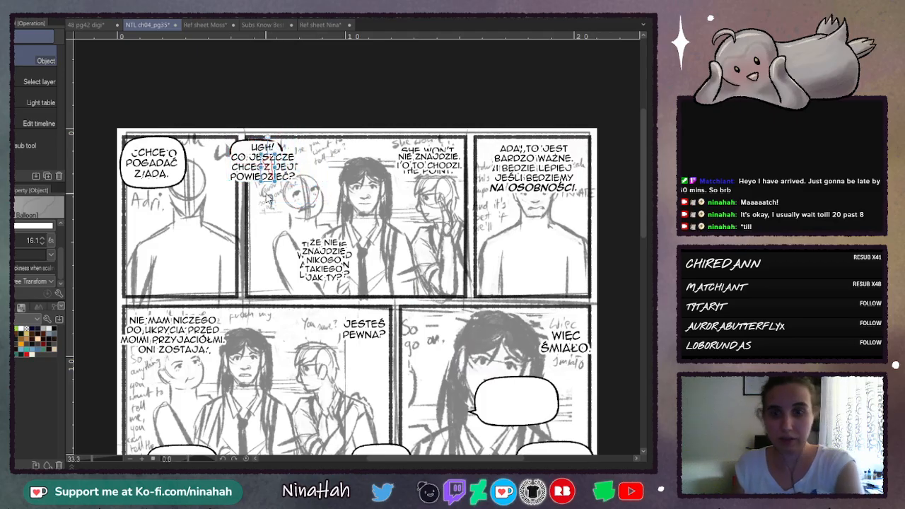
left_click(287, 151)
left_click(283, 152)
mouse_move(285, 152)
left_mouse_down()
mouse_move(319, 151)
mouse_move(274, 198)
left_mouse_up()
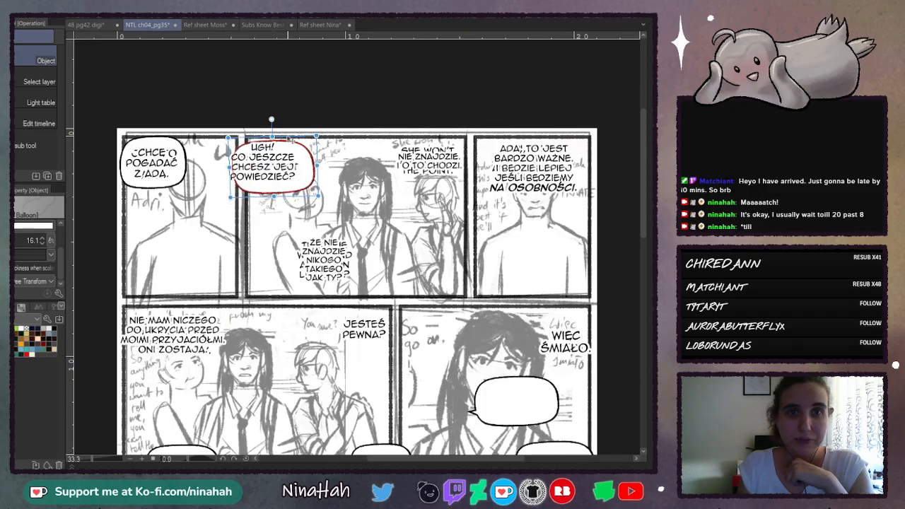
Step: Straighten the balloon around the "UGH! Co jeszcze chcesz jej powiedzieć?" text and adjust its corners for a closer fit
left_click_drag(271, 121, 263, 118)
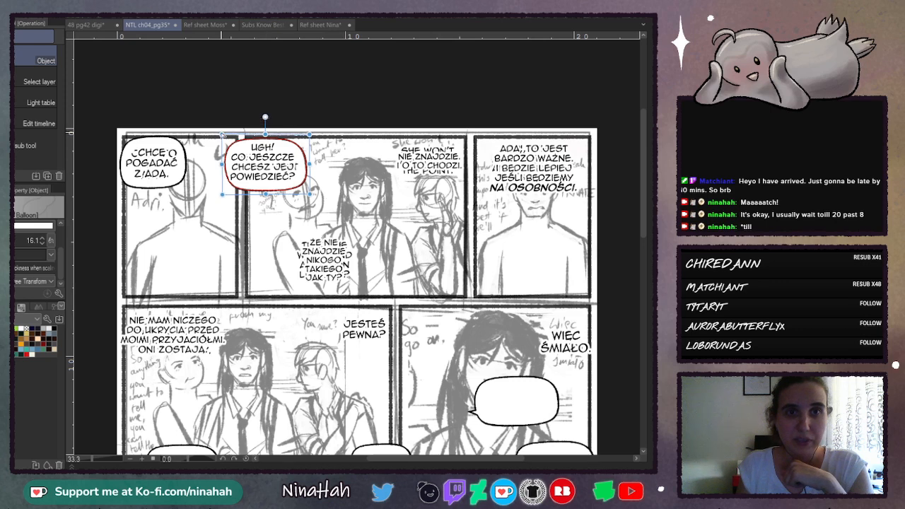
left_click_drag(222, 135, 226, 134)
left_click_drag(222, 194, 214, 195)
left_click_drag(310, 134, 265, 134)
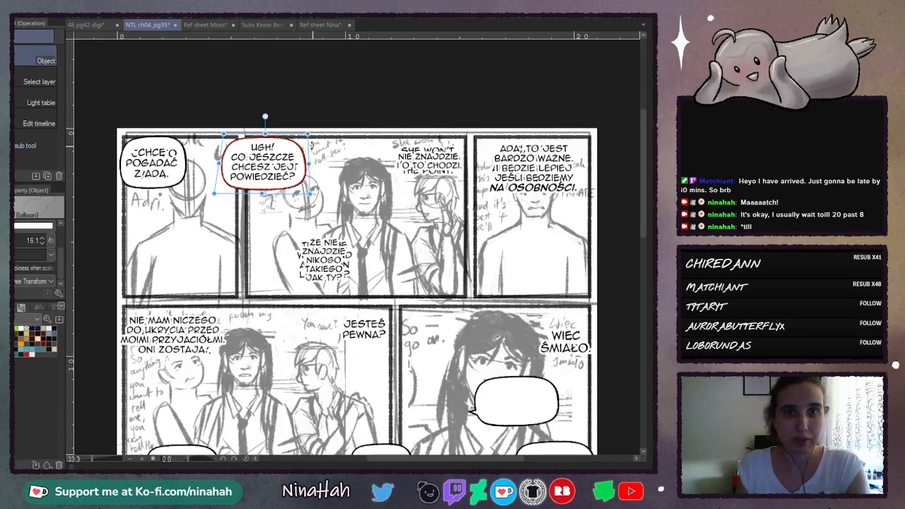
left_click(316, 101)
Step: Copy the "UGH!" balloon and place the duplicate behind the lower dialogue in the second panel
left_click(301, 179)
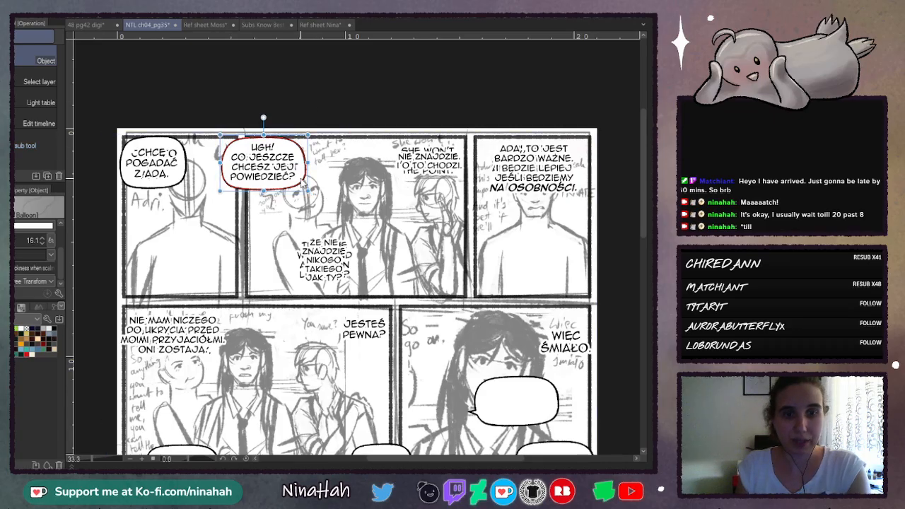
left_click(339, 260)
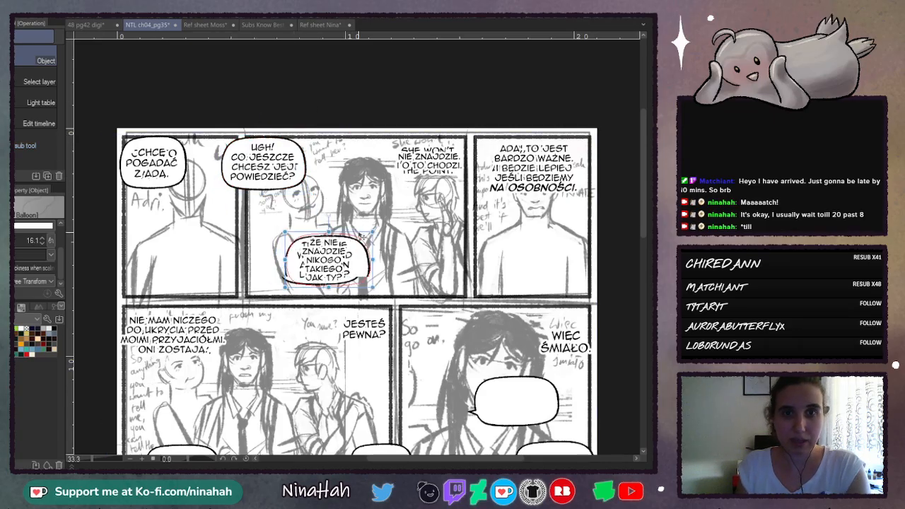
left_click_drag(362, 238, 357, 236)
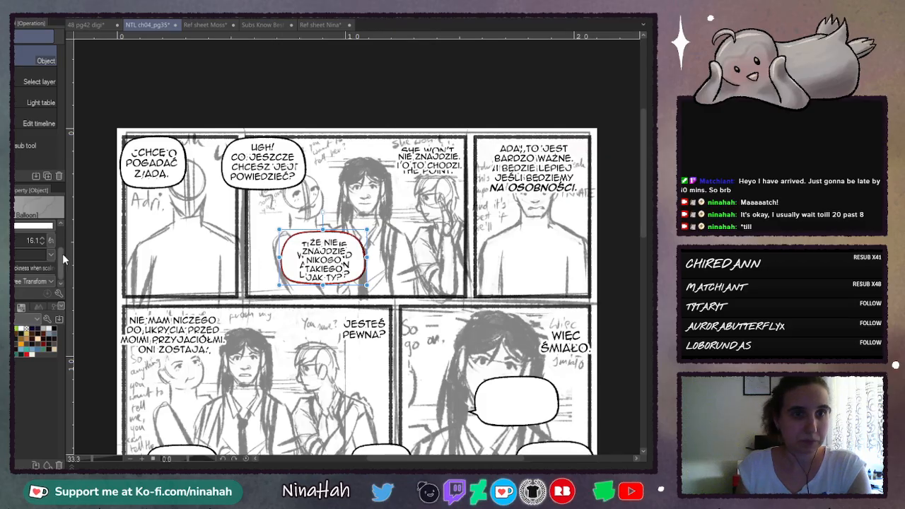
Step: Switch the duplicate balloon to Scale/Rotate mode and resize its sides to fit the second panel's lower dialogue
left_click(15, 320)
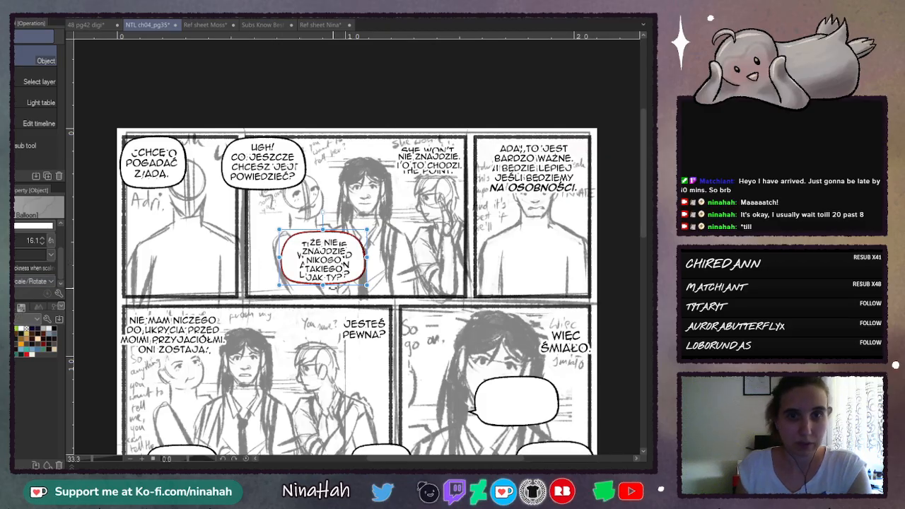
left_click_drag(323, 288, 323, 286)
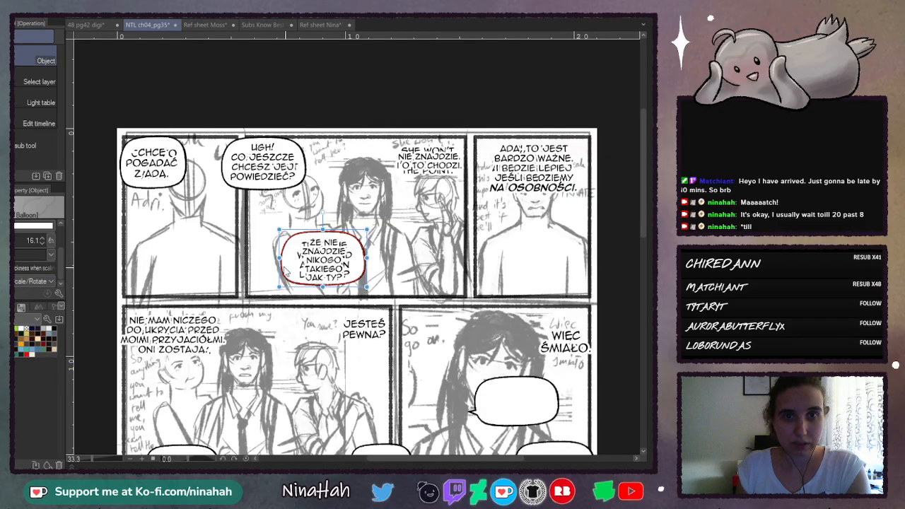
left_click_drag(280, 258, 281, 258)
left_click_drag(324, 287, 324, 288)
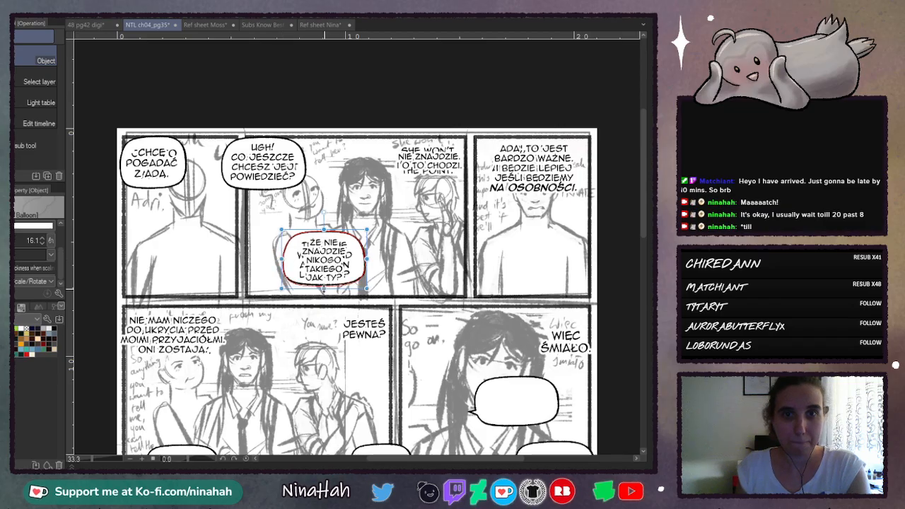
left_click_drag(366, 259, 363, 260)
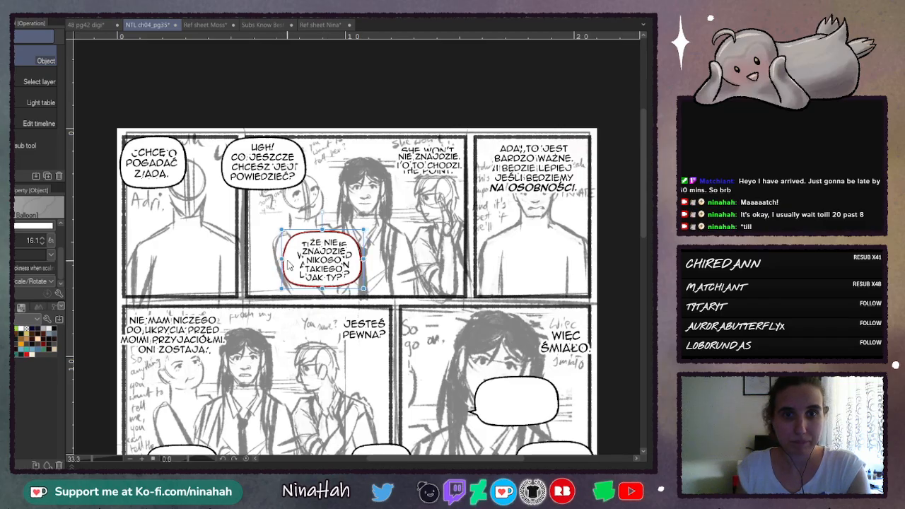
left_click_drag(281, 258, 286, 258)
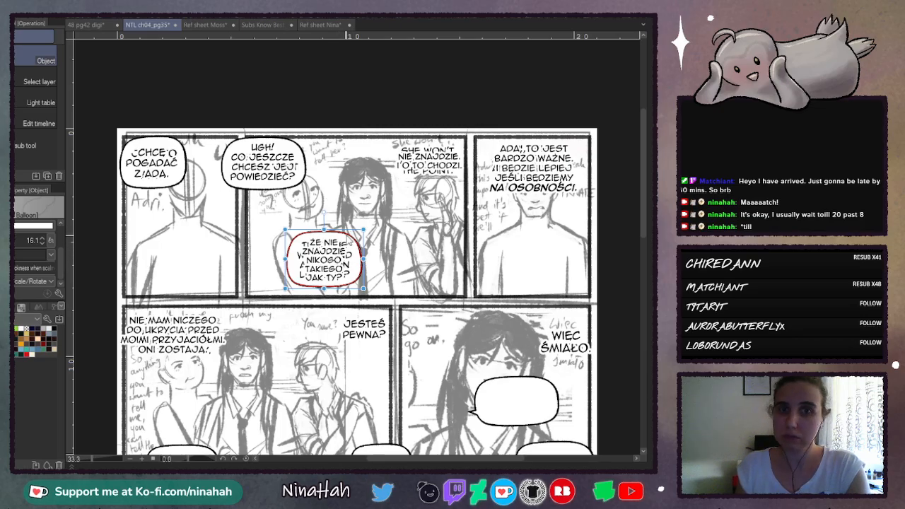
Step: Place another balloon copy behind the "Nie znajdzie. I o to chodzi." dialogue and resize it to fit
left_click(447, 125)
left_click_drag(447, 126, 458, 139)
left_click_drag(428, 192, 428, 186)
left_click_drag(466, 159, 469, 161)
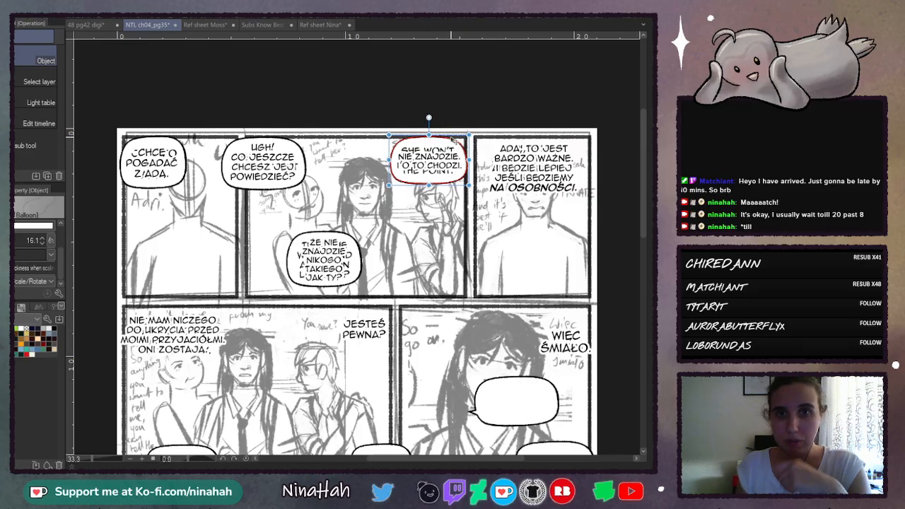
Step: Place a balloon copy behind the third panel's dialogue and extend it wider and taller to enclose all five lines
left_click(544, 142)
left_click_drag(546, 138, 550, 139)
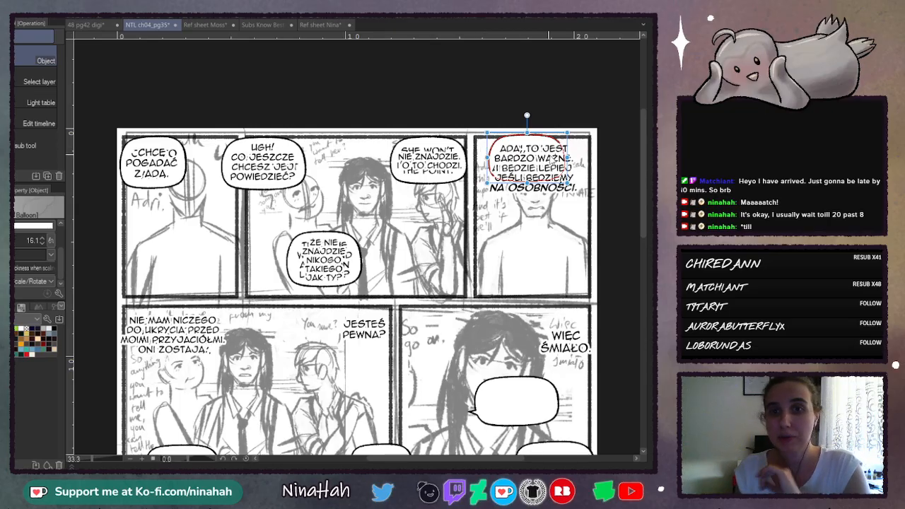
left_click_drag(567, 158, 581, 158)
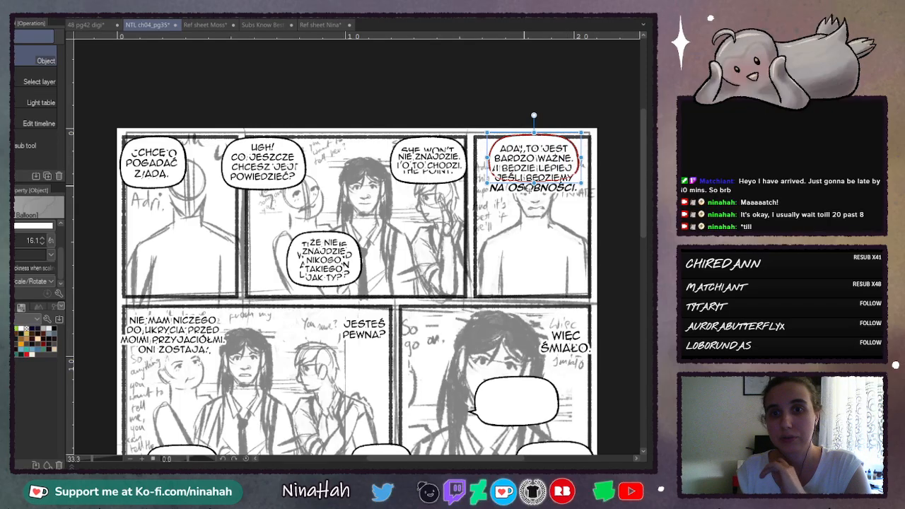
left_click_drag(529, 185, 533, 205)
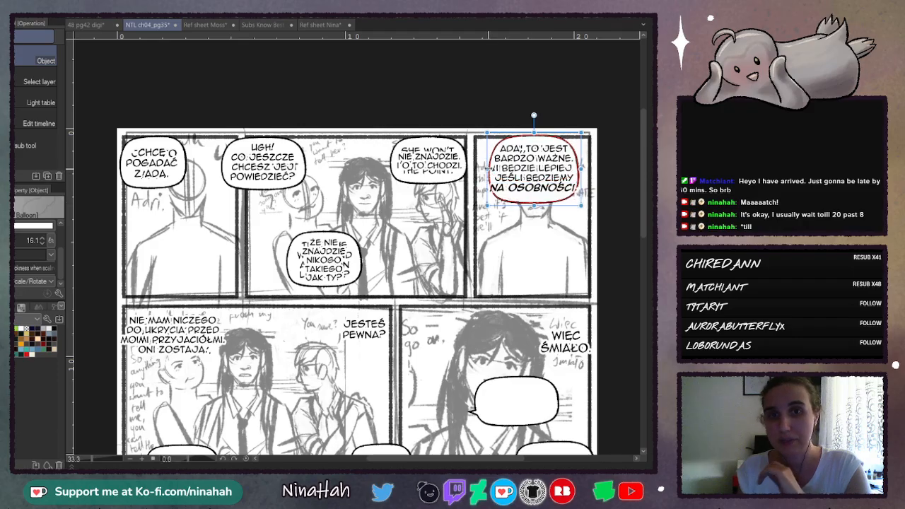
left_click_drag(487, 169, 476, 170)
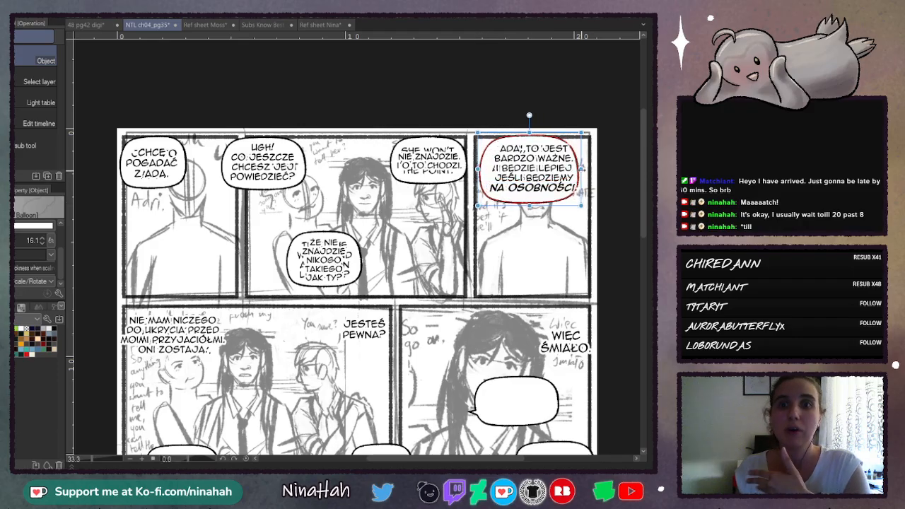
Step: Widen the third panel's balloon and fit a pasted copy of it around the "Nie mam niczego do ukrycia" dialogue in the second row
left_click_drag(581, 169, 590, 170)
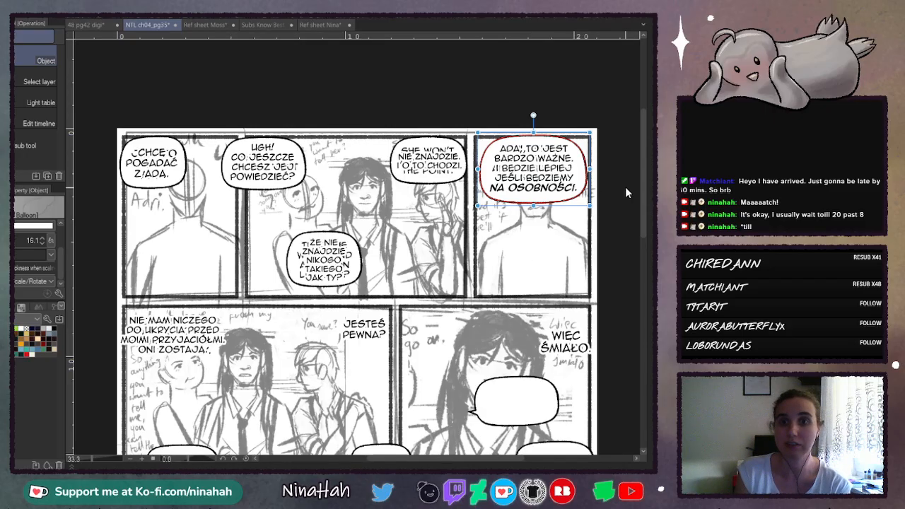
scroll(639, 198, "down", 2)
scroll(637, 215, "down", 1)
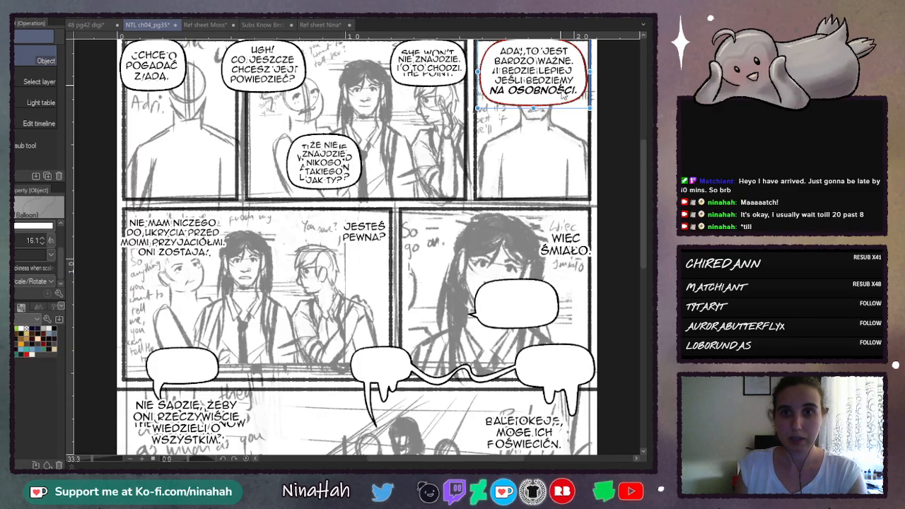
key("ctrl+v")
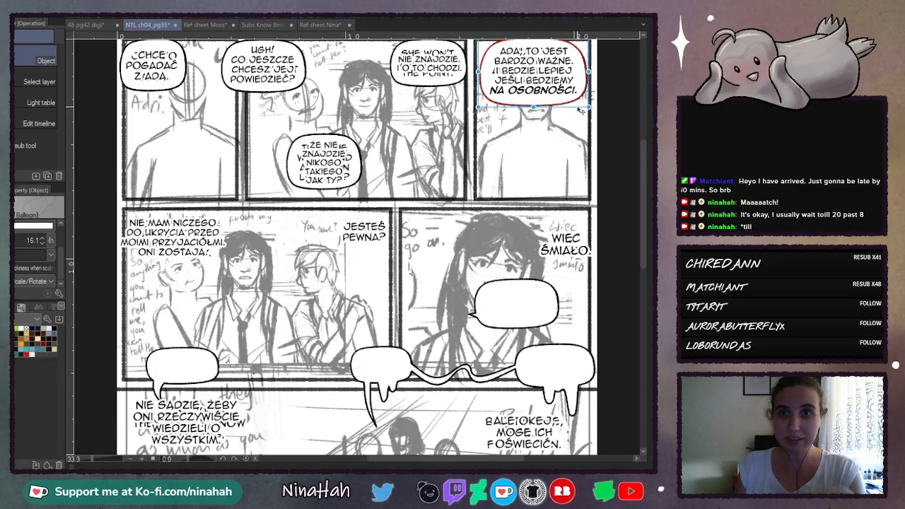
left_click_drag(575, 108, 217, 272)
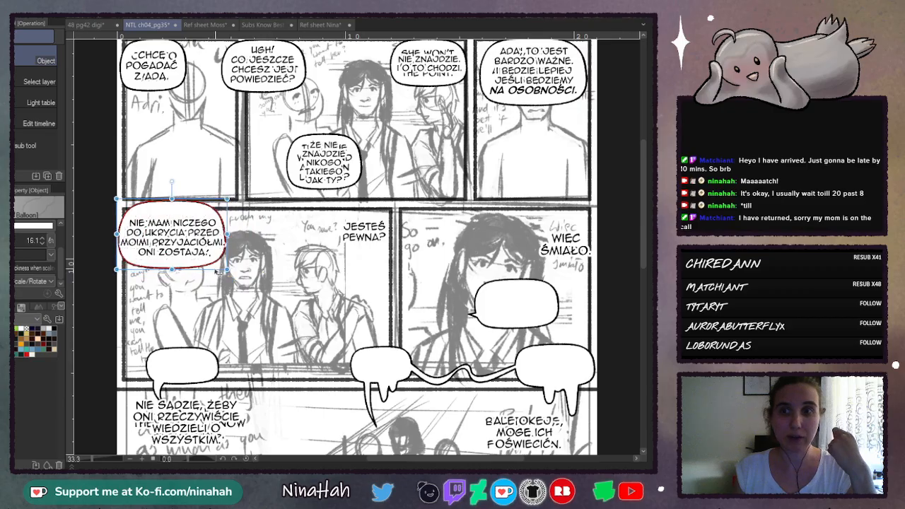
left_click_drag(227, 200, 234, 207)
left_click_drag(175, 269, 175, 265)
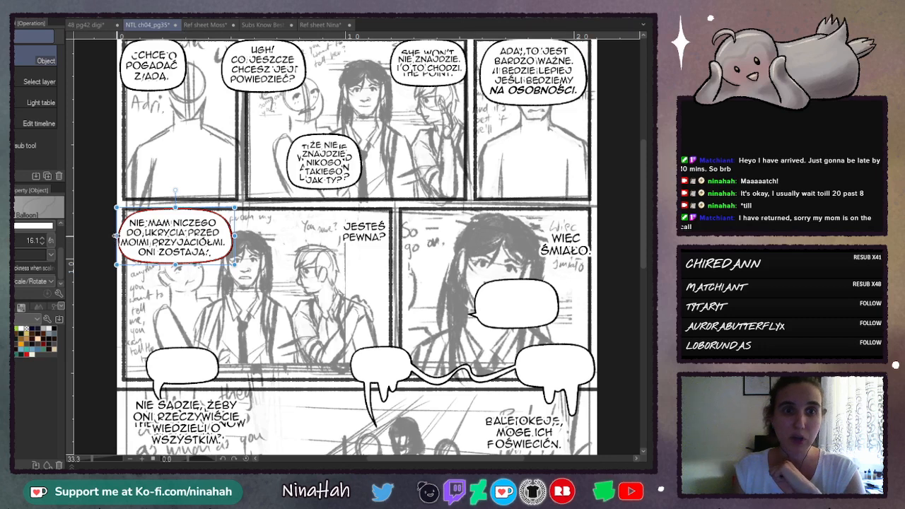
left_click_drag(117, 236, 115, 236)
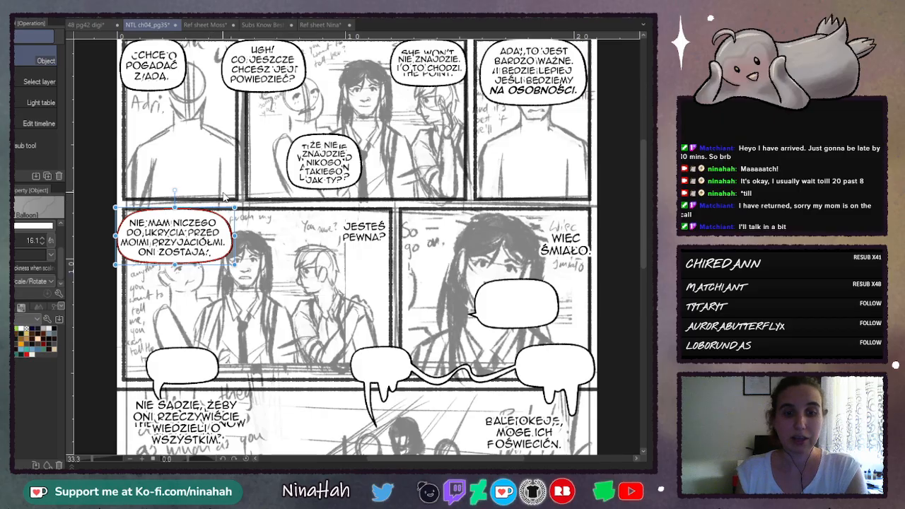
Step: Place another balloon copy behind the "Jesteś pewna?" dialogue and shorten it to fit the two lines
left_click_drag(219, 208, 397, 234)
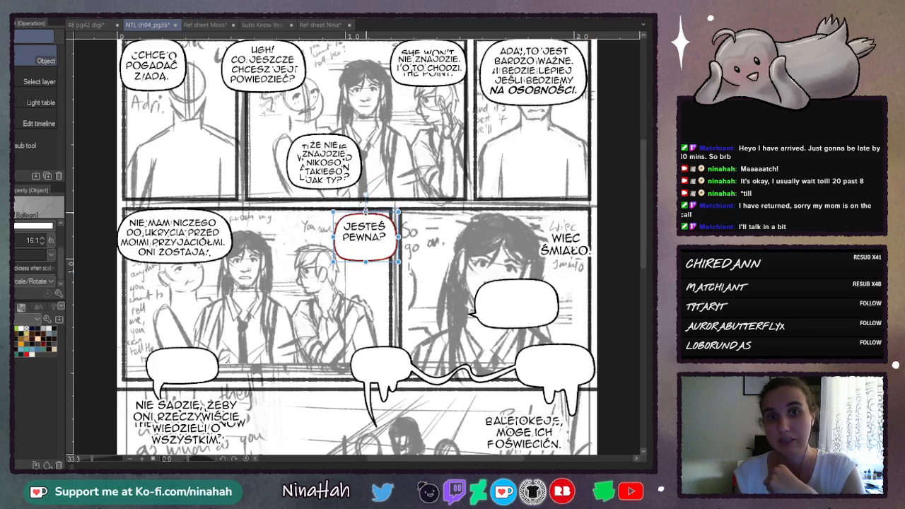
left_click_drag(365, 262, 366, 249)
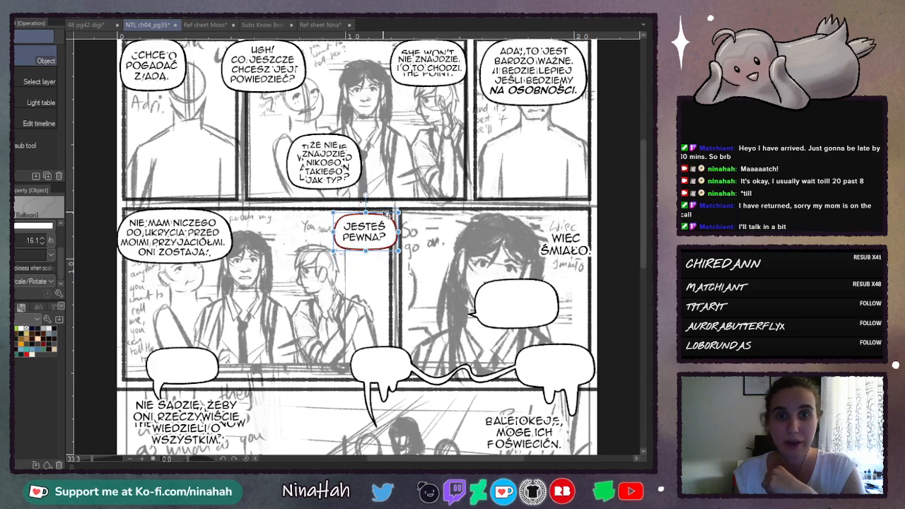
left_click_drag(383, 214, 382, 214)
Step: Move the empty tailed balloon from the second row's last panel behind the "Więc śmiało." dialogue and shrink it to fit
left_click(511, 316)
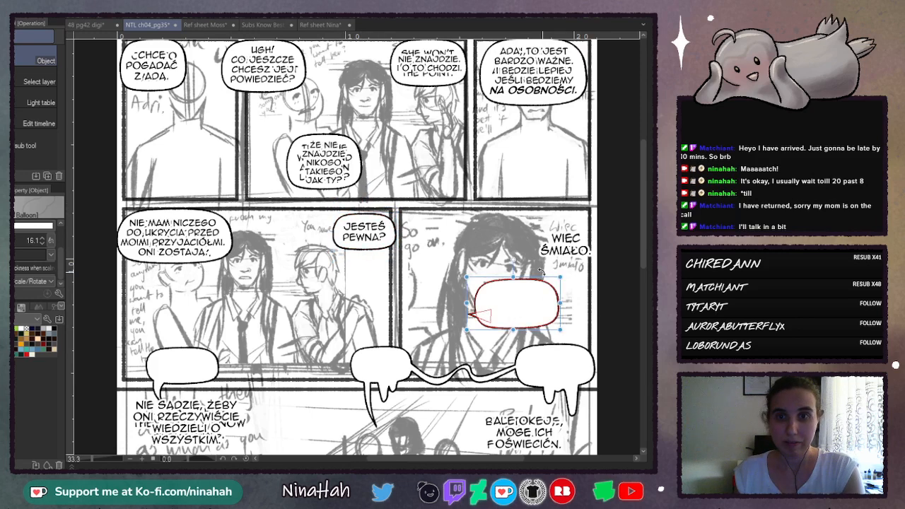
left_click_drag(544, 282, 581, 225)
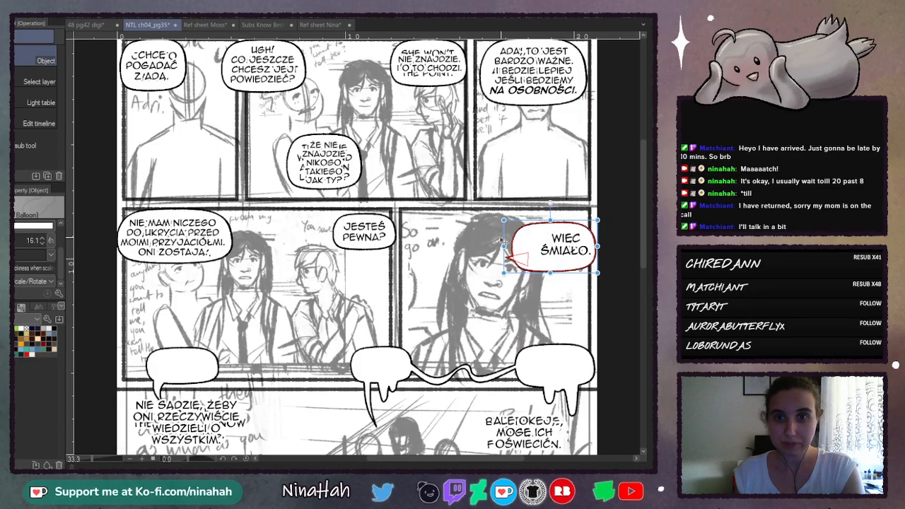
left_click_drag(504, 246, 524, 246)
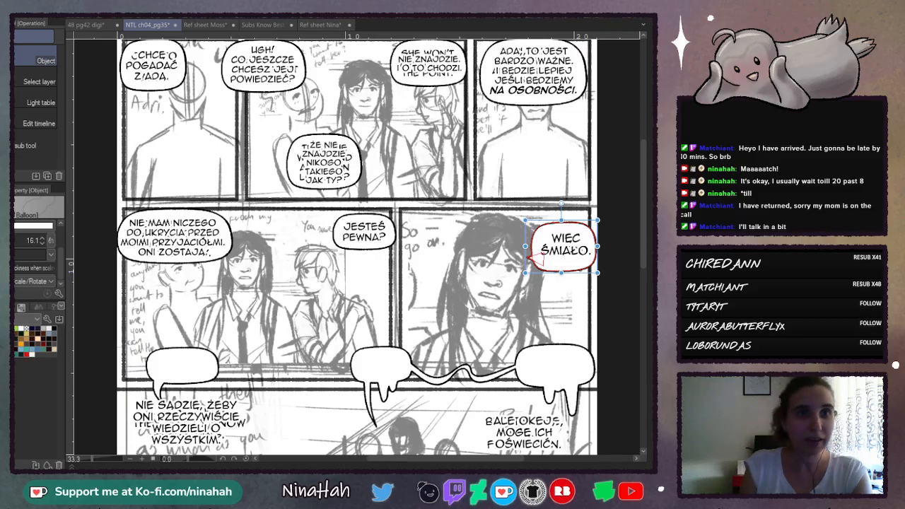
left_click_drag(562, 273, 561, 269)
left_click_drag(599, 245, 597, 244)
Step: Delete the tail from the "Więc śmiało." balloon
left_click(541, 259)
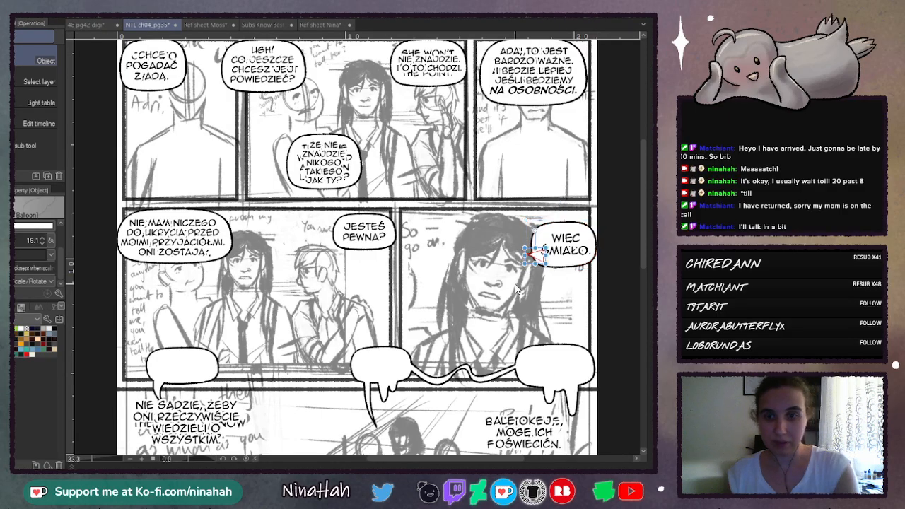
key("Delete")
left_click(565, 247)
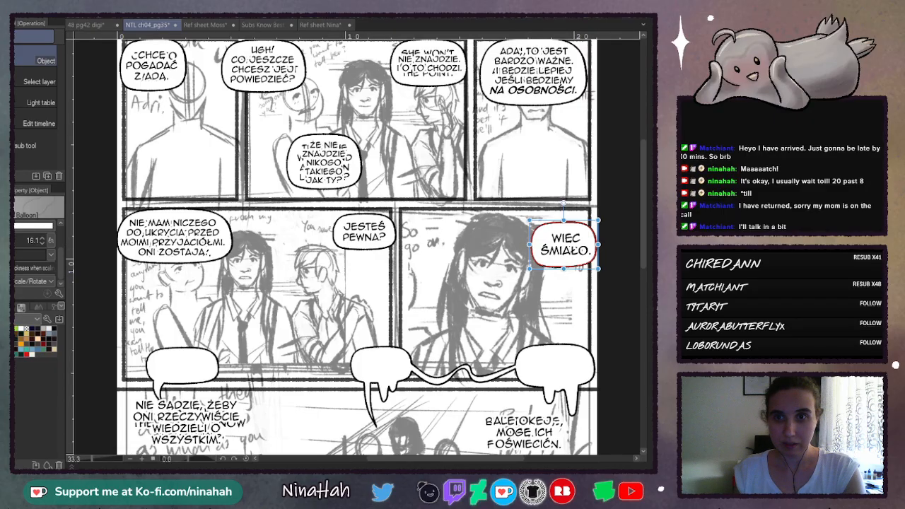
Step: Fit the single-tailed empty balloon around the four-line "Nie sądzę, żeby oni rzeczywiście wiedzieli o wszystkim" dialogue and remove its tail
left_click_drag(642, 232, 642, 305)
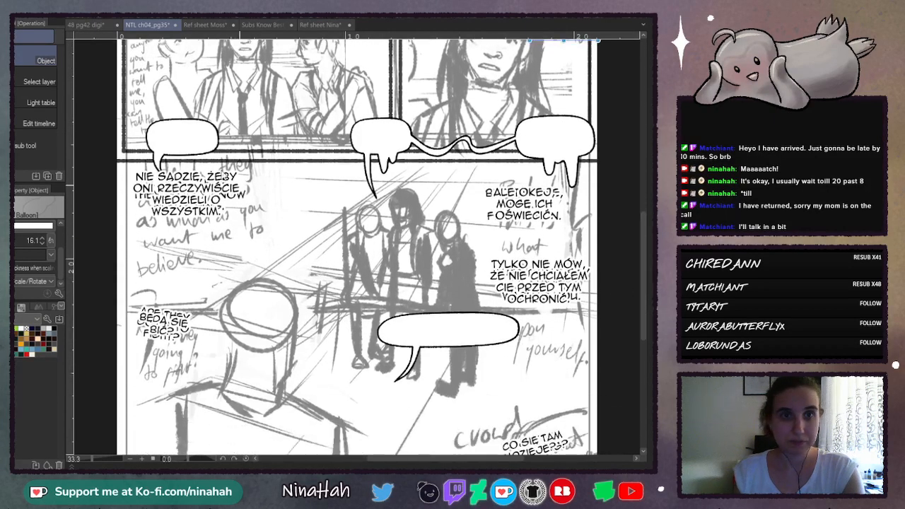
left_click(178, 146)
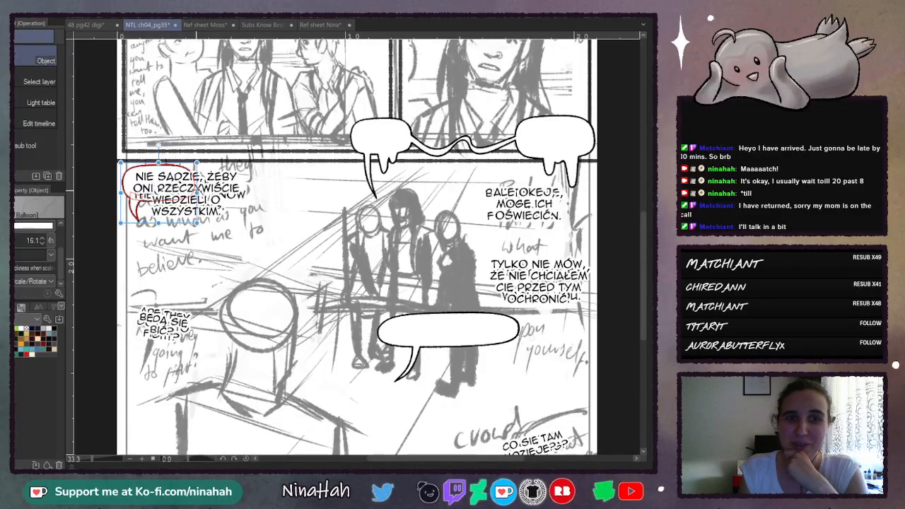
left_click_drag(197, 193, 255, 193)
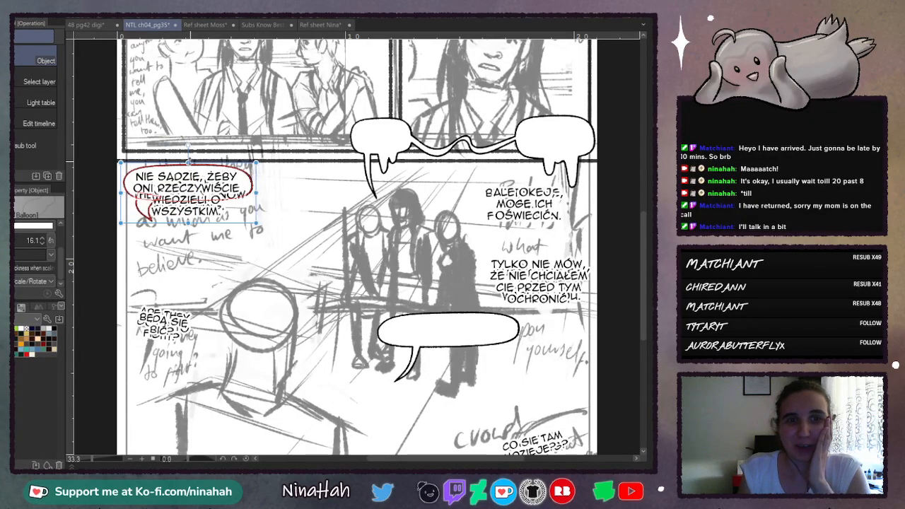
left_click_drag(188, 164, 188, 157)
left_click_drag(187, 223, 188, 266)
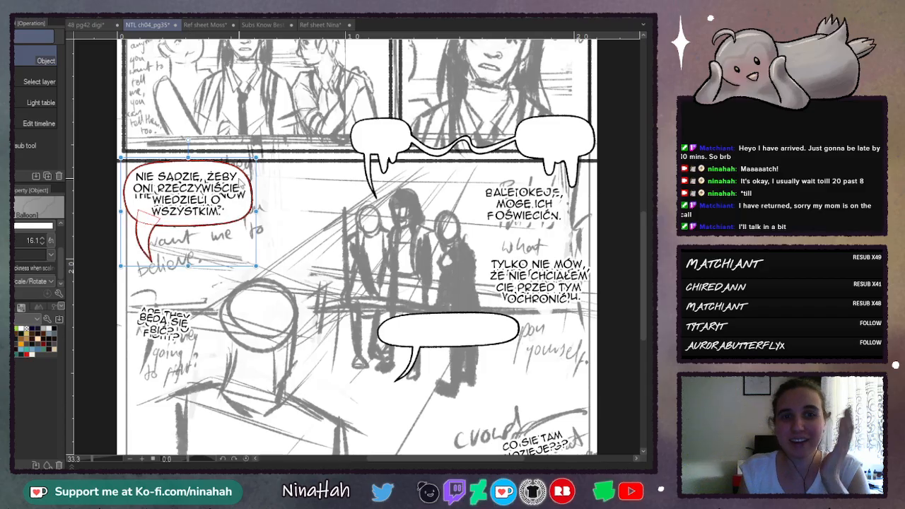
left_click_drag(256, 211, 259, 209)
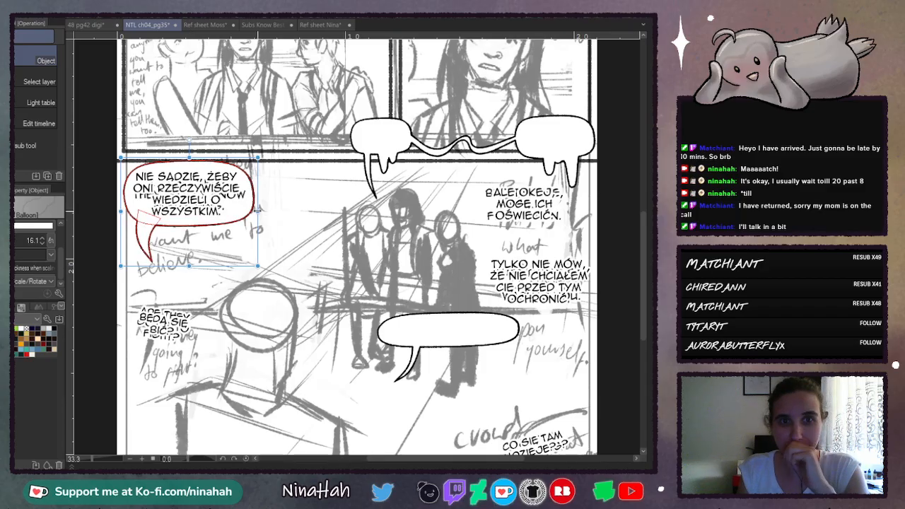
left_click(159, 246)
left_click_drag(134, 236, 147, 237)
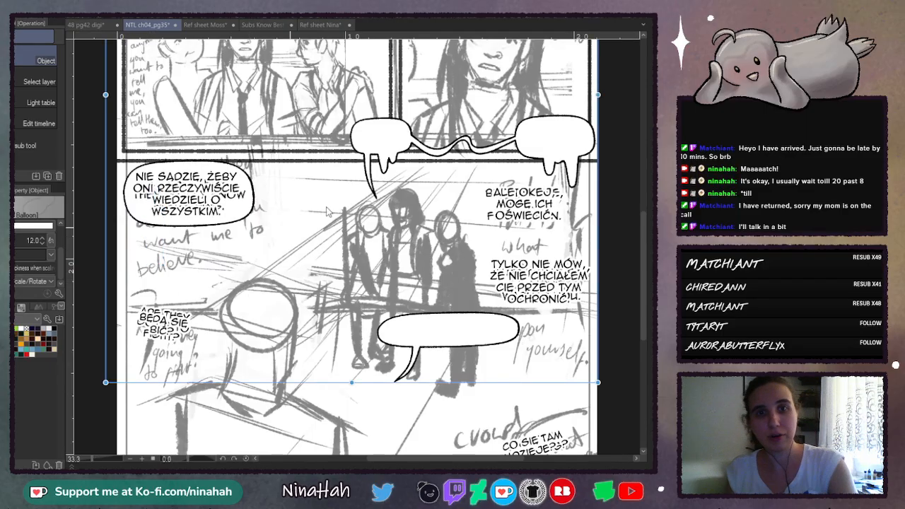
Step: Move the right-hand dripping balloon behind the "mogę ich oświecić" dialogue in the bottom panel
left_click(556, 157)
left_click_drag(574, 122, 540, 185)
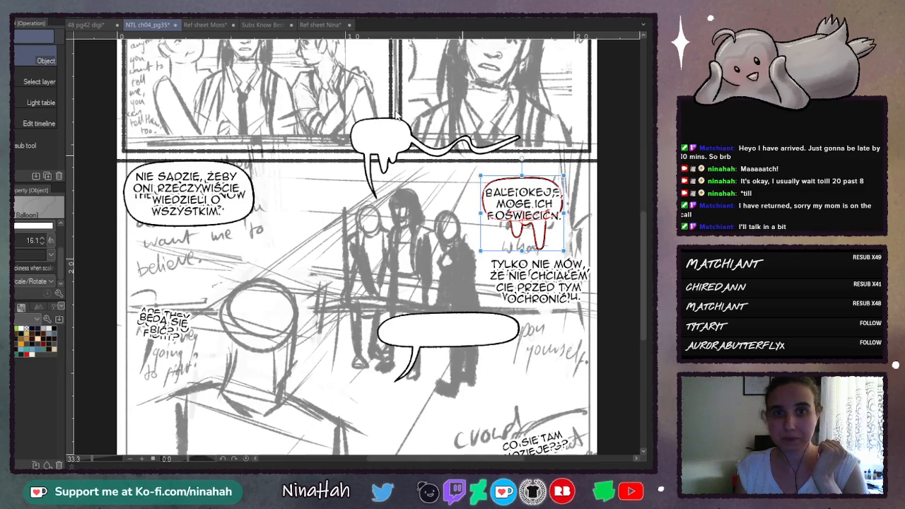
left_click(388, 147)
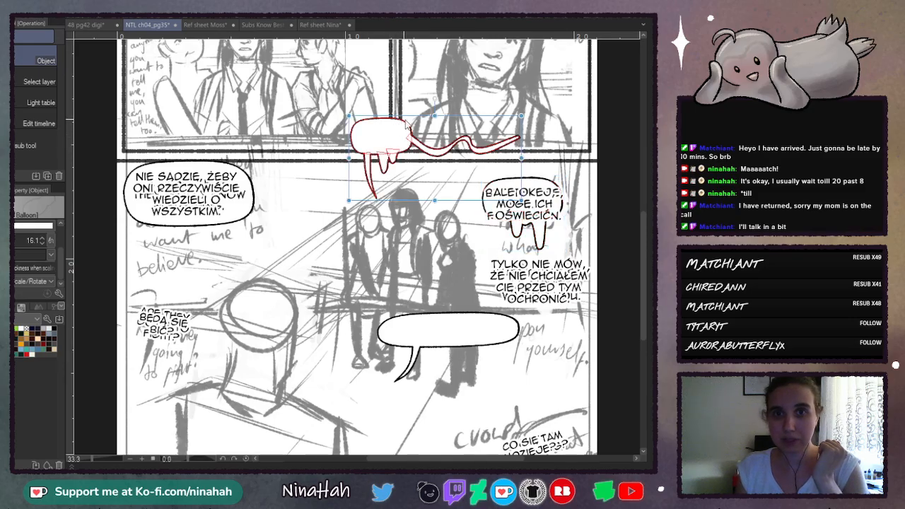
Step: Move the wide tailed balloon behind the "Będą się bić?" dialogue, narrowing it to the text and deleting its tail
left_click(440, 329)
scroll(642, 238, "down", 2)
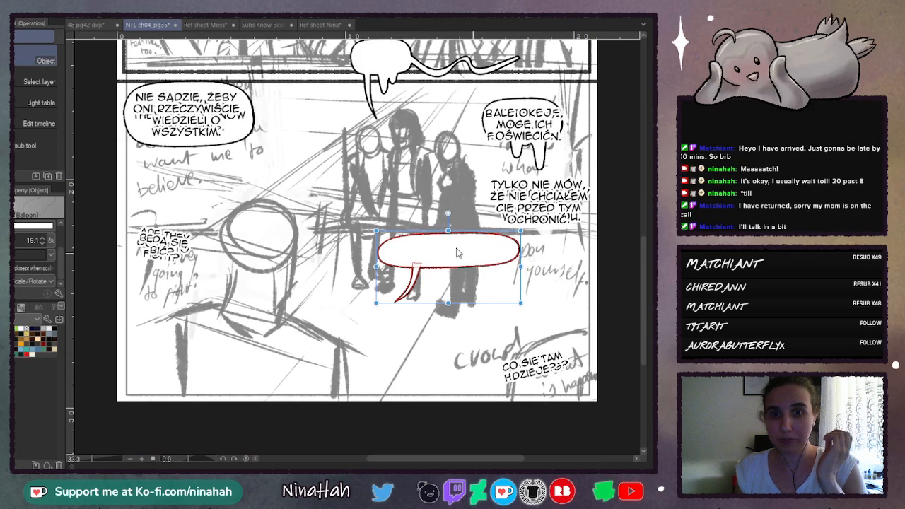
left_click_drag(473, 234, 223, 225)
left_click_drag(269, 256, 201, 256)
left_click(144, 276)
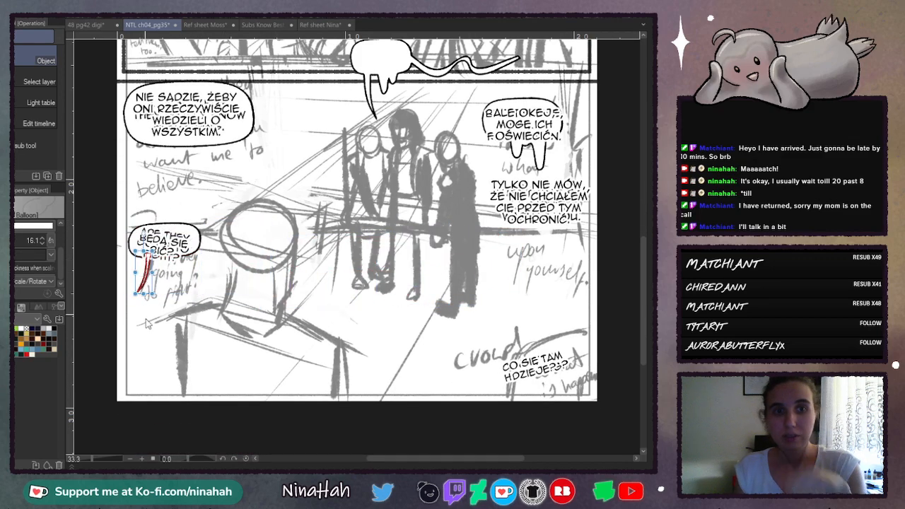
key("Delete")
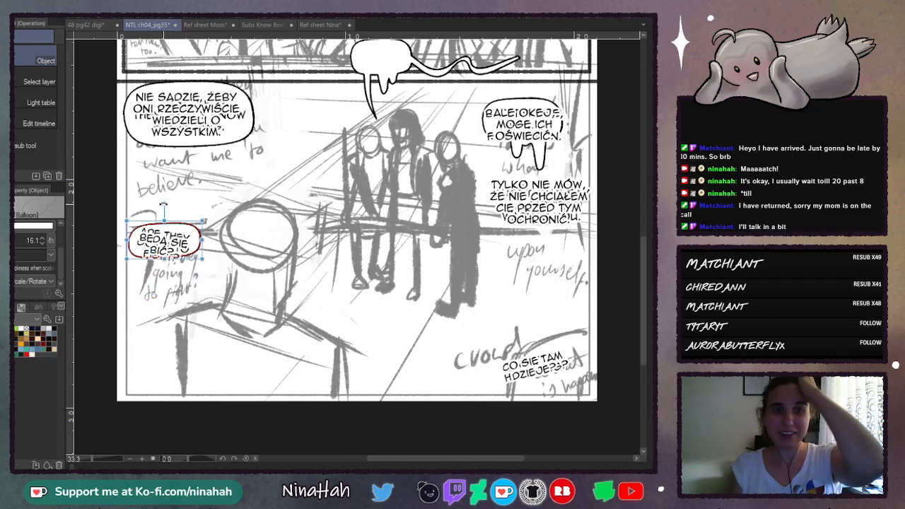
Step: Rotate the "Będą się bić?" balloon slightly clockwise to match the slanted text and make it taller to enclose all lines
left_click_drag(164, 205, 170, 205)
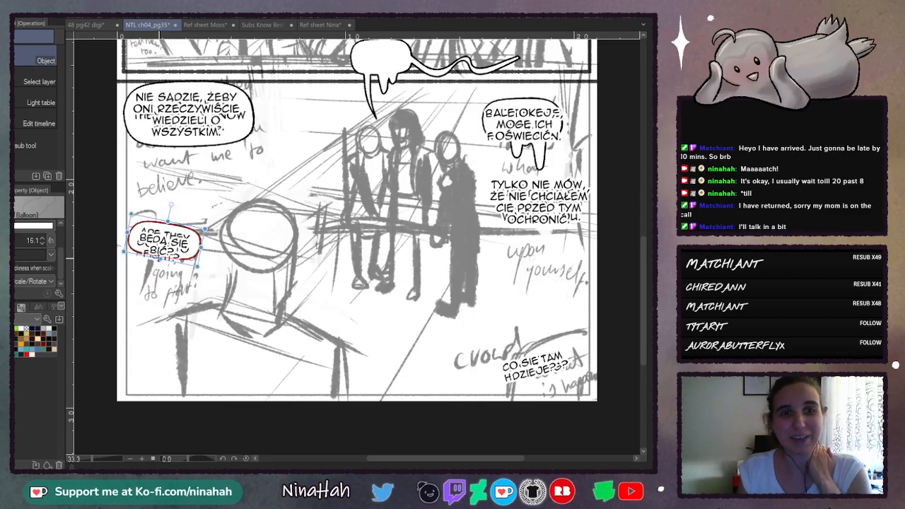
left_click_drag(160, 258, 157, 272)
left_click_drag(167, 221, 169, 199)
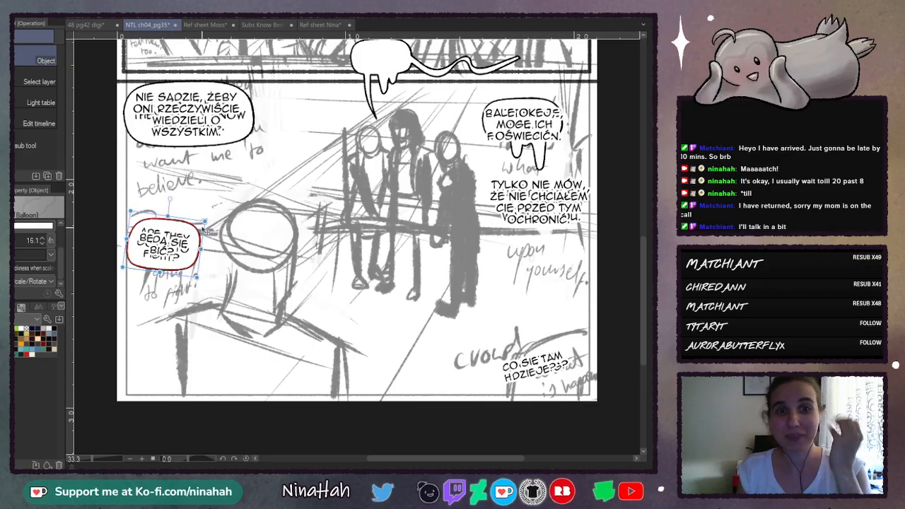
left_click_drag(203, 249, 204, 249)
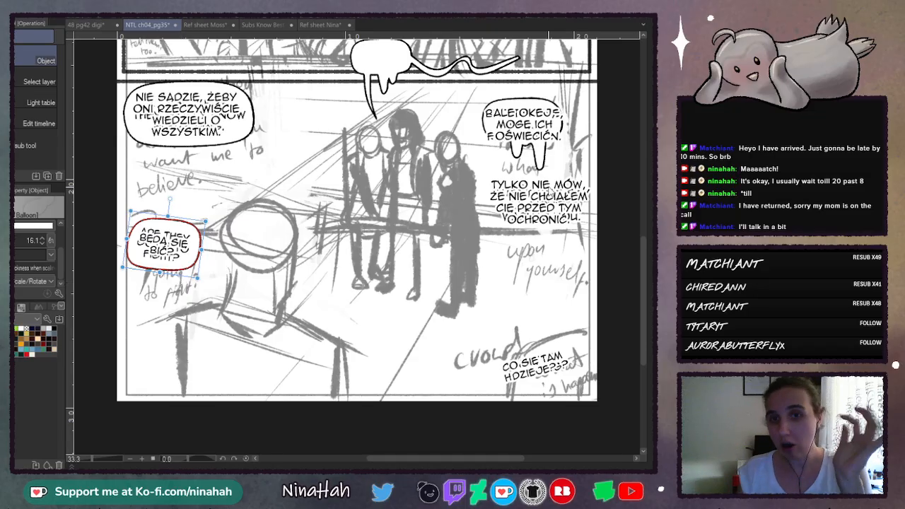
Step: Move the dripping balloon behind the "Tylko nie mów, że nie chciałem cię przed tym ochronić" dialogue and enlarge it to enclose all four lines
left_click(385, 60)
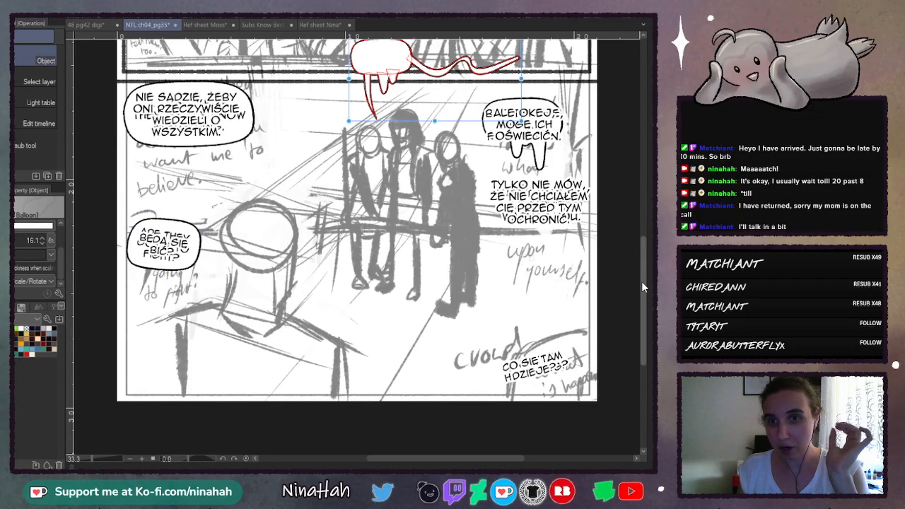
scroll(642, 281, "up", 2)
left_click(545, 146)
left_click_drag(540, 142, 538, 209)
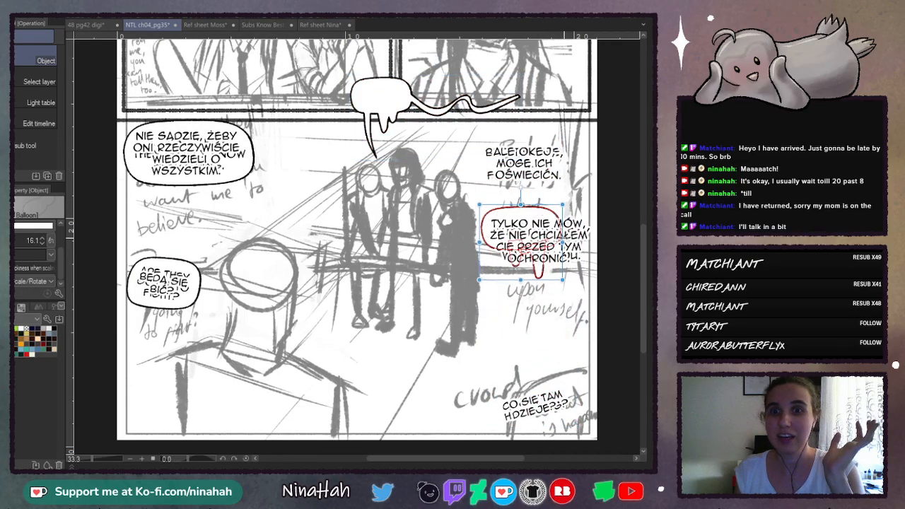
left_click_drag(563, 242, 598, 242)
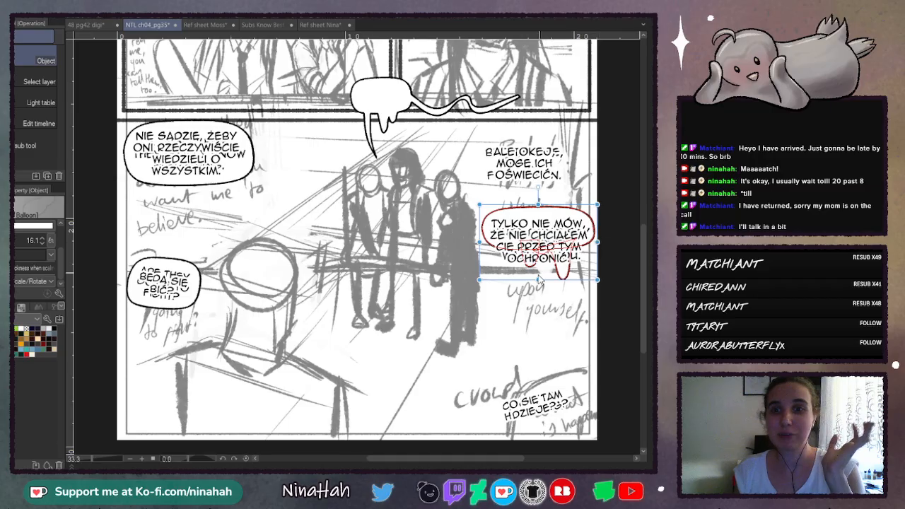
left_click_drag(538, 279, 539, 327)
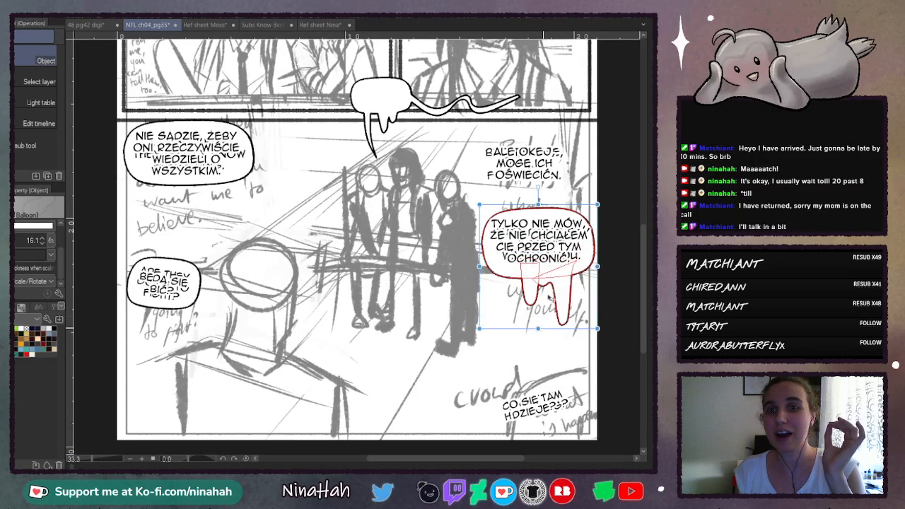
left_click_drag(561, 209, 561, 204)
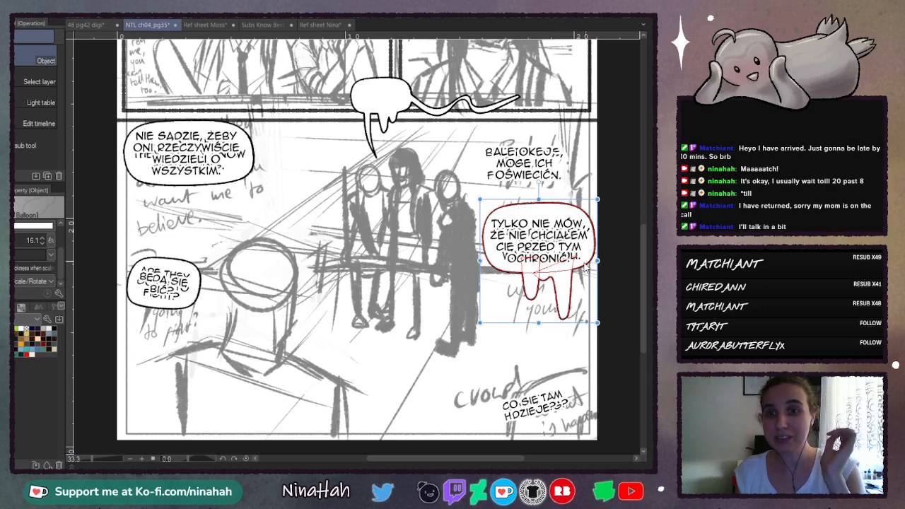
Step: Delete the drips from the "Tylko nie mów" balloon and the wavy tail and drips from the remaining empty balloon
left_click(532, 294)
key("Delete")
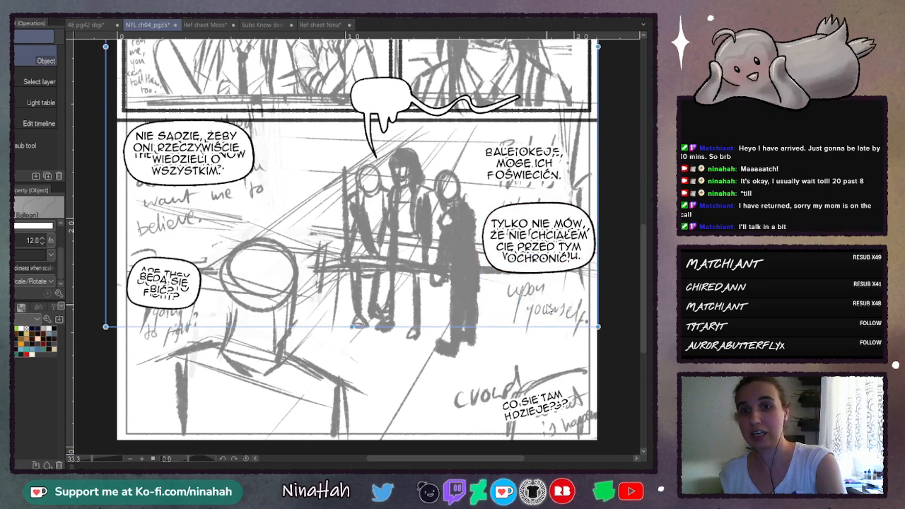
left_click(395, 106)
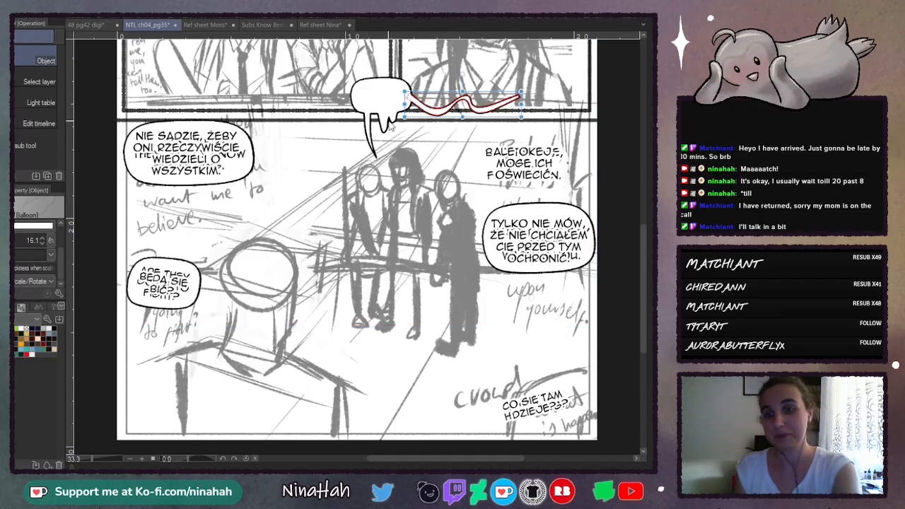
key("Delete")
left_click(387, 127)
key("Delete")
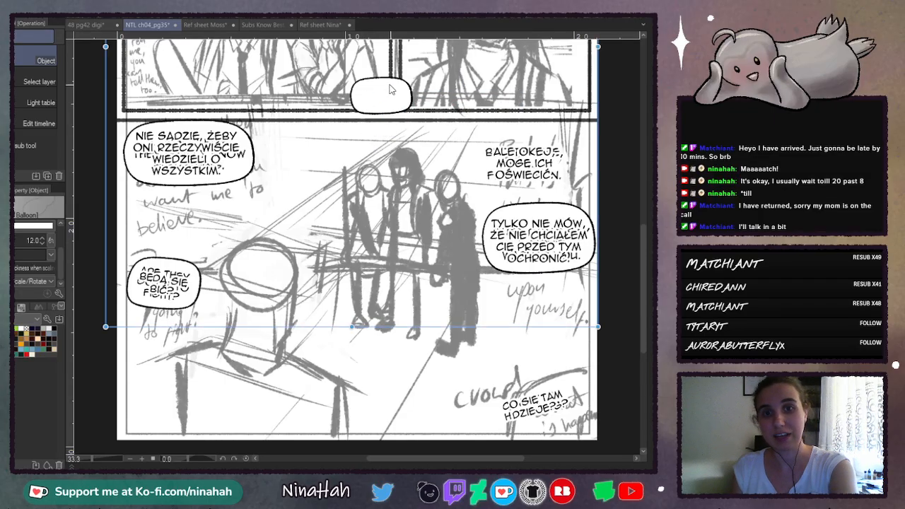
Step: Move the empty balloon behind the "Ale okej, mogę ich oświecić" dialogue and enlarge it to enclose all three lines
left_click(389, 89)
left_click_drag(414, 94, 549, 138)
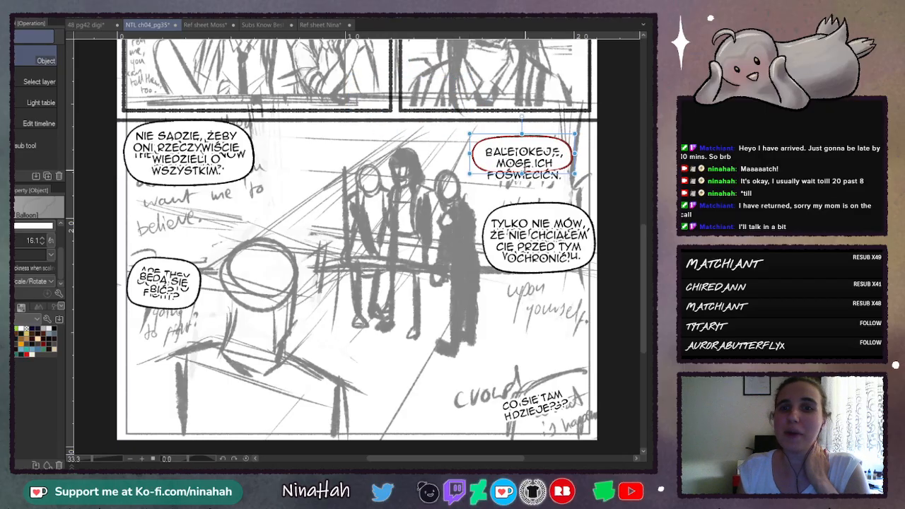
left_click_drag(522, 174, 523, 192)
left_click_drag(549, 137, 552, 137)
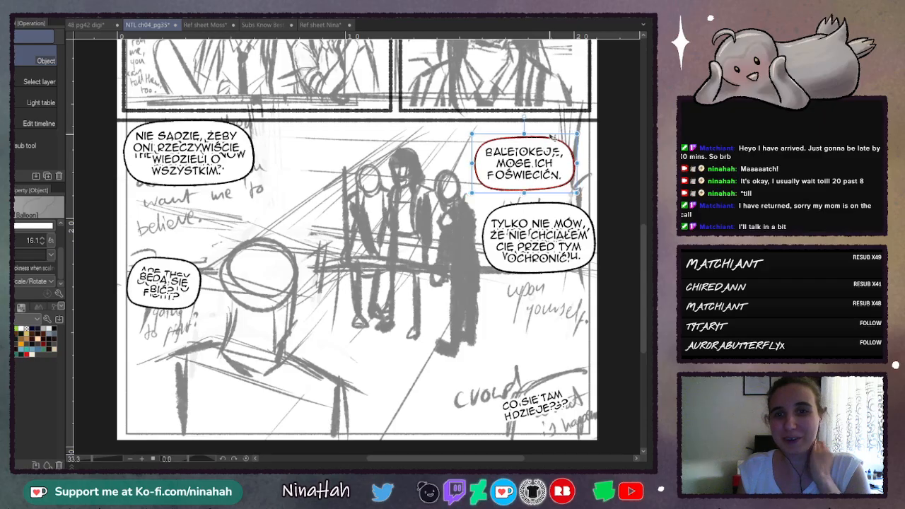
Step: Paste a copy of the "Tylko nie mów" balloon behind the "Co się tam dzieje?" dialogue, tilting and shrinking it to fit the slanted text
left_click(537, 247)
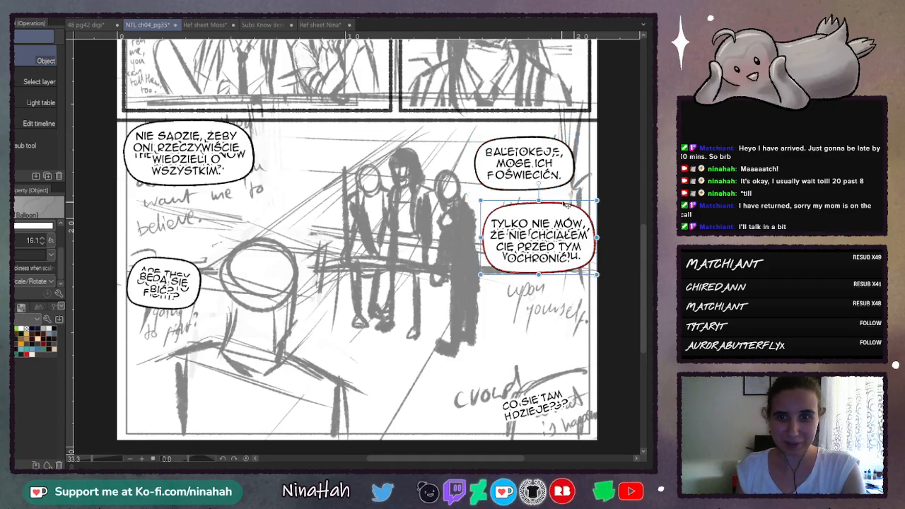
key("ctrl+v")
left_click_drag(565, 205, 530, 382)
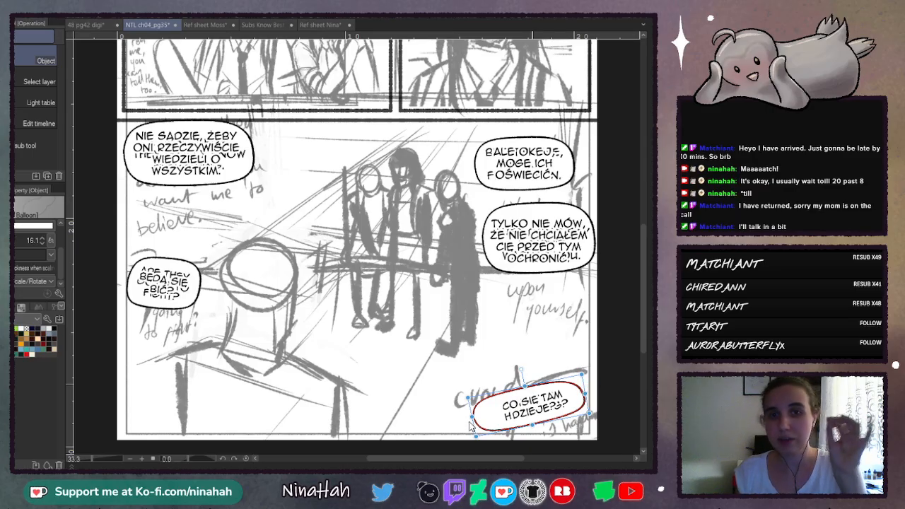
mouse_move(470, 418)
left_mouse_down()
mouse_move(494, 417)
mouse_move(486, 415)
left_mouse_up()
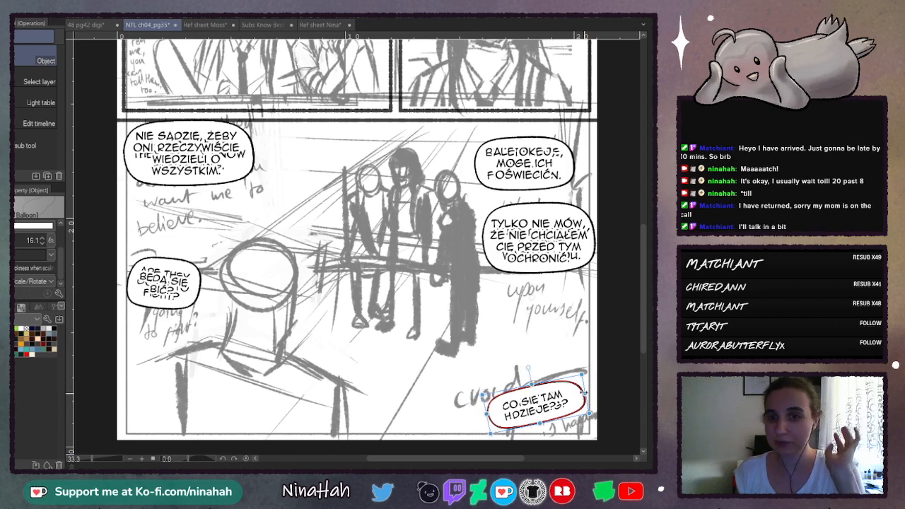
left_click_drag(528, 367, 521, 374)
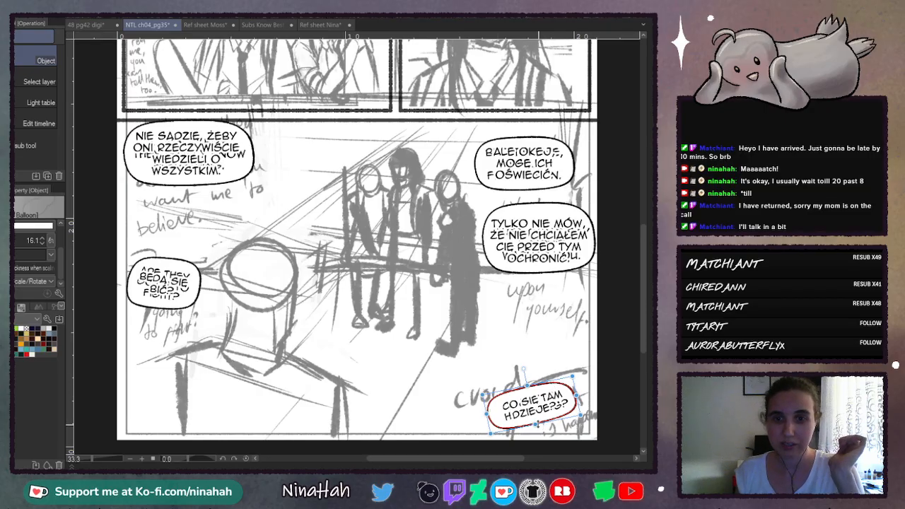
left_click_drag(536, 424, 539, 429)
left_click_drag(550, 384, 554, 383)
Step: Make the "Będą się bić?" balloon slightly taller, and draw short balloon tails on it and on the "Co się tam dzieje?" balloon
left_click(181, 300)
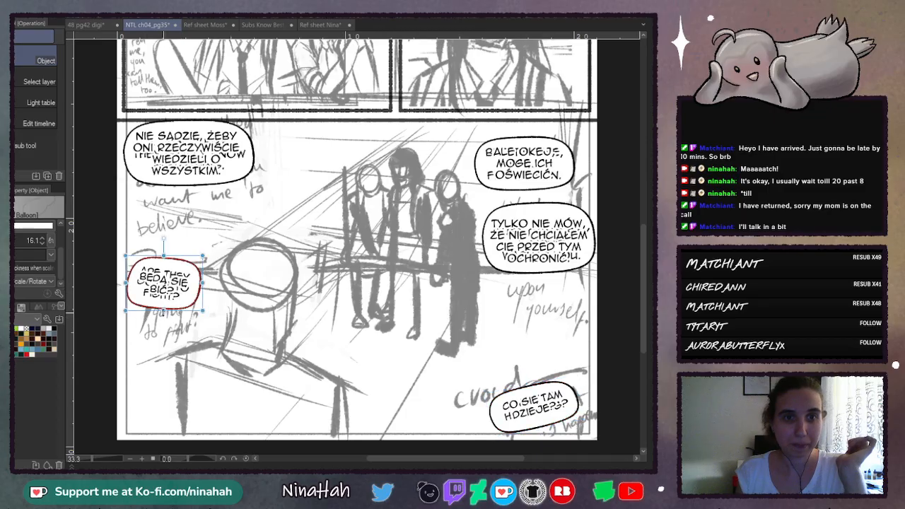
left_click_drag(164, 311, 163, 320)
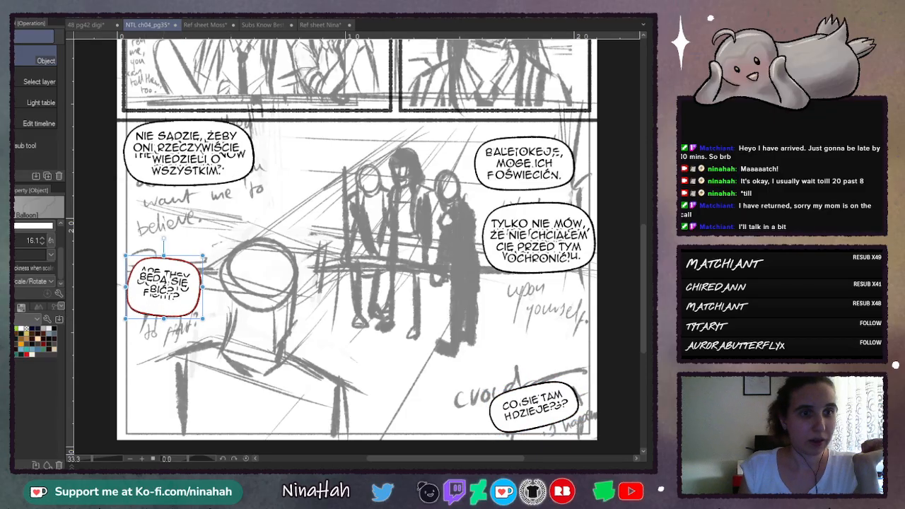
key("t")
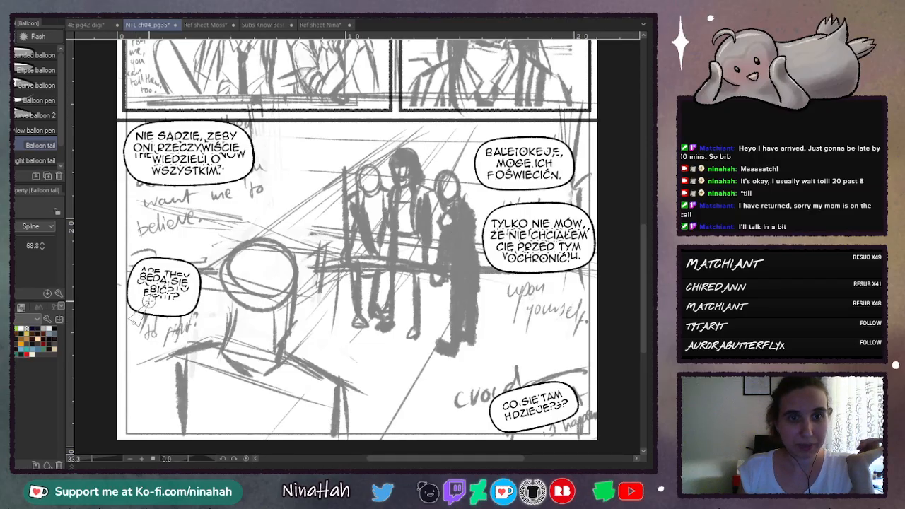
left_click_drag(148, 302, 141, 315)
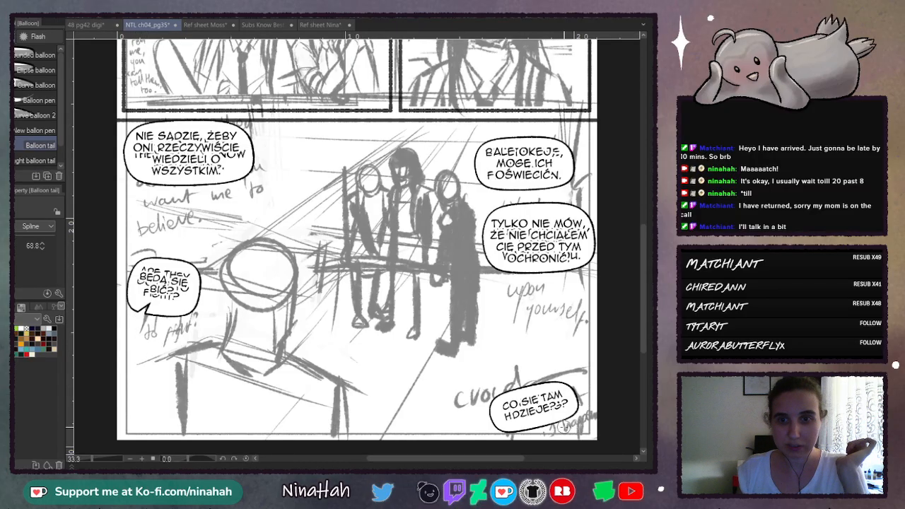
left_click_drag(556, 413, 567, 424)
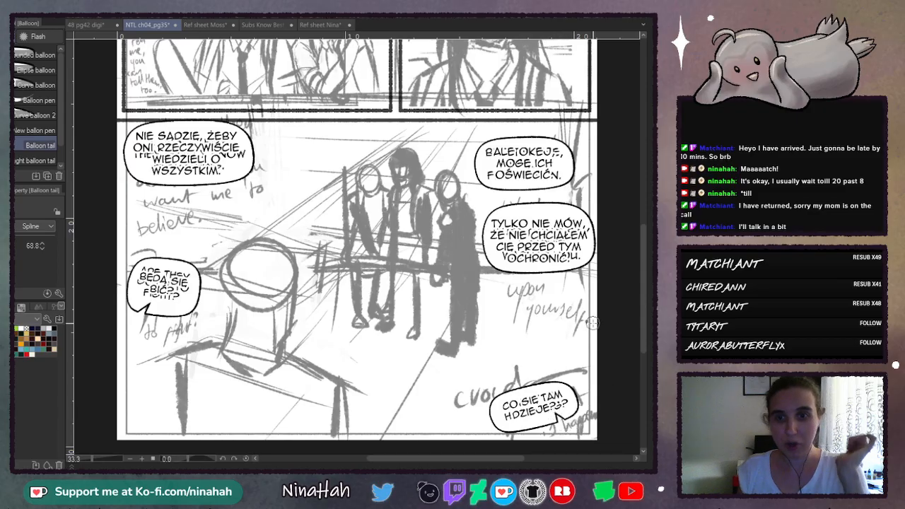
Step: Draw a short tail on the "Chcę pogadać z Adą" balloon and a bent tail on the "Ugh! Co jeszcze chcesz jej powiedzieć?" balloon
left_click_drag(641, 314, 640, 204)
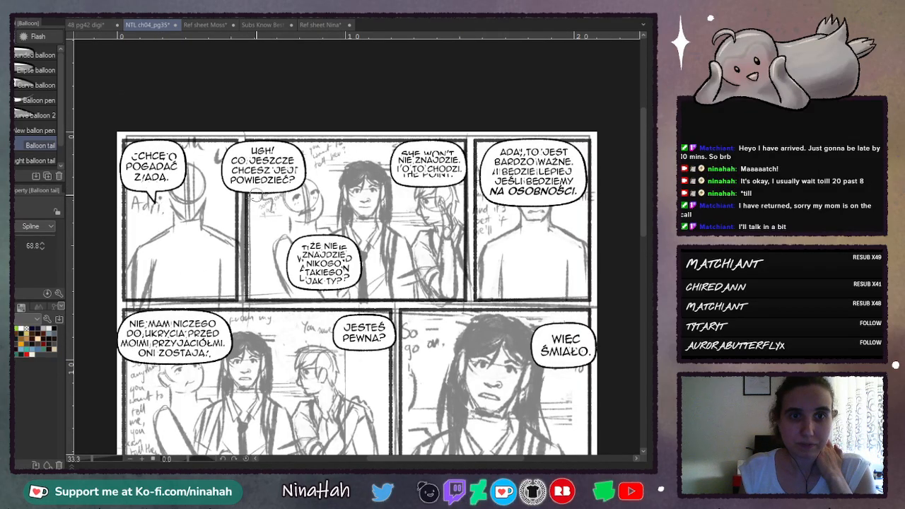
key("ctrl")
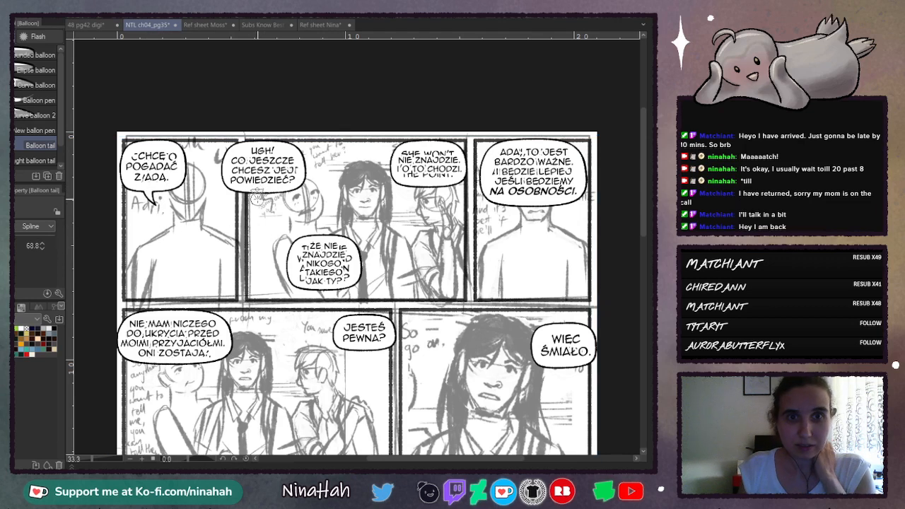
double_click(275, 218)
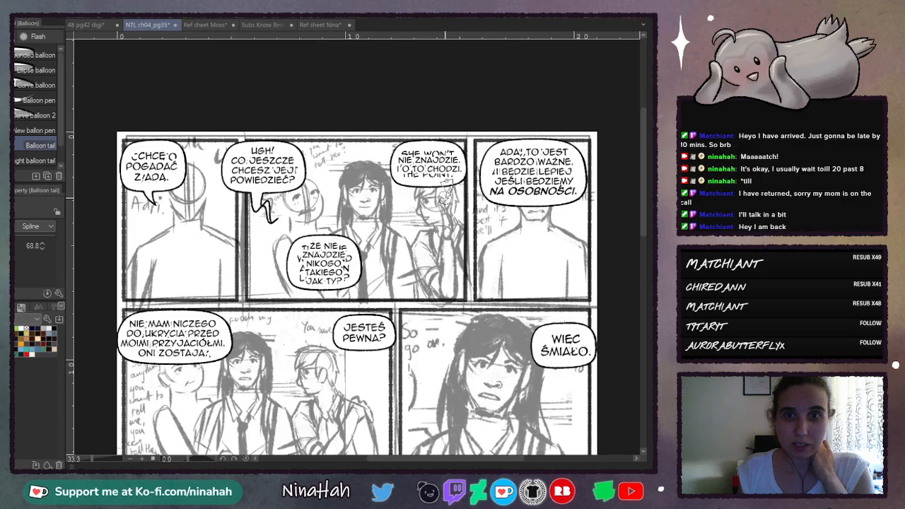
left_click(274, 251)
double_click(282, 235)
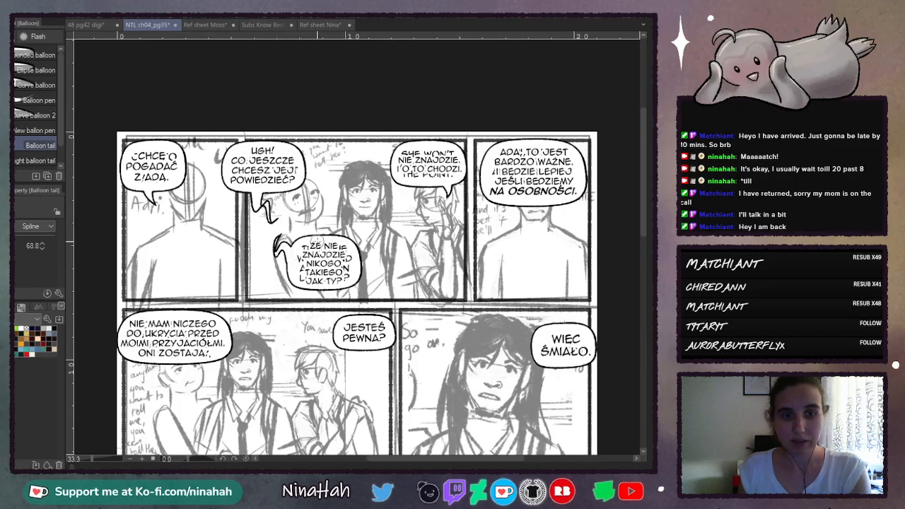
key("o")
key("ctrl+z")
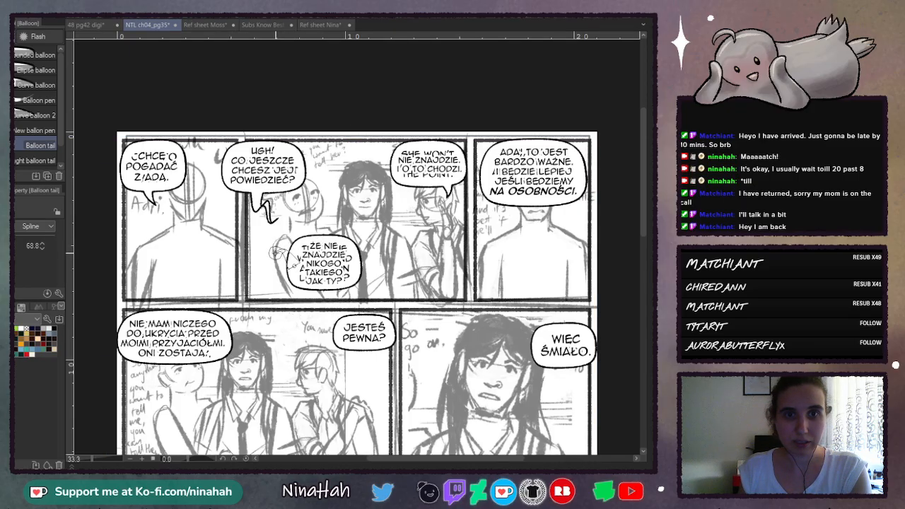
Step: Draw a short curved tail on the "nikogo takiego jak ty" balloon and a straight downward tail on the "Ada, to jest bardzo ważne" balloon
left_click(275, 251)
double_click(276, 246)
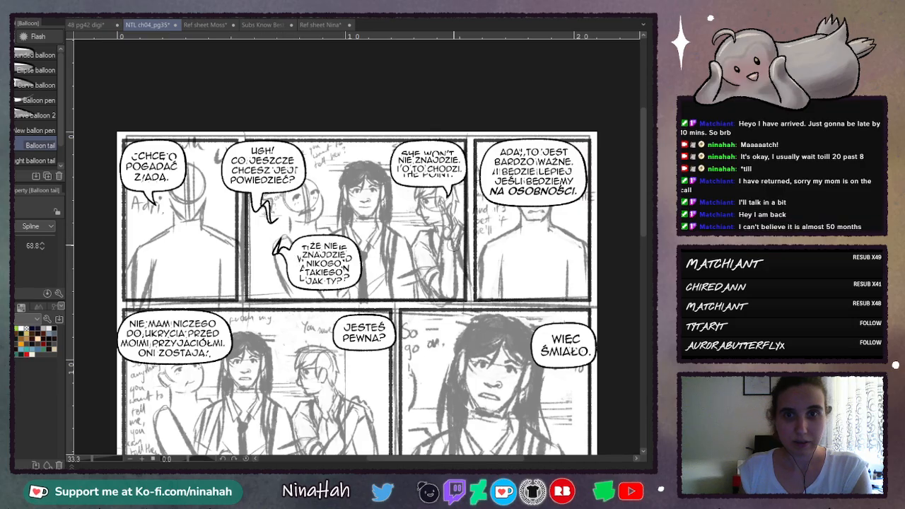
left_click(531, 205)
double_click(531, 231)
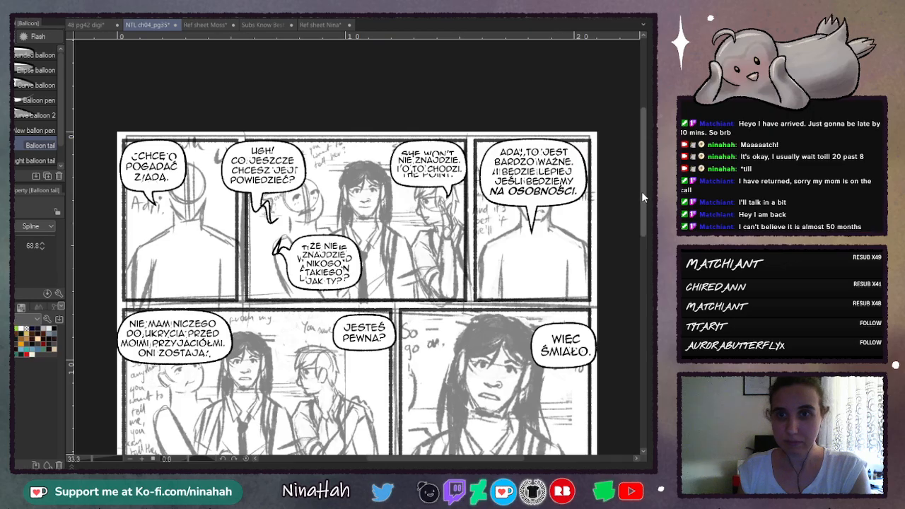
Step: Draw tails toward the speakers on the middle row's "Nie mam niczego do ukrycia", "Jesteś pewna?" and "Więc śmiało" balloons
left_click_drag(641, 192, 640, 236)
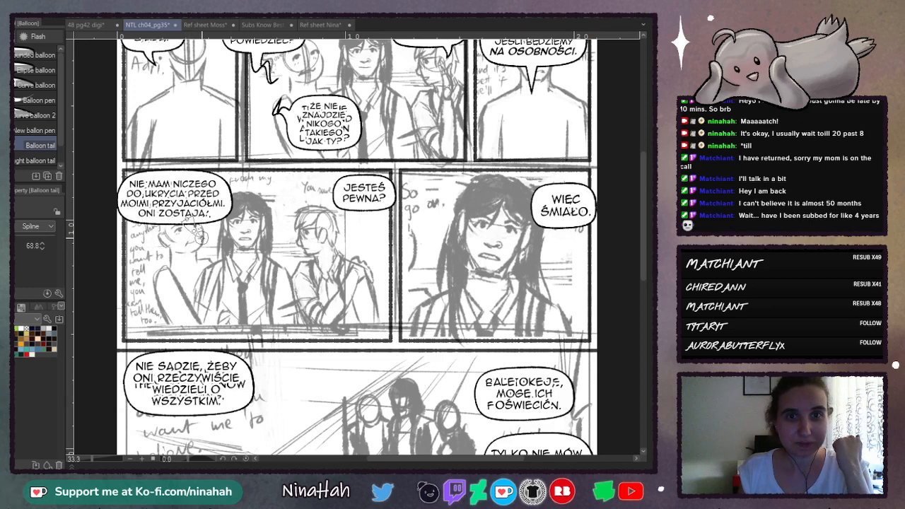
double_click(202, 238)
left_click(360, 210)
left_click(359, 227)
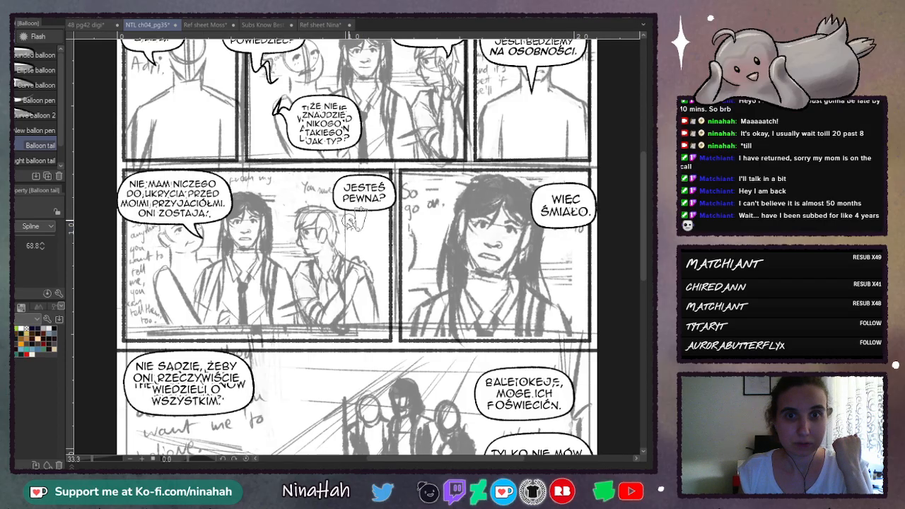
double_click(345, 232)
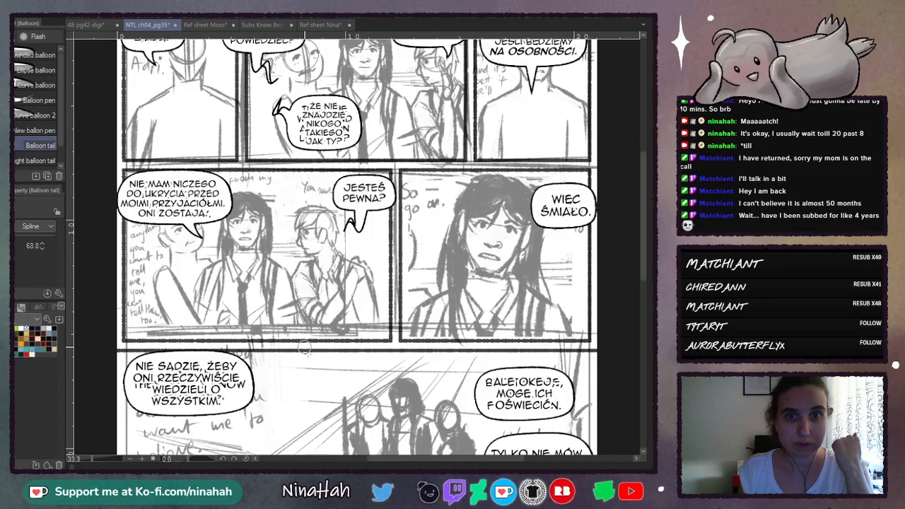
left_click(562, 228)
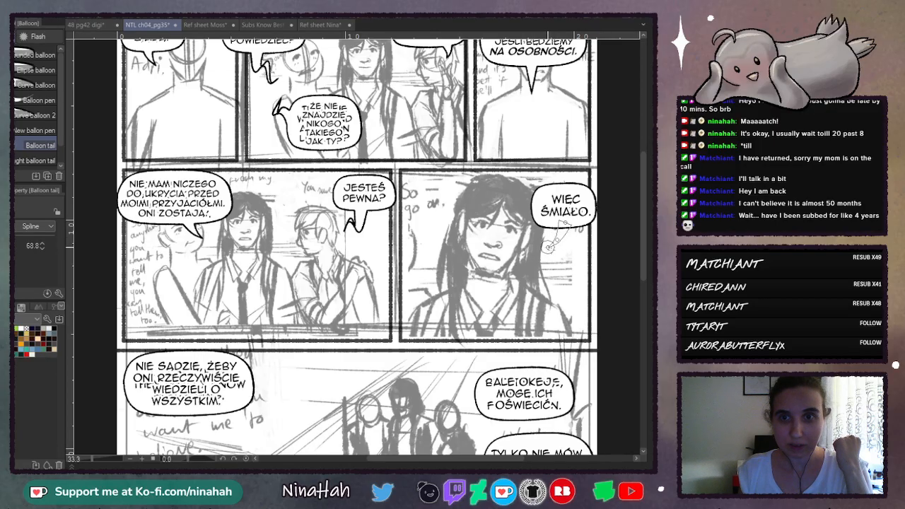
double_click(548, 248)
Step: Draw two tails on the "Nie sądzę, żeby oni rzeczywiście wiedzieli o wszystkim" balloon, one curving down to the foreground head and one toward the standing group
left_click_drag(643, 244, 636, 313)
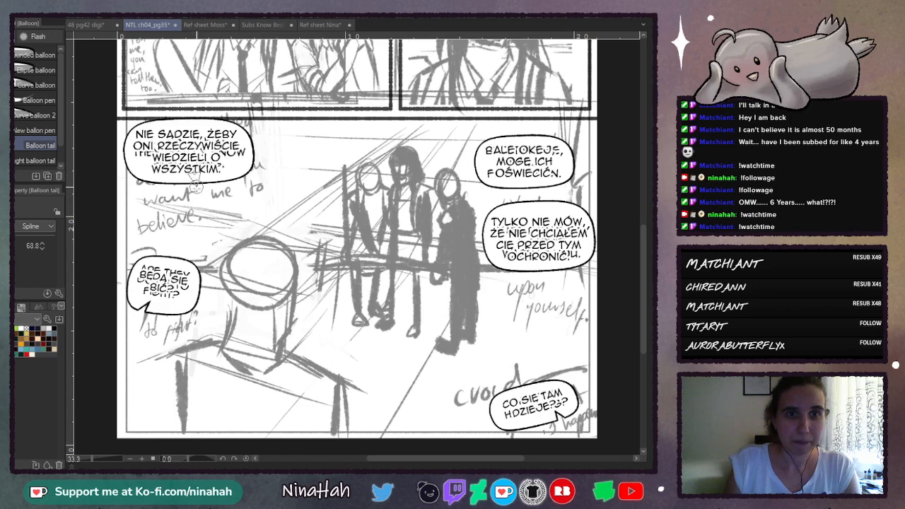
left_click_drag(200, 203, 223, 234)
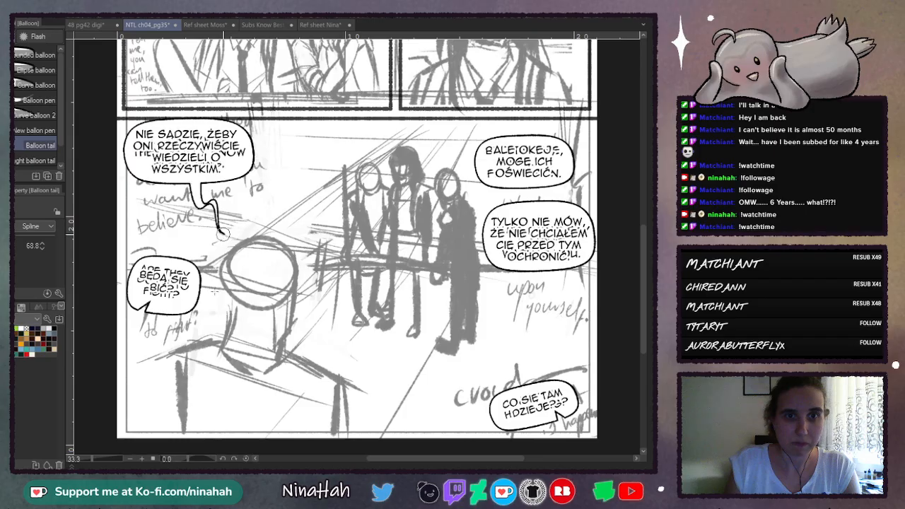
left_click(246, 145)
left_click(289, 136)
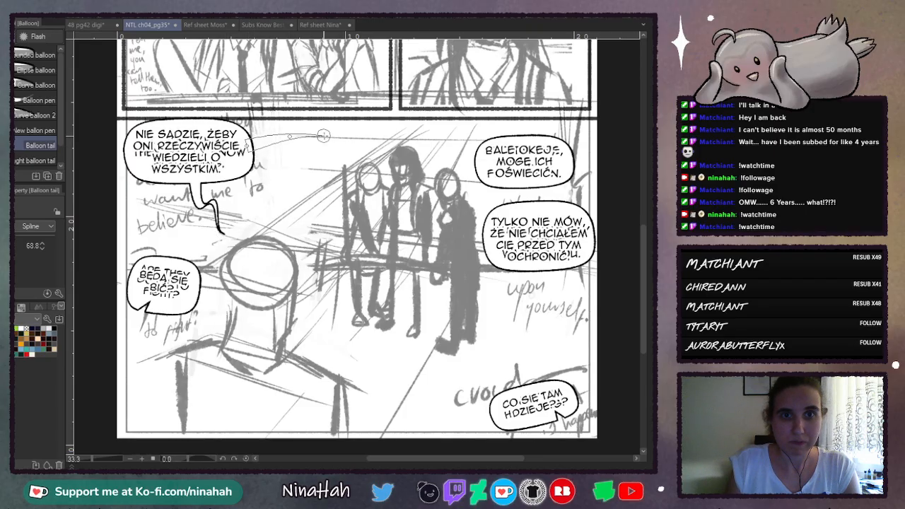
double_click(332, 132)
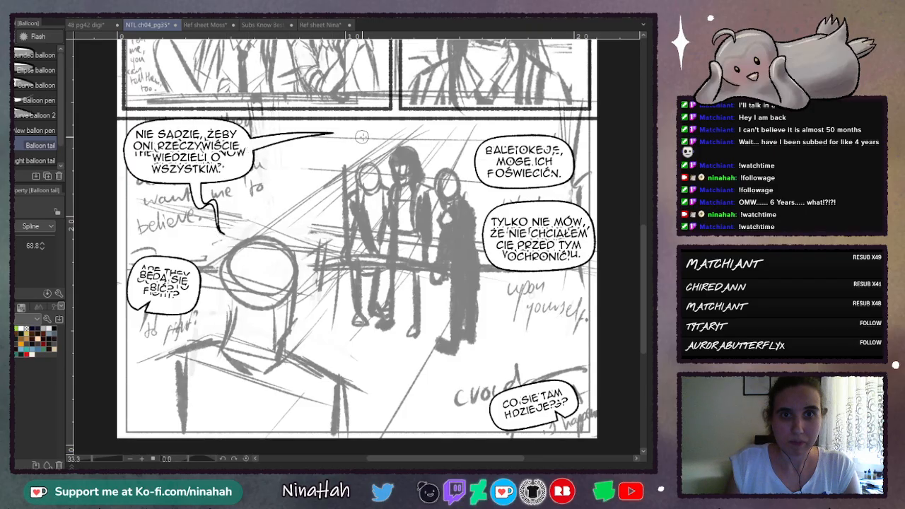
left_click(421, 133)
left_click(459, 136)
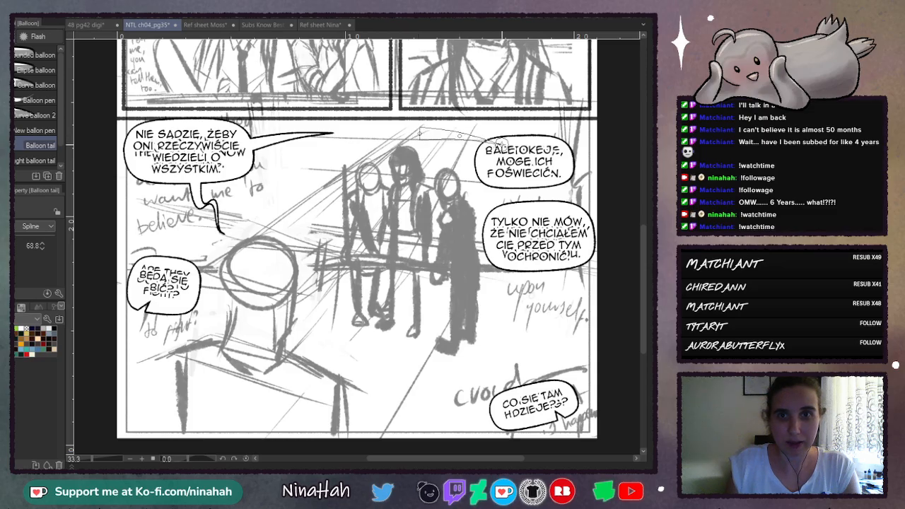
double_click(501, 144)
key("ctrl+z")
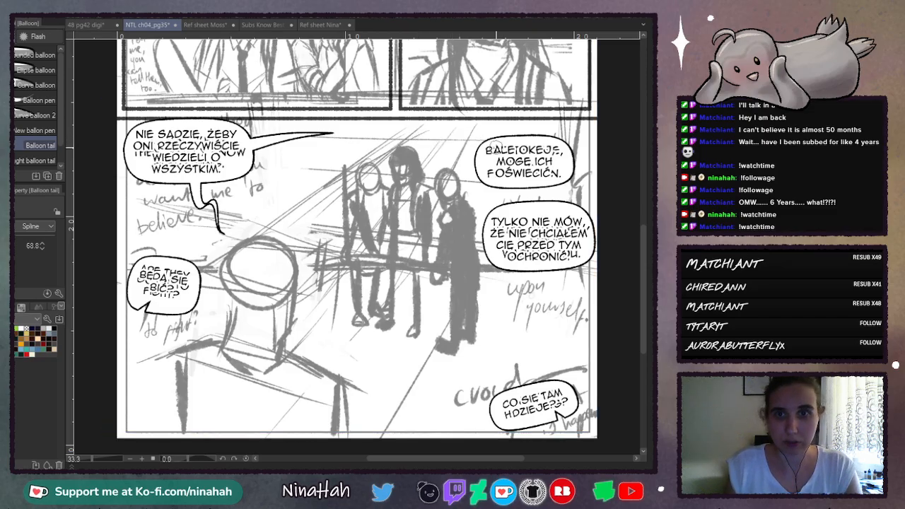
Step: Draw a long tail from the "Ale okej" balloon toward the standing group, and a short connector joining it to the "Tylko nie mów" balloon
left_click(503, 146)
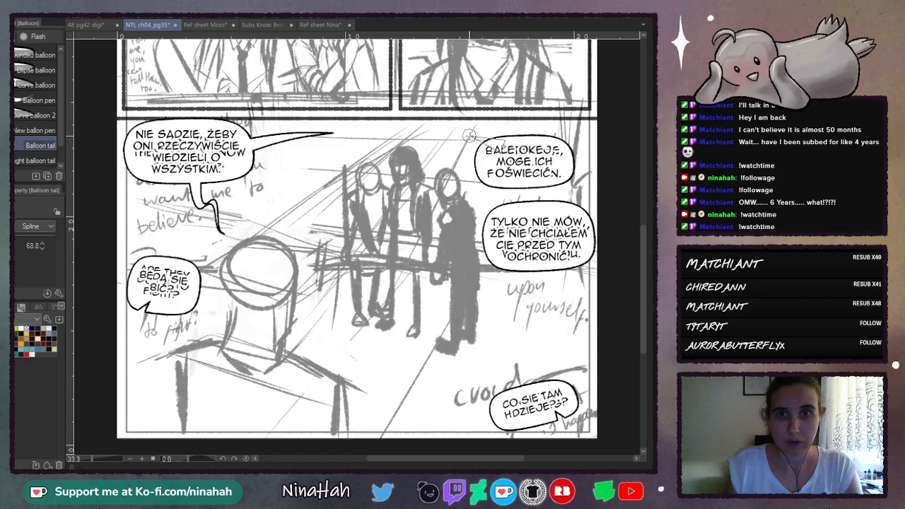
double_click(425, 129)
left_click(544, 179)
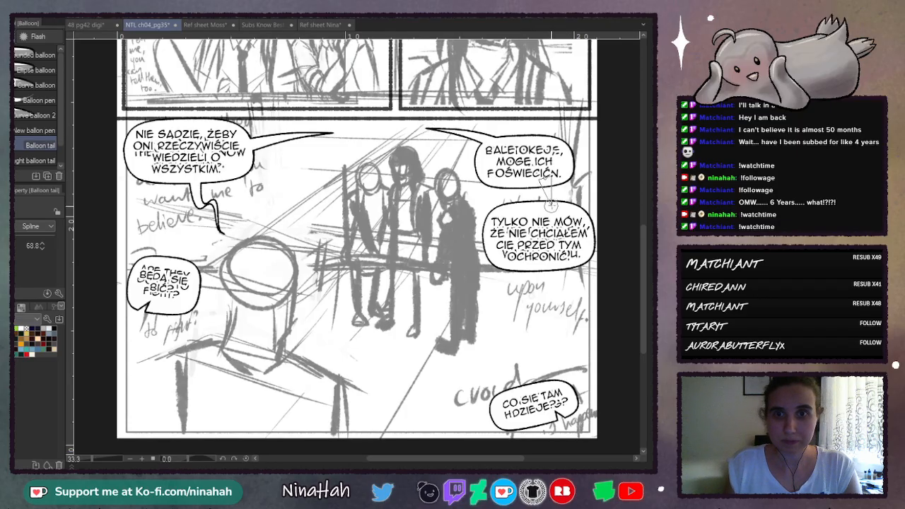
left_click(551, 194)
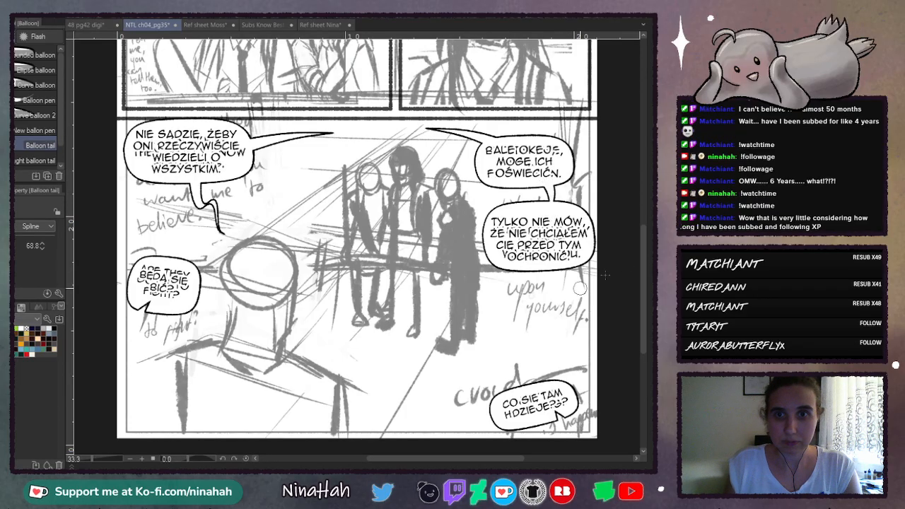
Step: Switch to the Subs Know Best 2024-07 canvas and activate the Inking pen
mouse_move(643, 256)
left_mouse_down()
mouse_move(644, 171)
mouse_move(641, 254)
left_mouse_up()
key("ctrl+0")
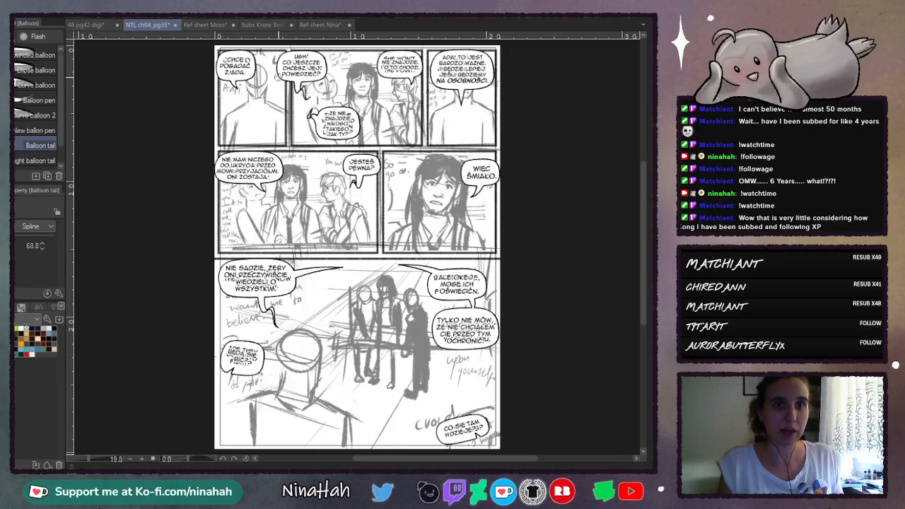
left_click(369, 189)
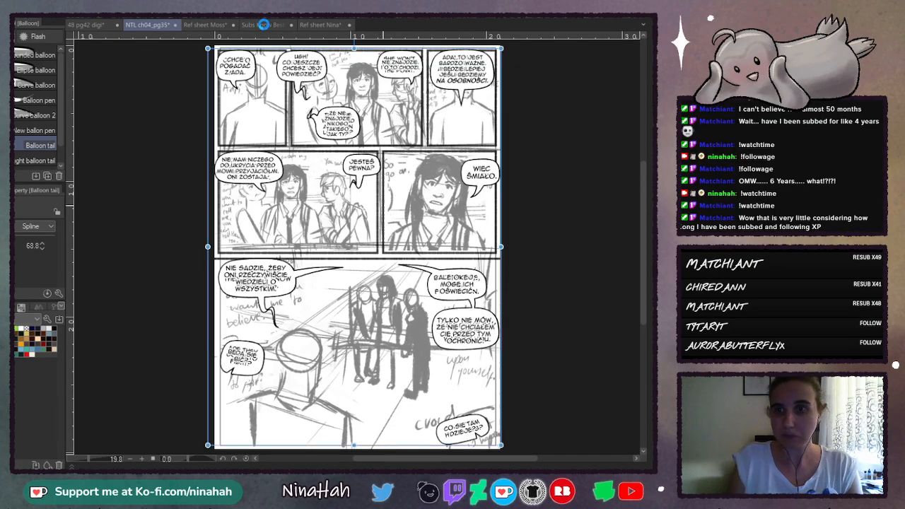
left_click(263, 25)
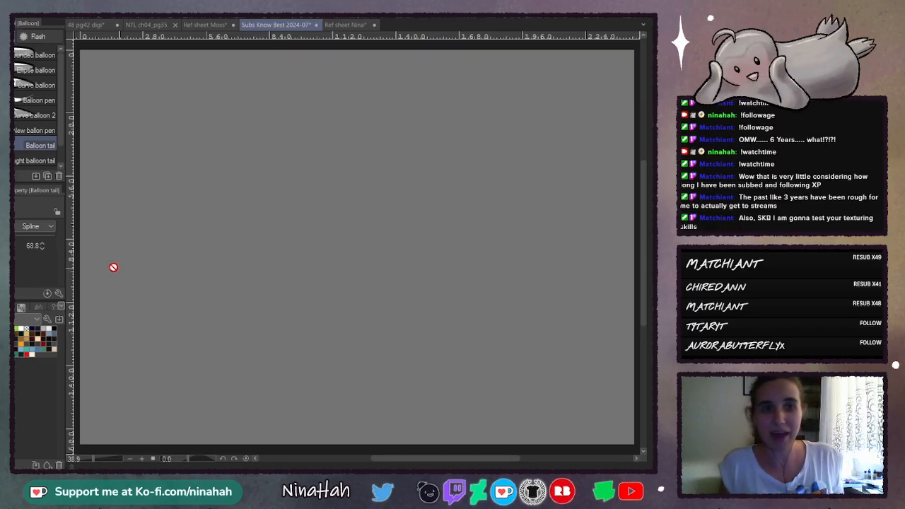
key("p")
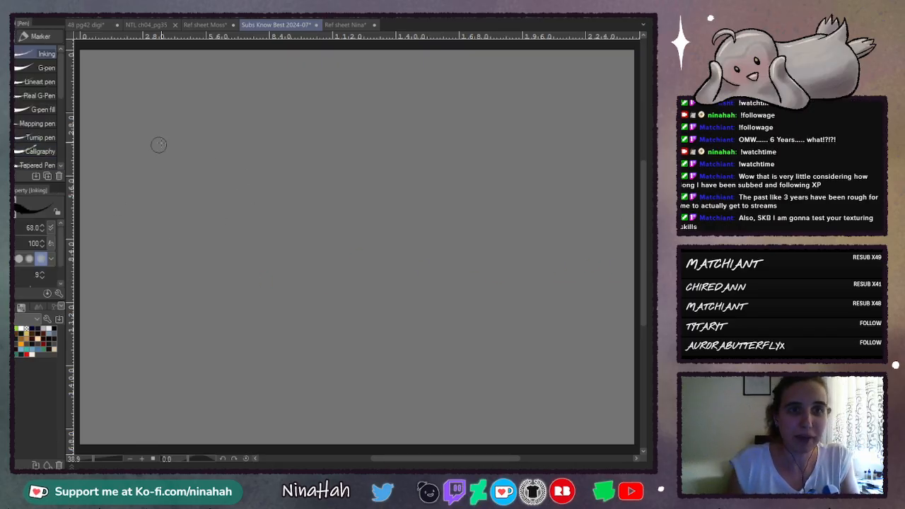
Step: Handwrite "13 days" in the canvas's upper-left area, followed by an arrow pointing right
mouse_move(170, 125)
left_mouse_down()
mouse_move(181, 104)
mouse_move(187, 133)
left_mouse_up()
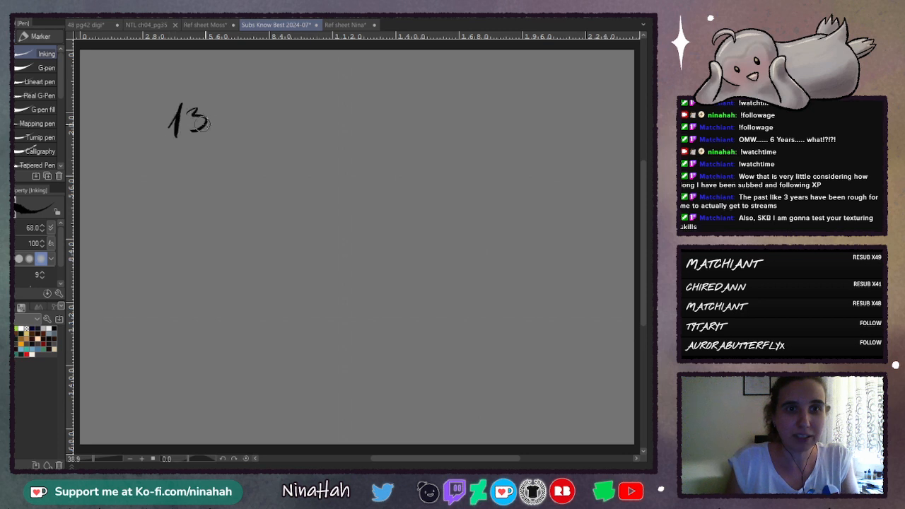
mouse_move(241, 118)
left_mouse_down()
mouse_move(256, 131)
mouse_move(249, 153)
left_mouse_up()
mouse_move(270, 116)
left_mouse_down()
mouse_move(263, 128)
mouse_move(348, 119)
left_mouse_up()
left_click_drag(328, 111, 329, 128)
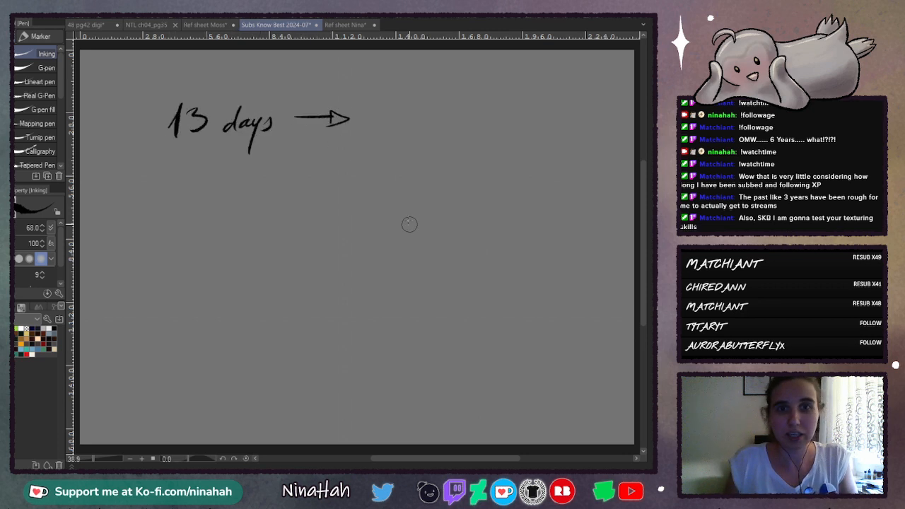
Step: Set out the long multiplication 13 · 24 after the arrow, underline it and write the first product digit 2
left_click_drag(393, 90, 398, 104)
mouse_move(408, 86)
left_mouse_down()
mouse_move(377, 120)
mouse_move(414, 129)
left_mouse_up()
left_click(378, 120)
left_click_drag(418, 112, 424, 130)
mouse_move(371, 141)
left_mouse_down()
mouse_move(436, 139)
mouse_move(429, 163)
left_mouse_up()
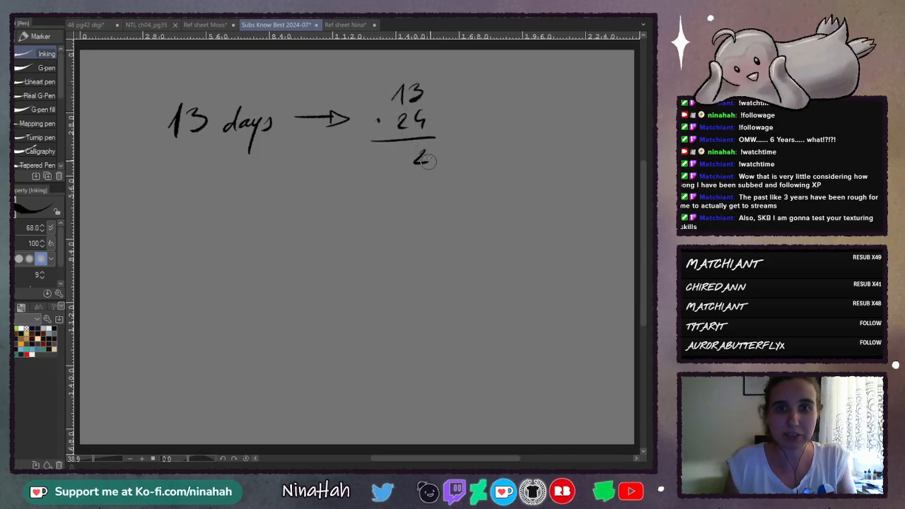
Step: Complete the multiplication with the carried 1, the partial products 52 and 26, and the underlined sum 312
left_click_drag(394, 66, 397, 74)
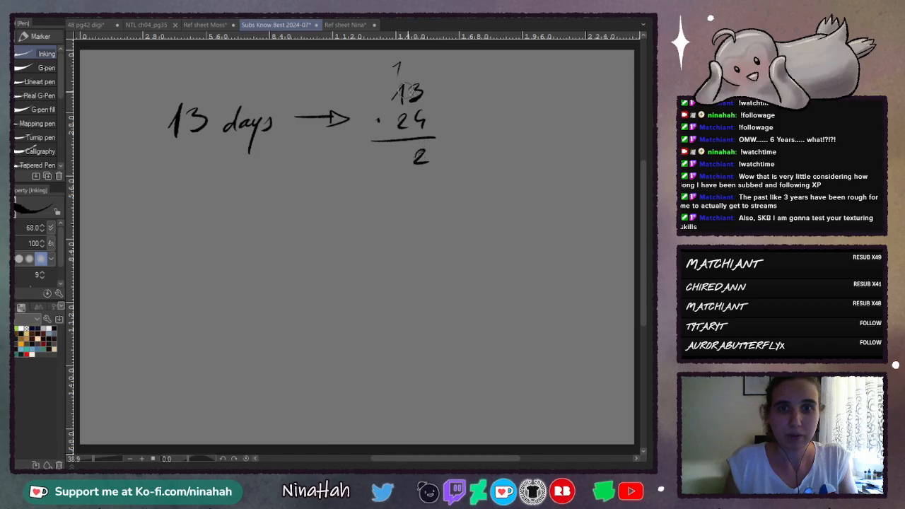
mouse_move(400, 147)
left_mouse_down()
mouse_move(393, 163)
mouse_move(413, 146)
left_mouse_up()
mouse_move(400, 176)
left_mouse_down()
mouse_move(387, 198)
mouse_move(350, 193)
left_mouse_up()
left_click_drag(345, 188, 354, 187)
mouse_move(318, 214)
left_mouse_down()
mouse_move(432, 204)
mouse_move(417, 230)
mouse_move(426, 234)
mouse_move(366, 238)
left_mouse_up()
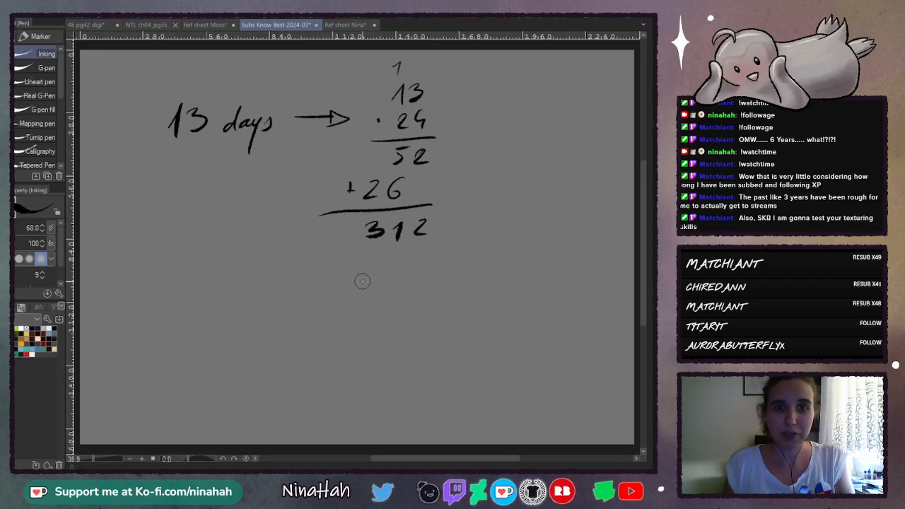
Step: Write 313 beneath the 312 and insert "+ 1" between the two numbers
mouse_move(363, 272)
left_mouse_down()
mouse_move(394, 294)
mouse_move(417, 290)
left_mouse_up()
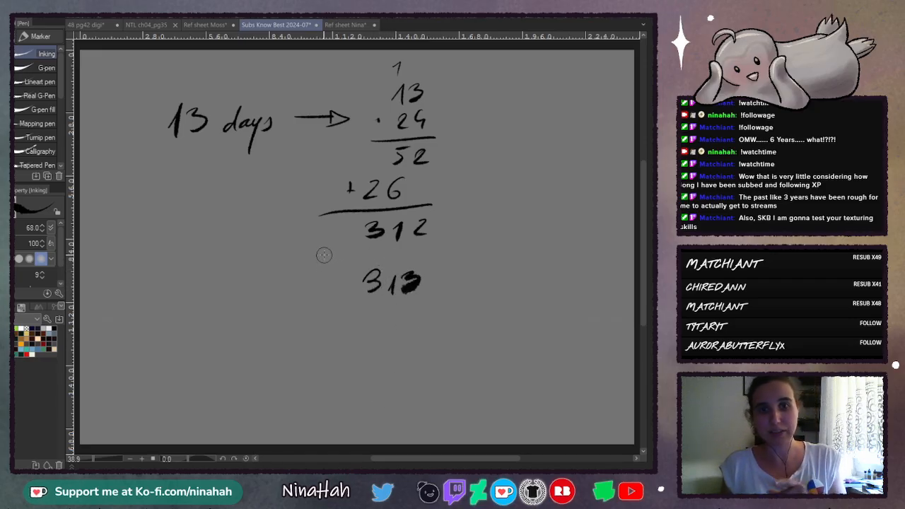
left_click_drag(323, 254, 323, 265)
left_click_drag(318, 259, 329, 259)
left_click_drag(423, 248, 422, 261)
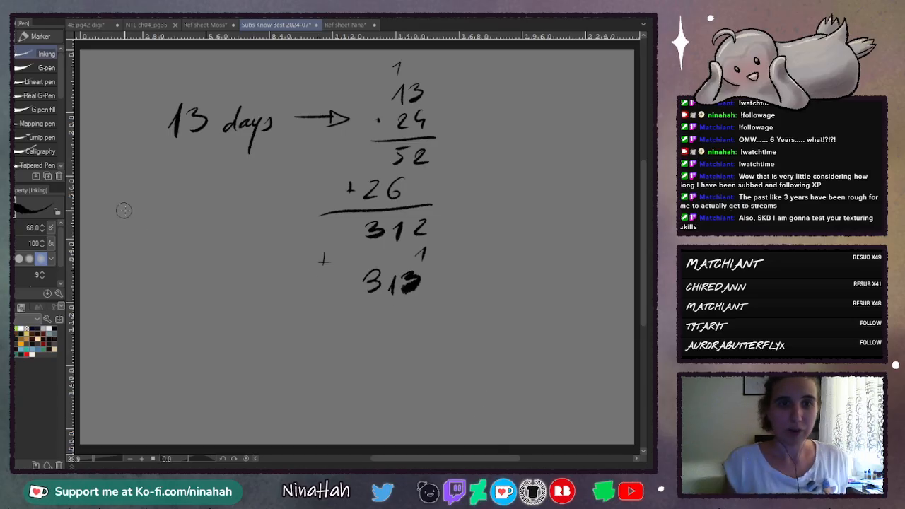
Step: Write the division "313 h : 2" below "13 days" and draw a quotient line above it
mouse_move(122, 207)
left_mouse_down()
mouse_move(130, 227)
mouse_move(149, 217)
mouse_move(159, 229)
mouse_move(179, 204)
mouse_move(163, 227)
mouse_move(216, 230)
left_mouse_up()
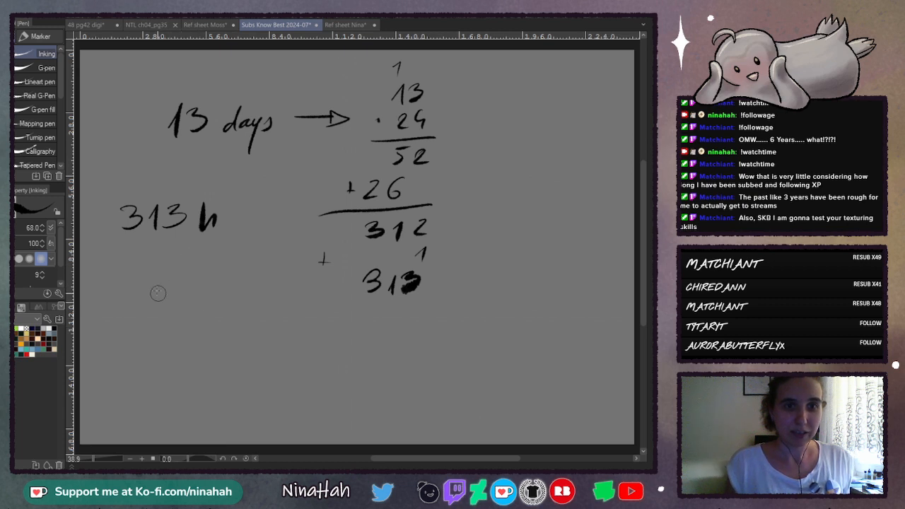
left_click(230, 215)
left_click_drag(246, 200, 269, 225)
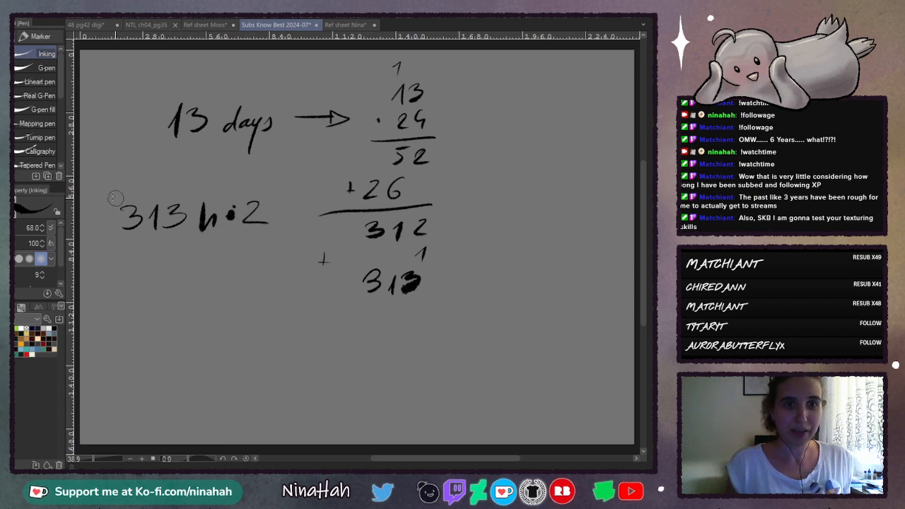
left_click_drag(113, 193, 208, 187)
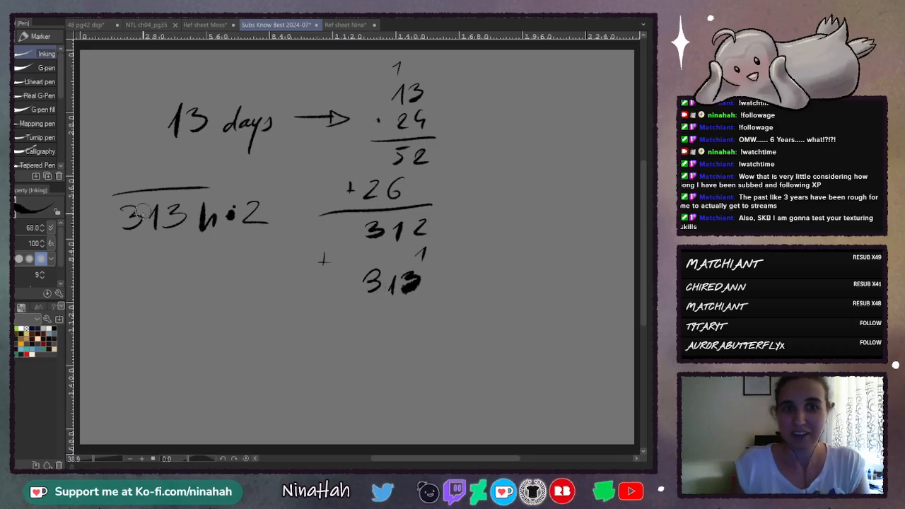
Step: Work through the long division of 313 by 2, writing the subtractions of 2, 10 and 12 and the quotient 156
left_click_drag(128, 164, 129, 182)
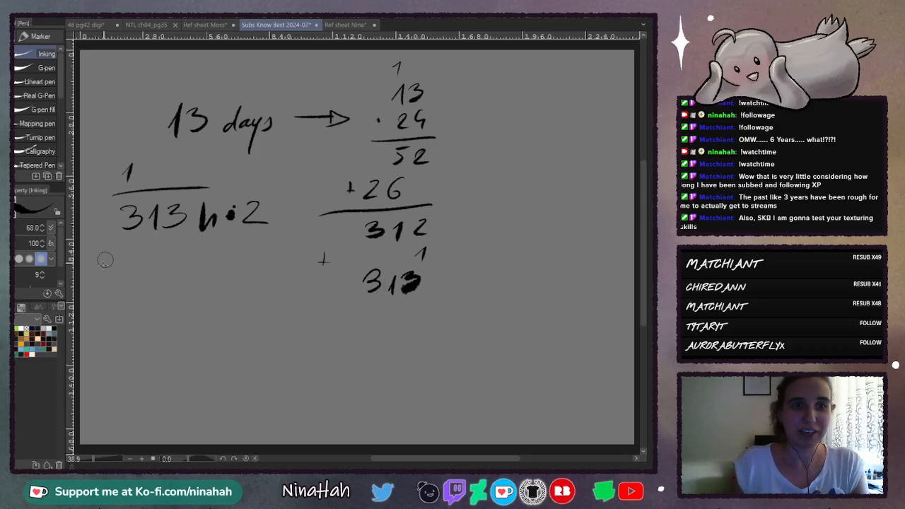
mouse_move(123, 240)
left_mouse_down()
mouse_move(139, 252)
mouse_move(133, 276)
left_mouse_up()
mouse_move(145, 263)
left_mouse_down()
mouse_move(148, 275)
mouse_move(113, 246)
left_mouse_up()
mouse_move(146, 164)
left_mouse_down()
mouse_move(138, 181)
mouse_move(163, 162)
left_mouse_up()
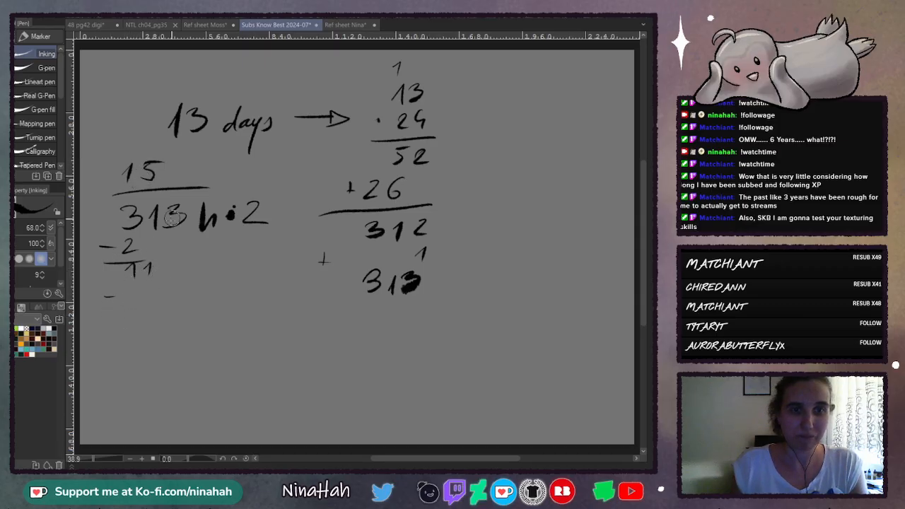
mouse_move(130, 289)
left_mouse_down()
mouse_move(128, 302)
mouse_move(145, 290)
left_mouse_up()
mouse_move(106, 317)
left_mouse_down()
mouse_move(154, 314)
mouse_move(149, 331)
mouse_move(174, 329)
mouse_move(163, 339)
left_mouse_up()
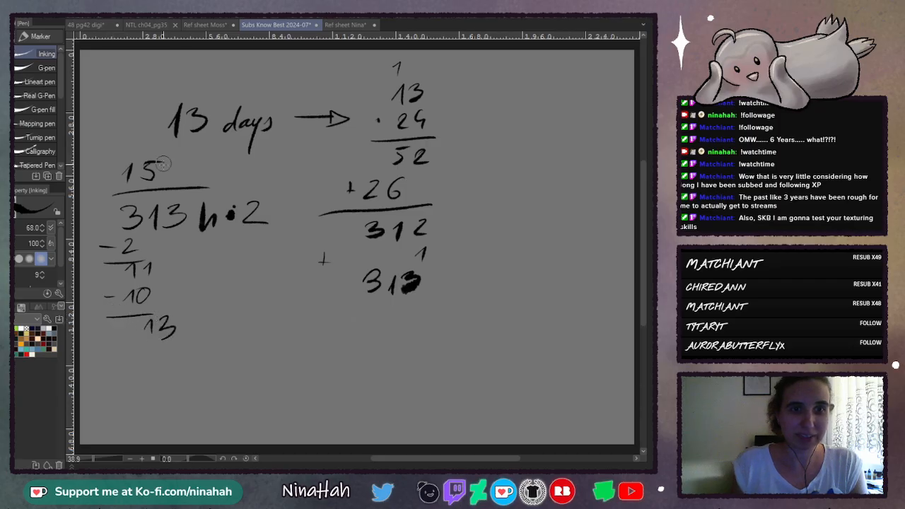
left_click_drag(179, 161, 165, 174)
left_click_drag(130, 354, 178, 359)
mouse_move(124, 380)
left_mouse_down()
mouse_move(187, 369)
mouse_move(176, 375)
mouse_move(164, 420)
left_mouse_up()
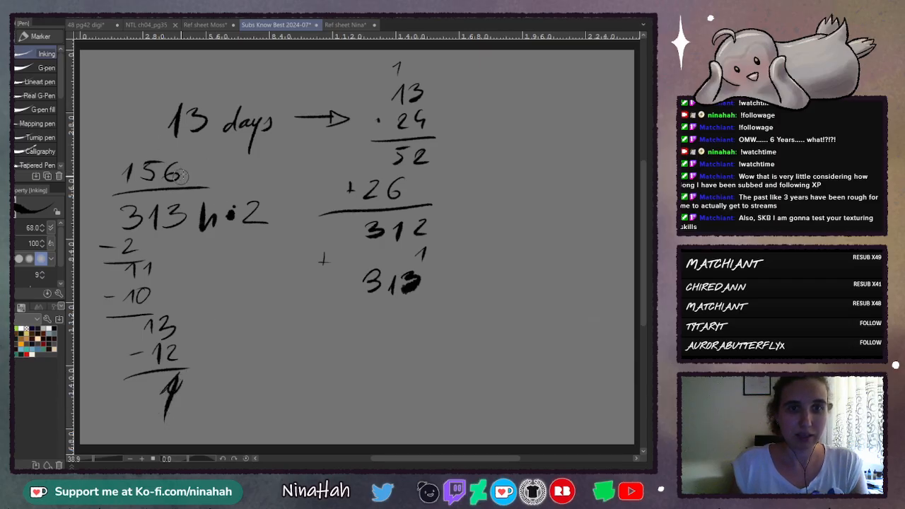
Step: Add "≈ 157" after the quotient 156 and write "157 streams" in the canvas's upper-right area
mouse_move(202, 169)
left_mouse_down()
mouse_move(233, 164)
mouse_move(225, 174)
mouse_move(249, 178)
mouse_move(275, 169)
mouse_move(263, 179)
mouse_move(289, 182)
left_mouse_up()
left_click_drag(282, 169, 306, 167)
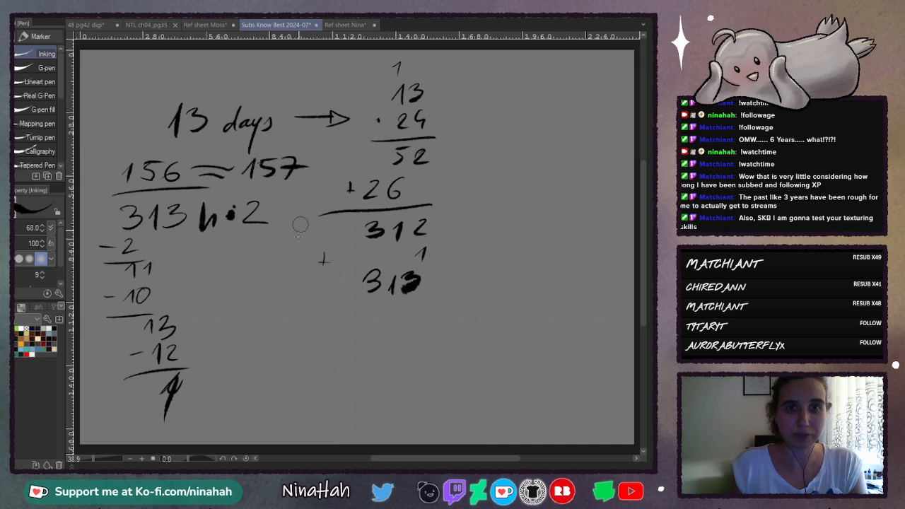
left_click_drag(490, 90, 483, 116)
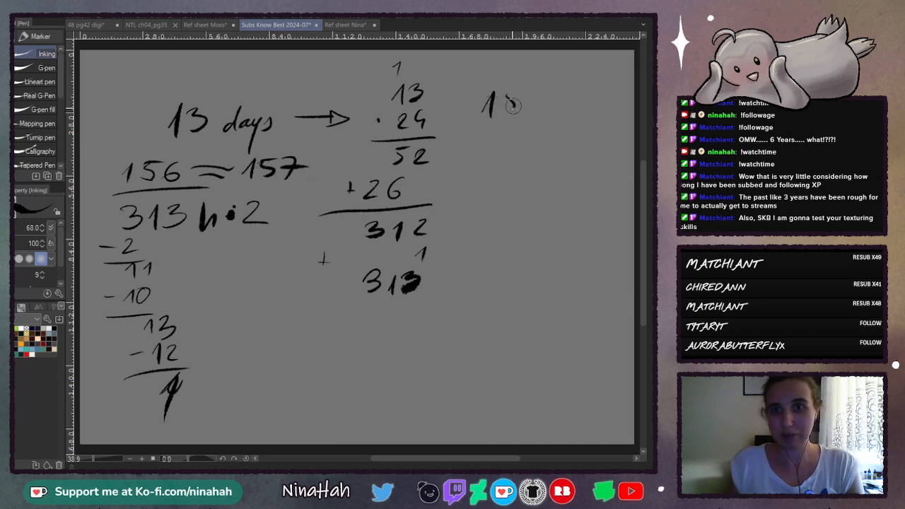
mouse_move(520, 90)
left_mouse_down()
mouse_move(503, 113)
mouse_move(535, 115)
left_mouse_up()
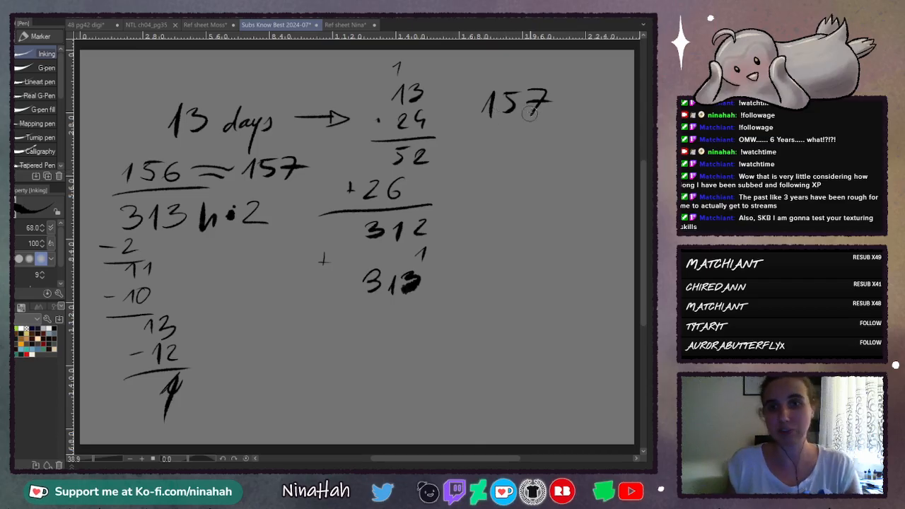
left_click_drag(567, 102, 620, 109)
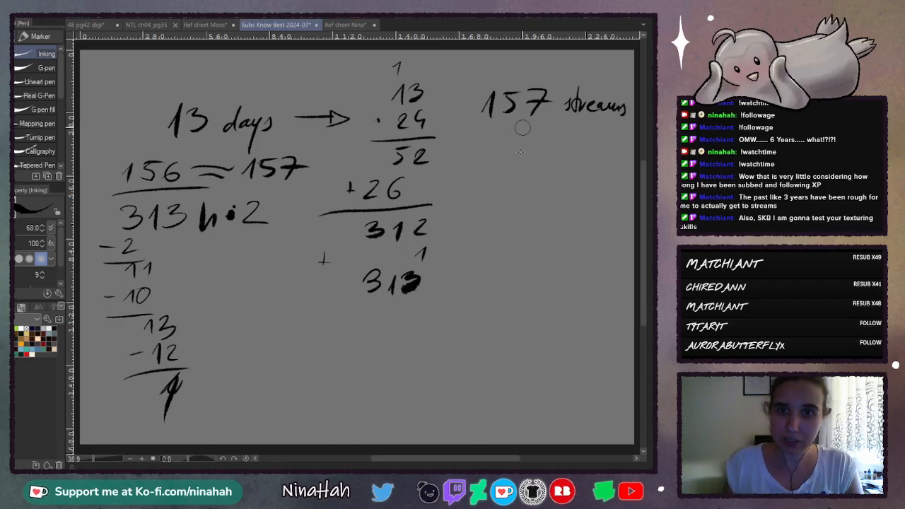
Step: Draw a down arrow labelled ":2" under "157 streams" and write "78,5 weeks" beneath it, scribbling out the stray 8
mouse_move(523, 128)
left_mouse_down()
mouse_move(520, 164)
mouse_move(561, 135)
mouse_move(586, 151)
left_mouse_up()
left_click(548, 133)
left_click(549, 146)
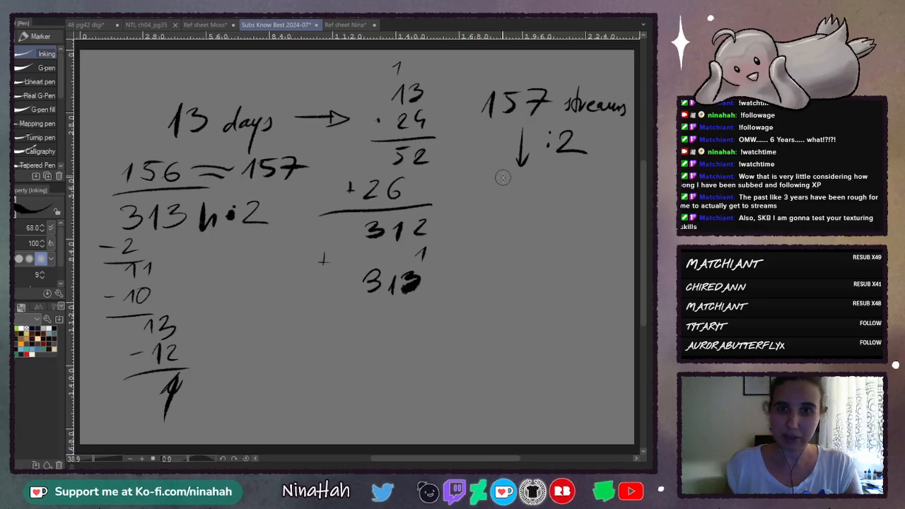
left_click_drag(504, 196, 513, 189)
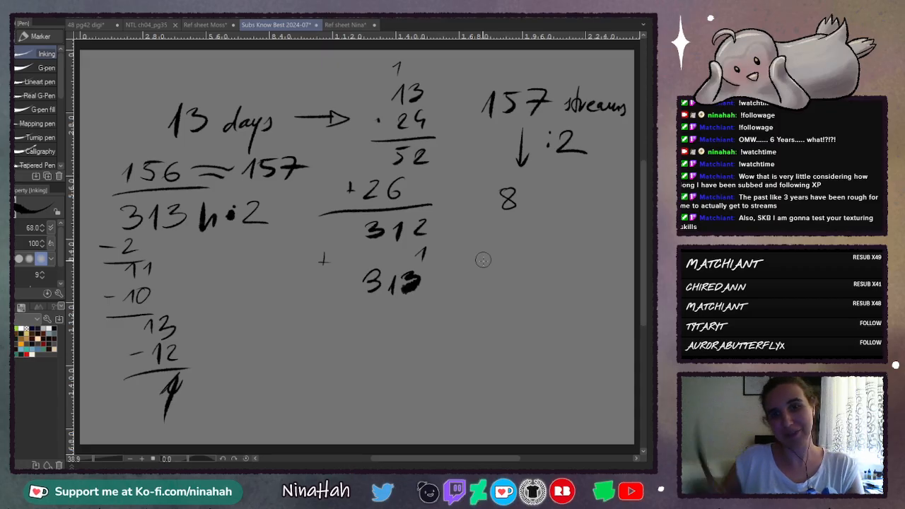
mouse_move(504, 191)
left_mouse_down()
mouse_move(511, 209)
mouse_move(541, 198)
left_mouse_up()
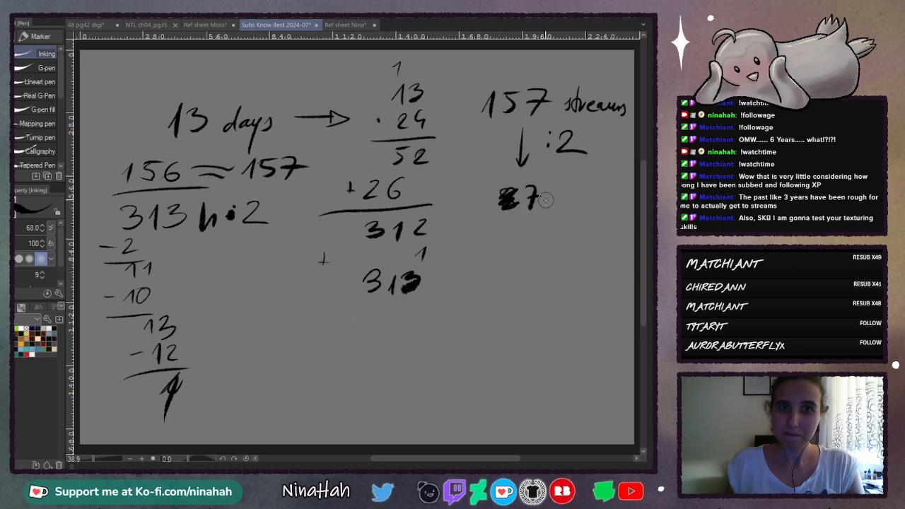
mouse_move(549, 189)
left_mouse_down()
mouse_move(558, 216)
mouse_move(564, 206)
left_mouse_up()
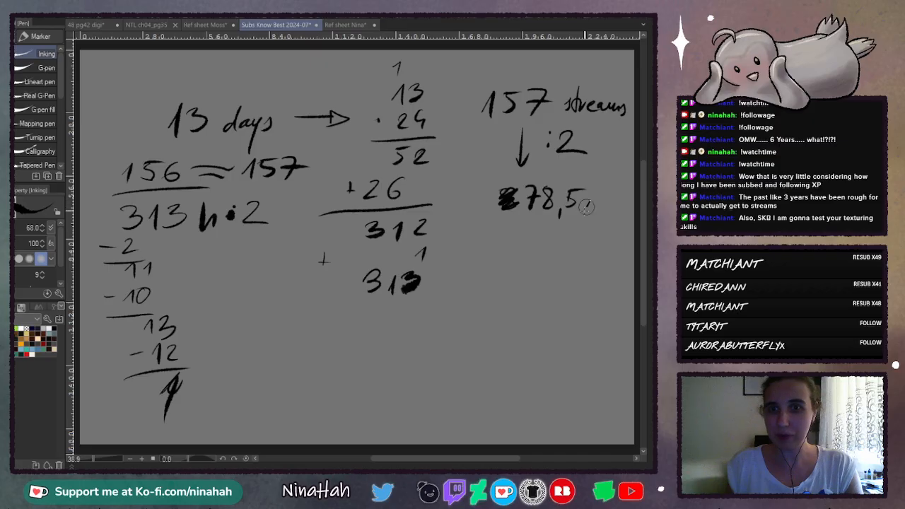
left_click_drag(583, 206, 625, 216)
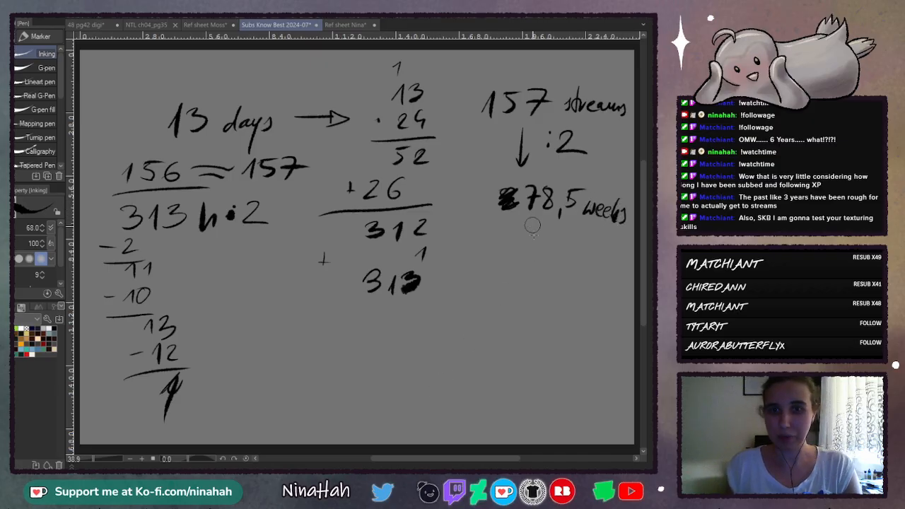
Step: Draw a down arrow labelled ":52" under "78,5 weeks" and write 1,5 beneath it, overwriting the tilde
mouse_move(522, 226)
left_mouse_down()
mouse_move(522, 273)
mouse_move(529, 256)
mouse_move(584, 255)
left_mouse_up()
left_click(547, 243)
left_click(545, 251)
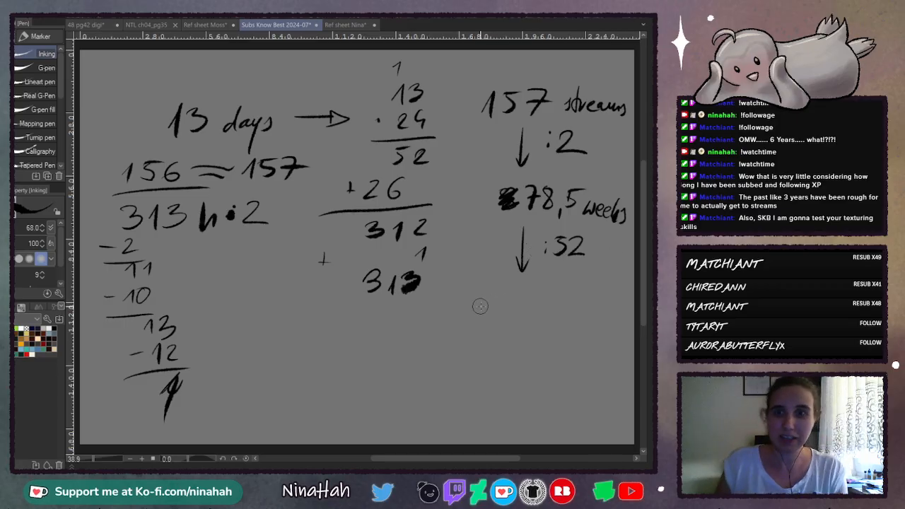
mouse_move(485, 297)
left_mouse_down()
mouse_move(492, 317)
mouse_move(535, 295)
left_mouse_up()
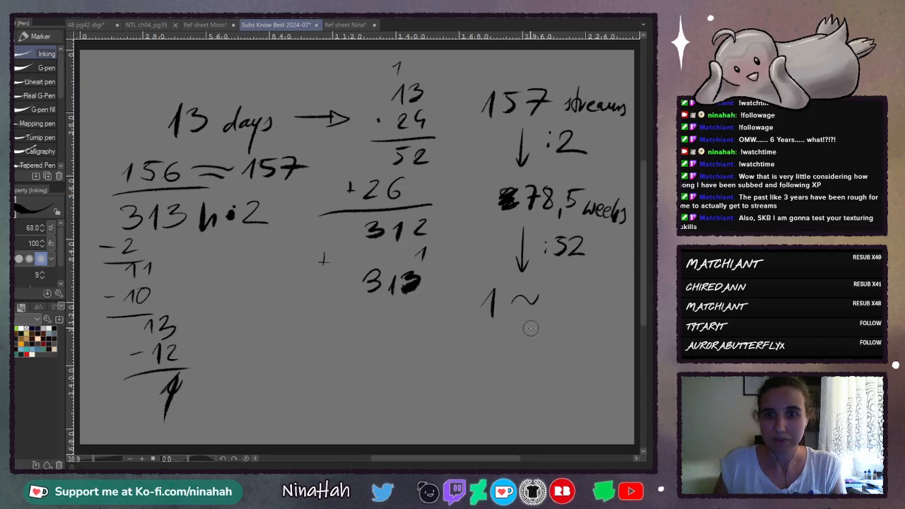
left_click_drag(507, 309, 505, 324)
left_click_drag(525, 291, 520, 319)
mouse_move(524, 290)
left_mouse_down()
mouse_move(528, 312)
mouse_move(542, 290)
mouse_move(482, 310)
left_mouse_up()
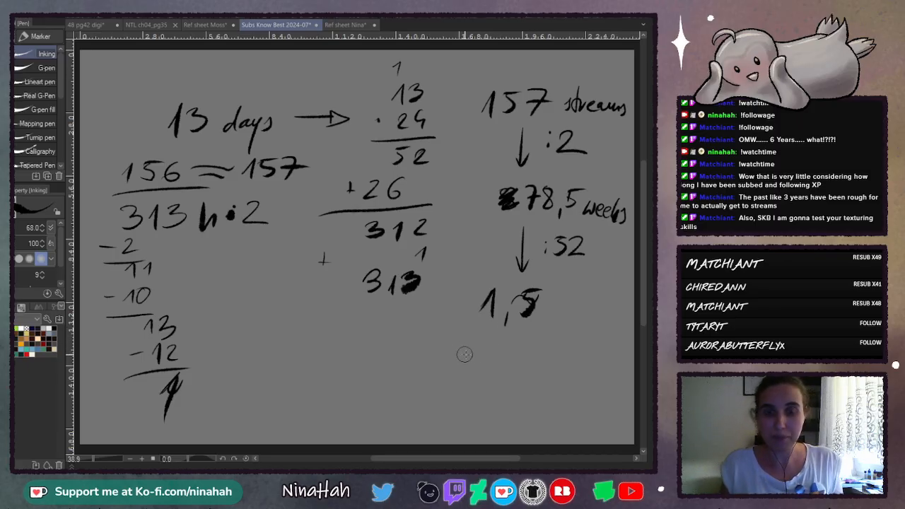
Step: Write "3y" below the 1,5, and clear all the handwritten calculations from the canvas
mouse_move(475, 355)
left_mouse_down()
mouse_move(475, 379)
mouse_move(513, 373)
left_mouse_up()
left_click_drag(524, 354, 502, 420)
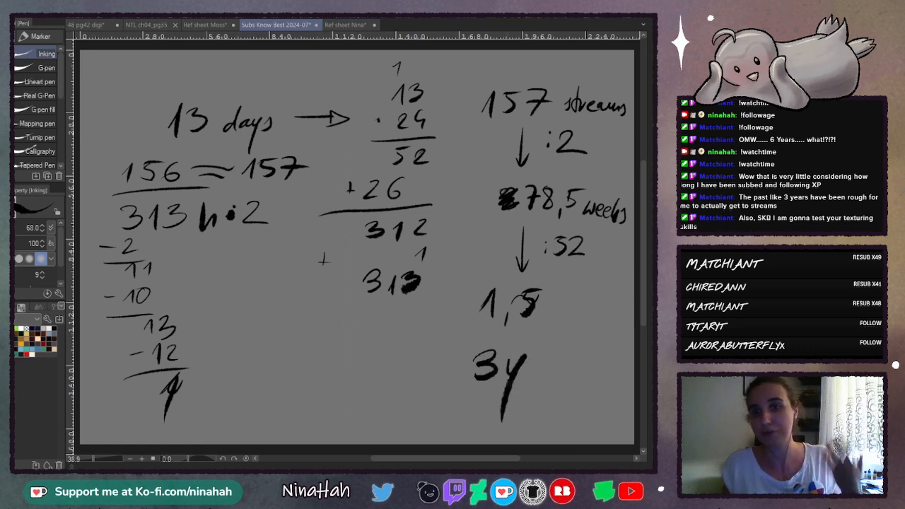
key("Delete")
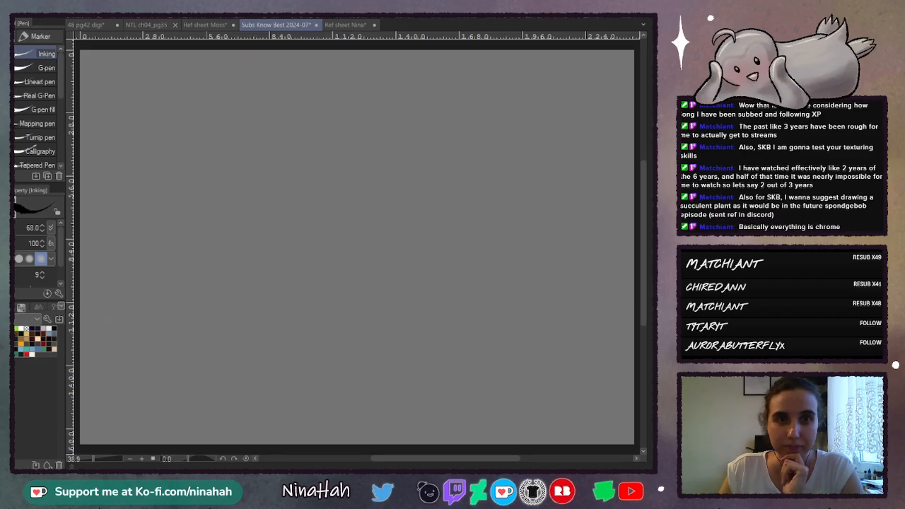
Step: Paste the chrome SpongeBob reference image, enlarge it slightly and place it in the canvas's upper-left corner
key("ctrl+v")
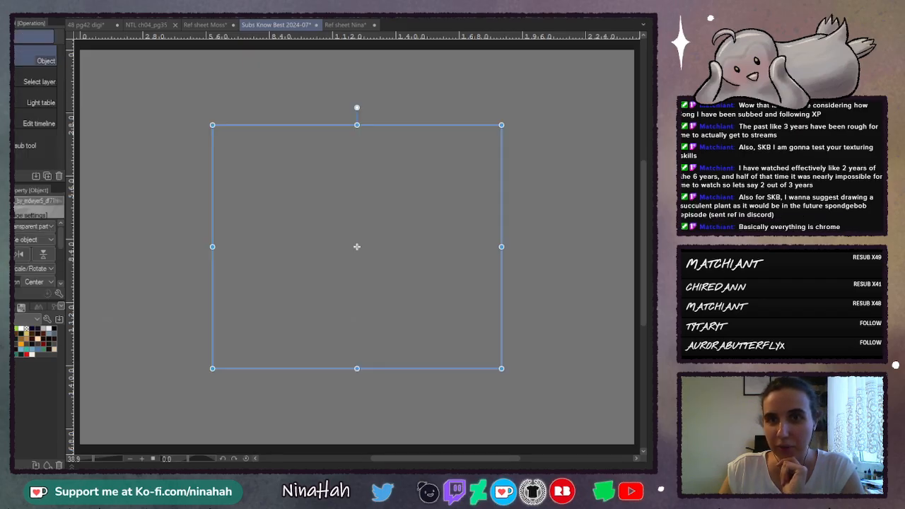
left_click_drag(499, 247, 408, 182)
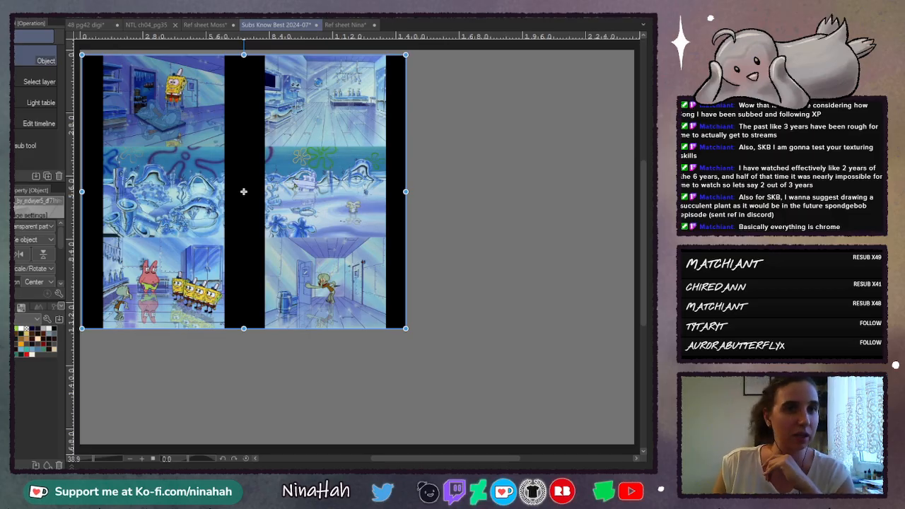
key("Return")
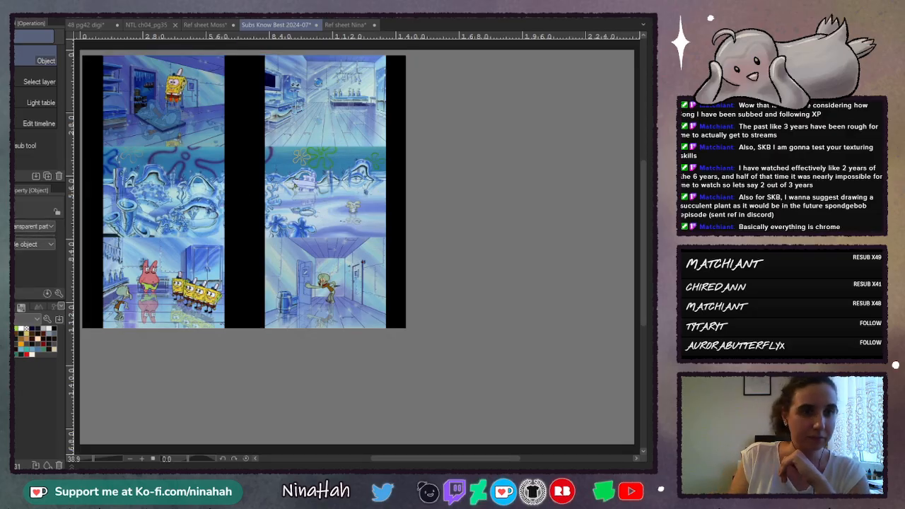
Step: Paste the Bear Paw succulent screenshot and crop it to the square plant photo, removing the surrounding browser window
key("p")
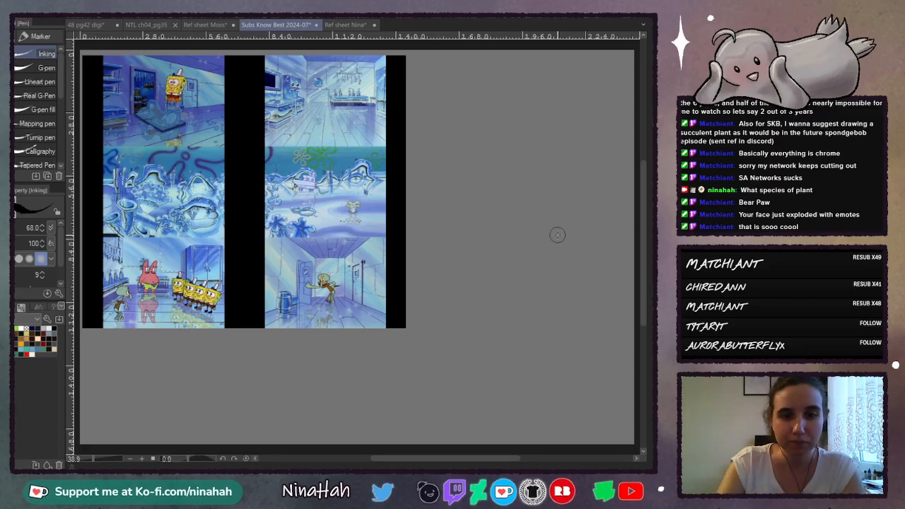
key("ctrl+v")
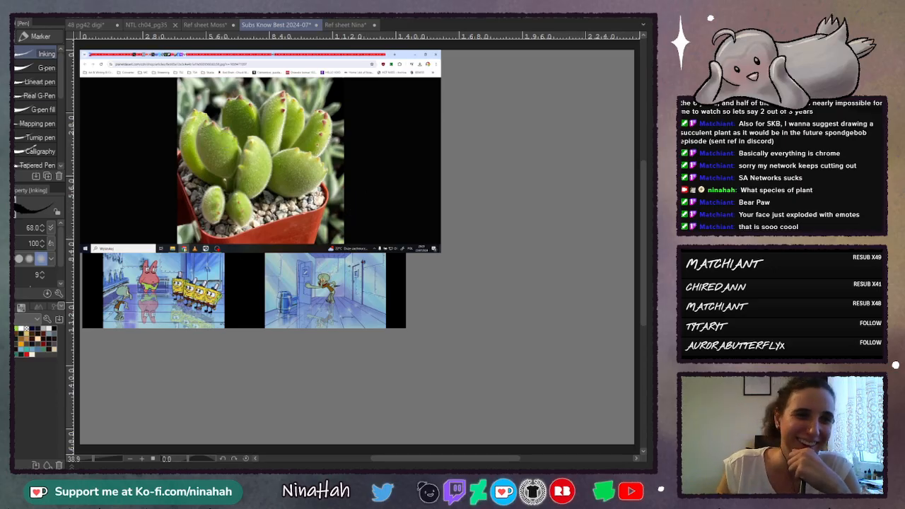
key("m")
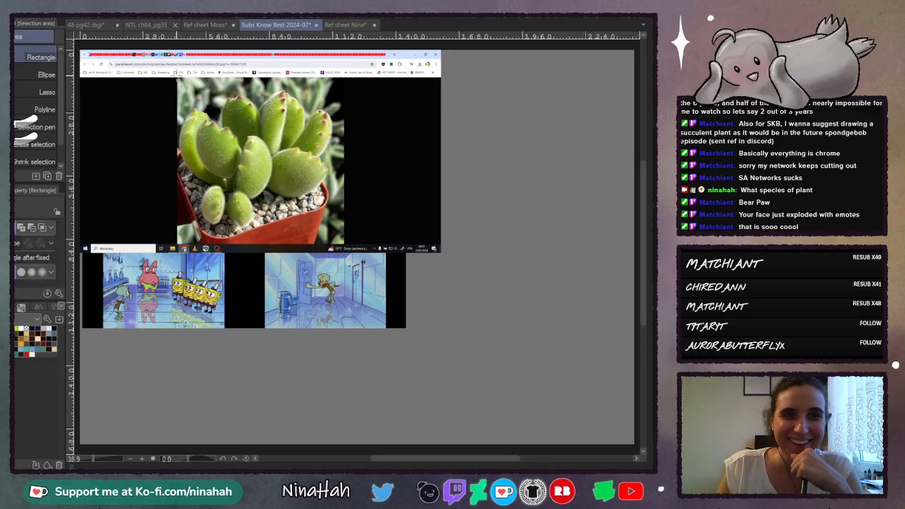
left_click_drag(176, 78, 344, 245)
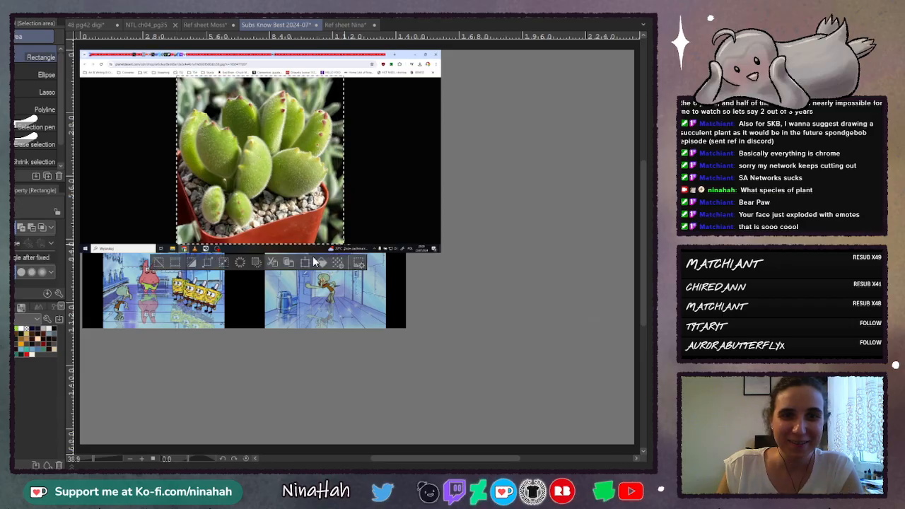
left_click(194, 261)
key("Delete")
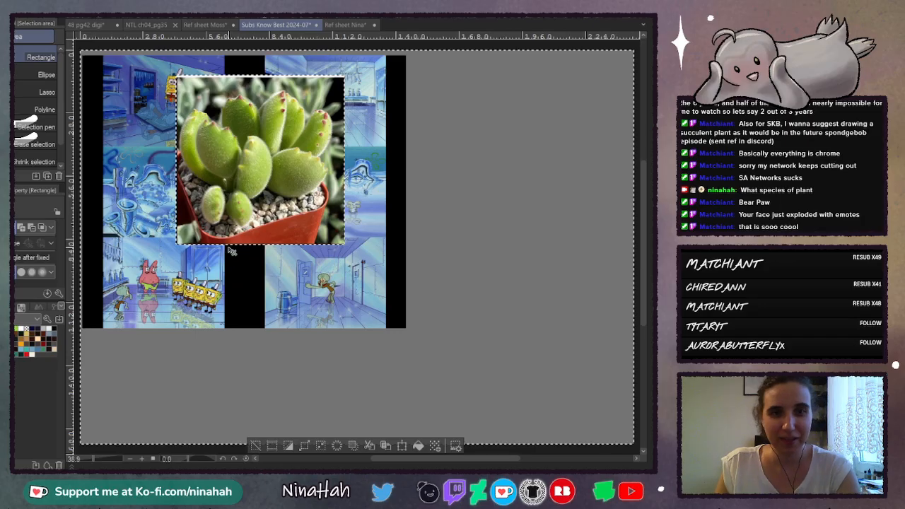
key("ctrl+d")
Step: Shrink the chrome SpongeBob reference to about the succulent photo's height and place the photo directly below it
key("k")
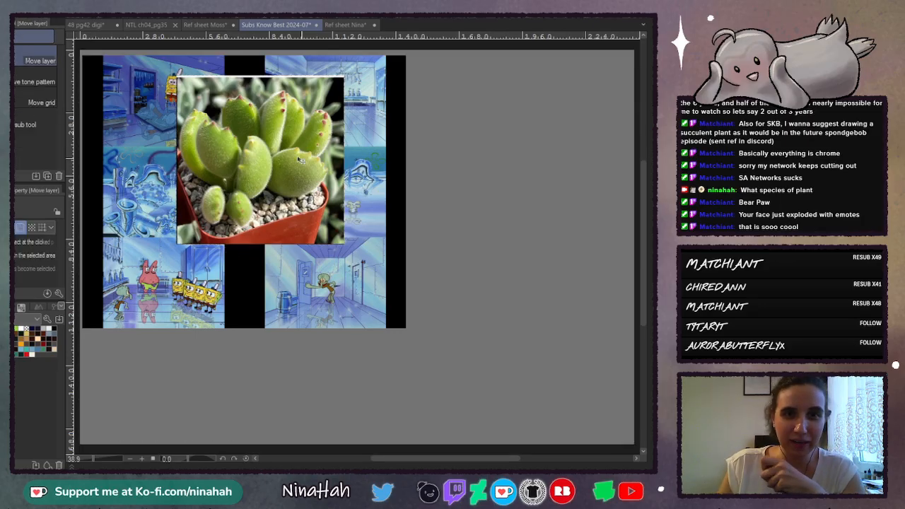
left_click_drag(301, 161, 518, 141)
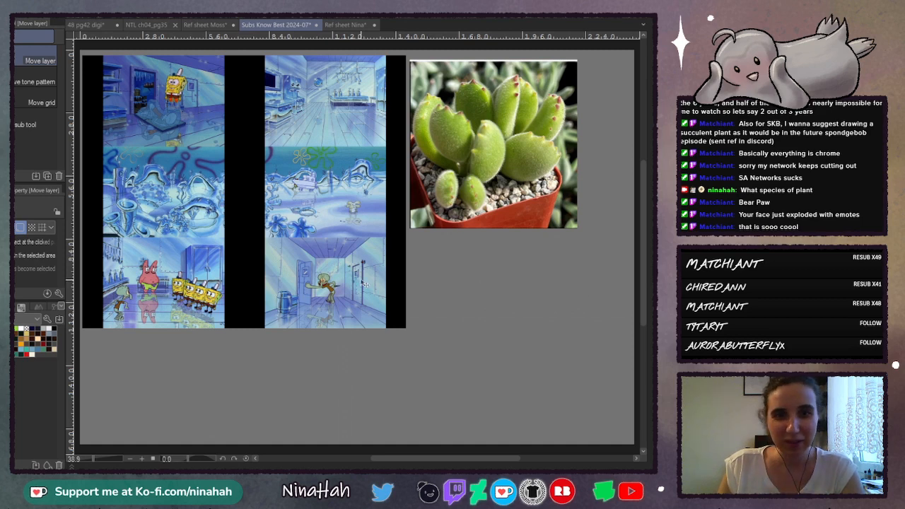
key("ctrl+t")
left_click_drag(411, 329, 352, 282)
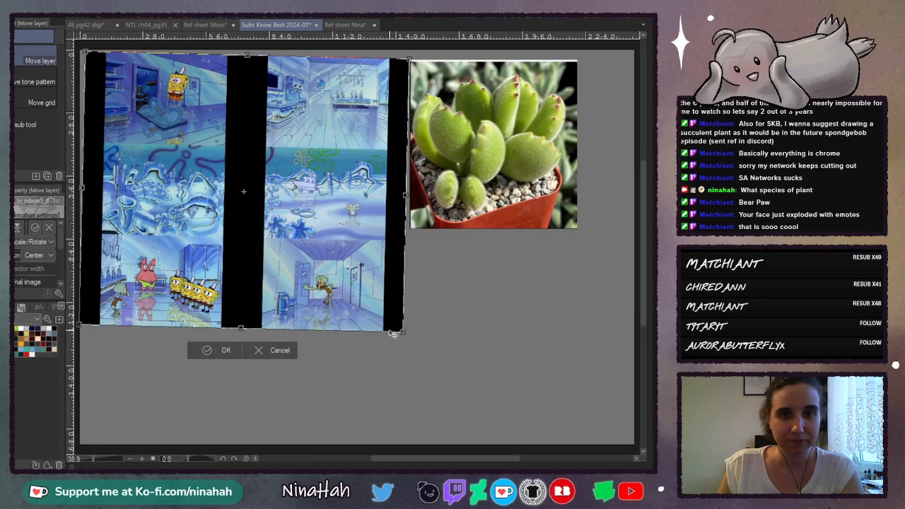
left_click_drag(417, 333, 286, 232)
left_click(159, 247)
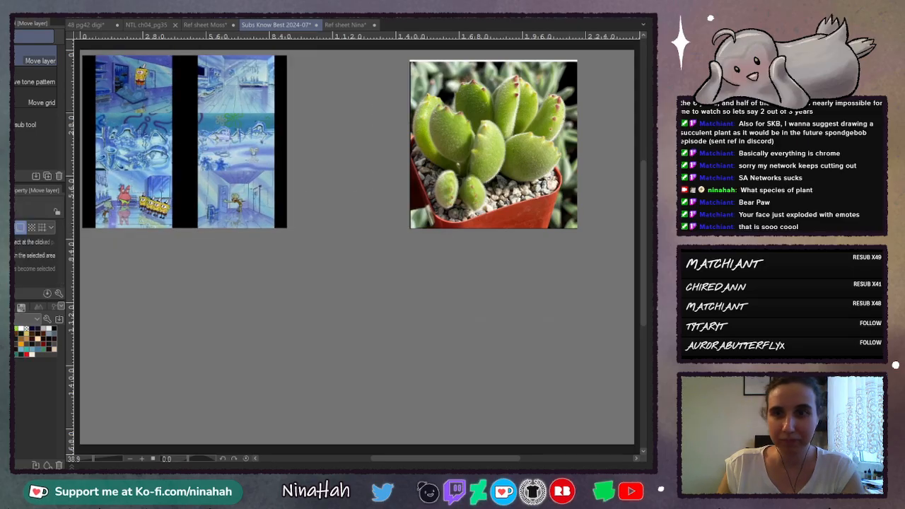
left_click_drag(514, 154, 196, 326)
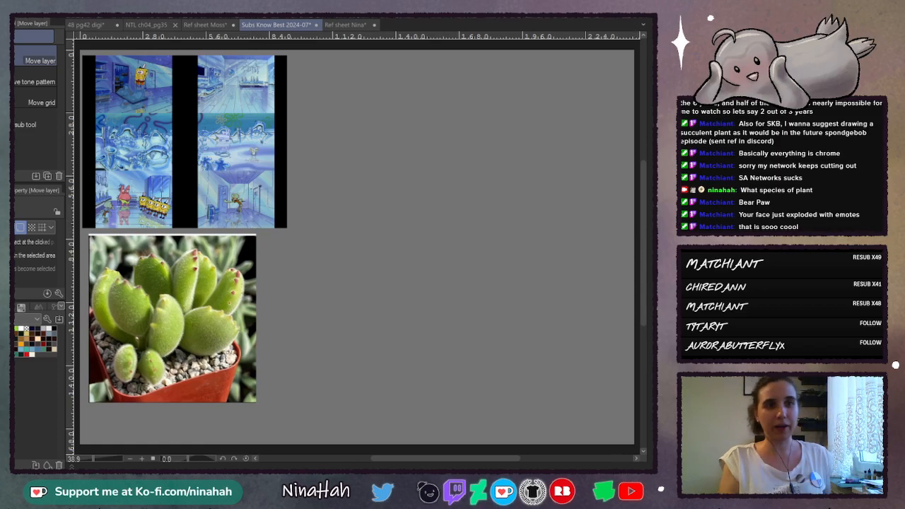
Step: Sketch the succulent's first overlapping leaves with the Inking pen in the empty area beside the references
key("p")
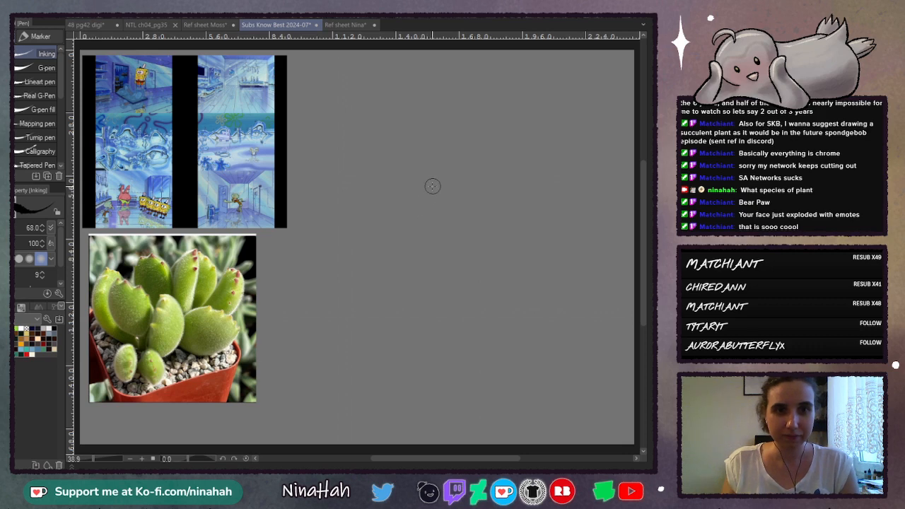
mouse_move(430, 181)
left_mouse_down()
mouse_move(443, 268)
mouse_move(458, 175)
mouse_move(483, 254)
mouse_move(451, 268)
mouse_move(468, 270)
mouse_move(427, 257)
mouse_move(380, 259)
mouse_move(424, 290)
mouse_move(467, 281)
left_mouse_up()
mouse_move(491, 248)
left_mouse_down()
mouse_move(527, 201)
mouse_move(558, 187)
mouse_move(575, 192)
mouse_move(584, 235)
mouse_move(549, 273)
mouse_move(513, 286)
mouse_move(549, 267)
left_mouse_up()
mouse_move(468, 186)
left_mouse_down()
mouse_move(496, 101)
mouse_move(518, 145)
mouse_move(522, 206)
left_mouse_up()
mouse_move(515, 113)
left_mouse_down()
mouse_move(553, 157)
mouse_move(542, 190)
left_mouse_up()
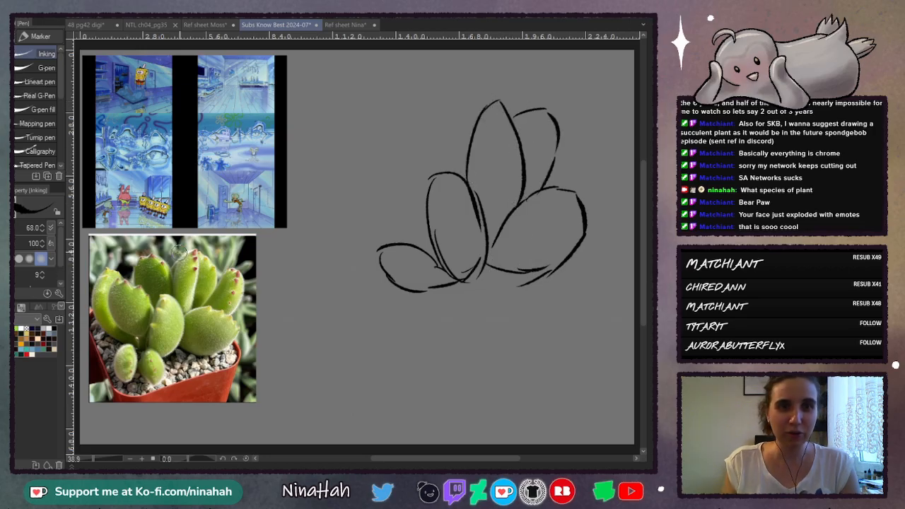
mouse_move(176, 272)
left_mouse_down()
mouse_move(195, 245)
mouse_move(196, 272)
mouse_move(206, 250)
mouse_move(214, 292)
left_mouse_up()
key("ctrl+z")
key("ctrl+z")
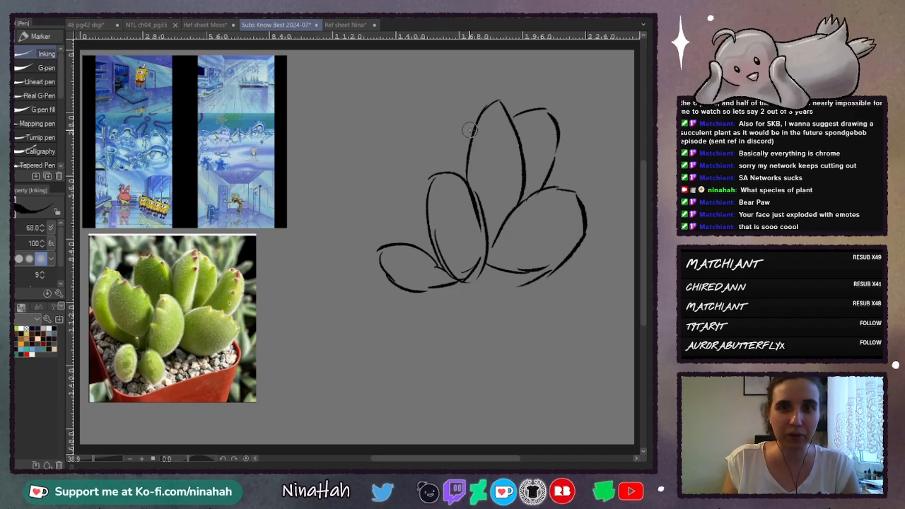
Step: Sketch two more leaves on the succulent's left side, a tall one behind and a shorter one in front of it
mouse_move(474, 128)
left_mouse_down()
mouse_move(429, 105)
mouse_move(403, 124)
mouse_move(402, 154)
left_mouse_up()
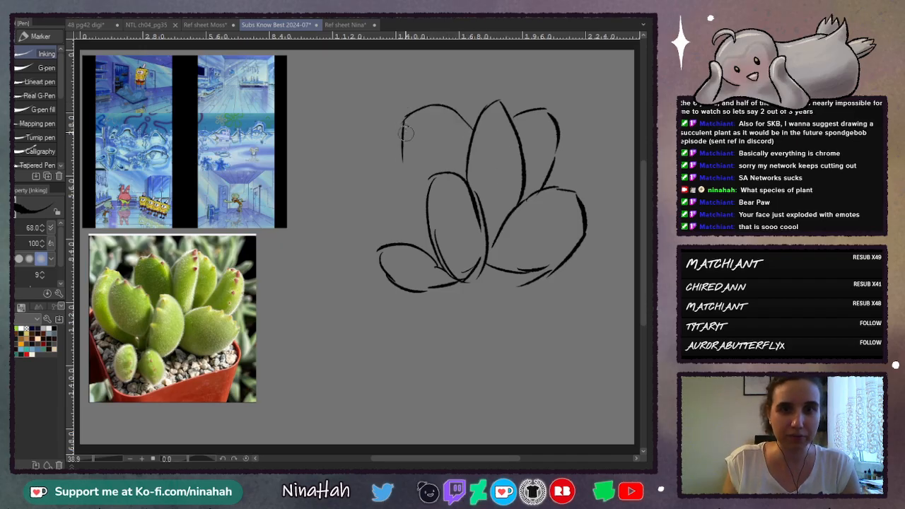
left_click_drag(404, 120, 418, 204)
mouse_move(403, 147)
left_mouse_down()
mouse_move(430, 234)
mouse_move(416, 188)
mouse_move(402, 226)
mouse_move(414, 187)
mouse_move(421, 191)
mouse_move(394, 170)
mouse_move(377, 178)
mouse_move(396, 240)
left_mouse_up()
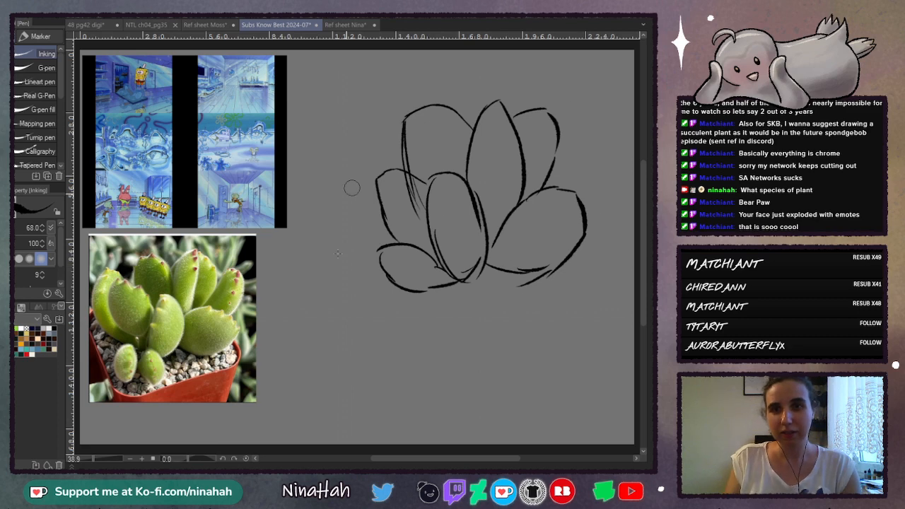
Step: Scribble pebbles around the base of the leaves and draw a wide oval pot rim around the plant
mouse_move(513, 270)
left_mouse_down()
mouse_move(484, 292)
mouse_move(481, 278)
mouse_move(542, 287)
mouse_move(575, 271)
mouse_move(551, 289)
left_mouse_up()
mouse_move(380, 244)
left_mouse_down()
mouse_move(363, 250)
mouse_move(369, 236)
mouse_move(381, 302)
mouse_move(558, 297)
mouse_move(428, 256)
left_mouse_up()
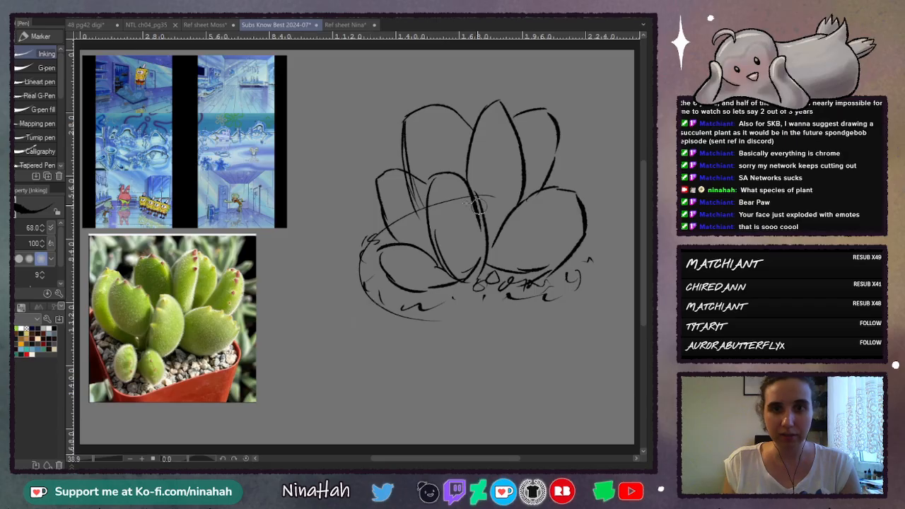
mouse_move(491, 192)
left_mouse_down()
mouse_move(353, 233)
mouse_move(438, 320)
left_mouse_up()
mouse_move(452, 198)
left_mouse_down()
mouse_move(343, 258)
mouse_move(357, 294)
mouse_move(509, 322)
left_mouse_up()
mouse_move(495, 195)
left_mouse_down()
mouse_move(547, 196)
mouse_move(601, 222)
mouse_move(575, 295)
mouse_move(614, 262)
mouse_move(482, 321)
left_mouse_up()
mouse_move(346, 256)
left_mouse_down()
mouse_move(457, 314)
mouse_move(361, 302)
mouse_move(546, 323)
mouse_move(498, 320)
mouse_move(595, 294)
mouse_move(555, 217)
mouse_move(585, 225)
left_mouse_up()
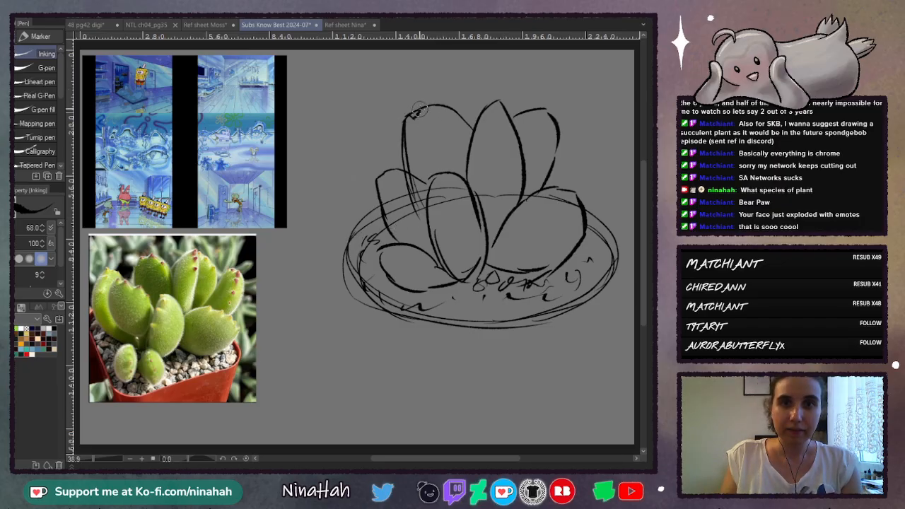
Step: Add small pointed teeth along the tips of the three back leaves and the large right-hand leaf
mouse_move(418, 111)
left_mouse_down()
mouse_move(469, 125)
mouse_move(505, 101)
mouse_move(501, 113)
mouse_move(519, 132)
mouse_move(523, 157)
mouse_move(524, 111)
mouse_move(537, 106)
mouse_move(557, 147)
left_mouse_up()
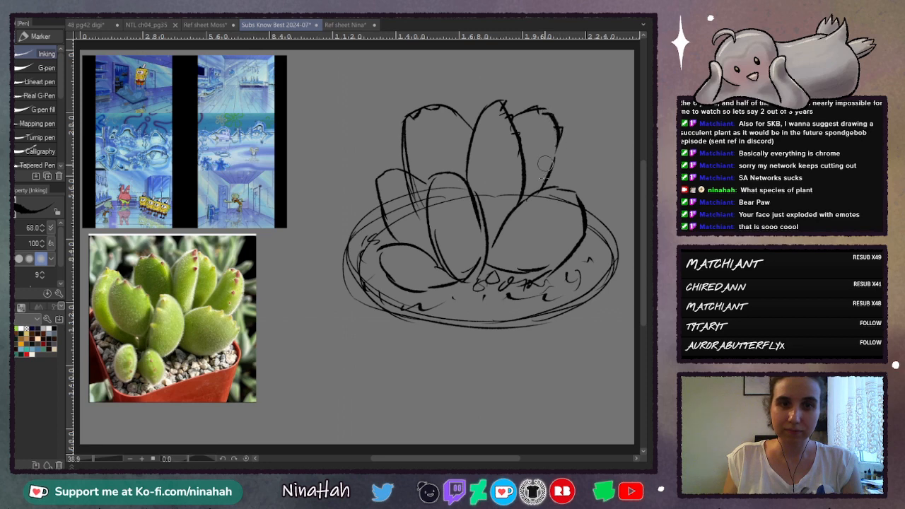
mouse_move(524, 197)
left_mouse_down()
mouse_move(551, 185)
mouse_move(570, 190)
mouse_move(588, 225)
mouse_move(581, 239)
left_mouse_up()
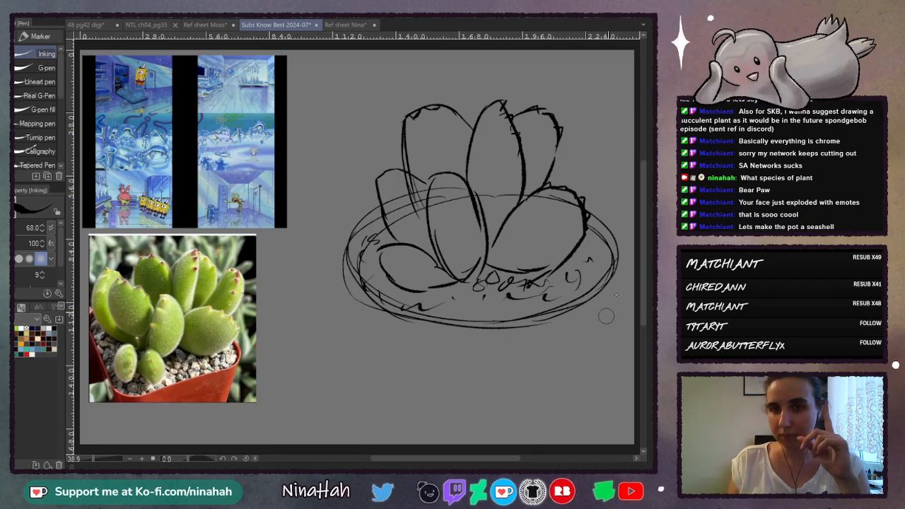
Step: Sketch a small thumbnail of a succulent growing out of a ridged, pointed seashell lying on its side, below the main sketch
left_click_drag(645, 263, 644, 282)
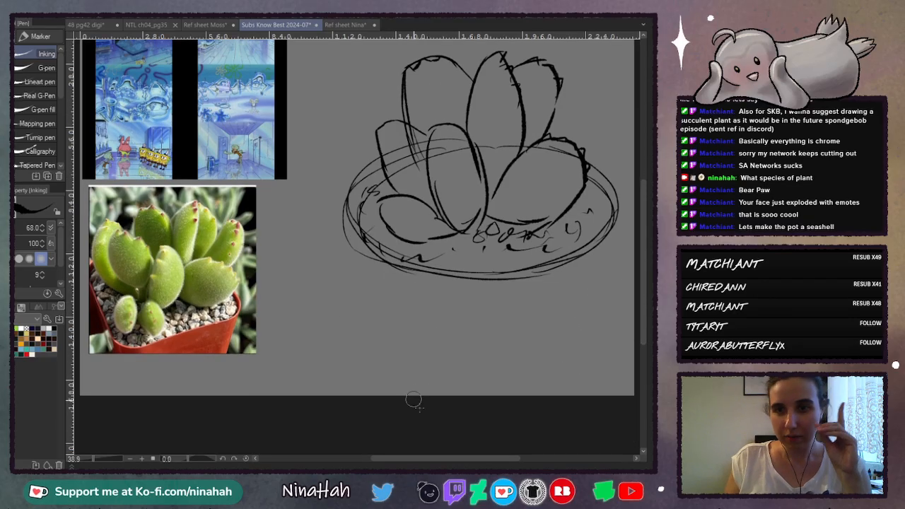
mouse_move(315, 349)
left_mouse_down()
mouse_move(357, 311)
mouse_move(369, 329)
mouse_move(361, 334)
mouse_move(409, 309)
mouse_move(388, 335)
mouse_move(435, 308)
mouse_move(398, 316)
mouse_move(376, 294)
mouse_move(407, 306)
mouse_move(405, 323)
mouse_move(411, 297)
mouse_move(414, 325)
left_mouse_up()
mouse_move(322, 327)
left_mouse_down()
mouse_move(293, 347)
mouse_move(427, 347)
mouse_move(452, 324)
mouse_move(424, 345)
left_mouse_up()
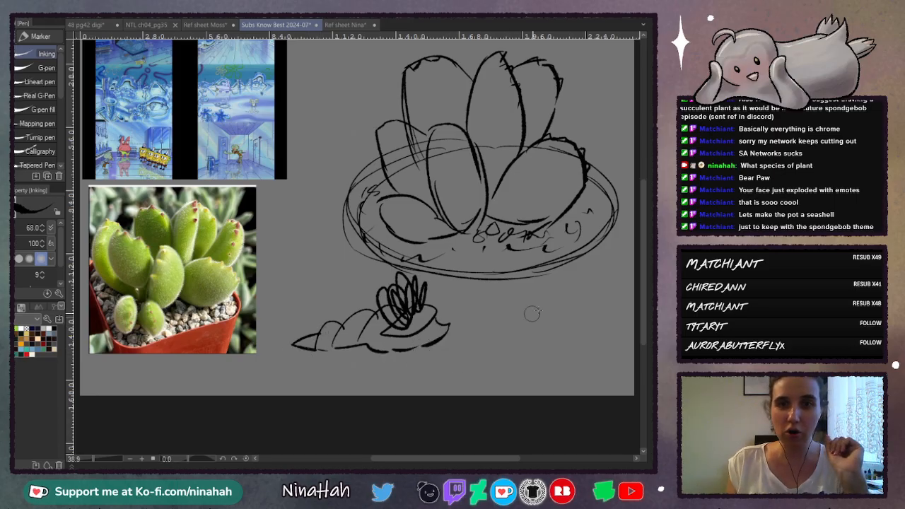
Step: Sketch a second thumbnail beside the first, showing leaves rising from a wide rounded shell dish with a pointed end
mouse_move(571, 309)
left_mouse_down()
mouse_move(514, 315)
mouse_move(462, 345)
mouse_move(536, 369)
left_mouse_up()
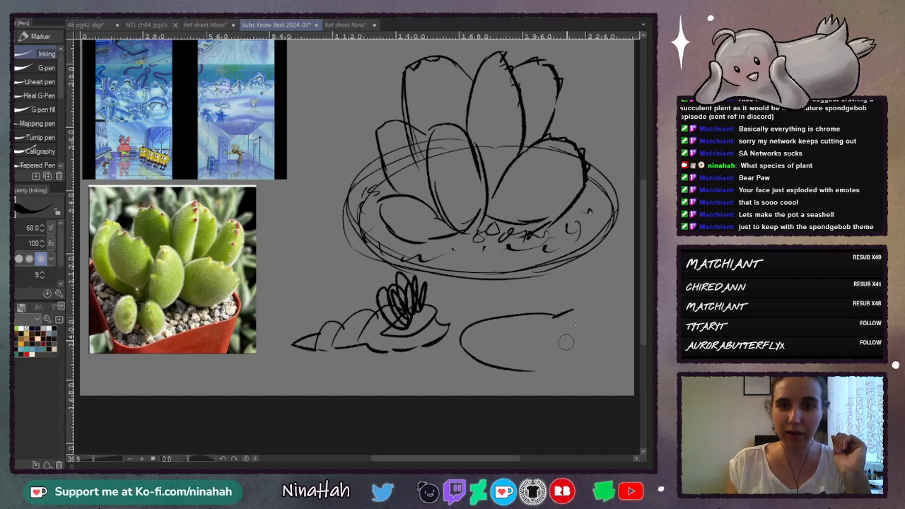
mouse_move(553, 313)
left_mouse_down()
mouse_move(615, 327)
mouse_move(506, 380)
left_mouse_up()
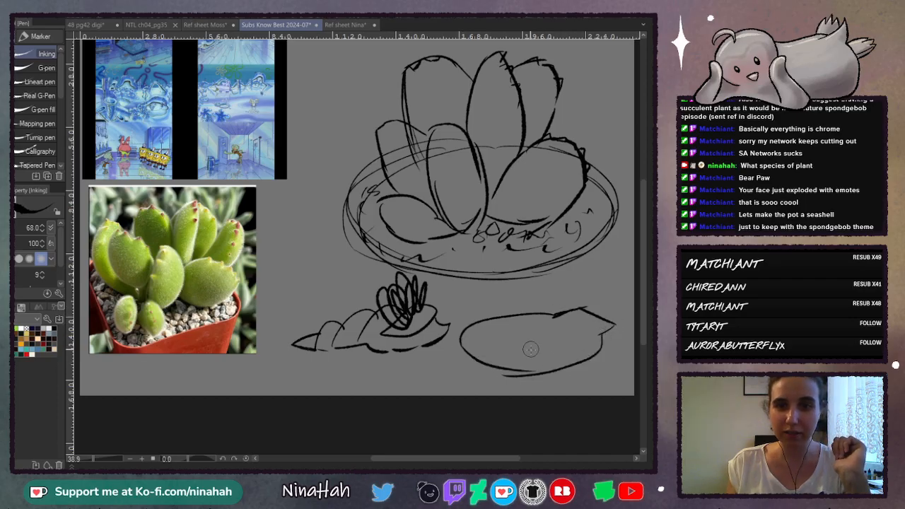
mouse_move(461, 339)
left_mouse_down()
mouse_move(521, 360)
mouse_move(524, 381)
mouse_move(522, 360)
mouse_move(576, 361)
left_mouse_up()
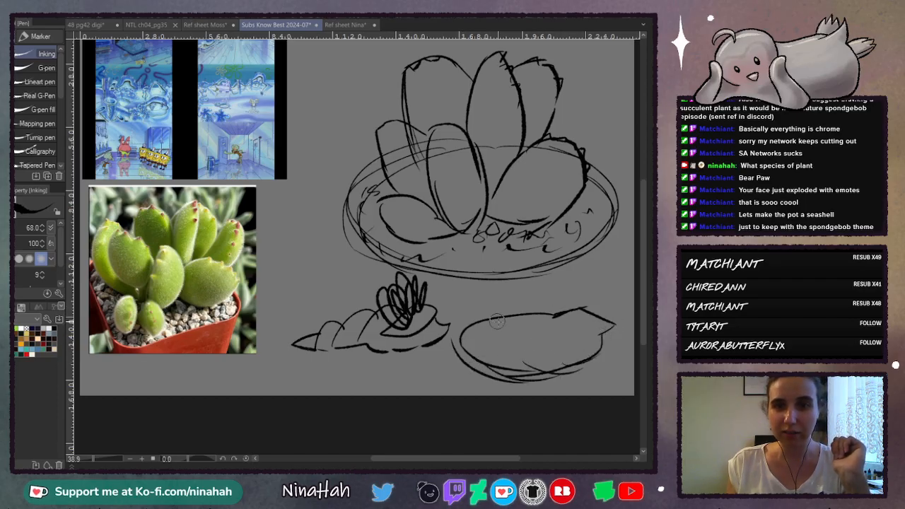
mouse_move(483, 332)
left_mouse_down()
mouse_move(562, 353)
mouse_move(542, 332)
mouse_move(501, 320)
mouse_move(496, 287)
mouse_move(523, 345)
mouse_move(528, 318)
mouse_move(540, 349)
left_mouse_up()
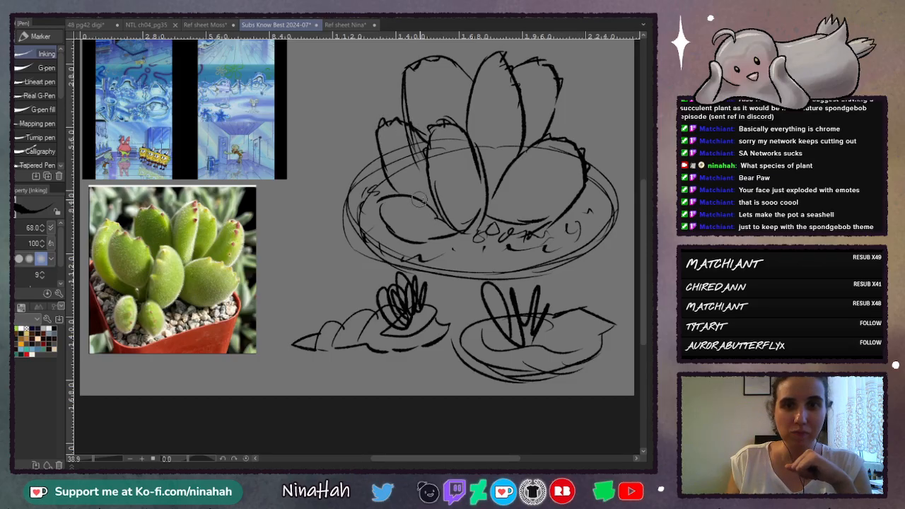
Step: Add pointed teeth to the tip of the small lower-left leaf in the main sketch
left_click_drag(382, 197, 391, 233)
left_click_drag(393, 195, 407, 195)
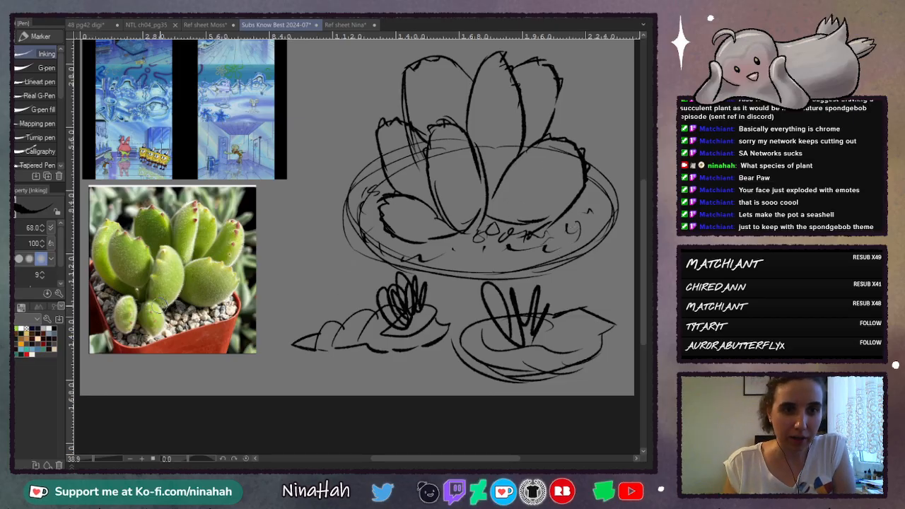
Step: Sample light blue, periwinkle and deeper blue from the SpongeBob reference and dab them as overlapping swatches beside it
left_click(201, 292, "alt")
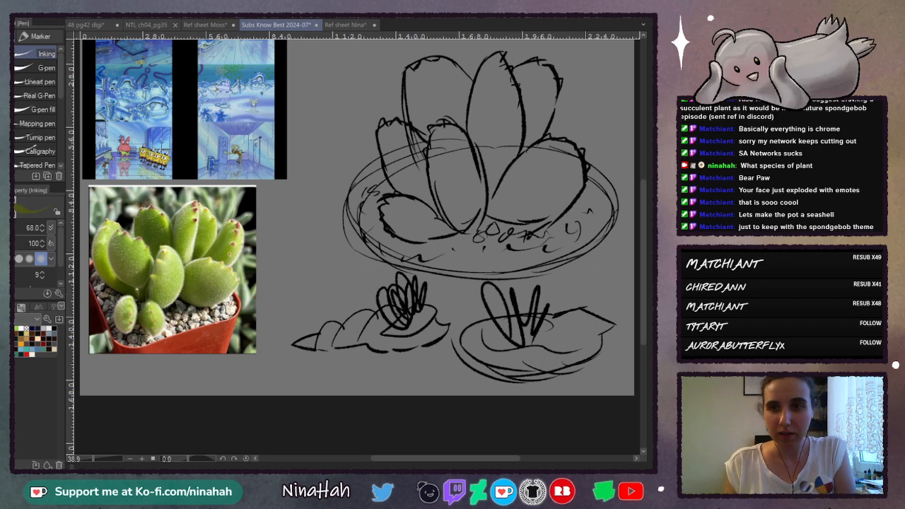
scroll(640, 276, "up", 2)
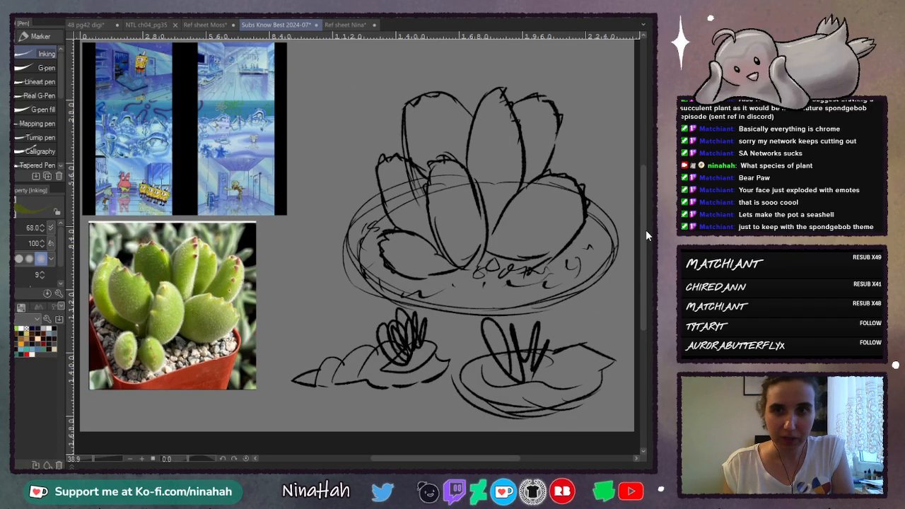
scroll(645, 219, "up", 2)
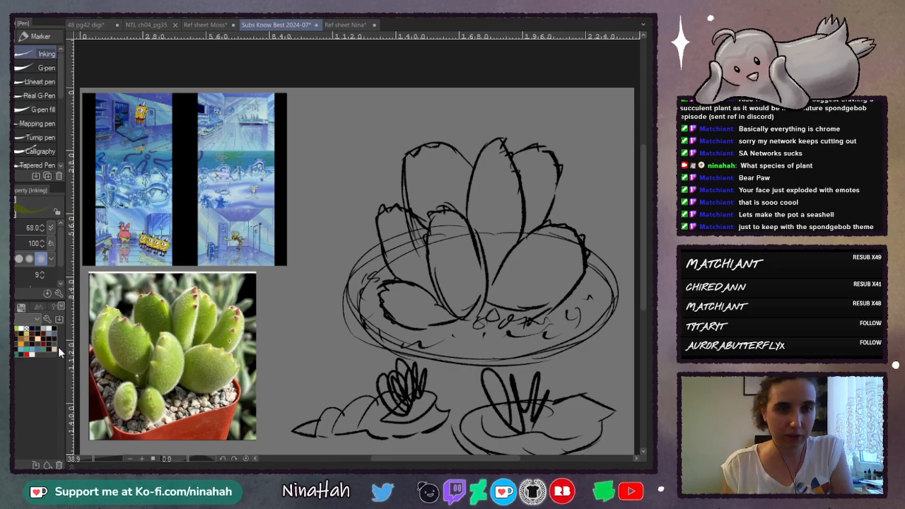
left_click(243, 140, "alt")
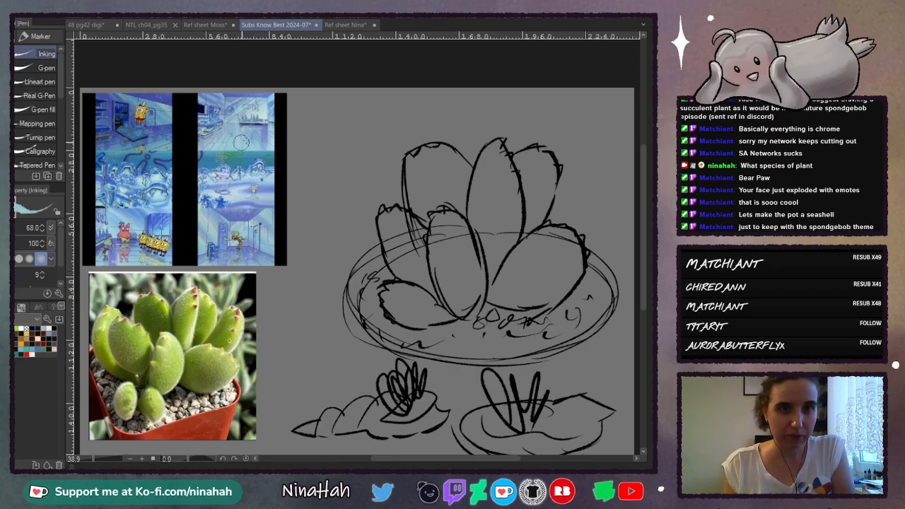
left_click_drag(315, 135, 317, 133)
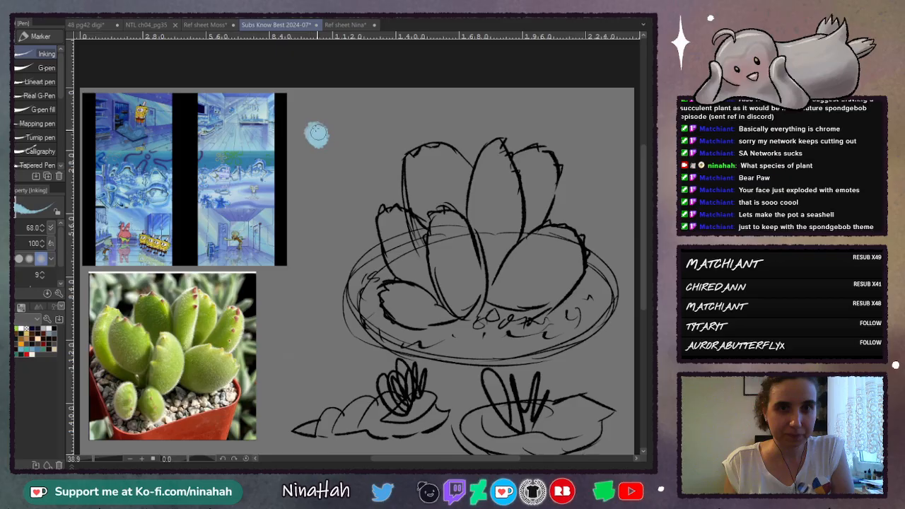
left_click(268, 125, "alt")
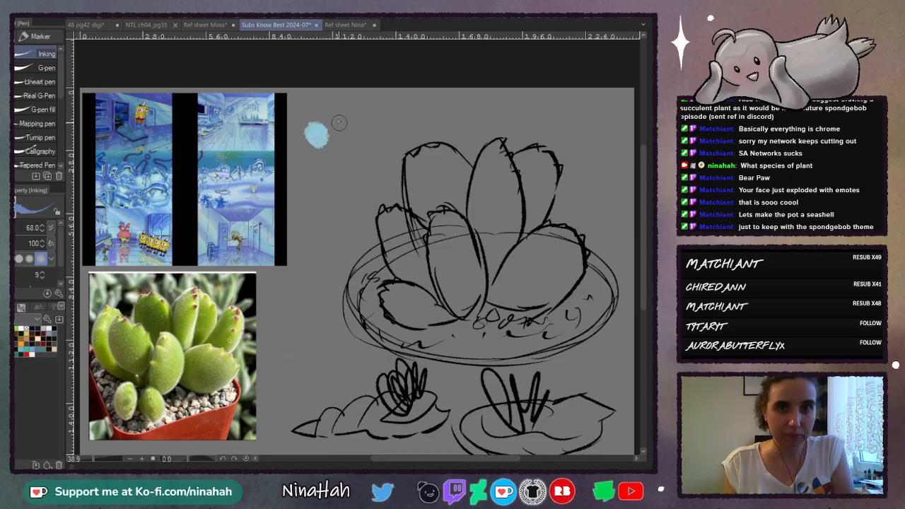
left_click_drag(339, 122, 342, 127)
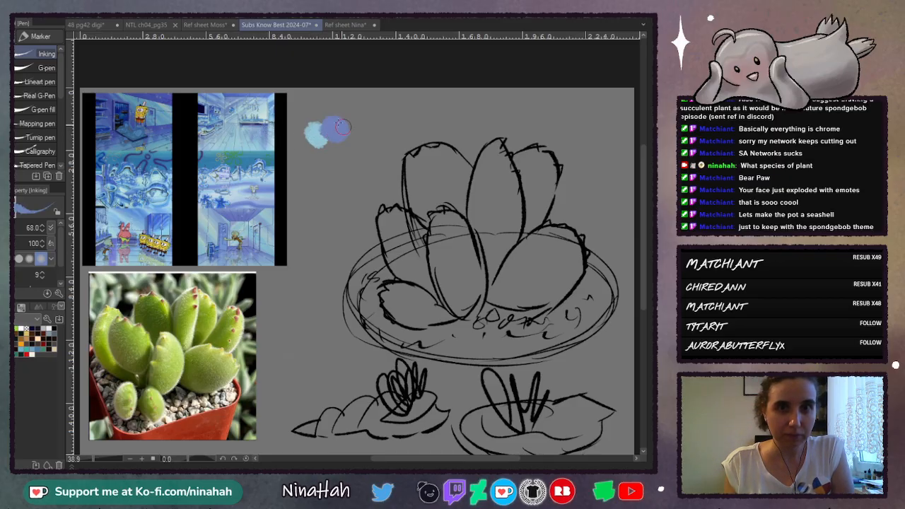
left_click(228, 94, "alt")
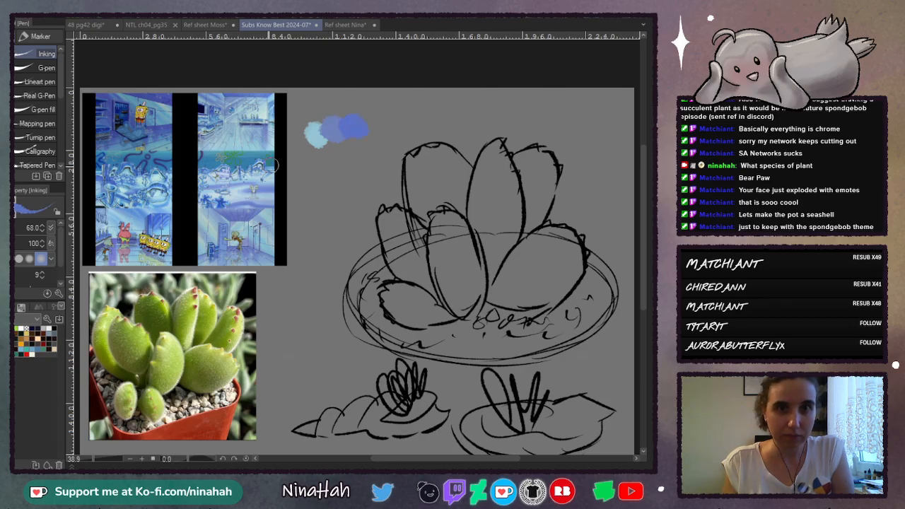
Step: Extend the palette with pale mint, soft aqua and muted blue swatches sampled from the SpongeBob reference
left_click(264, 112, "alt")
left_click_drag(314, 141, 311, 151)
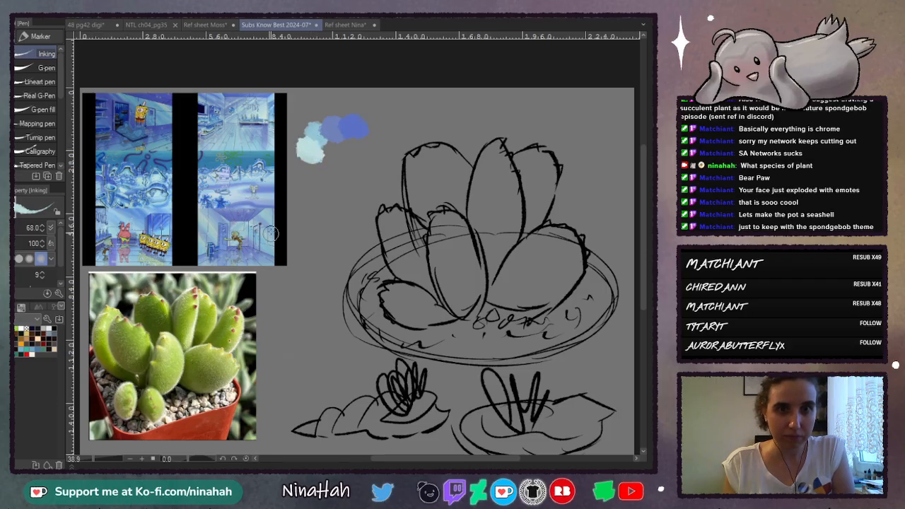
left_click(271, 205, "alt")
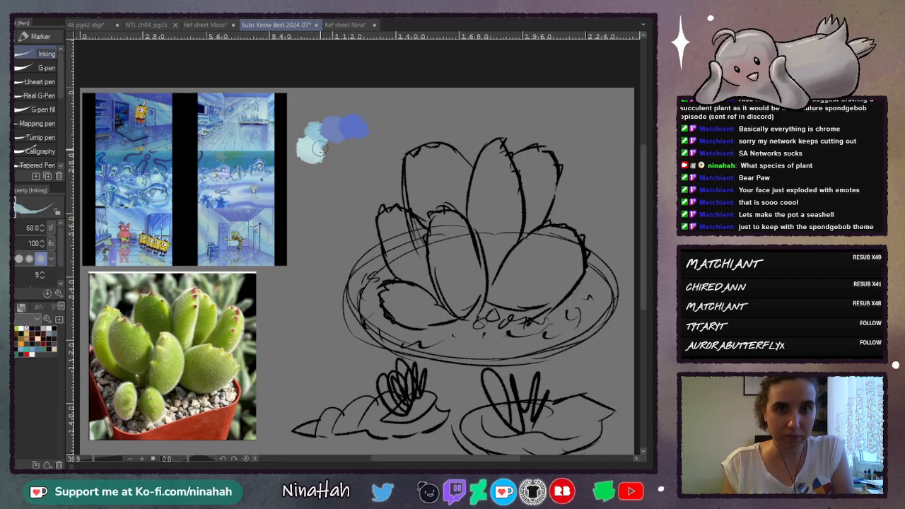
mouse_move(316, 141)
left_mouse_down()
mouse_move(333, 144)
mouse_move(323, 152)
left_mouse_up()
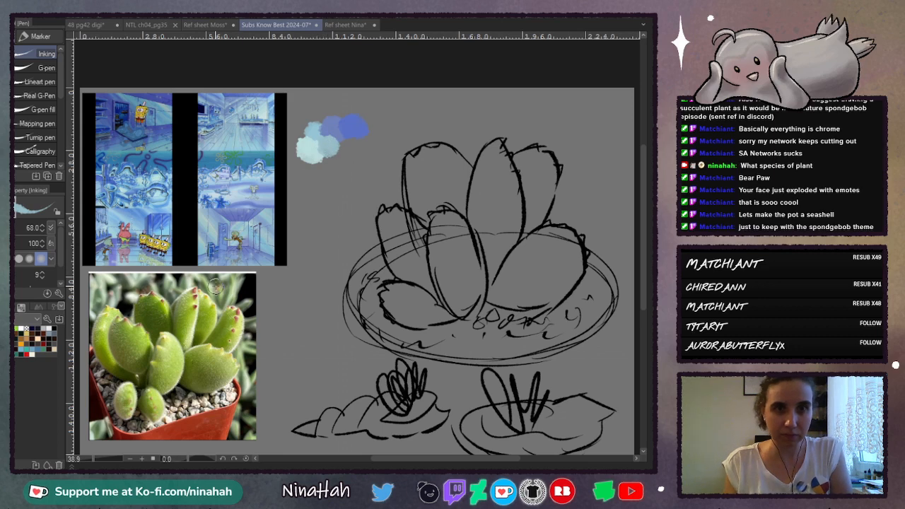
left_click(227, 232, "alt")
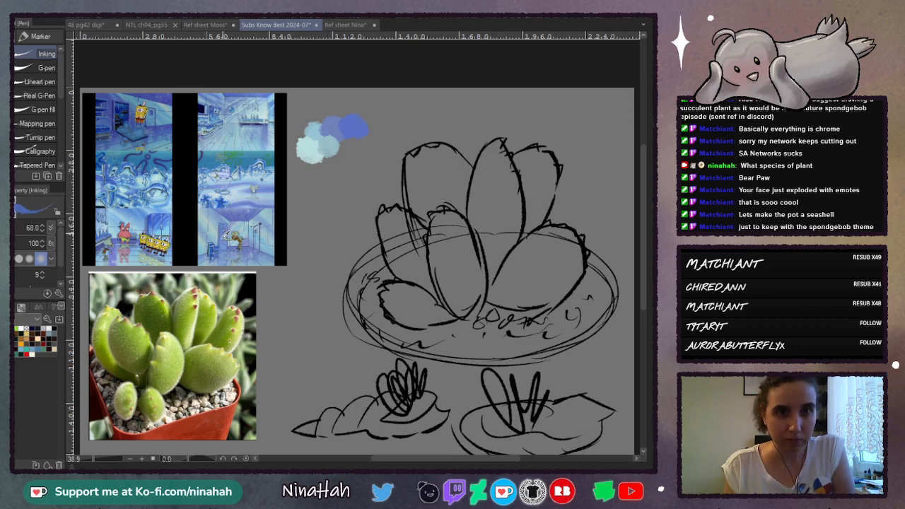
left_click(202, 235, "alt")
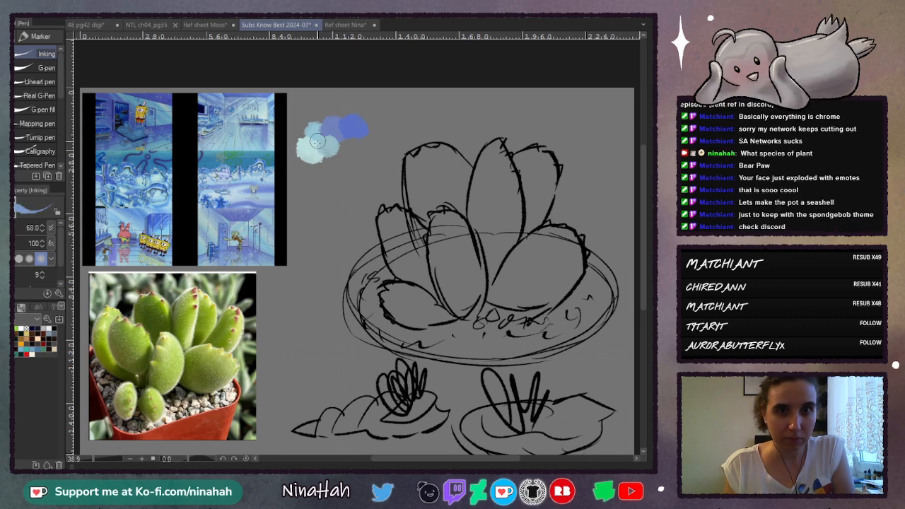
left_click_drag(340, 134, 345, 139)
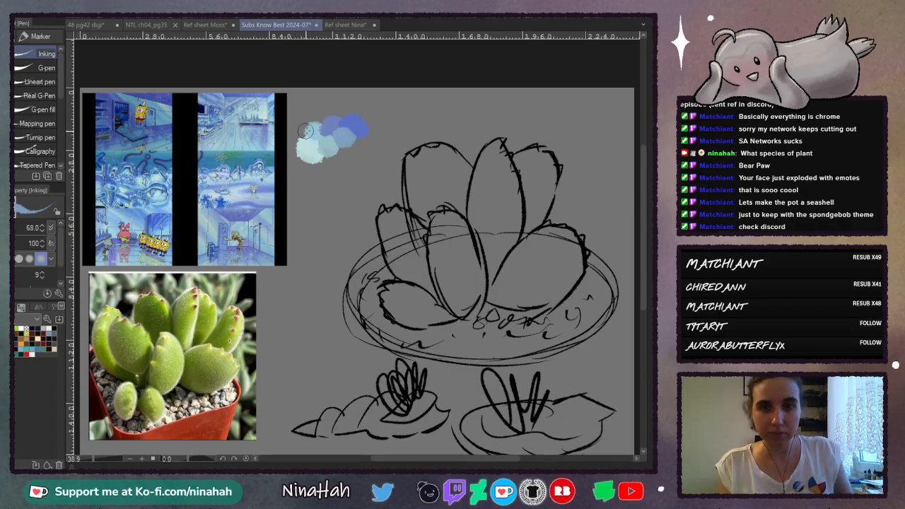
key("ctrl+z")
left_click_drag(303, 119, 310, 115)
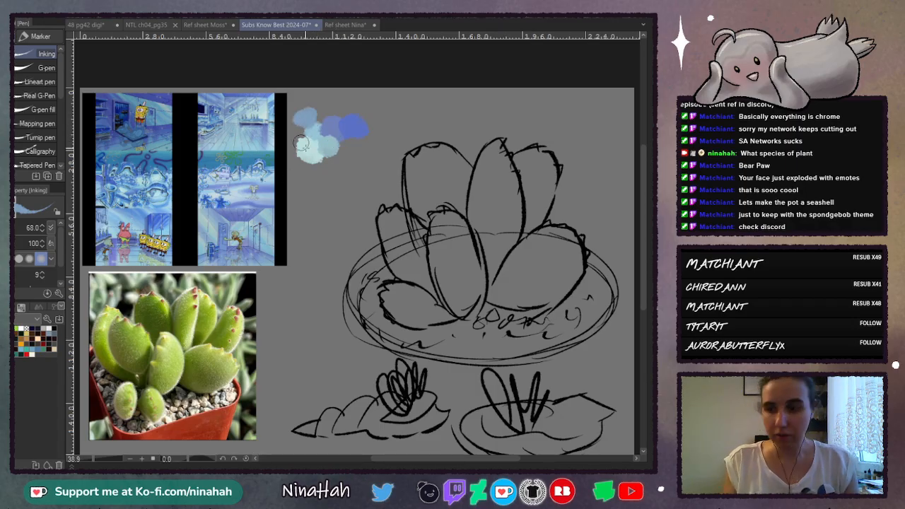
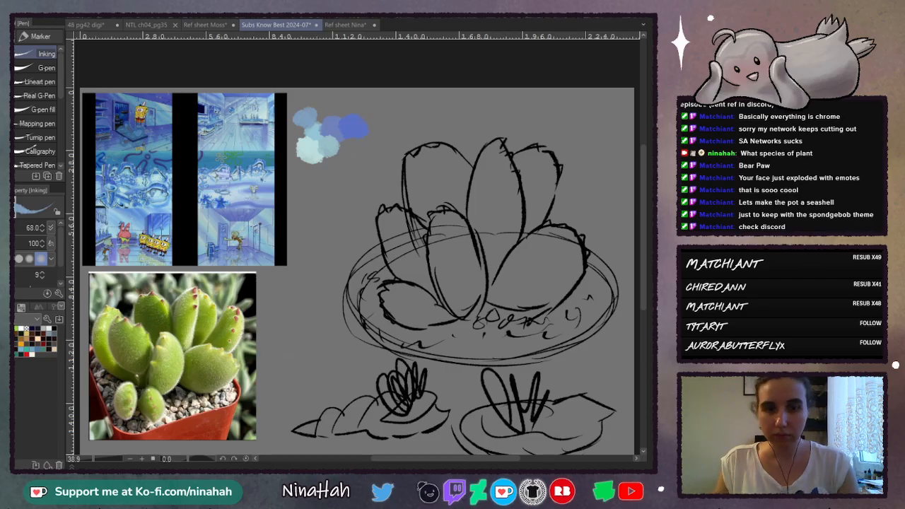
Step: Paste the seashell planter photo and place it over the lower-right corner of the succulent photo
key("ctrl+v")
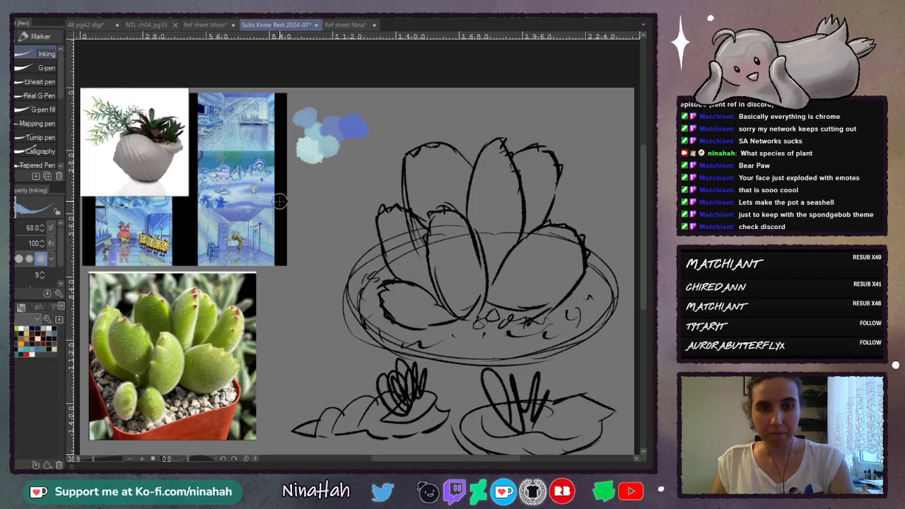
left_click_drag(644, 167, 646, 193)
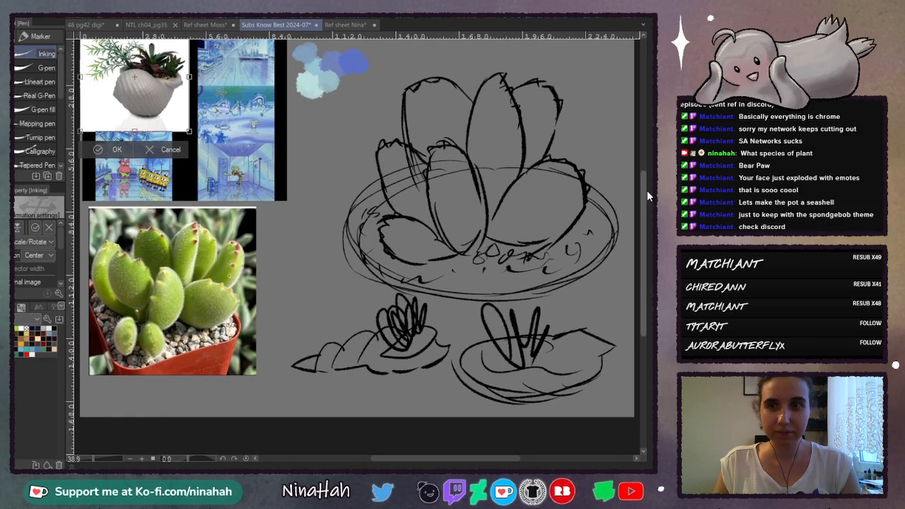
left_click_drag(186, 97, 216, 361)
key("Return")
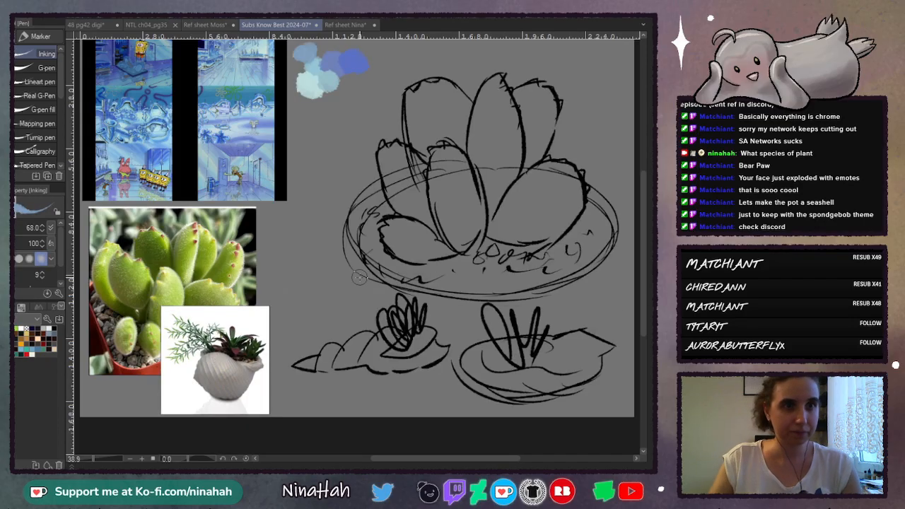
Step: Lasso both small thumbnails below the main sketch, delete them and clear the selection
key("m")
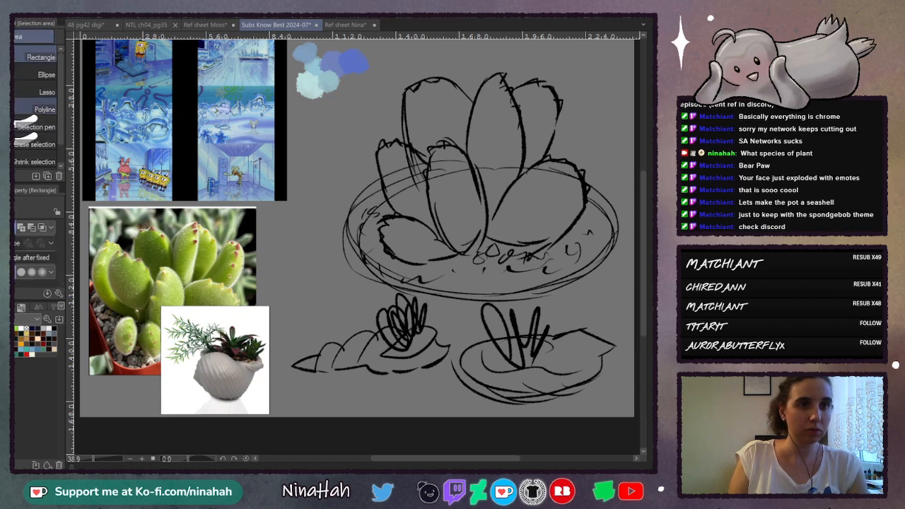
mouse_move(386, 288)
left_mouse_down()
mouse_move(290, 332)
mouse_move(275, 361)
mouse_move(334, 396)
mouse_move(462, 419)
mouse_move(606, 411)
left_mouse_up()
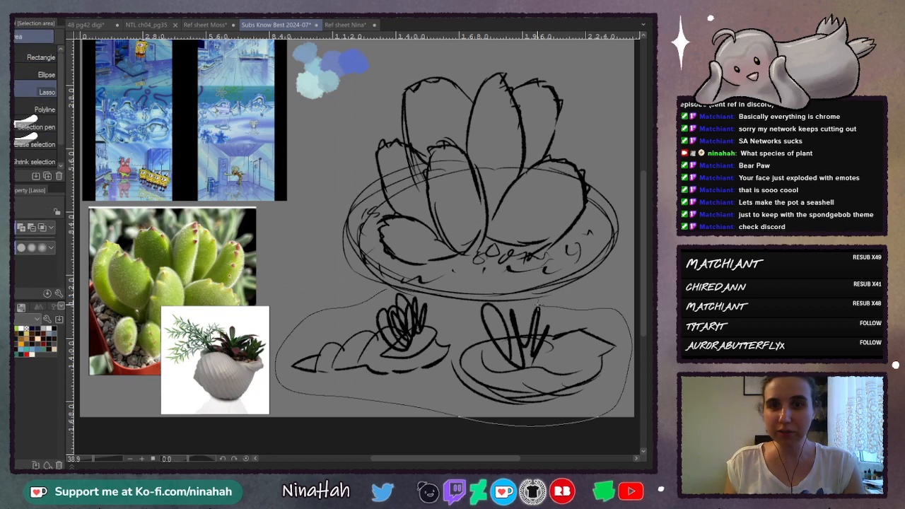
left_click_drag(424, 294, 393, 290)
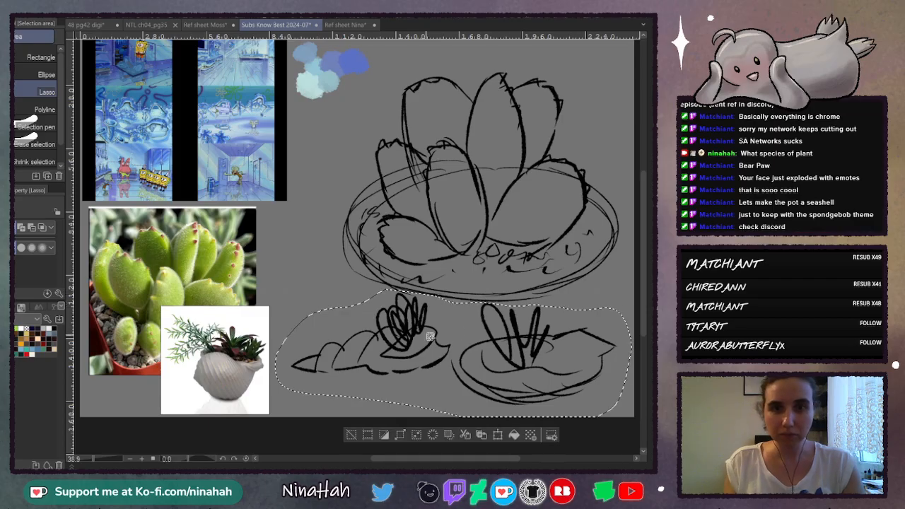
key("Delete")
key("ctrl+d")
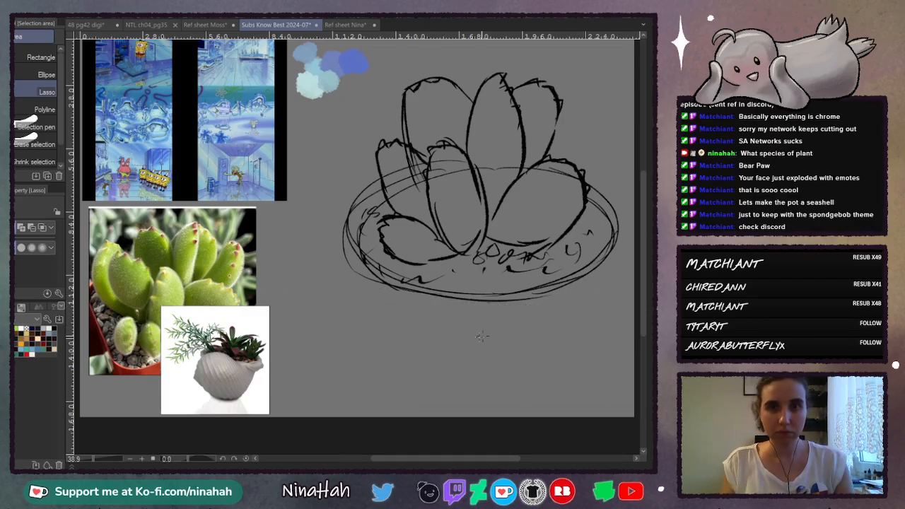
Step: Sketch a small rounded seashell pot below the main sketch in black, with a curved rim and a pointed lip on the right
key("p")
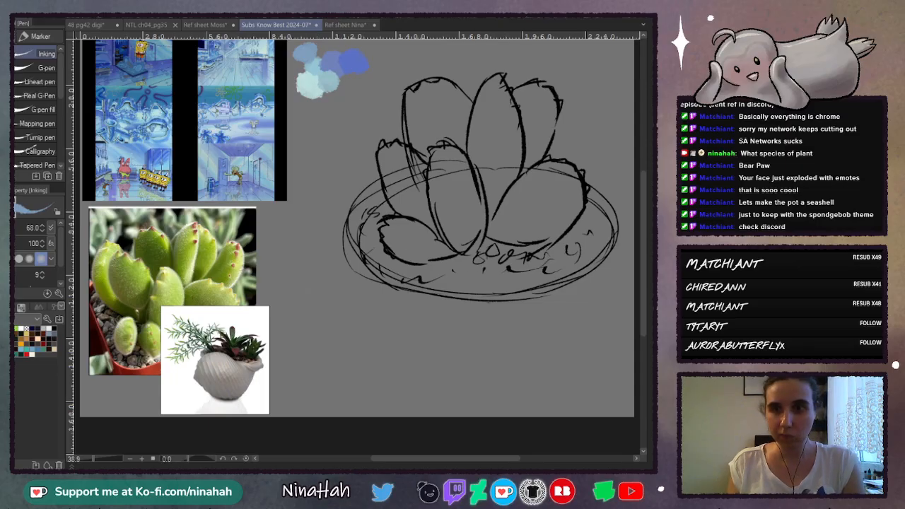
left_click_drag(342, 332, 395, 324)
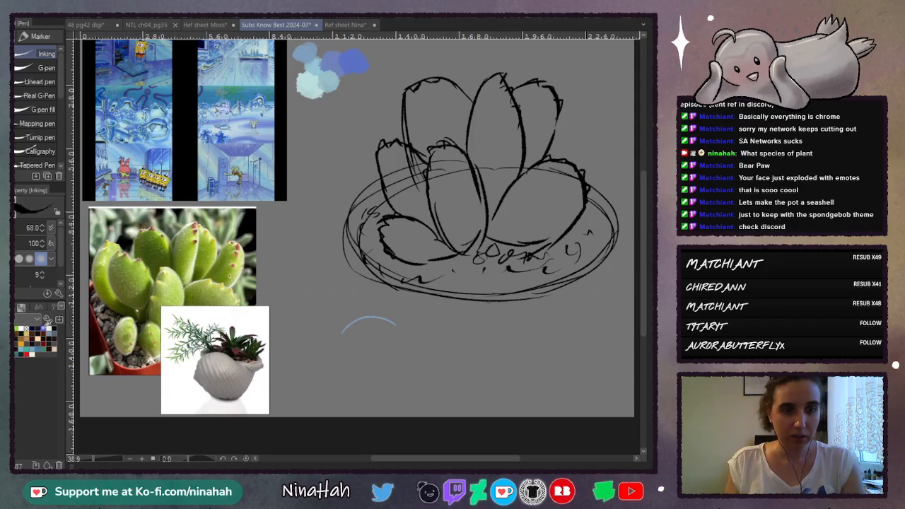
key("ctrl+z")
mouse_move(324, 358)
left_mouse_down()
mouse_move(359, 325)
mouse_move(393, 338)
left_mouse_up()
mouse_move(324, 361)
left_mouse_down()
mouse_move(362, 393)
mouse_move(393, 390)
mouse_move(415, 378)
mouse_move(417, 333)
mouse_move(437, 334)
mouse_move(385, 316)
mouse_move(355, 318)
mouse_move(336, 333)
mouse_move(339, 325)
mouse_move(440, 337)
mouse_move(428, 351)
mouse_move(441, 329)
mouse_move(424, 355)
mouse_move(443, 346)
left_mouse_up()
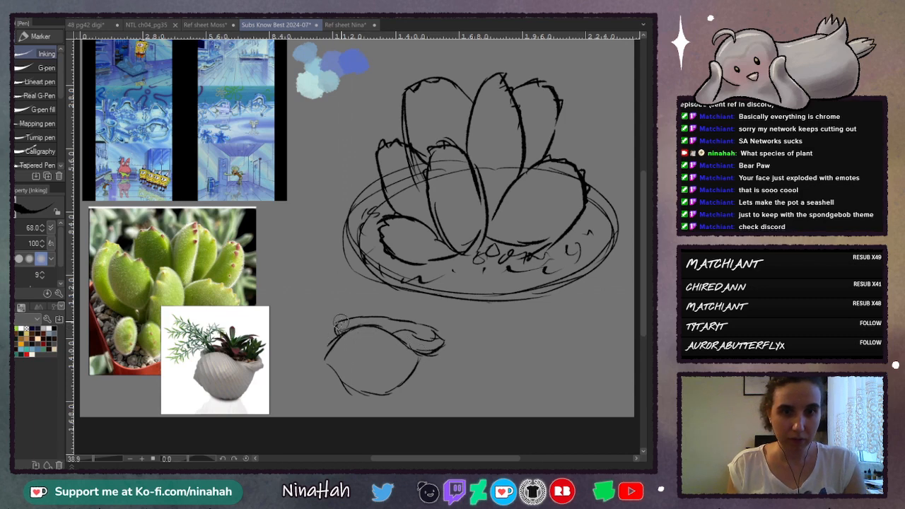
Step: Draw curved diagonal ribs across the small shell's body and reinforce its left and lower contours
mouse_move(339, 330)
left_mouse_down()
mouse_move(314, 354)
mouse_move(325, 361)
mouse_move(324, 350)
mouse_move(335, 368)
mouse_move(334, 342)
mouse_move(343, 333)
mouse_move(375, 402)
left_mouse_up()
mouse_move(355, 318)
left_mouse_down()
mouse_move(382, 400)
mouse_move(373, 367)
left_mouse_up()
mouse_move(380, 323)
left_mouse_down()
mouse_move(398, 385)
mouse_move(418, 374)
left_mouse_up()
left_click_drag(408, 338, 427, 367)
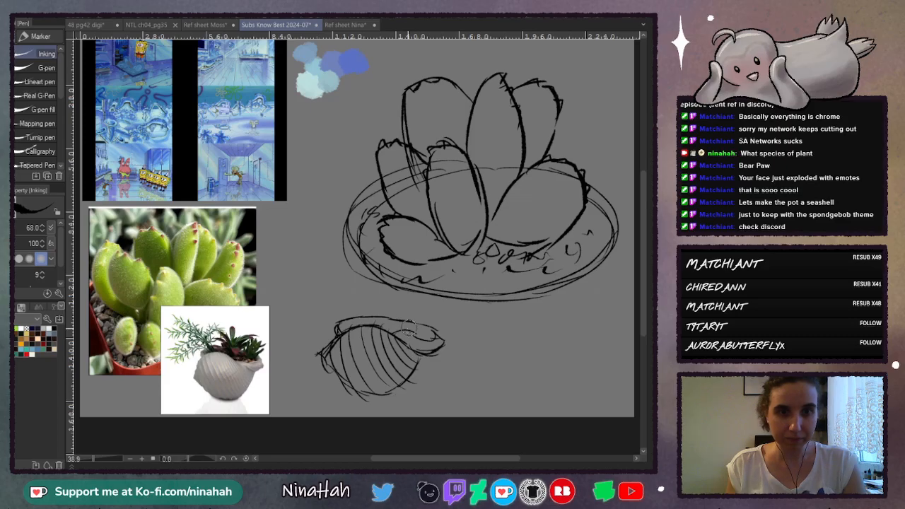
mouse_move(324, 356)
left_mouse_down()
mouse_move(374, 392)
mouse_move(424, 374)
left_mouse_up()
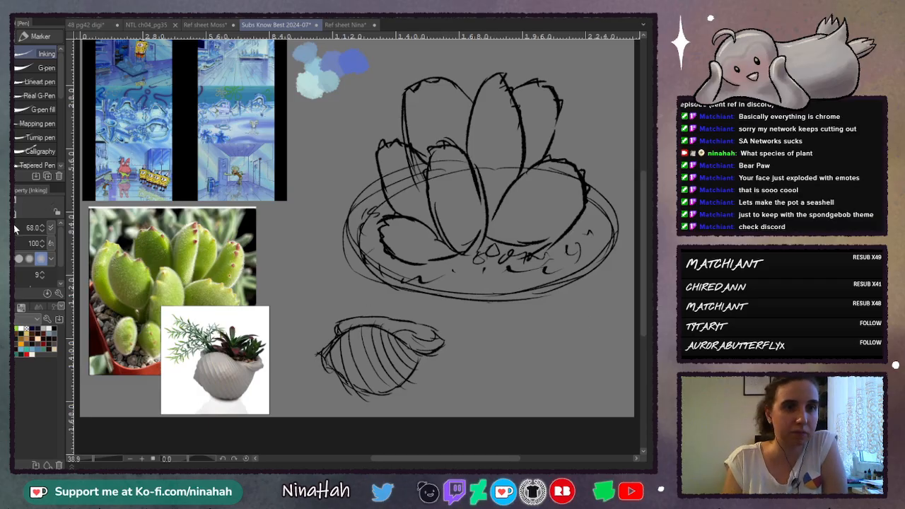
Step: Erase the oval dish and soil scribbles around the succulent with a brush size of 178.6, leaving the leaves
key("c")
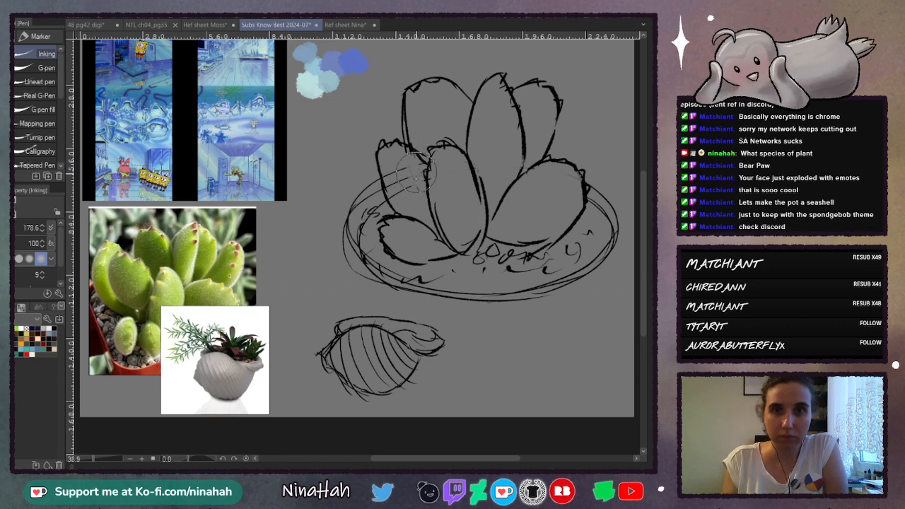
mouse_move(399, 170)
left_mouse_down()
mouse_move(392, 182)
mouse_move(375, 176)
mouse_move(352, 228)
mouse_move(378, 283)
mouse_move(466, 286)
mouse_move(494, 260)
mouse_move(551, 254)
mouse_move(495, 279)
mouse_move(488, 294)
mouse_move(587, 248)
mouse_move(606, 198)
mouse_move(612, 290)
left_mouse_up()
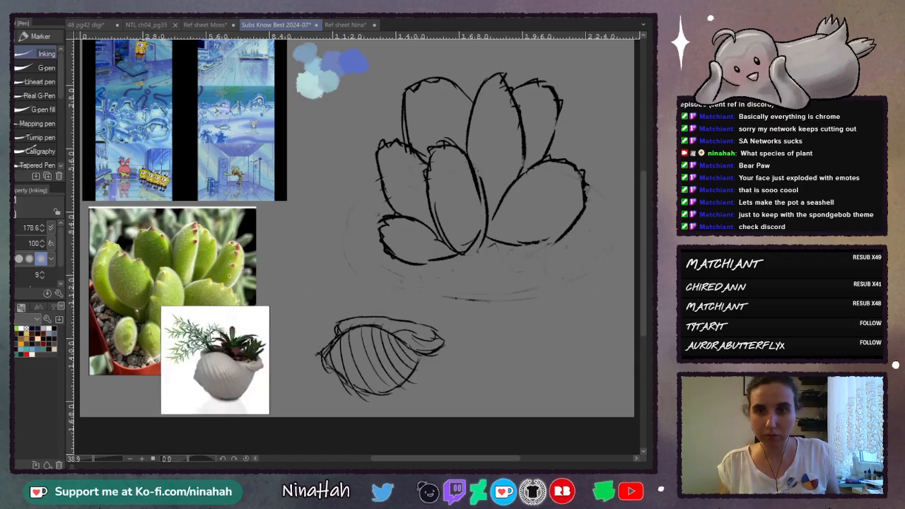
Step: Scale up the shell sketch to more than twice its size and position it beneath the leaves as their pot
key("ctrl+t")
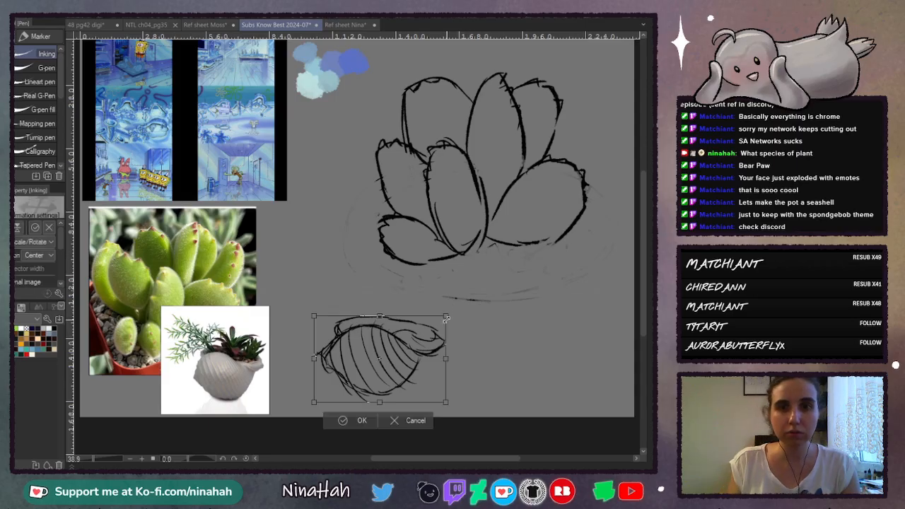
mouse_move(495, 318)
left_mouse_down()
mouse_move(555, 192)
mouse_move(623, 170)
left_mouse_up()
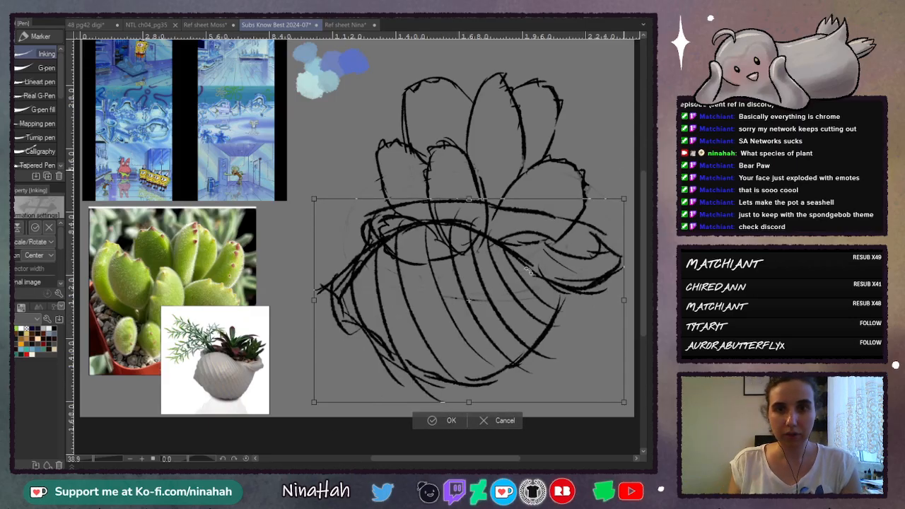
mouse_move(534, 280)
left_mouse_down()
mouse_move(510, 283)
mouse_move(529, 282)
left_mouse_up()
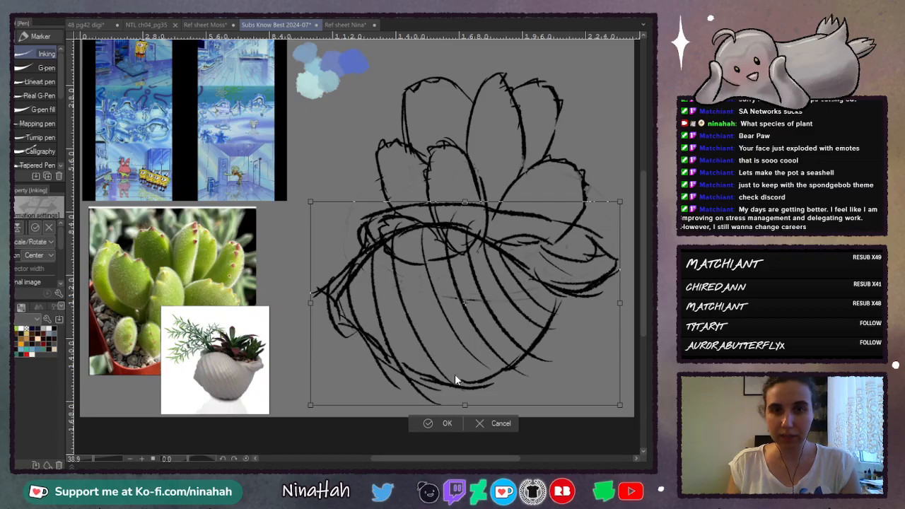
left_click(446, 422)
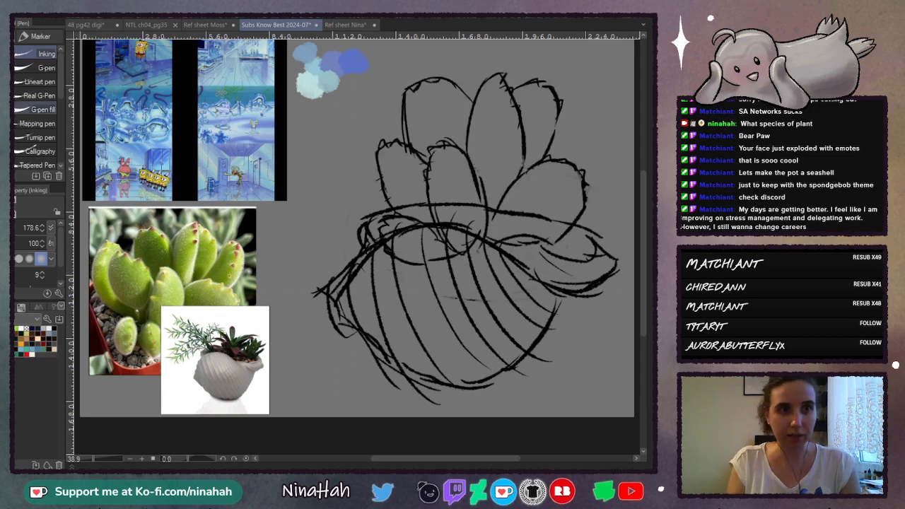
Step: Move the succulent leaves layer slightly upward so the leaves rise out of the shell's opening
key("k")
mouse_move(448, 157)
left_mouse_down()
mouse_move(495, 149)
mouse_move(511, 131)
mouse_move(507, 151)
left_mouse_up()
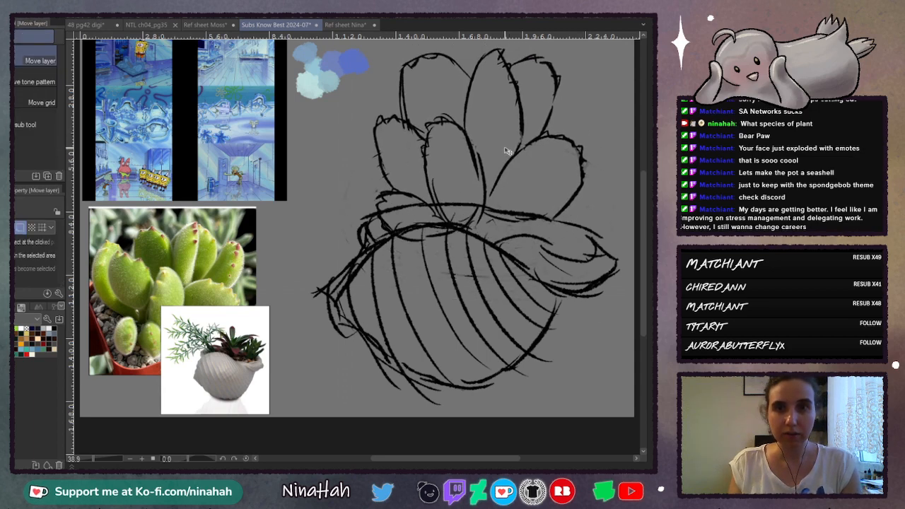
Step: Flip the succulent leaves horizontally, tilt them slightly and reposition them in the shell's opening
key("ctrl+t")
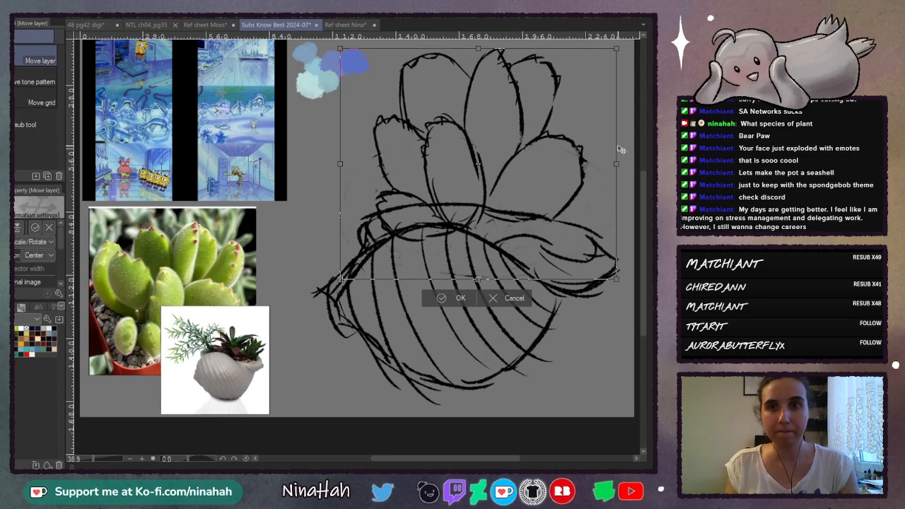
left_click_drag(621, 146, 625, 160)
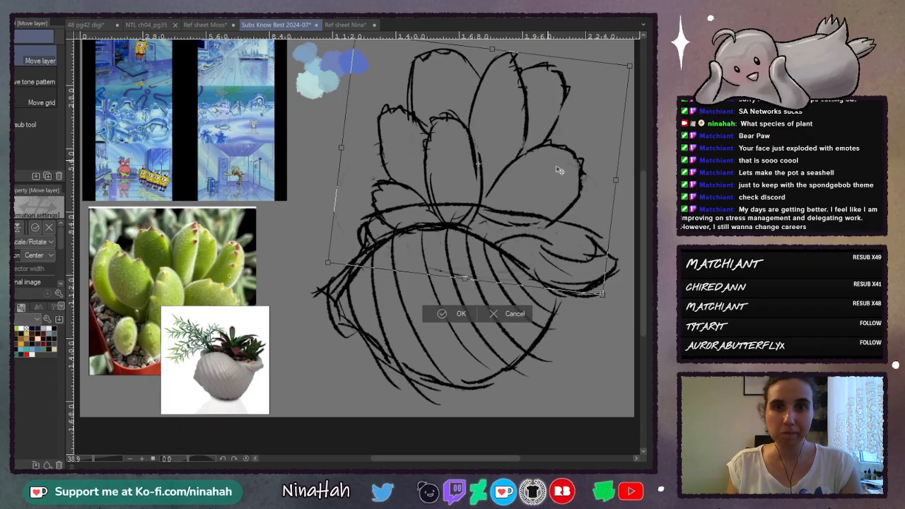
left_click_drag(552, 164, 564, 170)
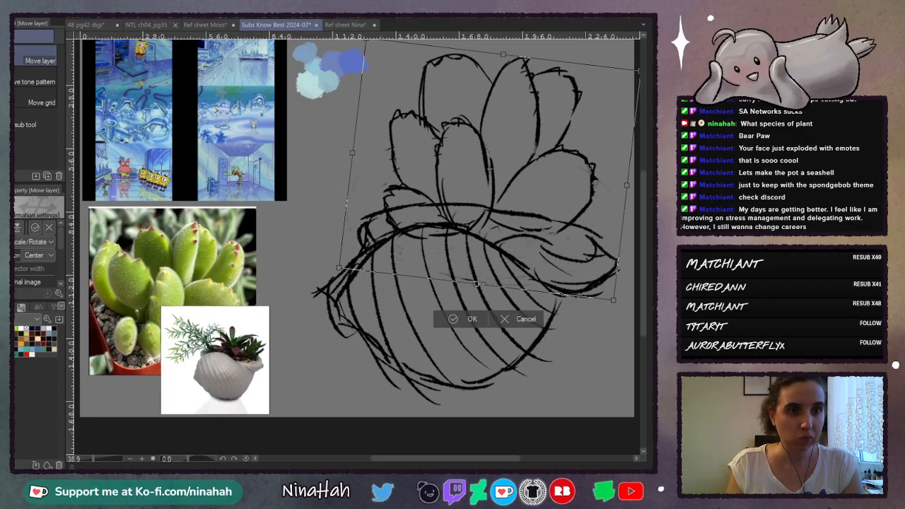
mouse_move(563, 155)
left_mouse_down()
mouse_move(552, 155)
mouse_move(556, 164)
left_mouse_up()
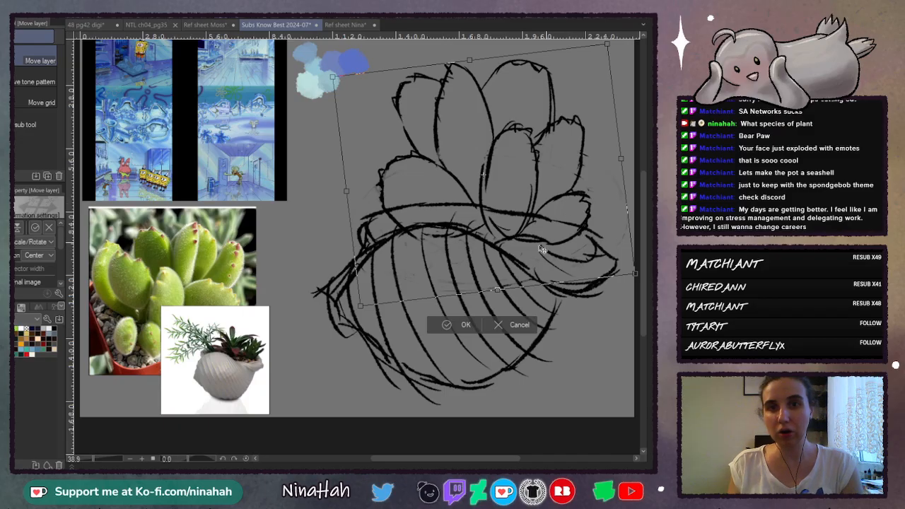
left_click_drag(551, 189, 557, 188)
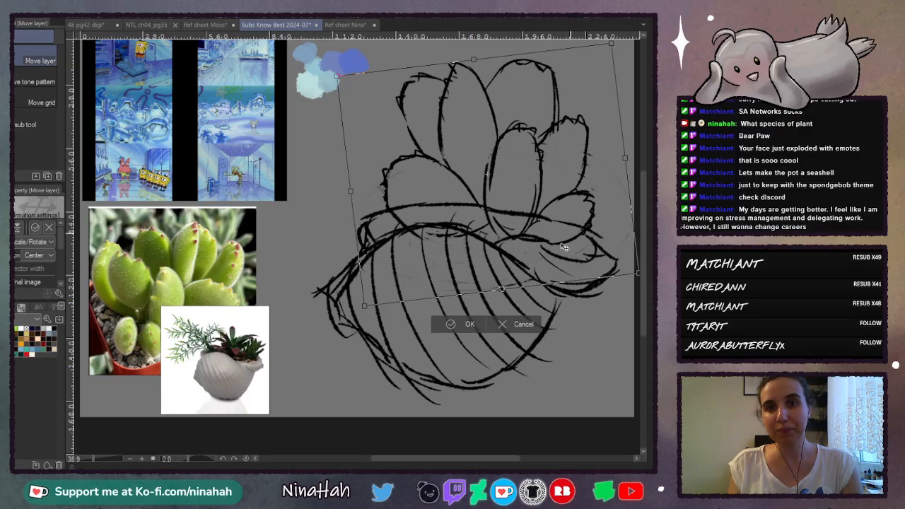
left_click_drag(570, 214, 568, 213)
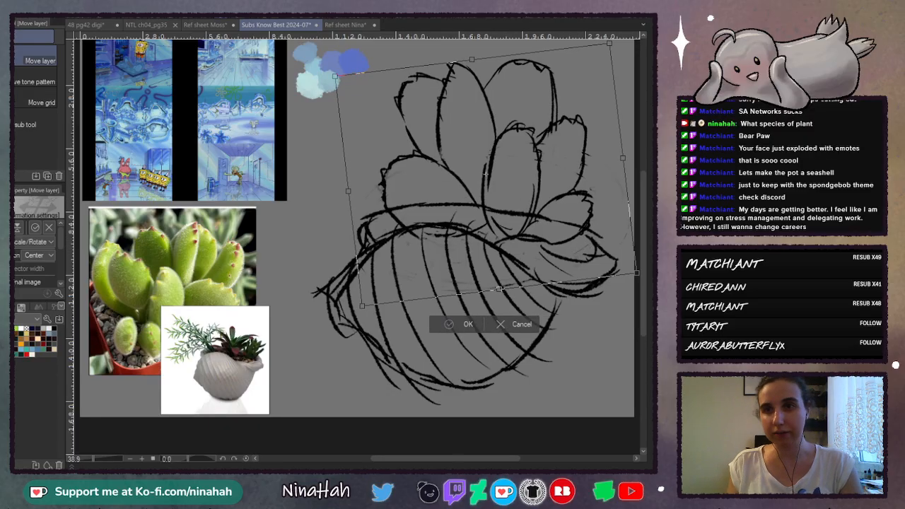
key("Return")
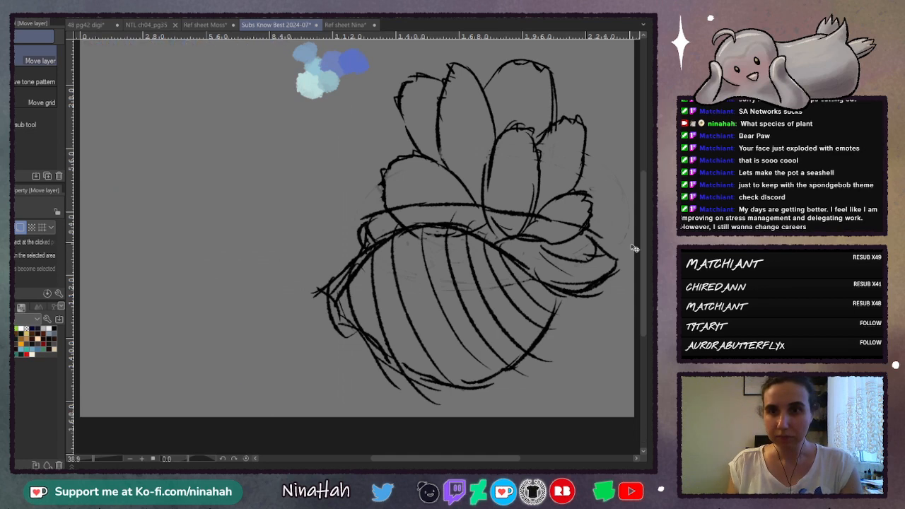
Step: Crop the canvas's width to a square that frames the succulent and shell sketch
left_click_drag(644, 255, 643, 245)
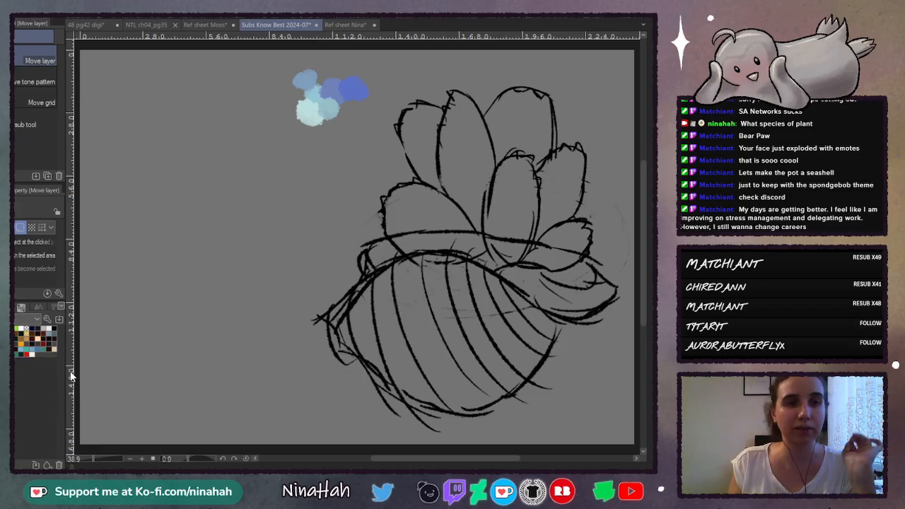
key("ctrl+t")
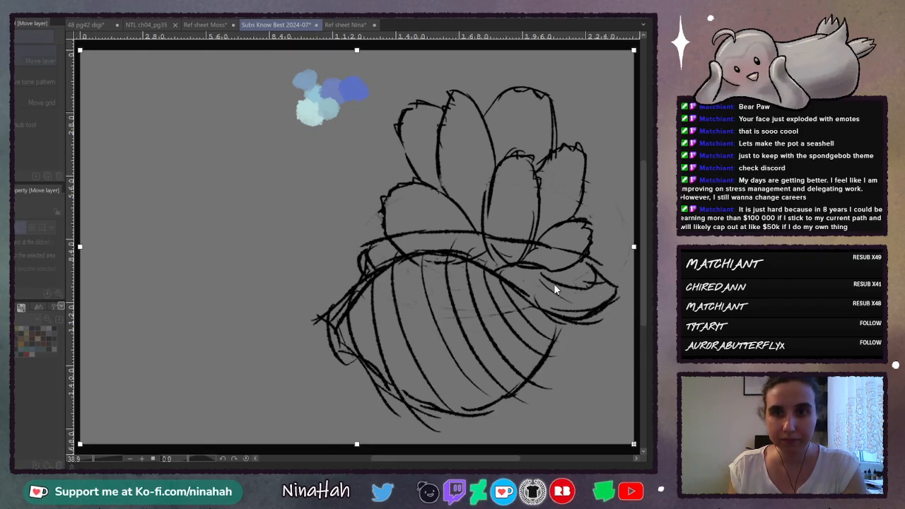
left_click(540, 326)
key("Return")
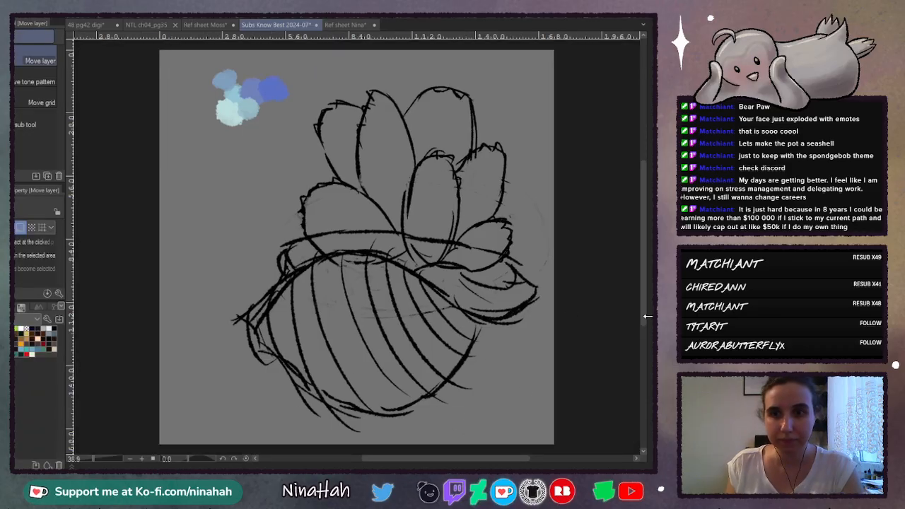
Step: Move the succulent and shell sketch left to centre it on the square canvas, and lower the blue colour swatches beside it
key("ctrl+t")
left_click_drag(422, 295, 429, 297)
left_click(344, 446)
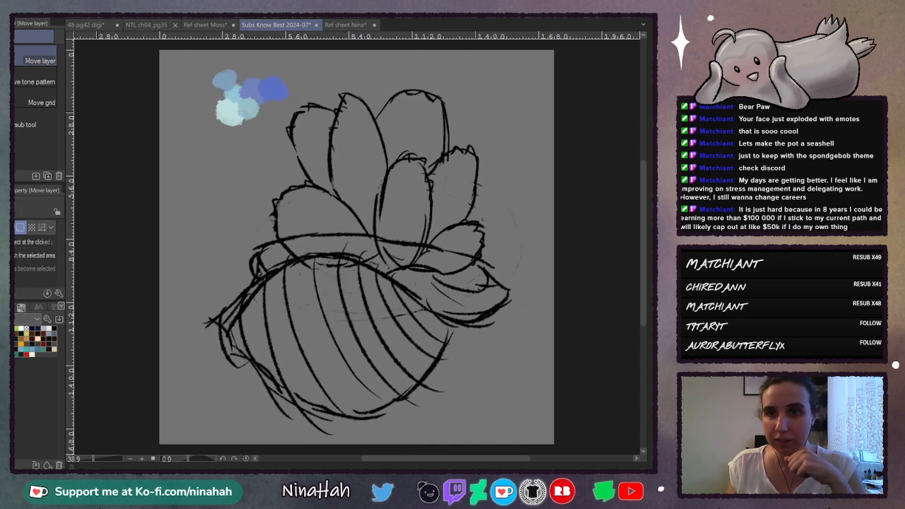
left_click_drag(263, 136, 239, 188)
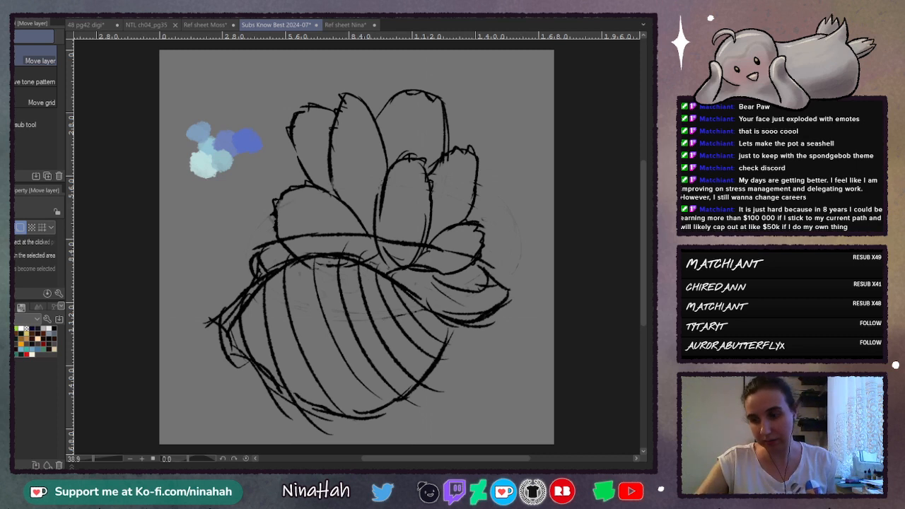
scroll(324, 431, "down", 1)
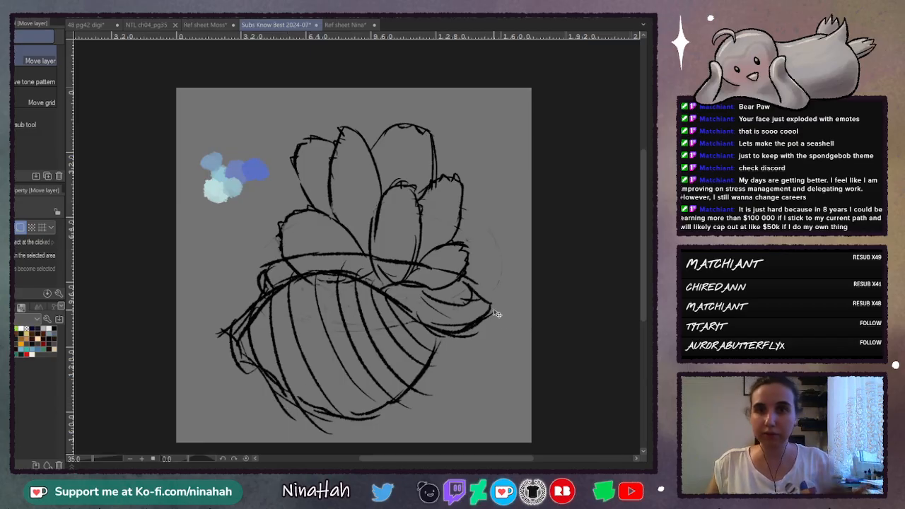
scroll(333, 401, "up", 1)
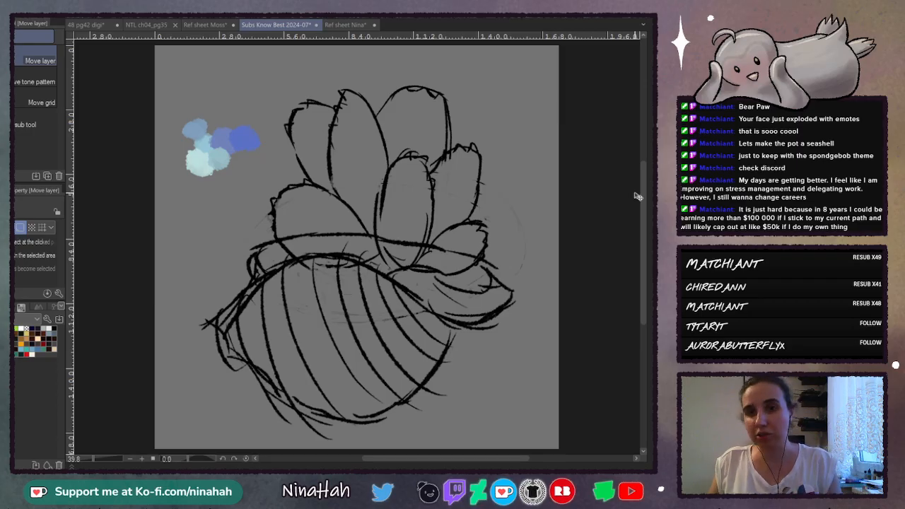
Step: Lower the sketch's opacity to a faint grey guide and choose the Inking pen for the line work
key("ctrl+plus")
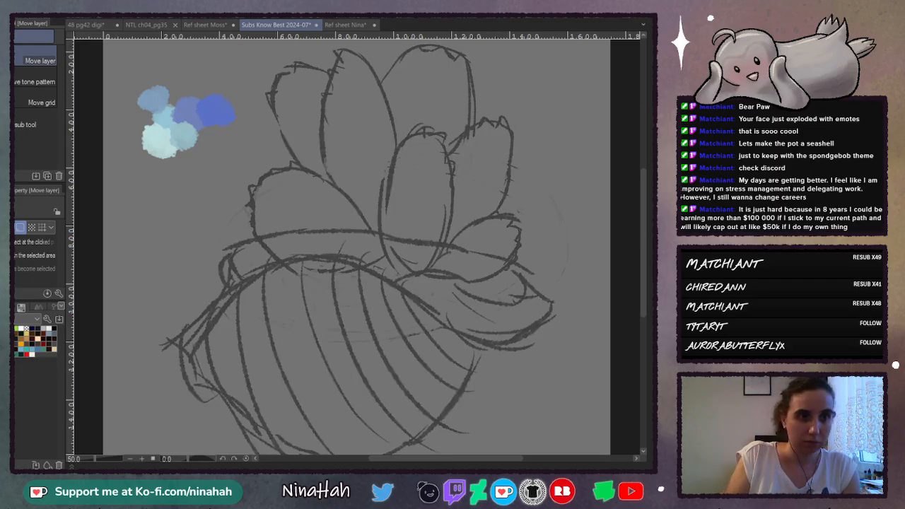
key("p")
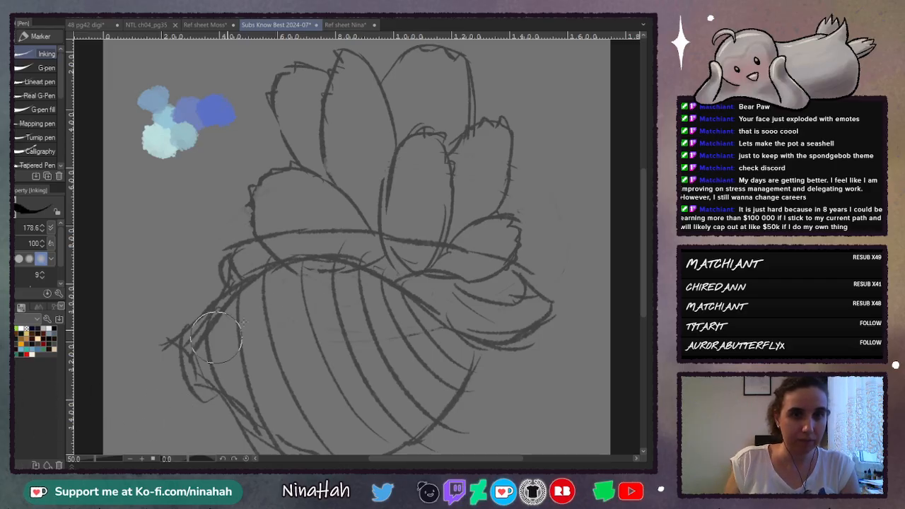
key("ctrl+plus")
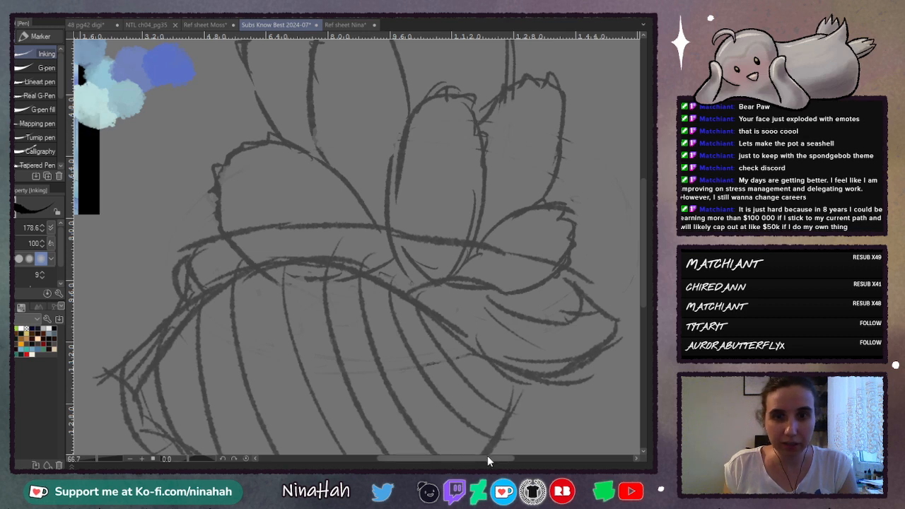
Step: Bring the SpongeBob reference fully onto the canvas and enlarge it over the sketch
left_click_drag(487, 455, 427, 460)
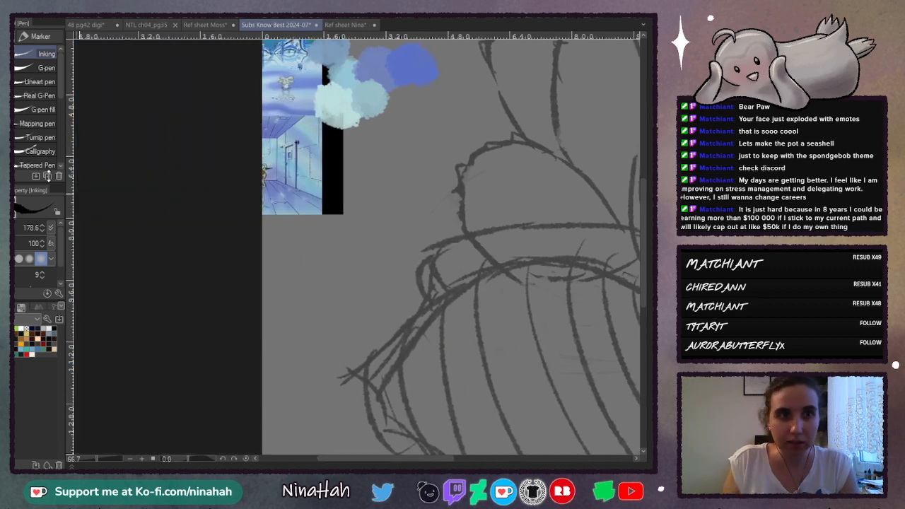
left_click(9, 81)
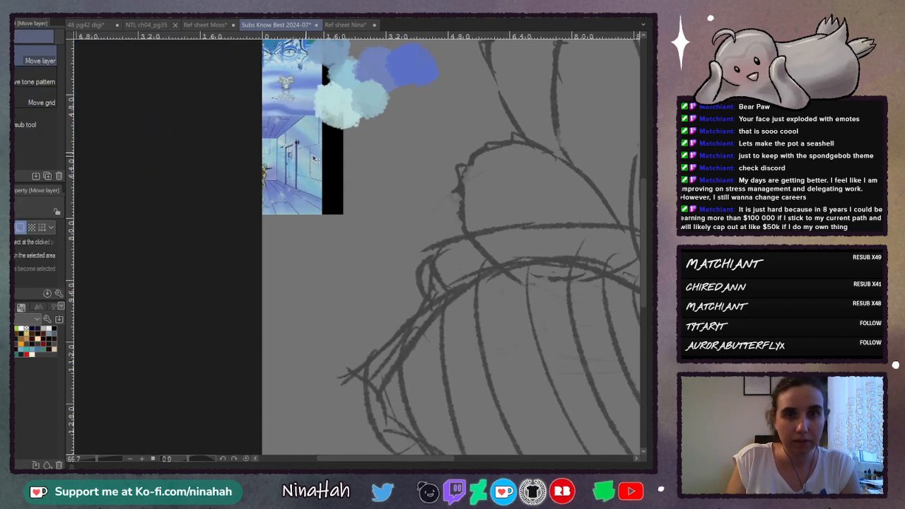
mouse_move(304, 152)
left_mouse_down()
mouse_move(549, 173)
mouse_move(579, 189)
mouse_move(560, 194)
left_mouse_up()
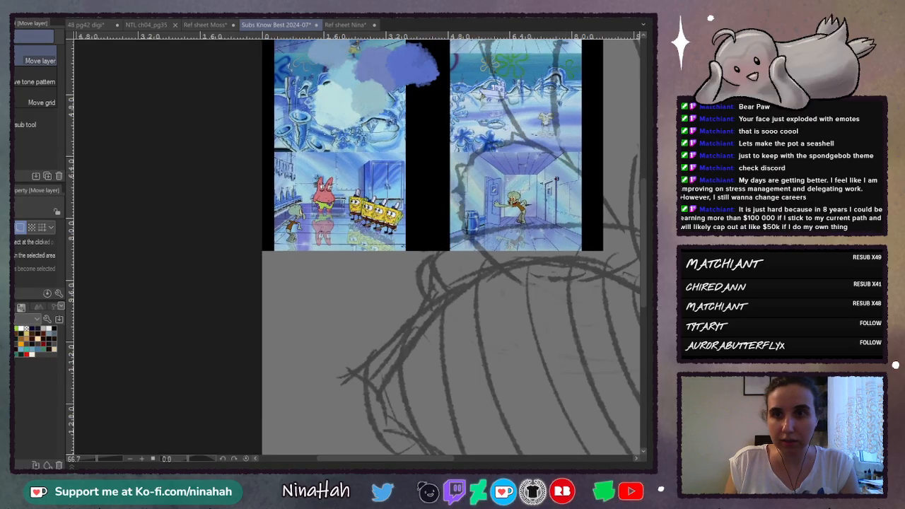
key("ctrl+minus")
key("ctrl+minus")
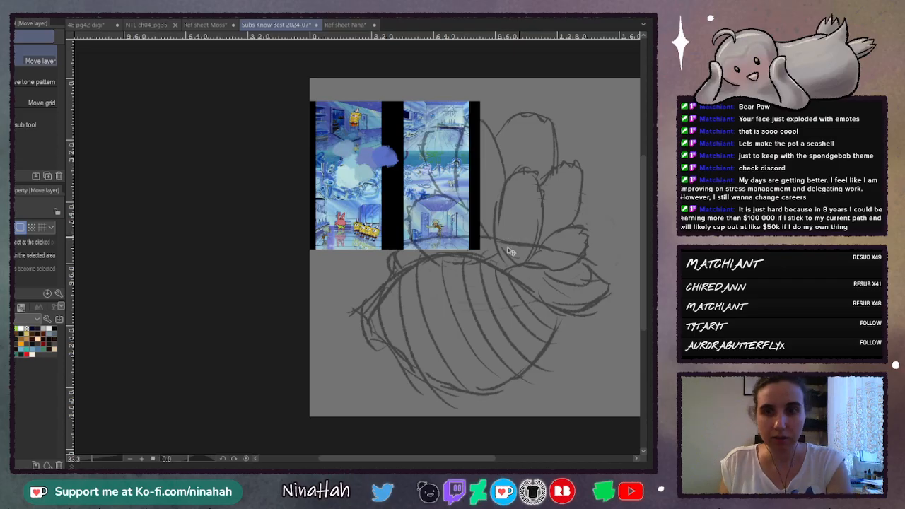
key("ctrl+t")
left_click_drag(480, 252, 648, 400)
left_click_drag(495, 220, 491, 206)
Step: Inspect the enlarged SpongeBob reference's shading, sample a blue from its tube coral for the Inking pen, and hide the reference
key("ctrl+plus")
key("ctrl+plus")
key("ctrl+plus")
key("ctrl+plus")
key("ctrl+plus")
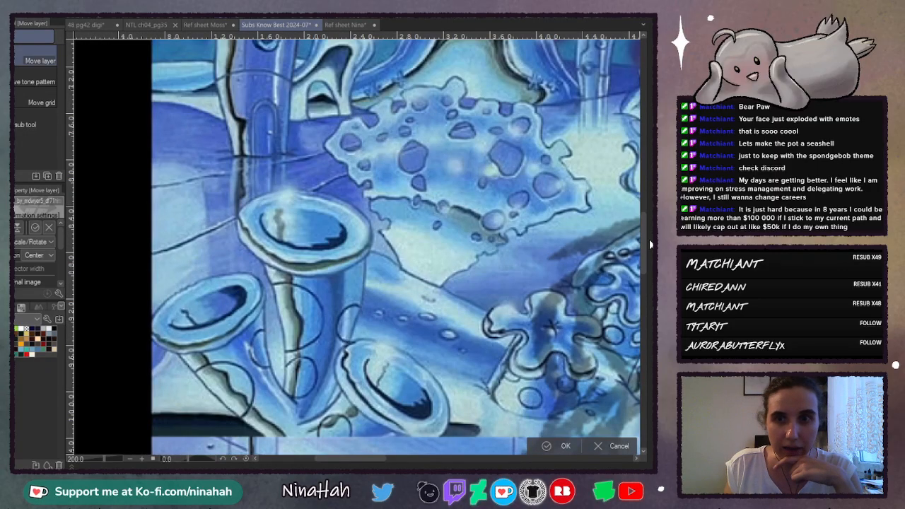
left_click_drag(643, 237, 644, 116)
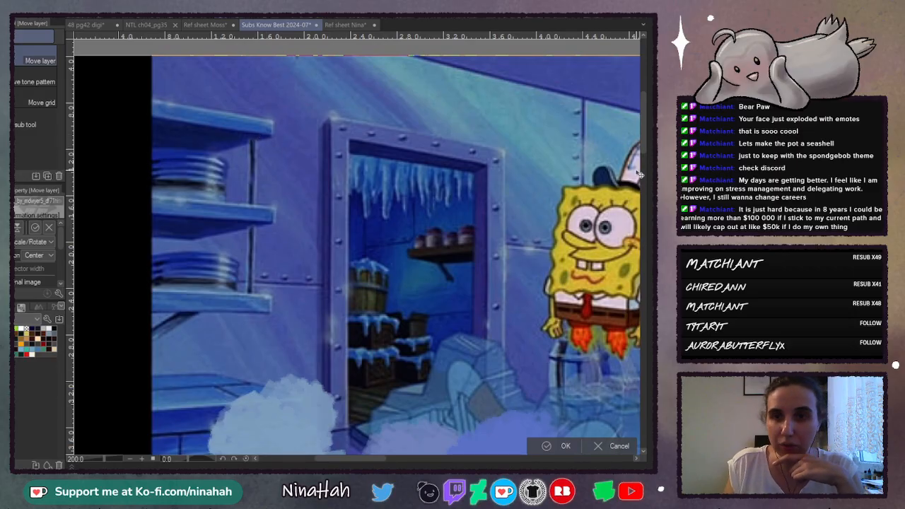
left_click_drag(644, 126, 643, 267)
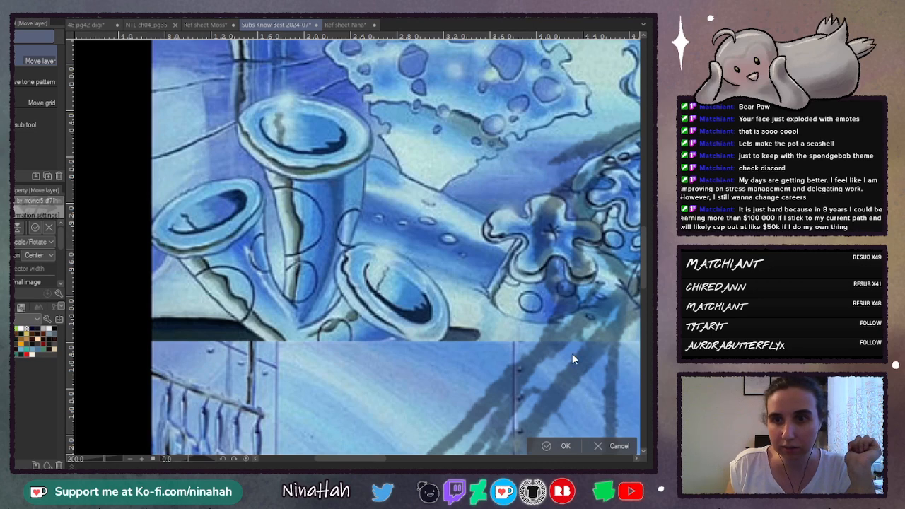
key("Return")
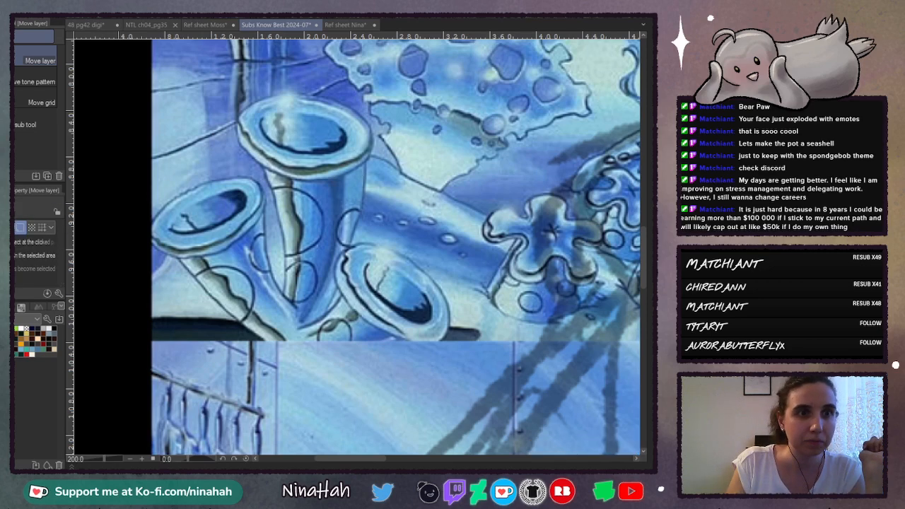
key("p")
left_click(267, 174, "alt")
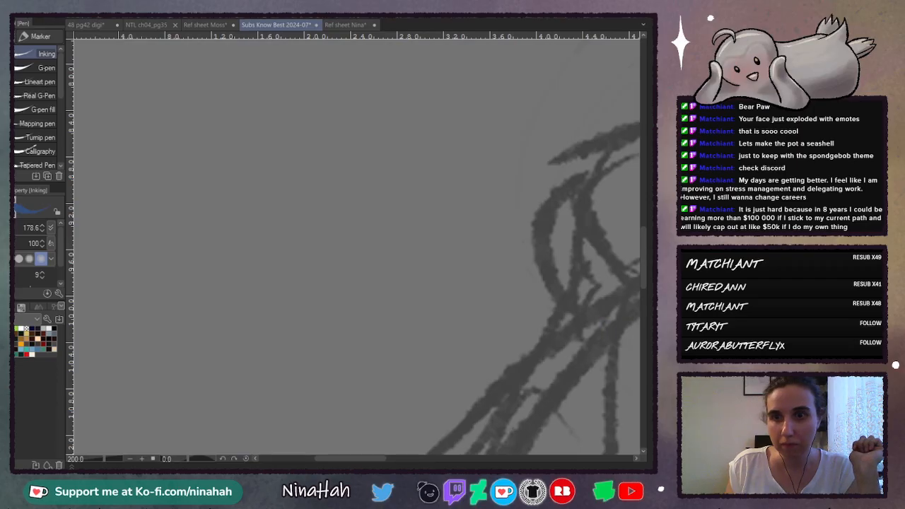
Step: Ink the first blue arc along the inner rim of the shell's lip with a brush size of 86.6
key("ctrl+minus")
key("ctrl+minus")
key("ctrl+minus")
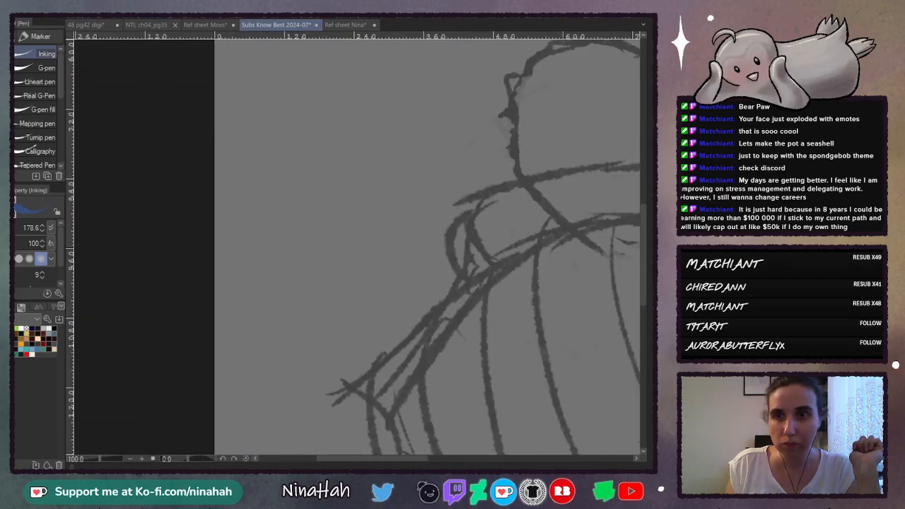
left_click_drag(389, 459, 456, 459)
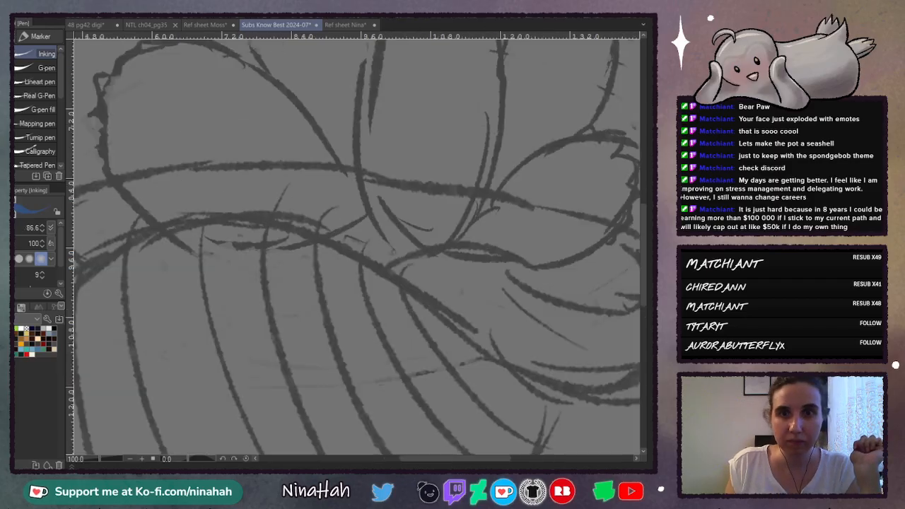
key("ctrl+plus")
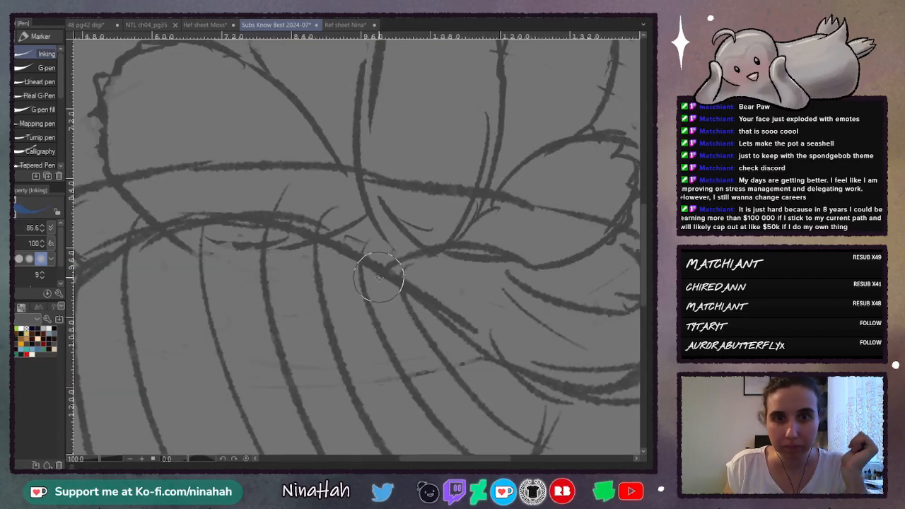
mouse_move(381, 273)
left_mouse_down()
mouse_move(430, 257)
mouse_move(504, 263)
mouse_move(553, 291)
left_mouse_up()
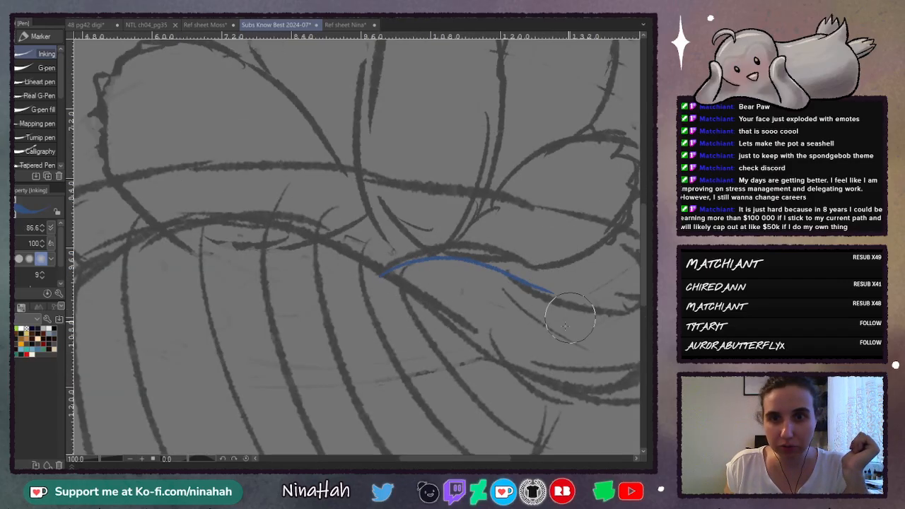
Step: Extend the blue rim line along the shell lip's lower curve and hook it upward near the lip's tip
left_click_drag(424, 459, 460, 460)
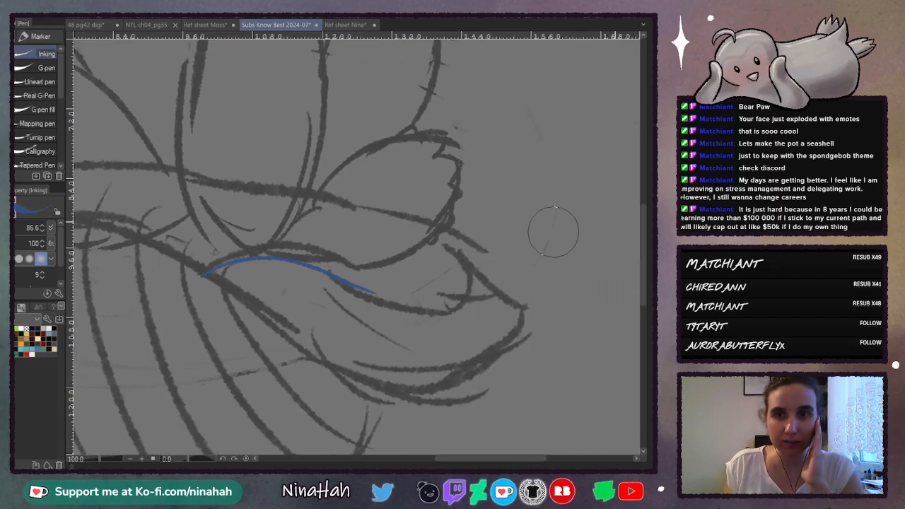
key("ctrl+plus")
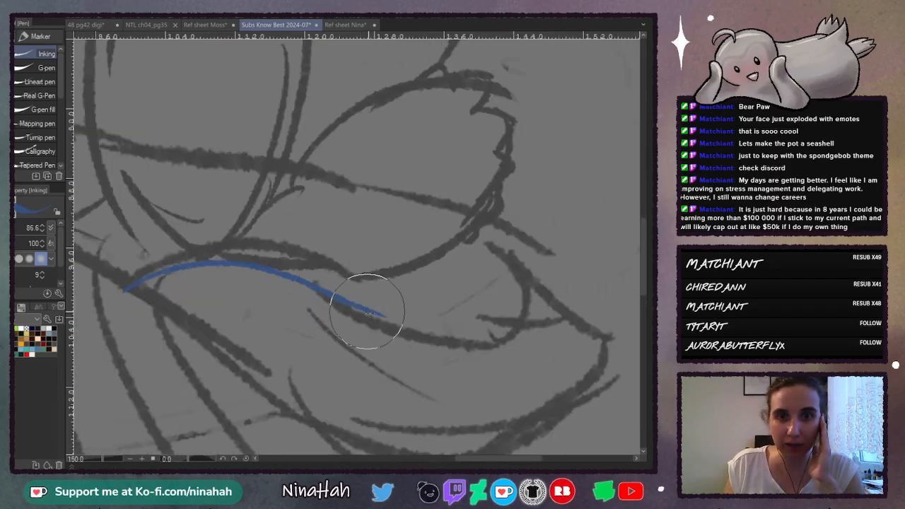
left_click_drag(382, 319, 516, 344)
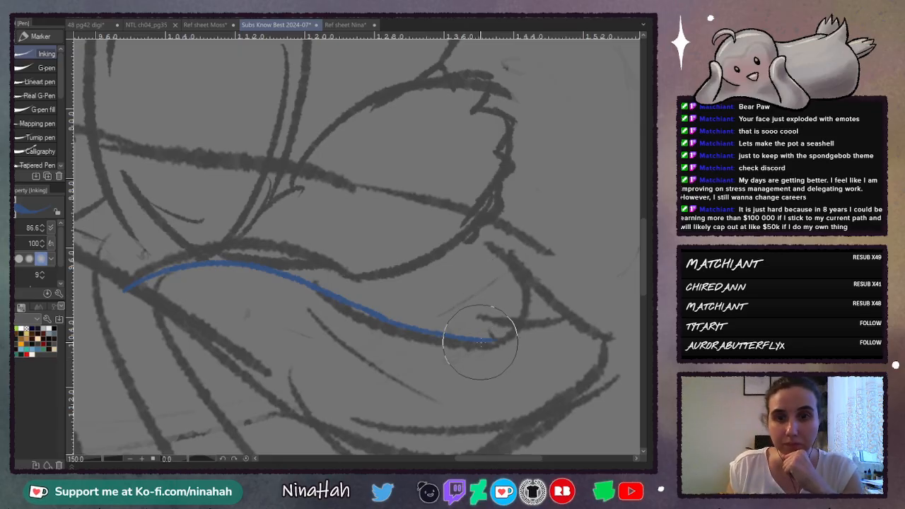
left_click_drag(488, 340, 529, 327)
key("ctrl+z")
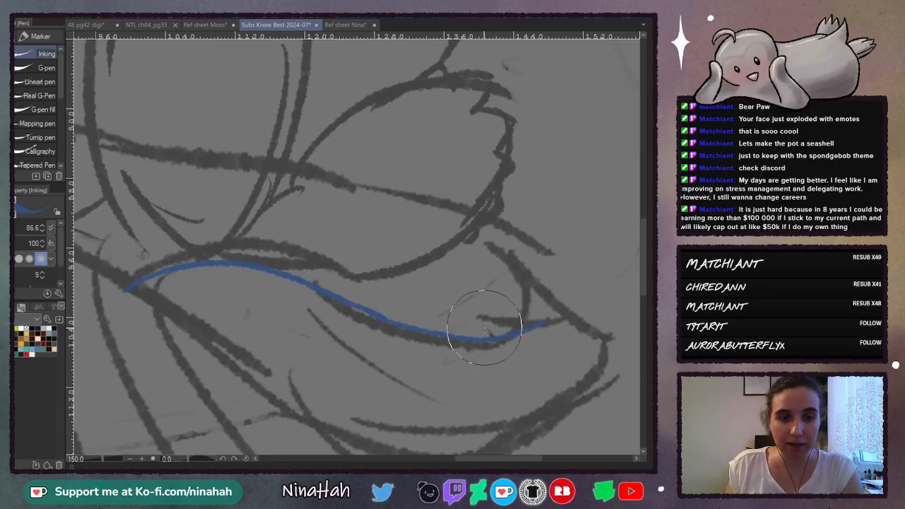
mouse_move(499, 341)
left_mouse_down()
mouse_move(530, 320)
mouse_move(535, 303)
left_mouse_up()
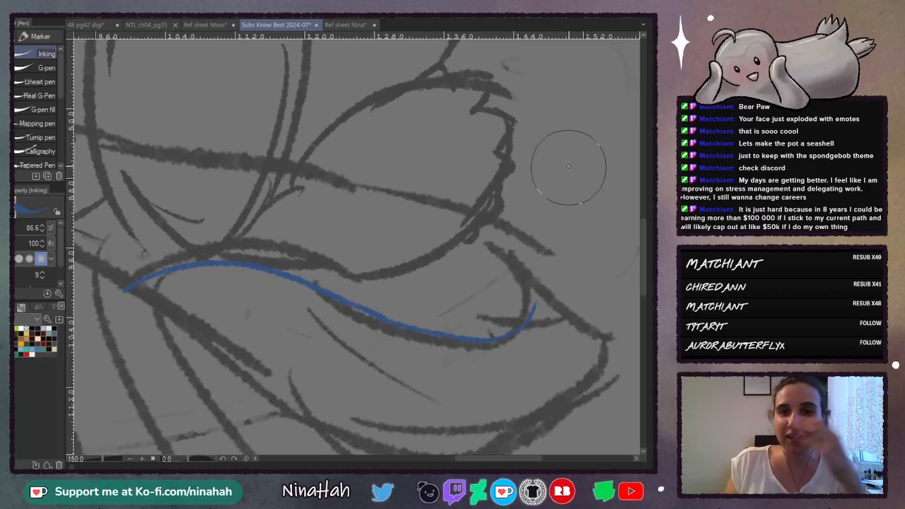
Step: Ink the shell lip's outer edge in blue, from beside the jagged leaf down to the lip's pointed tip
mouse_move(478, 211)
left_mouse_down()
mouse_move(522, 236)
mouse_move(559, 285)
left_mouse_up()
key("ctrl+z")
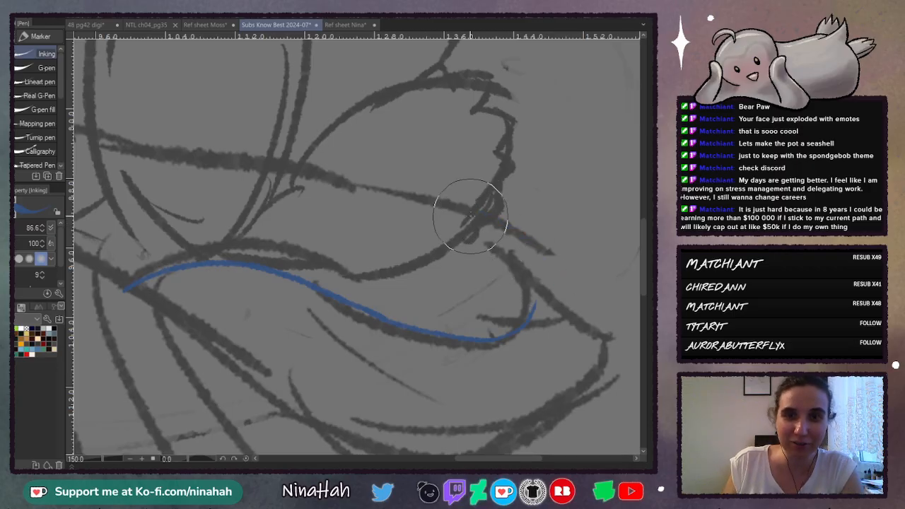
left_click_drag(472, 212, 550, 297)
key("ctrl+z")
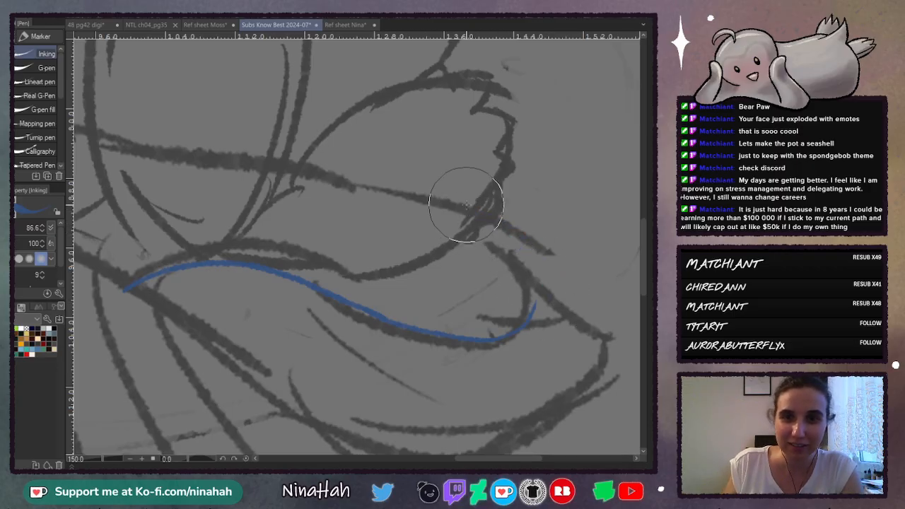
left_click_drag(470, 207, 542, 297)
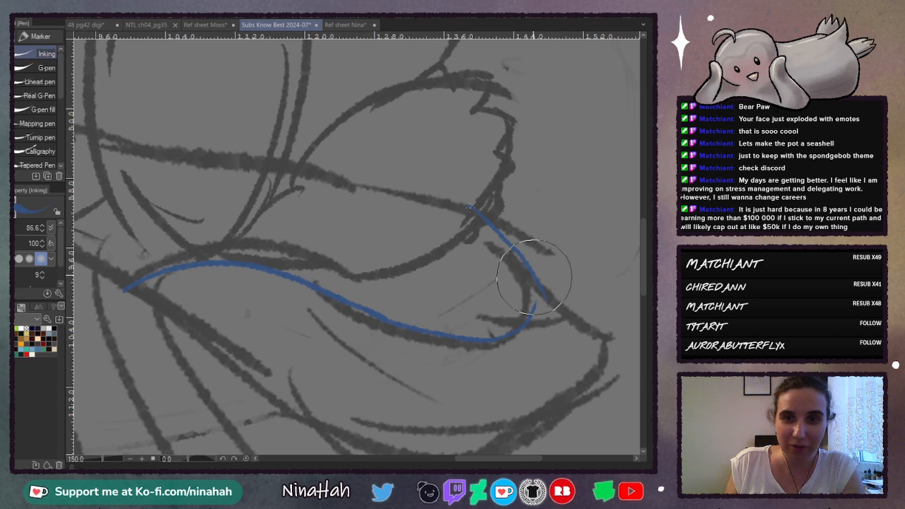
key("ctrl+z")
mouse_move(470, 209)
left_mouse_down()
mouse_move(535, 262)
mouse_move(555, 300)
left_mouse_up()
key("ctrl+z")
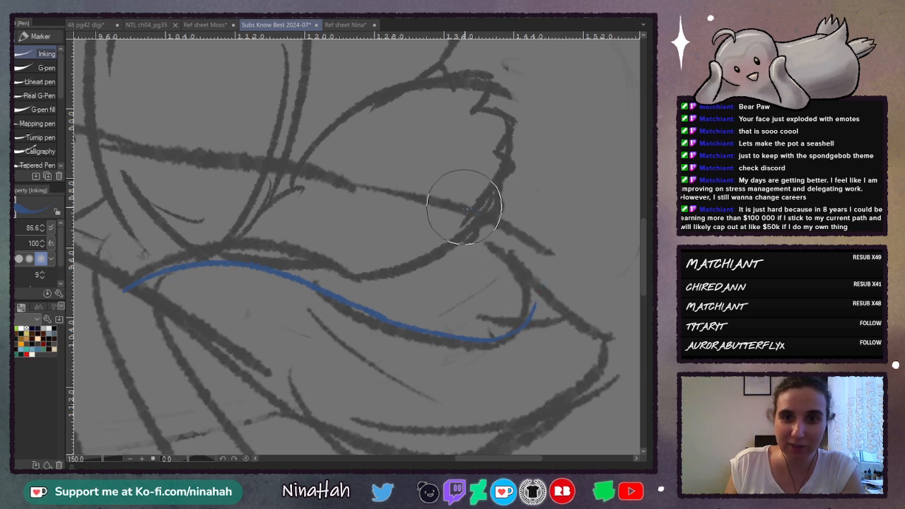
mouse_move(467, 208)
left_mouse_down()
mouse_move(522, 258)
mouse_move(535, 305)
mouse_move(589, 339)
mouse_move(611, 338)
left_mouse_up()
Step: Ink the lip's underside from its pointed tip, adding a second curve beneath it for the lip's lower edge
left_click_drag(642, 267, 641, 289)
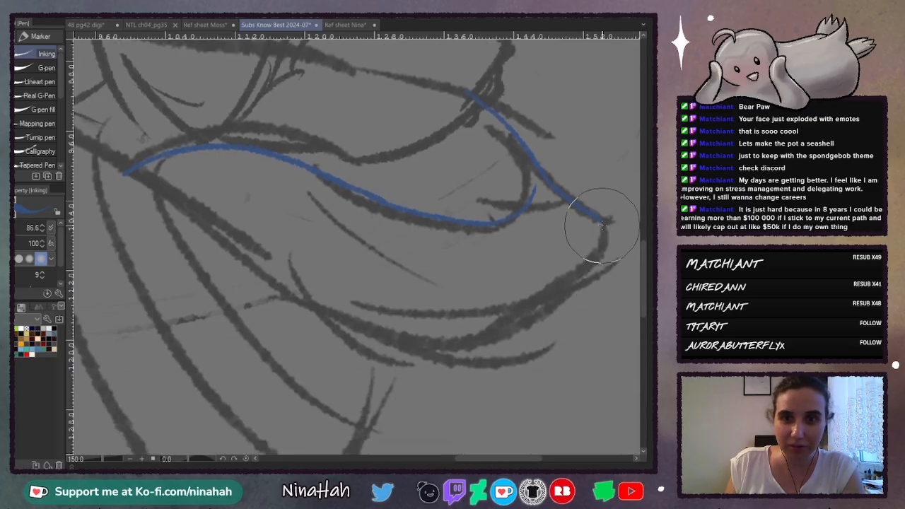
mouse_move(601, 220)
left_mouse_down()
mouse_move(605, 250)
mouse_move(579, 286)
mouse_move(521, 326)
mouse_move(491, 331)
mouse_move(516, 321)
mouse_move(459, 325)
mouse_move(381, 292)
mouse_move(284, 216)
left_mouse_up()
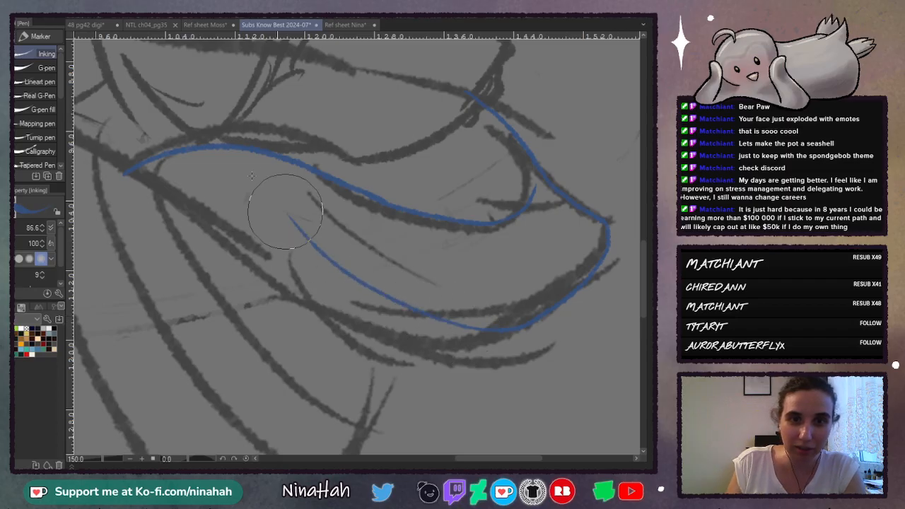
mouse_move(499, 329)
left_mouse_down()
mouse_move(447, 365)
mouse_move(303, 326)
mouse_move(265, 300)
left_mouse_up()
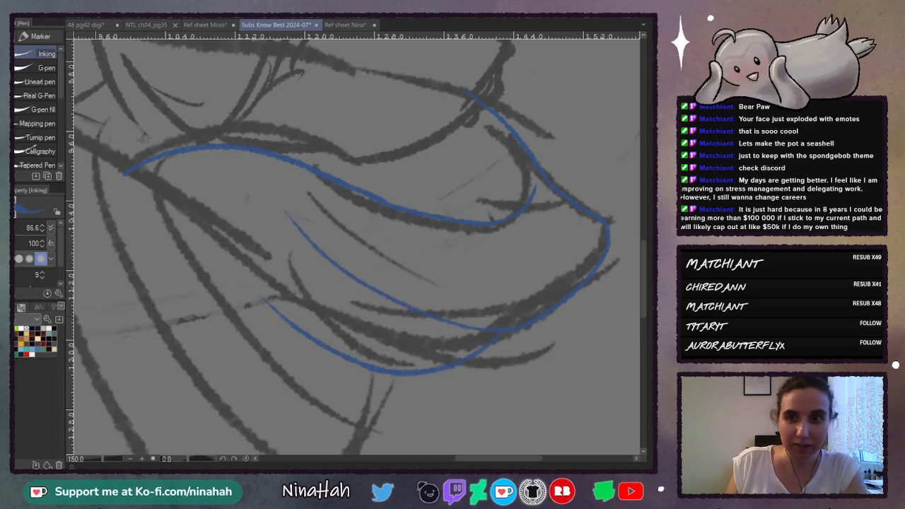
Step: Ink the shell body's upper outline in overlapping blue strokes from the far pointed end up to the lip
key("ctrl+minus")
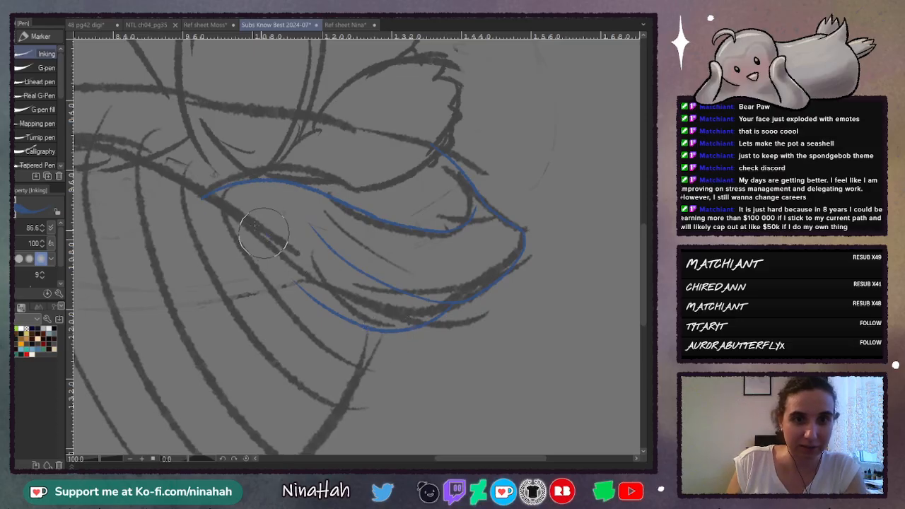
left_click_drag(205, 192, 134, 164)
left_click_drag(481, 459, 414, 455)
key("ctrl+z")
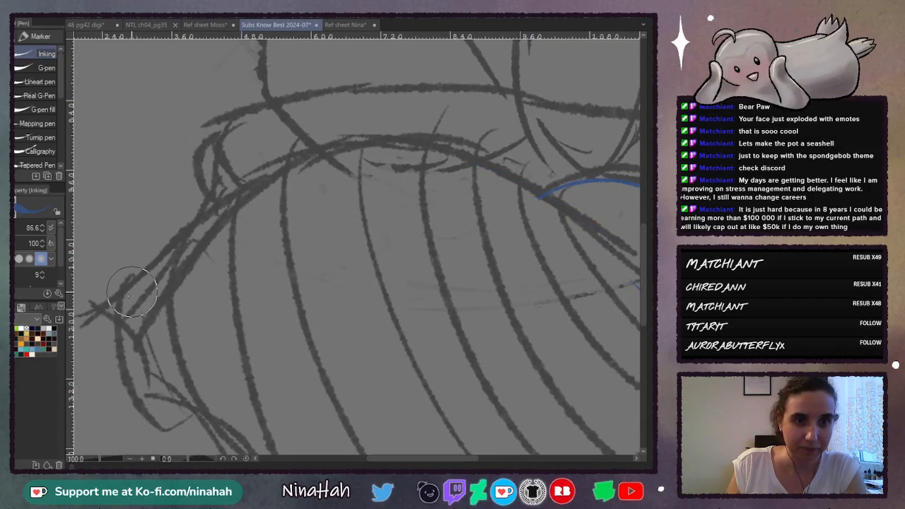
mouse_move(110, 300)
left_mouse_down()
mouse_move(144, 268)
mouse_move(140, 276)
mouse_move(198, 186)
left_mouse_up()
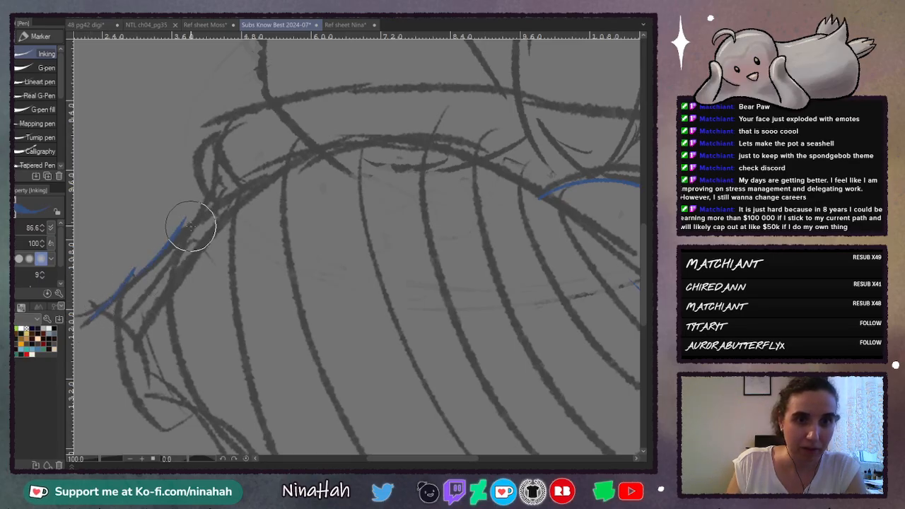
mouse_move(188, 222)
left_mouse_down()
mouse_move(255, 168)
mouse_move(267, 171)
mouse_move(329, 130)
left_mouse_up()
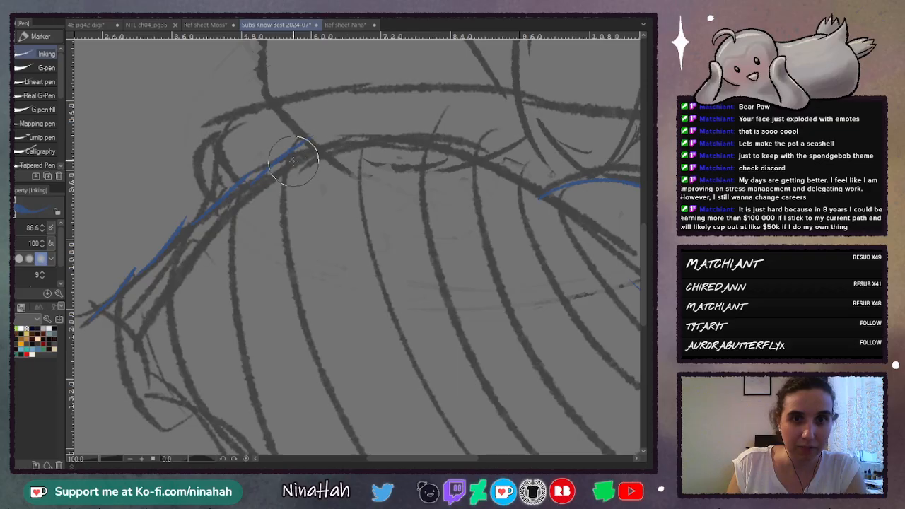
mouse_move(294, 161)
left_mouse_down()
mouse_move(313, 145)
mouse_move(387, 130)
mouse_move(370, 142)
mouse_move(457, 139)
mouse_move(435, 143)
mouse_move(484, 151)
mouse_move(522, 170)
mouse_move(500, 168)
mouse_move(559, 193)
left_mouse_up()
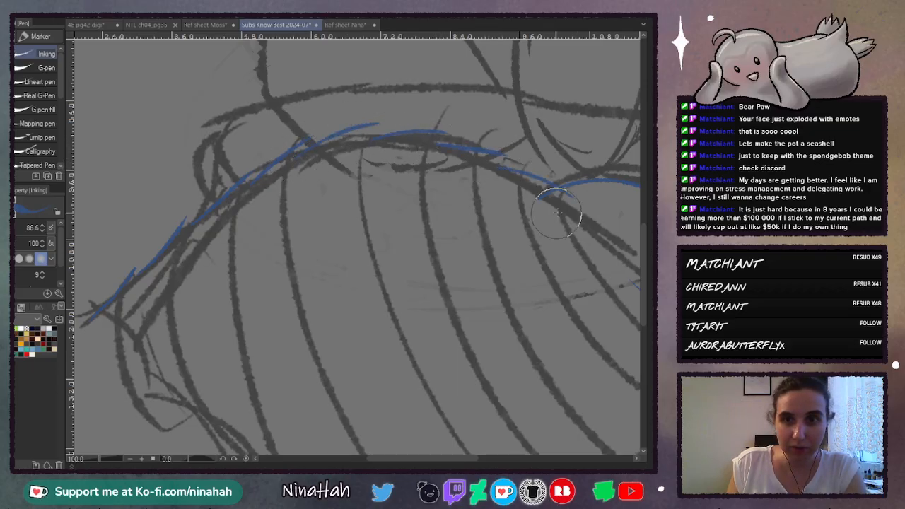
Step: Continue the shell body's upper contour with a short blue curve running beneath the start of the lip
left_click_drag(434, 459, 474, 459)
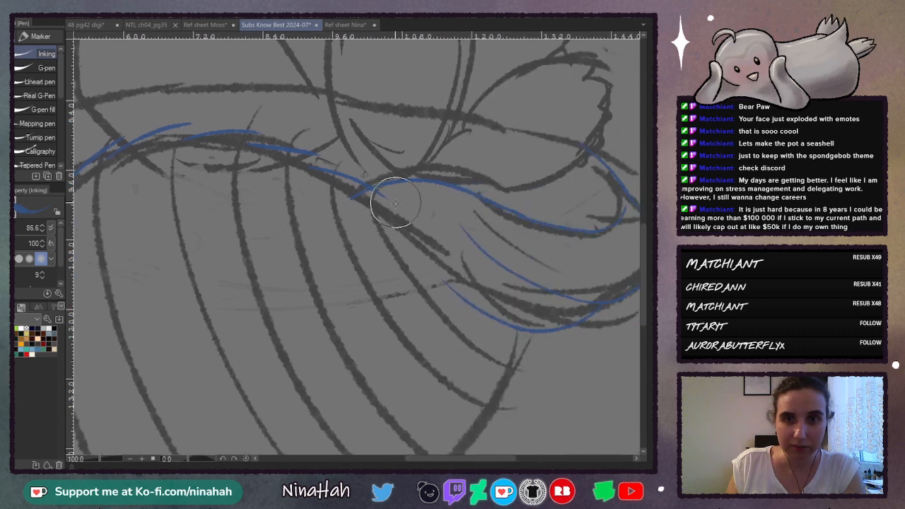
left_click_drag(388, 210, 463, 243)
key("ctrl+z")
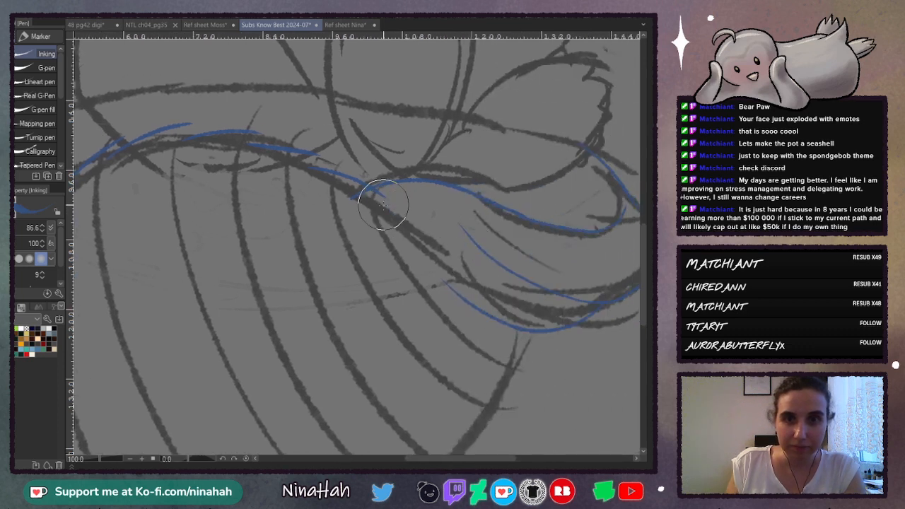
left_click_drag(385, 205, 469, 242)
Step: Ink the shell's lower outline from the far pointed end around to the lip's underside using short scalloped strokes
left_click_drag(643, 239, 637, 281)
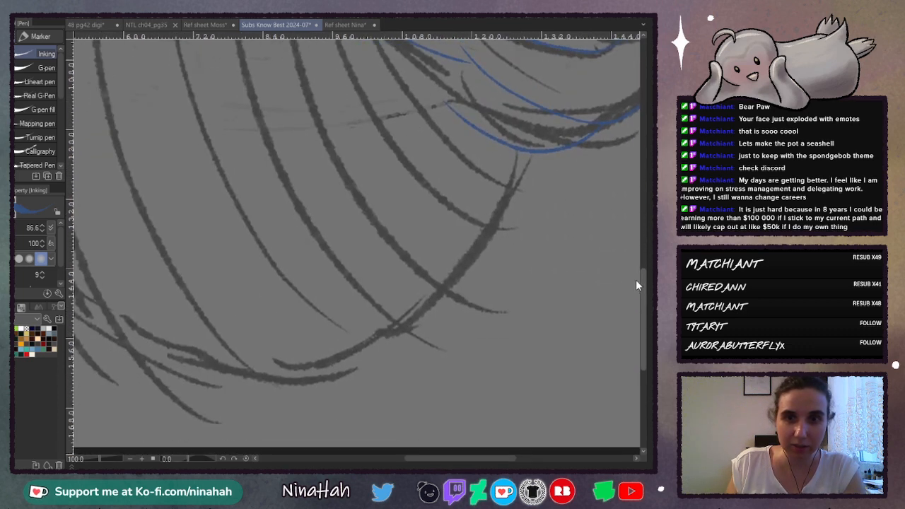
left_click_drag(449, 458, 403, 456)
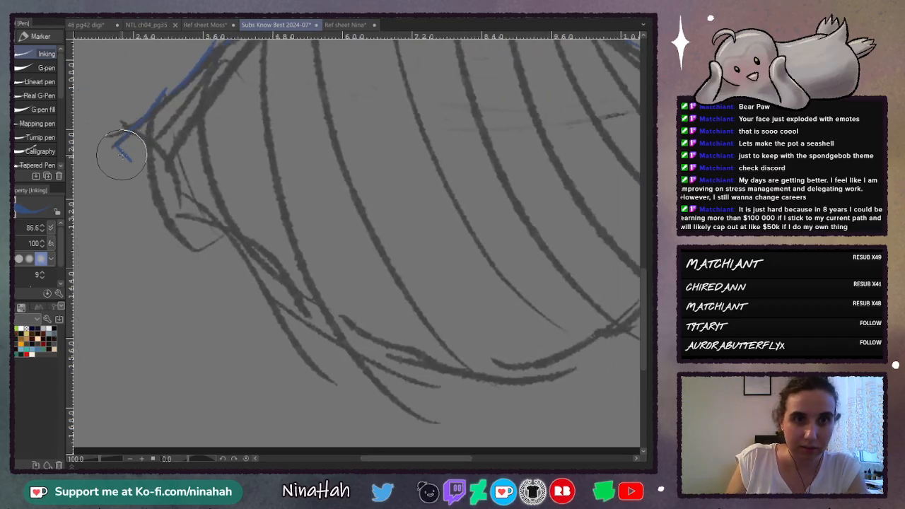
left_click_drag(121, 155, 220, 256)
key("ctrl+z")
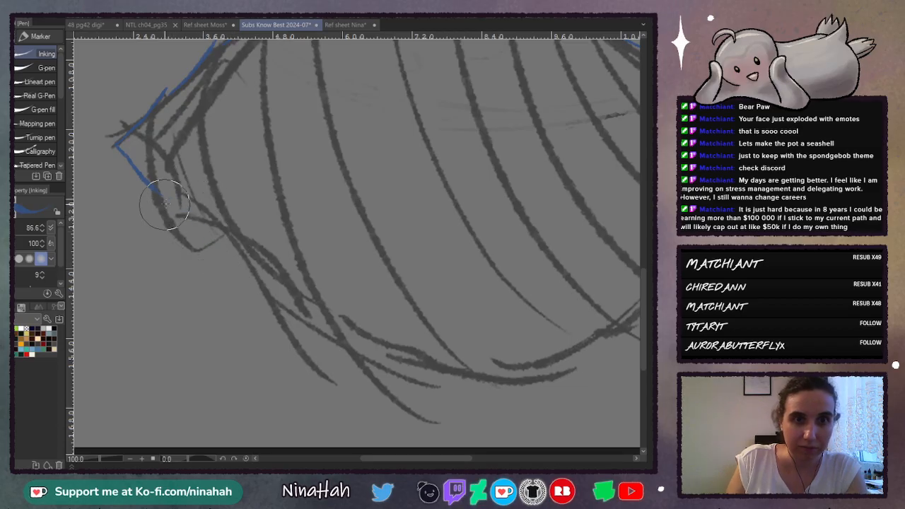
mouse_move(170, 196)
left_mouse_down()
mouse_move(194, 211)
mouse_move(259, 299)
mouse_move(244, 272)
mouse_move(269, 292)
mouse_move(314, 368)
mouse_move(308, 333)
mouse_move(413, 392)
mouse_move(412, 374)
mouse_move(502, 392)
mouse_move(538, 377)
mouse_move(608, 373)
left_mouse_up()
left_click_drag(418, 459, 461, 460)
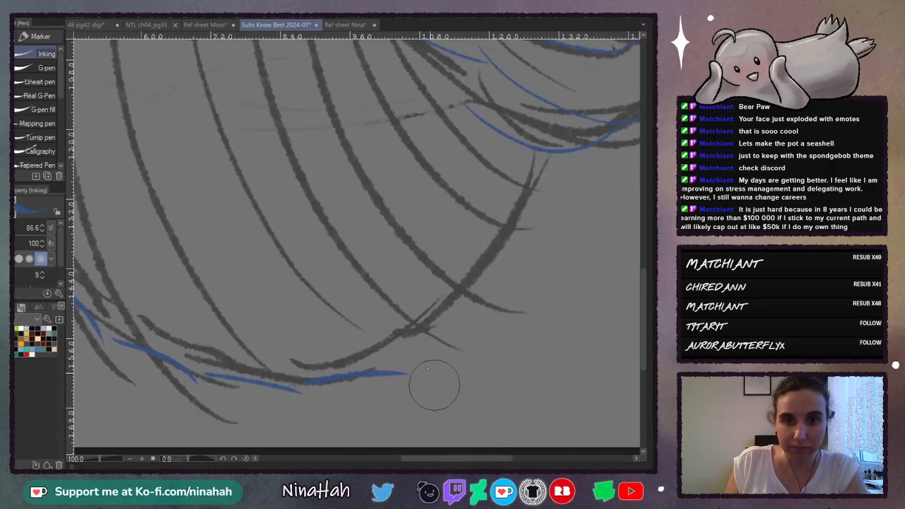
mouse_move(393, 353)
left_mouse_down()
mouse_move(478, 325)
mouse_move(540, 268)
mouse_move(577, 204)
left_mouse_up()
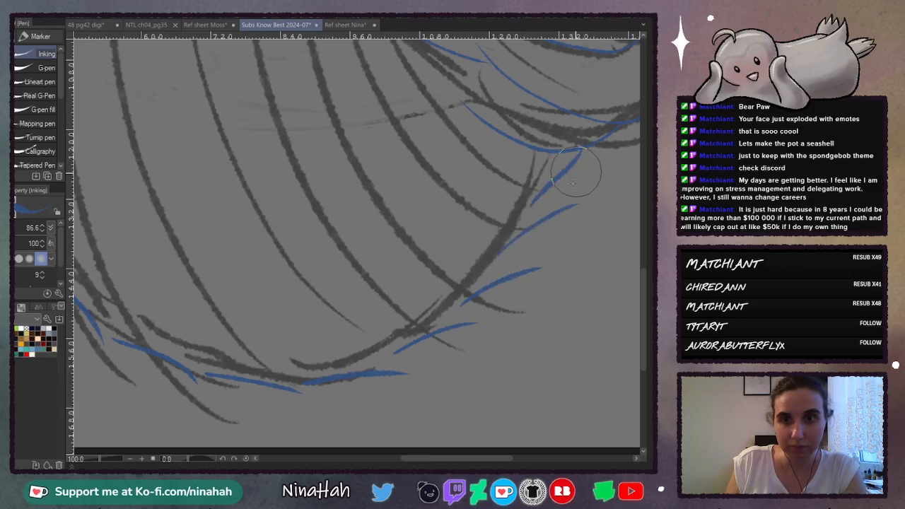
Step: Ink the two curved ribs nearest the lip from the shell's top edge and join them to the scalloped outline
left_click_drag(641, 276, 642, 252)
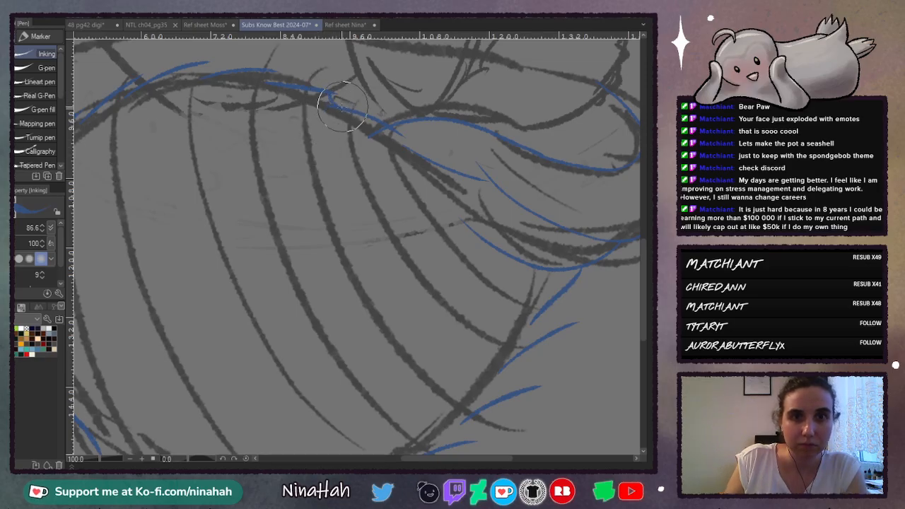
left_click_drag(320, 105, 378, 311)
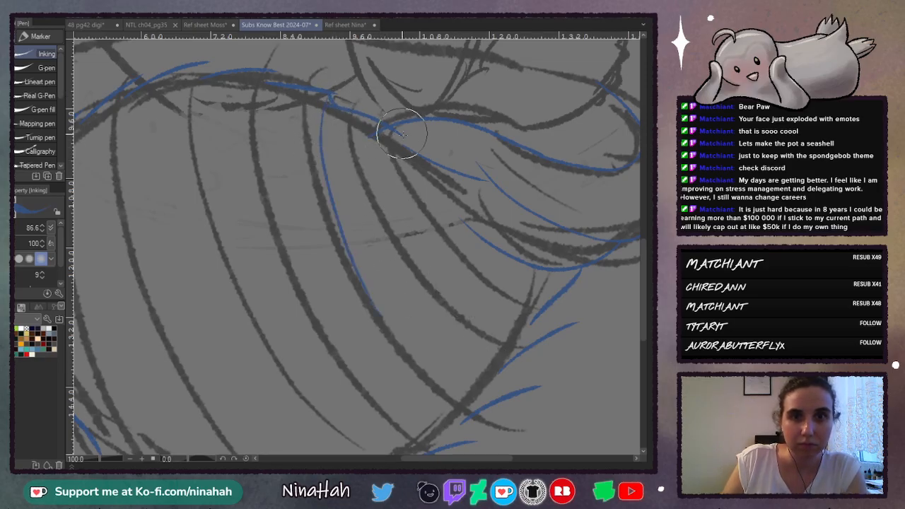
mouse_move(390, 124)
left_mouse_down()
mouse_move(393, 166)
mouse_move(530, 339)
left_mouse_up()
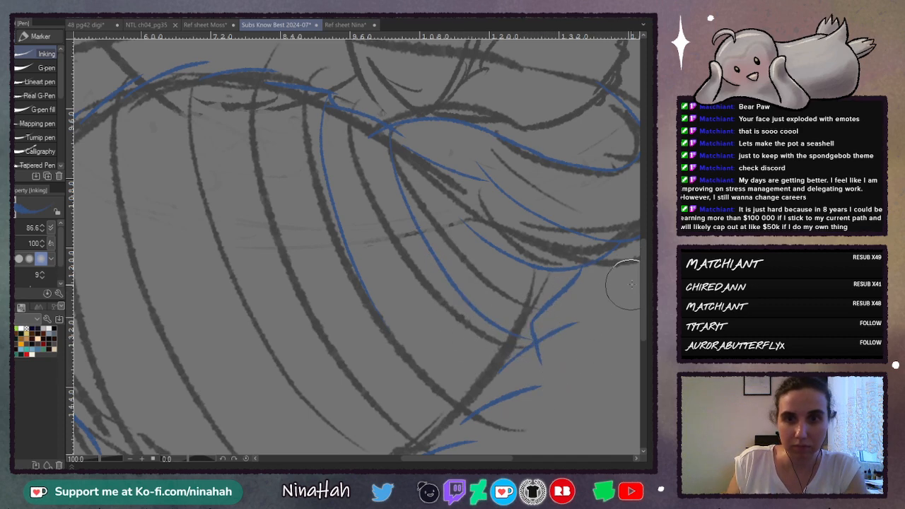
scroll(639, 258, "down", 3)
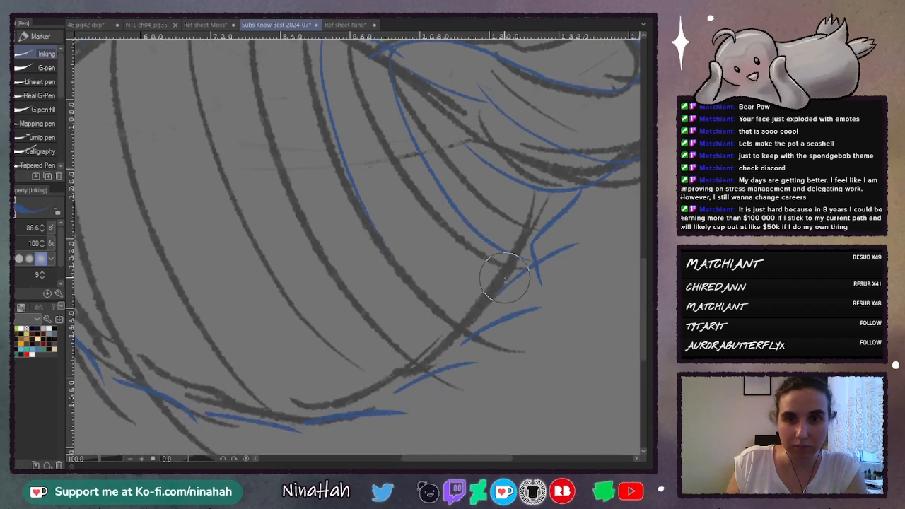
left_click_drag(374, 225, 465, 309)
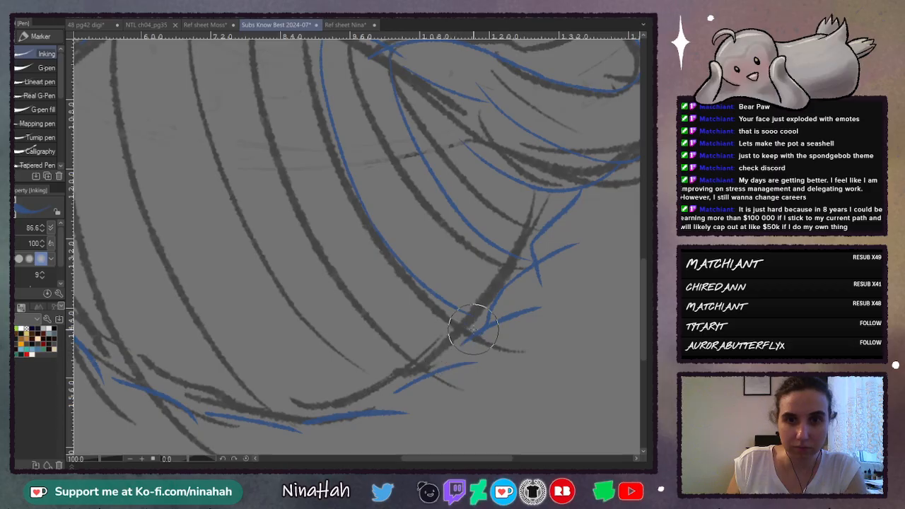
Step: Ink the third curved rib from the lip, running from the shell's top edge to its lower edge
key("ctrl+minus")
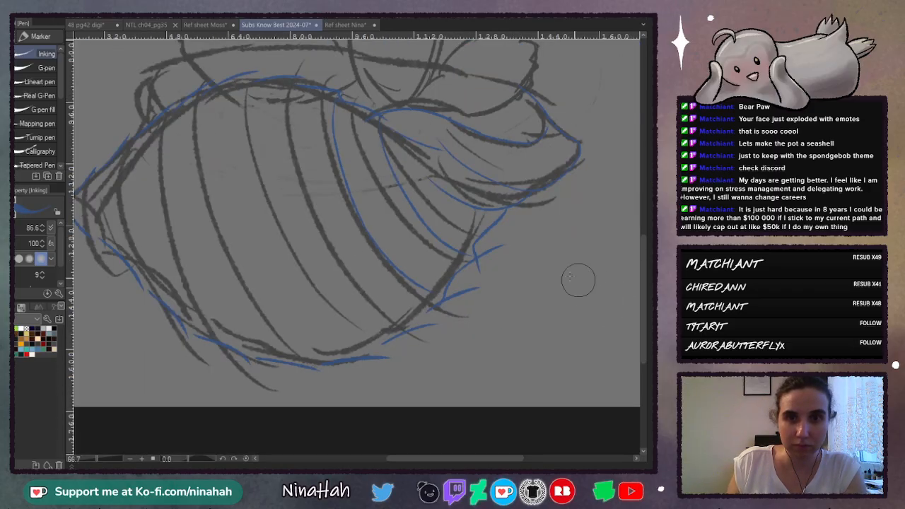
mouse_move(296, 79)
left_mouse_down()
mouse_move(357, 283)
mouse_move(430, 336)
left_mouse_up()
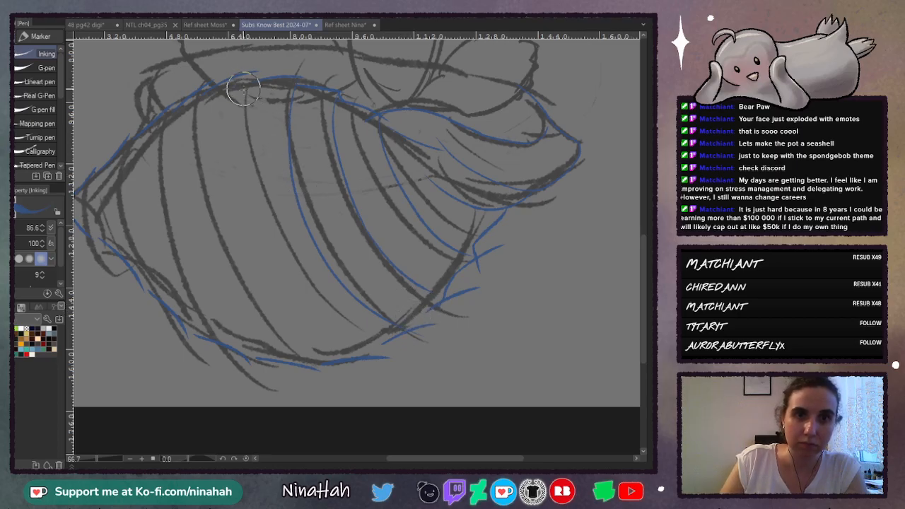
key("ctrl+z")
mouse_move(286, 81)
left_mouse_down()
mouse_move(323, 247)
mouse_move(353, 285)
left_mouse_up()
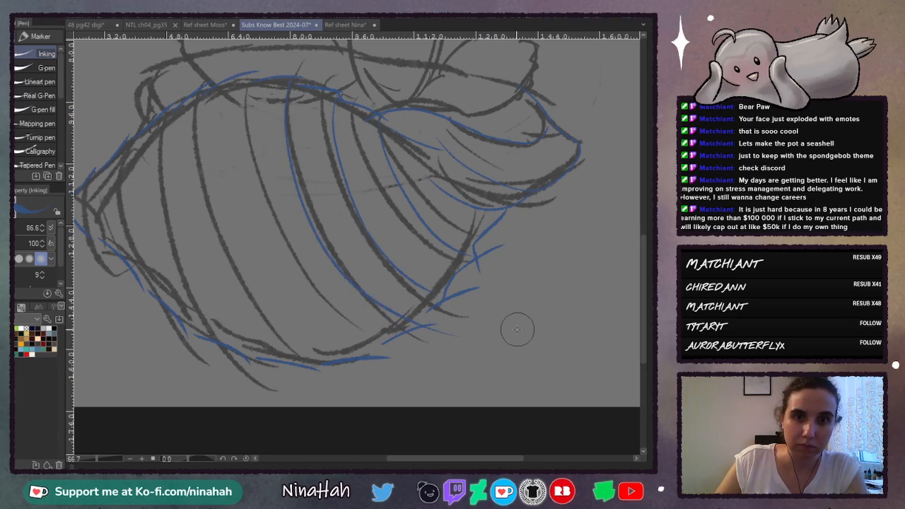
key("ctrl+z")
mouse_move(286, 83)
left_mouse_down()
mouse_move(282, 108)
mouse_move(355, 285)
left_mouse_up()
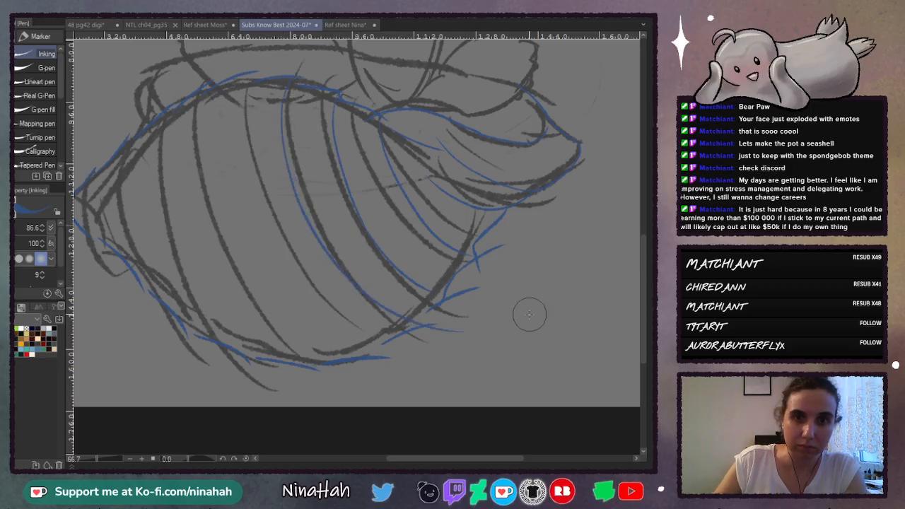
Step: Ink the fourth rib from the lip as a long curve sweeping past the shell's bottom outline
mouse_move(251, 80)
left_mouse_down()
mouse_move(302, 292)
mouse_move(364, 327)
left_mouse_up()
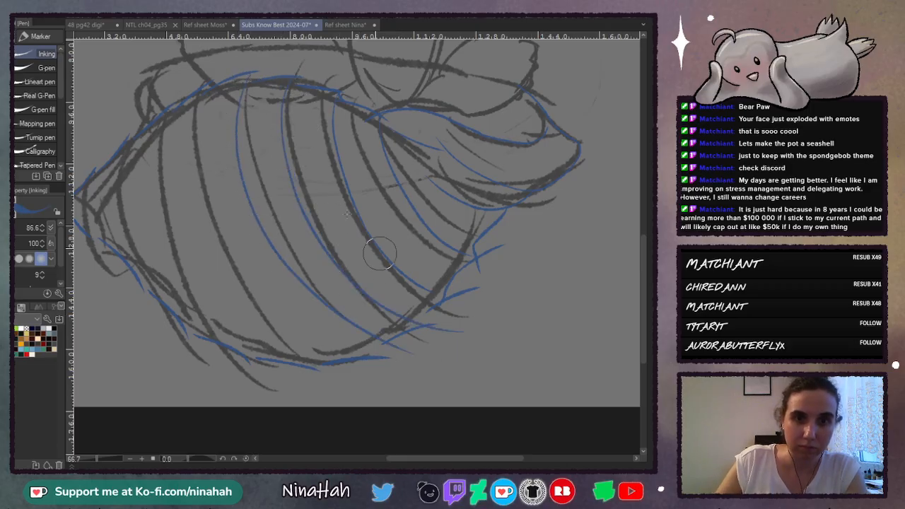
key("ctrl+z")
mouse_move(242, 77)
left_mouse_down()
mouse_move(273, 270)
mouse_move(401, 380)
left_mouse_up()
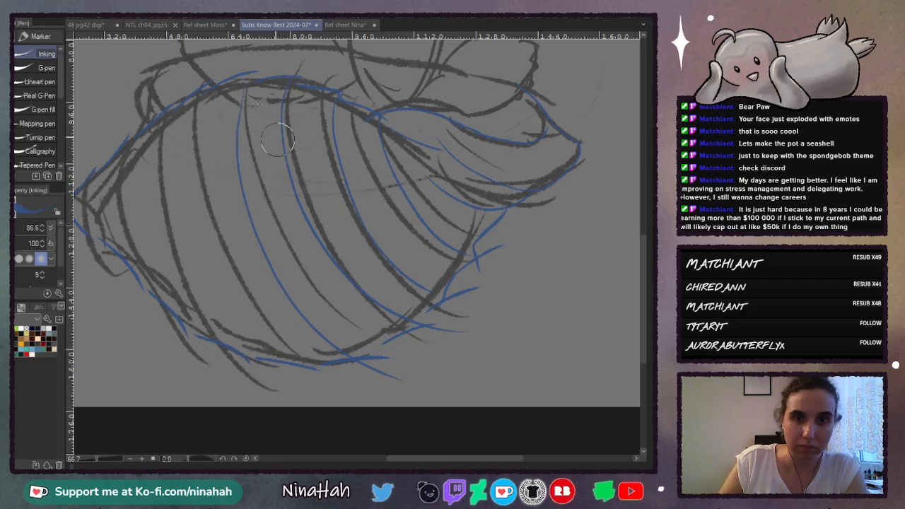
key("ctrl+z")
left_click_drag(244, 139, 446, 361)
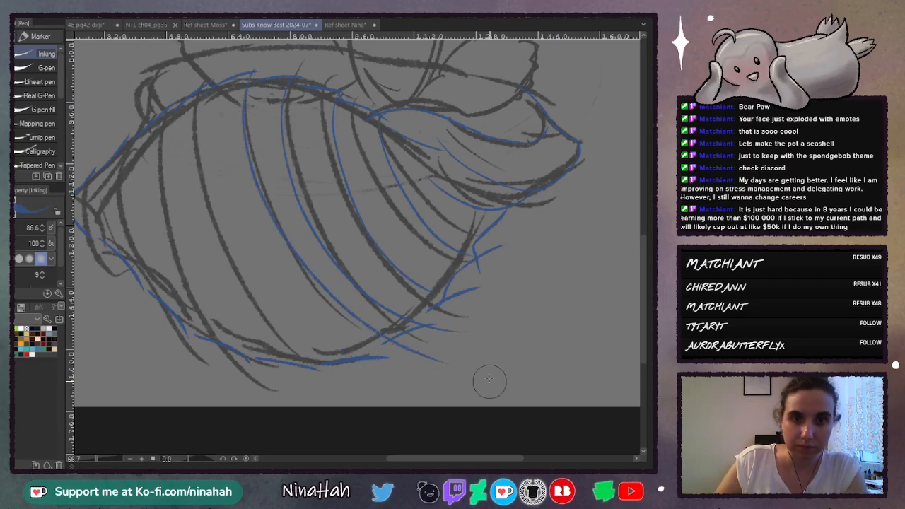
key("ctrl+z")
mouse_move(247, 162)
left_mouse_down()
mouse_move(331, 311)
mouse_move(432, 385)
left_mouse_up()
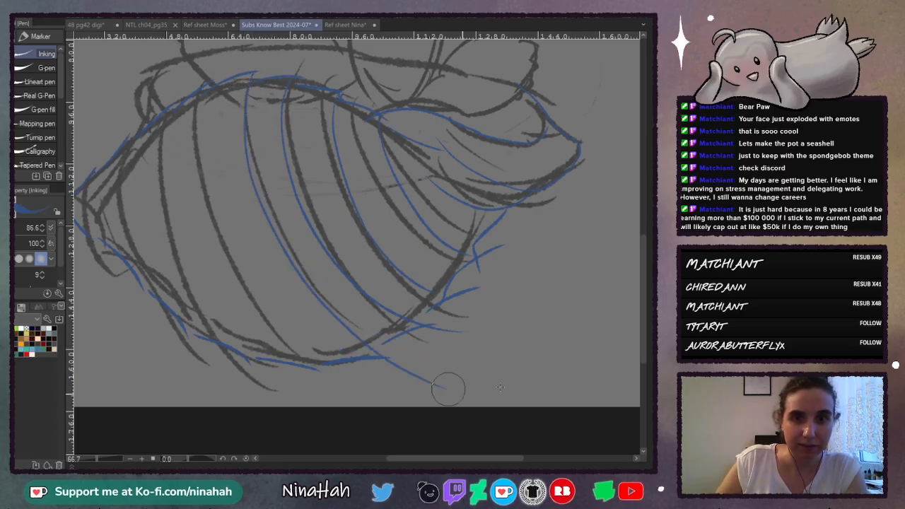
Step: Ink two more long ribs, the fifth and sixth from the lip, toward the shell's pointed end
mouse_move(206, 86)
left_mouse_down()
mouse_move(200, 145)
mouse_move(276, 291)
mouse_move(396, 389)
left_mouse_up()
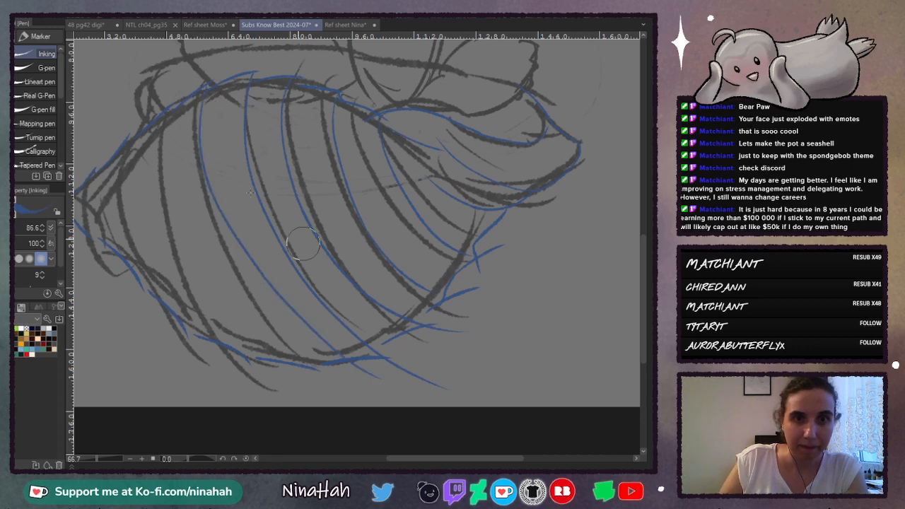
key("ctrl+z")
mouse_move(206, 84)
left_mouse_down()
mouse_move(196, 166)
mouse_move(282, 322)
mouse_move(415, 387)
left_mouse_up()
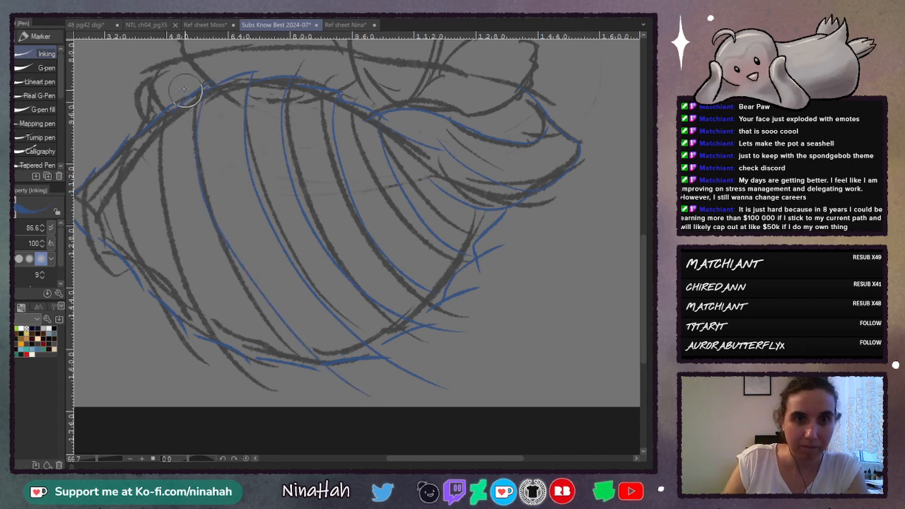
mouse_move(173, 106)
left_mouse_down()
mouse_move(166, 161)
mouse_move(241, 343)
left_mouse_up()
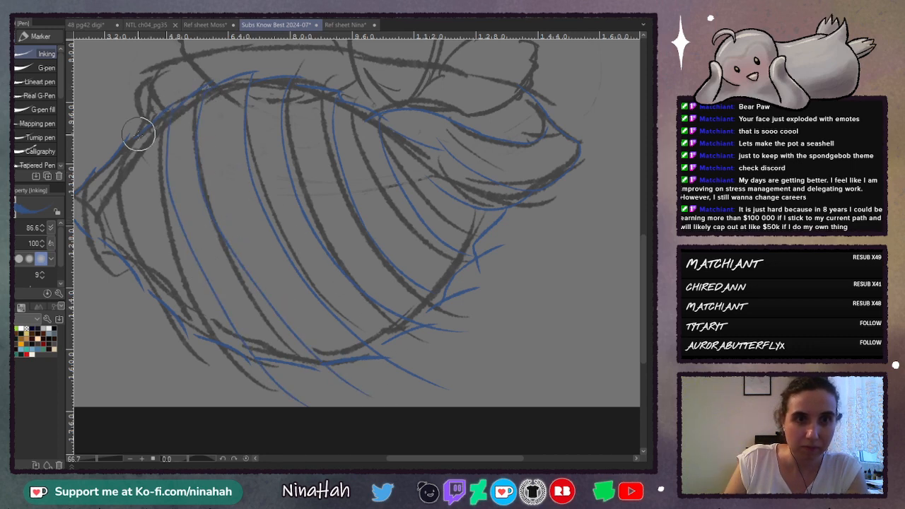
Step: Ink the remaining ribs at the shell's pointed end, running from the top outline to the lower edge
mouse_move(134, 136)
left_mouse_down()
mouse_move(139, 186)
mouse_move(241, 366)
left_mouse_up()
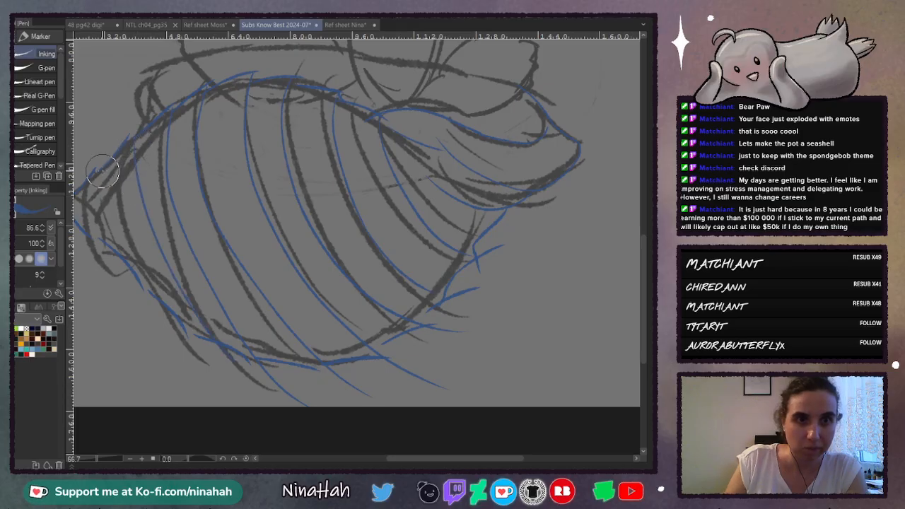
mouse_move(101, 179)
left_mouse_down()
mouse_move(170, 312)
mouse_move(234, 344)
left_mouse_up()
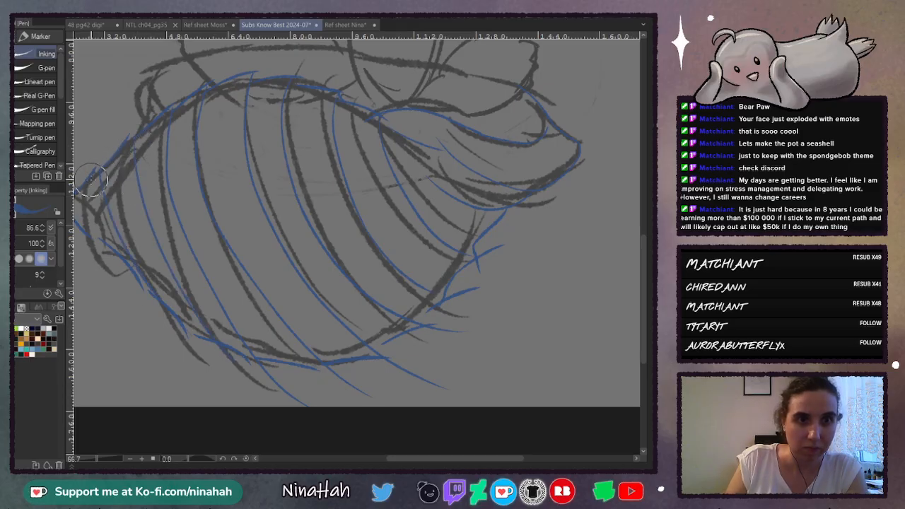
left_click_drag(455, 458, 436, 458)
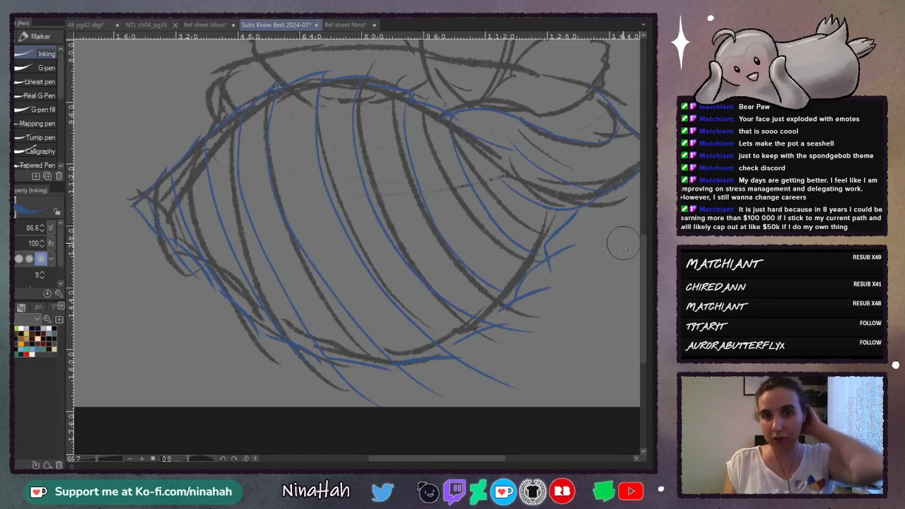
Step: Ink small notches along the shell's top edge, joining the scalloped outline to the ribs as far as the pointed end
key("ctrl+plus")
key("ctrl+plus")
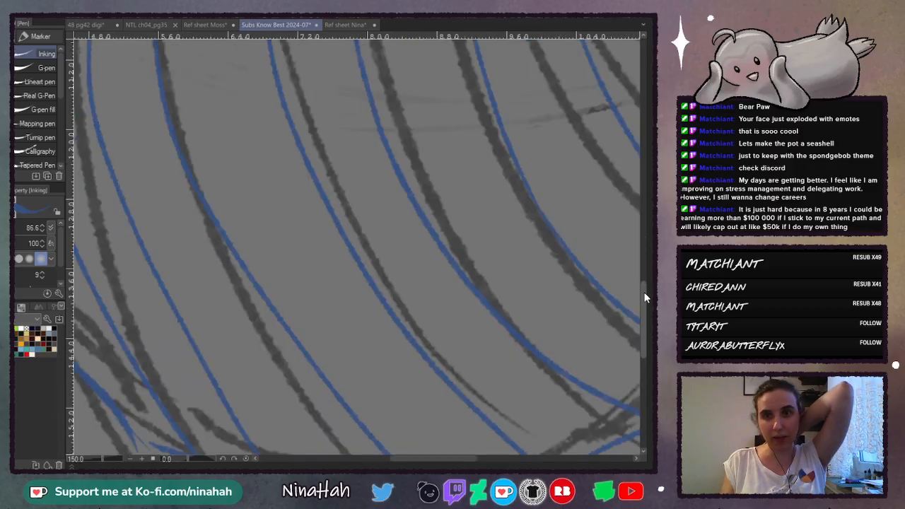
left_click_drag(644, 298, 646, 240)
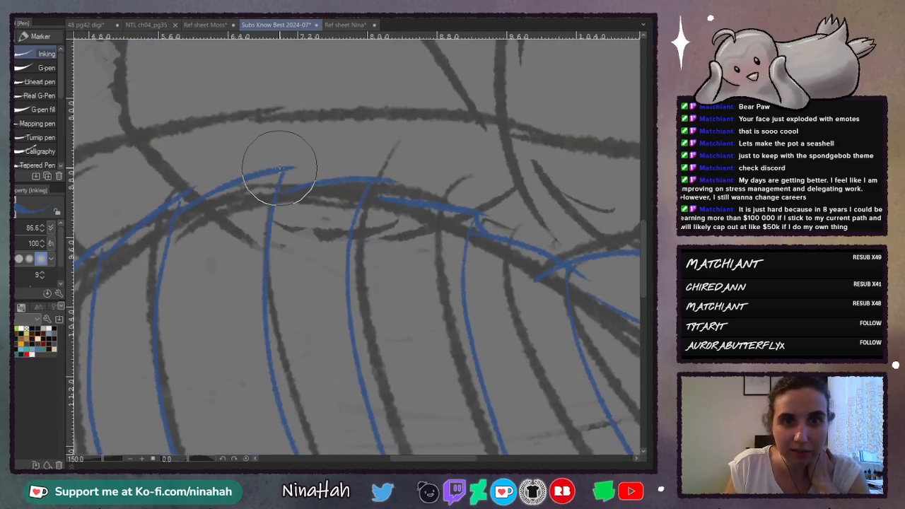
mouse_move(279, 168)
left_mouse_down()
mouse_move(384, 188)
mouse_move(365, 167)
mouse_move(467, 210)
left_mouse_up()
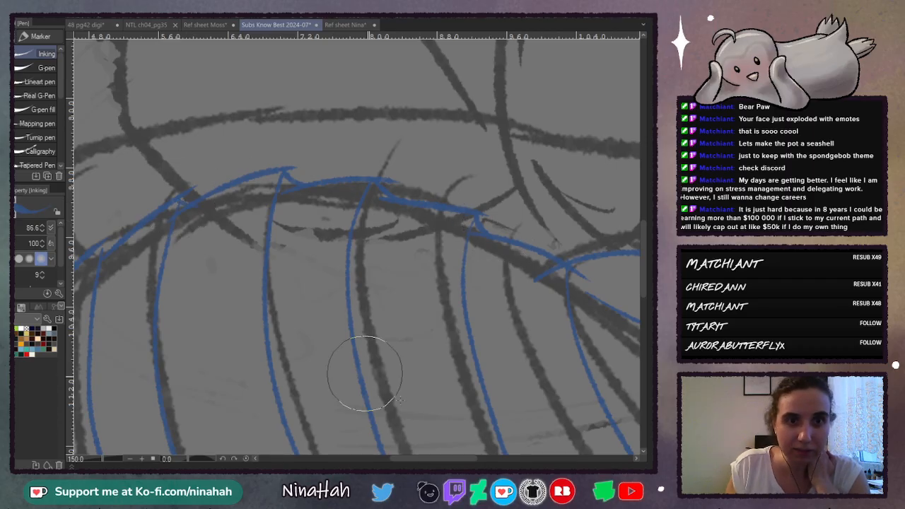
left_click_drag(467, 458, 435, 457)
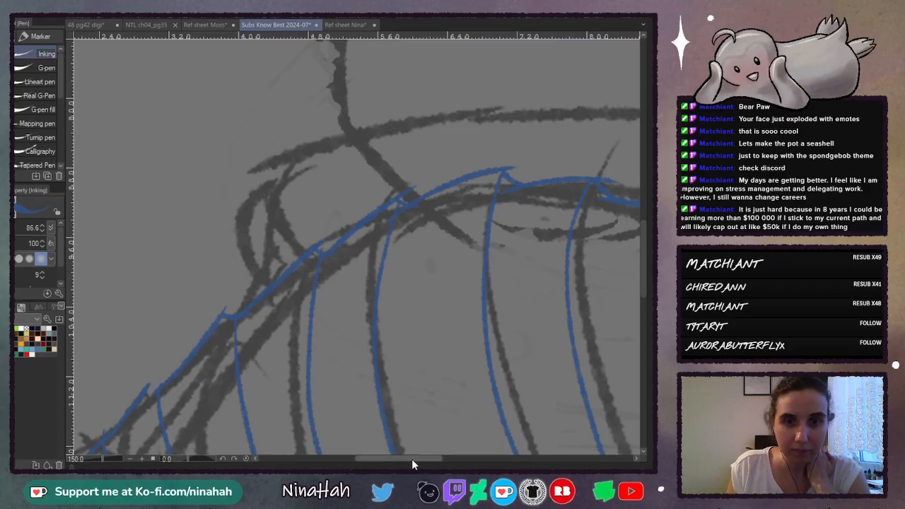
left_click_drag(411, 459, 389, 463)
left_click_drag(641, 236, 643, 275)
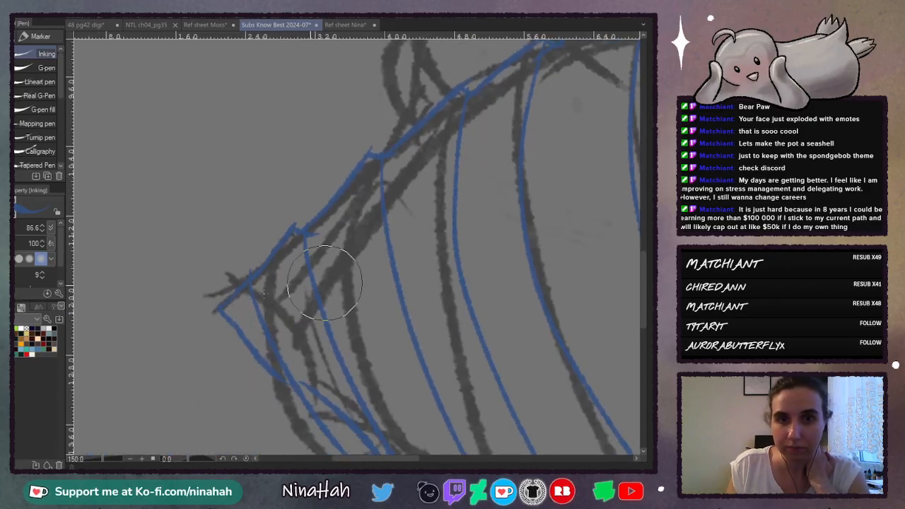
Step: Close the gaps in the shell's lower scalloped outline with short strokes where the ribs meet it
left_click_drag(644, 276, 646, 291)
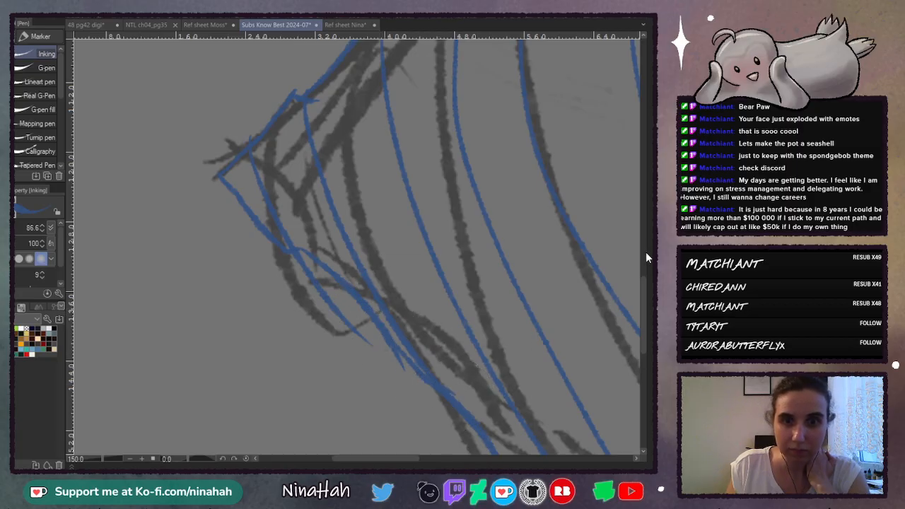
left_click_drag(642, 287, 647, 322)
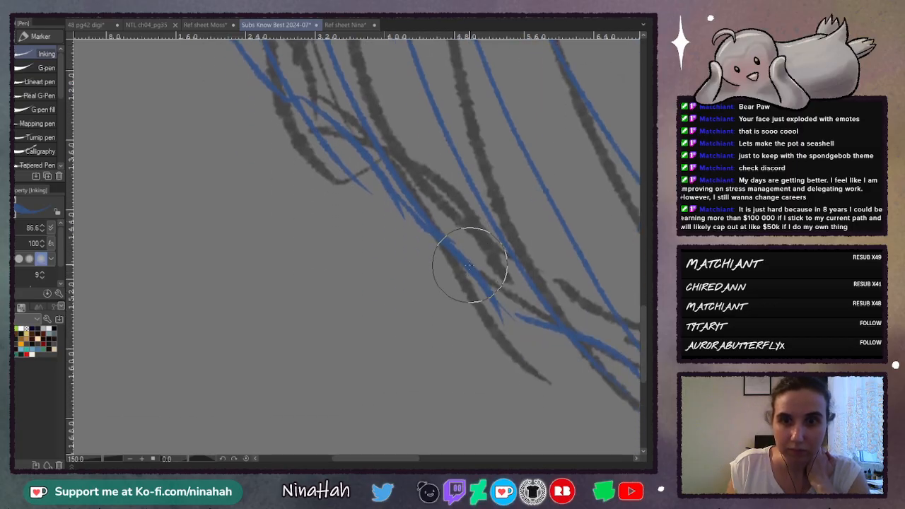
key("ctrl+z")
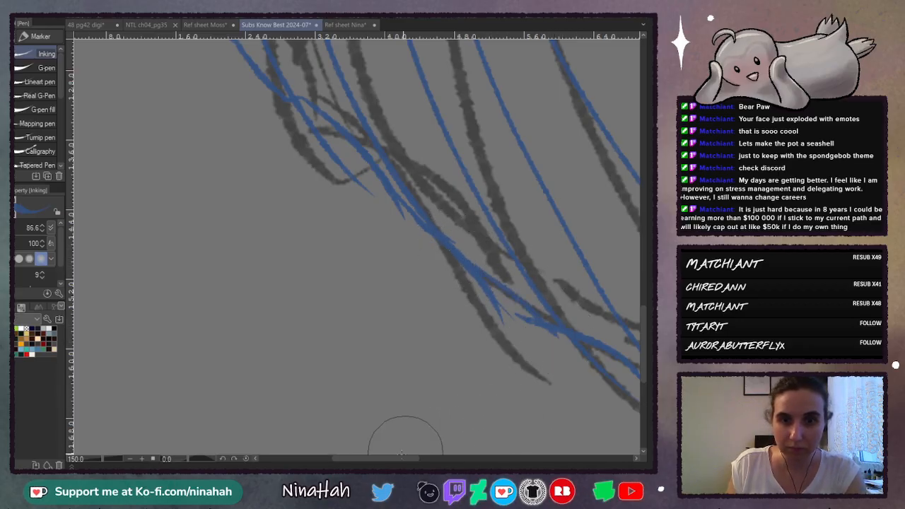
left_click_drag(398, 460, 439, 459)
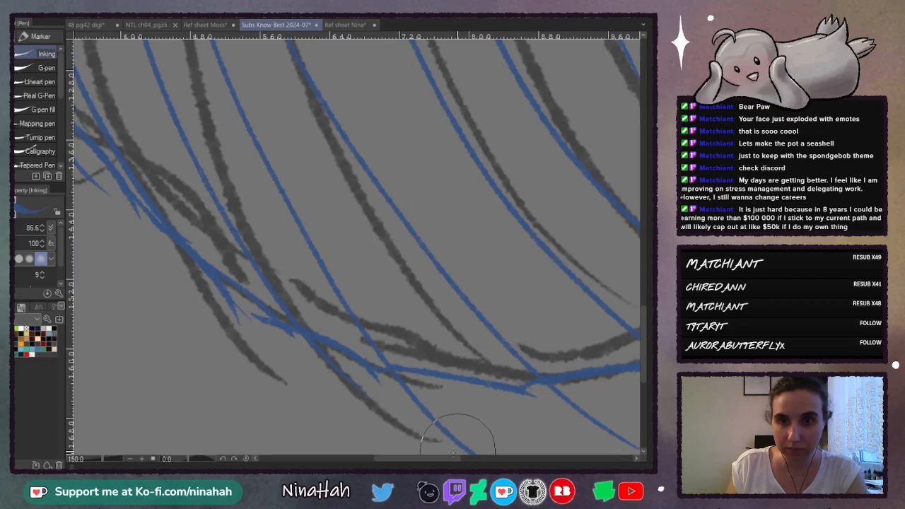
left_click_drag(437, 460, 480, 459)
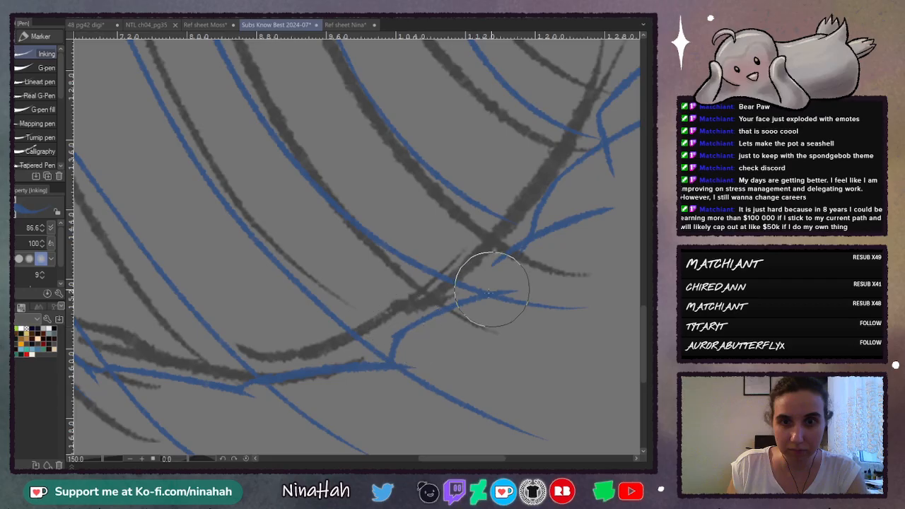
mouse_move(482, 297)
left_mouse_down()
mouse_move(506, 256)
mouse_move(476, 313)
left_mouse_up()
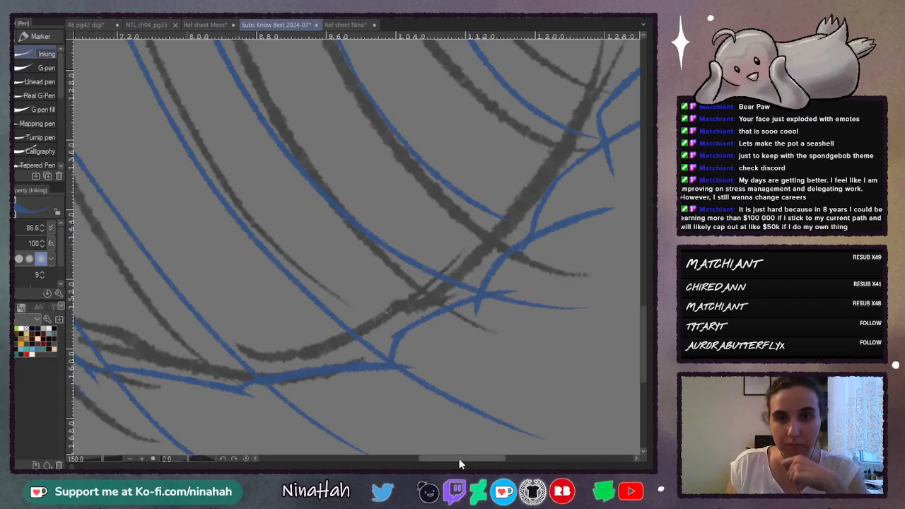
Step: Ink the rounded back rim above the shell's pointed end as two curves, an outer edge and an inner edge
left_click_drag(460, 459, 512, 467)
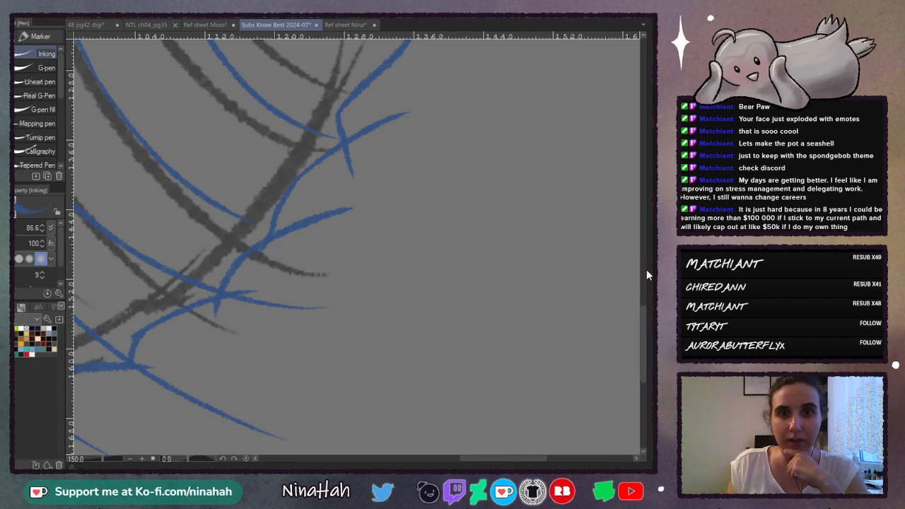
left_click_drag(645, 319, 642, 265)
left_click_drag(645, 243, 645, 226)
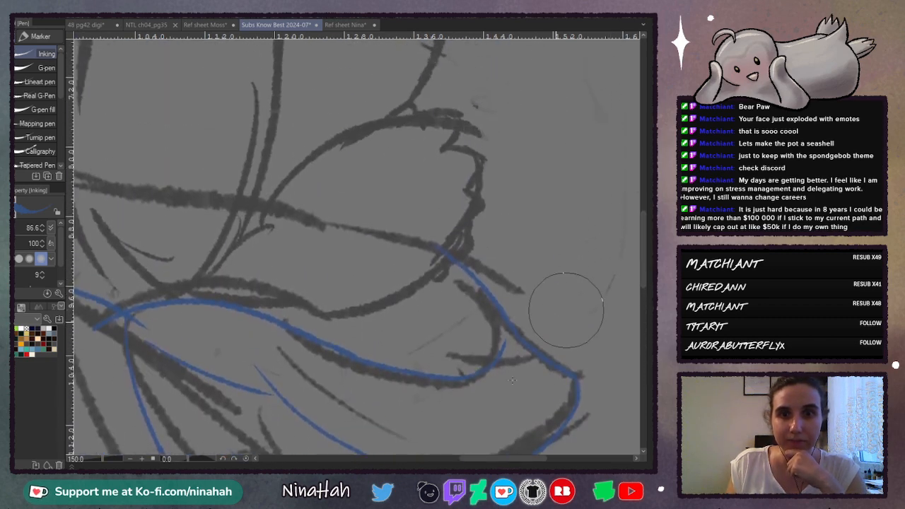
left_click_drag(492, 459, 383, 459)
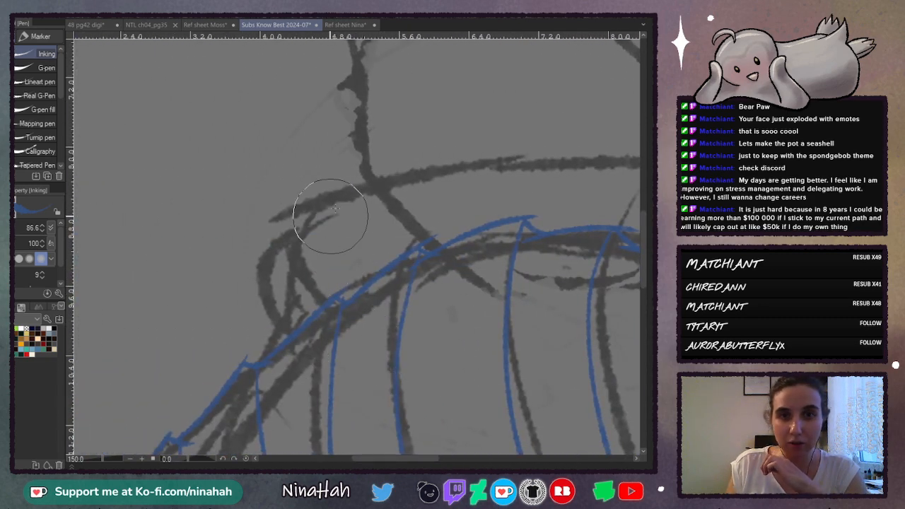
left_click_drag(345, 180, 346, 208)
key("ctrl+z")
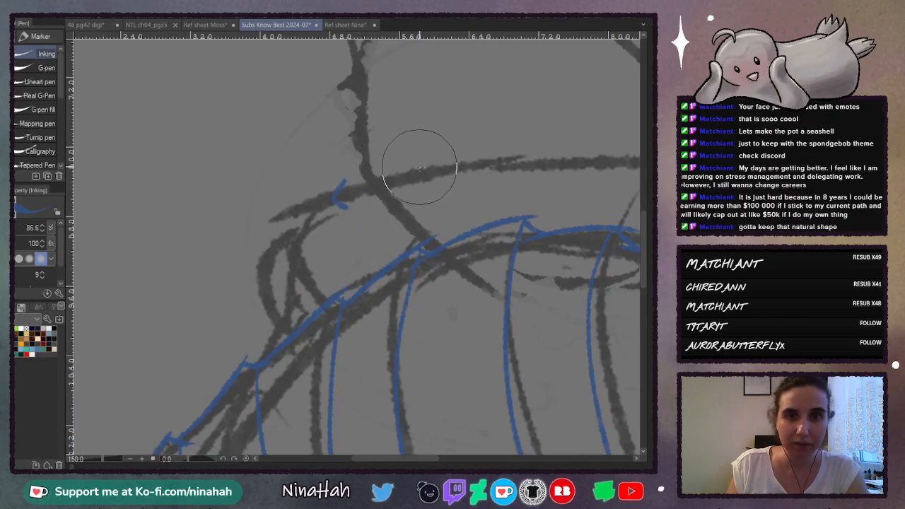
mouse_move(415, 168)
left_mouse_down()
mouse_move(338, 184)
mouse_move(266, 232)
mouse_move(252, 262)
mouse_move(271, 321)
left_mouse_up()
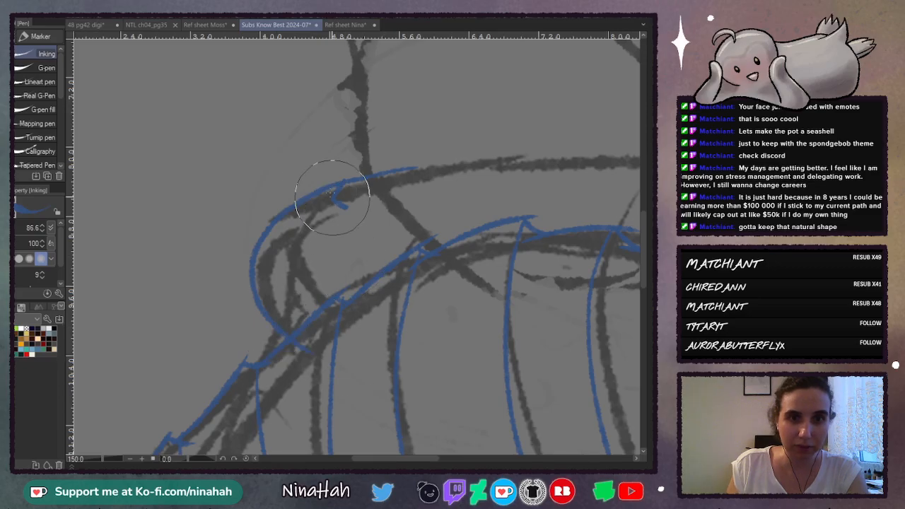
mouse_move(333, 196)
left_mouse_down()
mouse_move(304, 207)
mouse_move(287, 247)
mouse_move(322, 304)
left_mouse_up()
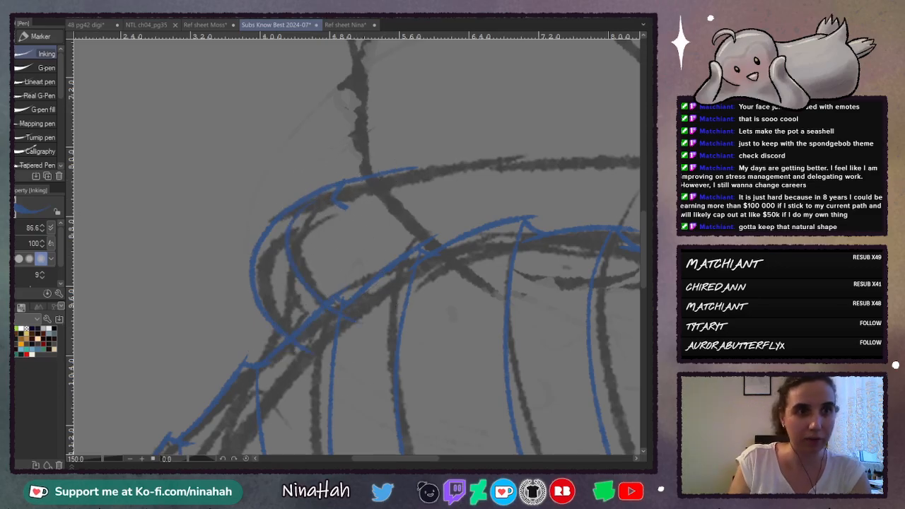
Step: Delete the stray short vector stroke beside the shell's back rim
key("o")
left_click(343, 206)
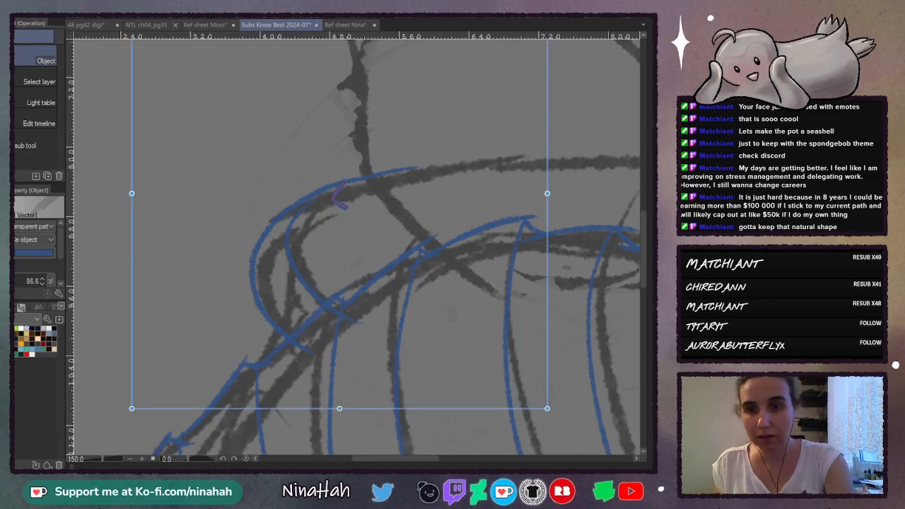
key("Delete")
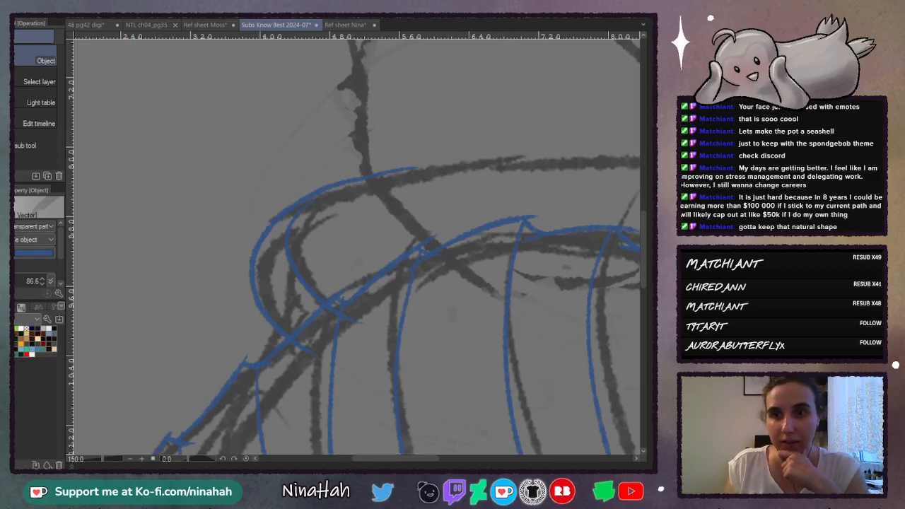
Step: Ink a cluster of small, rounded, overlapping pebbles inside the back rim, filling the shell's opening down to its top edge
key("p")
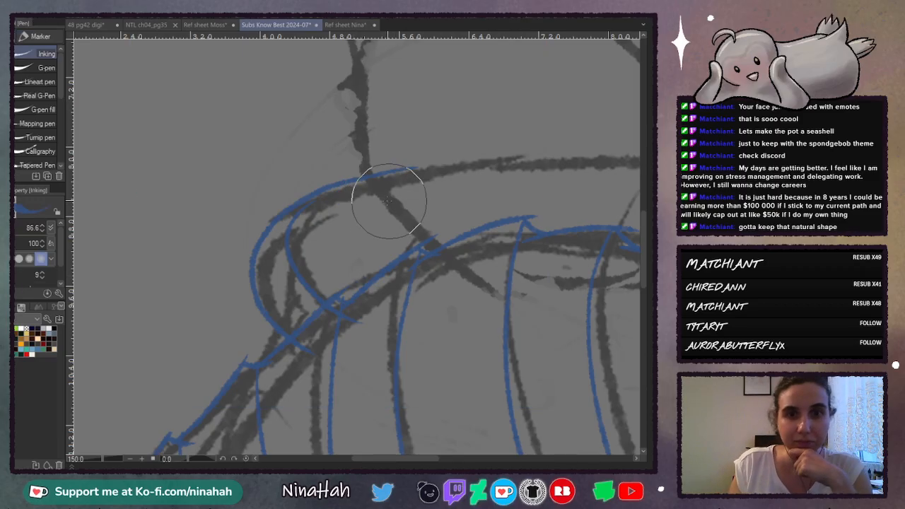
mouse_move(644, 240)
left_mouse_down()
mouse_move(648, 357)
mouse_move(644, 243)
left_mouse_up()
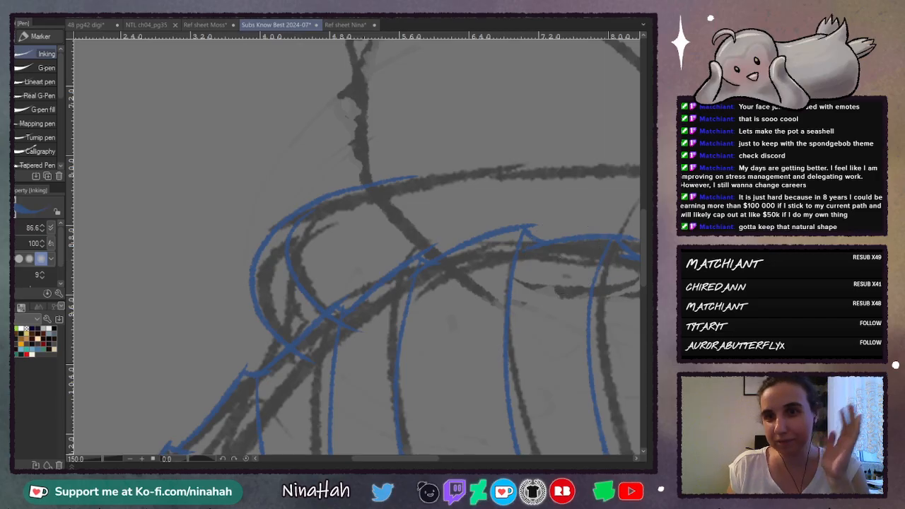
key("ctrl+plus")
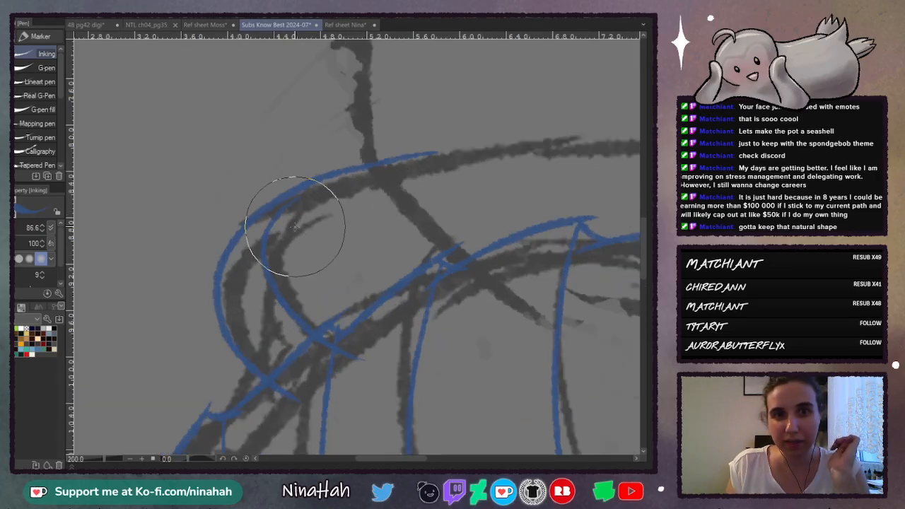
mouse_move(318, 223)
left_mouse_down()
mouse_move(345, 199)
mouse_move(349, 219)
mouse_move(336, 229)
mouse_move(354, 189)
mouse_move(345, 196)
mouse_move(392, 193)
mouse_move(383, 207)
mouse_move(353, 205)
mouse_move(382, 207)
mouse_move(380, 226)
mouse_move(353, 229)
mouse_move(349, 221)
mouse_move(410, 212)
mouse_move(395, 195)
mouse_move(393, 232)
left_mouse_up()
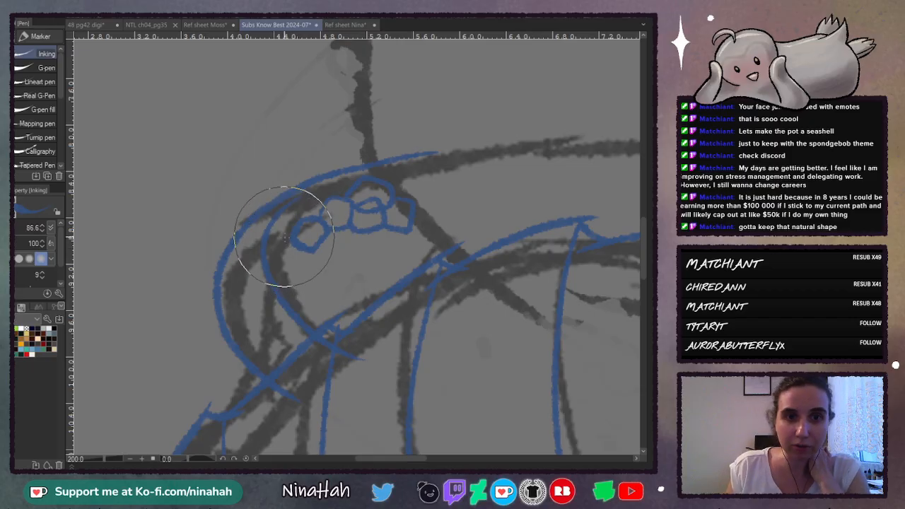
mouse_move(287, 245)
left_mouse_down()
mouse_move(296, 273)
mouse_move(303, 243)
mouse_move(310, 265)
mouse_move(309, 237)
left_mouse_up()
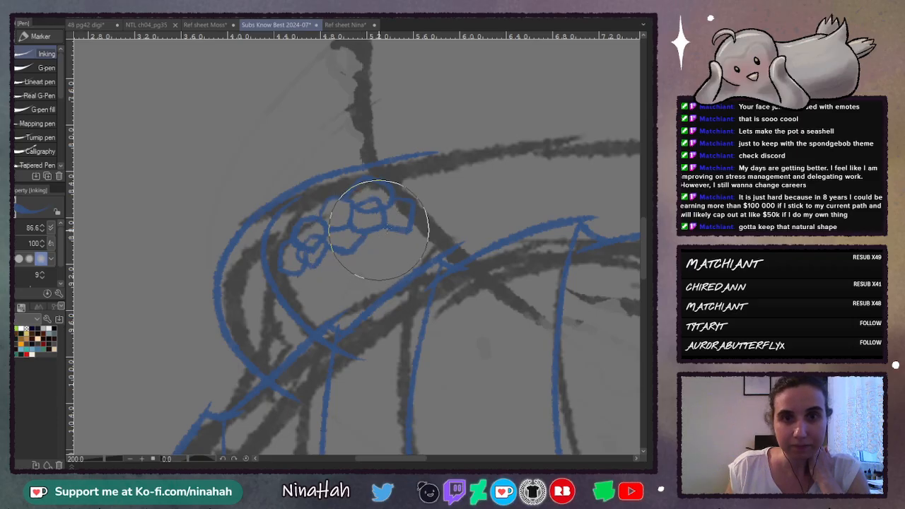
mouse_move(378, 230)
left_mouse_down()
mouse_move(438, 218)
mouse_move(436, 250)
mouse_move(412, 245)
mouse_move(410, 226)
mouse_move(416, 259)
mouse_move(443, 235)
mouse_move(464, 258)
mouse_move(439, 246)
mouse_move(440, 233)
mouse_move(427, 241)
mouse_move(425, 276)
mouse_move(367, 222)
mouse_move(355, 241)
mouse_move(376, 257)
mouse_move(389, 230)
mouse_move(373, 222)
mouse_move(362, 225)
mouse_move(396, 242)
mouse_move(390, 216)
mouse_move(382, 227)
mouse_move(407, 251)
mouse_move(393, 216)
left_mouse_up()
mouse_move(287, 278)
left_mouse_down()
mouse_move(292, 303)
mouse_move(318, 306)
left_mouse_up()
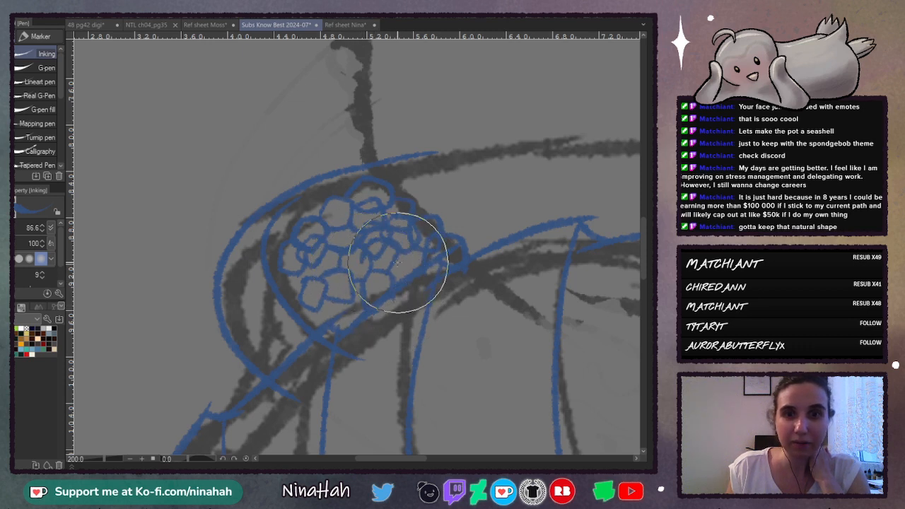
mouse_move(335, 288)
left_mouse_down()
mouse_move(342, 296)
mouse_move(360, 292)
mouse_move(337, 316)
left_mouse_up()
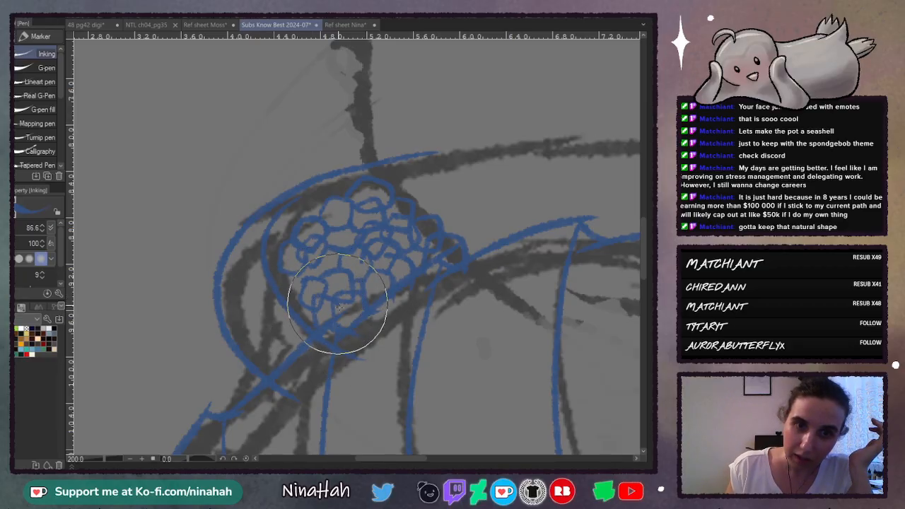
mouse_move(287, 264)
left_mouse_down()
mouse_move(286, 287)
mouse_move(312, 302)
left_mouse_up()
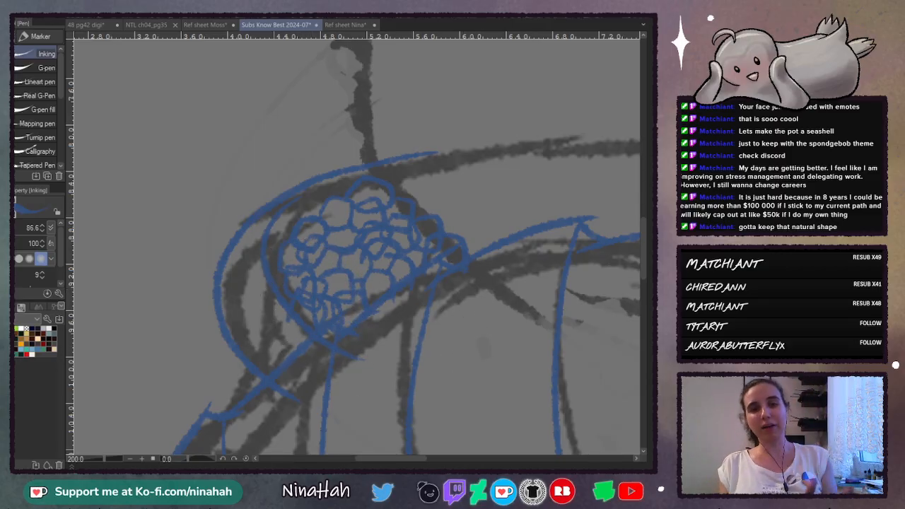
mouse_move(372, 458)
left_mouse_down()
mouse_move(495, 458)
mouse_move(393, 454)
mouse_move(408, 458)
mouse_move(386, 465)
left_mouse_up()
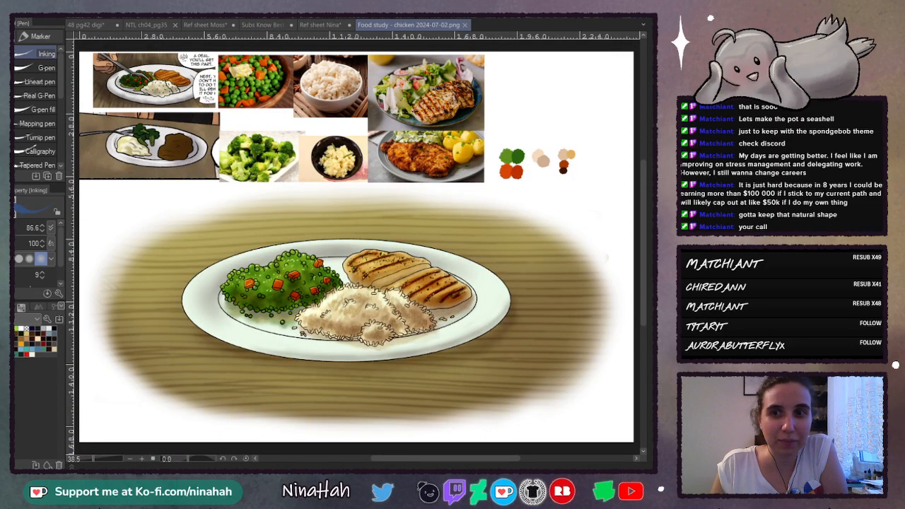
Step: Examine close up how the peas, carrots and rice are inked and painted in Food study - chicken 2024-07-02.png
key("ctrl+plus")
key("ctrl+plus")
key("ctrl+plus")
key("ctrl+plus")
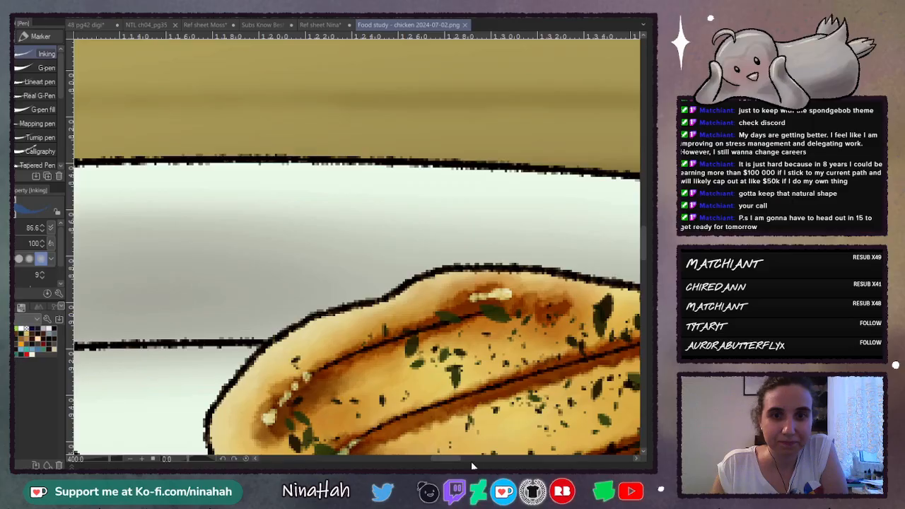
left_click_drag(469, 459, 400, 458)
left_click_drag(644, 250, 646, 278)
key("ctrl+minus")
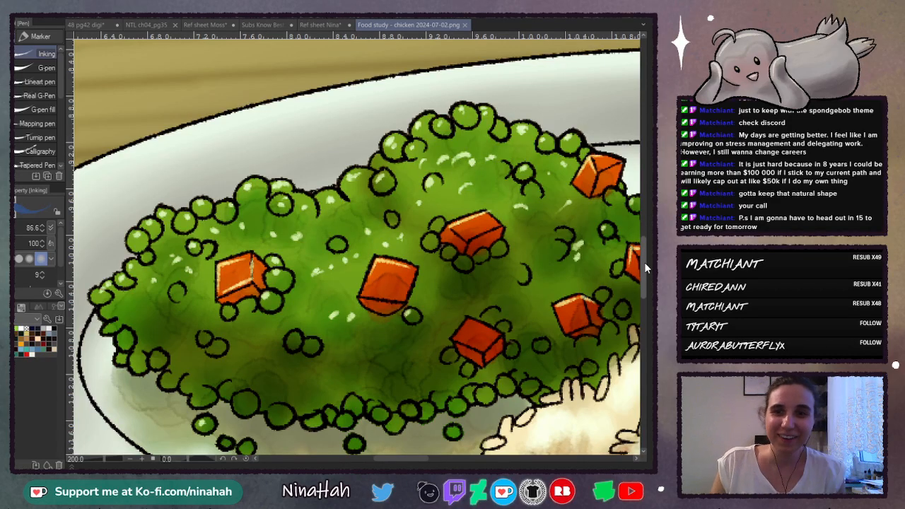
scroll(643, 263, "down", 3)
scroll(648, 272, "down", 2)
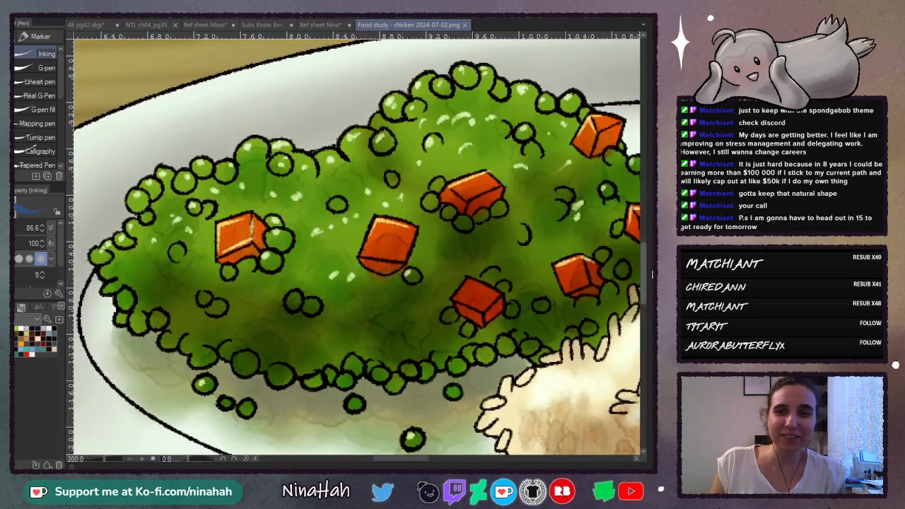
scroll(353, 248, "down", 7)
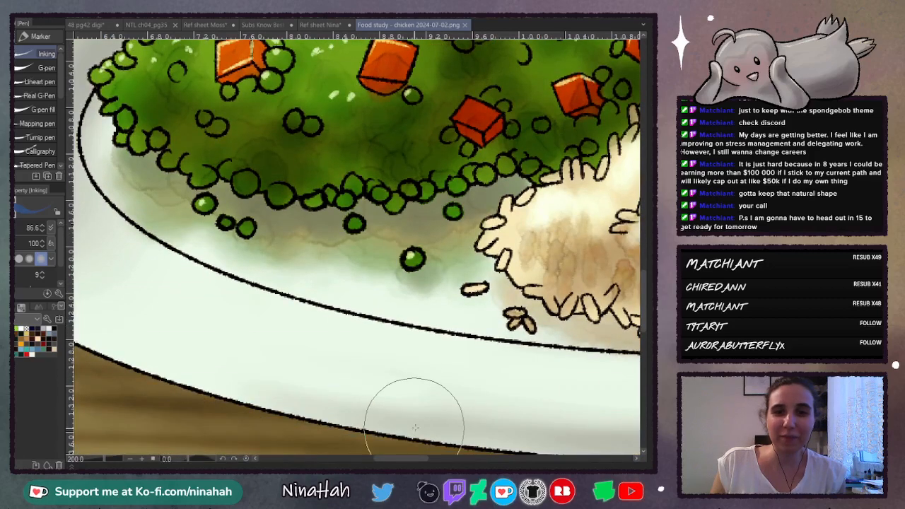
Step: Look over the rice in Food study - chicken 2024-07-02.png, then close it and return to the Subs Know Best canvas
left_click_drag(417, 459, 468, 459)
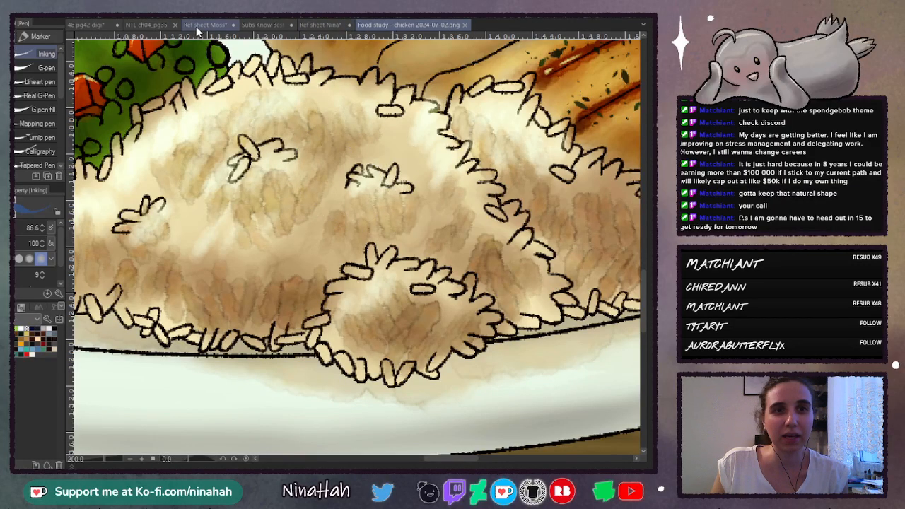
left_click(258, 25)
left_click(432, 24)
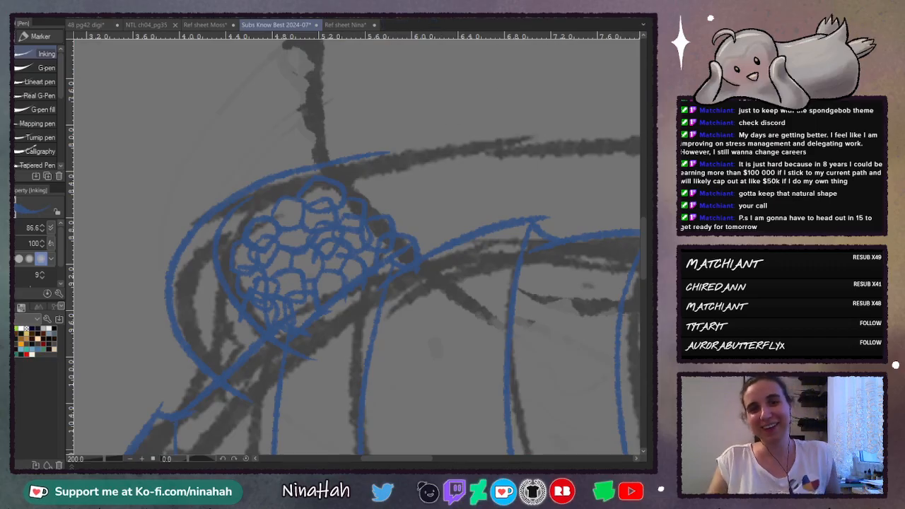
Step: Ink two small adjoining pebbles between the central and right leaf bases, and a single pebble under the small right leaf's outer end
mouse_move(407, 458)
left_mouse_down()
mouse_move(496, 467)
mouse_move(488, 467)
left_mouse_up()
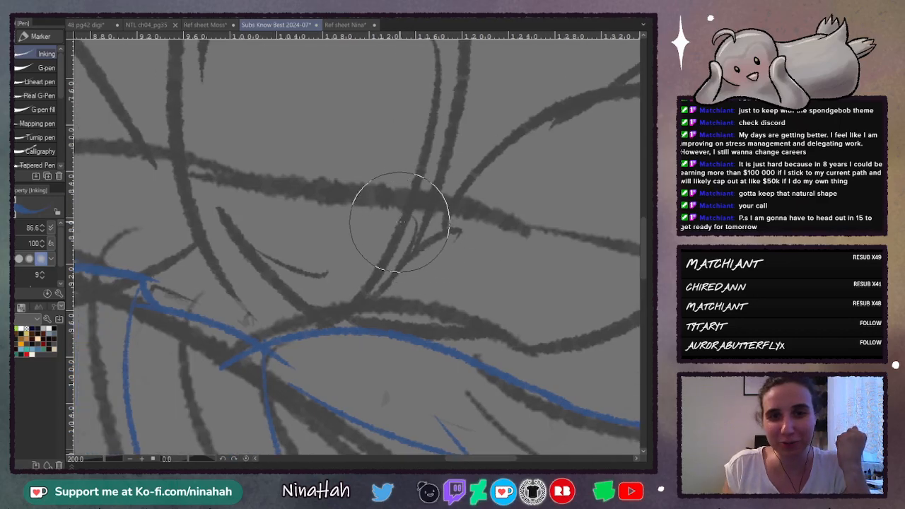
mouse_move(401, 217)
left_mouse_down()
mouse_move(424, 220)
mouse_move(424, 246)
mouse_move(400, 249)
mouse_move(401, 218)
mouse_move(421, 234)
mouse_move(436, 223)
mouse_move(453, 243)
mouse_move(414, 242)
left_mouse_up()
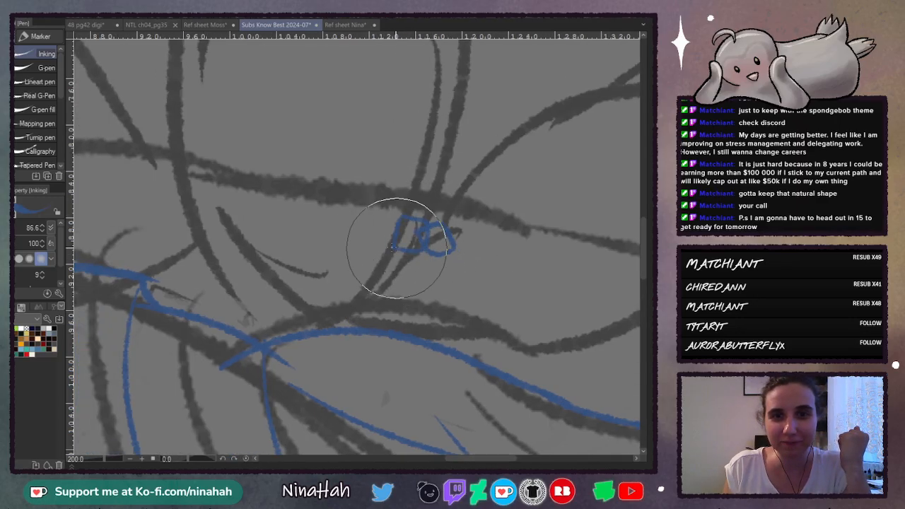
left_click_drag(451, 460, 482, 460)
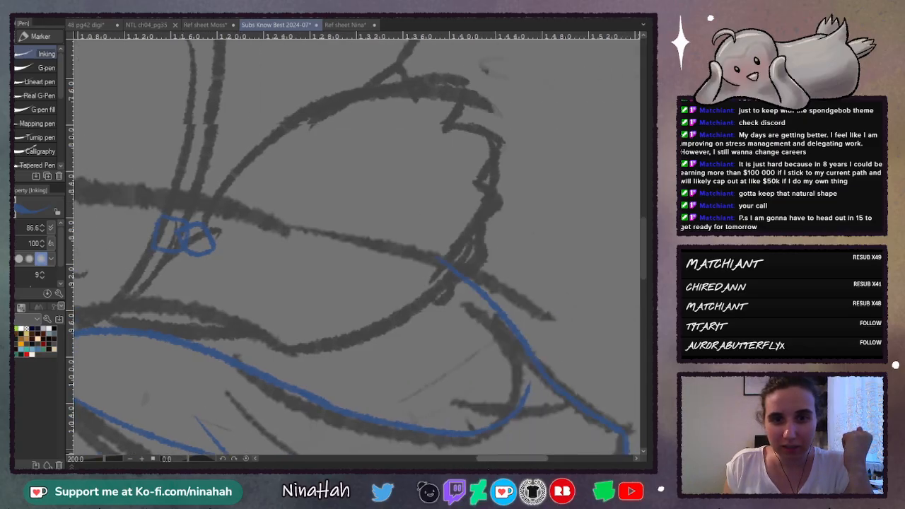
left_click_drag(644, 237, 644, 253)
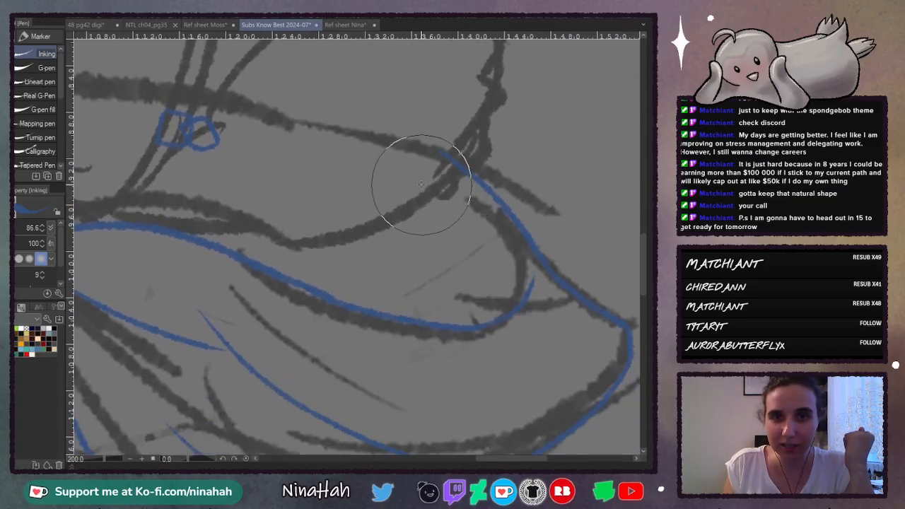
mouse_move(414, 182)
left_mouse_down()
mouse_move(433, 216)
mouse_move(402, 210)
mouse_move(415, 178)
left_mouse_up()
Step: Ink a row of small, rounded, overlapping pebbles along the shell's front rim, running beneath the base of the tall central leaf
mouse_move(233, 219)
left_mouse_down()
mouse_move(238, 240)
mouse_move(221, 246)
mouse_move(264, 238)
mouse_move(265, 260)
mouse_move(260, 226)
mouse_move(291, 233)
mouse_move(283, 258)
mouse_move(264, 258)
mouse_move(315, 242)
mouse_move(312, 267)
mouse_move(277, 248)
left_mouse_up()
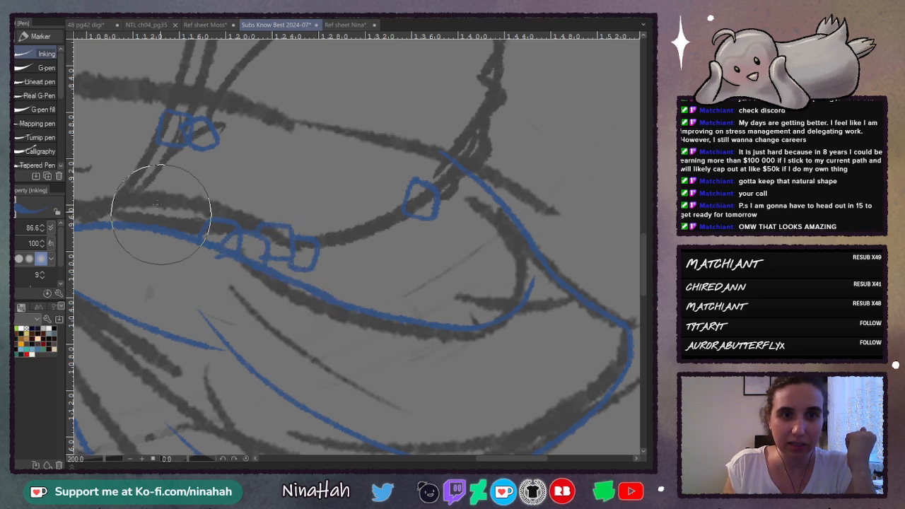
mouse_move(111, 211)
left_mouse_down()
mouse_move(91, 218)
mouse_move(95, 239)
left_mouse_up()
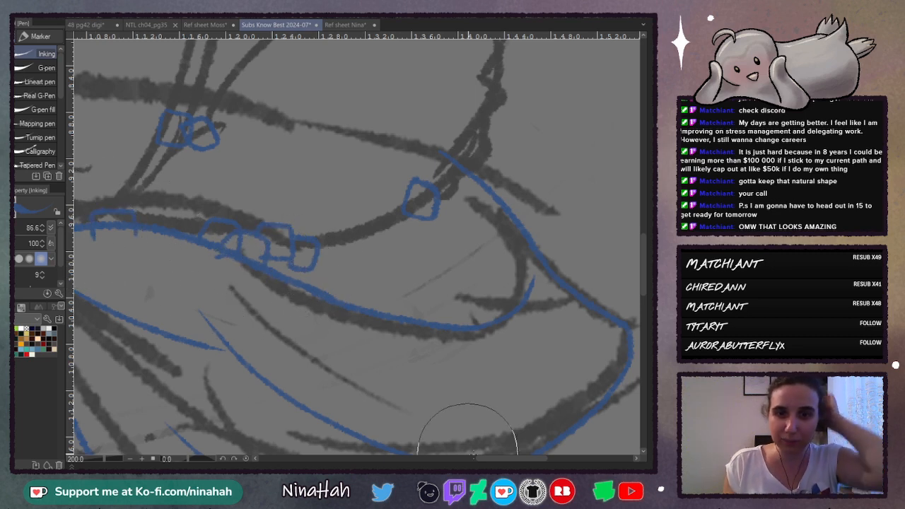
left_click_drag(482, 458, 457, 458)
mouse_move(304, 210)
left_mouse_down()
mouse_move(291, 202)
mouse_move(264, 226)
left_mouse_up()
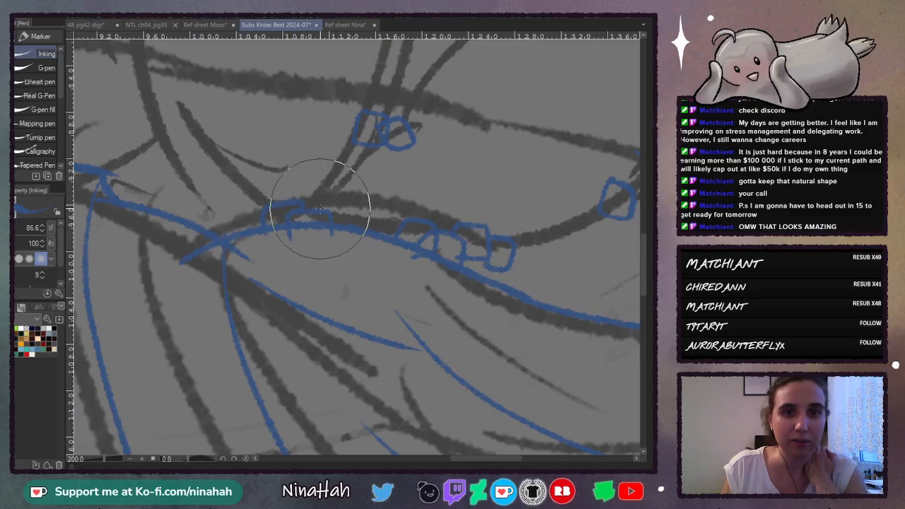
mouse_move(325, 209)
left_mouse_down()
mouse_move(359, 214)
mouse_move(359, 227)
left_mouse_up()
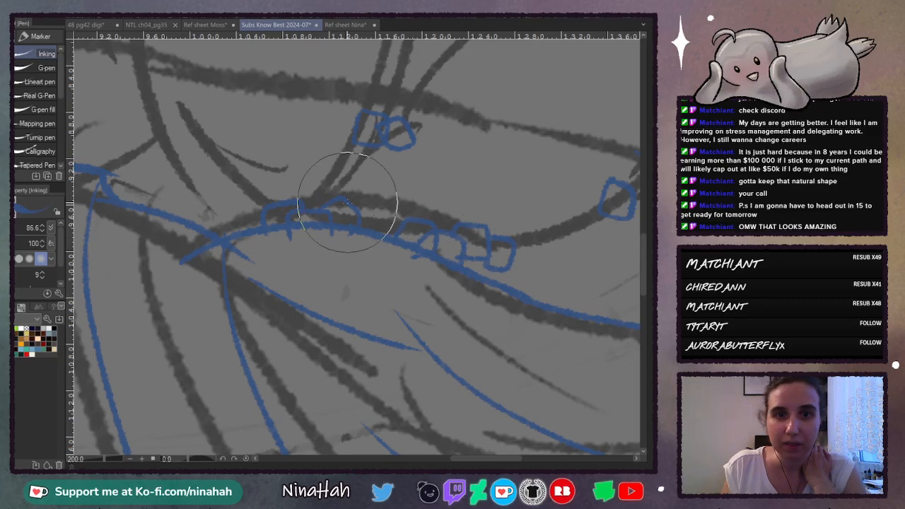
mouse_move(384, 222)
left_mouse_down()
mouse_move(398, 239)
mouse_move(407, 218)
mouse_move(387, 207)
left_mouse_up()
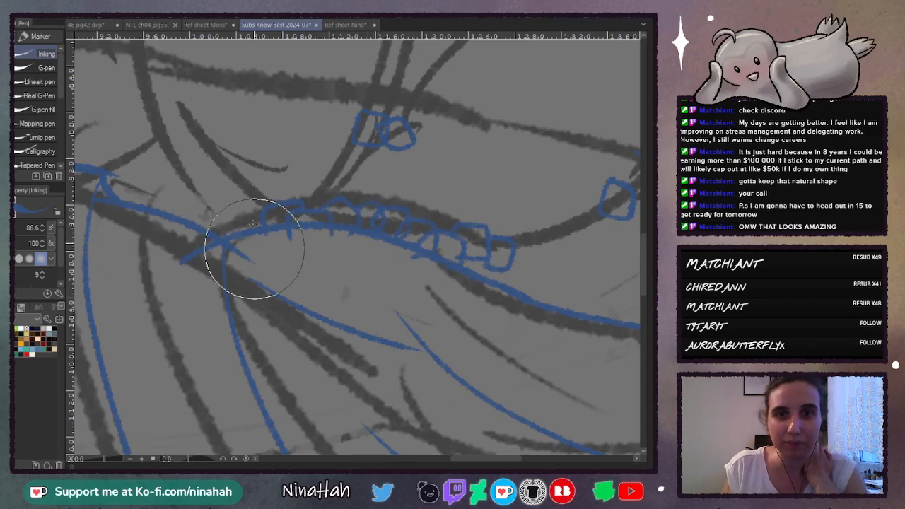
mouse_move(262, 205)
left_mouse_down()
mouse_move(238, 214)
mouse_move(246, 241)
mouse_move(227, 218)
mouse_move(237, 217)
mouse_move(220, 205)
mouse_move(200, 218)
left_mouse_up()
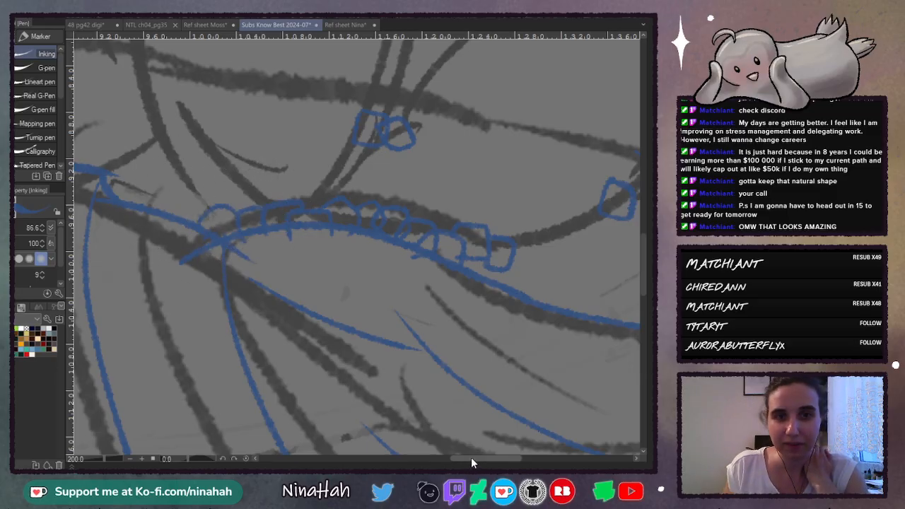
Step: Ink a heaped cluster of small pebbles beside the left base of the tall central leaf, down to the shell's rim
left_click_drag(471, 462, 441, 462)
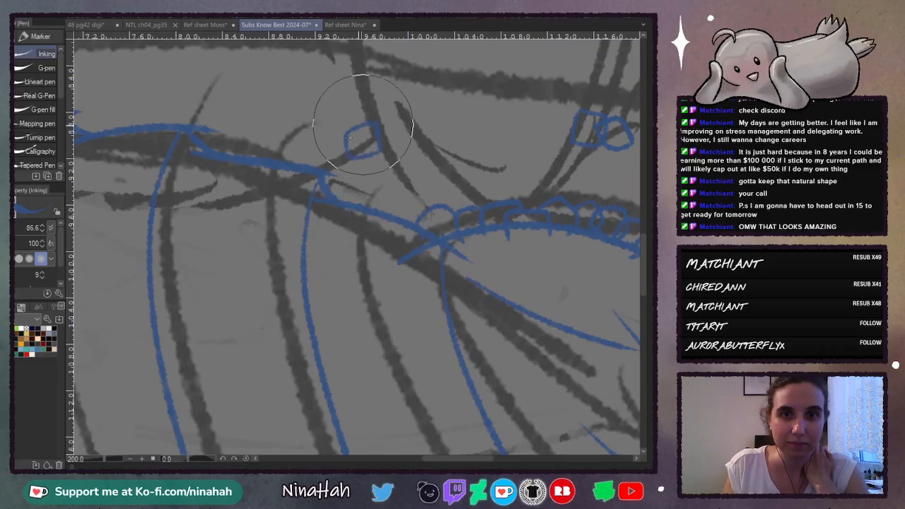
left_click_drag(375, 127, 350, 142)
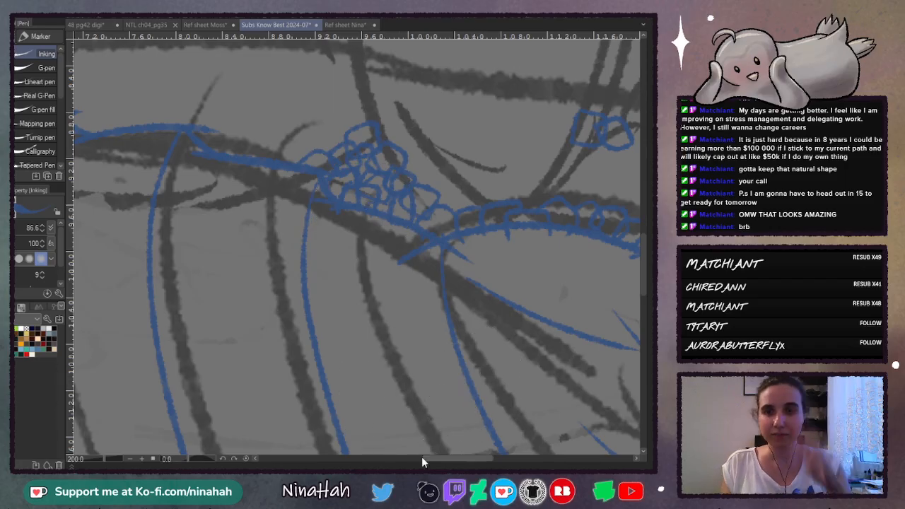
left_click_drag(441, 459, 508, 459)
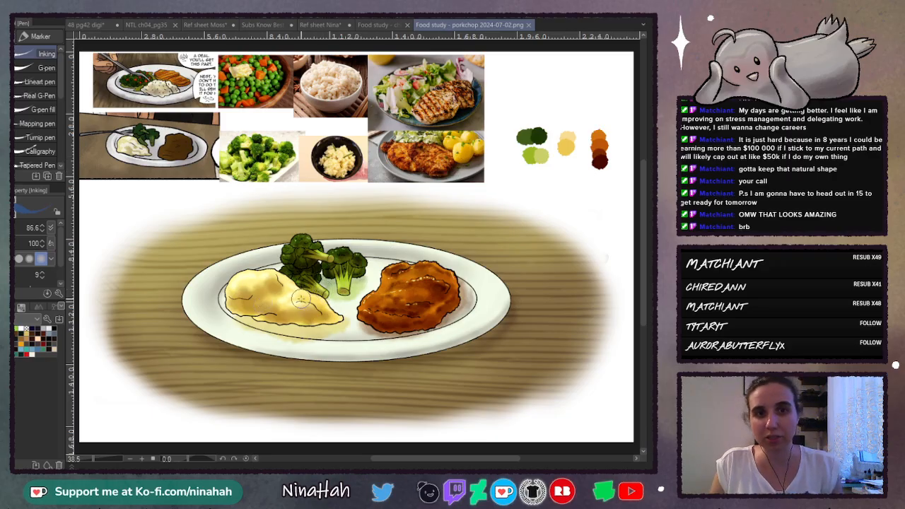
Step: Compare the finished chicken and porkchop food study paintings, then close them and return to the Subs Know Best canvas
left_click(385, 24)
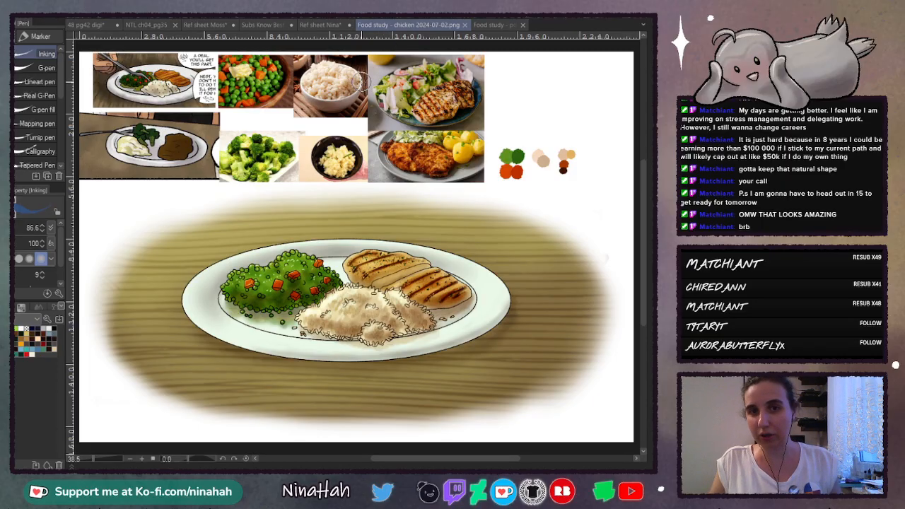
left_click(503, 26)
left_click(380, 28)
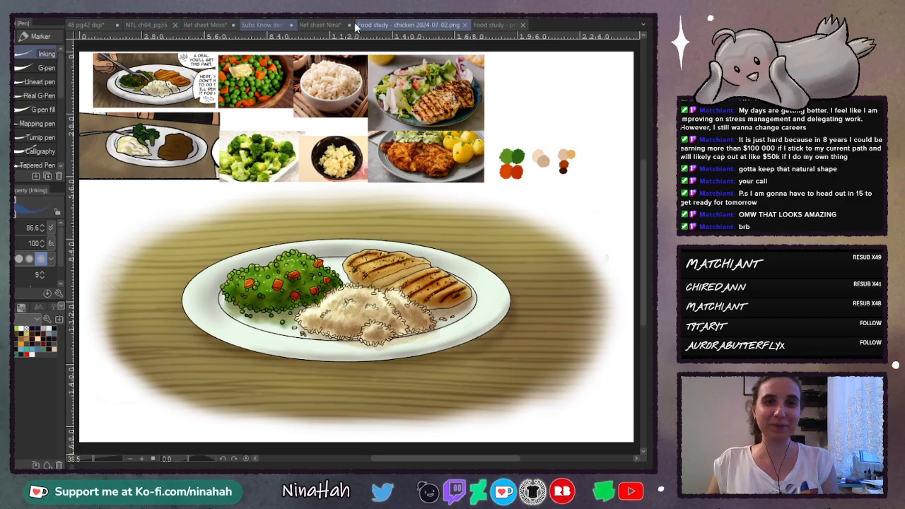
left_click(264, 26)
left_click(433, 25)
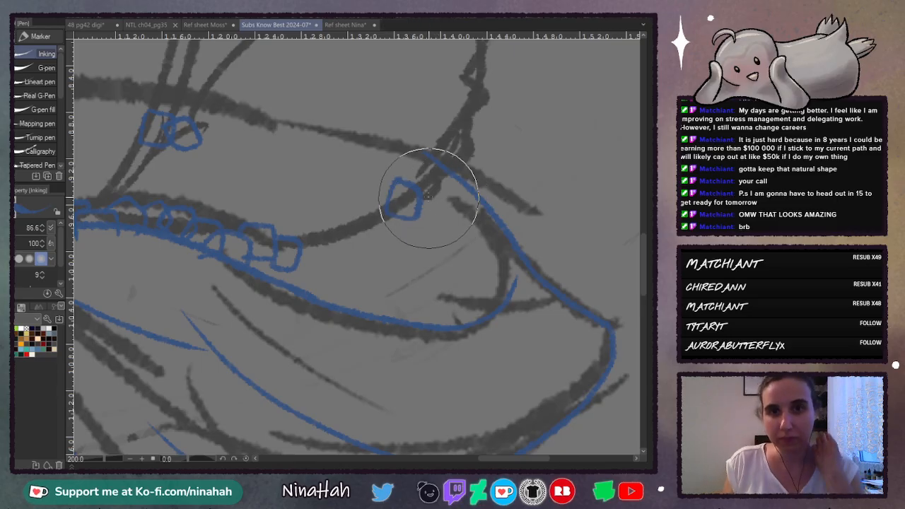
Step: Fill the right end of the shell's opening with small overlapping pebbles, joining them to the row along the front rim
mouse_move(422, 193)
left_mouse_down()
mouse_move(441, 214)
mouse_move(421, 215)
mouse_move(446, 221)
mouse_move(442, 210)
mouse_move(438, 231)
mouse_move(456, 212)
mouse_move(436, 206)
mouse_move(457, 229)
mouse_move(456, 219)
mouse_move(470, 222)
mouse_move(468, 243)
mouse_move(447, 235)
mouse_move(472, 257)
mouse_move(482, 235)
mouse_move(462, 233)
mouse_move(493, 247)
mouse_move(492, 275)
mouse_move(474, 247)
left_mouse_up()
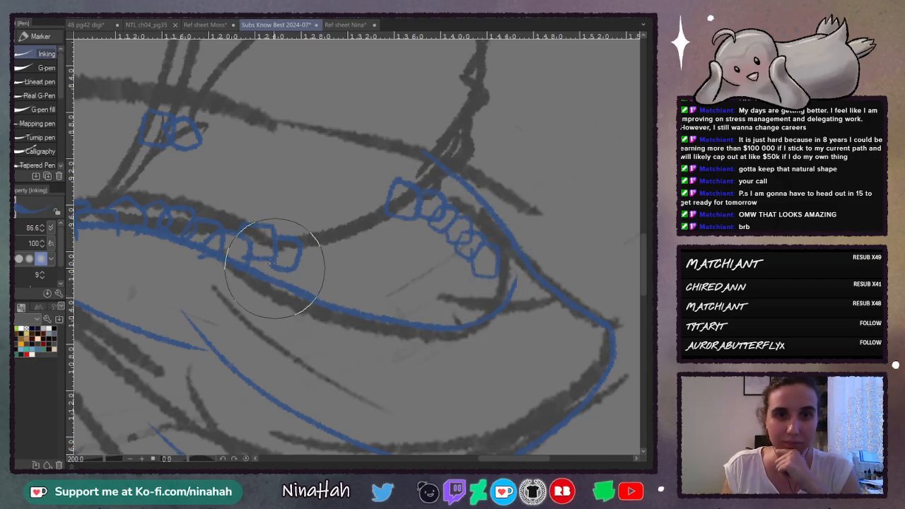
mouse_move(323, 293)
left_mouse_down()
mouse_move(339, 260)
mouse_move(322, 255)
mouse_move(341, 232)
mouse_move(313, 232)
mouse_move(371, 253)
mouse_move(373, 225)
mouse_move(334, 241)
mouse_move(368, 232)
mouse_move(403, 239)
mouse_move(412, 226)
mouse_move(395, 241)
mouse_move(419, 262)
left_mouse_up()
mouse_move(428, 221)
left_mouse_down()
mouse_move(401, 226)
mouse_move(431, 239)
mouse_move(424, 210)
mouse_move(419, 229)
mouse_move(441, 231)
mouse_move(432, 236)
mouse_move(454, 265)
mouse_move(464, 235)
mouse_move(434, 235)
mouse_move(441, 250)
mouse_move(425, 263)
mouse_move(450, 275)
mouse_move(447, 247)
mouse_move(482, 292)
mouse_move(477, 282)
mouse_move(470, 302)
mouse_move(495, 281)
mouse_move(475, 275)
mouse_move(459, 291)
mouse_move(471, 328)
mouse_move(445, 315)
mouse_move(453, 303)
mouse_move(440, 271)
mouse_move(432, 293)
mouse_move(465, 287)
mouse_move(443, 272)
mouse_move(422, 290)
mouse_move(452, 295)
mouse_move(407, 253)
mouse_move(394, 273)
mouse_move(425, 281)
mouse_move(410, 256)
mouse_move(372, 245)
mouse_move(404, 256)
mouse_move(390, 237)
mouse_move(368, 275)
mouse_move(383, 253)
mouse_move(375, 282)
mouse_move(403, 273)
mouse_move(380, 257)
mouse_move(339, 268)
mouse_move(341, 246)
mouse_move(341, 257)
mouse_move(362, 250)
mouse_move(342, 242)
mouse_move(366, 246)
mouse_move(364, 282)
left_mouse_up()
mouse_move(369, 246)
left_mouse_down()
mouse_move(291, 248)
mouse_move(317, 250)
mouse_move(314, 271)
mouse_move(298, 253)
mouse_move(327, 260)
mouse_move(328, 248)
mouse_move(312, 275)
mouse_move(304, 270)
mouse_move(315, 280)
mouse_move(298, 264)
mouse_move(315, 265)
mouse_move(303, 294)
mouse_move(331, 294)
mouse_move(317, 265)
mouse_move(350, 286)
mouse_move(338, 268)
mouse_move(326, 293)
mouse_move(355, 299)
mouse_move(366, 262)
mouse_move(358, 293)
mouse_move(376, 288)
mouse_move(360, 267)
mouse_move(356, 308)
mouse_move(356, 294)
mouse_move(379, 297)
mouse_move(375, 327)
mouse_move(388, 272)
mouse_move(390, 310)
mouse_move(401, 284)
mouse_move(394, 286)
mouse_move(416, 270)
mouse_move(426, 295)
mouse_move(400, 288)
mouse_move(407, 316)
mouse_move(393, 299)
mouse_move(392, 316)
mouse_move(417, 310)
mouse_move(387, 296)
mouse_move(433, 304)
mouse_move(428, 292)
mouse_move(419, 327)
mouse_move(429, 295)
left_mouse_up()
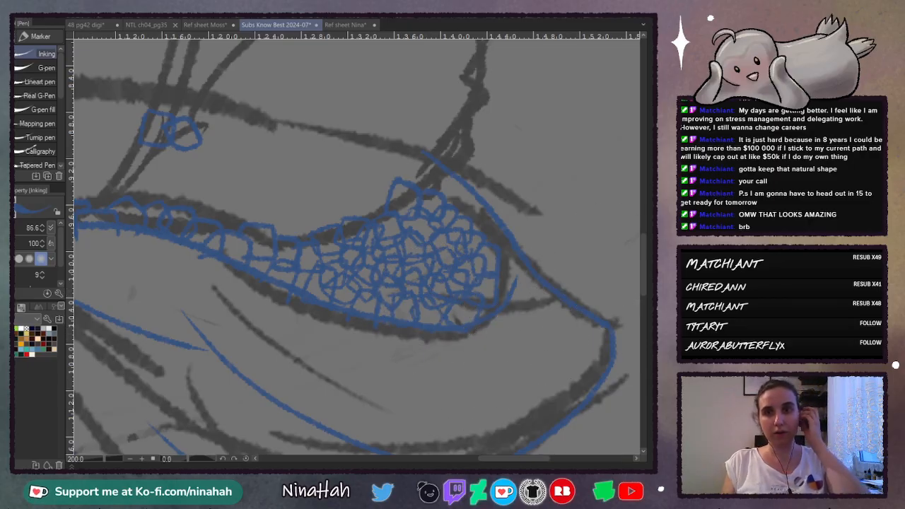
Step: Ink the small right leaf with a smooth curved upper edge and a jagged, toothed outer edge ending at the pebbles
key("ctrl+minus")
key("ctrl+minus")
key("ctrl+minus")
left_click_drag(642, 258, 641, 230)
key("ctrl+plus")
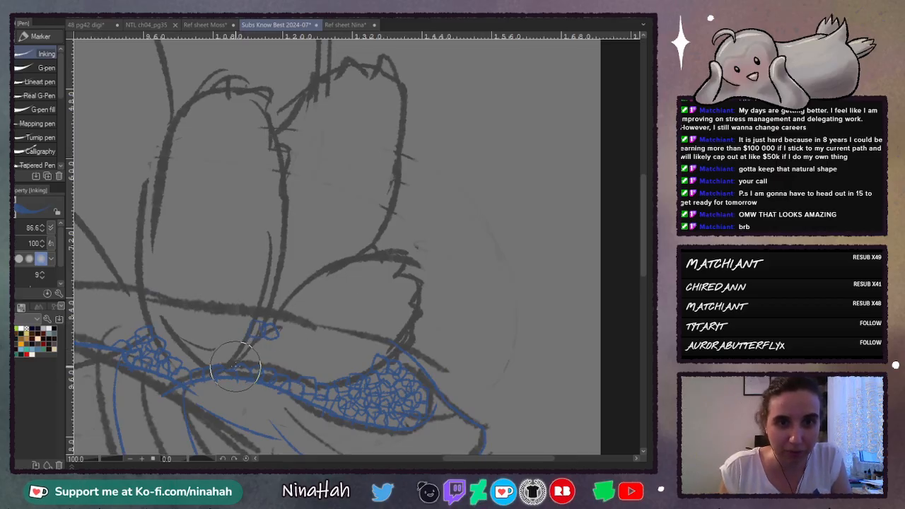
mouse_move(248, 350)
left_mouse_down()
mouse_move(290, 294)
mouse_move(336, 265)
mouse_move(394, 260)
left_mouse_up()
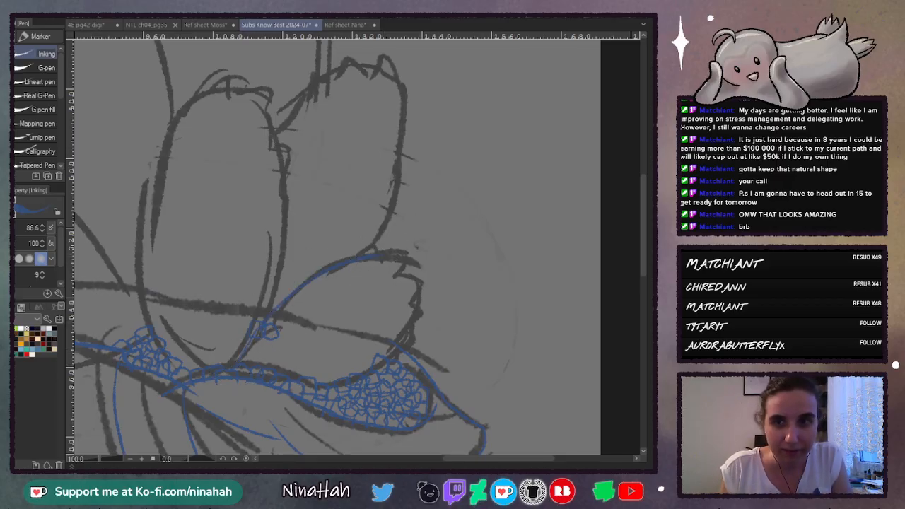
key("ctrl+plus")
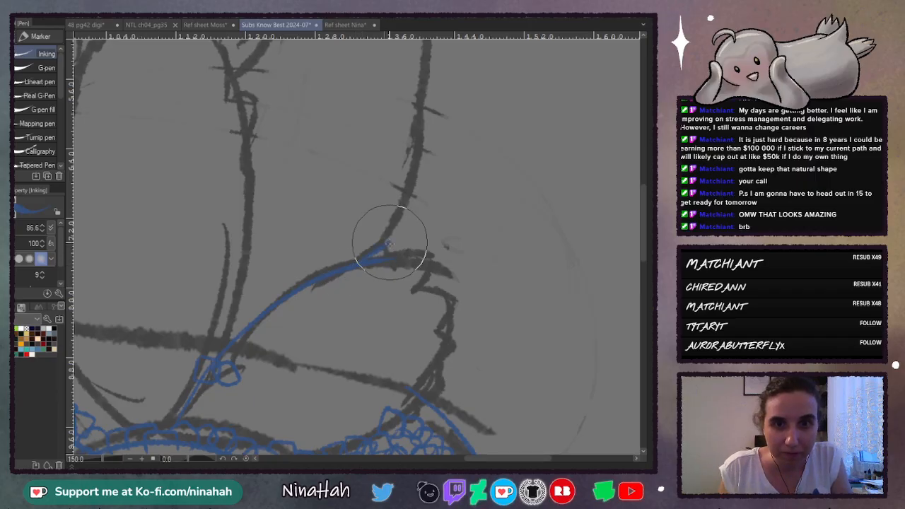
mouse_move(391, 253)
left_mouse_down()
mouse_move(427, 260)
mouse_move(417, 281)
mouse_move(455, 292)
mouse_move(443, 329)
mouse_move(455, 342)
mouse_move(442, 378)
left_mouse_up()
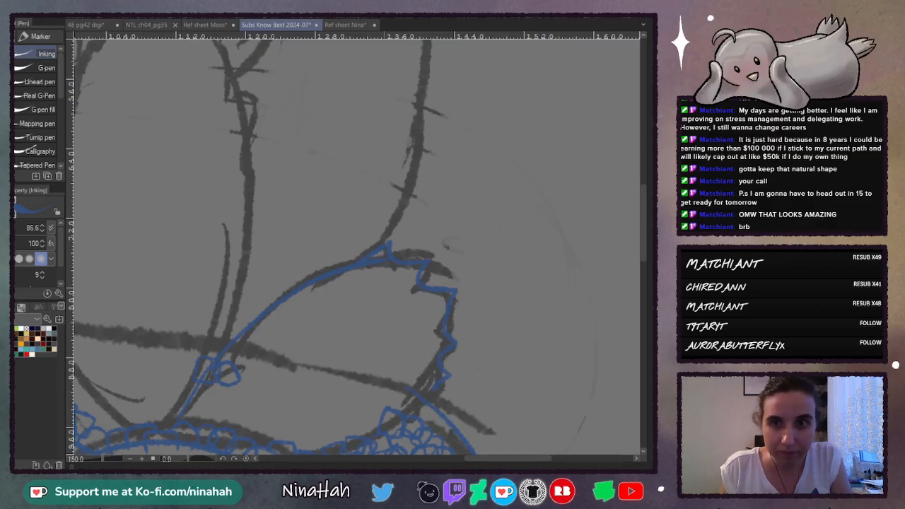
left_click_drag(642, 234, 642, 250)
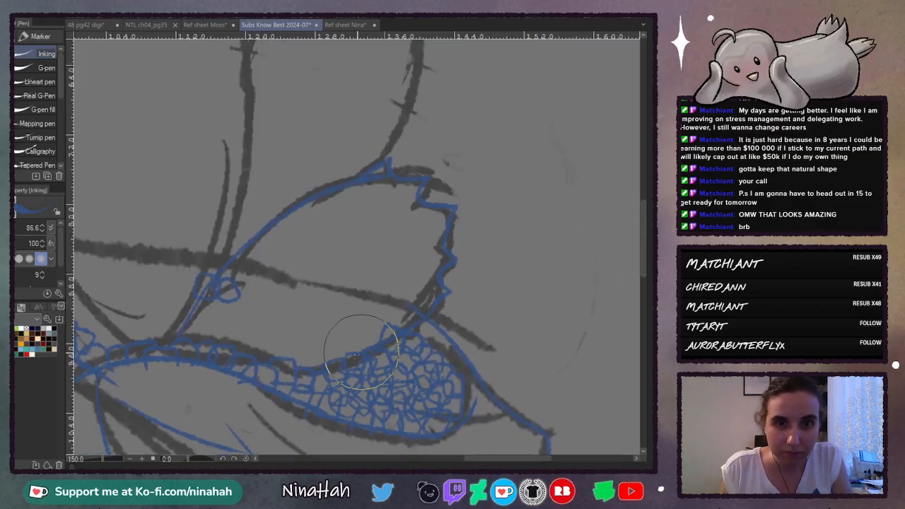
Step: Ink the tall central leaf's outline with a toothed tip and smooth curved sides running down to the pebbles
left_click_drag(492, 458, 458, 458)
left_click_drag(641, 251, 646, 234)
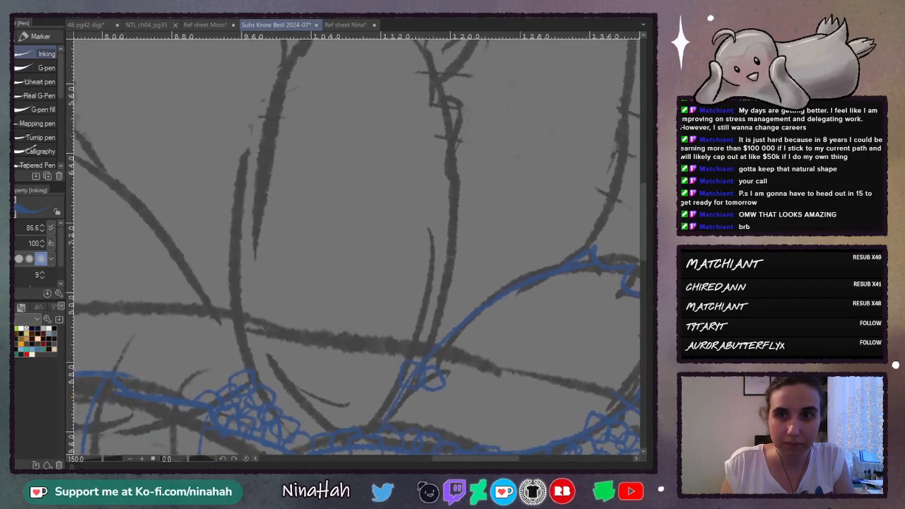
key("ctrl+minus")
mouse_move(316, 115)
left_mouse_down()
mouse_move(360, 77)
mouse_move(359, 88)
mouse_move(386, 88)
mouse_move(409, 110)
mouse_move(421, 212)
mouse_move(417, 295)
mouse_move(381, 364)
left_mouse_up()
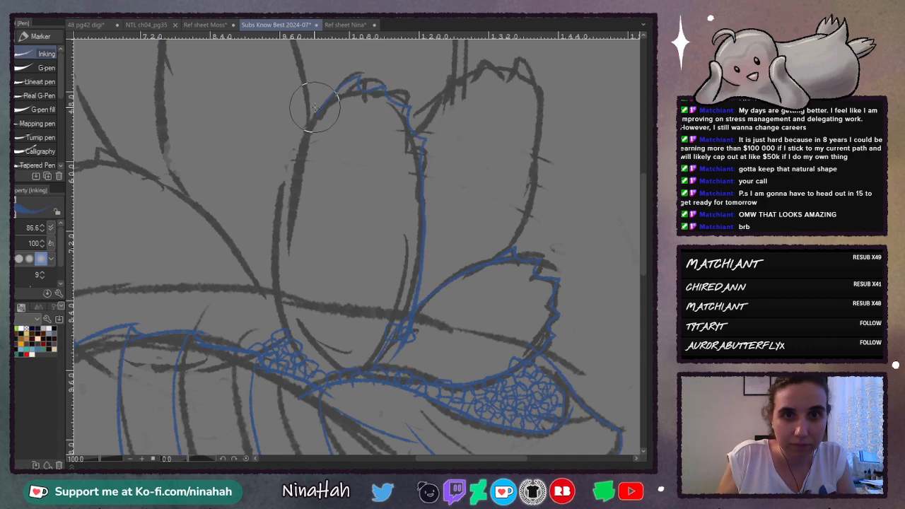
left_click_drag(308, 121, 282, 331)
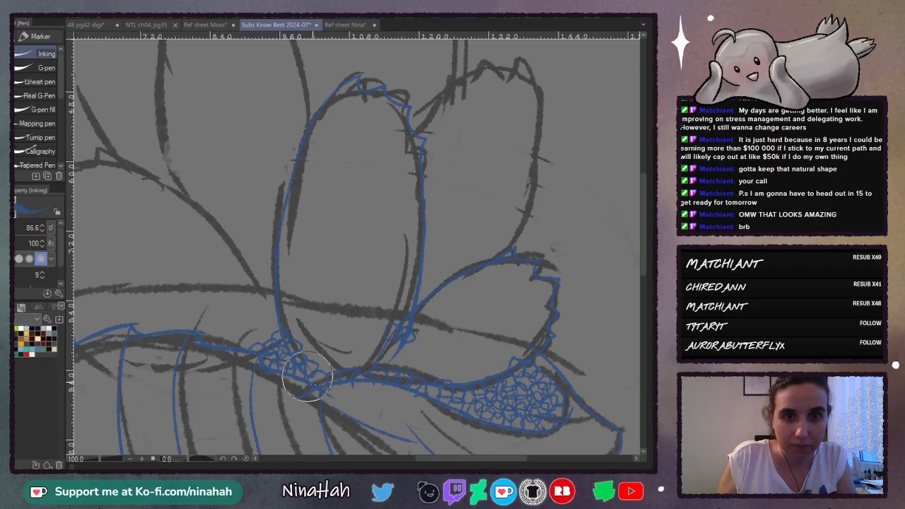
Step: Ink the lower left edge of the rear right leaf, rising from beside the central leaf's toothed tip
scroll(644, 236, "up", 5)
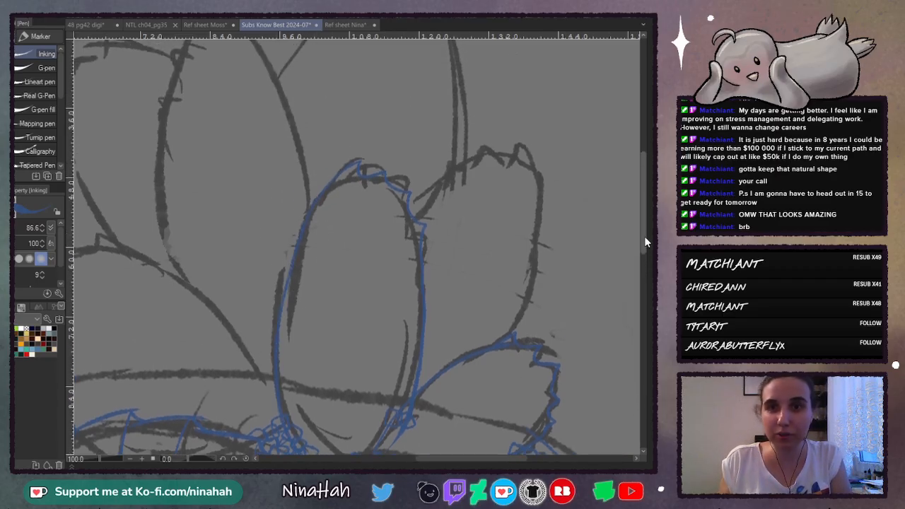
key("ctrl+plus")
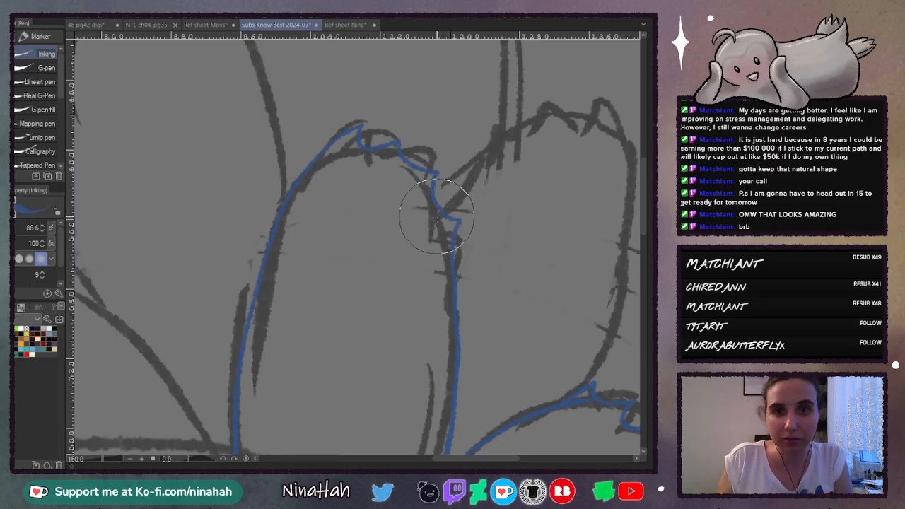
left_click_drag(460, 193, 491, 135)
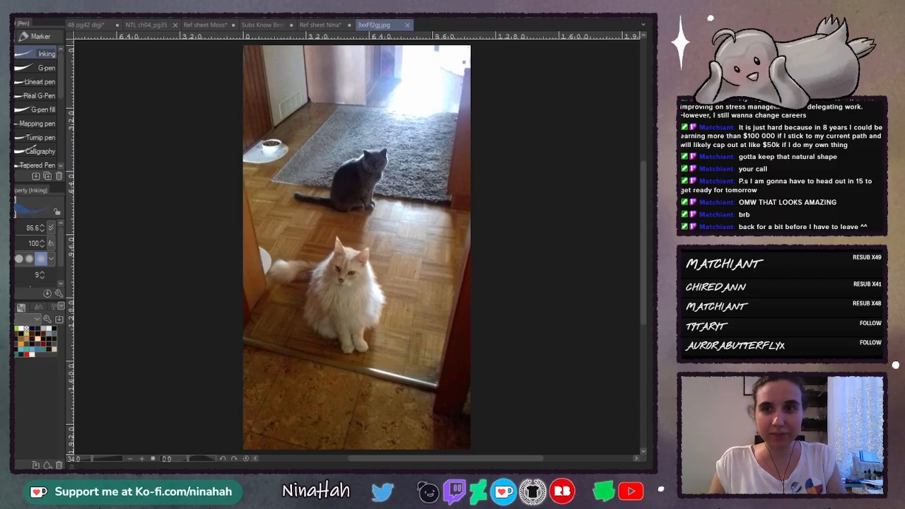
Step: Examine the photo of the two cats close up, viewing first the cream long-haired cat and then the grey one
key("ctrl+plus")
key("ctrl+plus")
key("ctrl+plus")
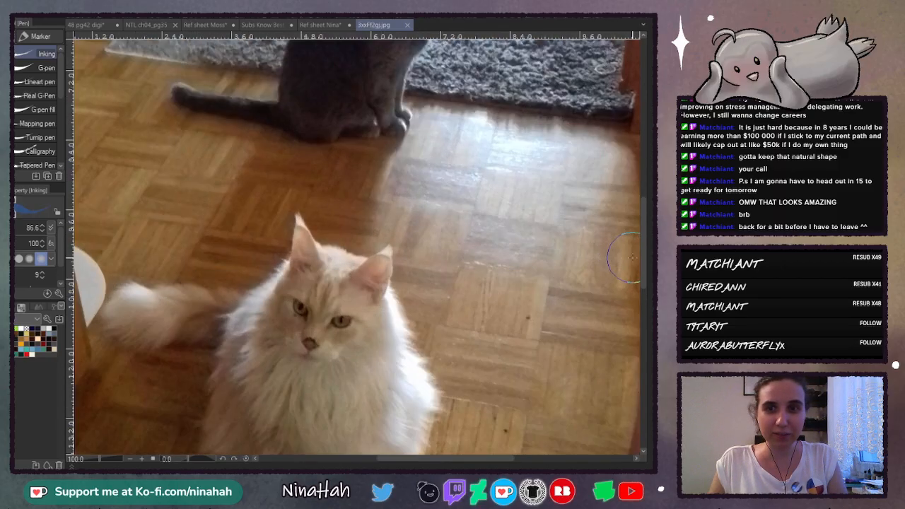
left_click_drag(641, 267, 644, 296)
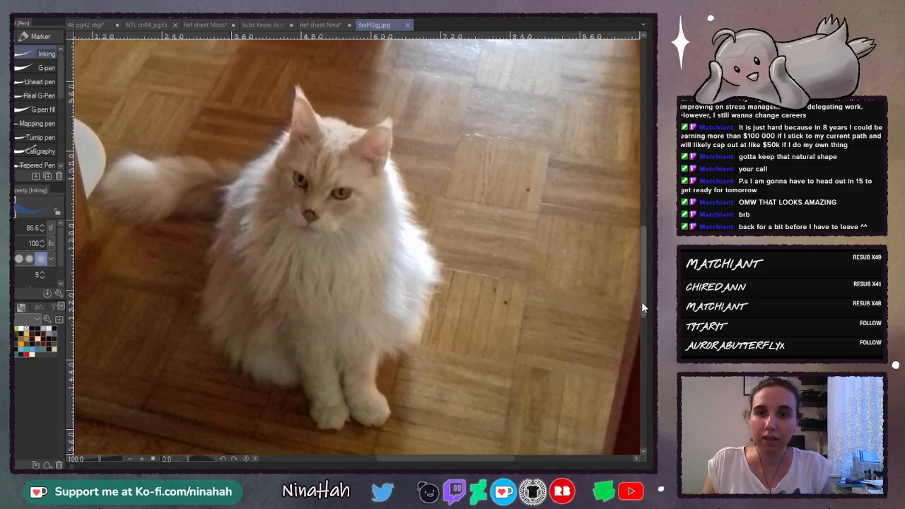
left_click_drag(641, 301, 635, 231)
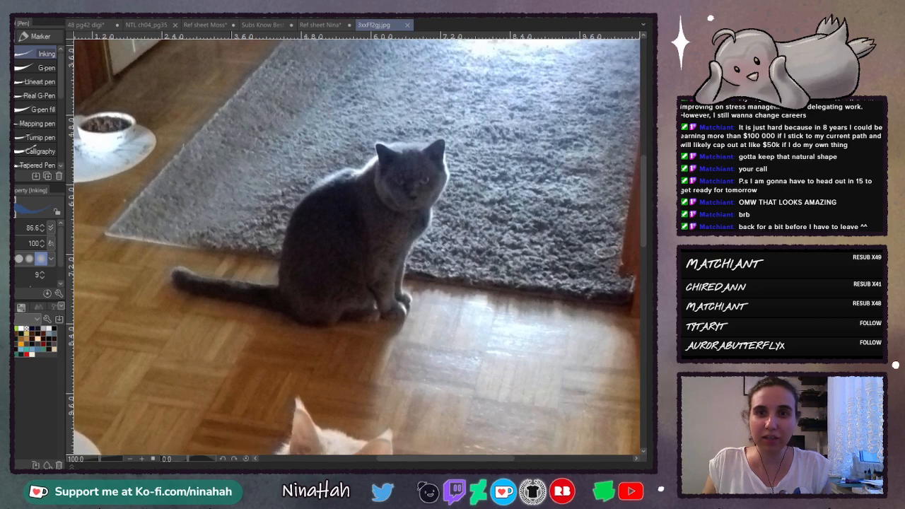
key("ctrl+plus")
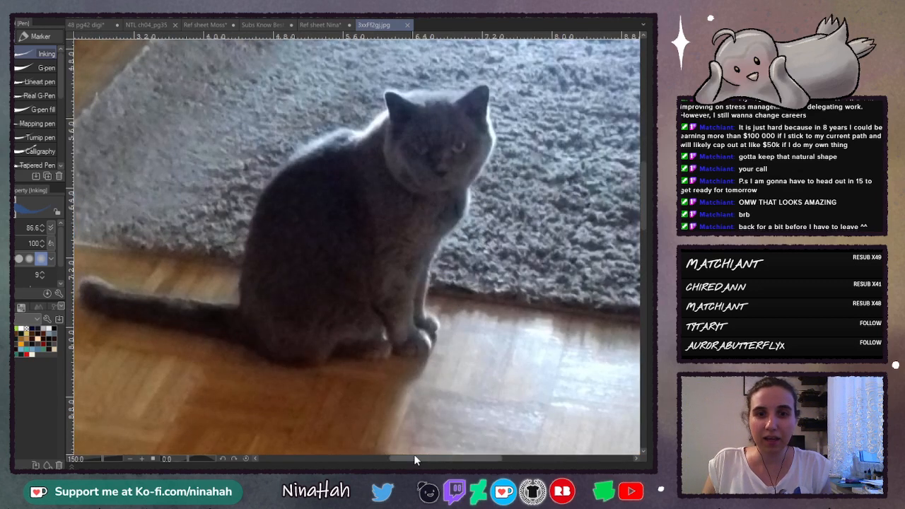
Step: Examine both cats in the photo again, moving between the wider view, the cream long-haired cat up close and the grey cat up close
left_click_drag(416, 458, 412, 461)
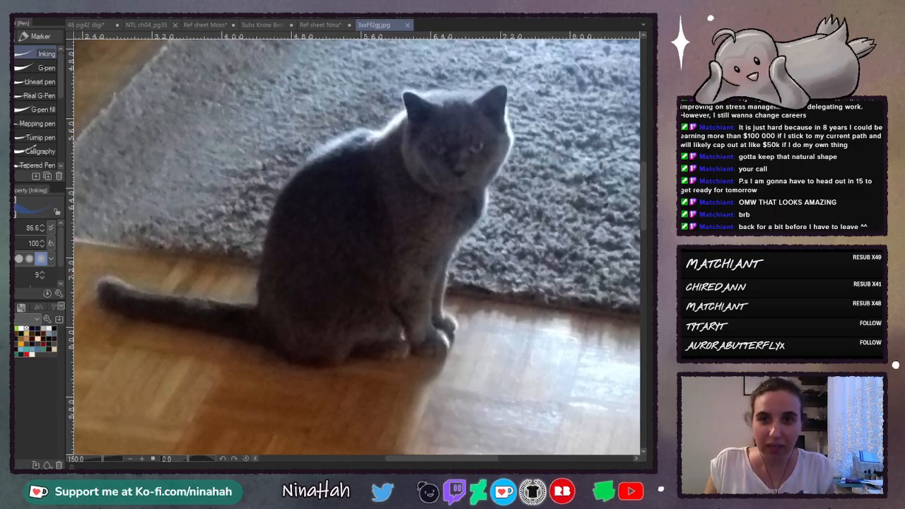
scroll(612, 178, "down", 3)
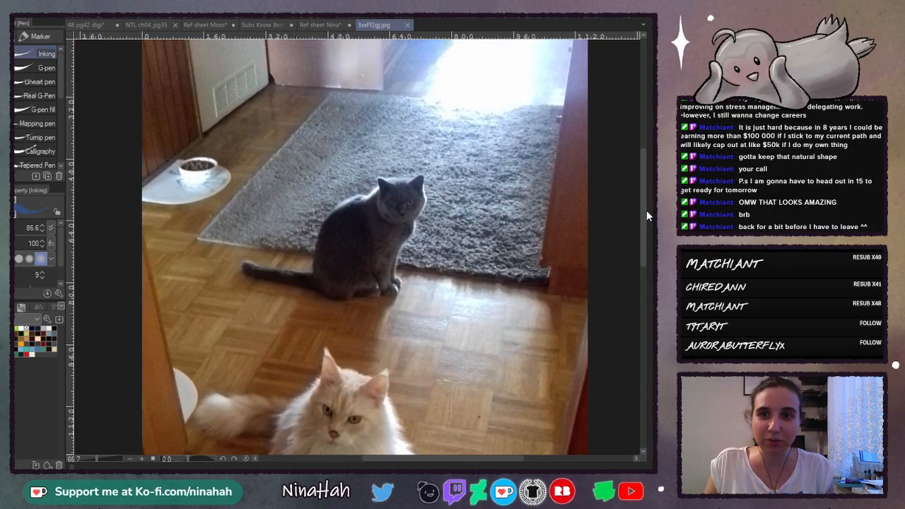
left_click_drag(646, 210, 646, 250)
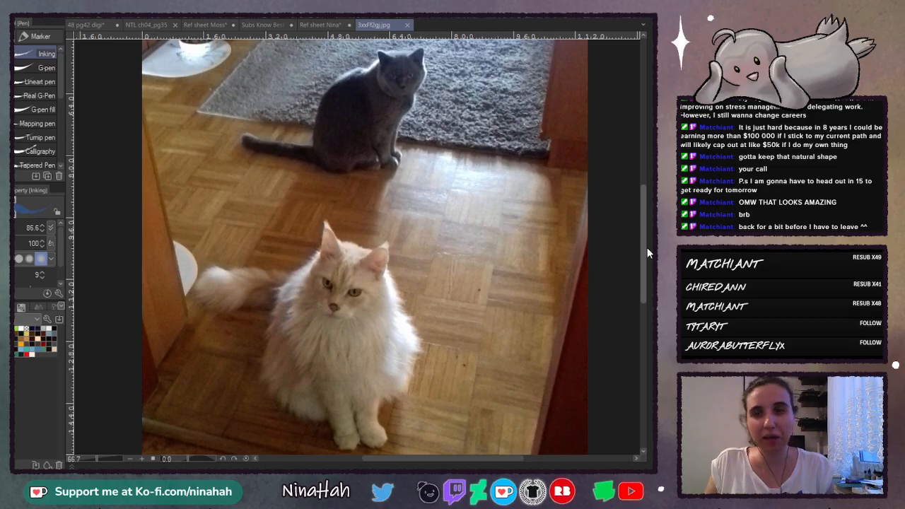
mouse_move(646, 249)
left_mouse_down()
mouse_move(648, 257)
mouse_move(638, 240)
mouse_move(642, 253)
mouse_move(636, 247)
left_mouse_up()
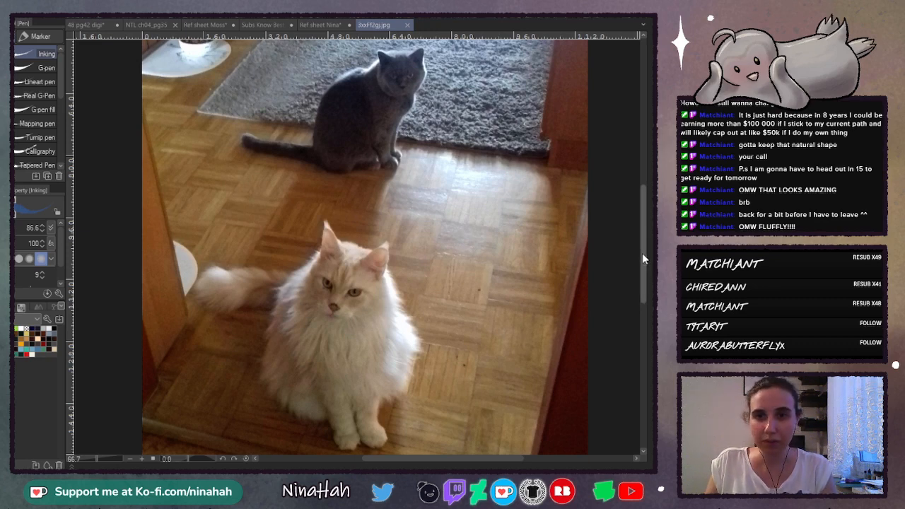
left_click_drag(642, 253, 646, 287)
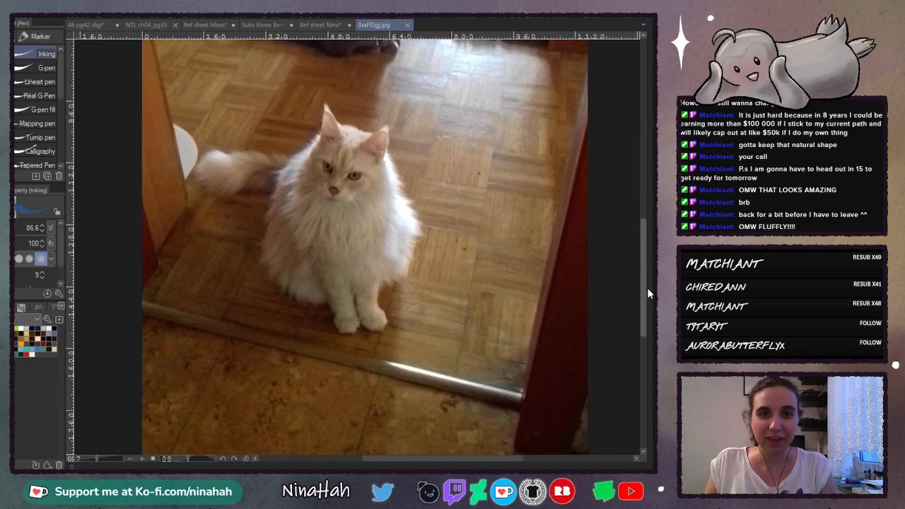
key("ctrl+plus")
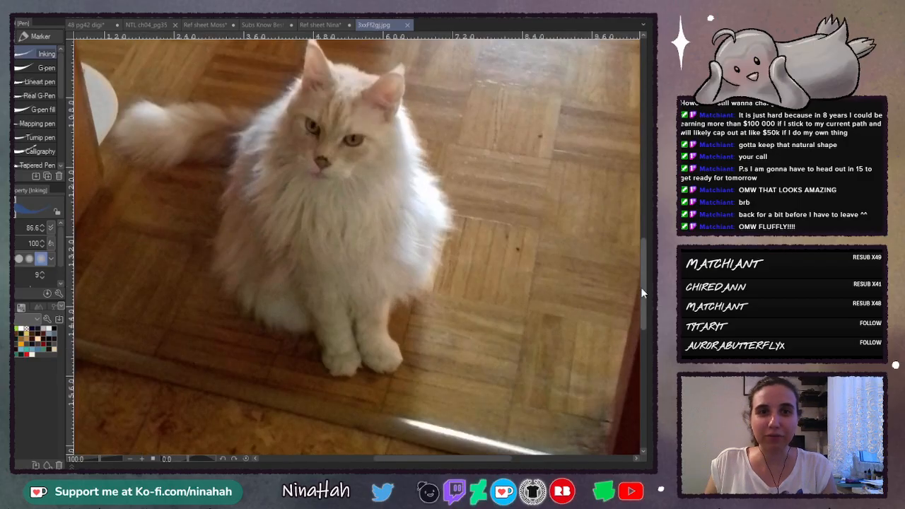
left_click_drag(641, 287, 640, 282)
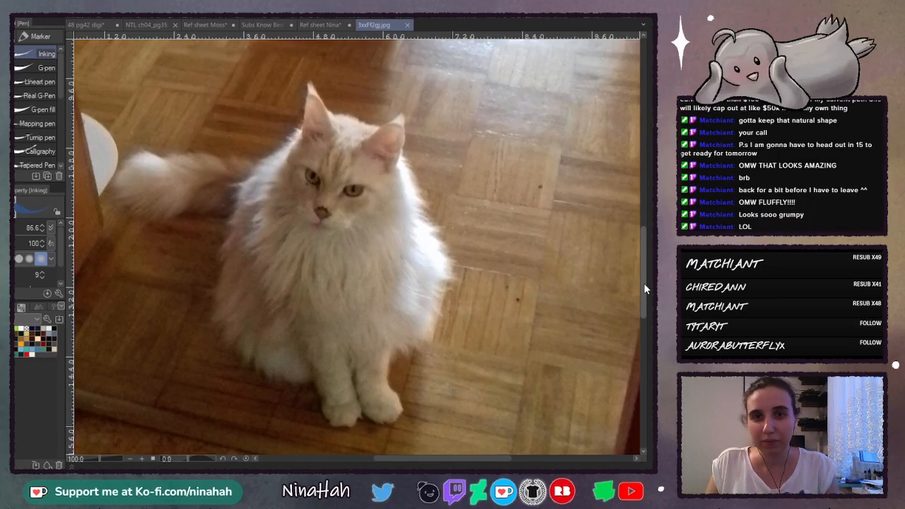
mouse_move(643, 285)
left_mouse_down()
mouse_move(644, 272)
mouse_move(648, 290)
left_mouse_up()
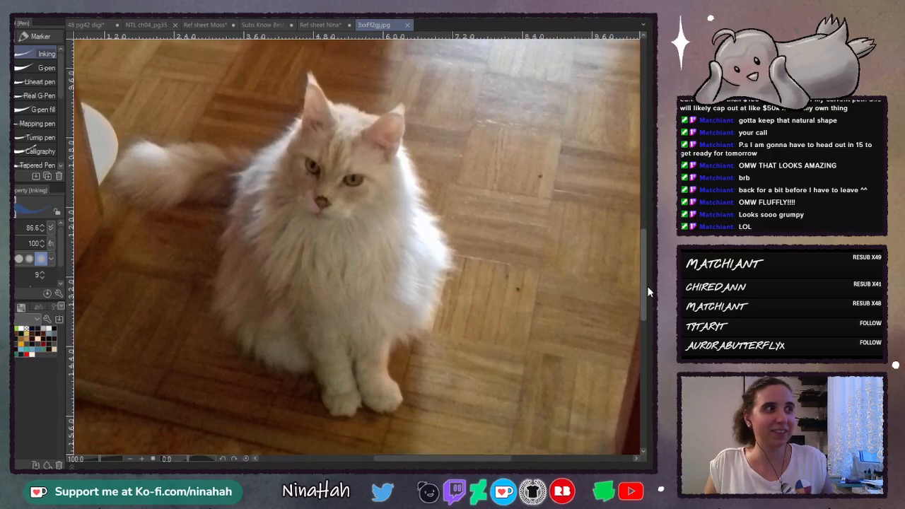
left_click_drag(647, 286, 644, 201)
key("ctrl+plus")
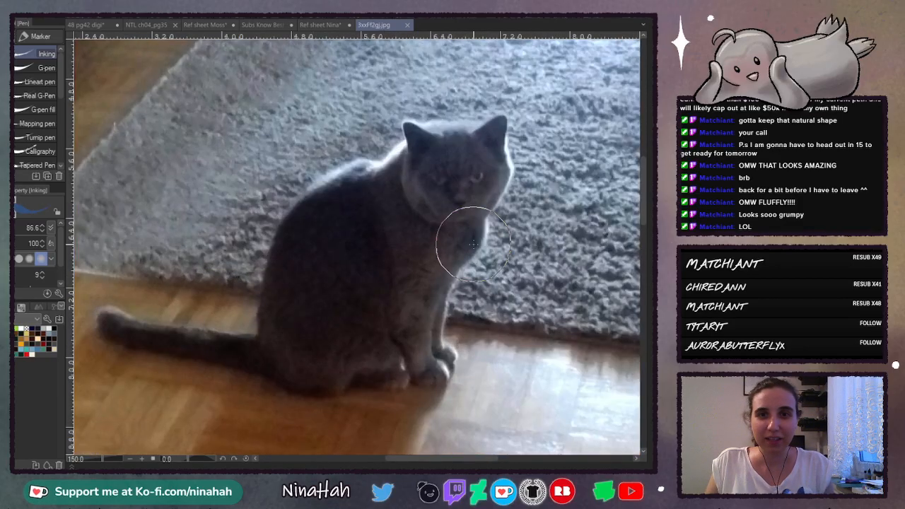
left_click_drag(421, 461, 417, 458)
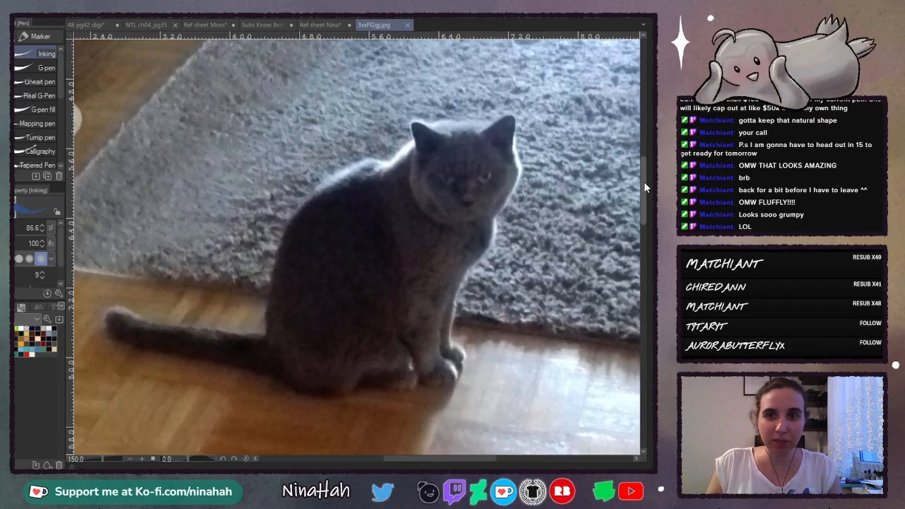
Step: Close the photo of the two cats and return to the Subs Know Best 2024-07 canvas
left_click_drag(644, 181, 642, 271)
scroll(424, 223, "down", 3)
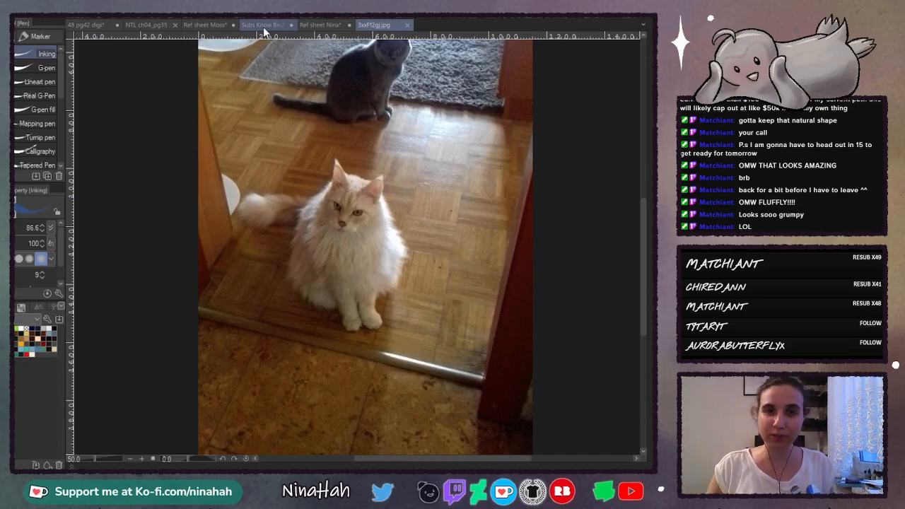
left_click(263, 26)
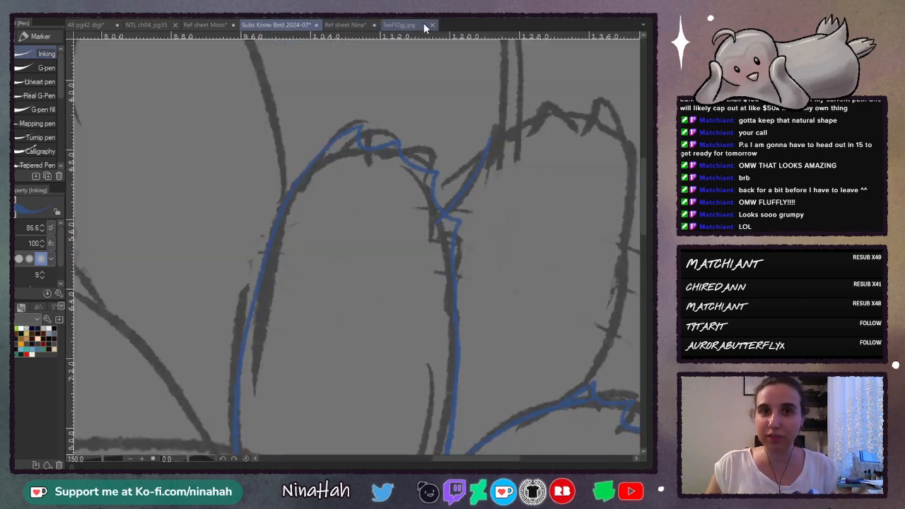
left_click(423, 24)
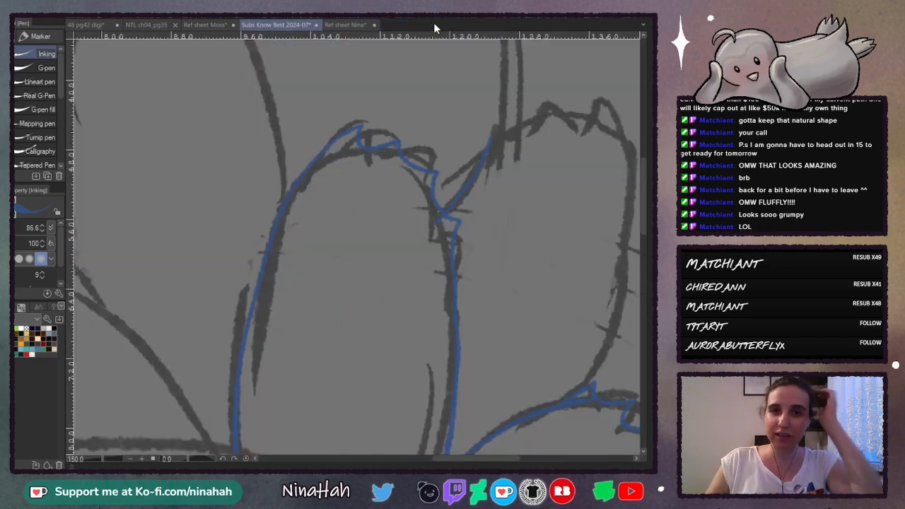
Step: Ink the rear right leaf's toothed tip and its smooth outer edge curving down to the small right leaf
left_click_drag(457, 459, 480, 459)
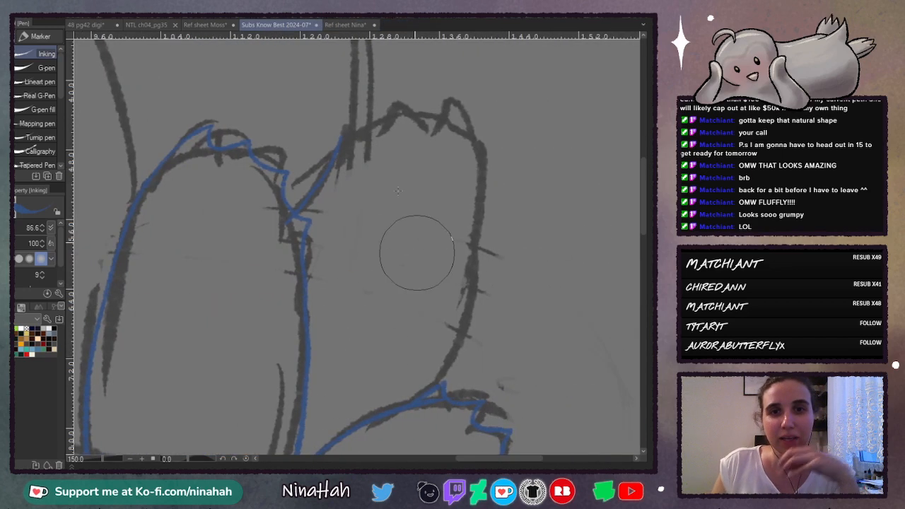
mouse_move(340, 144)
left_mouse_down()
mouse_move(365, 137)
mouse_move(395, 104)
mouse_move(430, 115)
mouse_move(422, 119)
mouse_move(446, 104)
mouse_move(475, 125)
mouse_move(483, 154)
mouse_move(475, 119)
mouse_move(481, 142)
mouse_move(480, 261)
mouse_move(424, 423)
mouse_move(460, 317)
mouse_move(475, 168)
left_mouse_up()
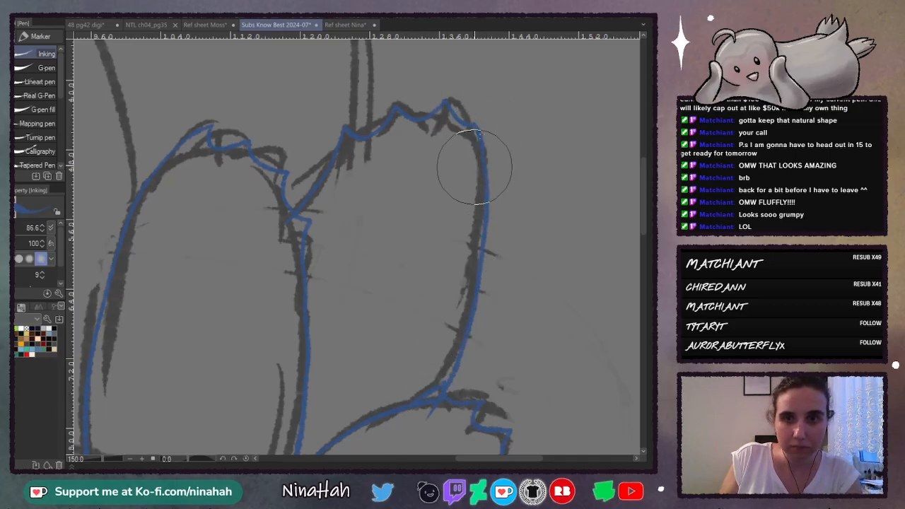
key("ctrl+z")
mouse_move(477, 128)
left_mouse_down()
mouse_move(491, 207)
mouse_move(482, 304)
mouse_move(462, 385)
left_mouse_up()
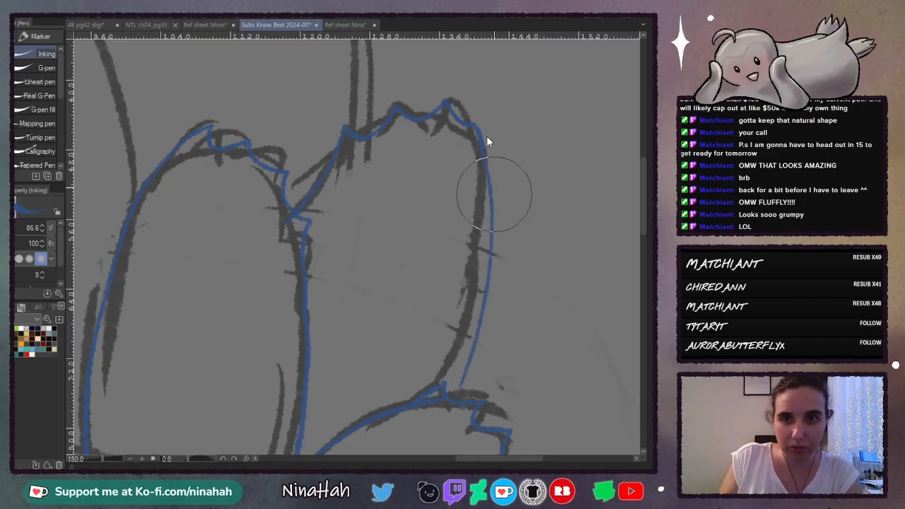
key("ctrl+z")
mouse_move(484, 135)
left_mouse_down()
mouse_move(489, 219)
mouse_move(481, 334)
mouse_move(440, 433)
left_mouse_up()
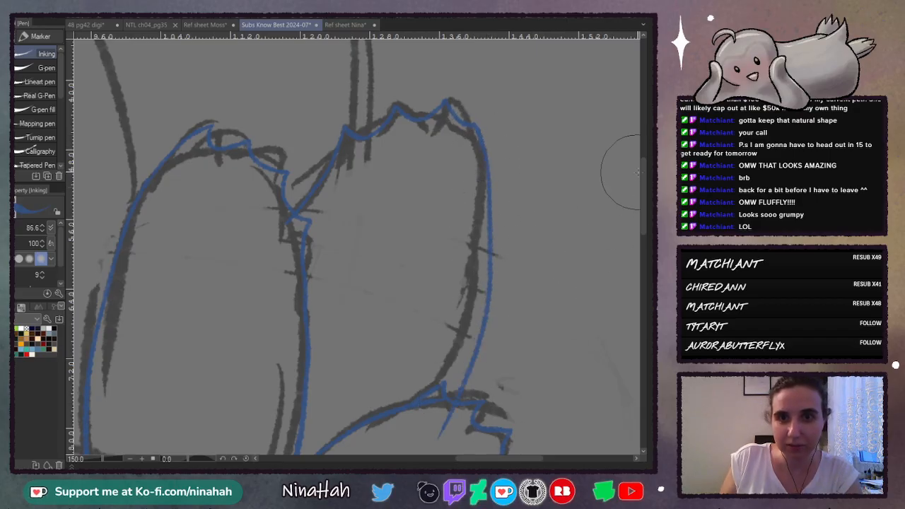
key("ctrl+z")
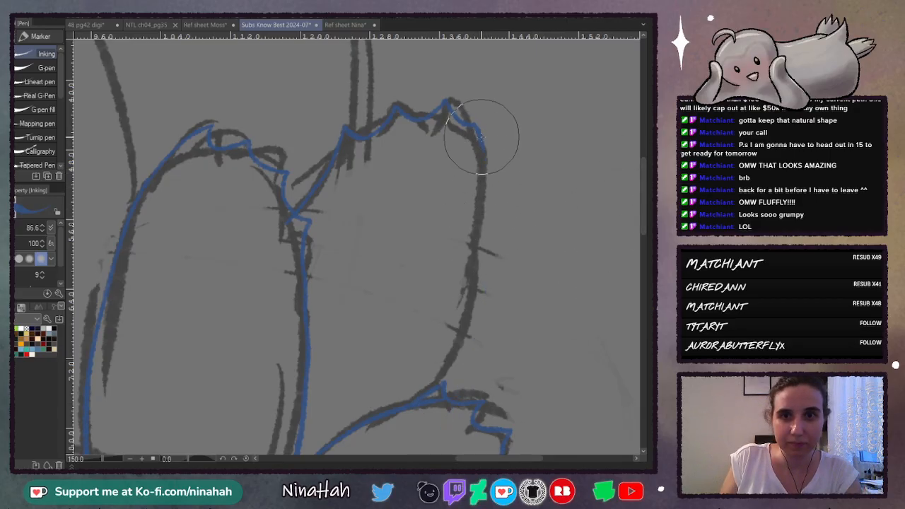
mouse_move(480, 136)
left_mouse_down()
mouse_move(487, 161)
mouse_move(433, 396)
left_mouse_up()
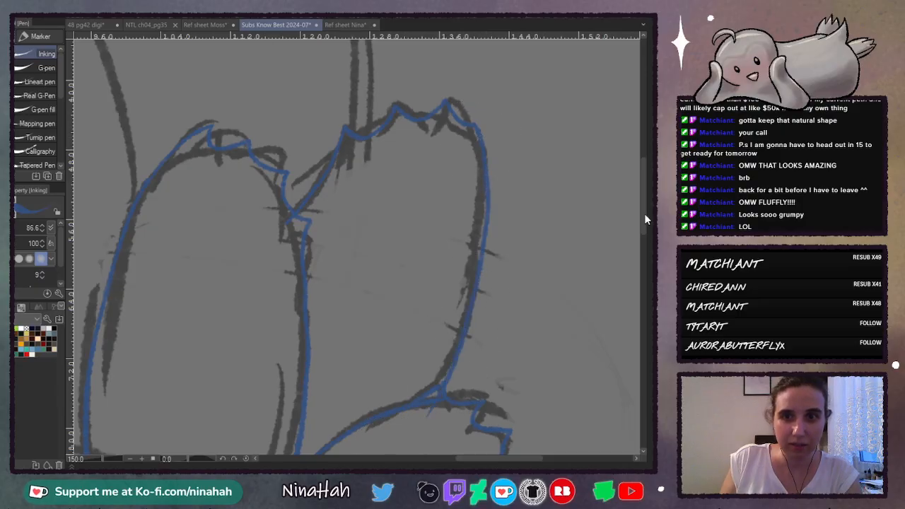
Step: Ink the large back leaf behind the central one, with a curved left side, toothed top and smooth right side
left_click_drag(644, 213, 644, 171)
left_click_drag(462, 455, 448, 457)
mouse_move(166, 244)
left_mouse_down()
mouse_move(202, 157)
mouse_move(279, 95)
mouse_move(288, 105)
mouse_move(357, 101)
mouse_move(368, 120)
mouse_move(429, 159)
mouse_move(450, 304)
left_mouse_up()
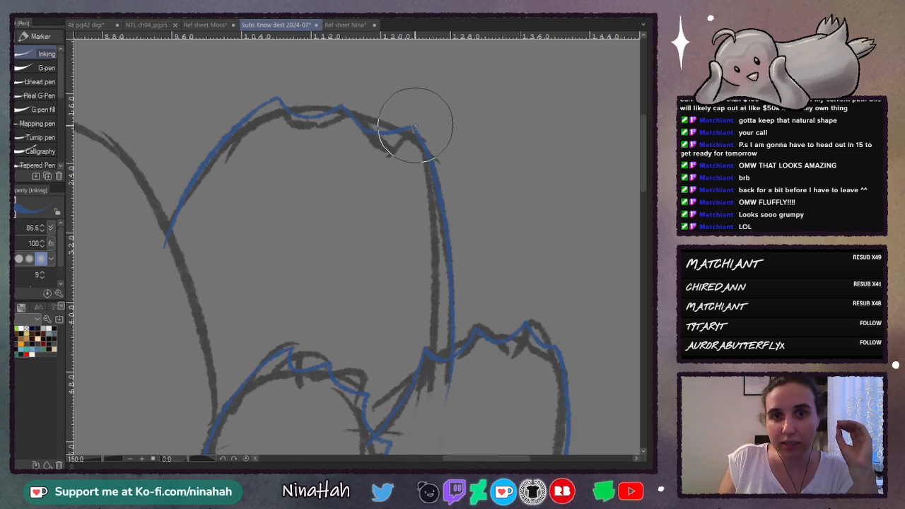
Step: Ink the pointed tip and toothed left edge of the tall leaf left of the back leaf, curving down toward its base
left_click_drag(490, 459, 427, 465)
left_click_drag(644, 152, 644, 209)
key("ctrl+minus")
mouse_move(386, 103)
left_mouse_down()
mouse_move(369, 106)
mouse_move(359, 148)
mouse_move(360, 177)
mouse_move(369, 174)
left_mouse_up()
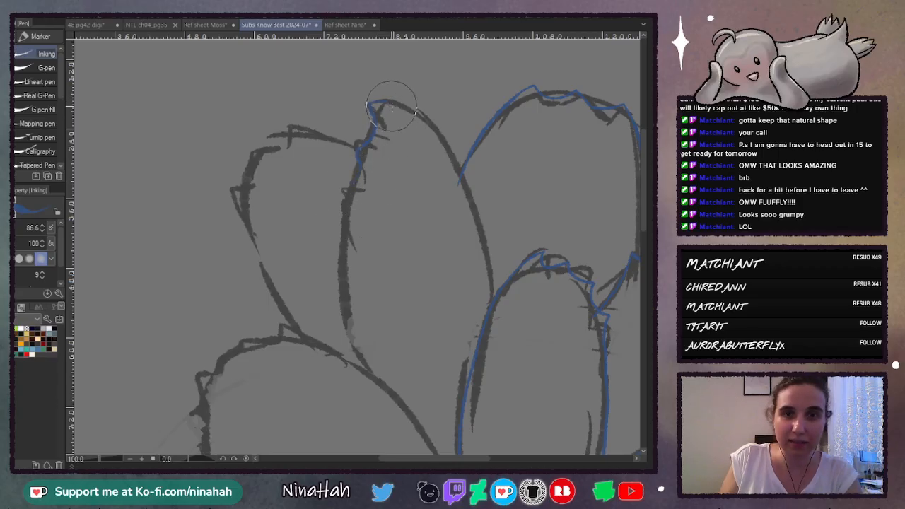
key("ctrl+z")
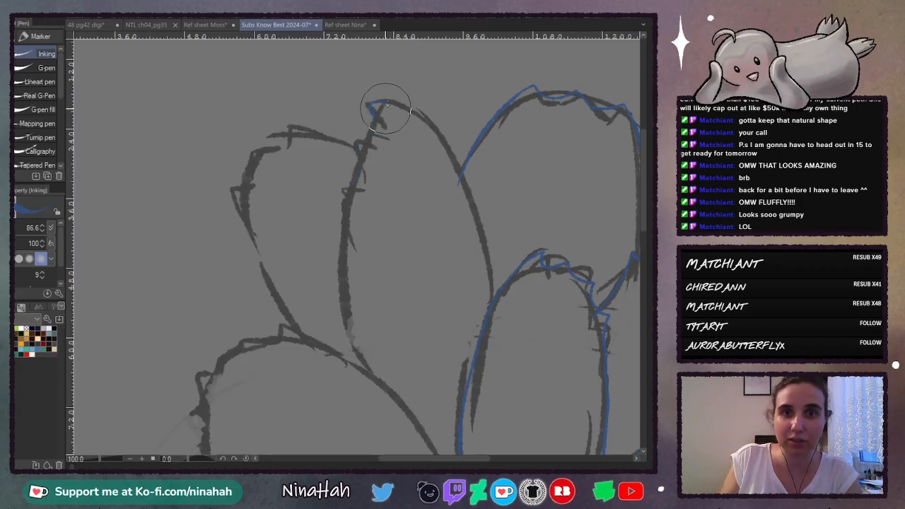
mouse_move(391, 102)
left_mouse_down()
mouse_move(367, 101)
mouse_move(389, 102)
mouse_move(368, 105)
mouse_move(376, 145)
mouse_move(357, 150)
mouse_move(364, 181)
mouse_move(341, 197)
mouse_move(347, 225)
left_mouse_up()
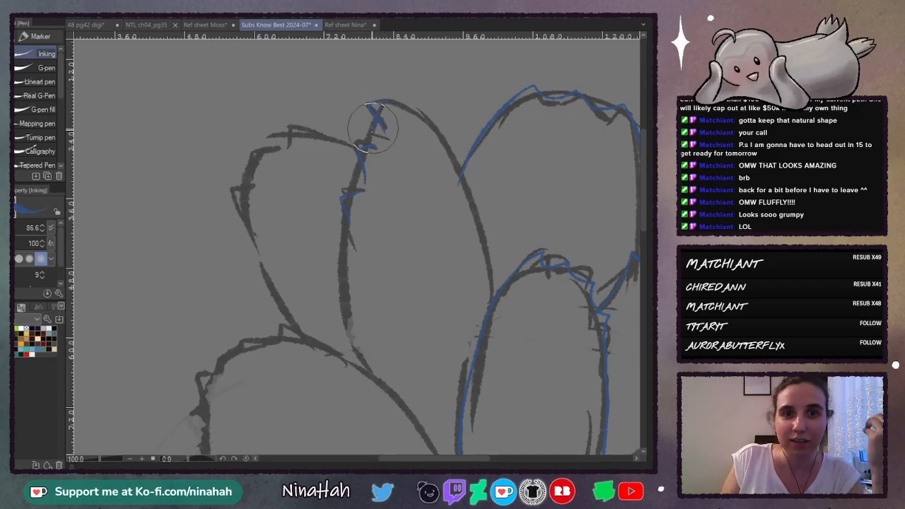
mouse_move(347, 225)
left_mouse_down()
mouse_move(333, 272)
mouse_move(366, 416)
left_mouse_up()
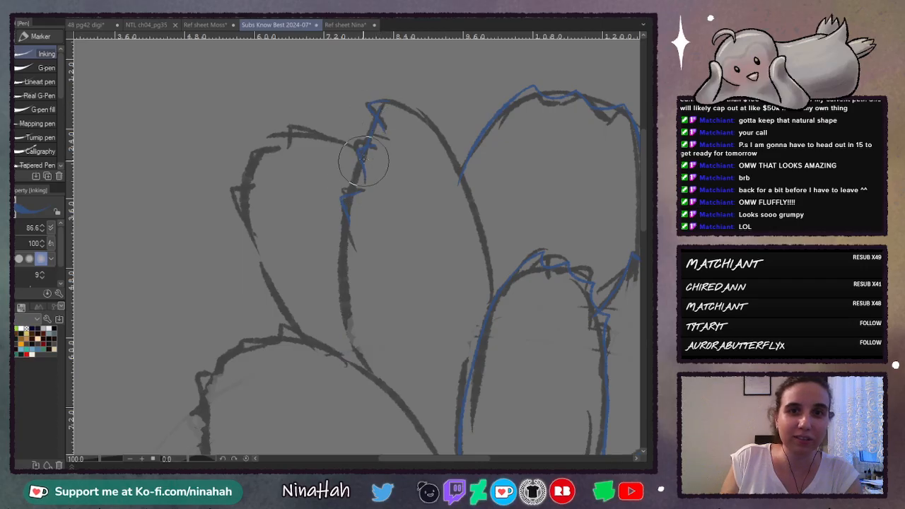
mouse_move(346, 209)
left_mouse_down()
mouse_move(360, 359)
mouse_move(373, 398)
left_mouse_up()
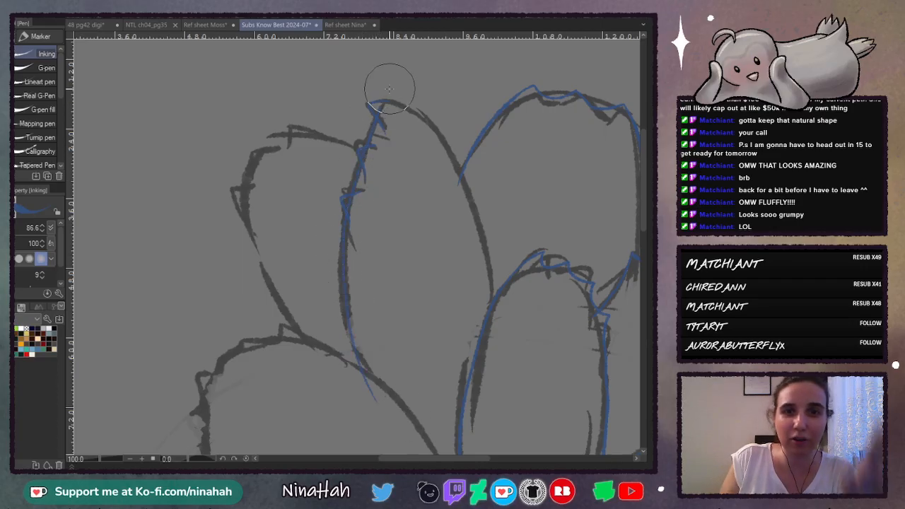
Step: Ink the tall left leaf's smooth right edge from its pointed tip down past the central leaf's edge
mouse_move(396, 105)
left_mouse_down()
mouse_move(441, 147)
mouse_move(495, 275)
left_mouse_up()
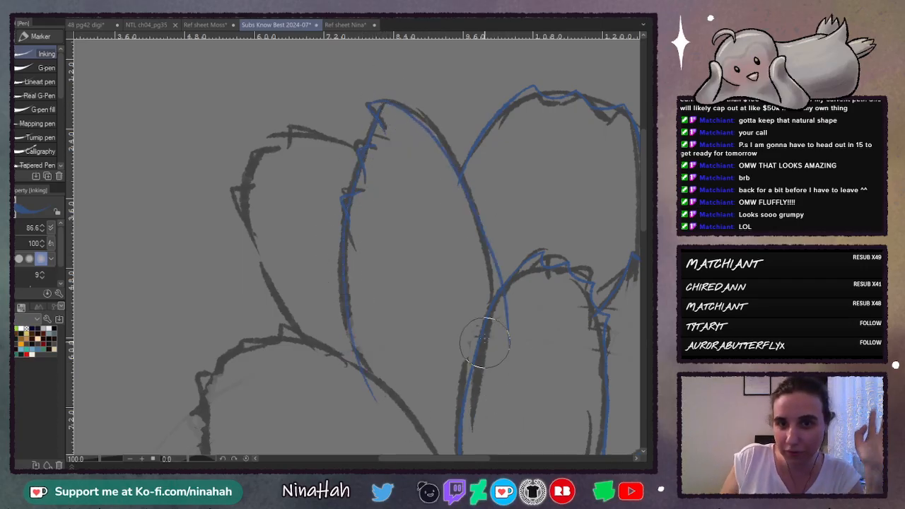
key("ctrl+z")
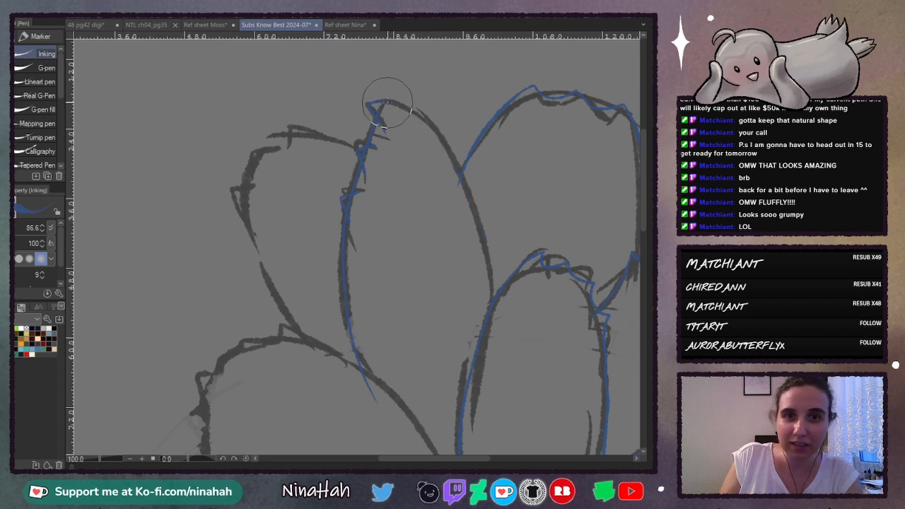
mouse_move(384, 101)
left_mouse_down()
mouse_move(414, 110)
mouse_move(454, 149)
mouse_move(497, 262)
left_mouse_up()
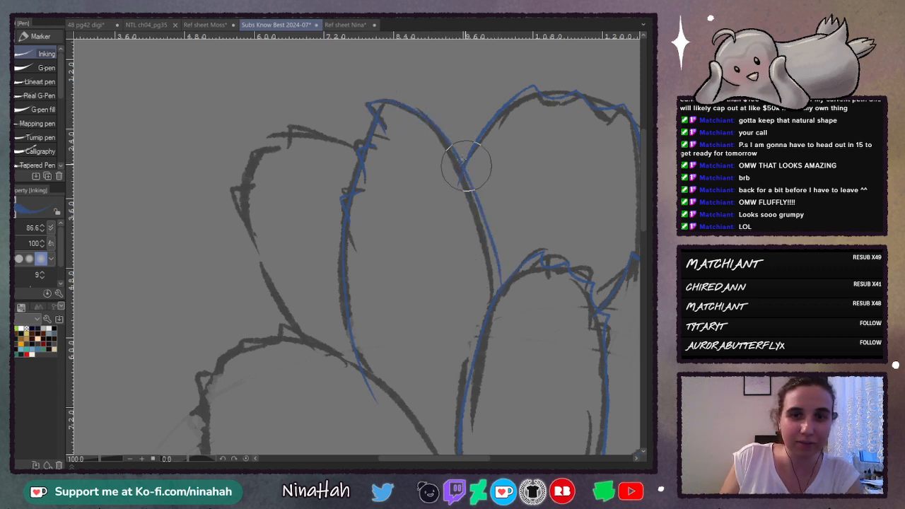
key("ctrl+z")
mouse_move(383, 101)
left_mouse_down()
mouse_move(427, 125)
mouse_move(494, 325)
mouse_move(495, 356)
left_mouse_up()
Step: Ink the far left rear leaf with a smooth lower left edge and a toothed upper edge meeting the tall leaf
key("ctrl+plus")
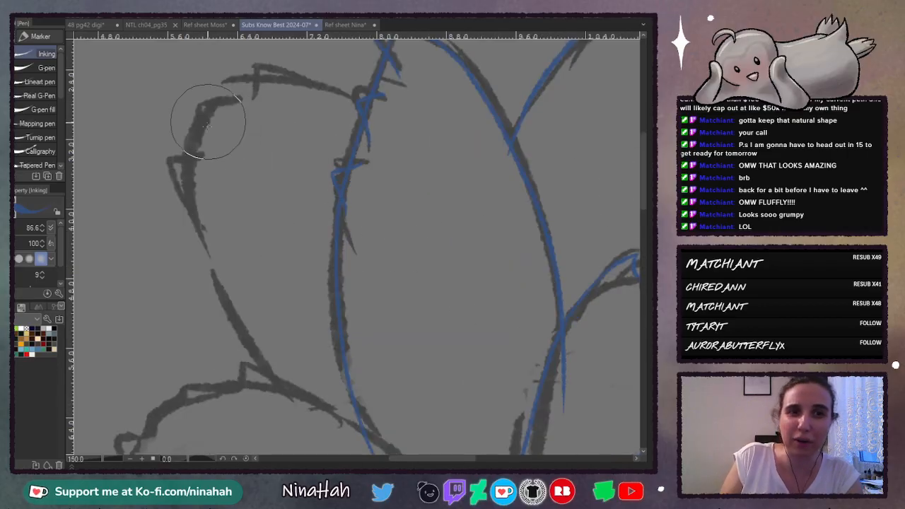
mouse_move(170, 162)
left_mouse_down()
mouse_move(272, 358)
mouse_move(338, 432)
left_mouse_up()
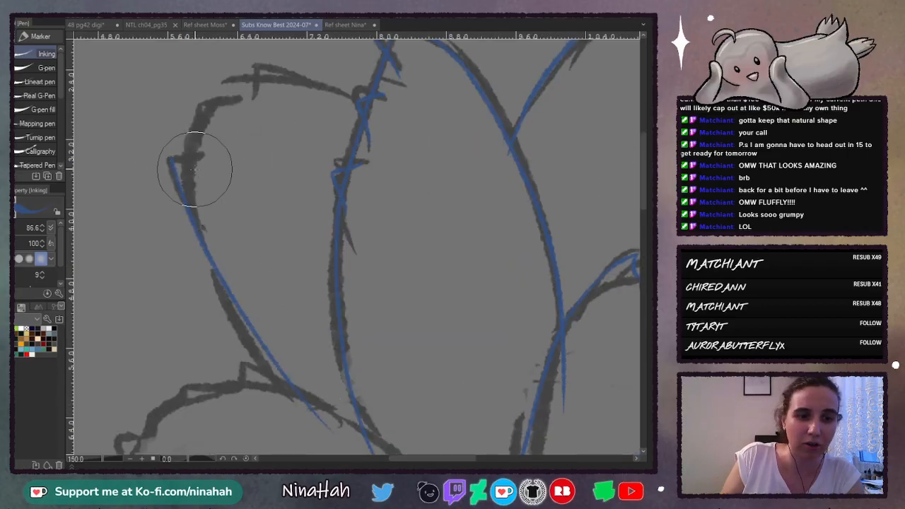
key("ctrl+z")
left_click_drag(170, 161, 338, 447)
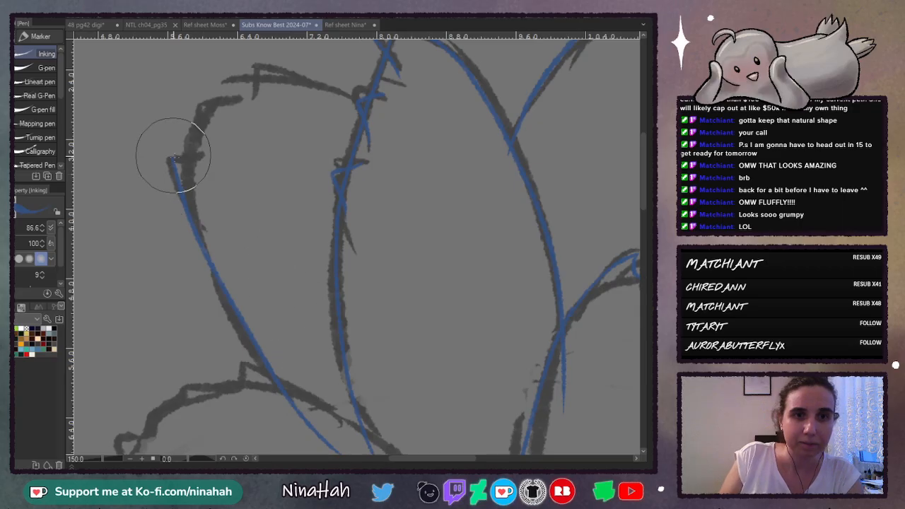
mouse_move(205, 122)
left_mouse_down()
mouse_move(247, 101)
mouse_move(264, 74)
mouse_move(354, 92)
left_mouse_up()
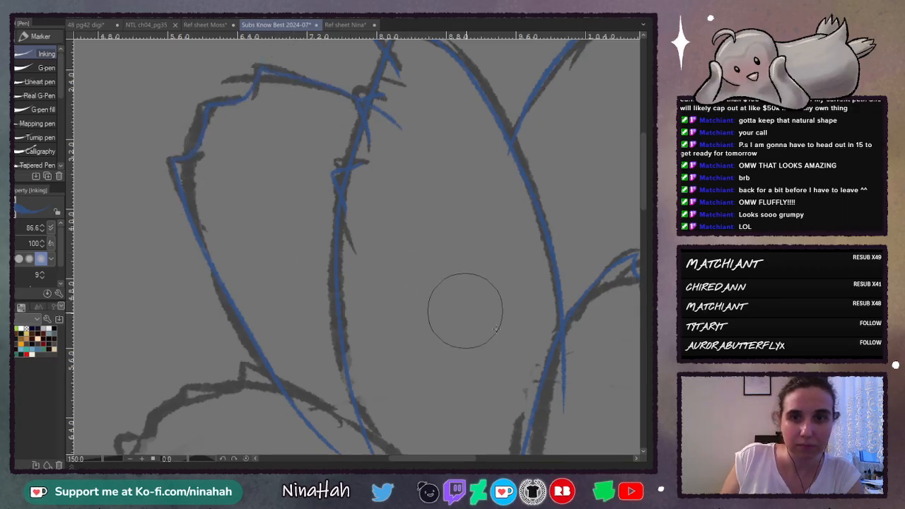
Step: Ink the toothed outer edge of the lower left leaf, from its top tooth down to the pebbles
left_click_drag(644, 192, 640, 235)
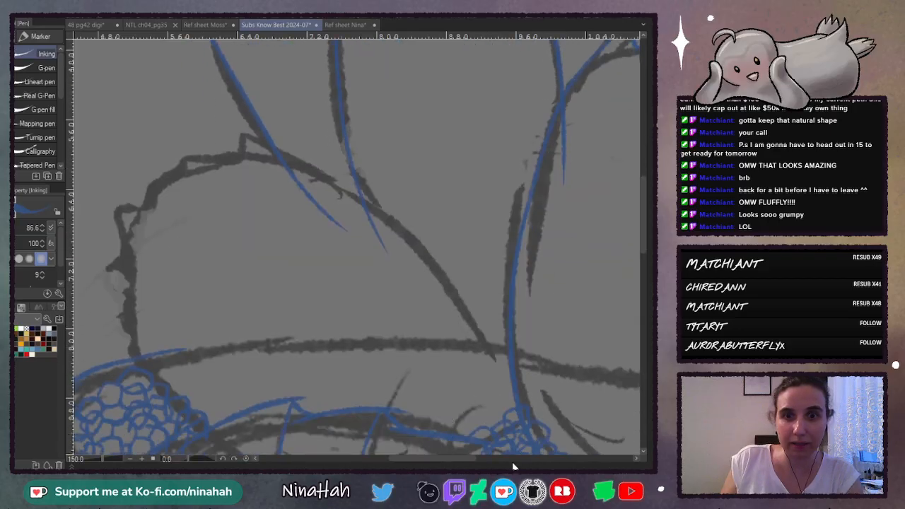
left_click_drag(465, 458, 458, 459)
left_click_drag(643, 220, 644, 234)
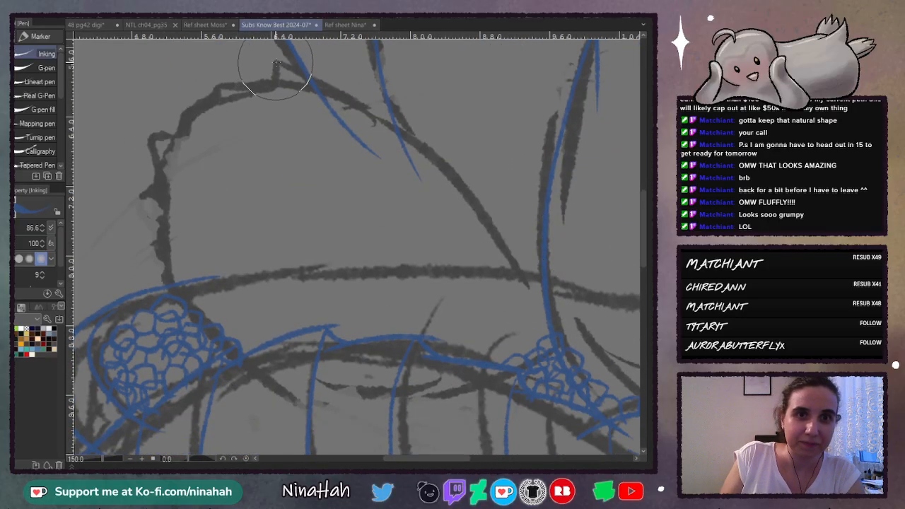
mouse_move(276, 63)
left_mouse_down()
mouse_move(216, 86)
mouse_move(200, 107)
mouse_move(171, 119)
mouse_move(138, 185)
mouse_move(149, 219)
mouse_move(144, 249)
mouse_move(169, 281)
left_mouse_up()
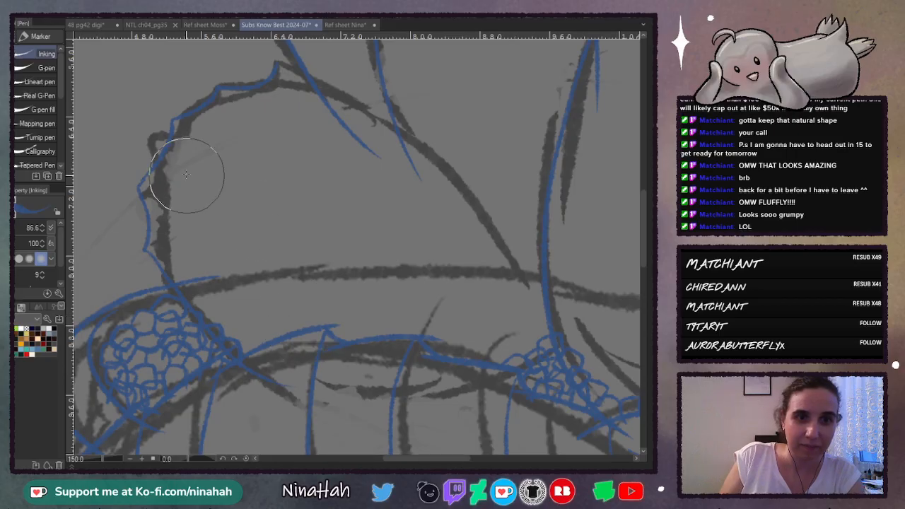
Step: Ink the lower left leaf's smooth upper edge from its top tooth down to the central leaf's base
mouse_move(275, 61)
left_mouse_down()
mouse_move(424, 151)
mouse_move(540, 304)
mouse_move(531, 357)
left_mouse_up()
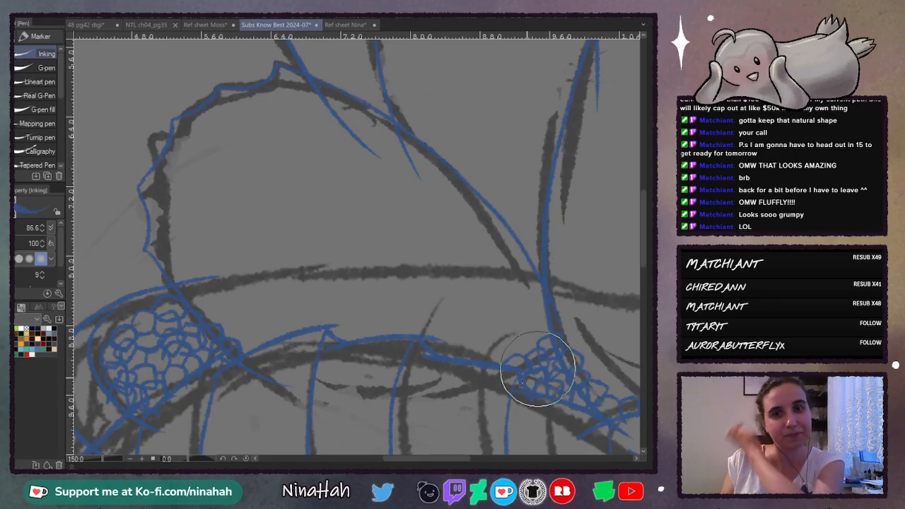
Step: Hide the grey sketch and erase the overshooting line ends along the shell edge beneath the left pebble cluster with the vector eraser
mouse_move(427, 458)
left_mouse_down()
mouse_move(499, 458)
mouse_move(386, 458)
mouse_move(400, 458)
left_mouse_up()
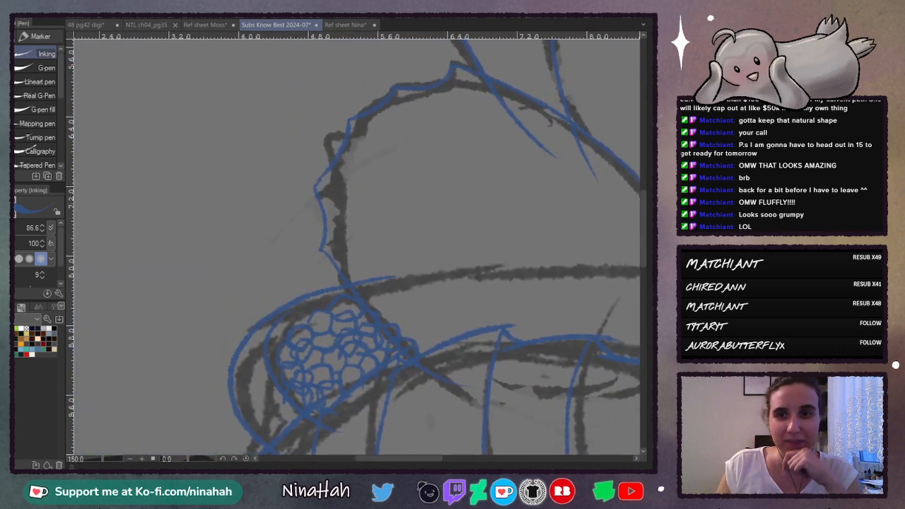
left_click_drag(642, 255, 641, 279)
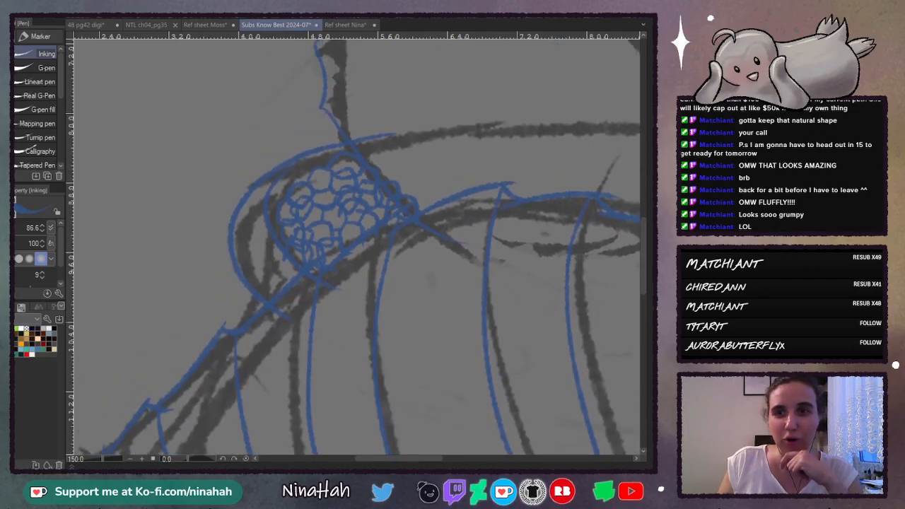
key("ctrl+plus")
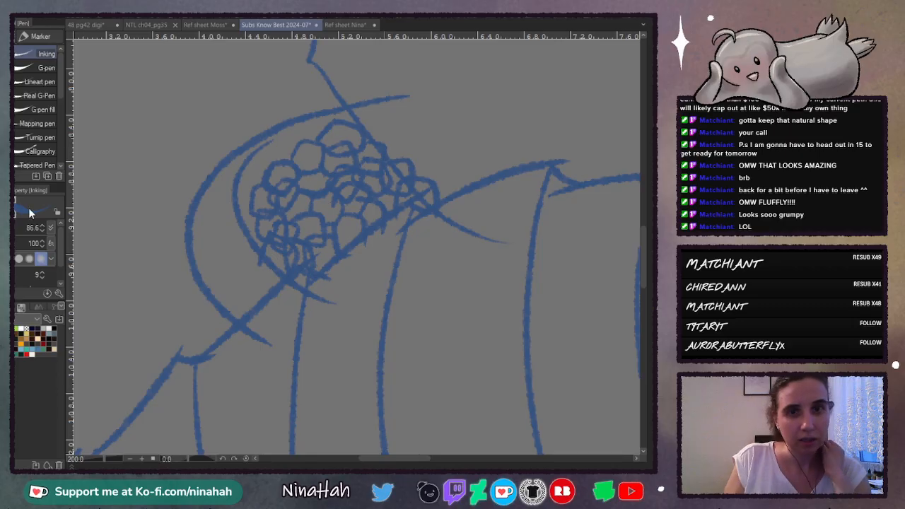
key("e")
key("ctrl+plus")
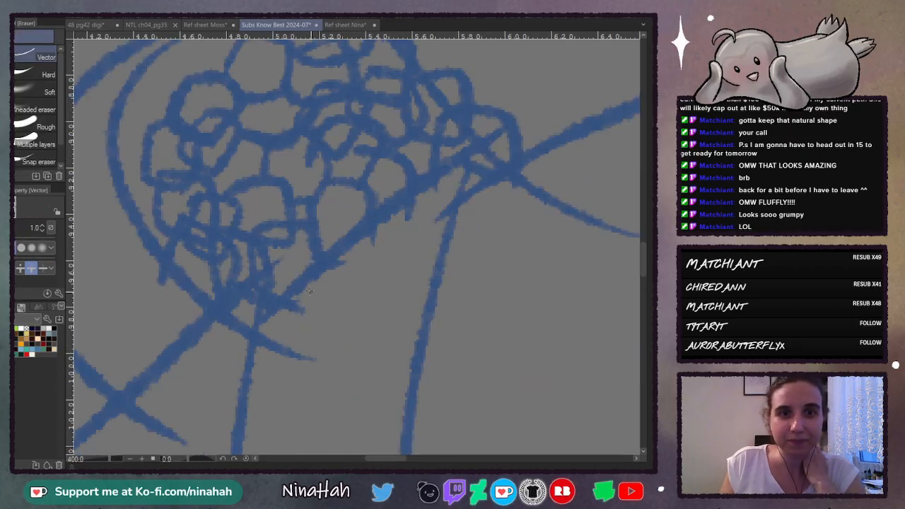
key("ctrl+minus")
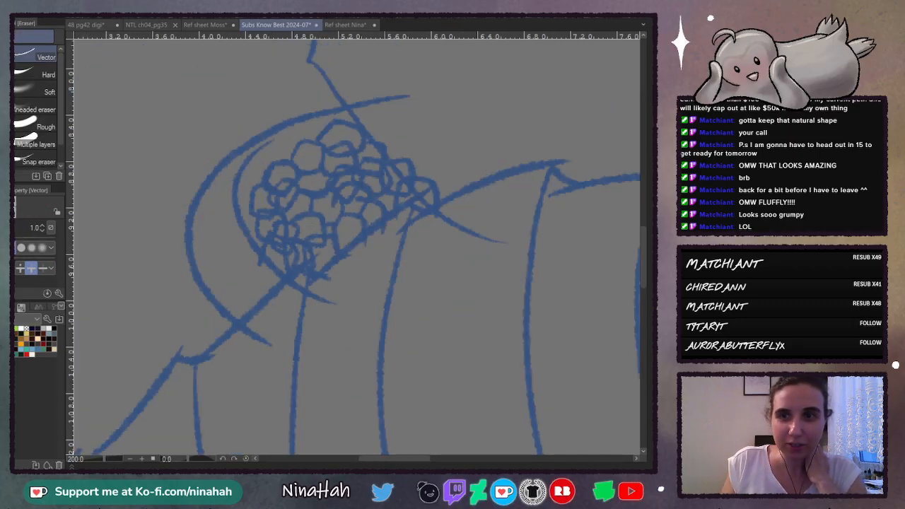
key("ctrl+plus")
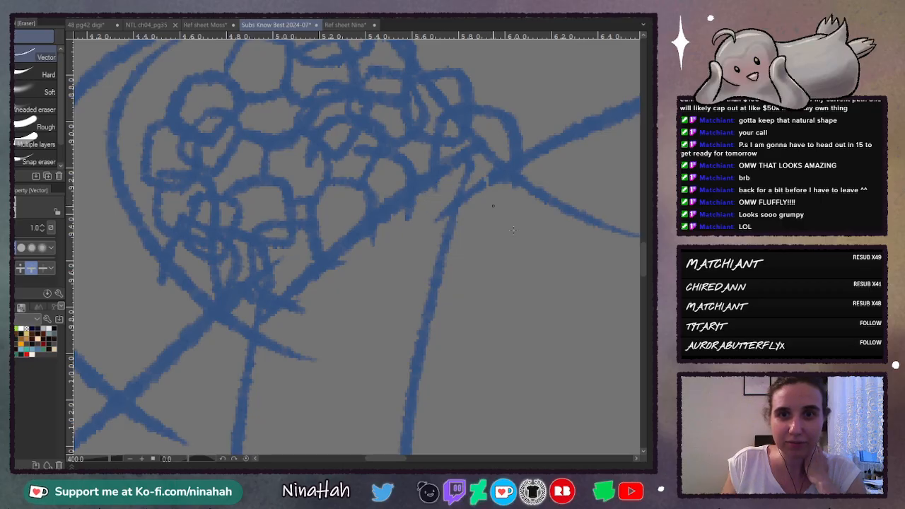
left_click_drag(466, 202, 521, 170)
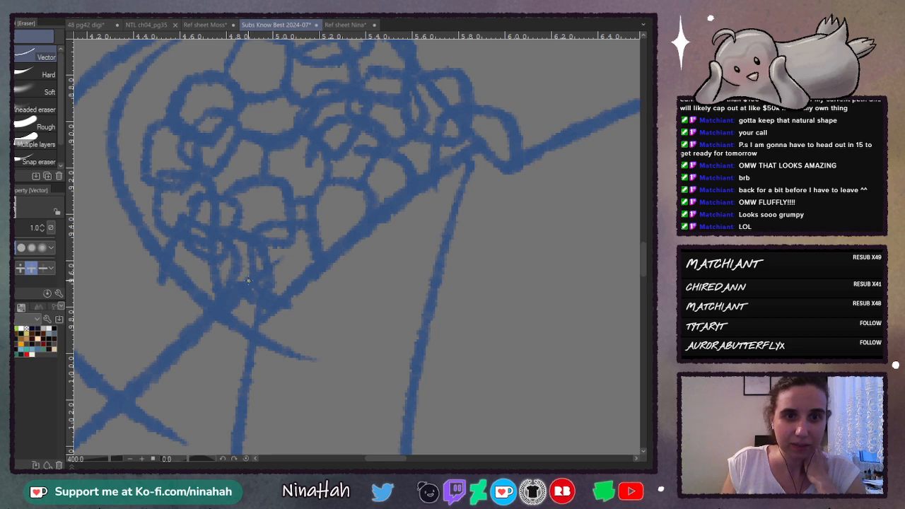
left_click_drag(273, 268, 270, 242)
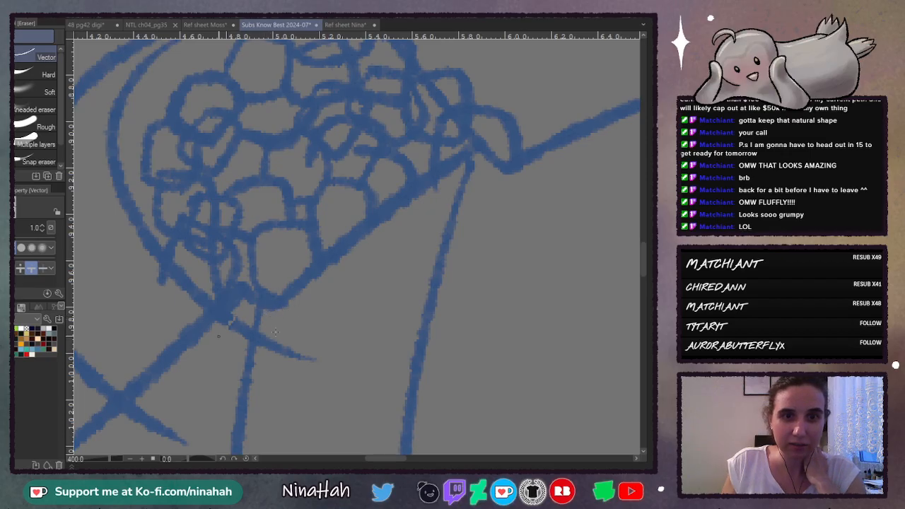
left_click_drag(275, 332, 261, 355)
left_click_drag(155, 415, 135, 430)
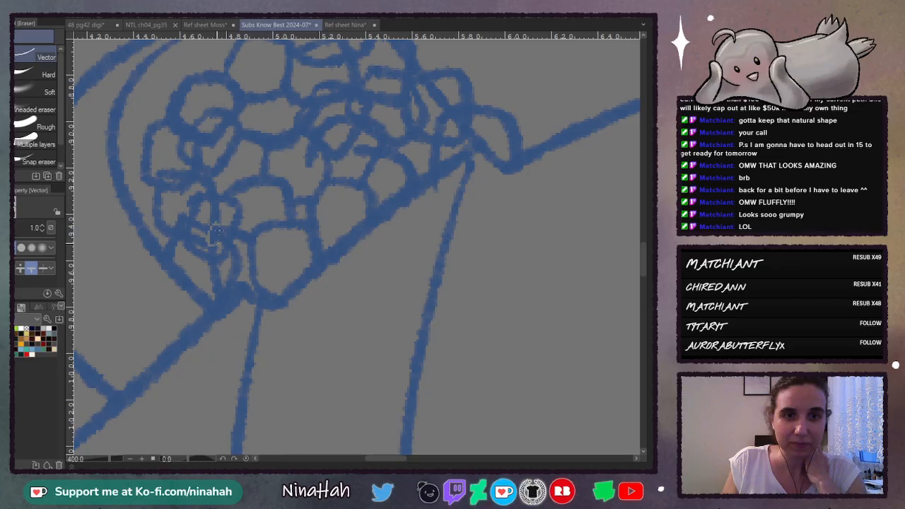
Step: Erase the overlapping lines inside the pebbles on the outer side of the left cluster, leaving single clean outlines
left_click_drag(217, 230, 217, 216)
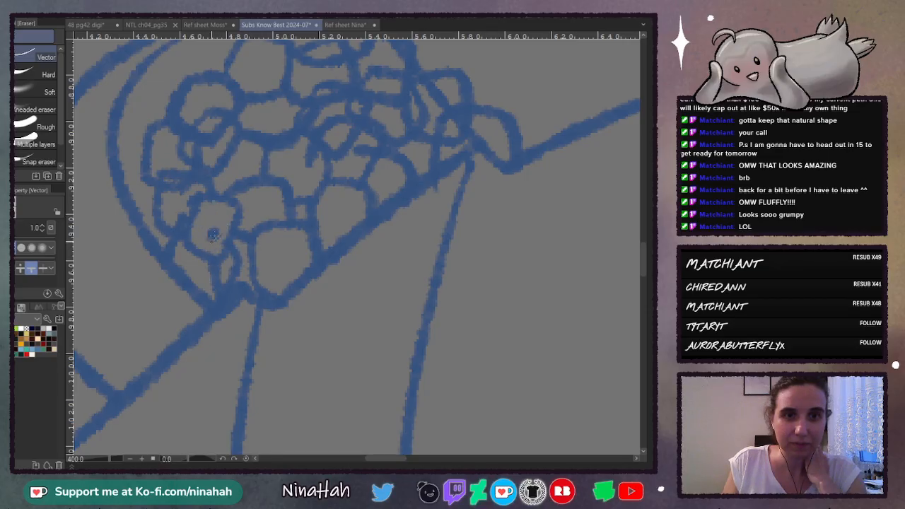
left_click_drag(214, 272, 212, 277)
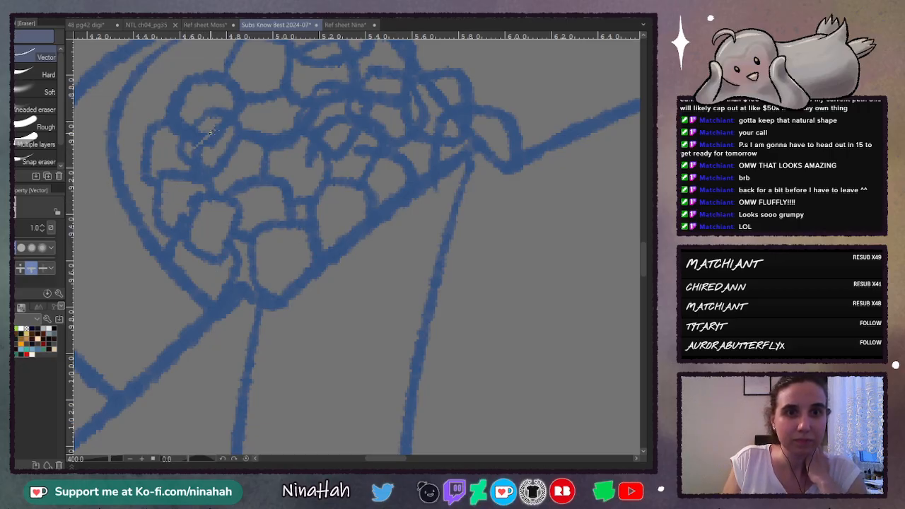
left_click_drag(211, 133, 212, 137)
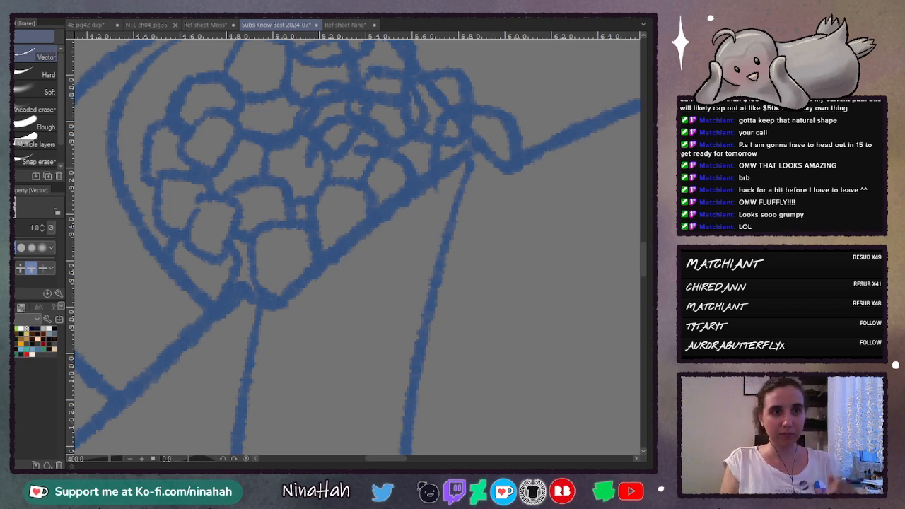
key("p")
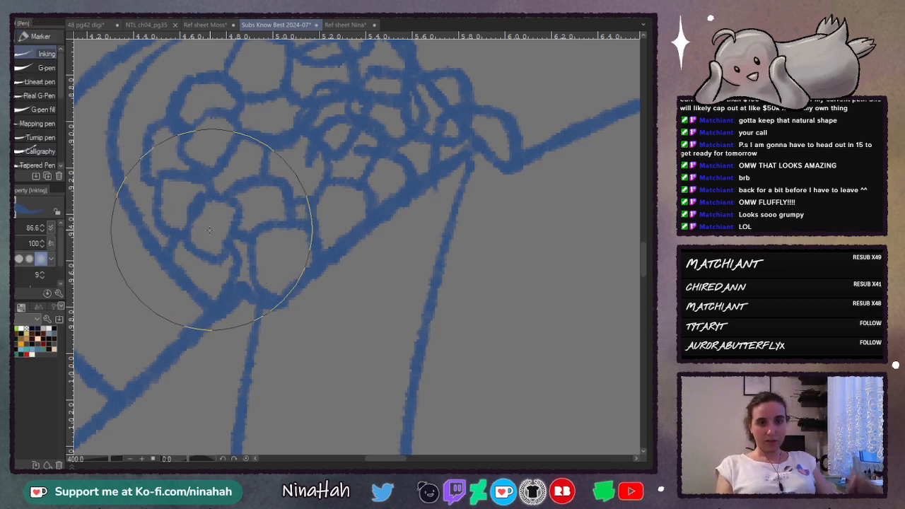
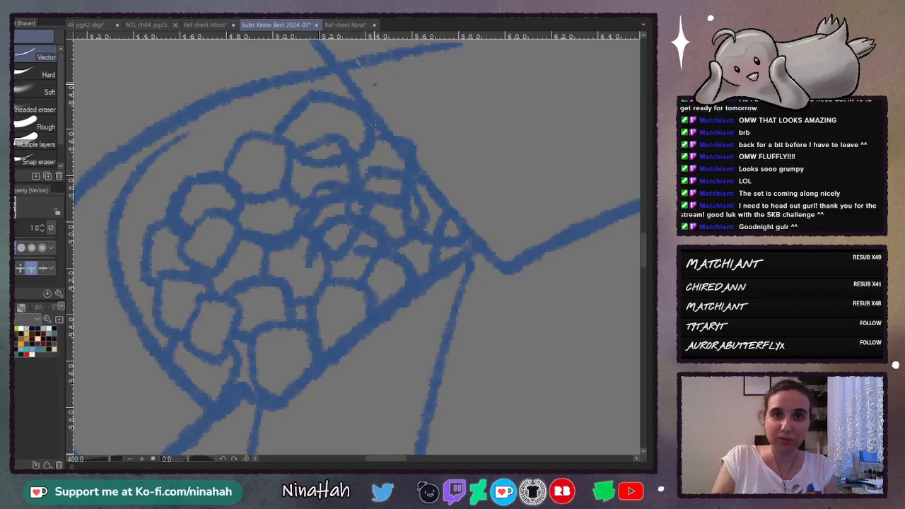
Step: Trim the shell rim line past the lower left leaf's edge and erase the overlaps among the left cluster's central and inner pebbles
left_click_drag(358, 60, 376, 102)
mouse_move(316, 158)
left_mouse_down()
mouse_move(297, 181)
mouse_move(320, 170)
left_mouse_up()
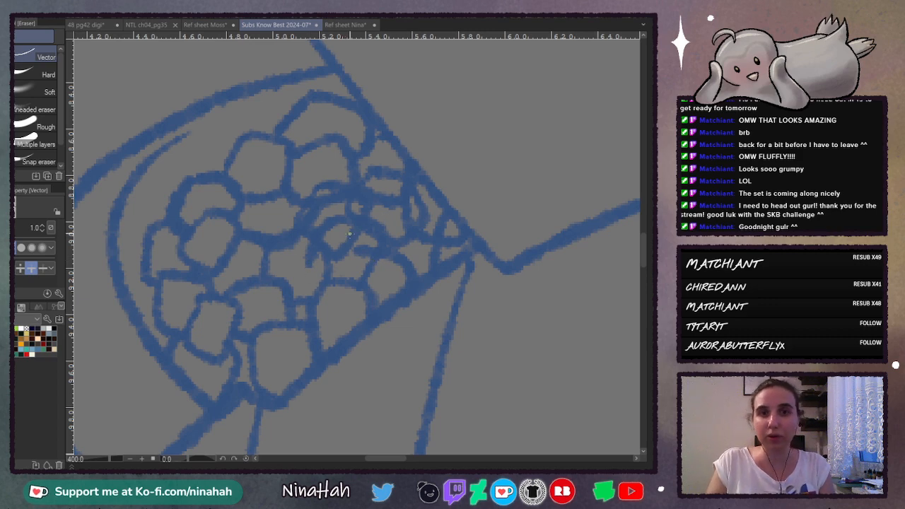
mouse_move(352, 235)
left_mouse_down()
mouse_move(367, 227)
mouse_move(375, 236)
left_mouse_up()
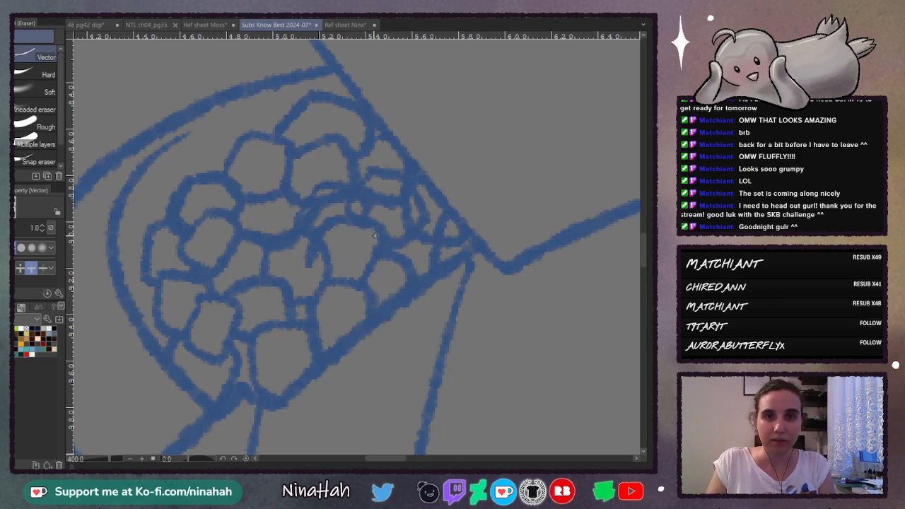
left_click_drag(319, 269, 311, 260)
mouse_move(313, 214)
left_mouse_down()
mouse_move(328, 194)
mouse_move(320, 213)
mouse_move(347, 201)
mouse_move(355, 210)
mouse_move(383, 204)
mouse_move(348, 201)
mouse_move(373, 181)
mouse_move(385, 209)
mouse_move(370, 189)
mouse_move(405, 194)
mouse_move(406, 219)
mouse_move(458, 245)
left_mouse_up()
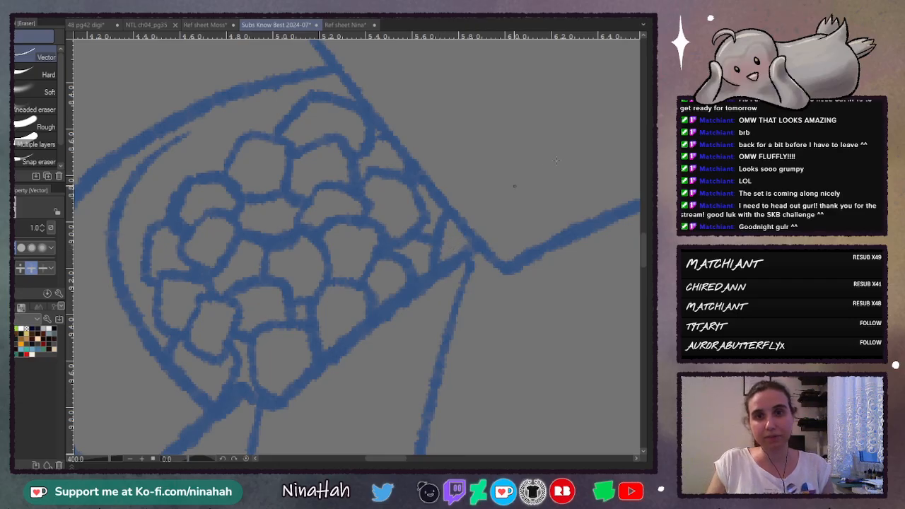
key("ctrl+minus")
key("ctrl+minus")
key("ctrl+minus")
key("ctrl+minus")
key("ctrl+minus")
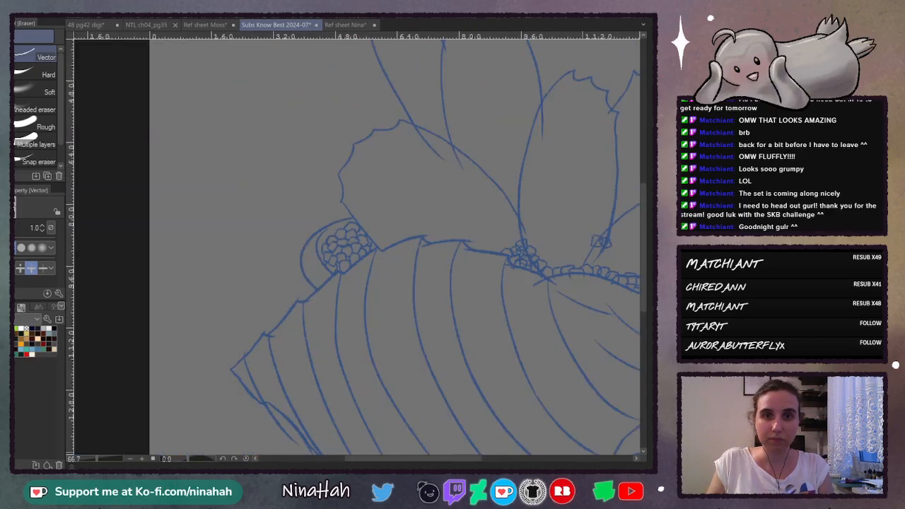
Step: Extend the short notch line on the ribbed shape's upper edge to meet the adjoining outline and erase the overshooting ends
key("ctrl+plus")
key("ctrl+plus")
key("ctrl+plus")
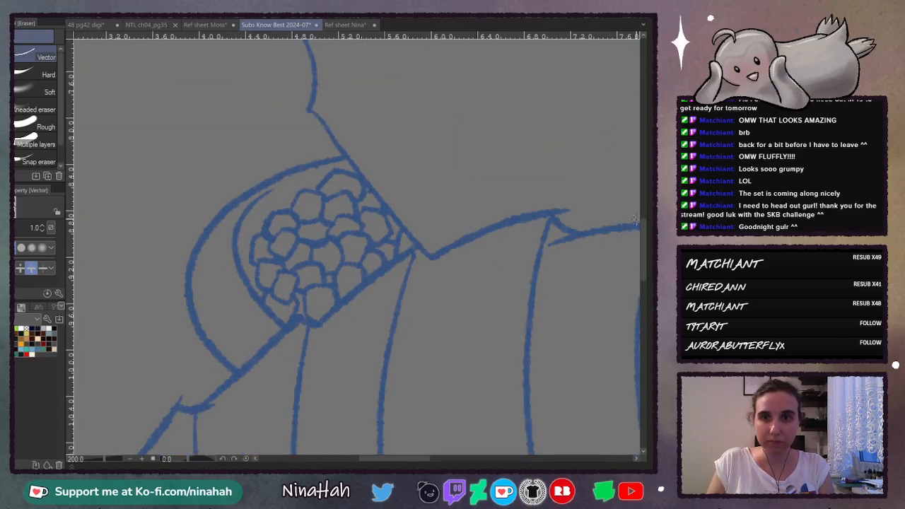
left_click_drag(572, 253, 582, 250)
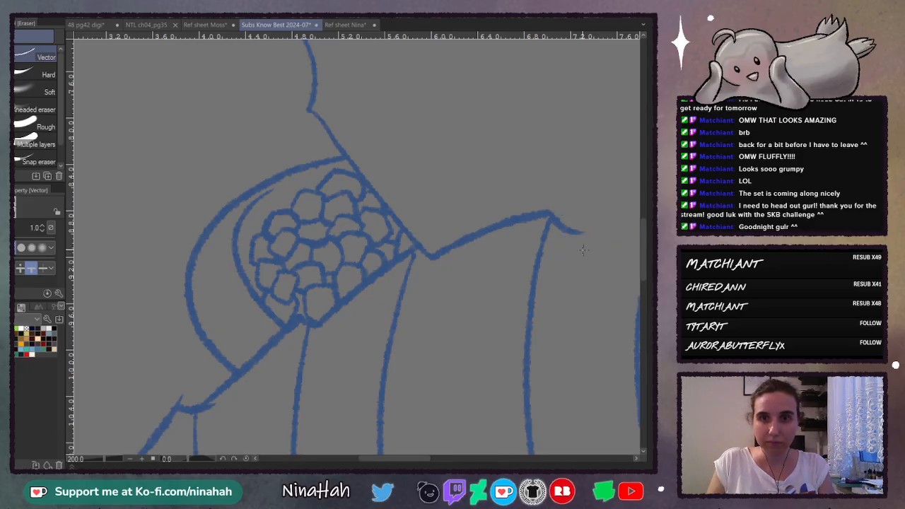
key("ctrl+z")
key("p")
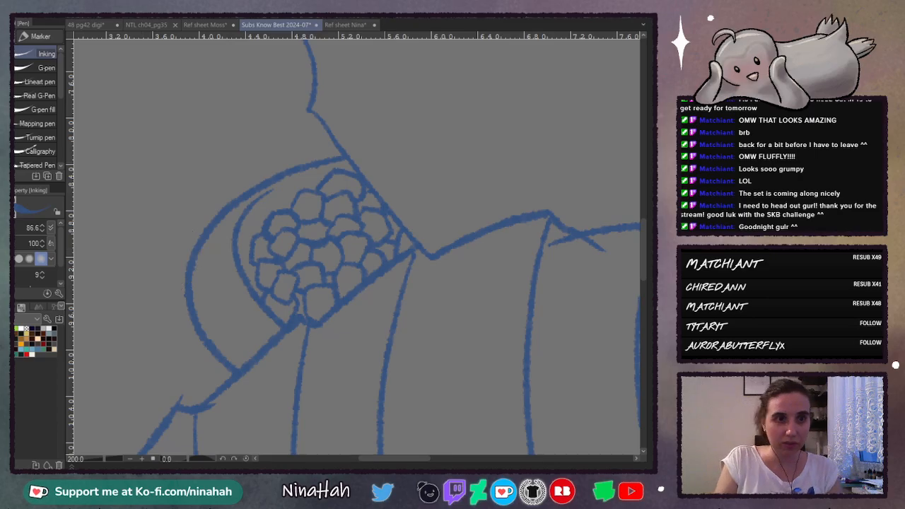
key("e")
left_click(606, 243)
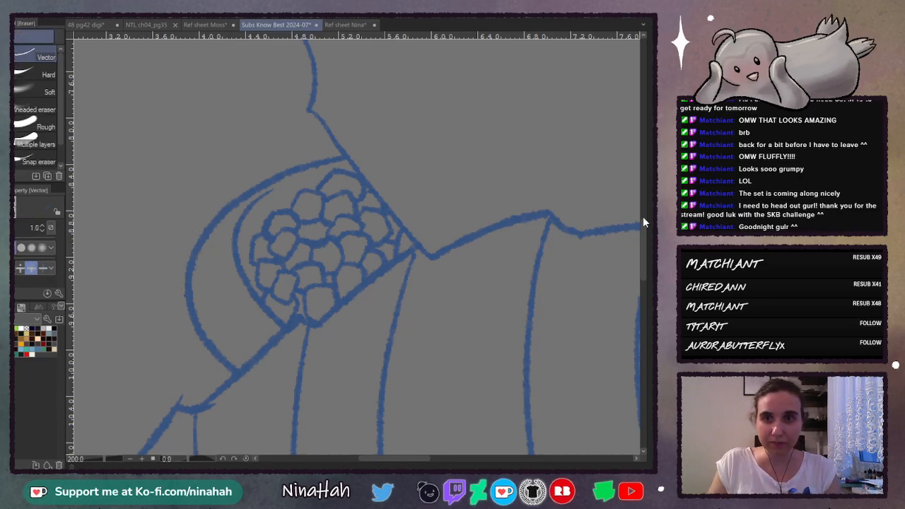
Step: Extend the notch line on the upper-left slope of the ribbed shape across the outline and trim the stray ends around it
left_click_drag(641, 239, 642, 284)
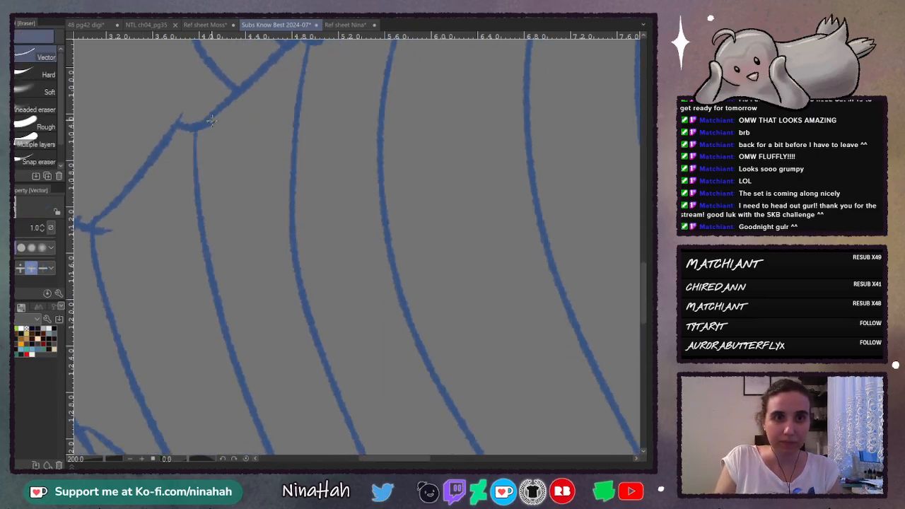
left_click(178, 122)
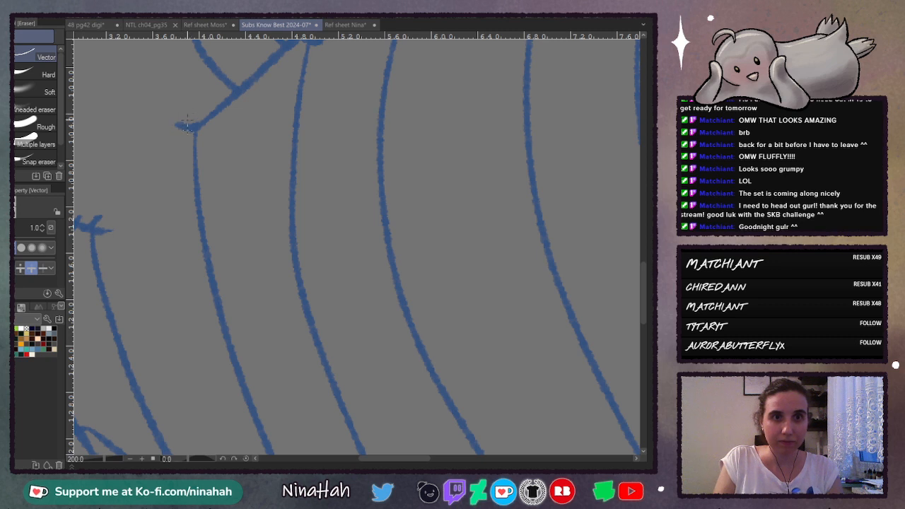
key("ctrl+z")
key("p")
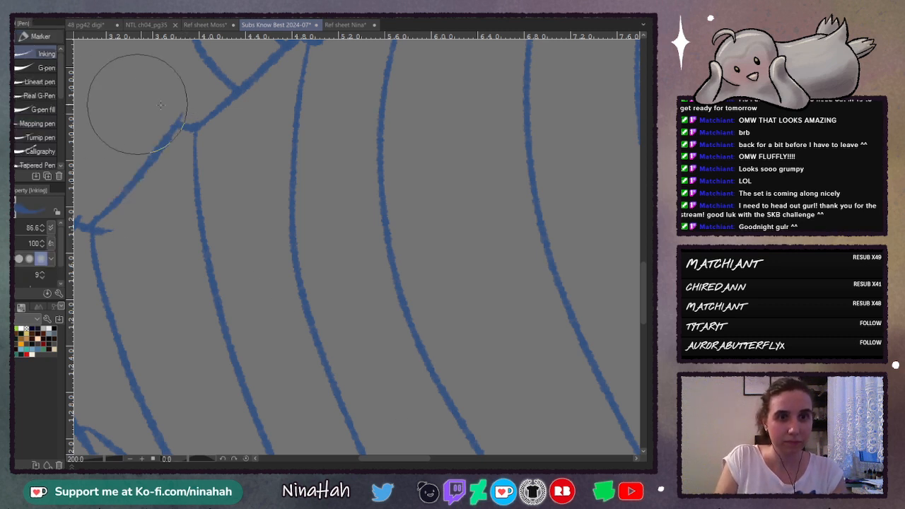
key("e")
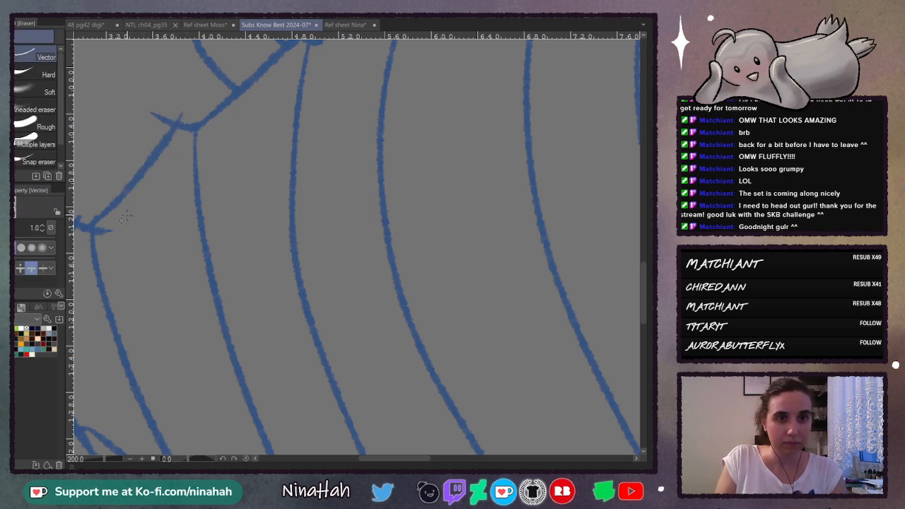
left_click_drag(187, 115, 161, 117)
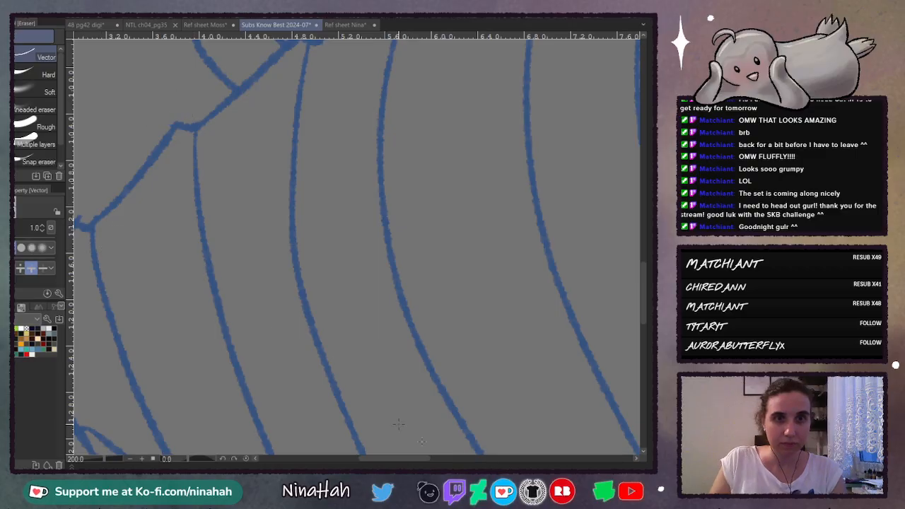
Step: Erase the overshooting line ends at the lowest notch and the first rib near the shape's left tip
left_click_drag(427, 458, 408, 458)
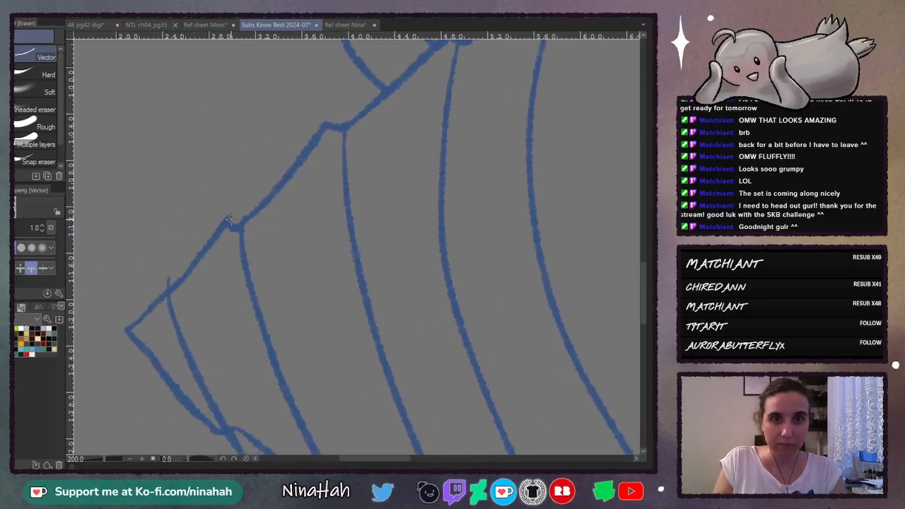
left_click_drag(236, 214, 223, 212)
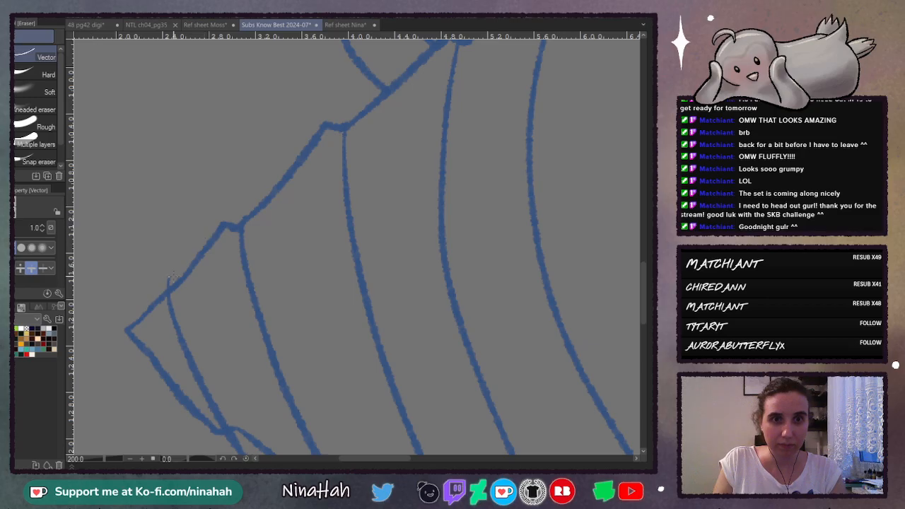
left_click_drag(174, 278, 163, 282)
Step: Bridge the gap in the lower-left outline with an inked stroke and erase its overhanging ends with the vector eraser
left_click_drag(645, 290, 643, 328)
mouse_move(258, 274)
left_mouse_down()
mouse_move(361, 318)
mouse_move(380, 363)
left_mouse_up()
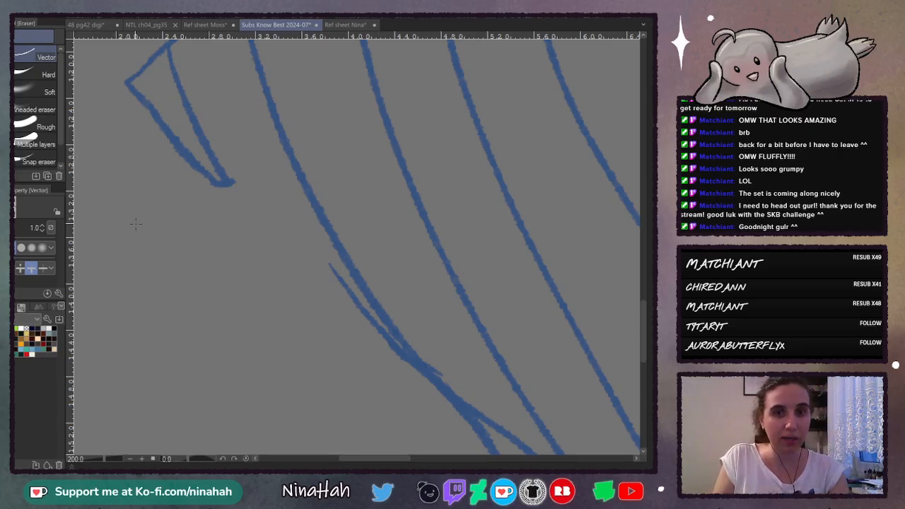
key("ctrl+z")
key("ctrl+z")
key("p")
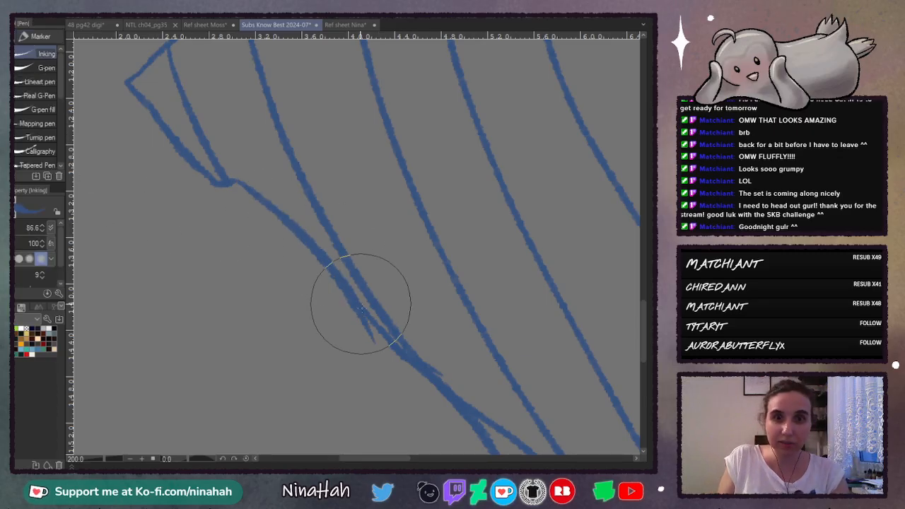
left_click_drag(362, 308, 274, 257)
key("e")
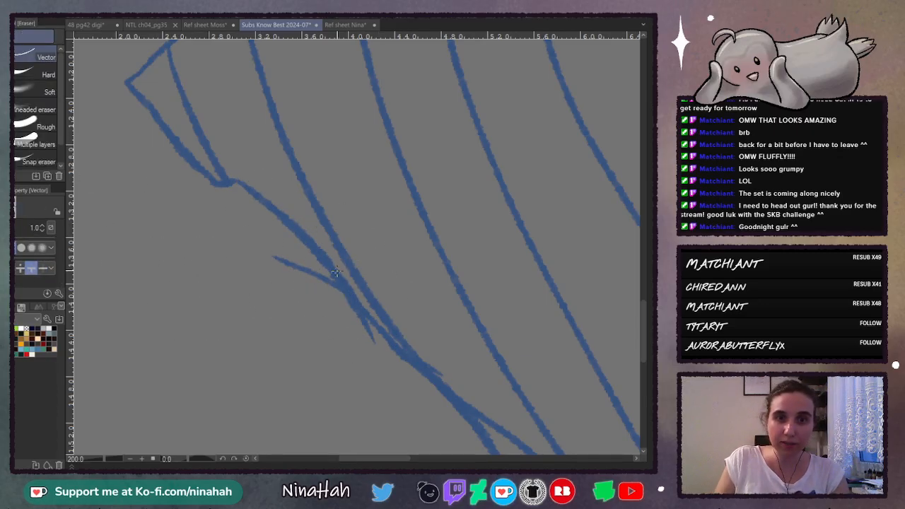
left_click_drag(335, 272, 325, 284)
left_click(377, 343)
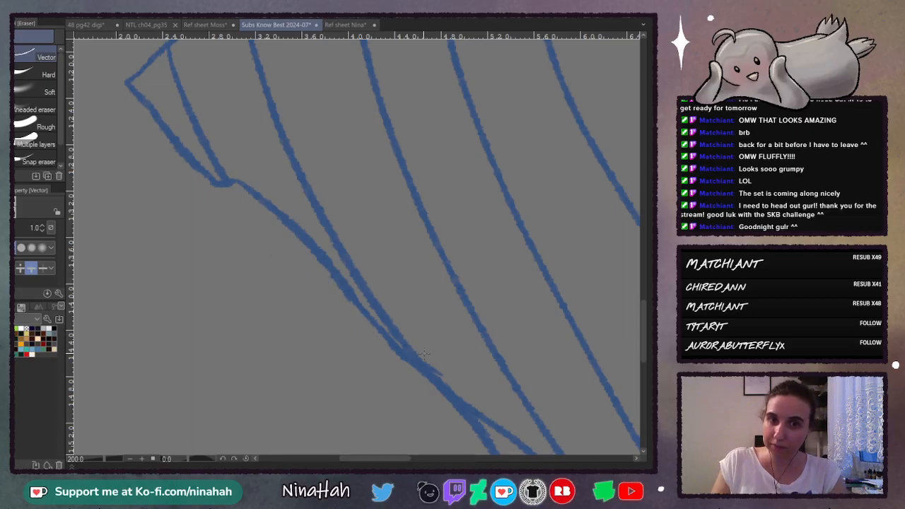
Step: Erase the stray line ends and rib tails that stick out below the outline along the shape's lower-left edge
scroll(644, 335, "down", 5)
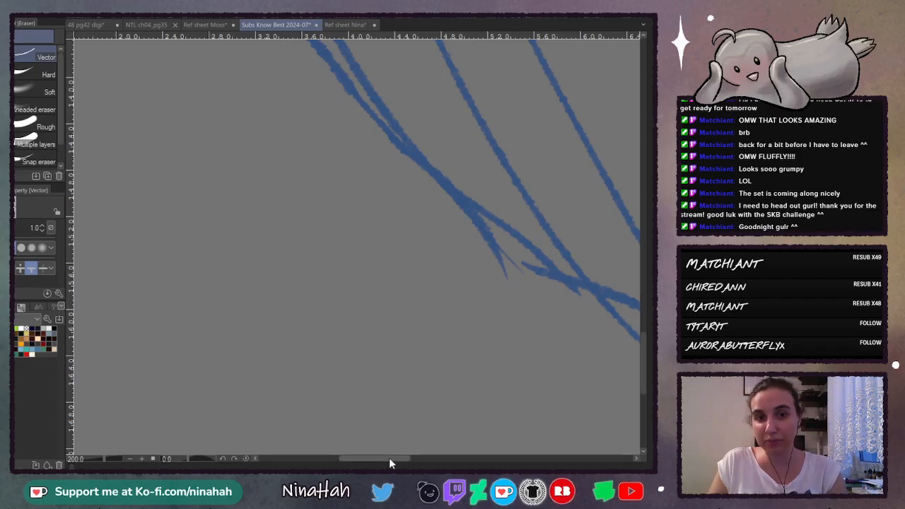
left_click_drag(390, 458, 417, 462)
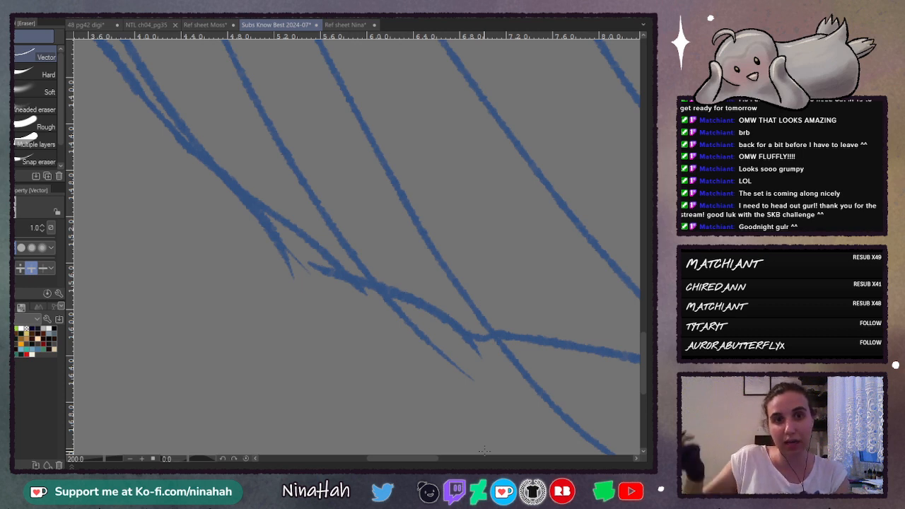
left_click(330, 282)
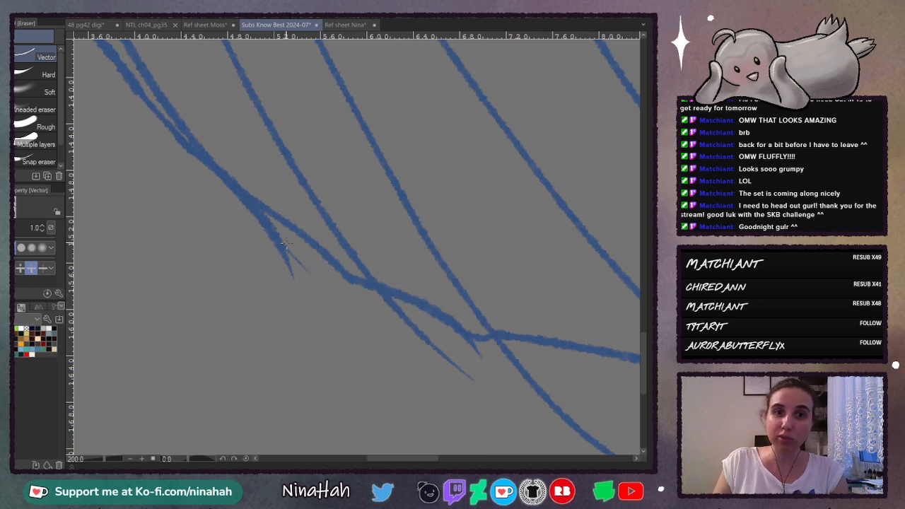
mouse_move(291, 238)
left_mouse_down()
mouse_move(243, 256)
mouse_move(246, 270)
mouse_move(274, 234)
mouse_move(250, 246)
left_mouse_up()
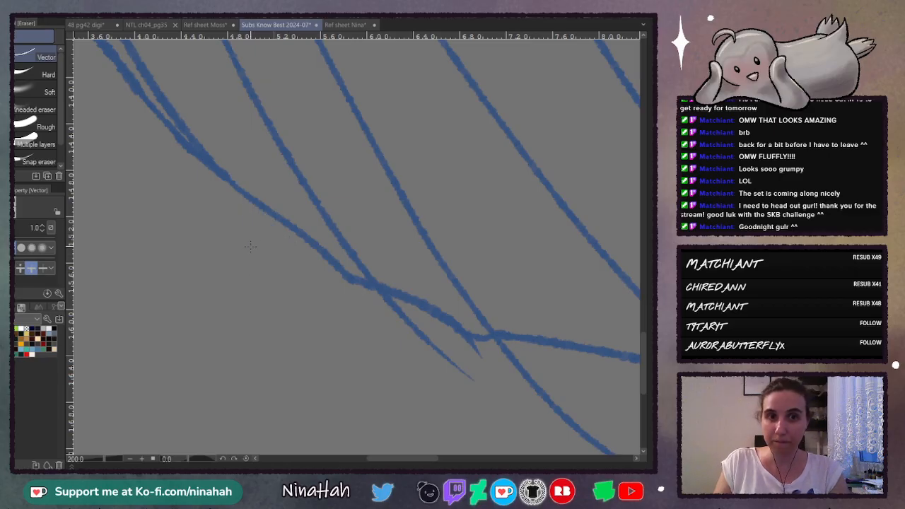
mouse_move(431, 339)
left_mouse_down()
mouse_move(475, 339)
mouse_move(511, 361)
left_mouse_up()
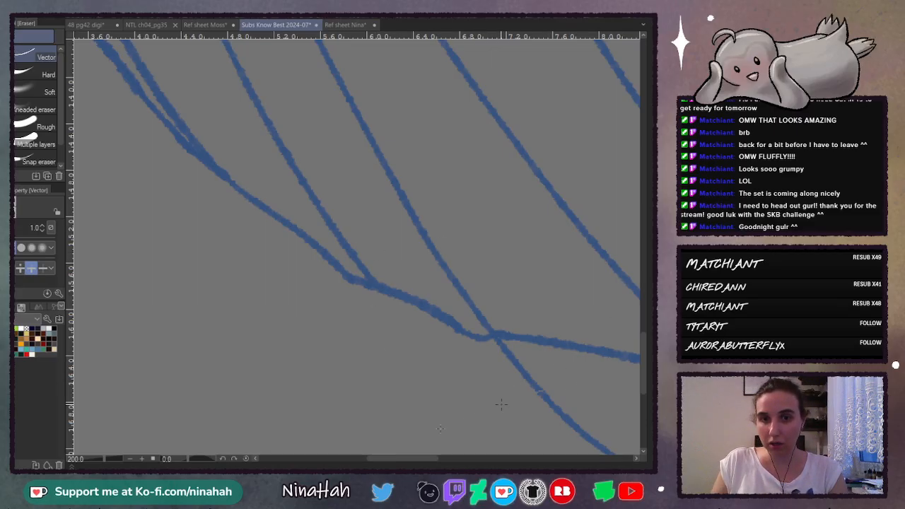
Step: Erase the rib tail below the bottom edge, then extend the scallop corner beside it with ink and trim the crossing ends
left_click_drag(419, 457, 485, 458)
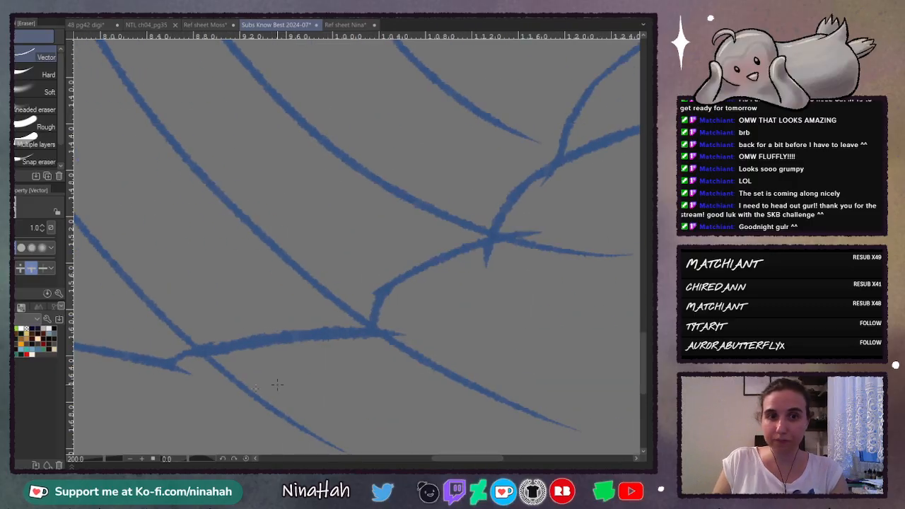
left_click_drag(277, 385, 292, 381)
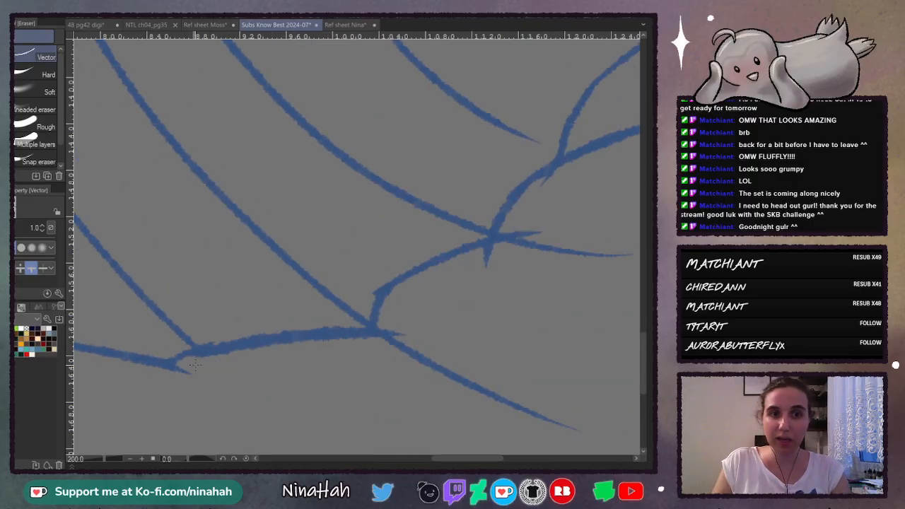
left_click_drag(195, 364, 170, 402)
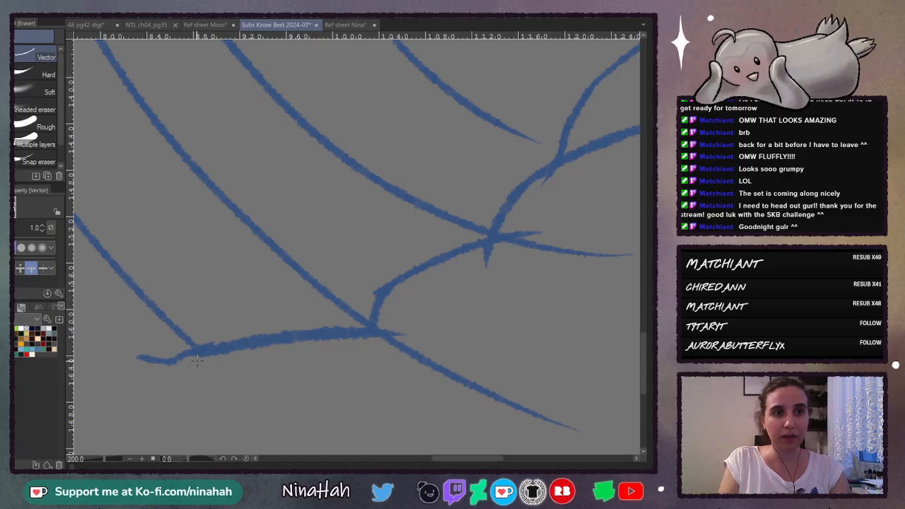
key("ctrl+z")
key("p")
left_click_drag(169, 364, 137, 384)
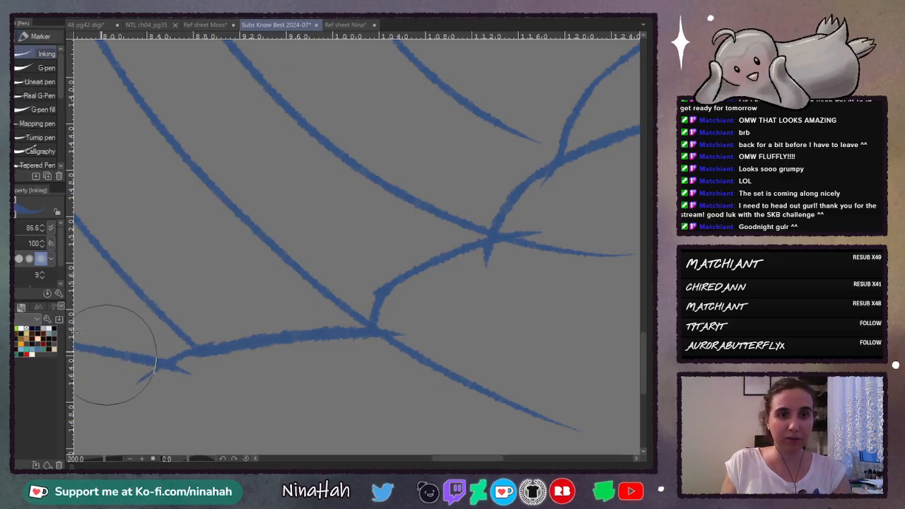
key("e")
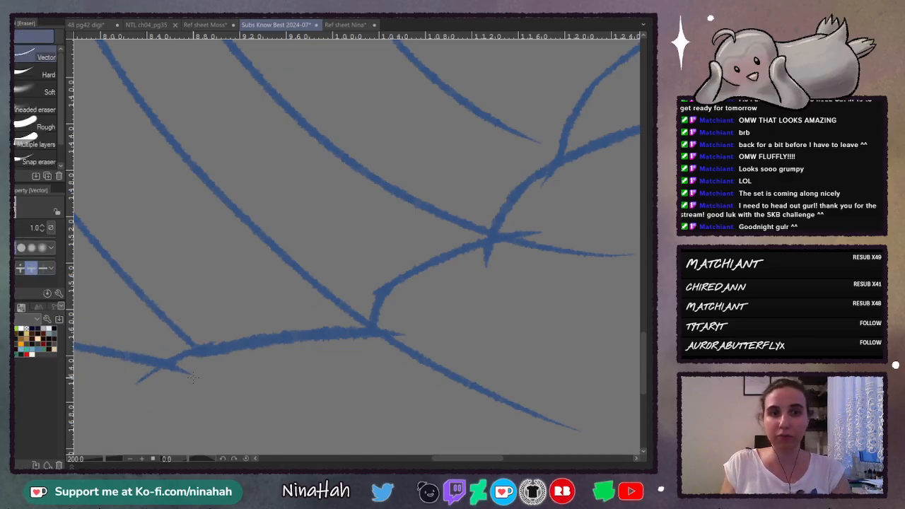
left_click_drag(132, 374, 149, 386)
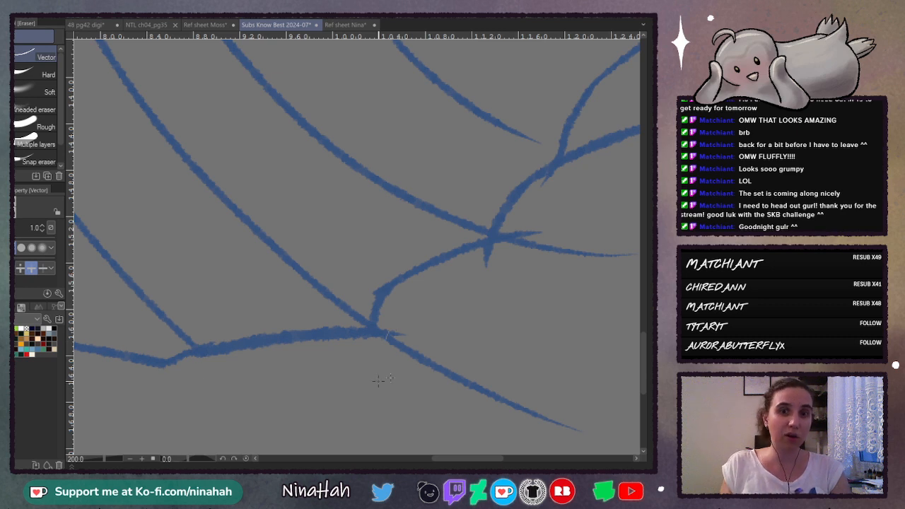
Step: Remove the next rib's tail below the bottom edge and close that scallop corner with a short inked stroke, trimming its excess
mouse_move(379, 371)
left_mouse_down()
mouse_move(393, 340)
mouse_move(382, 332)
left_mouse_up()
key("ctrl+z")
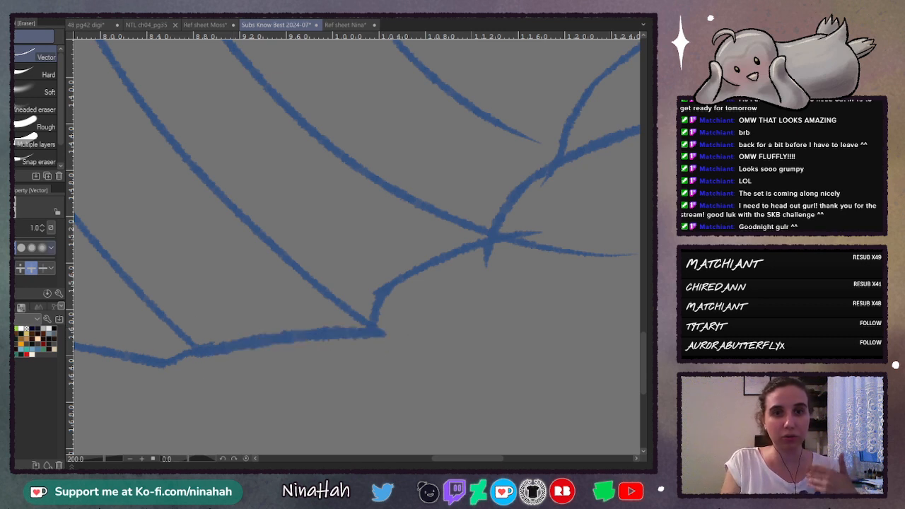
key("p")
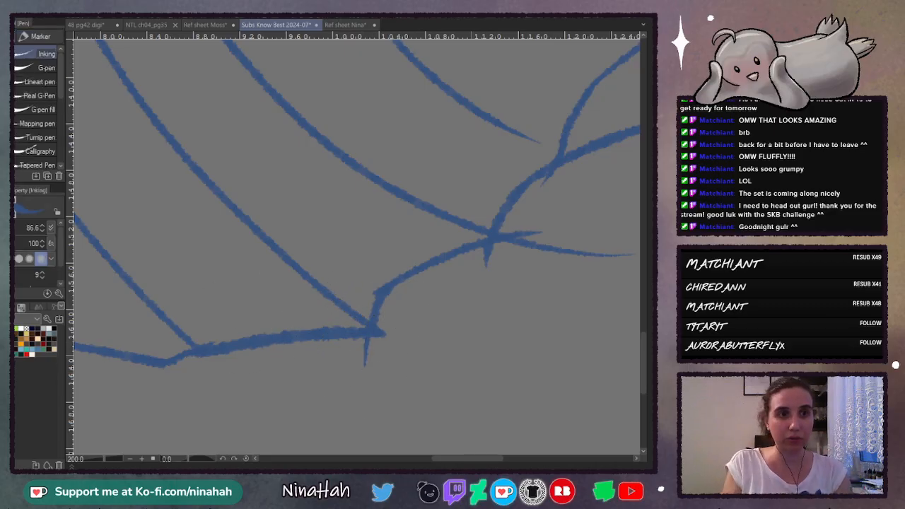
key("e")
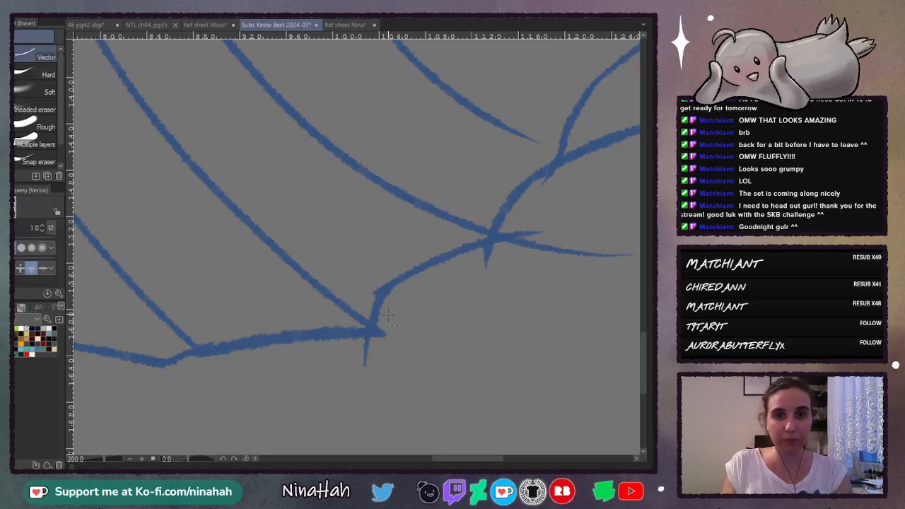
left_click(367, 351)
left_click_drag(376, 281, 475, 246)
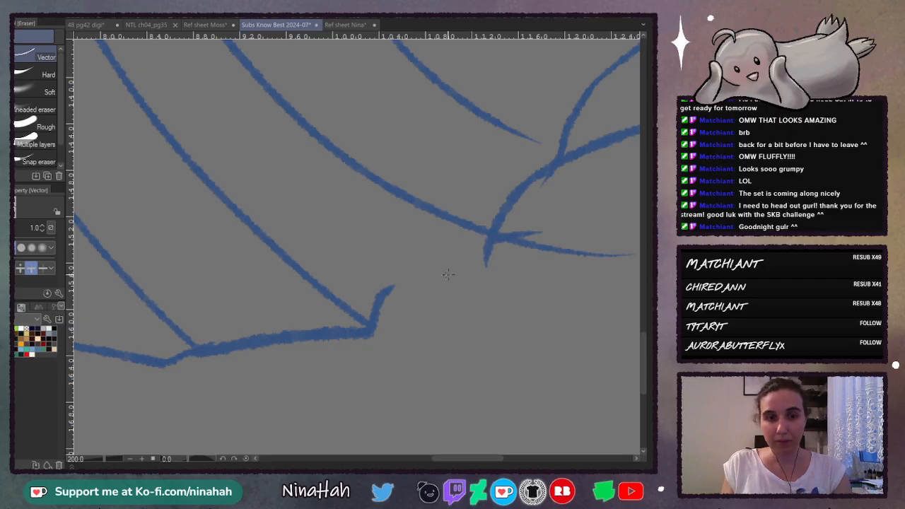
key("ctrl+z")
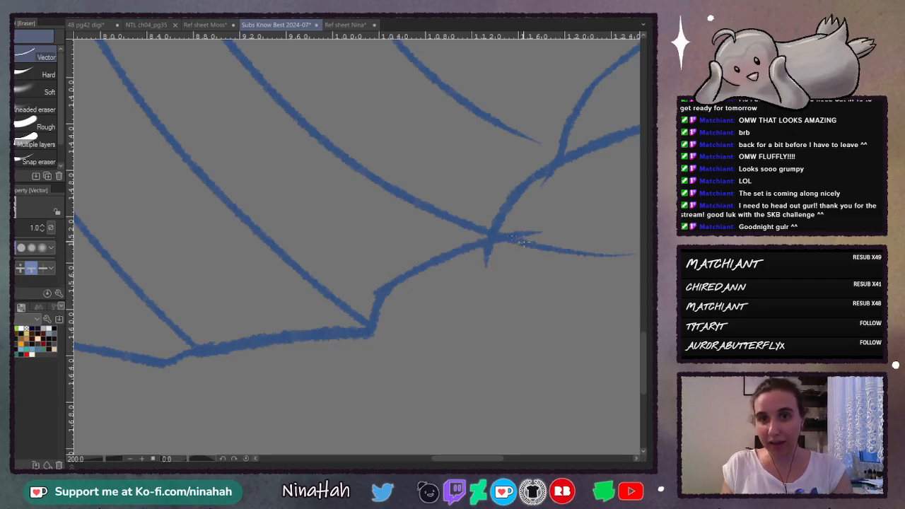
Step: Erase the overshooting line ends at the remaining scallop corners up the lower-right edge of the ribbed shape
left_click_drag(484, 259, 511, 226)
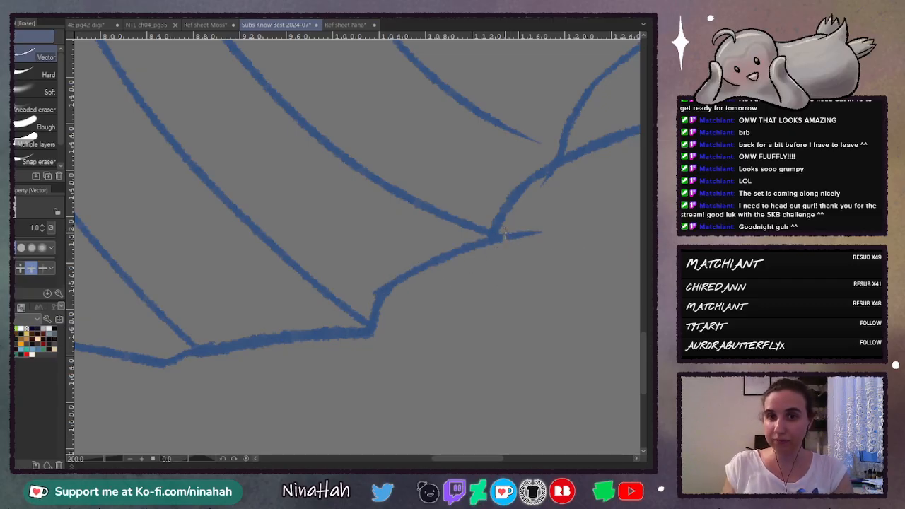
left_click_drag(508, 233, 504, 265)
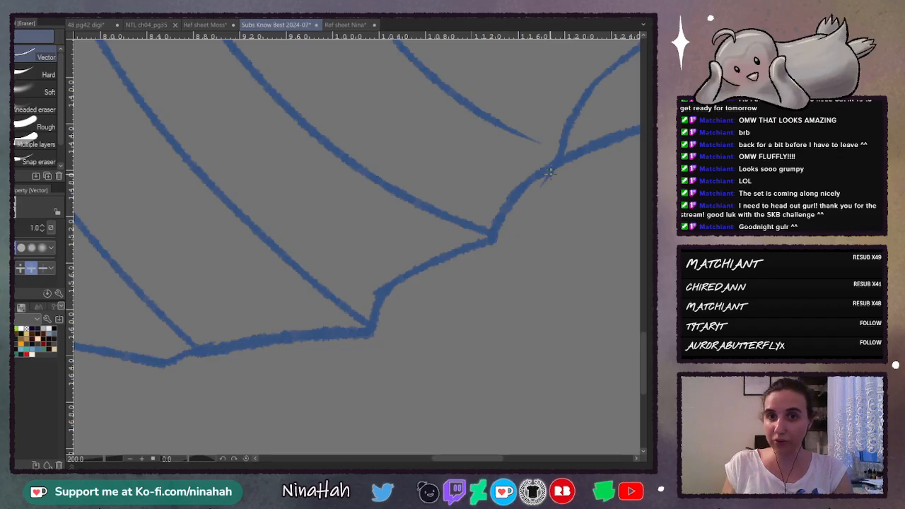
left_click_drag(454, 461, 486, 458)
left_click(359, 132)
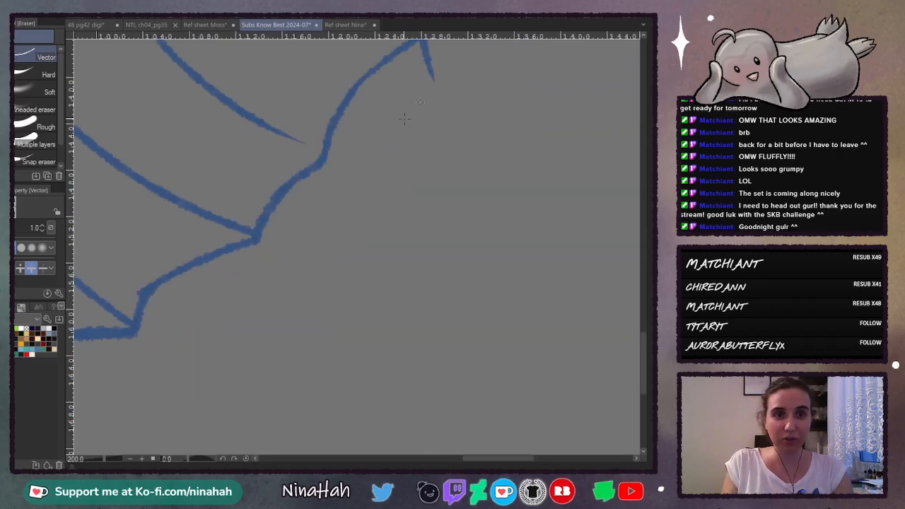
left_click(427, 62)
Step: Erase the small line ends that overshoot below the beaded band's lower edge, beside the point where the rib meets it
left_click_drag(643, 359, 641, 262)
left_click(463, 239)
mouse_move(477, 459)
left_mouse_down()
mouse_move(455, 464)
mouse_move(491, 465)
mouse_move(457, 465)
left_mouse_up()
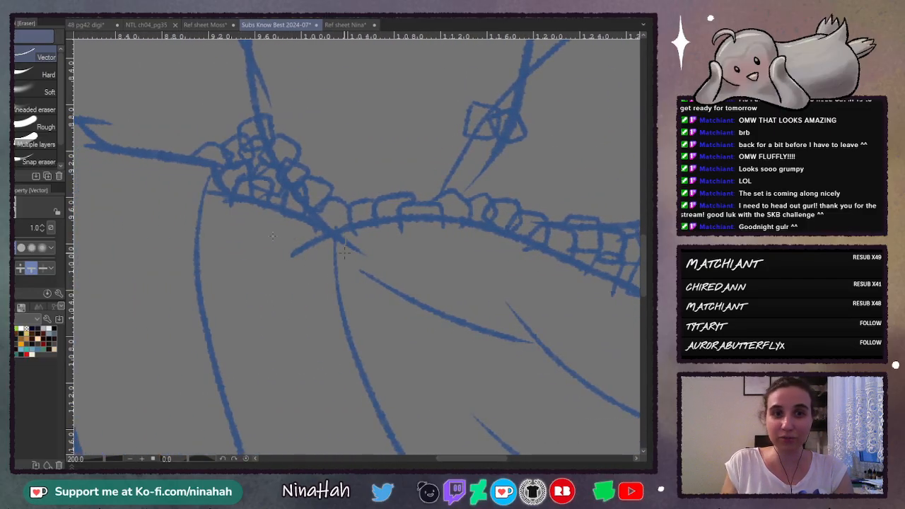
mouse_move(344, 252)
left_mouse_down()
mouse_move(352, 241)
mouse_move(313, 252)
left_mouse_up()
key("ctrl+plus")
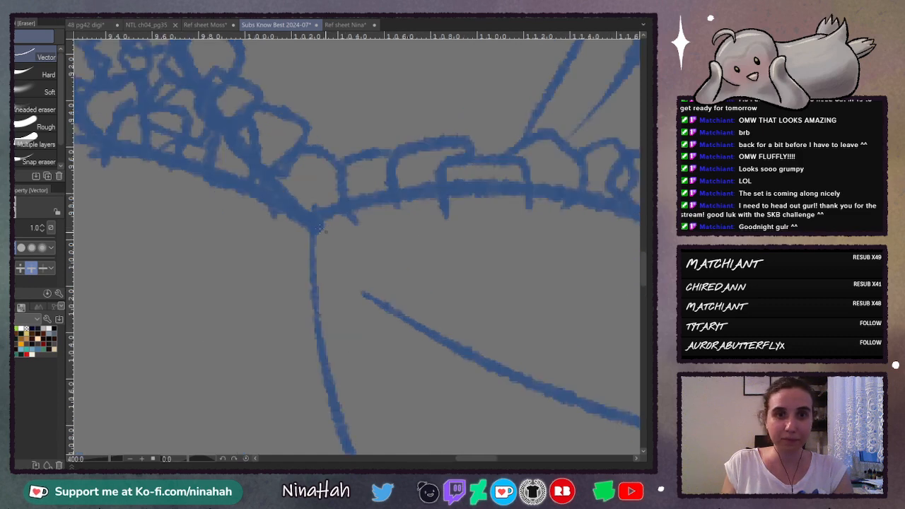
left_click_drag(432, 207, 483, 209)
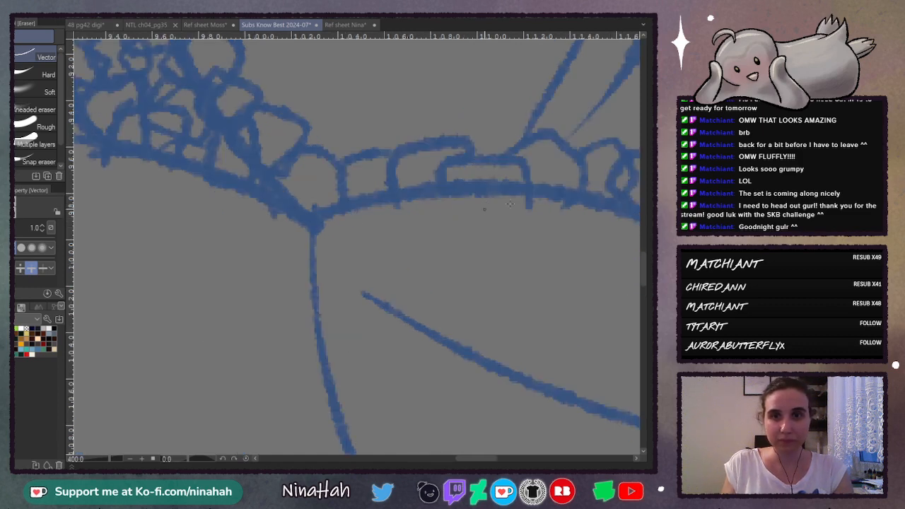
left_click_drag(589, 212, 598, 214)
key("ctrl+minus")
key("ctrl+minus")
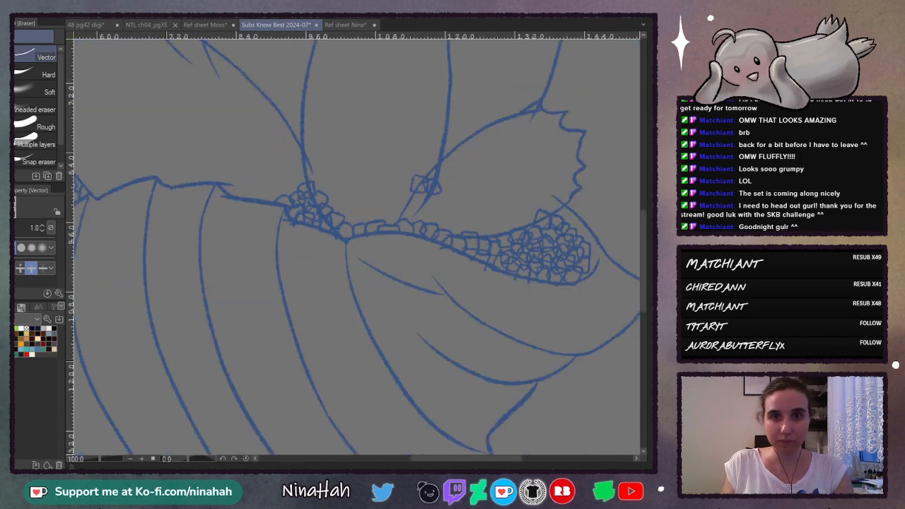
Step: Erase the beads outside the long curved line at the band's left cluster and clear the overlapping lines inside the remaining beads
key("ctrl+plus")
key("ctrl+plus")
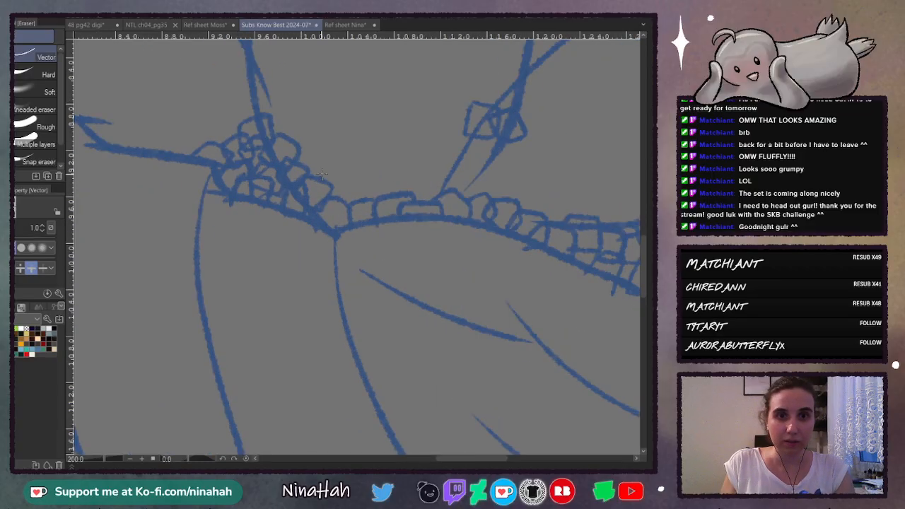
mouse_move(315, 186)
left_mouse_down()
mouse_move(320, 209)
mouse_move(265, 111)
left_mouse_up()
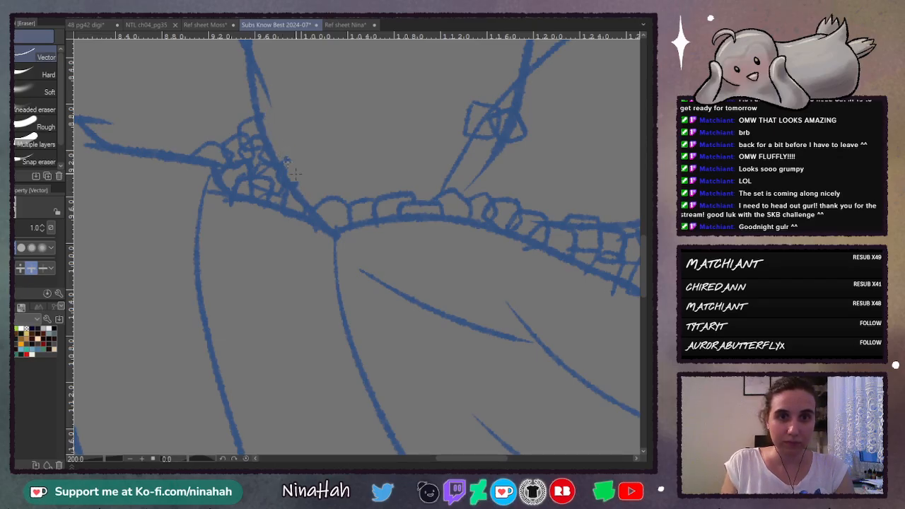
left_click_drag(290, 158, 285, 162)
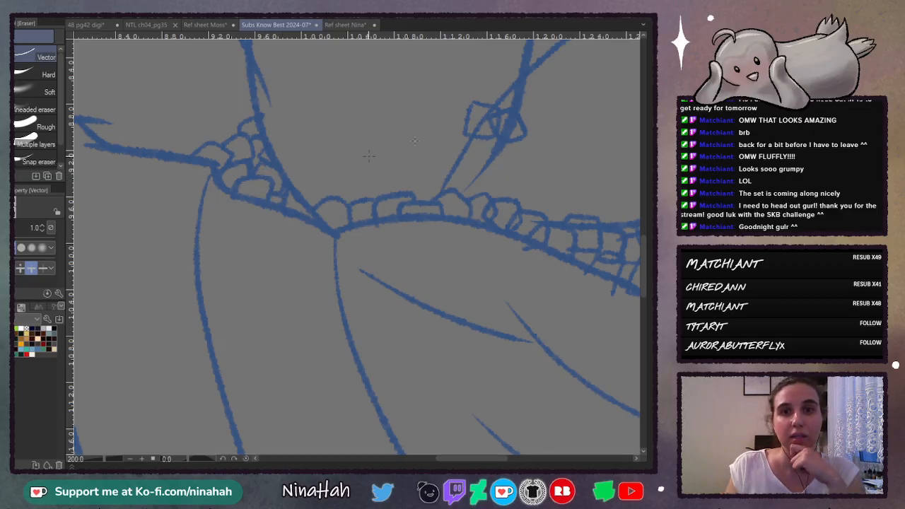
Step: Erase the two small beads and the slanted stray line at the right-hand curve, plus the loose line end beside the left-hand curve
left_click_drag(454, 149, 488, 103)
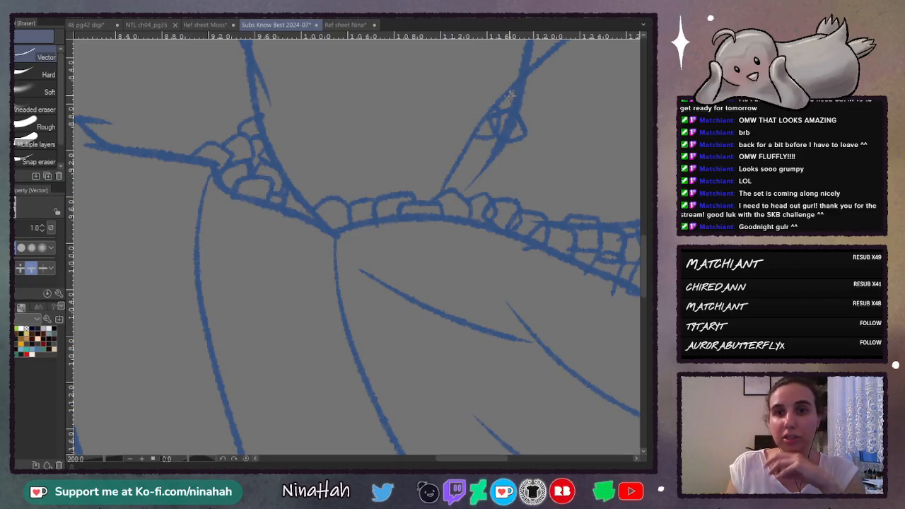
mouse_move(479, 143)
left_mouse_down()
mouse_move(498, 110)
mouse_move(500, 118)
mouse_move(504, 104)
mouse_move(495, 106)
left_mouse_up()
left_click_drag(471, 147, 486, 119)
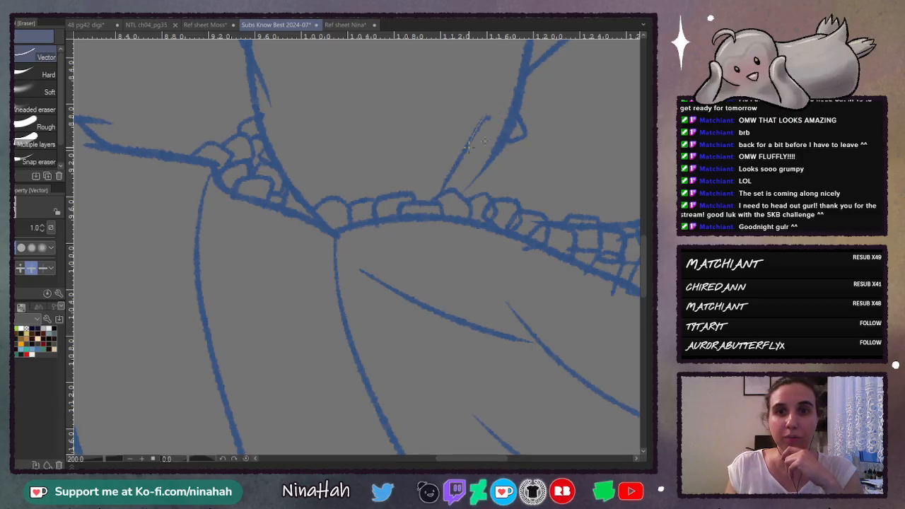
mouse_move(442, 191)
left_mouse_down()
mouse_move(492, 115)
mouse_move(523, 118)
left_mouse_up()
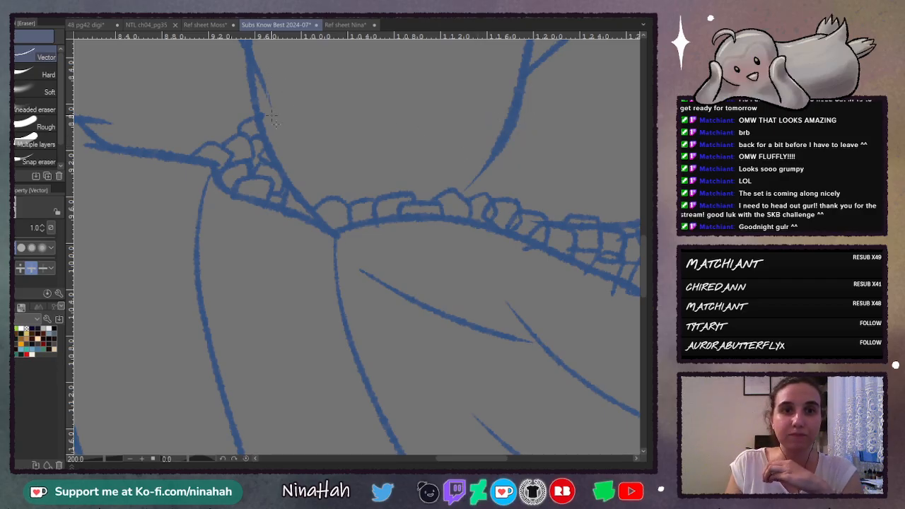
left_click_drag(271, 118, 263, 107)
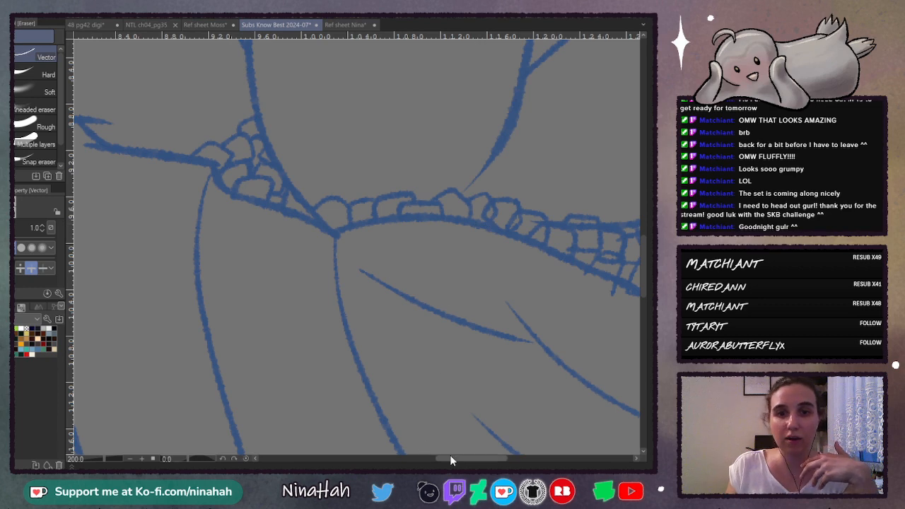
Step: Erase overlapping bead lines and overshooting ends along the beaded band, and tidy the crossing where the left-hand curve meets it
left_click_drag(449, 458, 480, 458)
left_click_drag(474, 227, 485, 228)
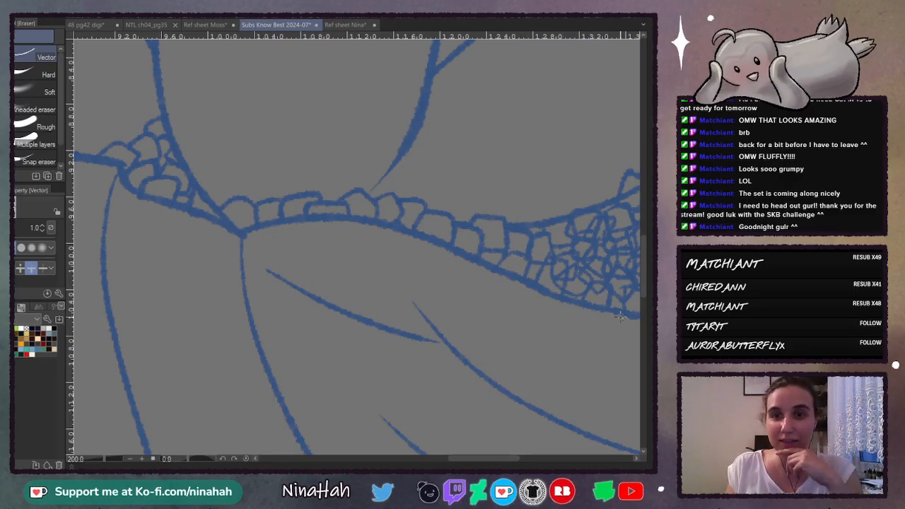
scroll(642, 276, "up", 3)
scroll(641, 268, "up", 2)
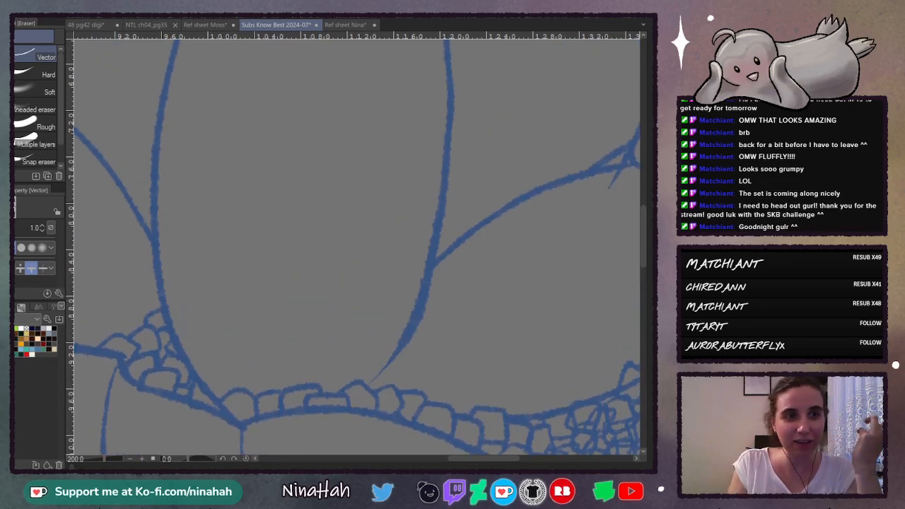
key("p")
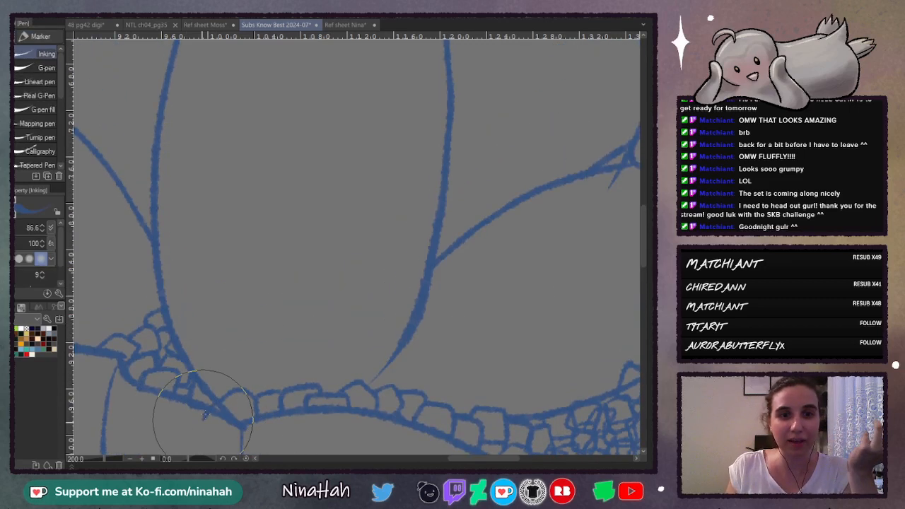
key("e")
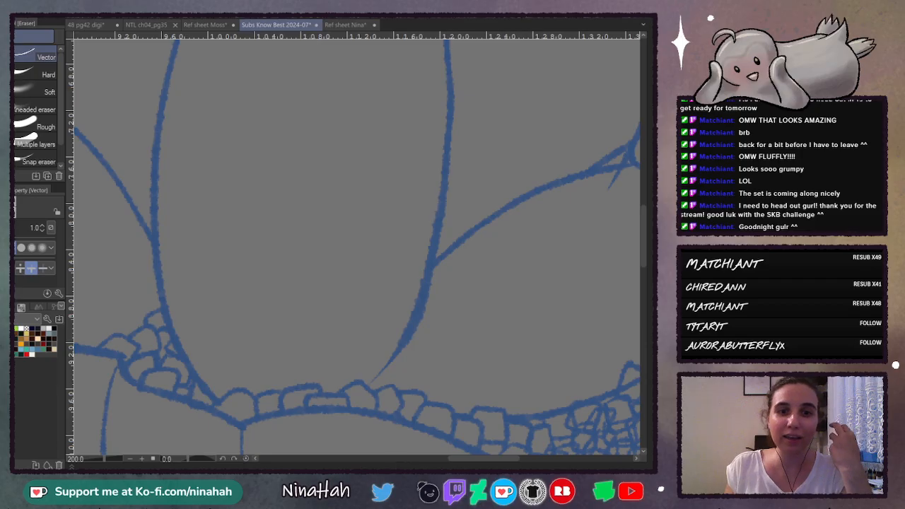
Step: Erase the mismatched outline piece between the last scalloped rib and the left bead cluster, and ink a new line joining them
left_click_drag(472, 456, 422, 466)
left_click_drag(403, 312, 386, 341)
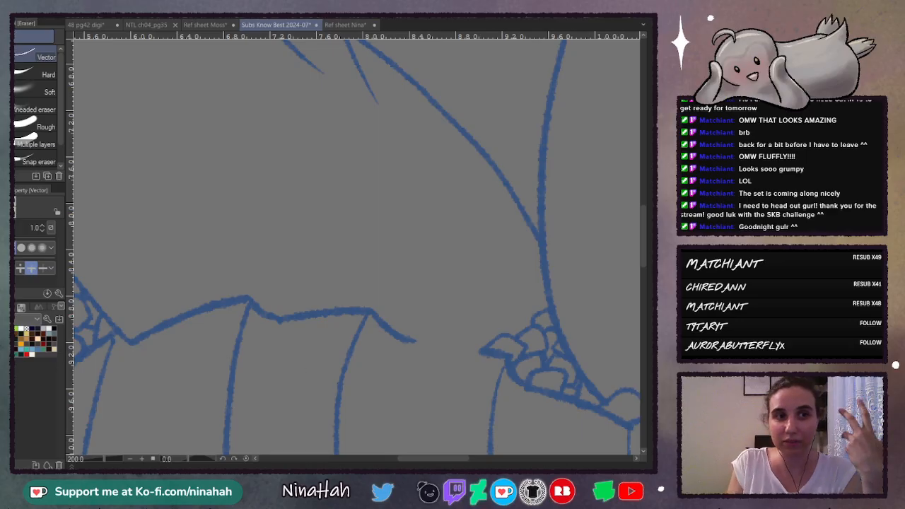
key("p")
left_click_drag(408, 340, 501, 355)
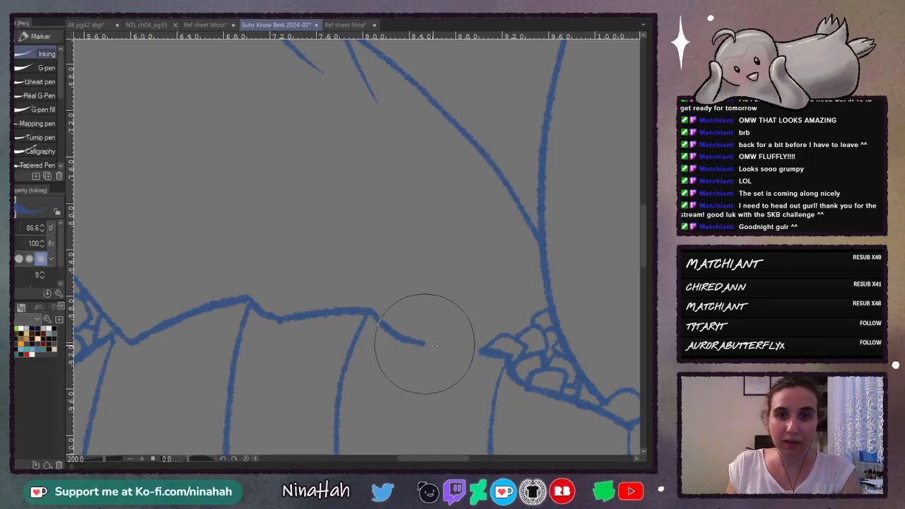
Step: Rework the corner where the arched line meets the jagged edge with the inking pen and erase the overshooting ends there
left_click_drag(410, 459, 446, 459)
key("e")
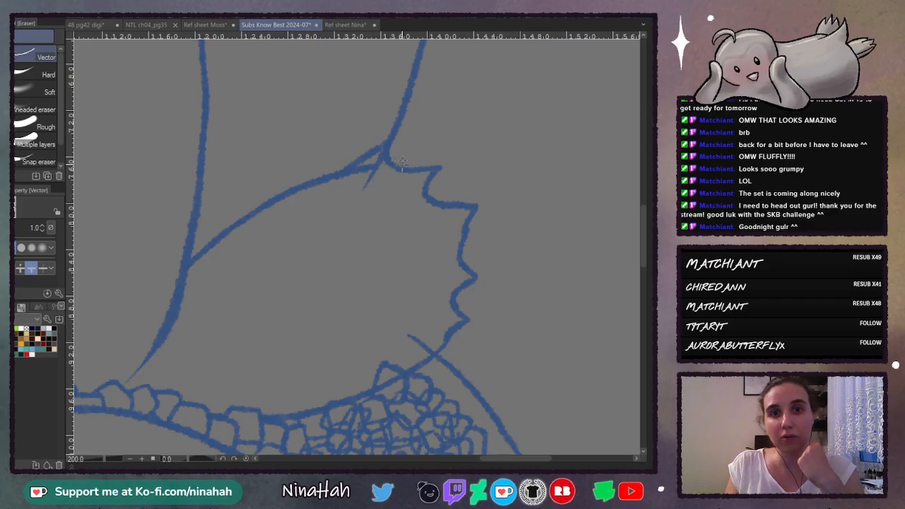
left_click(360, 186)
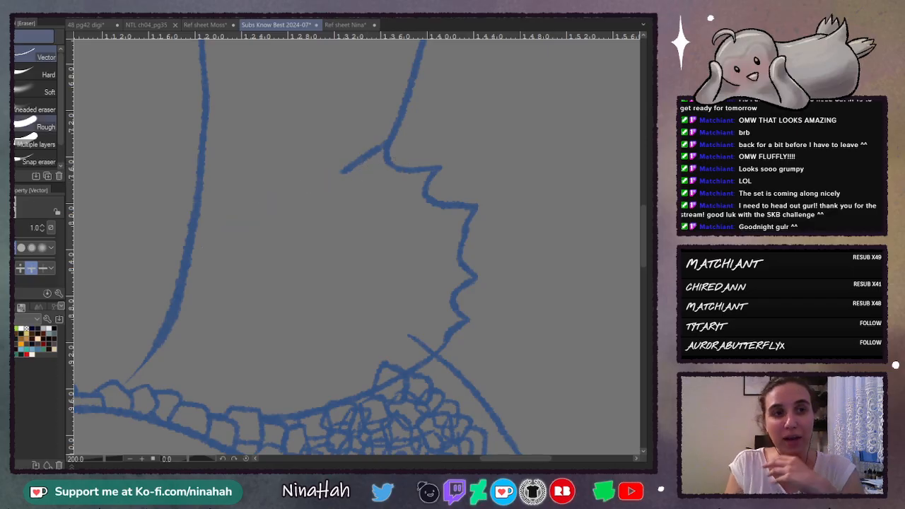
key("ctrl+z")
key("p")
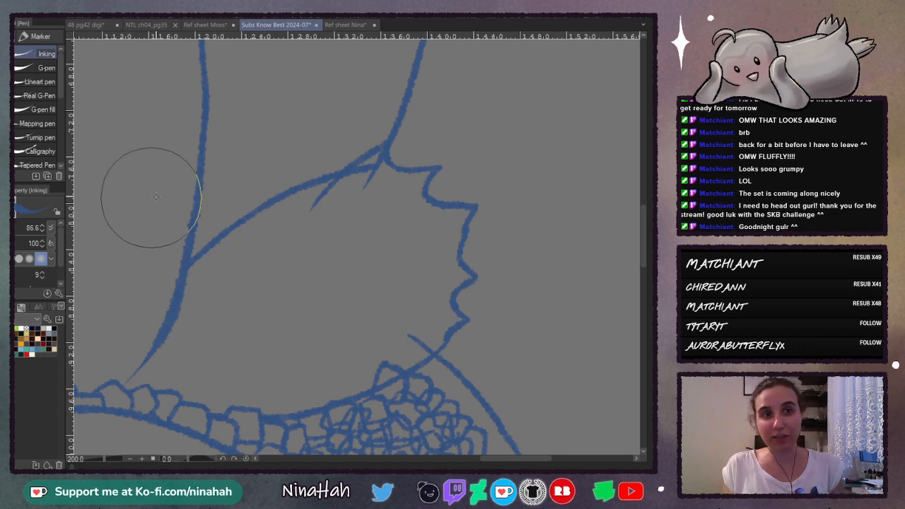
key("e")
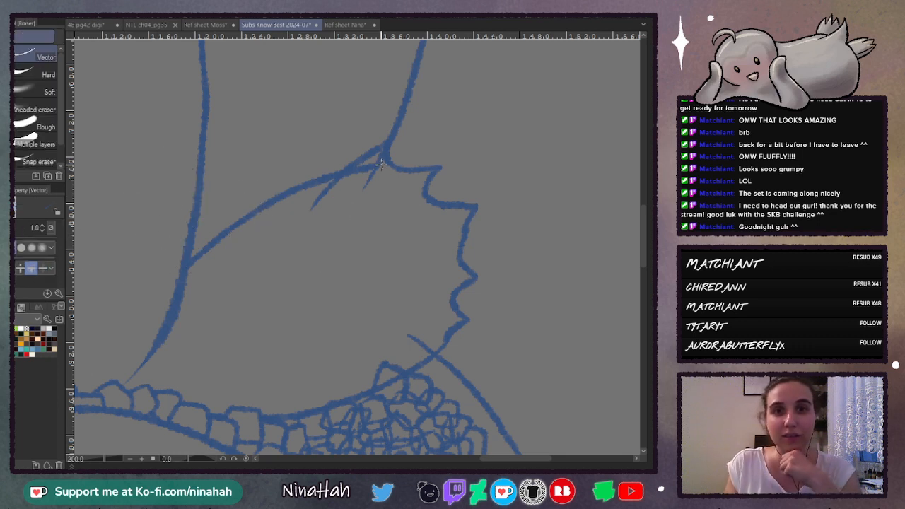
mouse_move(381, 165)
left_mouse_down()
mouse_move(366, 184)
mouse_move(293, 205)
mouse_move(326, 189)
left_mouse_up()
Step: Erase the line end crossing above the jagged edge's lower corner and the bead part outside the dense cluster's upper outline
left_click_drag(396, 353, 424, 335)
left_click_drag(642, 260, 643, 295)
key("ctrl+plus")
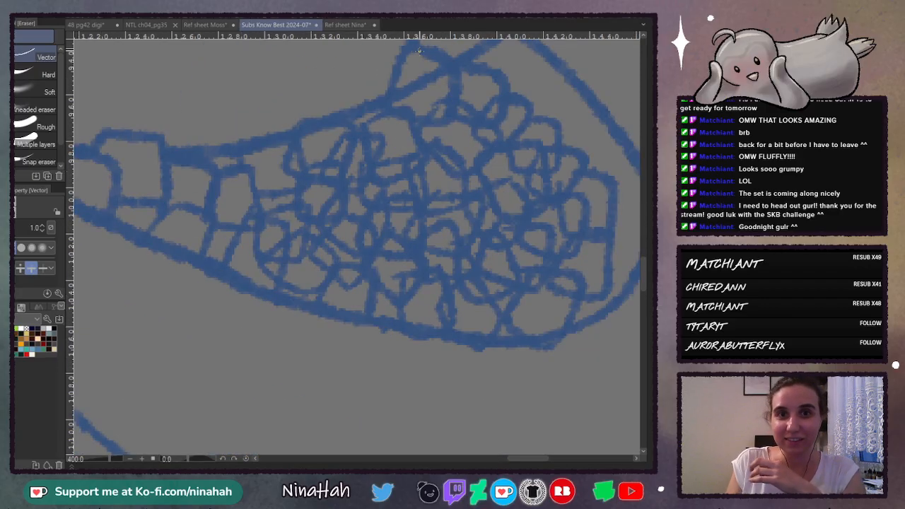
left_click_drag(420, 52, 372, 63)
left_click_drag(423, 44, 403, 44)
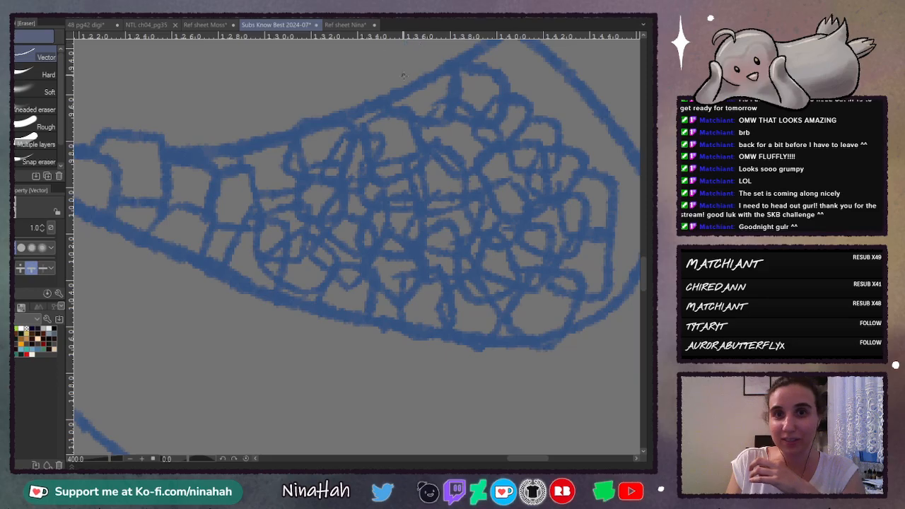
key("ctrl+minus")
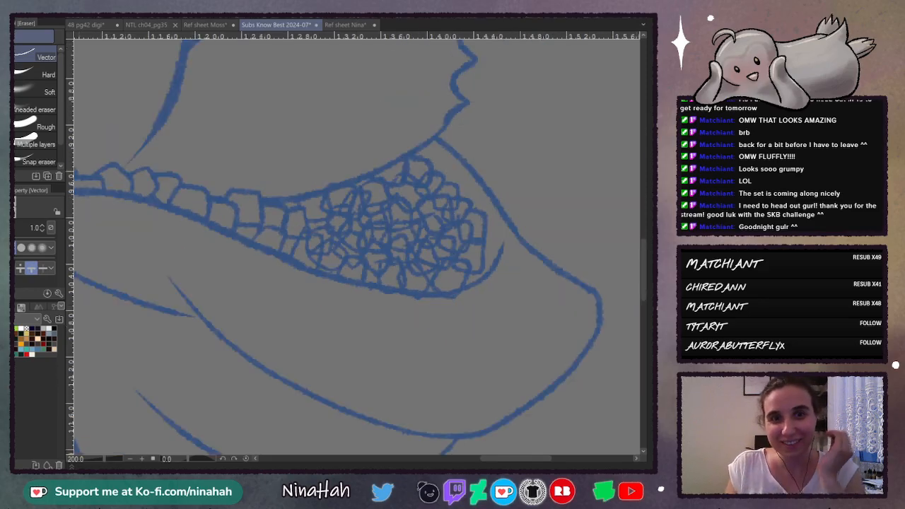
Step: Erase the overlapping bead lines in the upper-left part of the dense bead cluster, just below the upper outline
key("ctrl+plus")
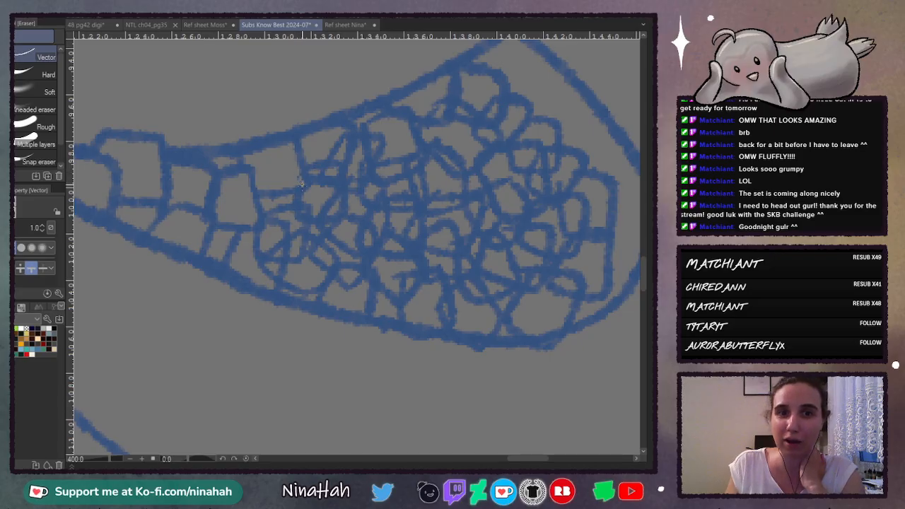
mouse_move(338, 157)
left_mouse_down()
mouse_move(350, 136)
mouse_move(356, 149)
mouse_move(357, 134)
mouse_move(345, 141)
left_mouse_up()
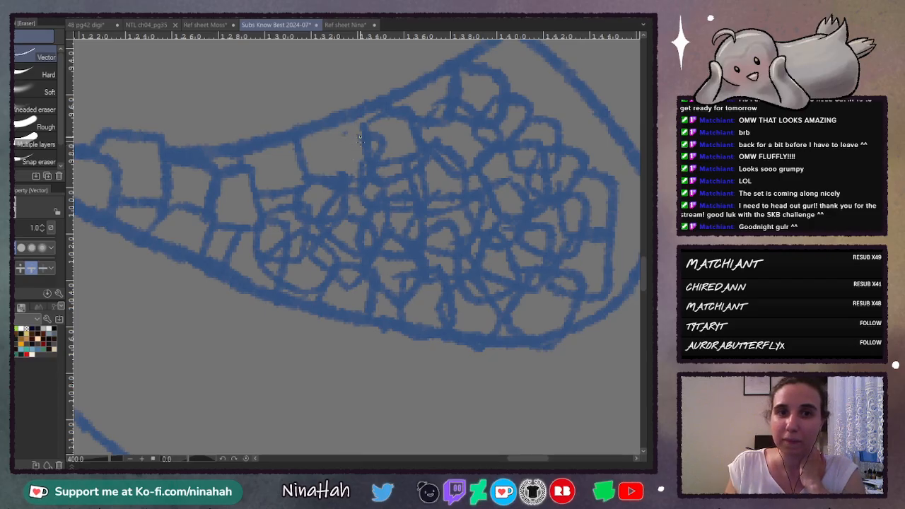
left_click_drag(354, 174, 337, 176)
mouse_move(347, 129)
left_mouse_down()
mouse_move(360, 155)
mouse_move(367, 146)
mouse_move(351, 186)
mouse_move(355, 182)
left_mouse_up()
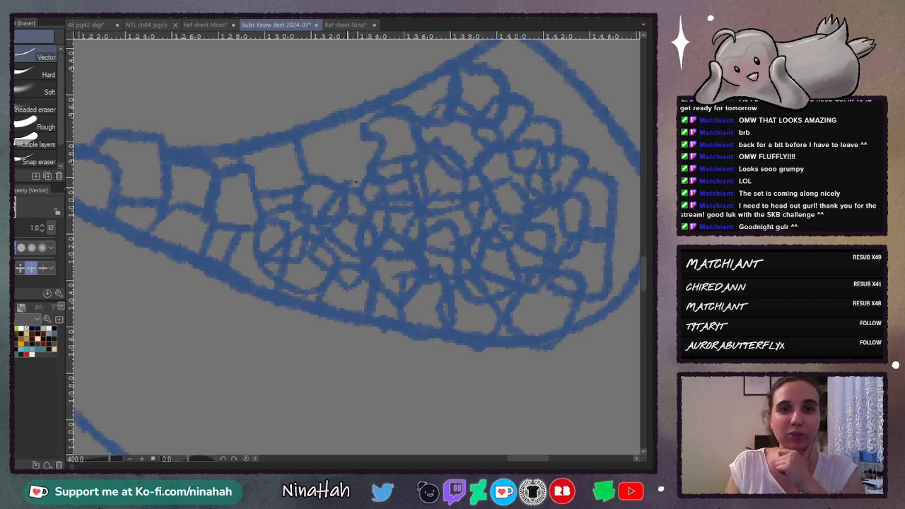
Step: Ink the missing bead edges in the cluster's upper-left part to close the open beads, trimming the excess lines around them
key("p")
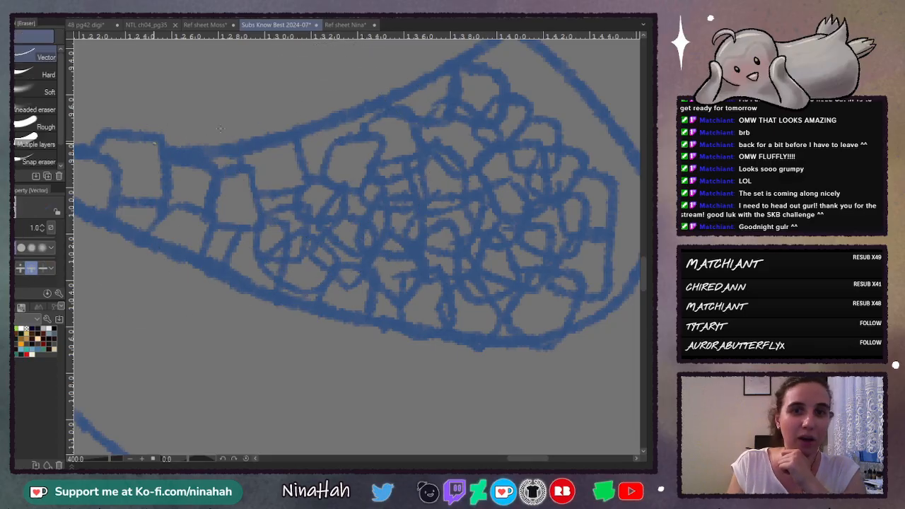
key("e")
key("p")
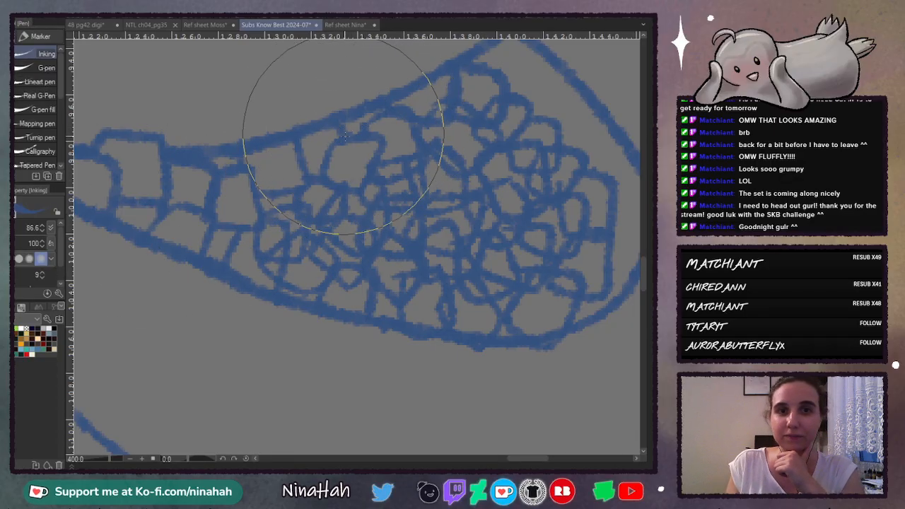
key("e")
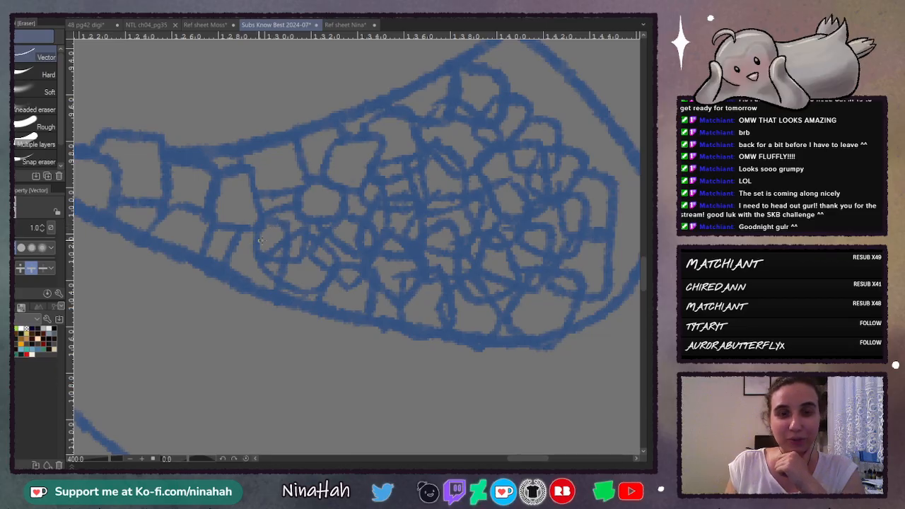
Step: Erase the crossing lines inside the beads from the dense cluster's lower-left side to its middle, leaving single clean bead outlines
mouse_move(290, 222)
left_mouse_down()
mouse_move(286, 240)
mouse_move(290, 226)
mouse_move(300, 233)
left_mouse_up()
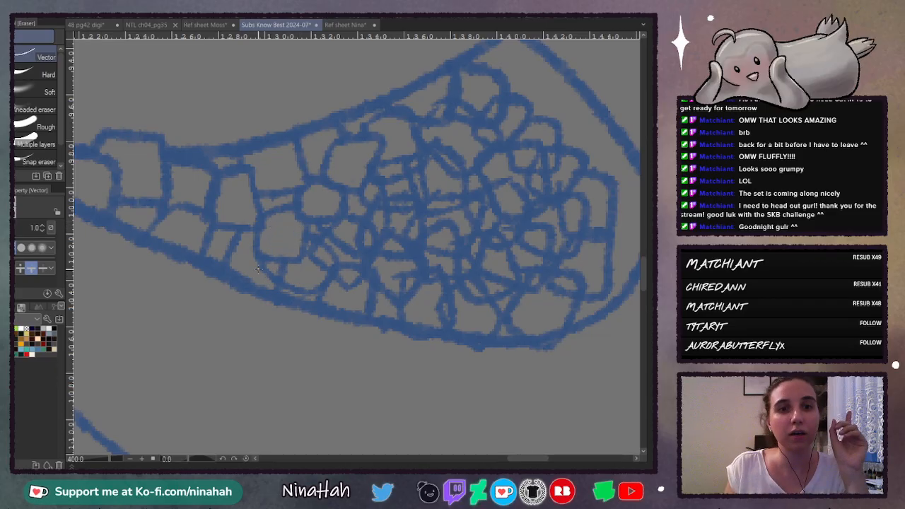
left_click_drag(269, 278, 318, 255)
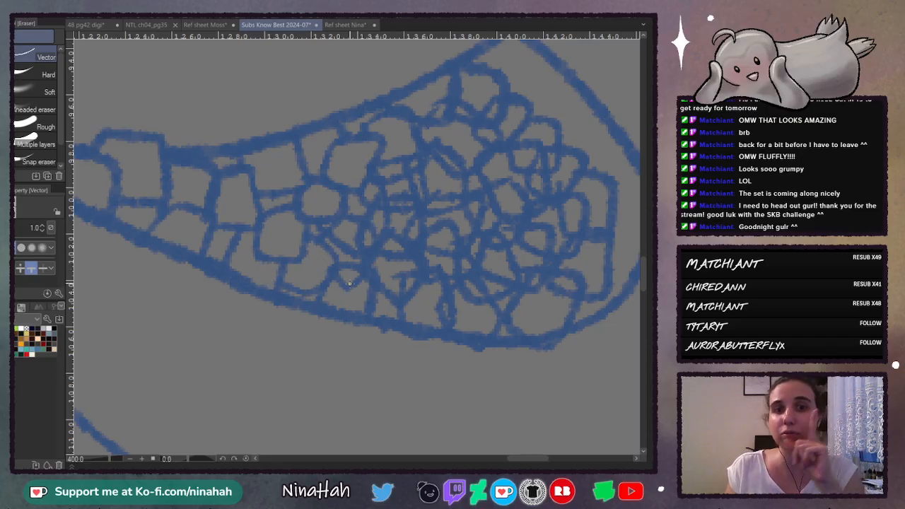
left_click_drag(343, 283, 355, 283)
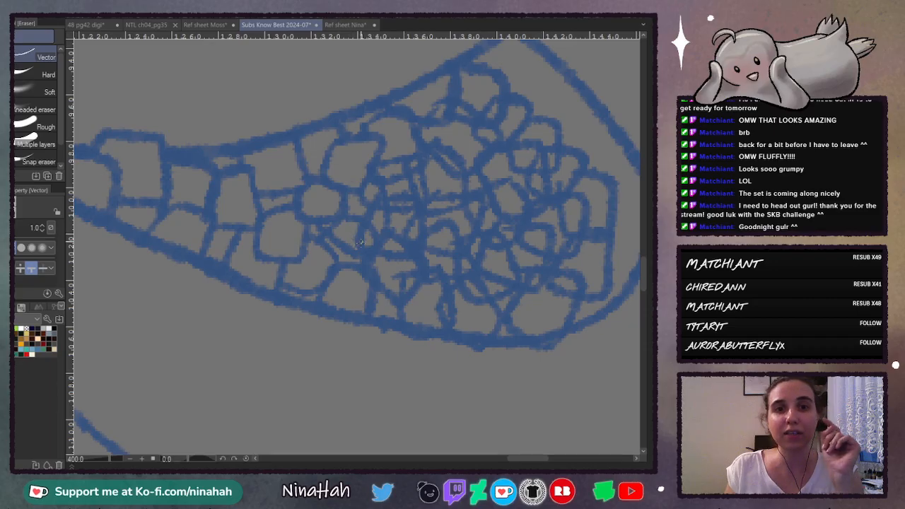
mouse_move(362, 244)
left_mouse_down()
mouse_move(383, 280)
mouse_move(372, 278)
left_mouse_up()
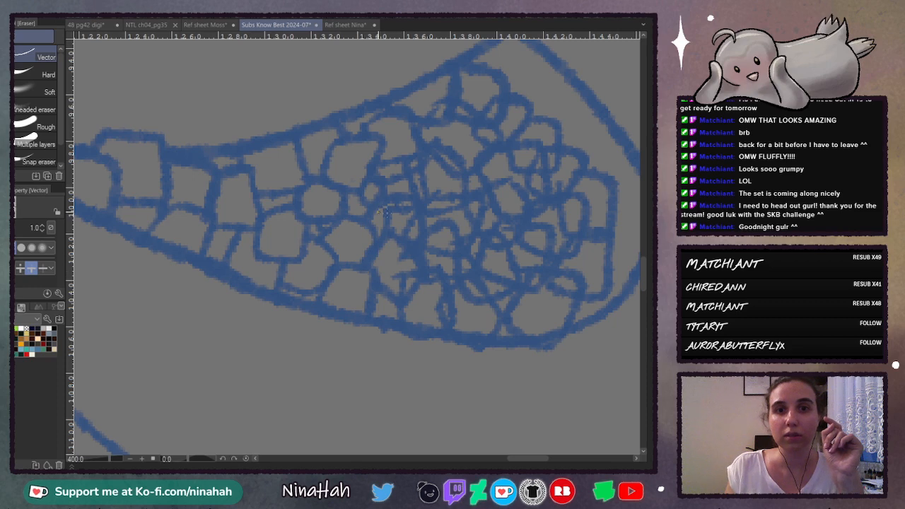
mouse_move(392, 206)
left_mouse_down()
mouse_move(380, 189)
mouse_move(393, 185)
mouse_move(390, 205)
left_mouse_up()
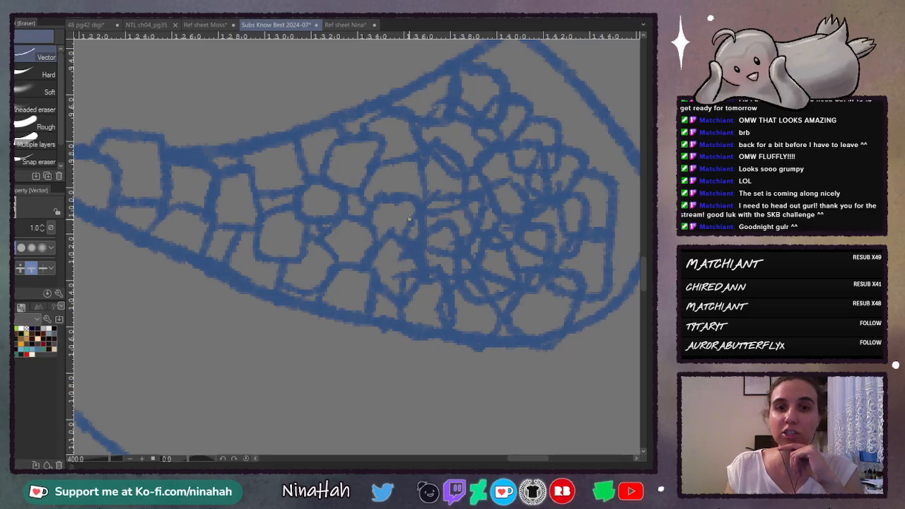
Step: Erase the crossing lines inside the beads along the dense cluster's lower middle and the stubs sticking out below its lower outline
left_click_drag(411, 237, 382, 226)
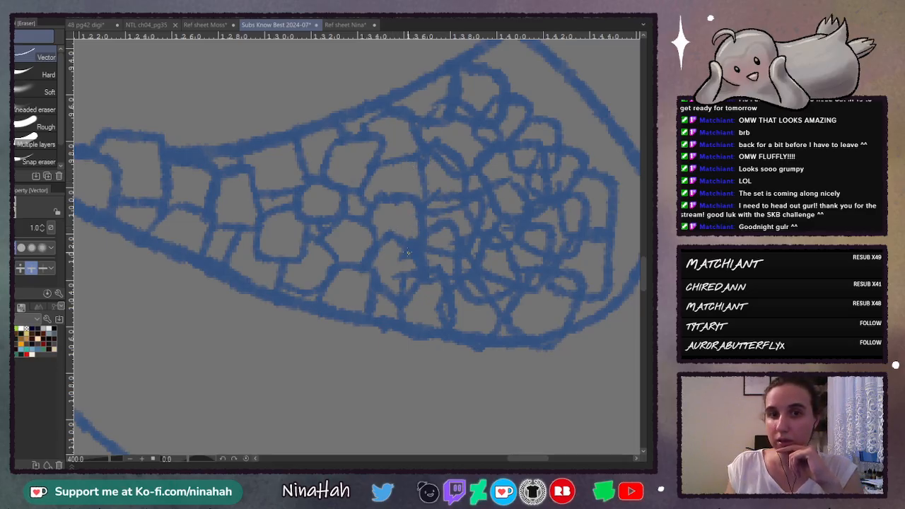
left_click_drag(408, 261, 405, 274)
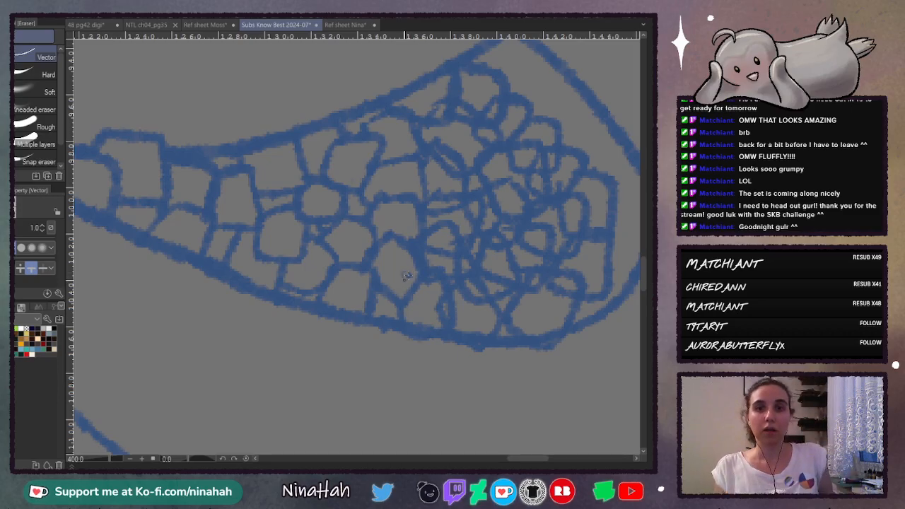
left_click_drag(426, 251, 432, 249)
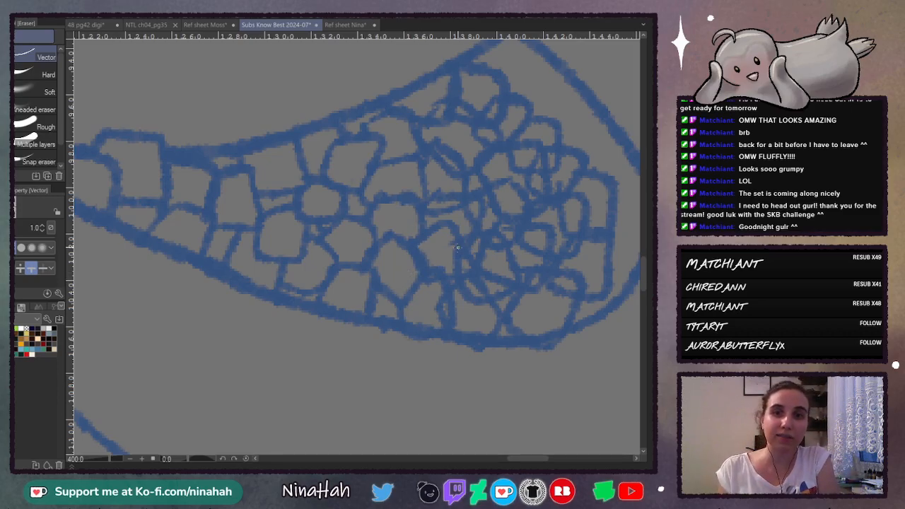
mouse_move(426, 284)
left_mouse_down()
mouse_move(441, 308)
mouse_move(419, 339)
mouse_move(390, 337)
left_mouse_up()
left_click_drag(484, 348, 460, 348)
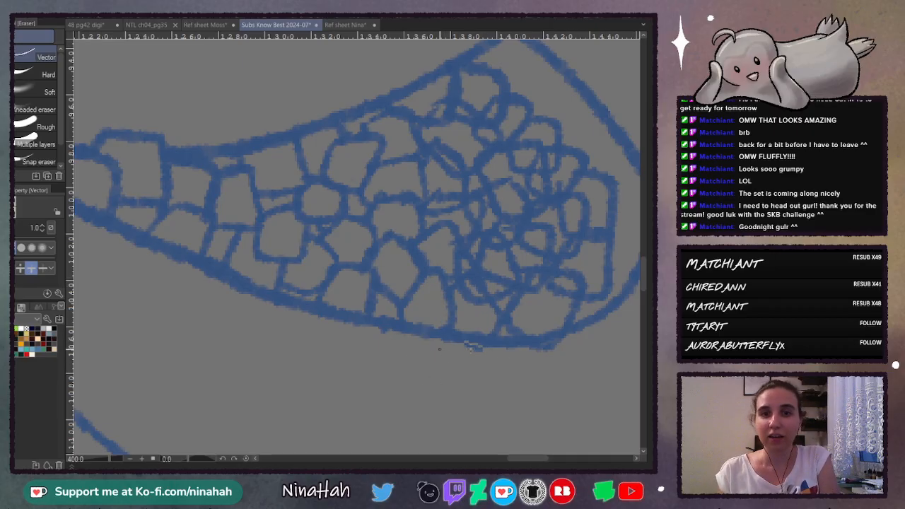
mouse_move(558, 344)
left_mouse_down()
mouse_move(518, 359)
mouse_move(541, 352)
left_mouse_up()
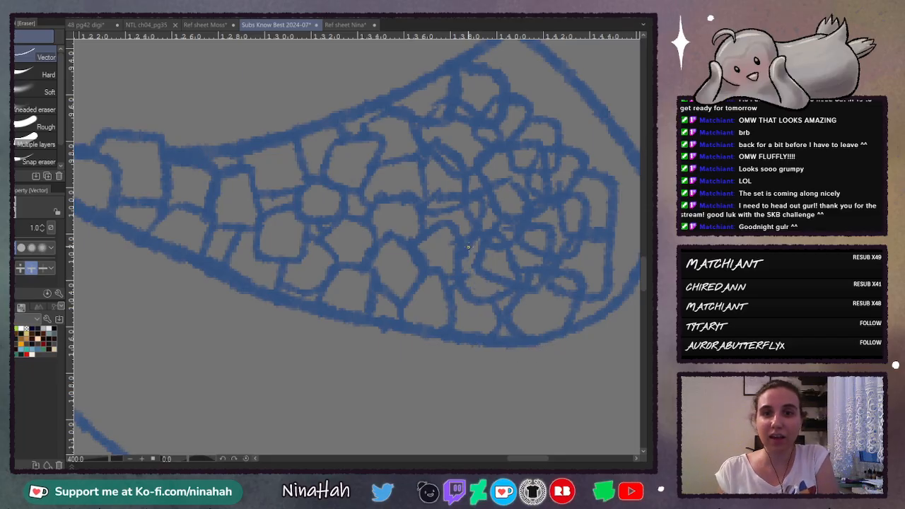
Step: Erase the lines running through the large round bead in the cluster's lower centre and ink its open edge closed
mouse_move(470, 250)
left_mouse_down()
mouse_move(472, 281)
mouse_move(486, 239)
mouse_move(494, 261)
mouse_move(492, 243)
mouse_move(468, 253)
left_mouse_up()
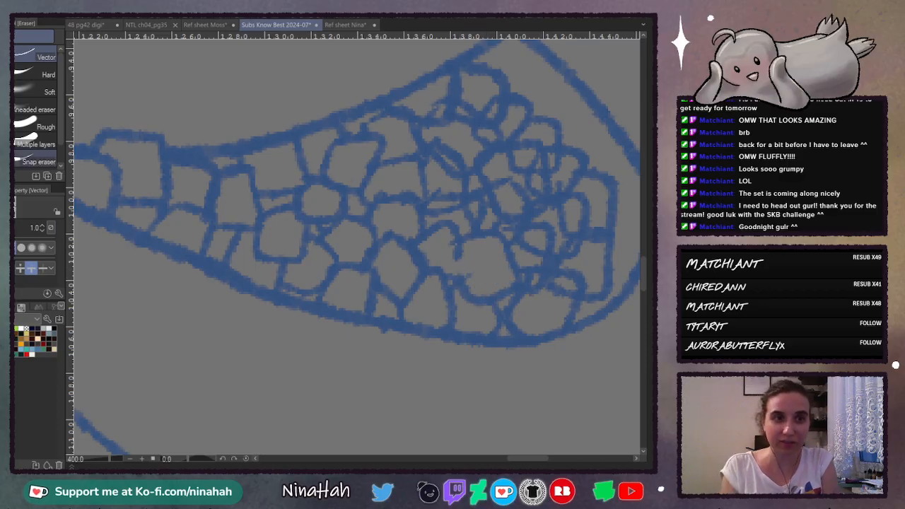
key("p")
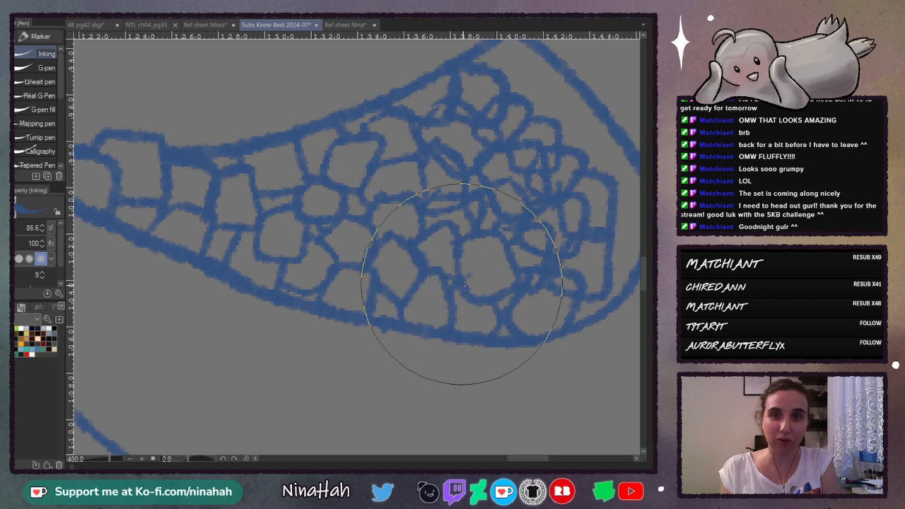
key("e")
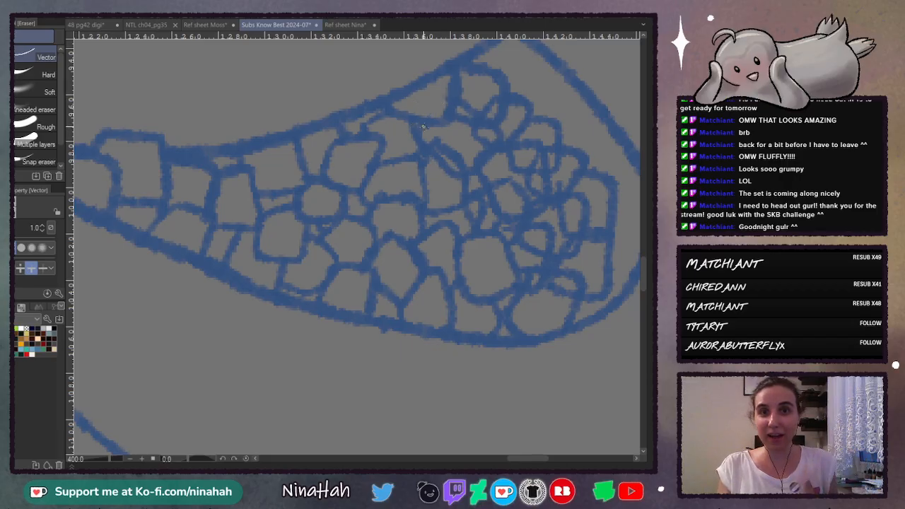
Step: Clear the overlapping lines from the beads in the cluster's upper middle, keeping a closed edge beneath the topmost bead
mouse_move(436, 140)
left_mouse_down()
mouse_move(462, 158)
mouse_move(459, 131)
left_mouse_up()
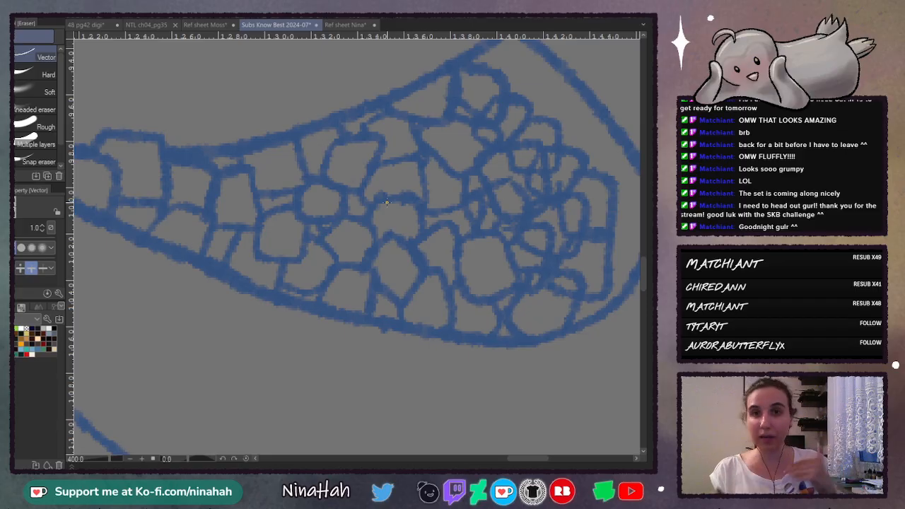
mouse_move(481, 110)
left_mouse_down()
mouse_move(493, 103)
mouse_move(483, 109)
left_mouse_up()
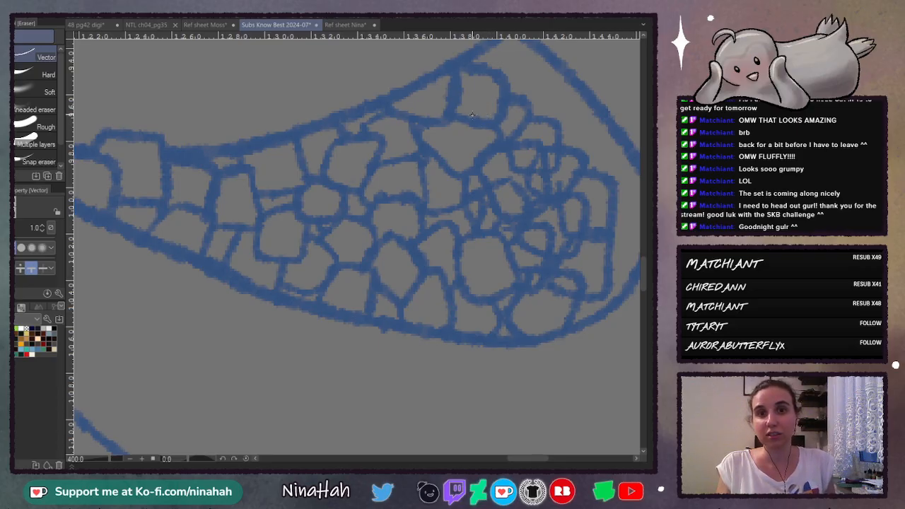
left_click_drag(473, 115, 481, 112)
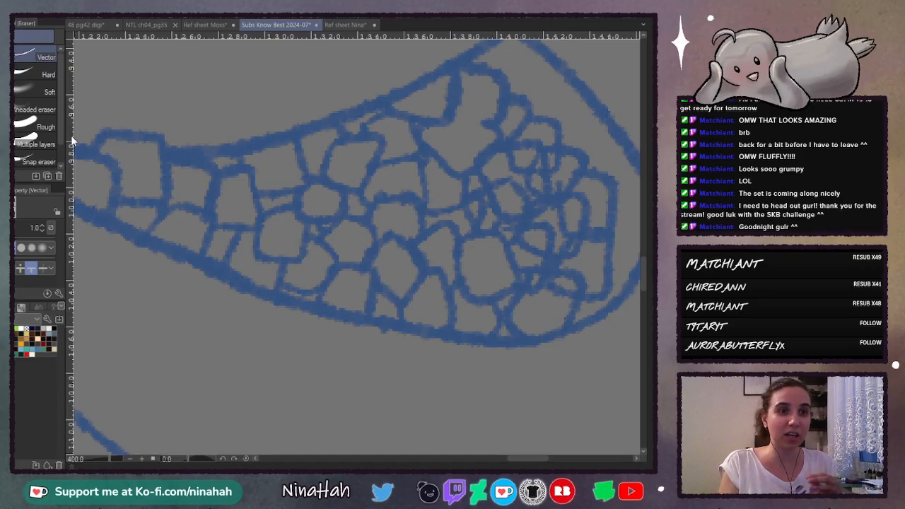
key("p")
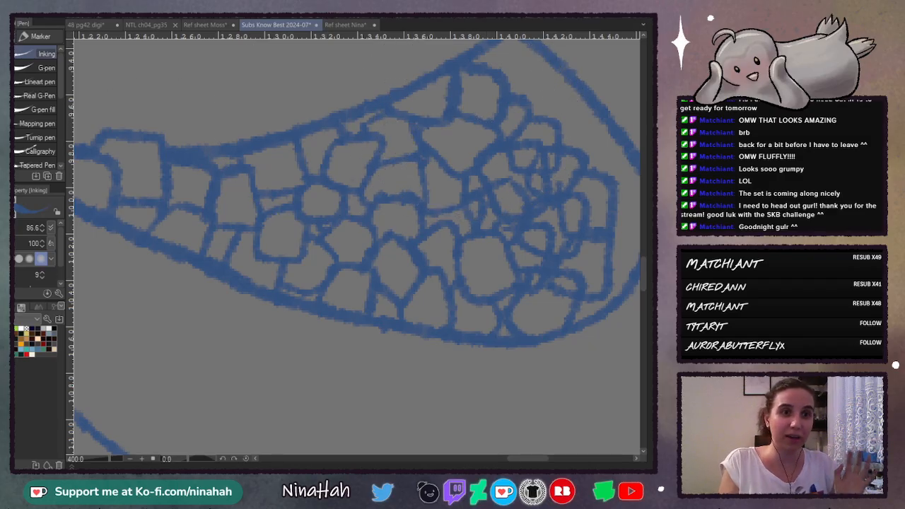
key("e")
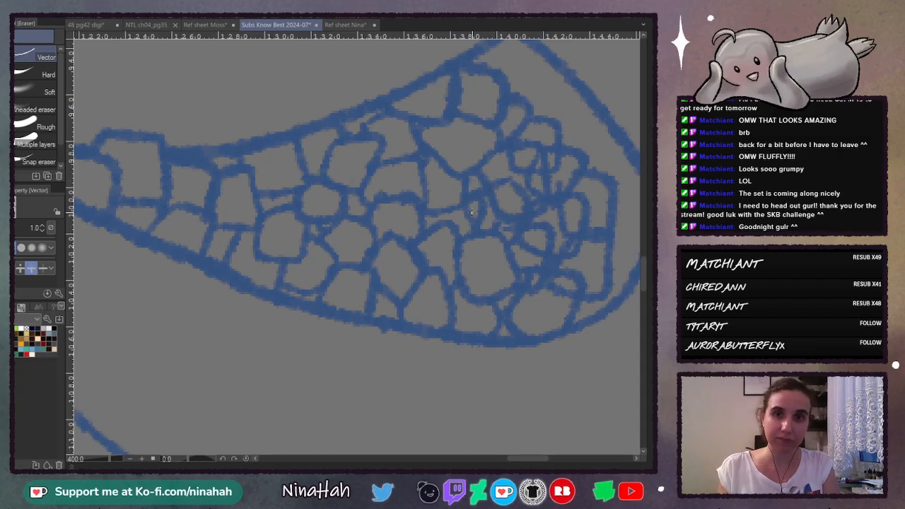
Step: Erase the tangled overlapping lines across the cluster's centre and right side, leaving single clean bead outlines up to the right edge
mouse_move(505, 200)
left_mouse_down()
mouse_move(495, 219)
mouse_move(509, 229)
left_mouse_up()
mouse_move(539, 259)
left_mouse_down()
mouse_move(551, 276)
mouse_move(534, 292)
mouse_move(536, 254)
mouse_move(528, 271)
mouse_move(569, 283)
left_mouse_up()
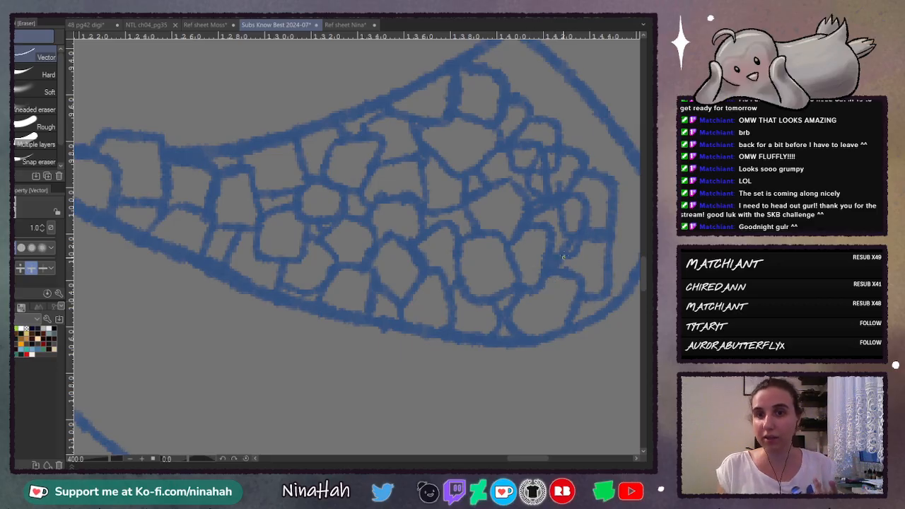
left_click_drag(571, 235, 587, 248)
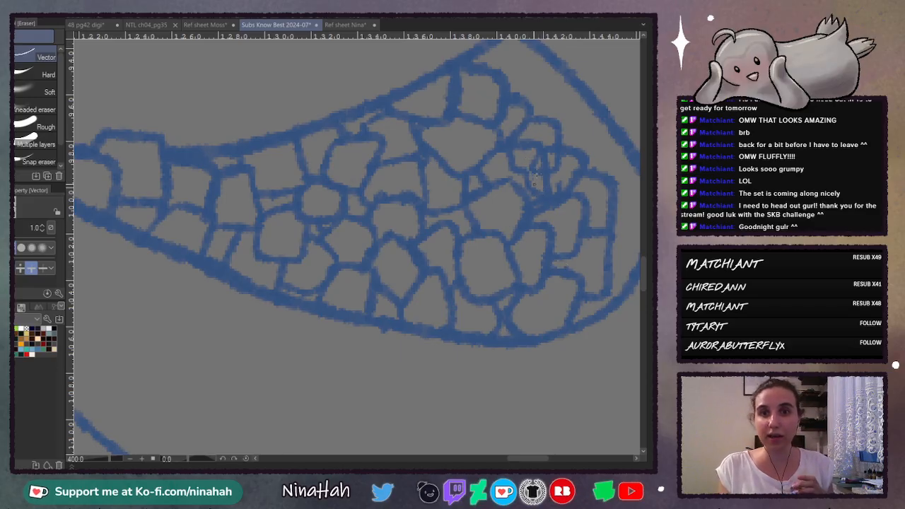
mouse_move(528, 173)
left_mouse_down()
mouse_move(506, 133)
mouse_move(535, 170)
mouse_move(542, 191)
left_mouse_up()
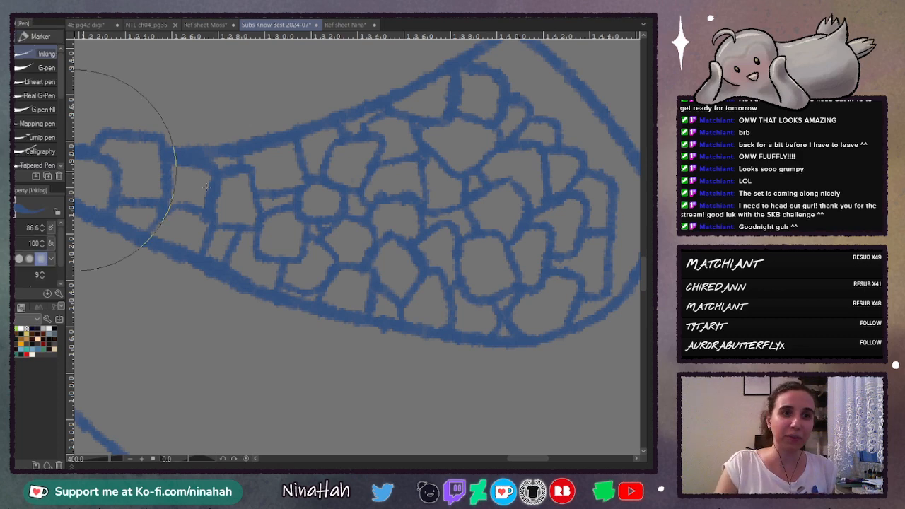
key("p")
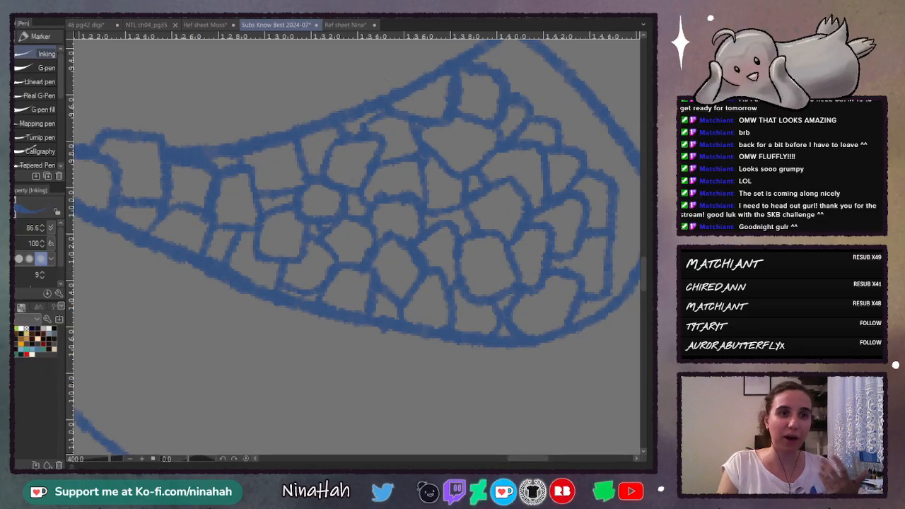
key("e")
Step: Trim the overshooting line ends where the upper petals cross each other, and check the remaining petal outlines
scroll(595, 250, "down", 3)
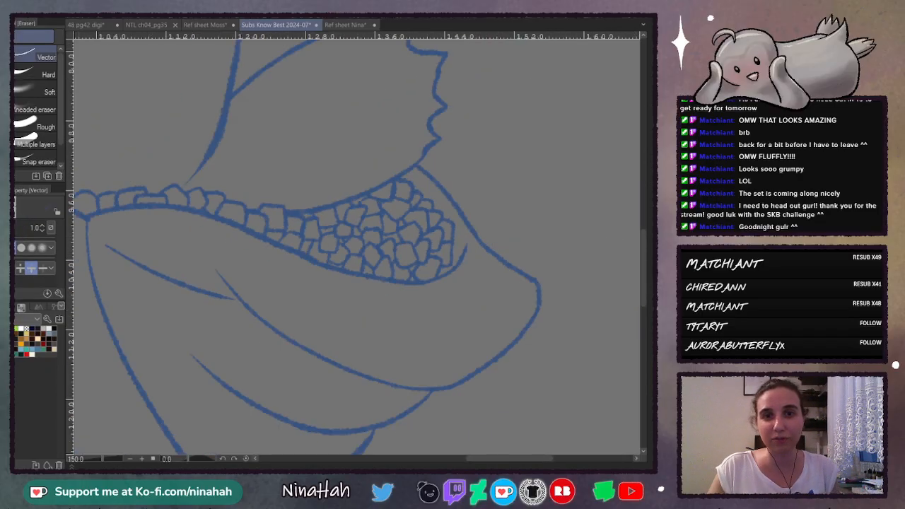
left_click_drag(643, 294, 644, 206)
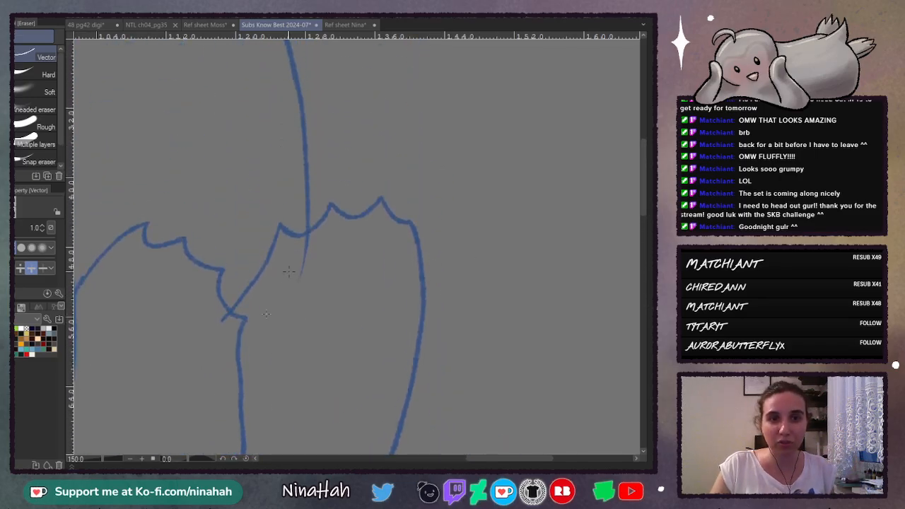
left_click_drag(288, 270, 304, 268)
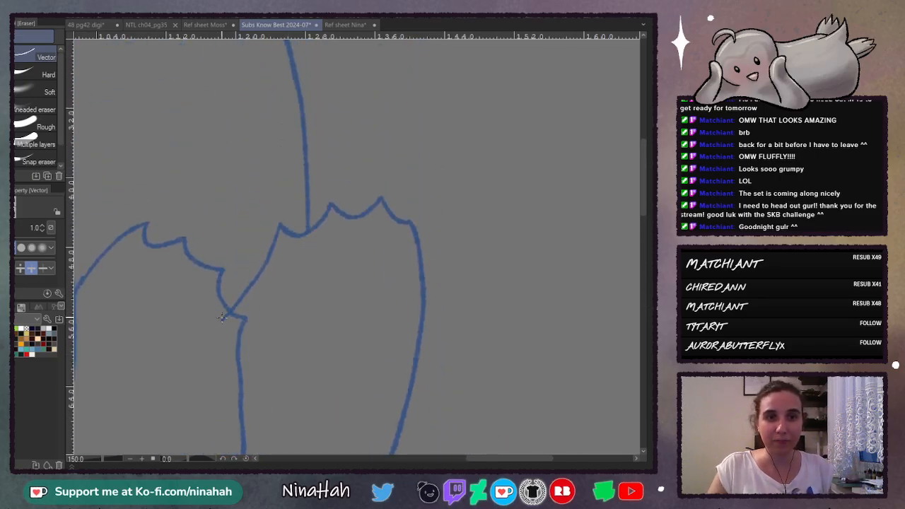
left_click_drag(513, 458, 449, 457)
left_click(457, 383)
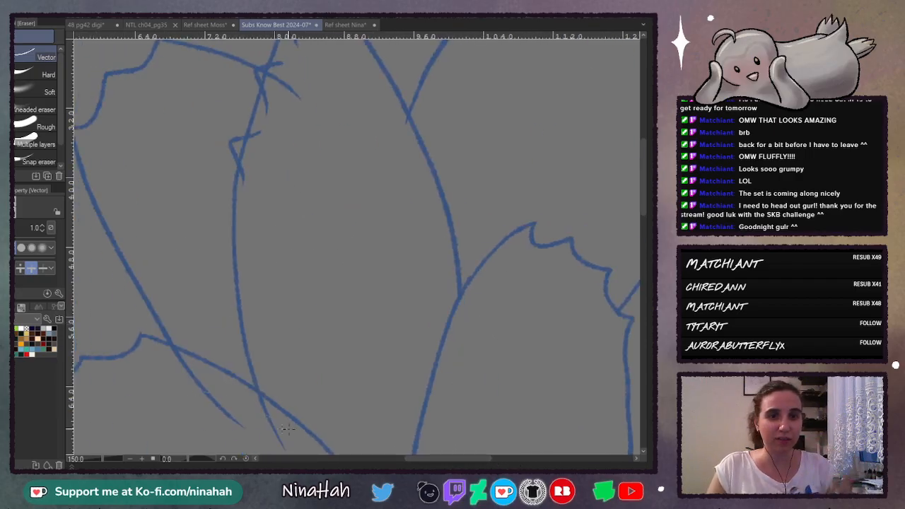
left_click_drag(288, 429, 212, 402)
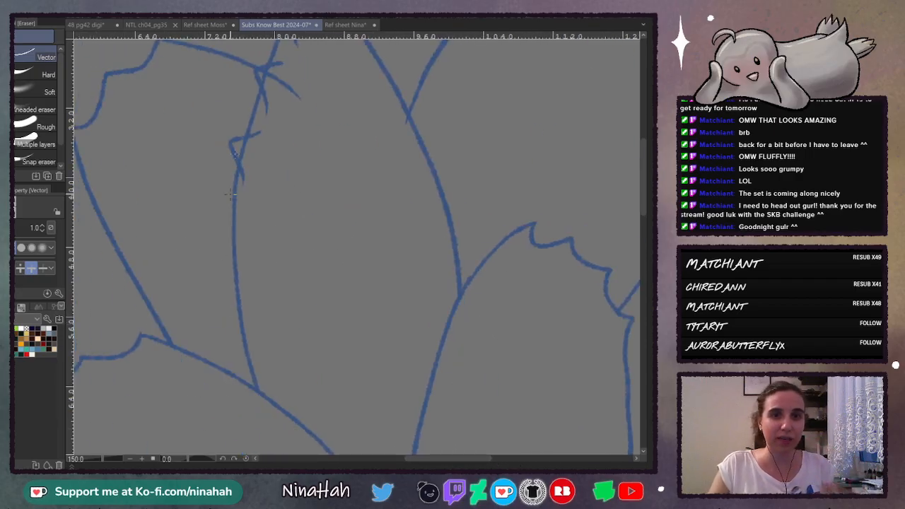
left_click(279, 85)
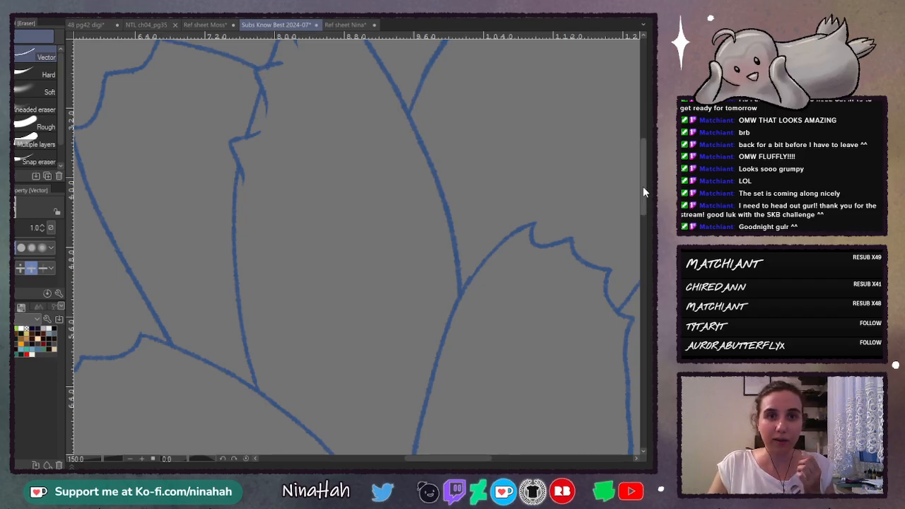
scroll(369, 196, "up", 4)
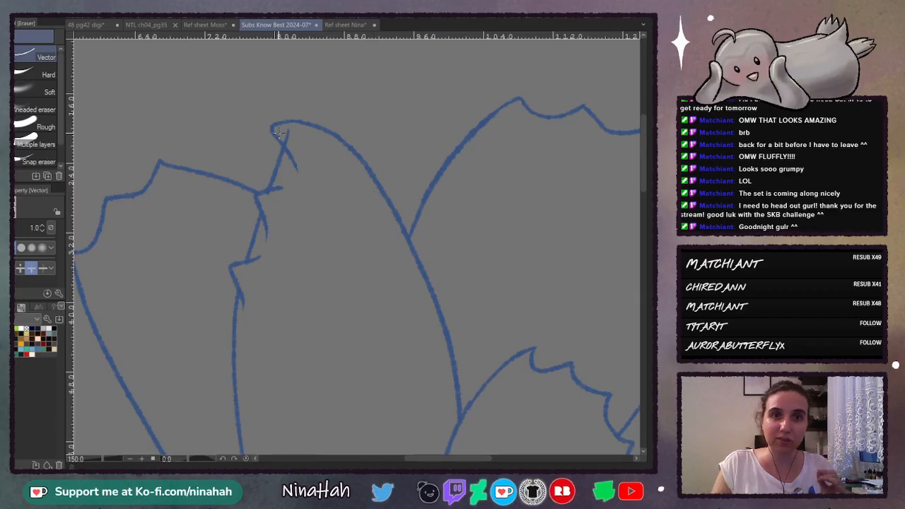
mouse_move(447, 458)
left_mouse_down()
mouse_move(434, 459)
mouse_move(485, 460)
left_mouse_up()
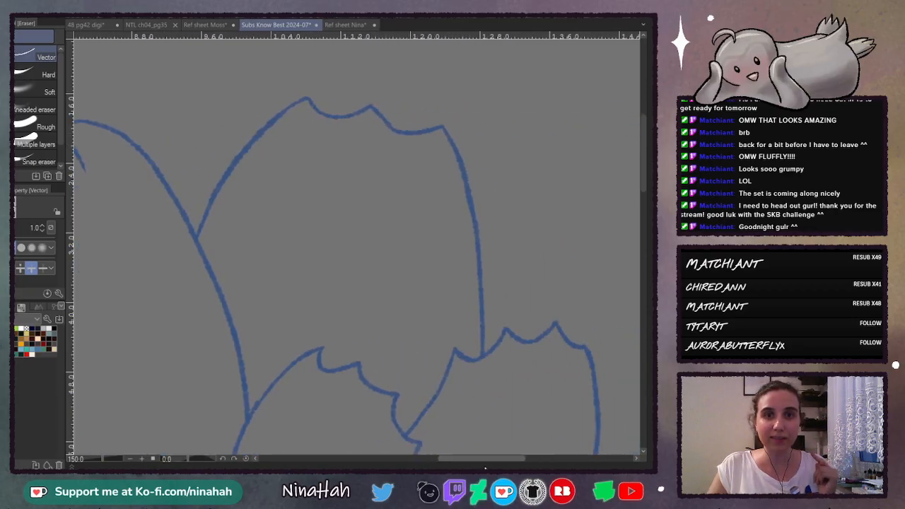
left_click_drag(644, 185, 637, 301)
Step: Fill the entire shell-and-petal silhouette with flat light blue using Enclose and fill around the whole drawing
key("ctrl+0")
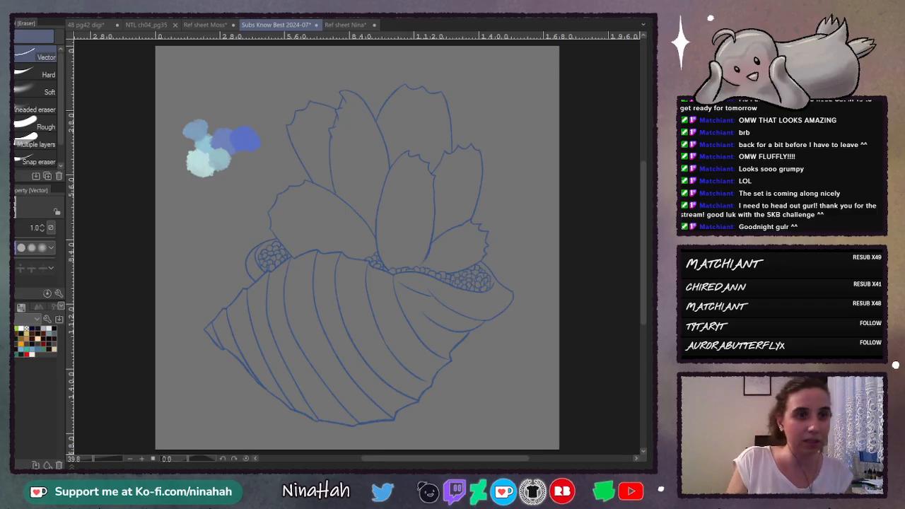
key("g")
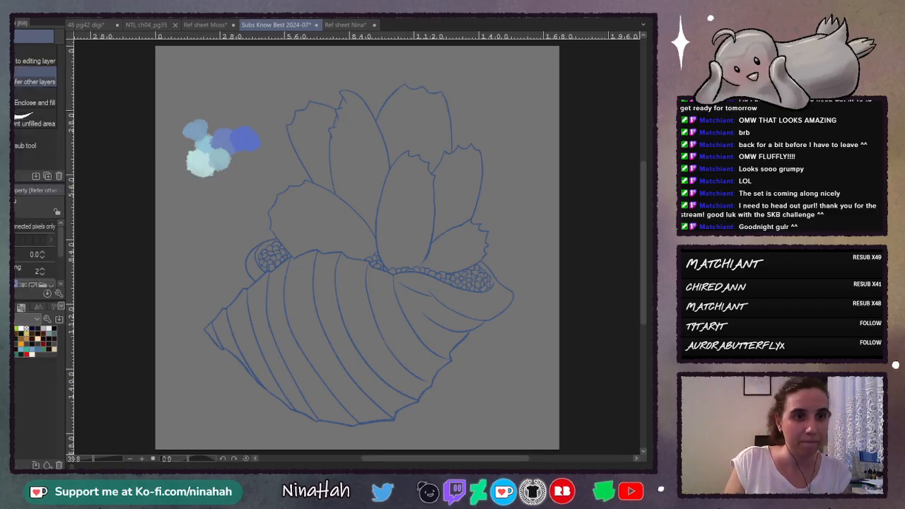
left_click(43, 103)
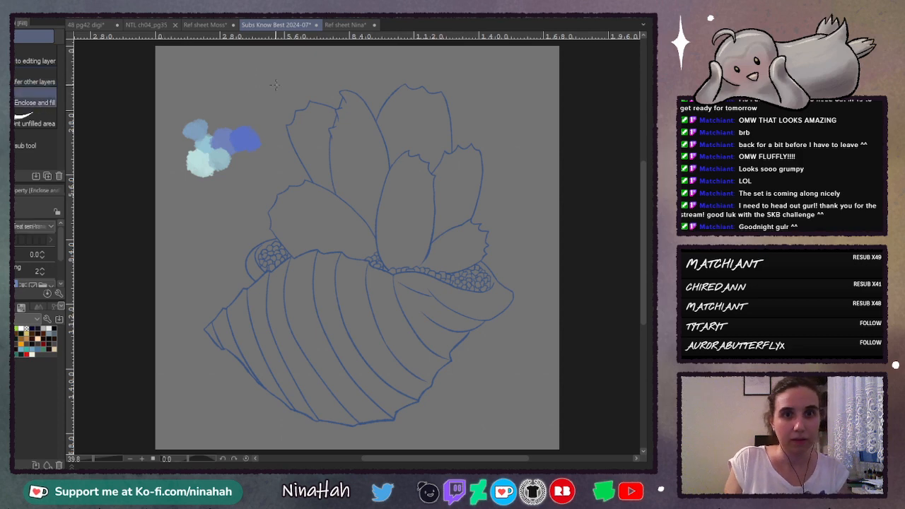
mouse_move(281, 82)
left_mouse_down()
mouse_move(267, 179)
mouse_move(179, 323)
mouse_move(213, 396)
mouse_move(286, 436)
mouse_move(381, 439)
mouse_move(504, 387)
mouse_move(536, 226)
mouse_move(502, 86)
mouse_move(444, 64)
mouse_move(285, 79)
left_mouse_up()
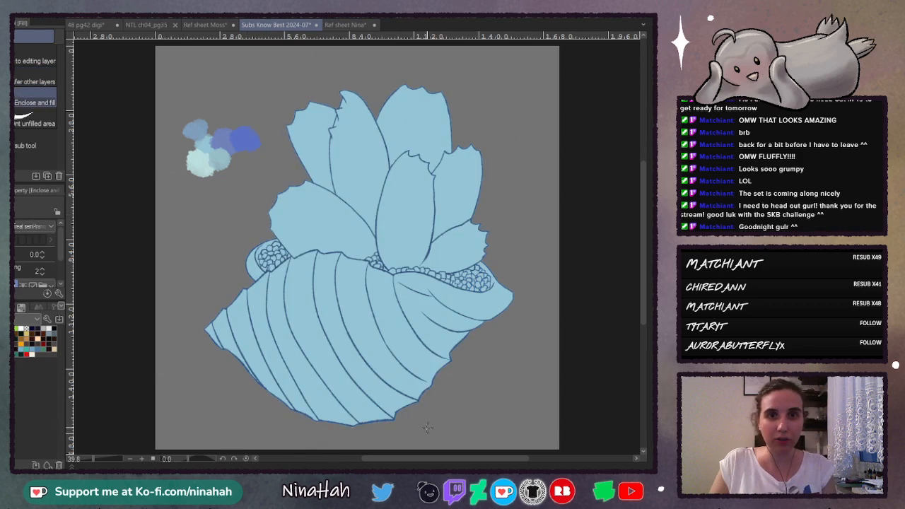
Step: Switch to the fill that refers to other layers and set its tolerance to 5.0, with the upper petals in close view
left_click(35, 82)
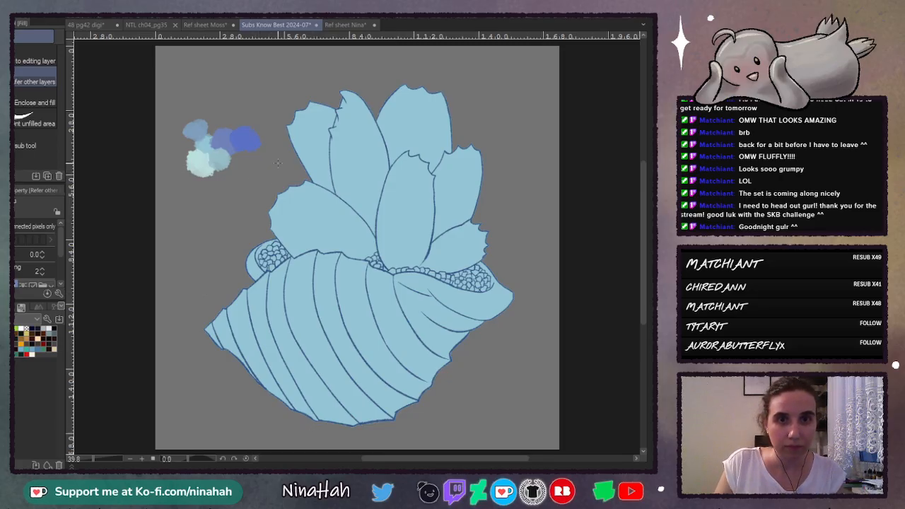
key("ctrl+plus")
key("ctrl+plus")
key("ctrl+plus")
key("ctrl+plus")
key("ctrl+plus")
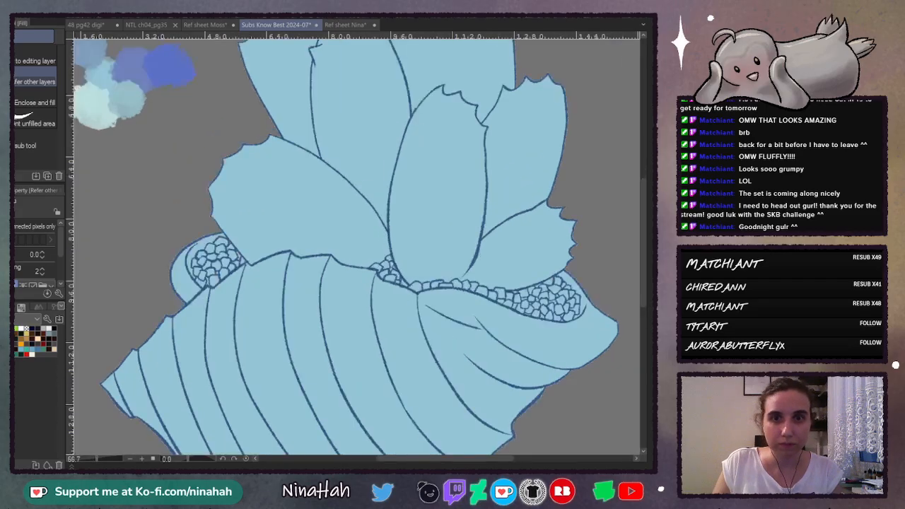
scroll(647, 262, "up", 10)
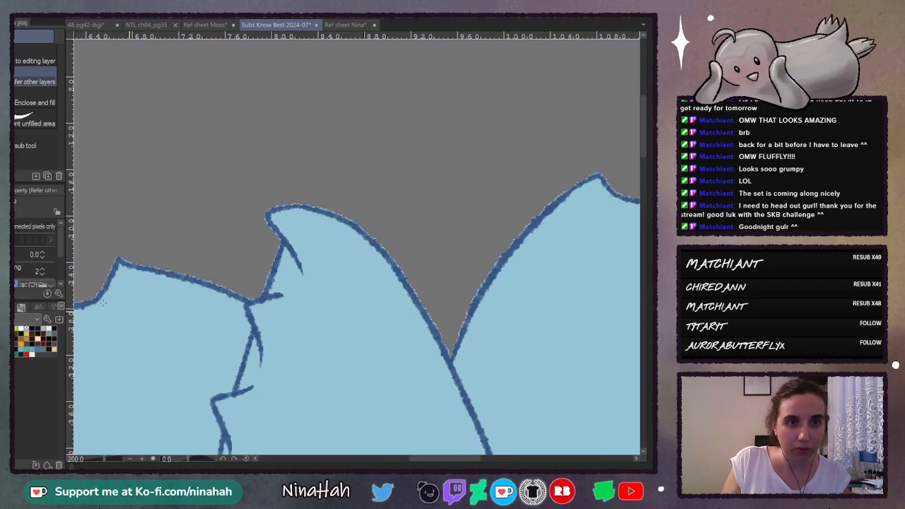
left_click(42, 252)
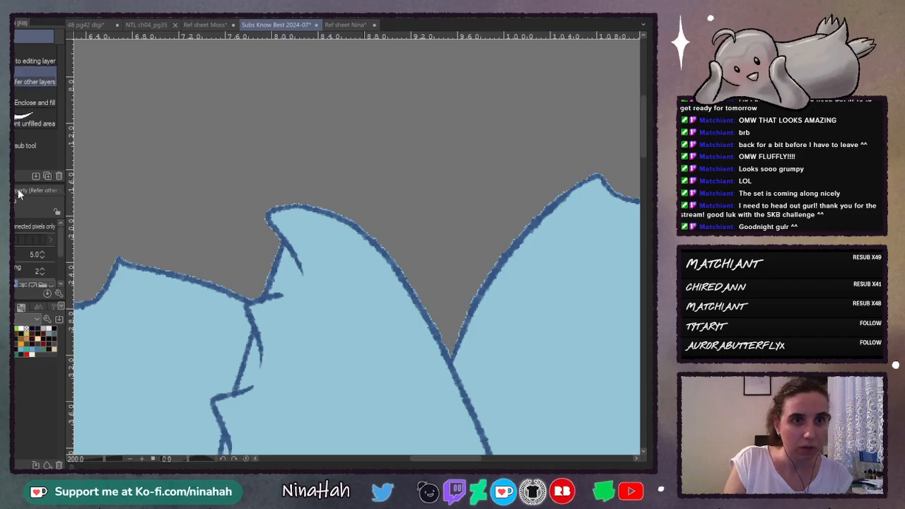
Step: Try an area scaling of 4 for the fill and return it to 2
left_click(43, 268)
left_click(43, 268)
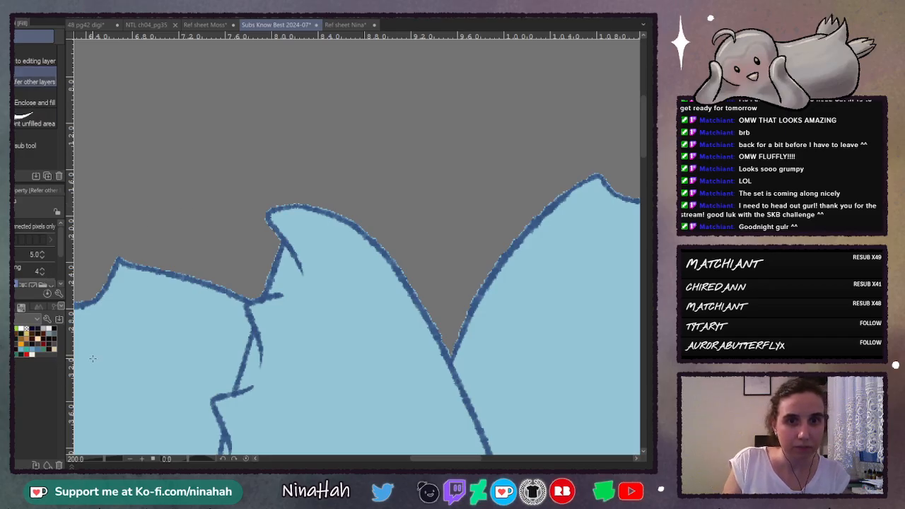
left_click(42, 273)
left_click(42, 274)
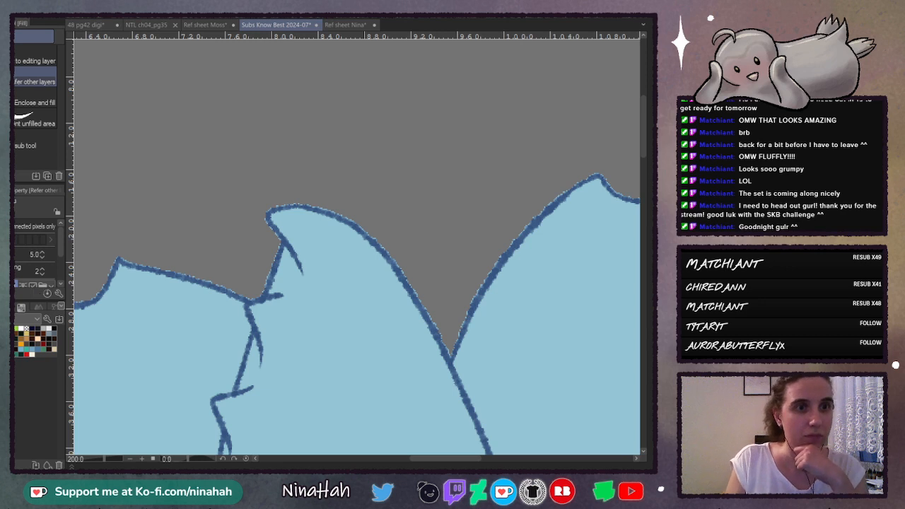
Step: Erase the light blue fill spilling outside the outline at the curled tip of the upper petal, using the Real G-Pen
key("p")
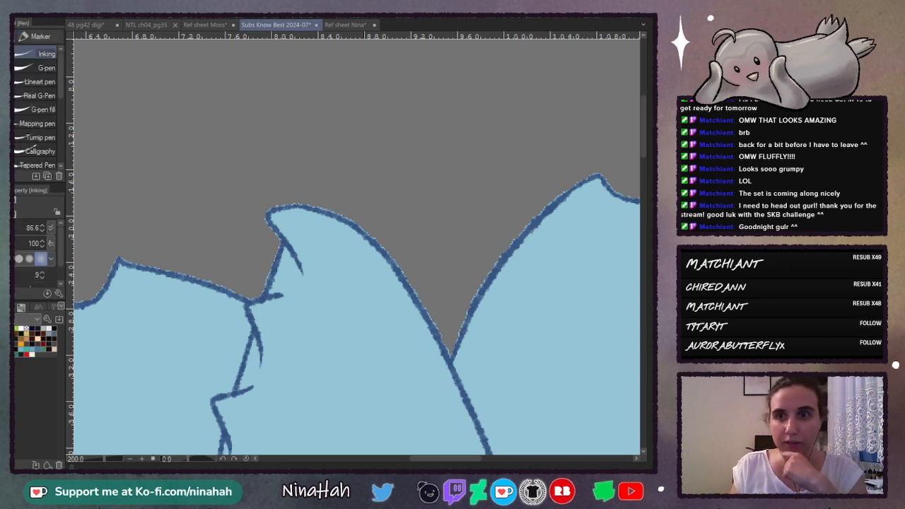
key("ctrl+0")
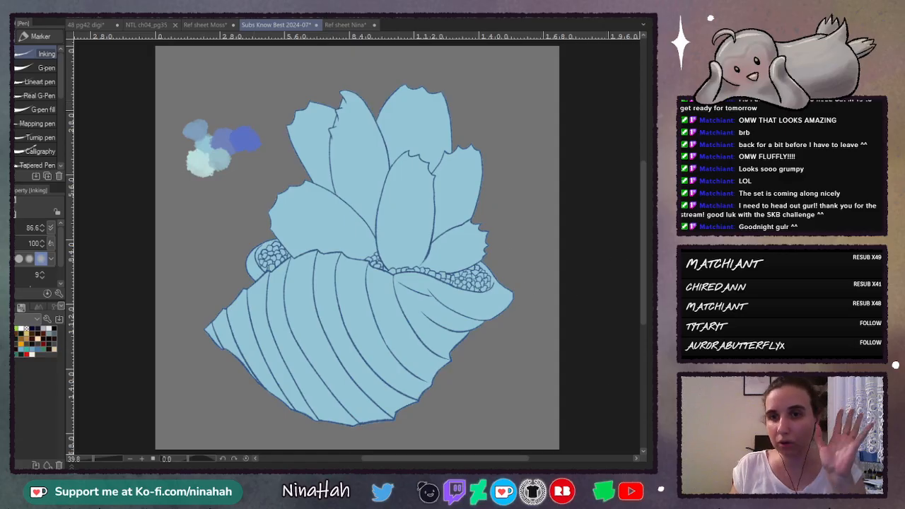
key("ctrl+plus")
key("ctrl+plus")
key("ctrl+plus")
key("ctrl+plus")
key("ctrl+plus")
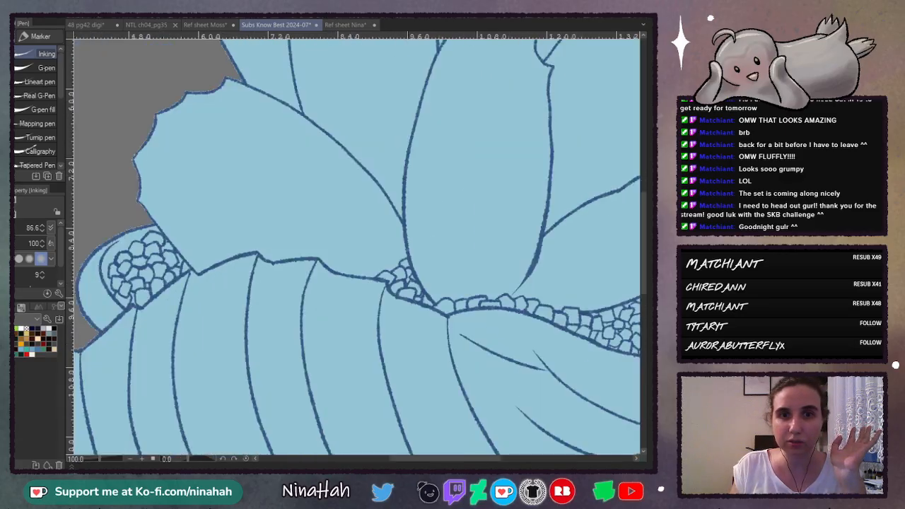
left_click_drag(641, 241, 642, 132)
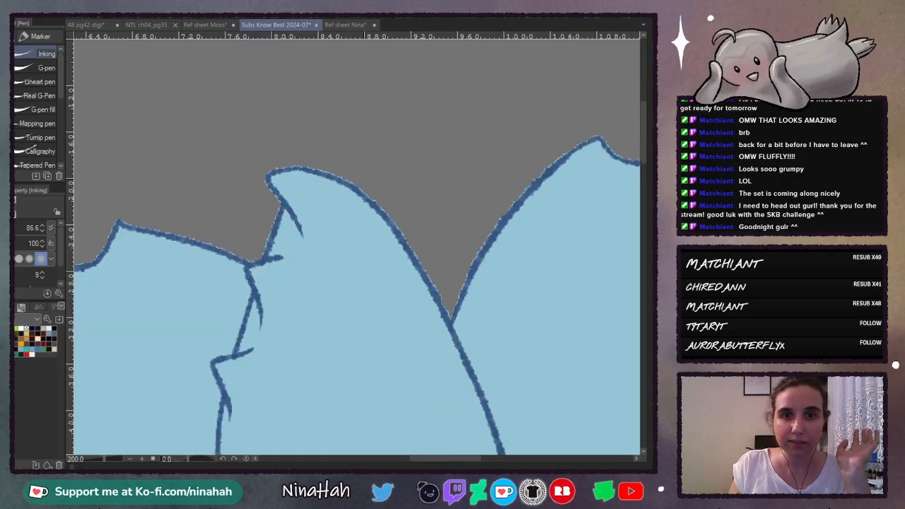
key("ctrl+plus")
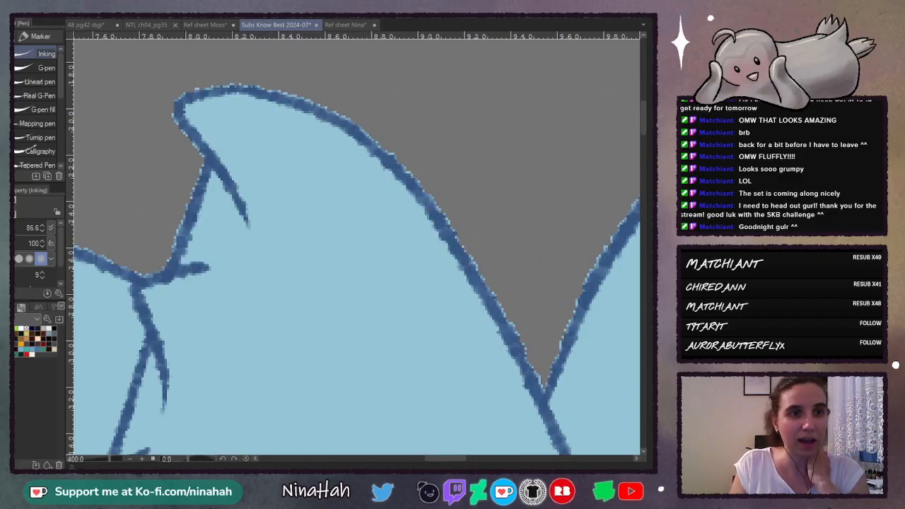
left_click(39, 95)
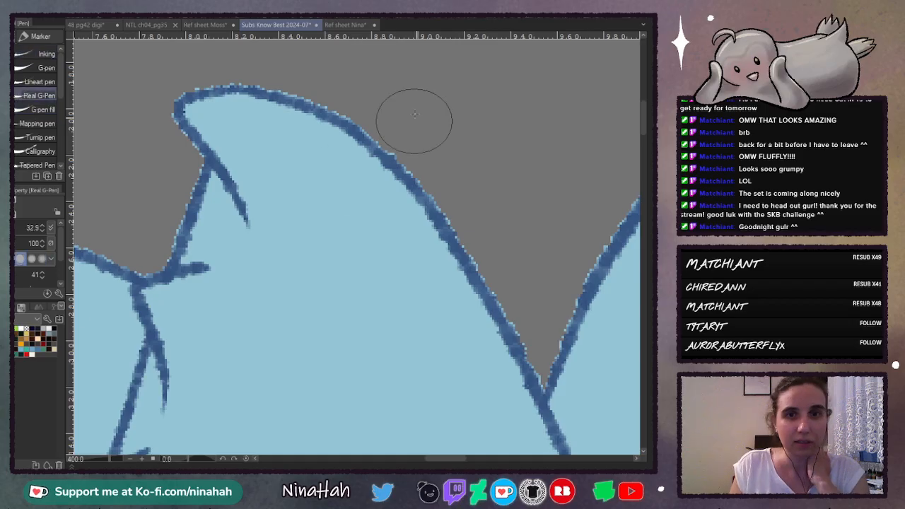
mouse_move(420, 182)
left_mouse_down()
mouse_move(343, 111)
mouse_move(218, 81)
mouse_move(242, 81)
mouse_move(210, 86)
mouse_move(253, 85)
mouse_move(172, 91)
mouse_move(166, 106)
mouse_move(201, 167)
mouse_move(162, 256)
mouse_move(137, 276)
left_mouse_up()
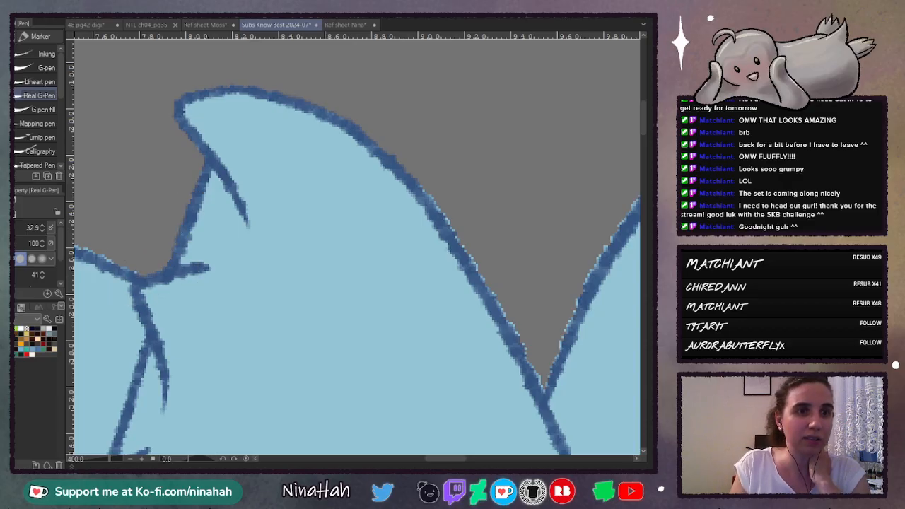
Step: Erase the spilled fill in the gap beside the curled petal and along the scalloped edge of the upper-left petal
key("g")
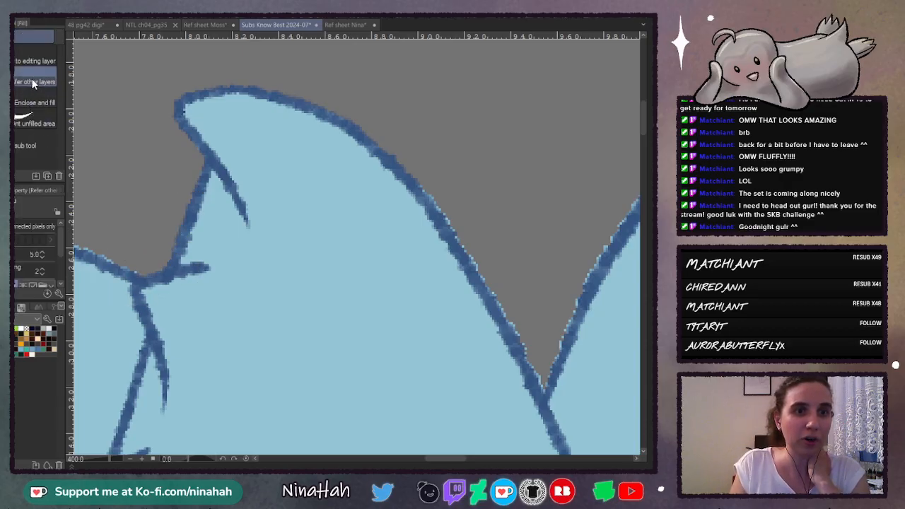
left_click(34, 80)
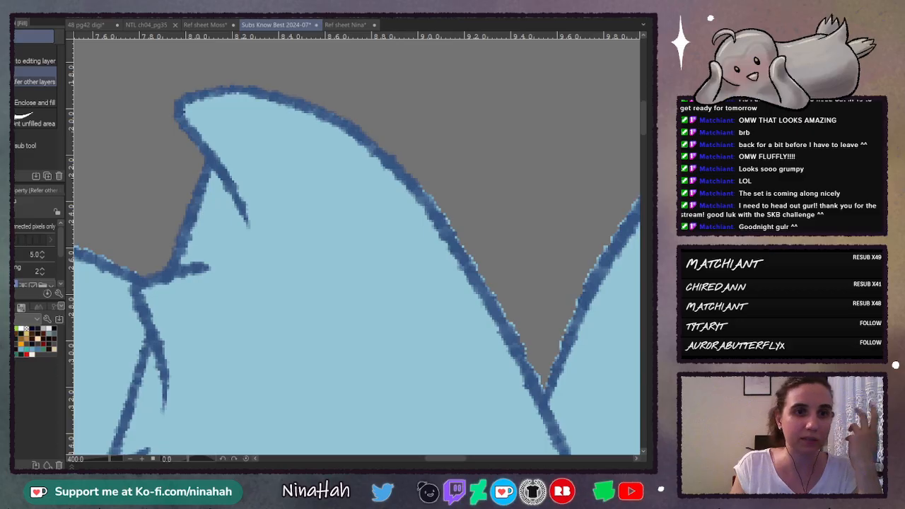
key("p")
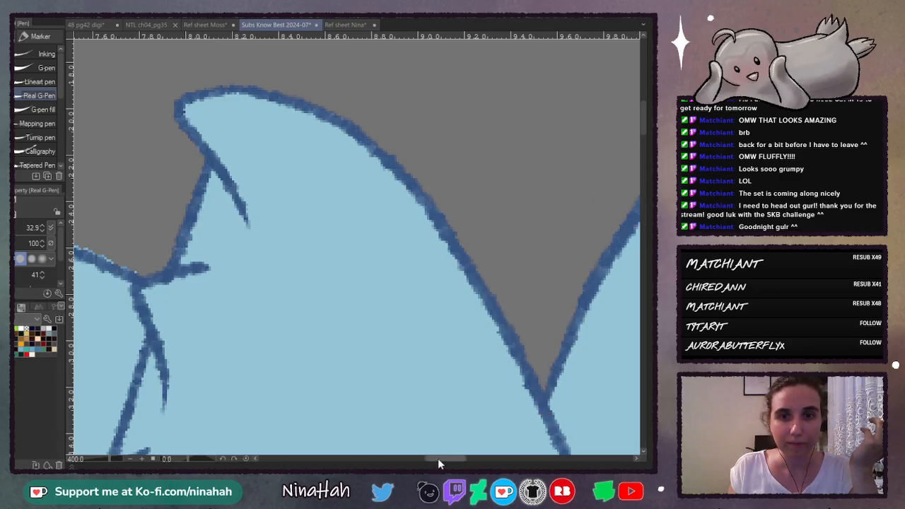
left_click_drag(437, 458, 397, 458)
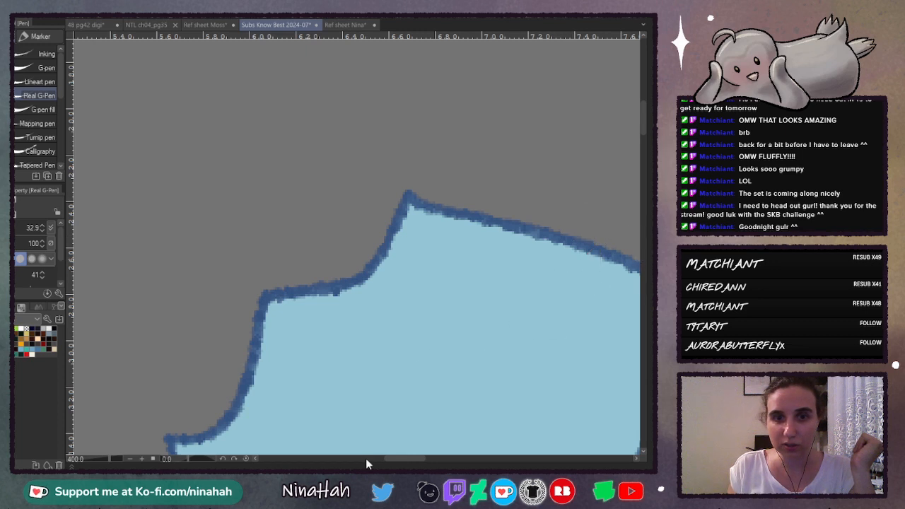
left_click_drag(391, 459, 416, 458)
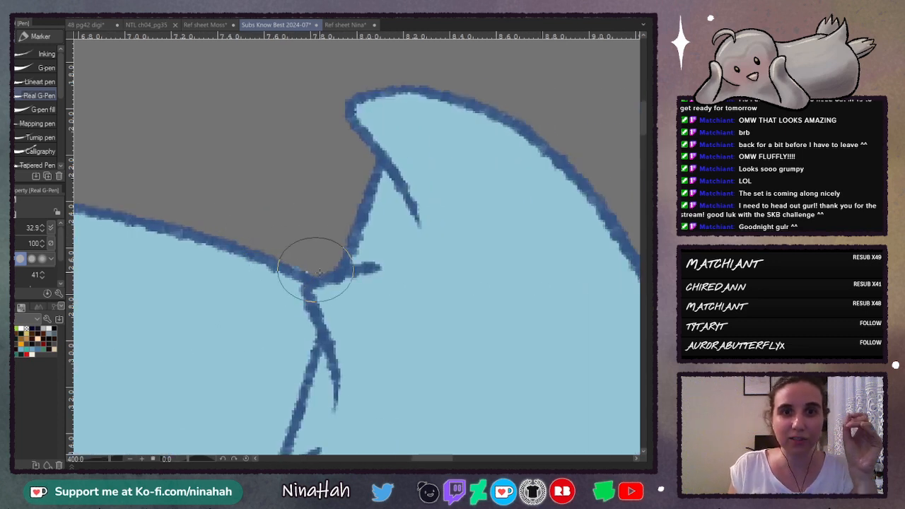
Step: Clean the fill fringe outside the tallest petal, along its left edge, scalloped top and right edge
left_click_drag(419, 460, 468, 458)
mouse_move(308, 198)
left_mouse_down()
mouse_move(382, 110)
mouse_move(450, 56)
left_mouse_up()
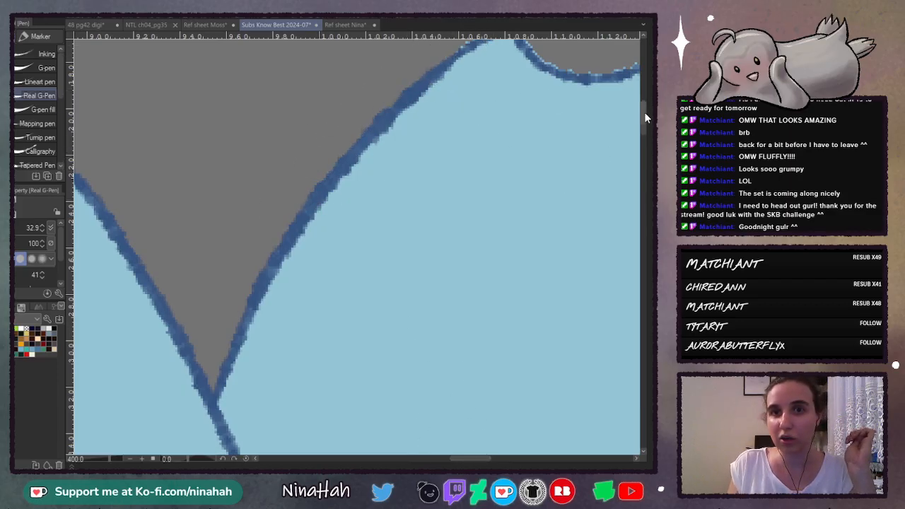
scroll(644, 123, "up", 3)
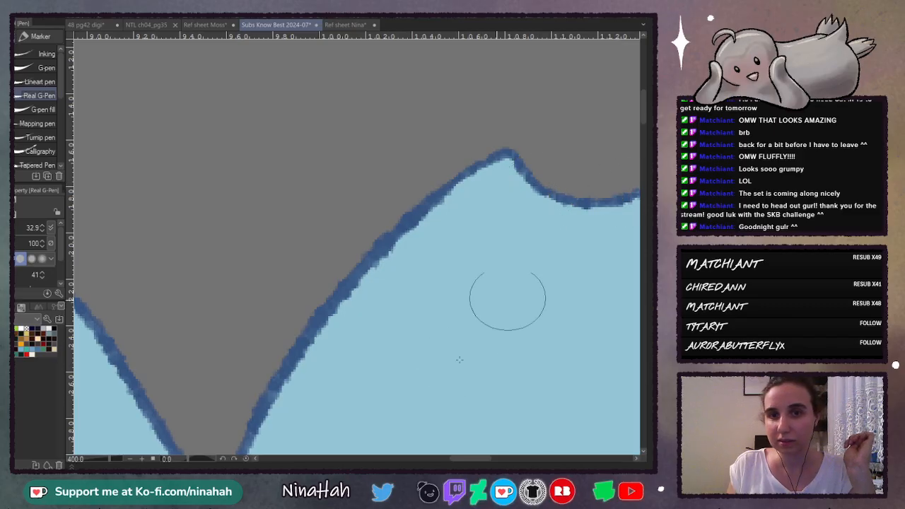
left_click_drag(460, 458, 487, 458)
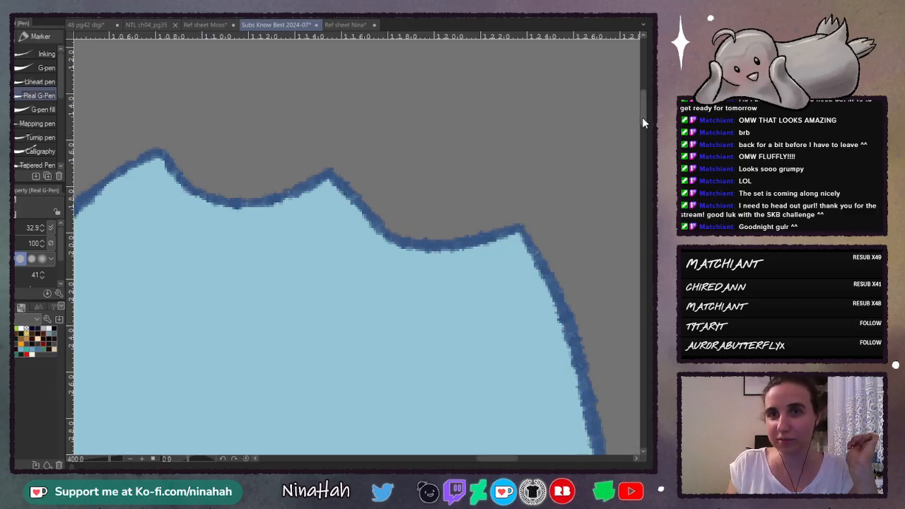
scroll(629, 145, "down", 5)
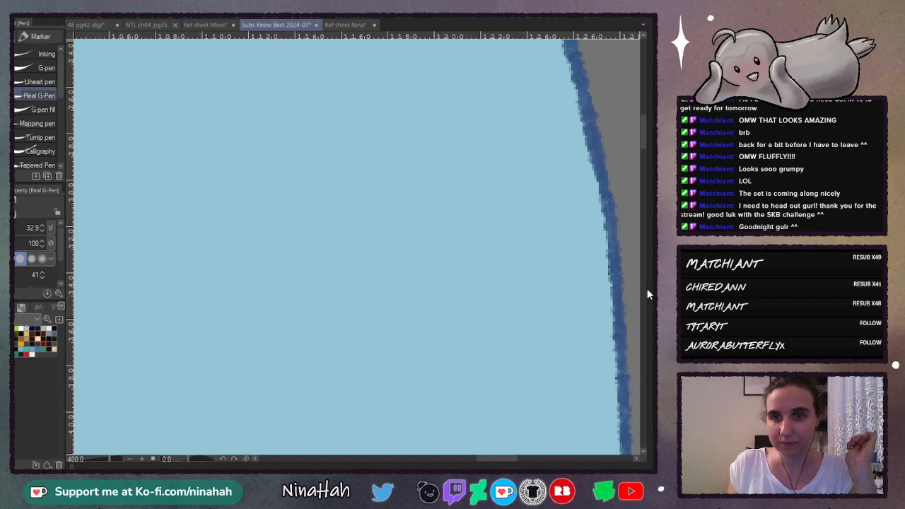
scroll(642, 145, "down", 5)
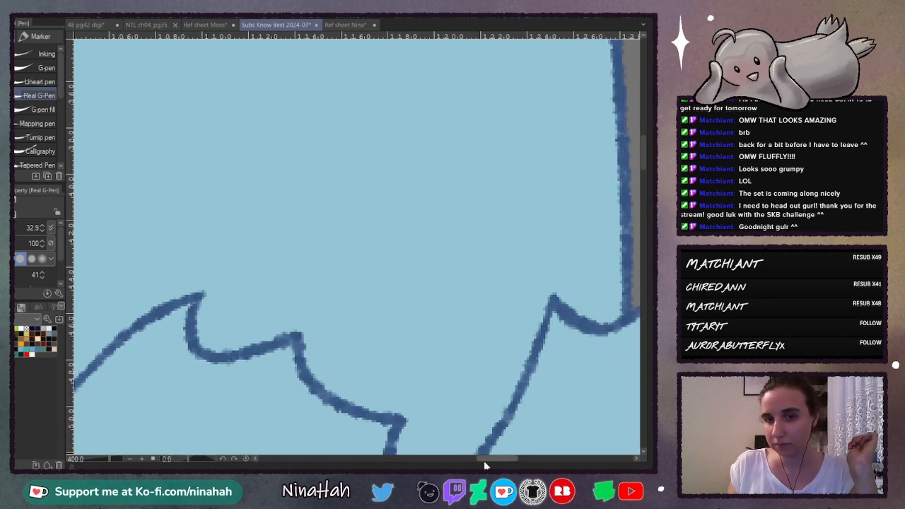
Step: Erase the spilled light blue outside the scalloped tip and outer side of the right-hand petal
left_click_drag(483, 463, 517, 463)
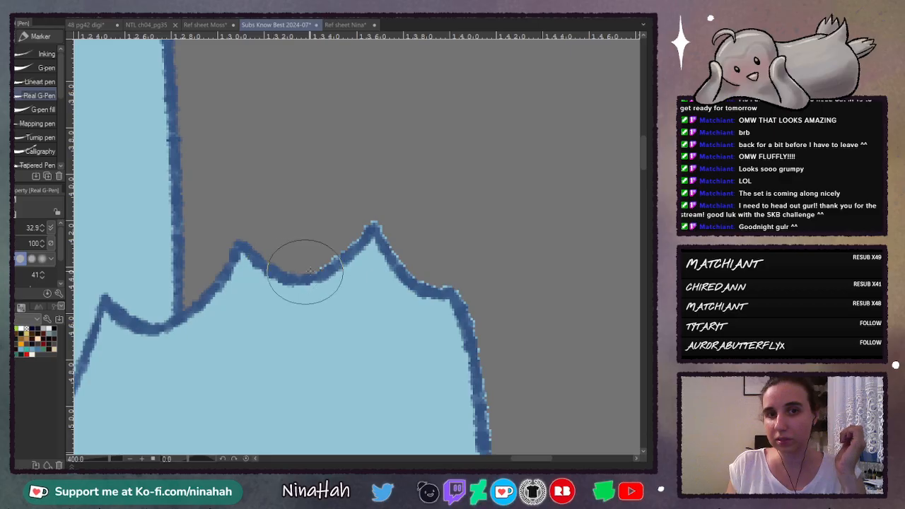
left_click_drag(305, 272, 369, 223)
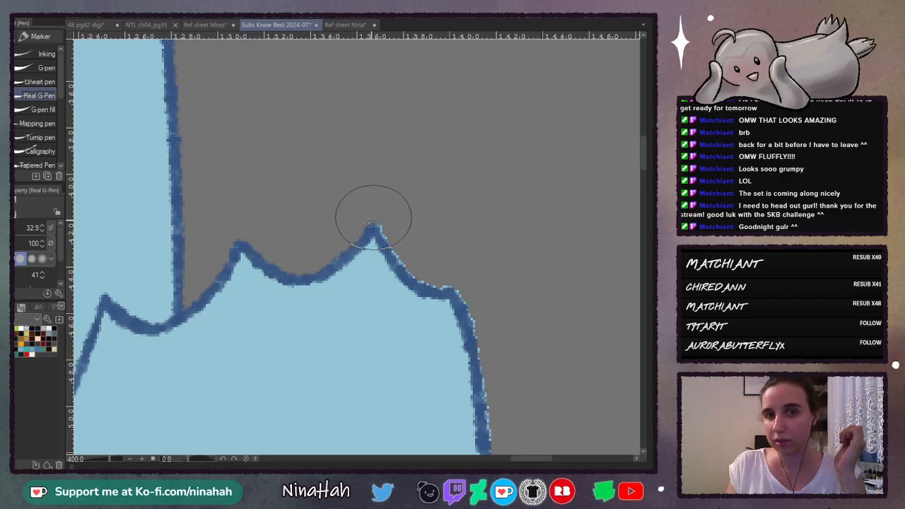
mouse_move(395, 251)
left_mouse_down()
mouse_move(419, 280)
mouse_move(449, 286)
mouse_move(469, 304)
left_mouse_up()
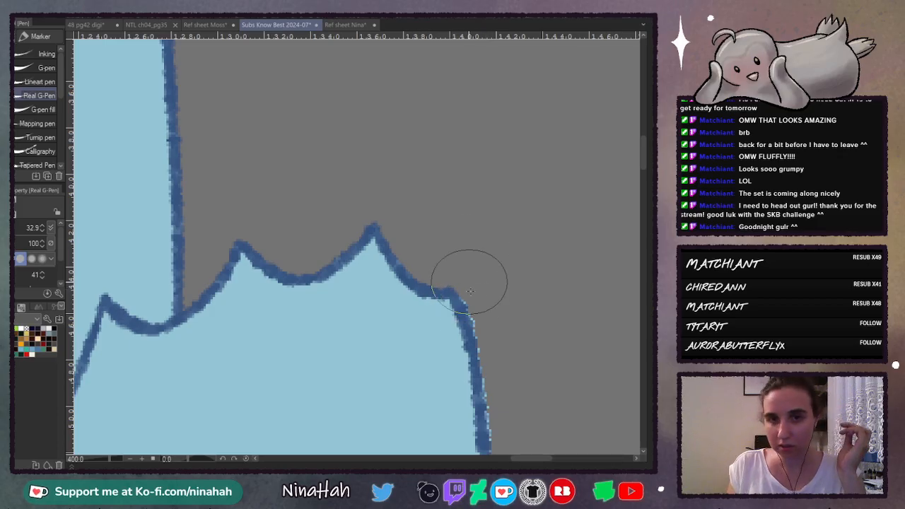
left_click_drag(480, 361, 498, 439)
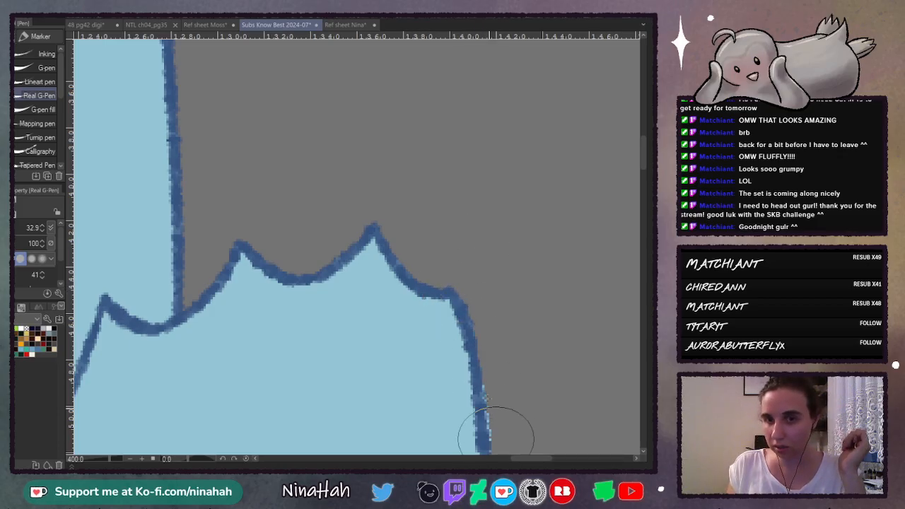
scroll(641, 162, "down", 3)
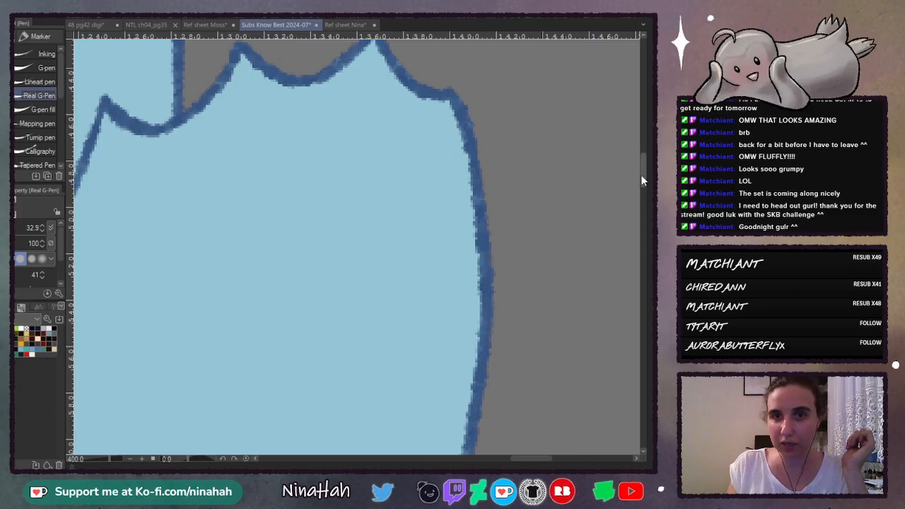
scroll(641, 180, "down", 5)
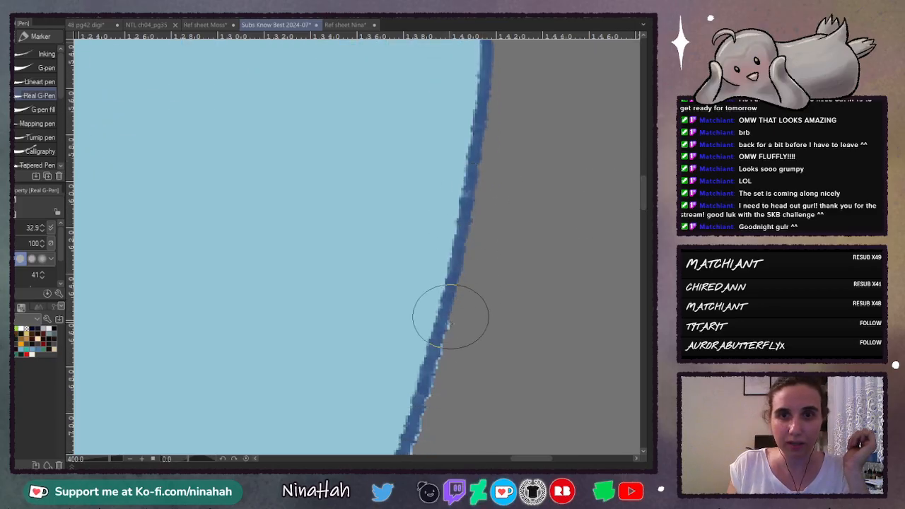
left_click_drag(451, 316, 419, 424)
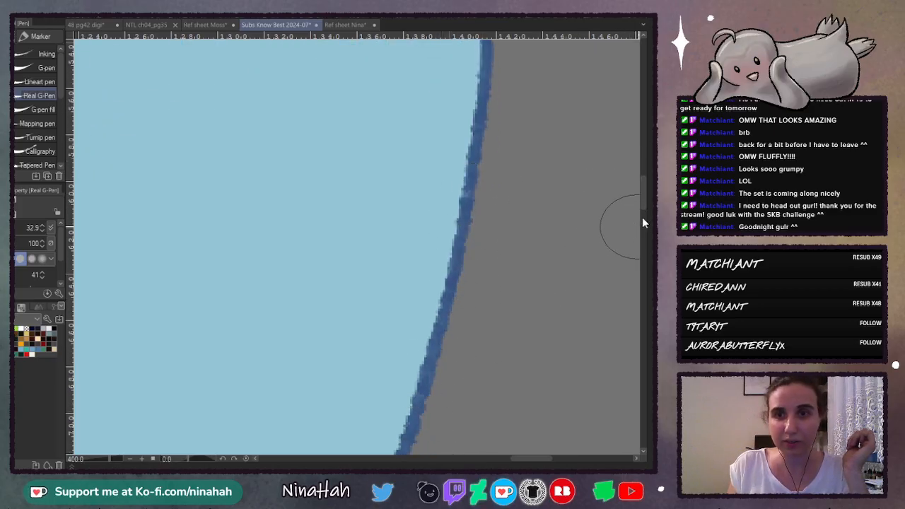
Step: Clean the fill fringe along the jagged edge of the small lower-right petal, down to where it meets the shell
scroll(642, 223, "down", 5)
mouse_move(403, 262)
left_mouse_down()
mouse_move(375, 330)
mouse_move(385, 298)
mouse_move(377, 318)
mouse_move(404, 255)
mouse_move(374, 339)
mouse_move(382, 355)
mouse_move(380, 347)
mouse_move(434, 360)
mouse_move(422, 358)
mouse_move(475, 353)
mouse_move(464, 356)
mouse_move(481, 357)
mouse_move(454, 411)
mouse_move(470, 423)
mouse_move(453, 413)
mouse_move(457, 396)
mouse_move(464, 415)
mouse_move(496, 424)
left_mouse_up()
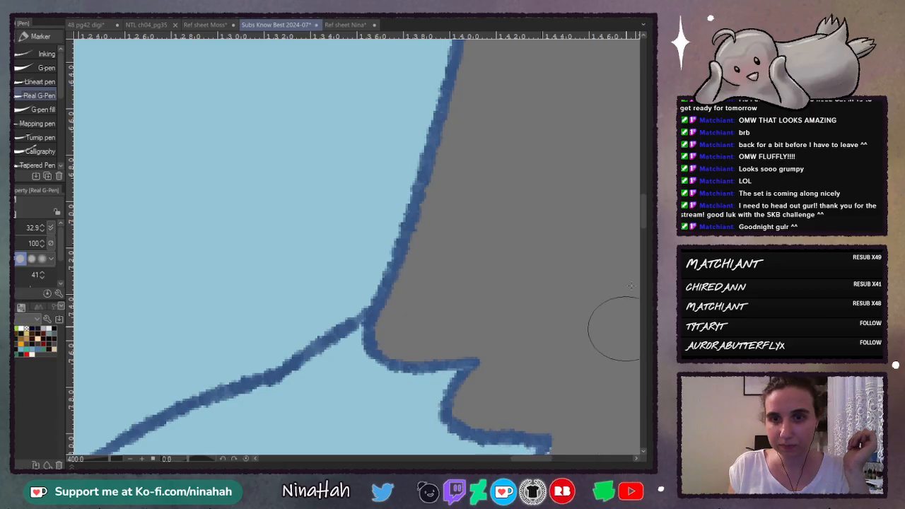
left_click_drag(644, 208, 590, 241)
mouse_move(548, 180)
left_mouse_down()
mouse_move(520, 273)
mouse_move(535, 305)
mouse_move(555, 317)
mouse_move(516, 349)
mouse_move(511, 374)
mouse_move(528, 397)
left_mouse_up()
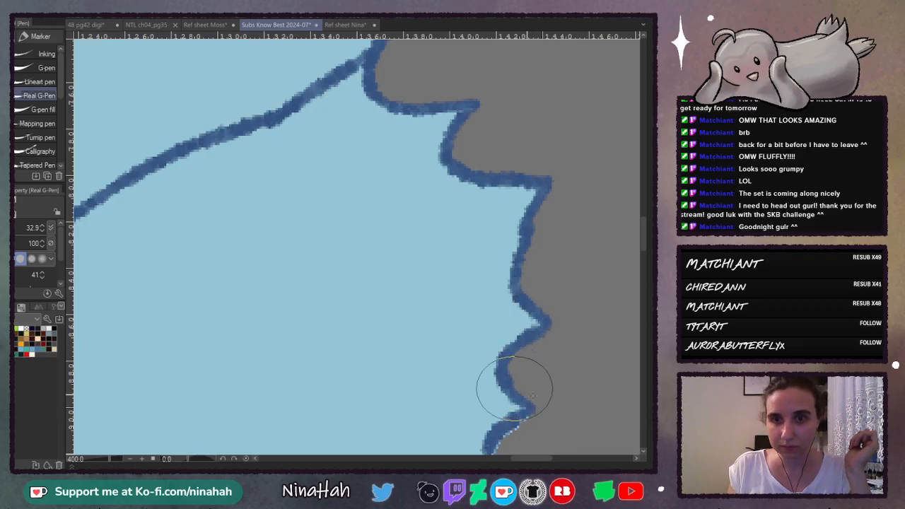
left_click_drag(644, 228, 643, 247)
mouse_move(533, 187)
left_mouse_down()
mouse_move(507, 208)
mouse_move(473, 253)
mouse_move(588, 367)
mouse_move(632, 438)
left_mouse_up()
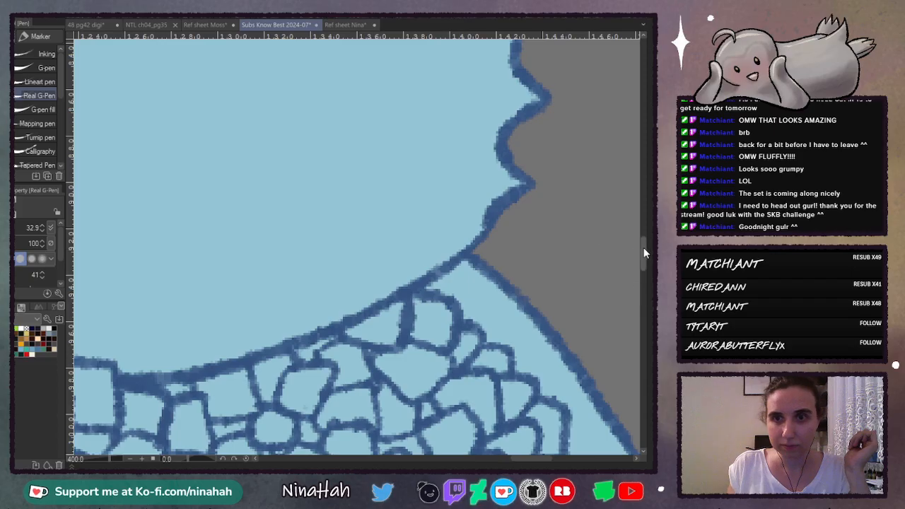
Step: Erase the spilled fill around the shell's right lip, from beside the beads to the lower curve
left_click_drag(644, 253, 644, 269)
left_click_drag(523, 460, 541, 461)
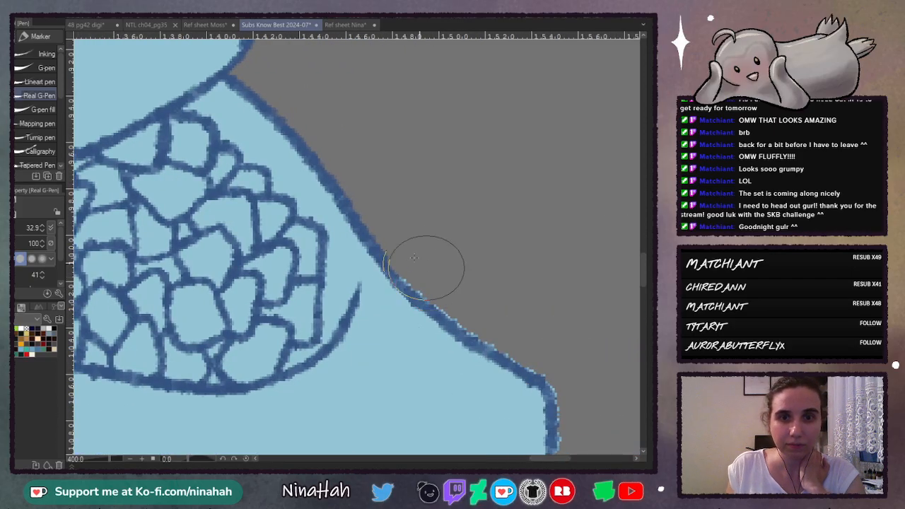
left_click_drag(415, 286, 492, 347)
mouse_move(435, 306)
left_mouse_down()
mouse_move(547, 377)
mouse_move(541, 374)
mouse_move(557, 400)
left_mouse_up()
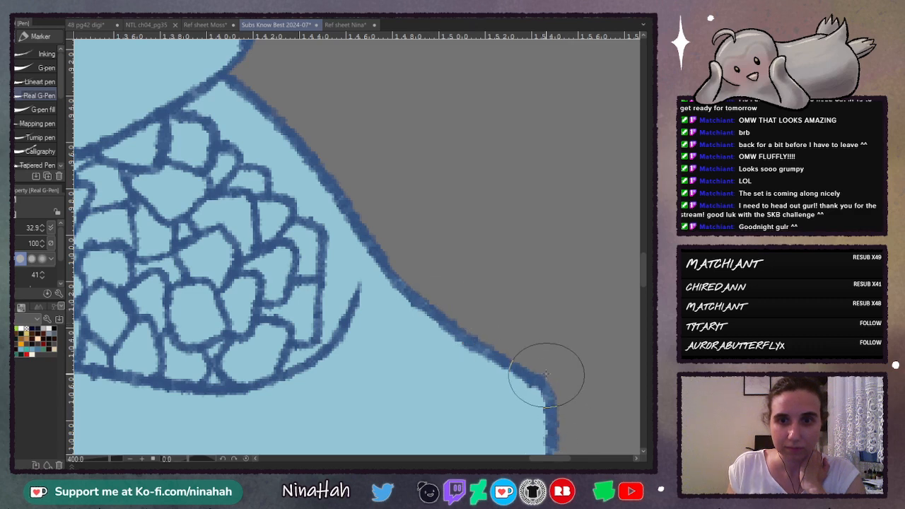
scroll(644, 246, "down", 5)
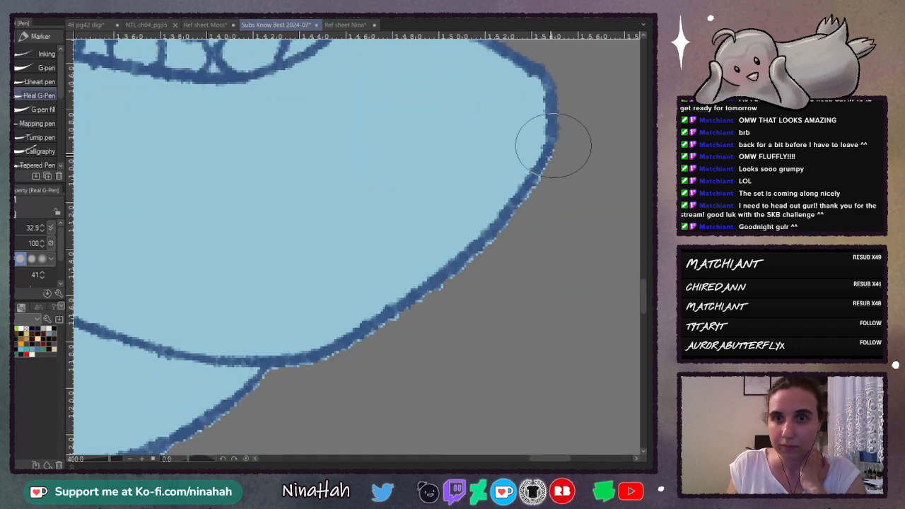
mouse_move(514, 213)
left_mouse_down()
mouse_move(554, 170)
mouse_move(503, 236)
mouse_move(459, 264)
mouse_move(514, 220)
left_mouse_up()
mouse_move(468, 268)
left_mouse_down()
mouse_move(328, 357)
mouse_move(273, 370)
mouse_move(247, 404)
mouse_move(215, 420)
left_mouse_up()
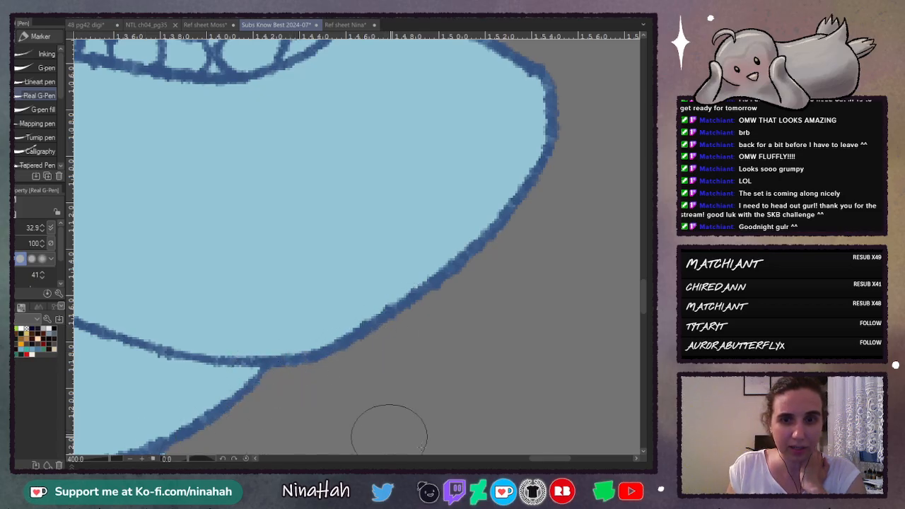
Step: Erase the spilled light blue fill outside the shell's lower-right side, from below the lip down past the small pointed notch
left_click_drag(541, 459, 519, 460)
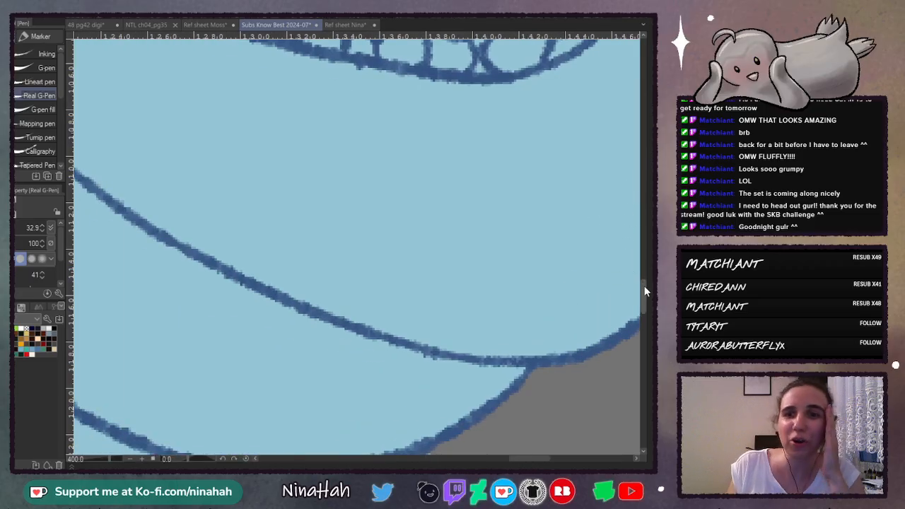
left_click_drag(643, 286, 644, 308)
mouse_move(441, 213)
left_mouse_down()
mouse_move(421, 230)
mouse_move(386, 235)
mouse_move(346, 301)
mouse_move(234, 408)
left_mouse_up()
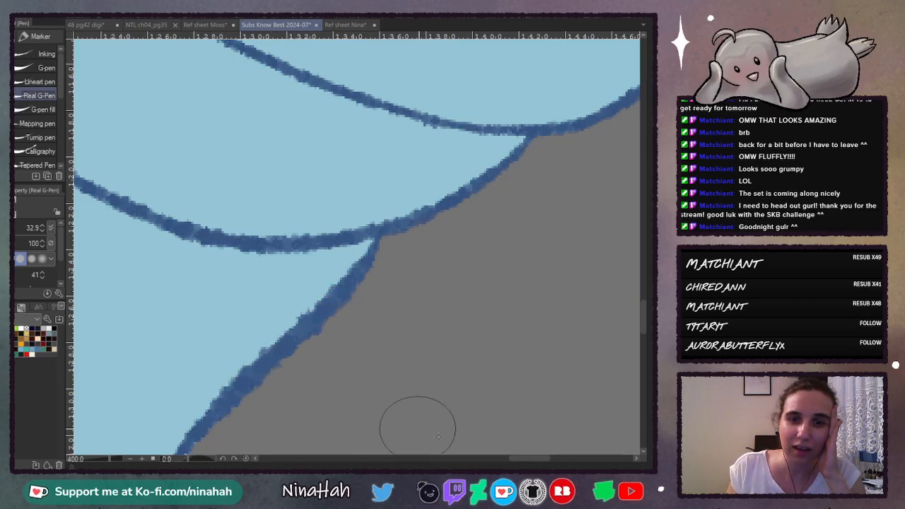
left_click_drag(526, 459, 506, 460)
left_click_drag(643, 309, 639, 331)
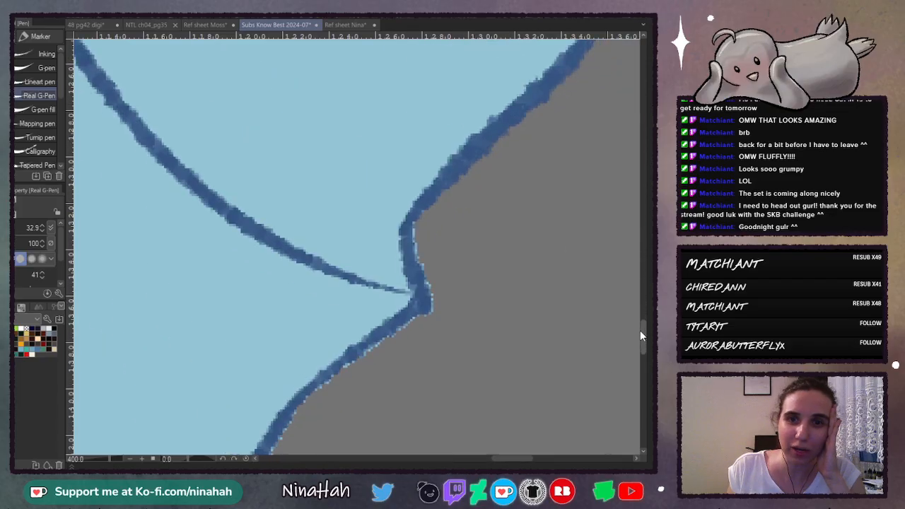
left_click_drag(417, 216, 422, 266)
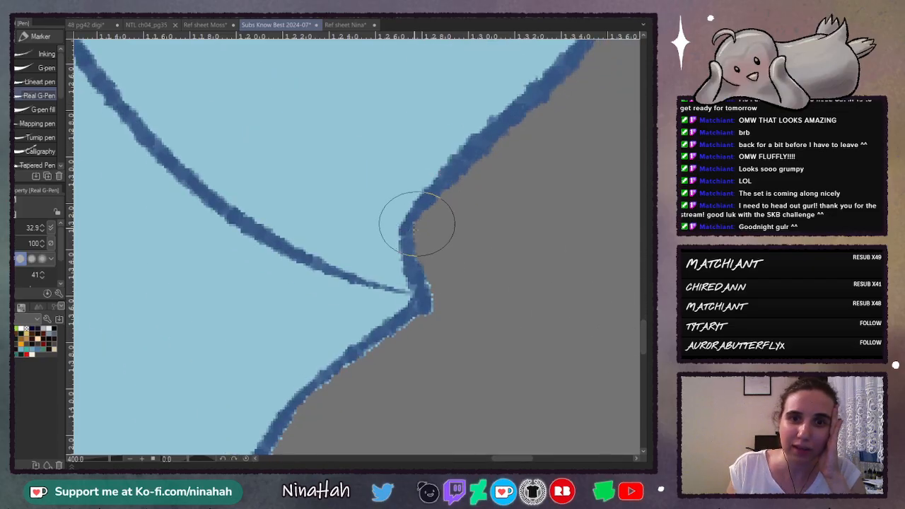
mouse_move(417, 224)
left_mouse_down()
mouse_move(418, 219)
mouse_move(414, 237)
mouse_move(431, 314)
mouse_move(348, 367)
mouse_move(431, 303)
mouse_move(350, 364)
mouse_move(354, 356)
mouse_move(301, 408)
left_mouse_up()
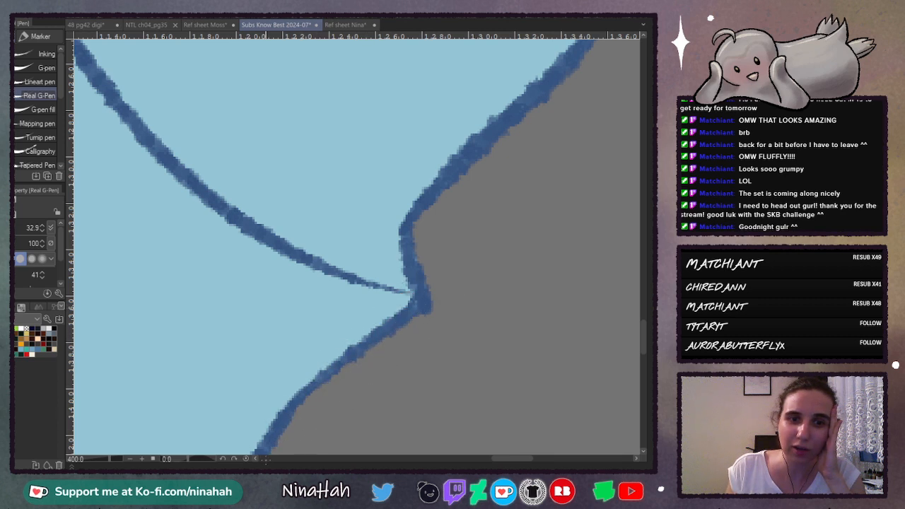
Step: Clean the fill fringe along the wavy lower-right edge of the shell, continuing down towards its base
left_click_drag(641, 329, 641, 347)
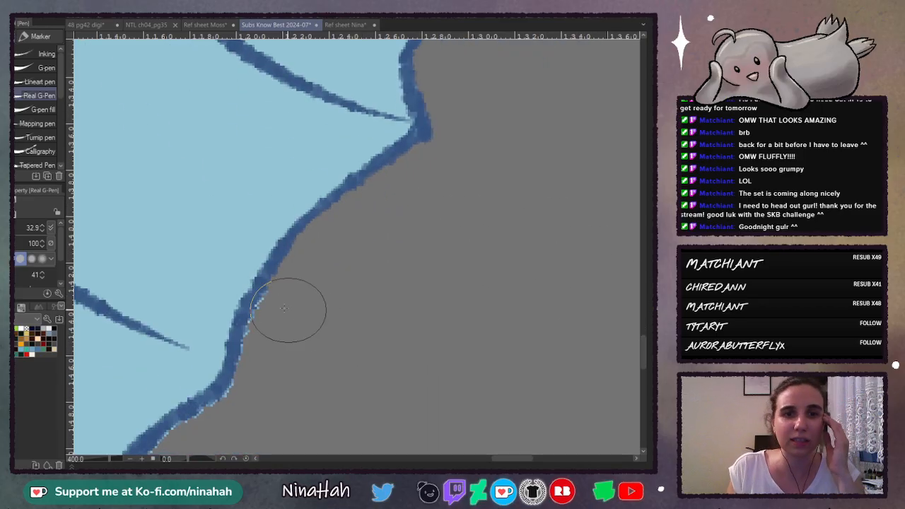
mouse_move(260, 299)
left_mouse_down()
mouse_move(226, 398)
mouse_move(217, 389)
mouse_move(164, 433)
left_mouse_up()
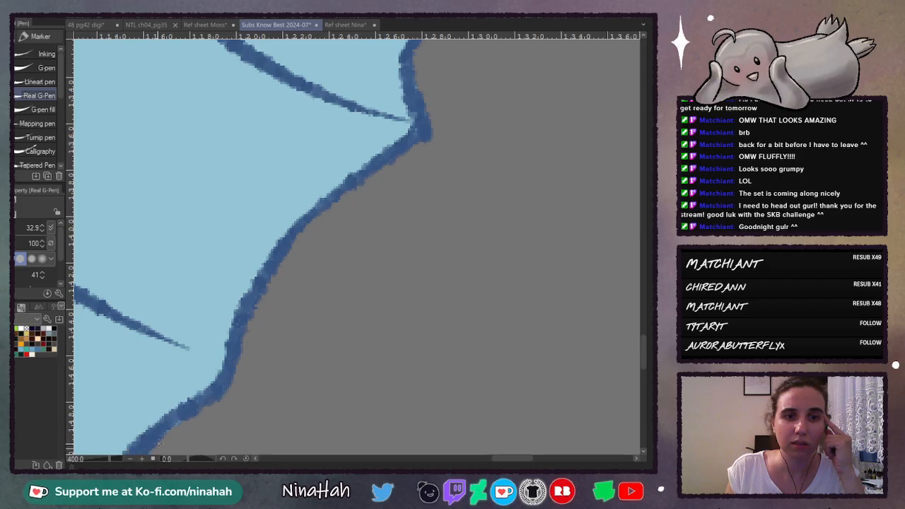
left_click_drag(644, 352, 643, 375)
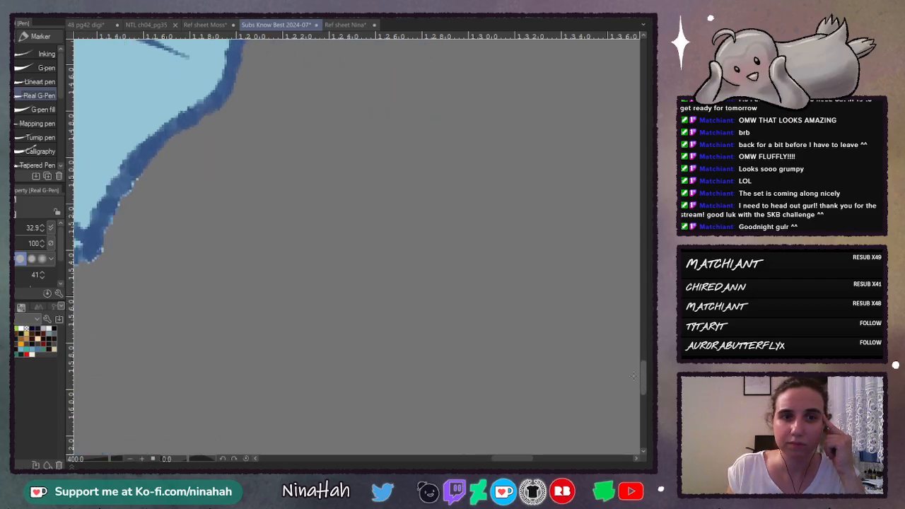
left_click_drag(503, 459, 480, 460)
mouse_move(438, 186)
left_mouse_down()
mouse_move(405, 238)
mouse_move(412, 252)
mouse_move(319, 283)
mouse_move(184, 361)
mouse_move(145, 433)
mouse_move(150, 450)
left_mouse_up()
Step: Erase the spilled fill beneath the right part of the shell's base, starting at its stepped corner
left_click_drag(483, 459, 460, 458)
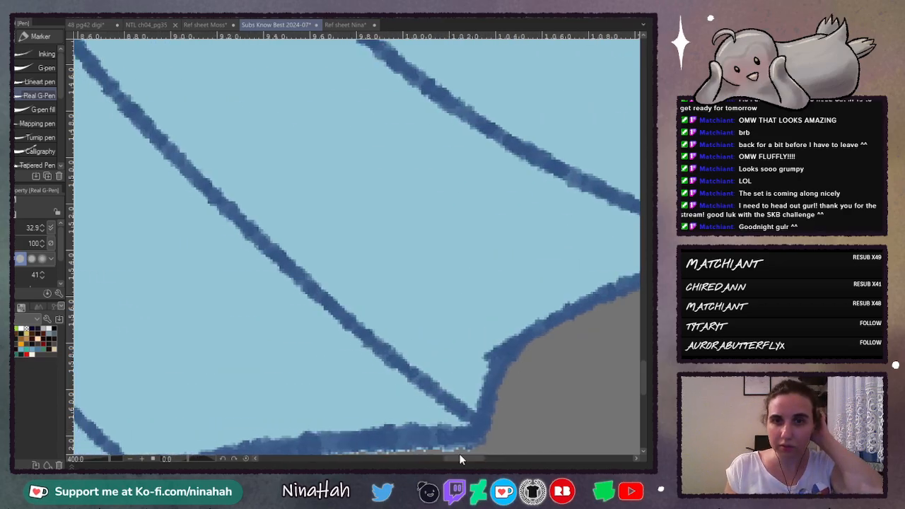
left_click_drag(643, 374, 644, 395)
mouse_move(458, 216)
left_mouse_down()
mouse_move(462, 222)
mouse_move(438, 234)
mouse_move(352, 243)
mouse_move(383, 241)
mouse_move(355, 232)
mouse_move(277, 250)
mouse_move(458, 225)
left_mouse_up()
left_click_drag(348, 234, 233, 252)
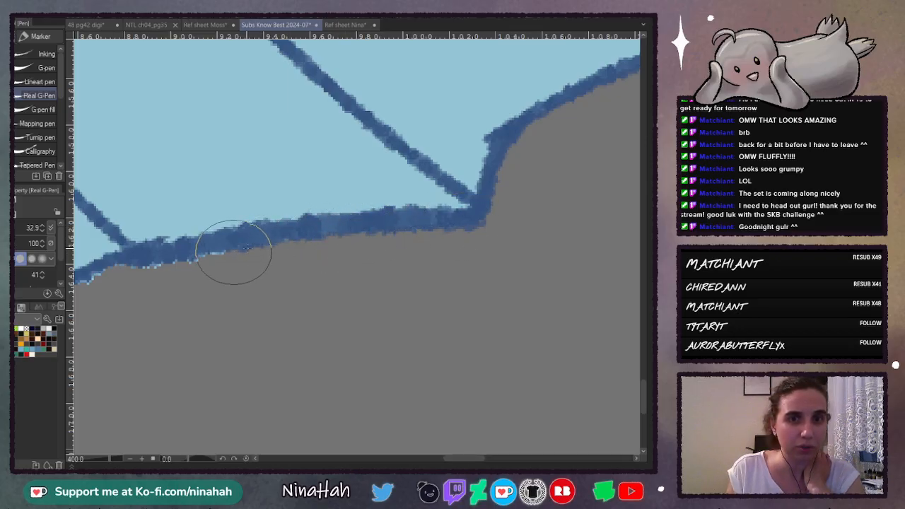
left_click_drag(287, 241, 110, 270)
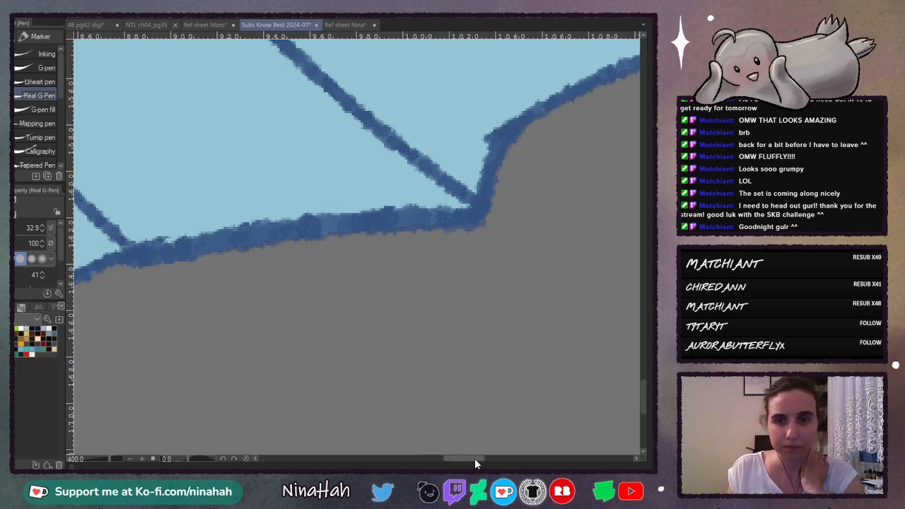
Step: Clean the fill fringe under the rest of the shell's base, working leftwards past the rib ends
left_click_drag(474, 458, 444, 459)
mouse_move(471, 275)
left_mouse_down()
mouse_move(446, 285)
mouse_move(84, 229)
left_mouse_up()
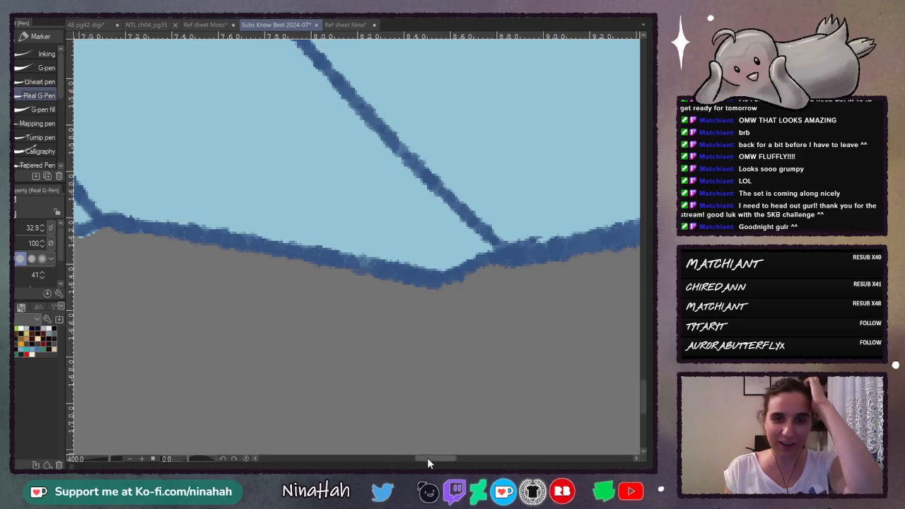
left_click_drag(427, 460, 400, 459)
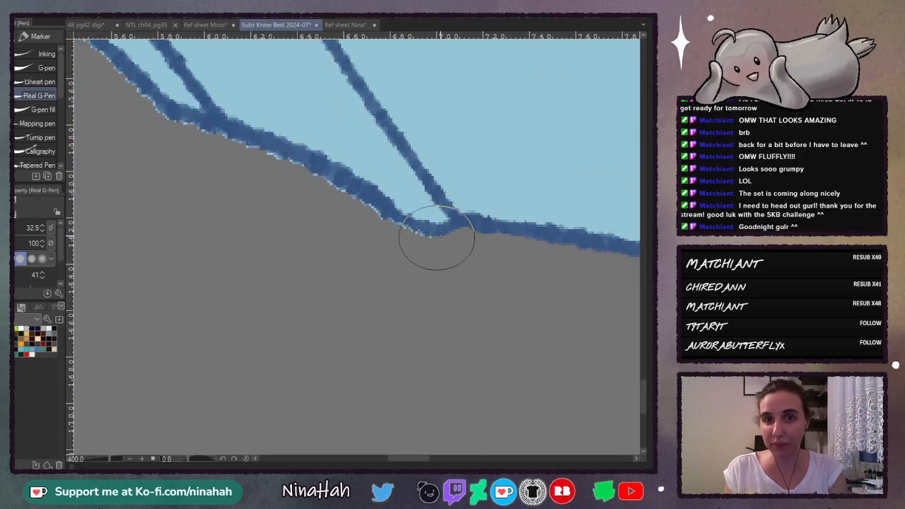
left_click_drag(426, 233, 306, 169)
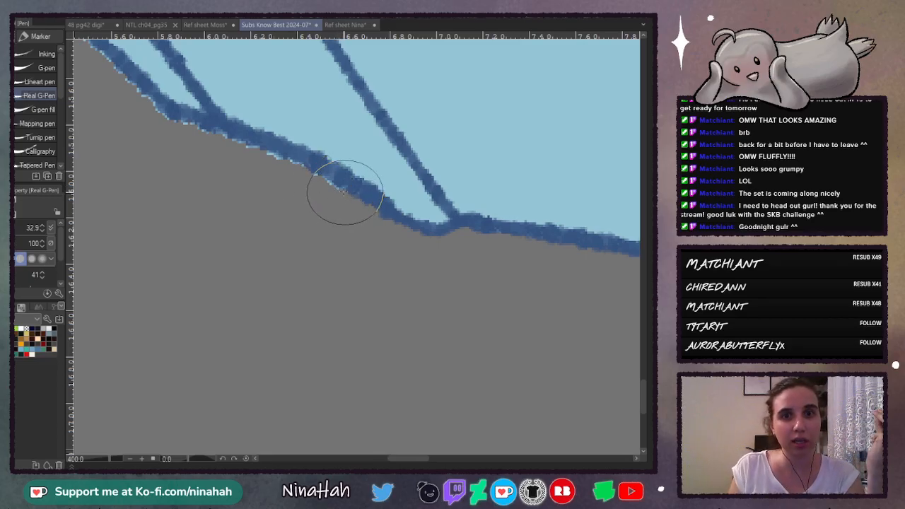
left_click_drag(336, 186, 141, 101)
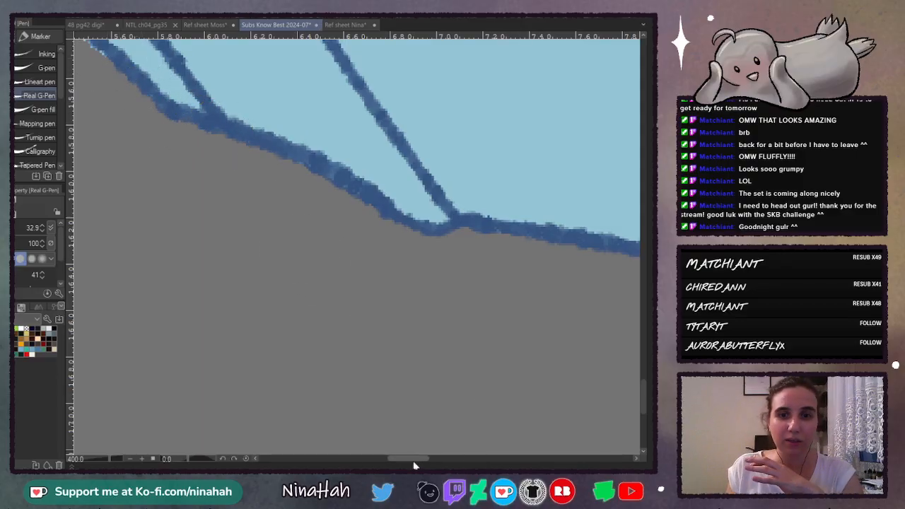
Step: Erase the spilled fill along the shell's lower-left edge, from the base up to its pointed left tip
left_click_drag(415, 464, 399, 461)
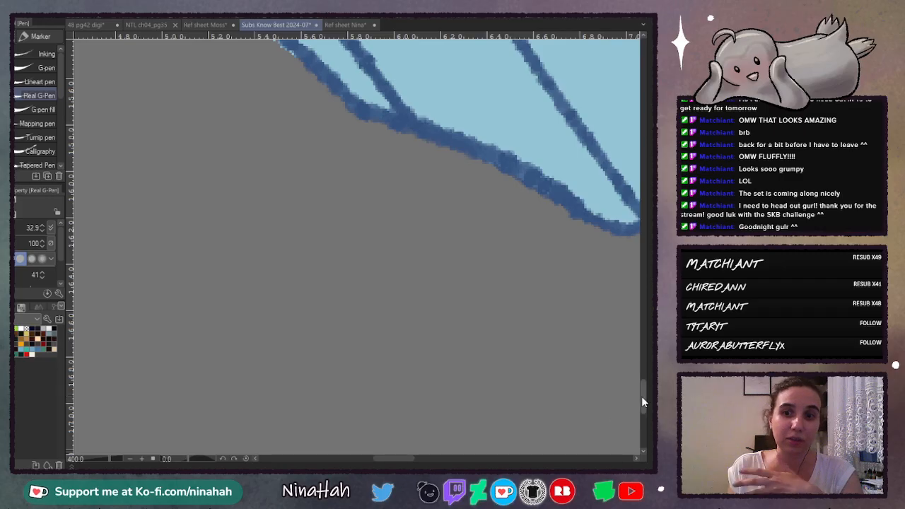
left_click_drag(642, 396, 642, 375)
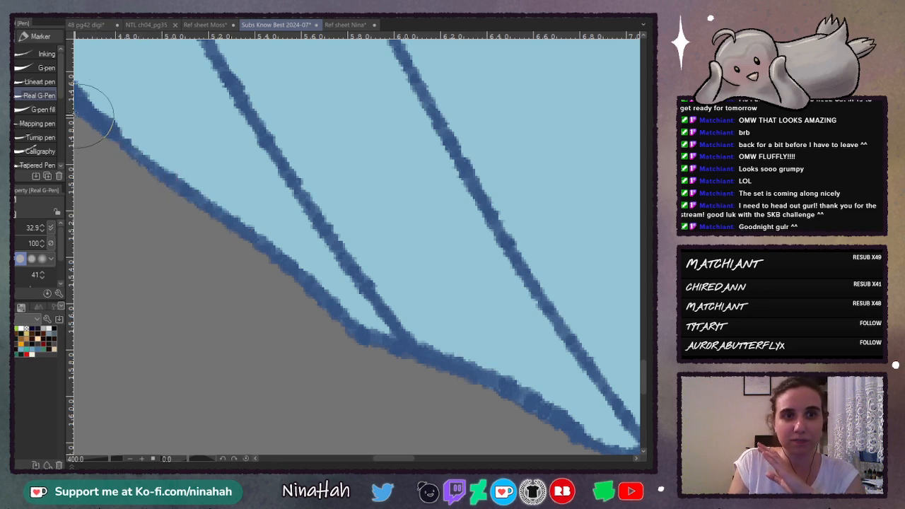
left_click_drag(401, 459, 380, 459)
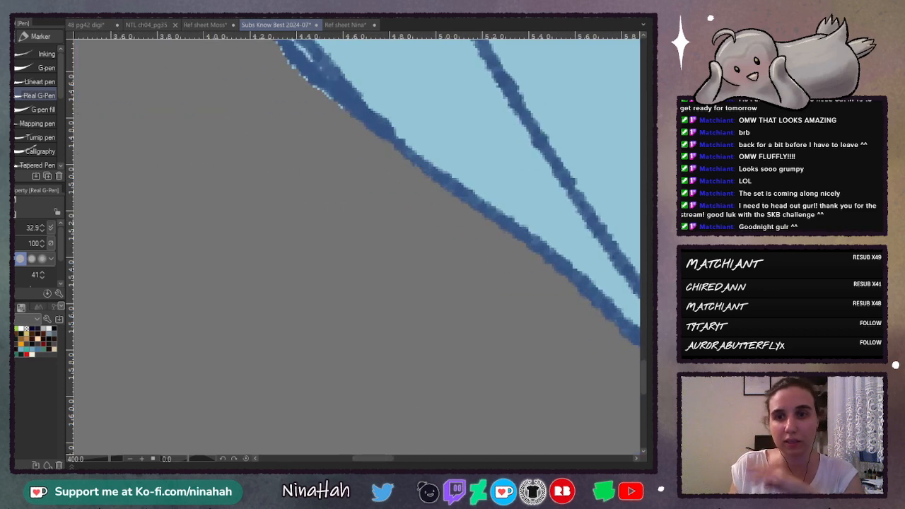
left_click_drag(643, 382, 643, 362)
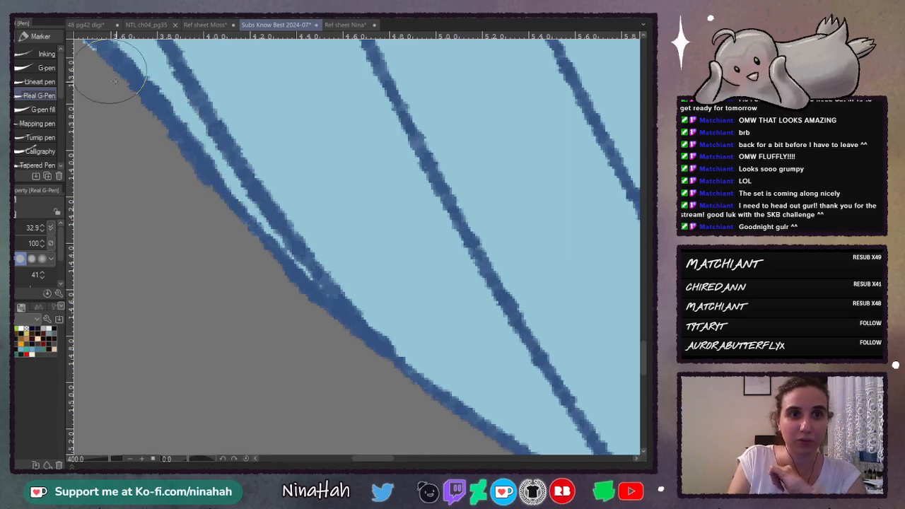
left_click_drag(382, 458, 367, 459)
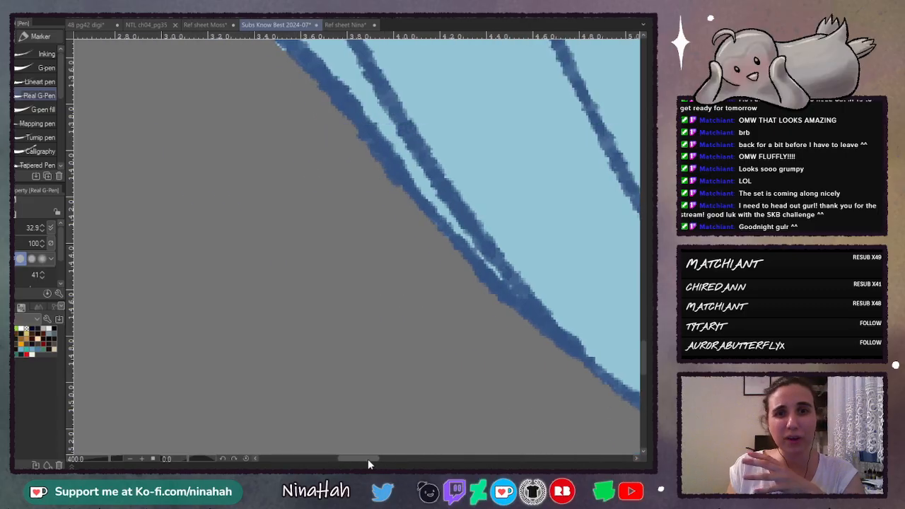
left_click_drag(642, 365, 642, 351)
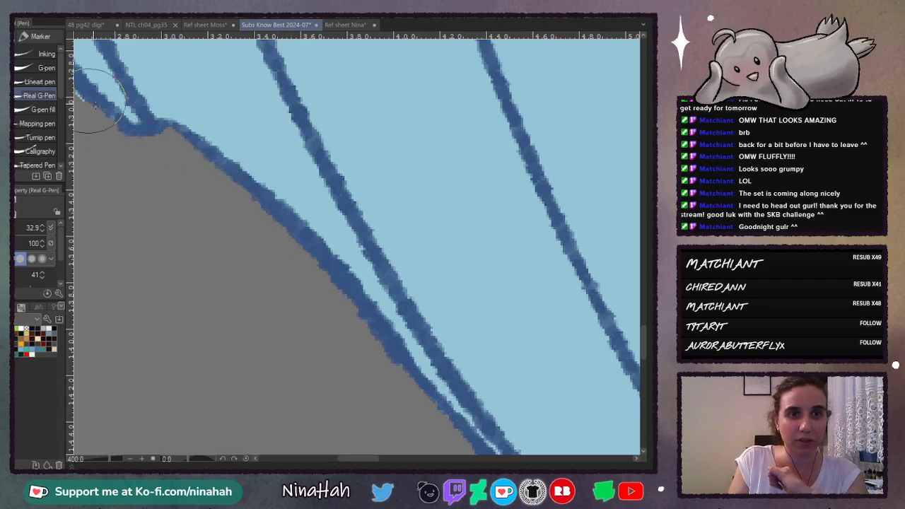
left_click_drag(371, 458, 354, 458)
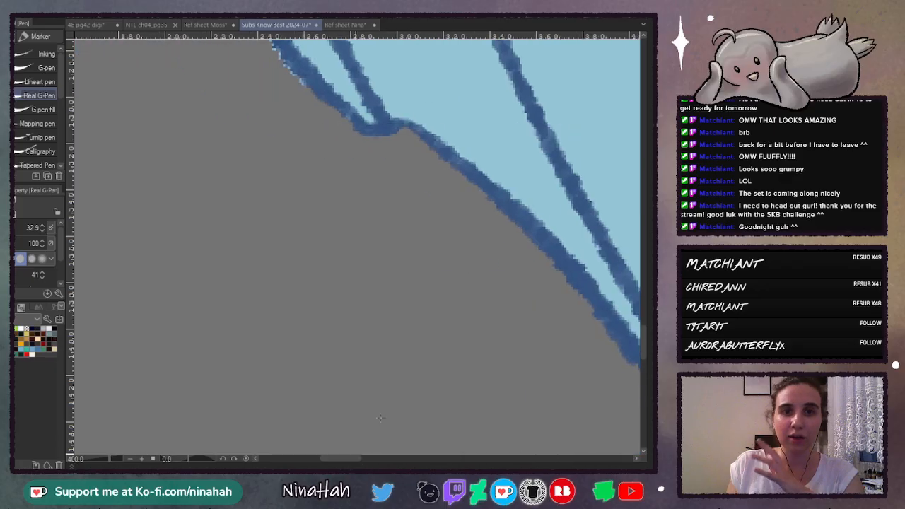
left_click_drag(642, 344, 643, 323)
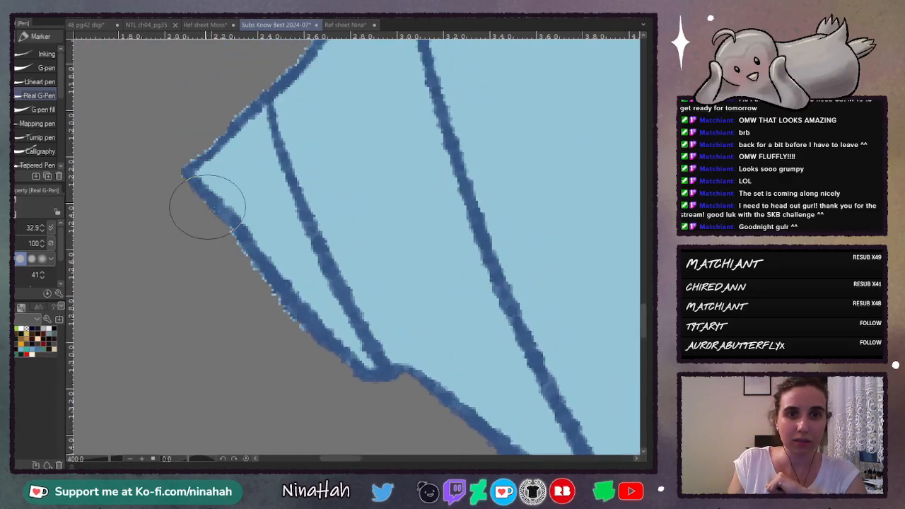
mouse_move(271, 293)
left_mouse_down()
mouse_move(276, 303)
mouse_move(256, 267)
mouse_move(307, 347)
mouse_move(369, 380)
left_mouse_up()
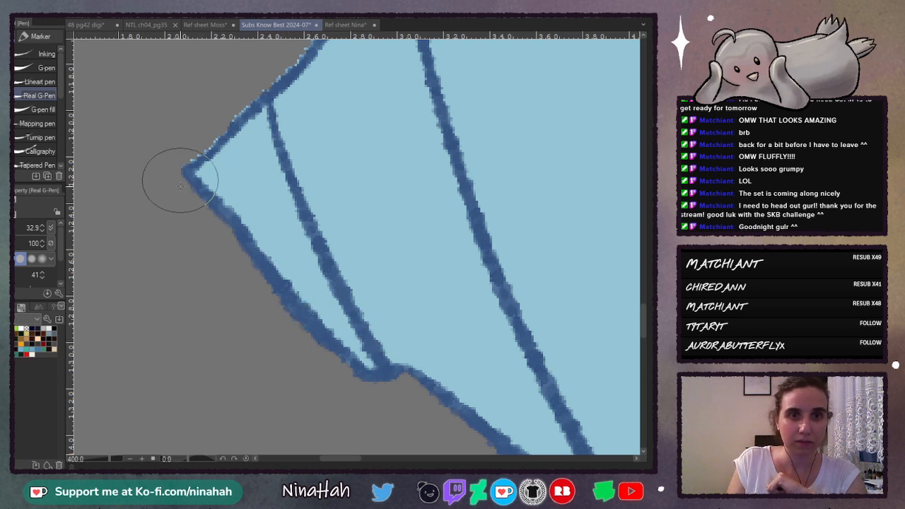
Step: Clean the fill fringe along the shell's upper-left edge, from the pointed left tip up past the notched ribs
mouse_move(192, 157)
left_mouse_down()
mouse_move(227, 128)
mouse_move(238, 97)
mouse_move(306, 57)
left_mouse_up()
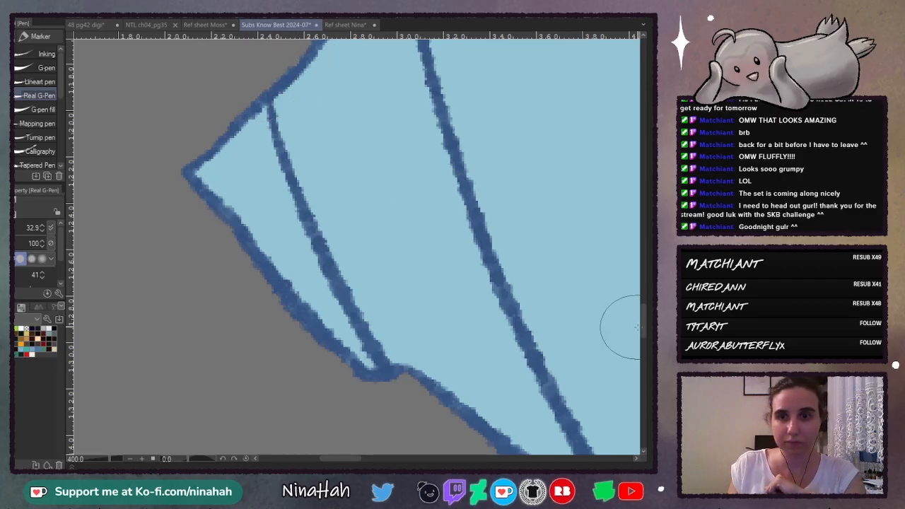
left_click_drag(645, 318, 645, 288)
mouse_move(302, 394)
left_mouse_down()
mouse_move(363, 313)
mouse_move(401, 296)
mouse_move(389, 299)
mouse_move(450, 250)
mouse_move(504, 186)
mouse_move(450, 220)
mouse_move(534, 144)
mouse_move(513, 176)
mouse_move(566, 110)
mouse_move(555, 117)
mouse_move(539, 146)
mouse_move(606, 96)
left_mouse_up()
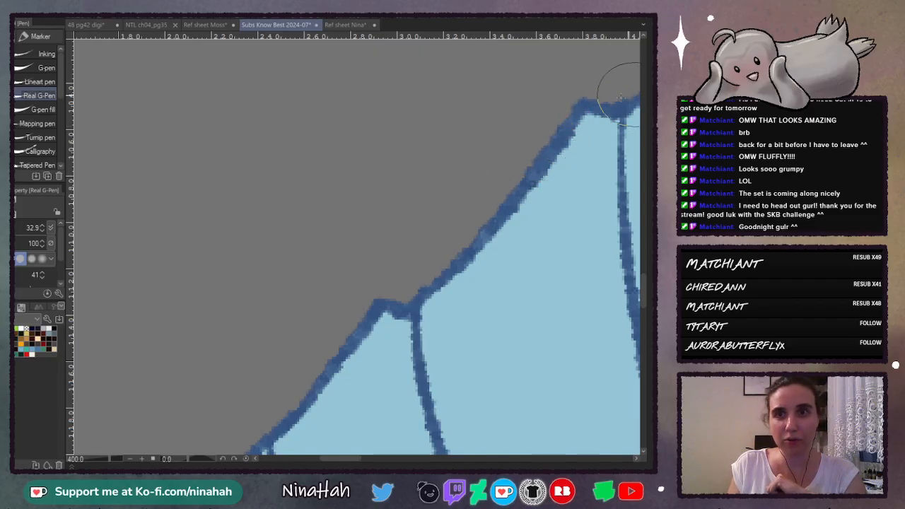
Step: Erase the spilled fill around the shell's rounded left lip beside the beads, up to where it meets the petal
left_click_drag(353, 465, 385, 463)
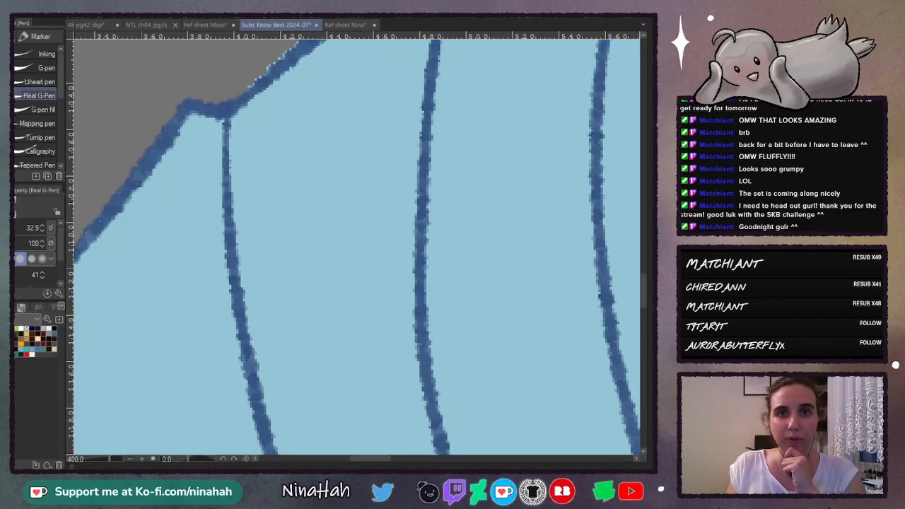
left_click_drag(641, 292, 649, 272)
mouse_move(276, 279)
left_mouse_down()
mouse_move(246, 312)
mouse_move(296, 266)
mouse_move(263, 231)
left_mouse_up()
mouse_move(290, 260)
left_mouse_down()
mouse_move(227, 194)
mouse_move(204, 128)
mouse_move(207, 147)
mouse_move(203, 90)
mouse_move(215, 163)
mouse_move(202, 75)
left_mouse_up()
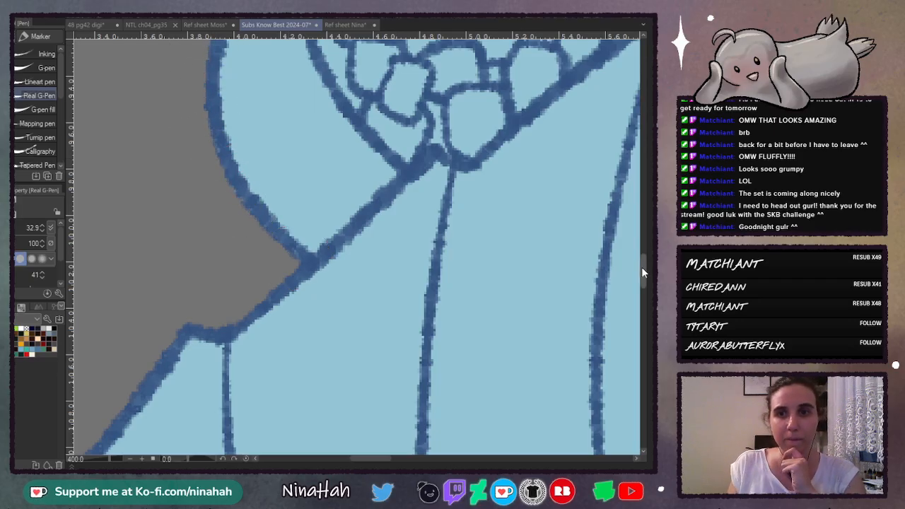
left_click_drag(641, 267, 641, 242)
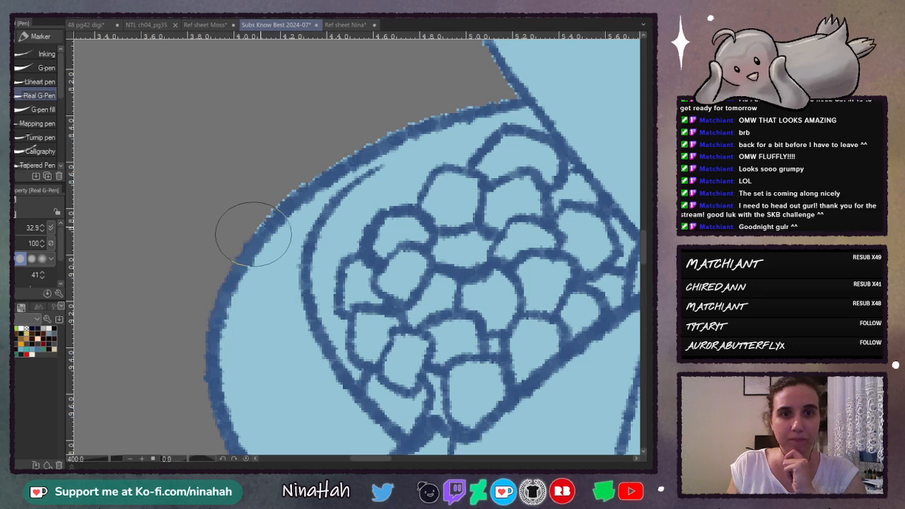
mouse_move(252, 234)
left_mouse_down()
mouse_move(306, 185)
mouse_move(258, 224)
mouse_move(267, 210)
mouse_move(350, 149)
mouse_move(293, 191)
mouse_move(413, 121)
mouse_move(519, 99)
mouse_move(480, 54)
mouse_move(505, 95)
left_mouse_up()
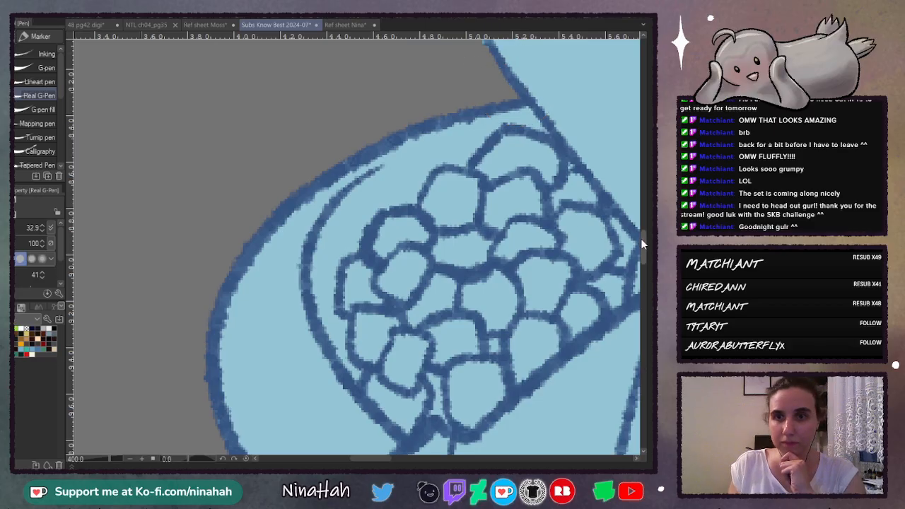
Step: Clean the fill fringe along the scalloped outer edge of the left-hand petal, from the shell lip to its upper corner
left_click_drag(641, 241, 645, 216)
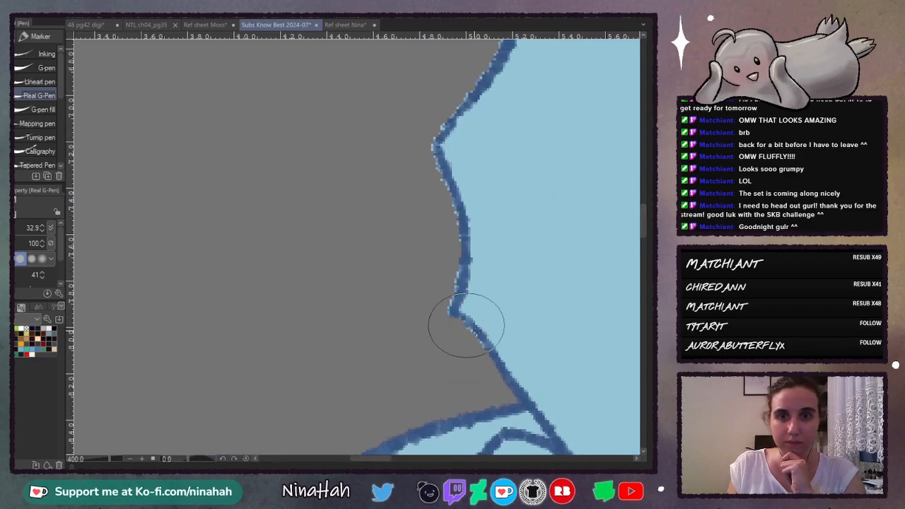
mouse_move(467, 325)
left_mouse_down()
mouse_move(440, 333)
mouse_move(460, 330)
mouse_move(444, 313)
mouse_move(460, 234)
mouse_move(437, 126)
mouse_move(463, 92)
mouse_move(434, 133)
mouse_move(482, 74)
left_mouse_up()
scroll(647, 234, "up", 5)
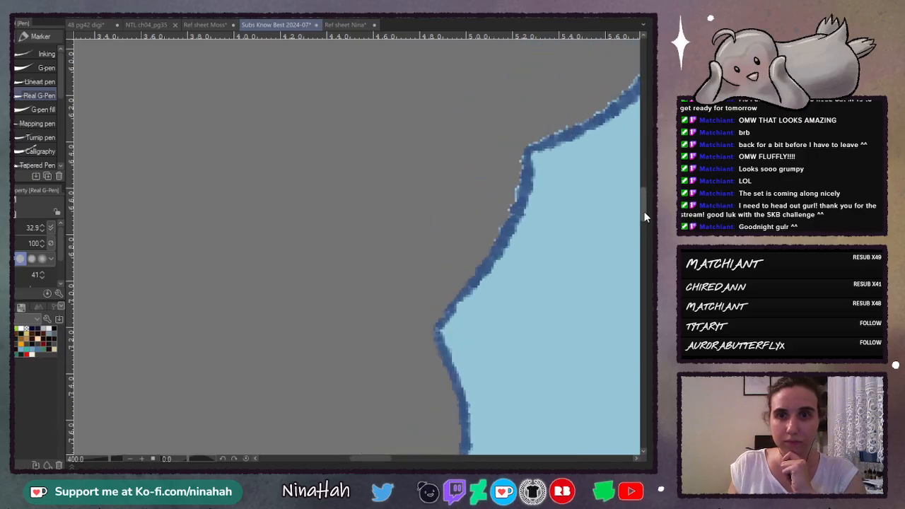
mouse_move(515, 238)
left_mouse_down()
mouse_move(524, 198)
mouse_move(514, 245)
mouse_move(484, 299)
mouse_move(524, 194)
mouse_move(493, 281)
mouse_move(538, 186)
mouse_move(525, 192)
mouse_move(597, 155)
left_mouse_up()
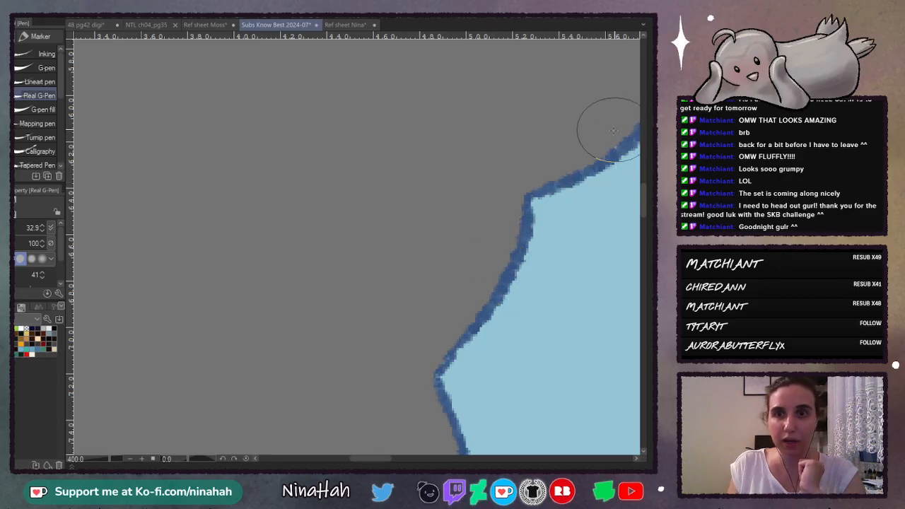
left_click_drag(390, 459, 414, 459)
mouse_move(318, 103)
left_mouse_down()
mouse_move(397, 106)
mouse_move(358, 105)
mouse_move(408, 102)
mouse_move(474, 58)
left_mouse_up()
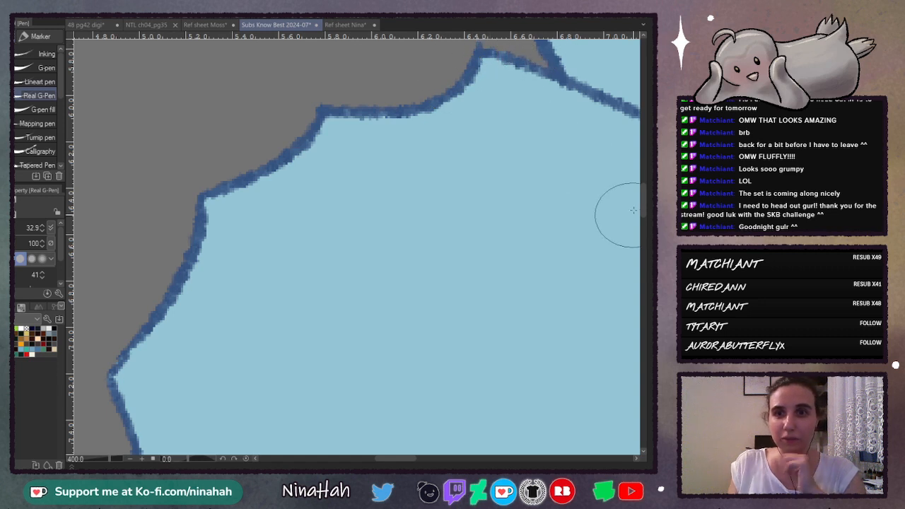
Step: Clean the fill fringe along the long outer edge of the upper-left petal, from the lower petal's corner up to its pointed tip
left_click_drag(643, 202, 644, 185)
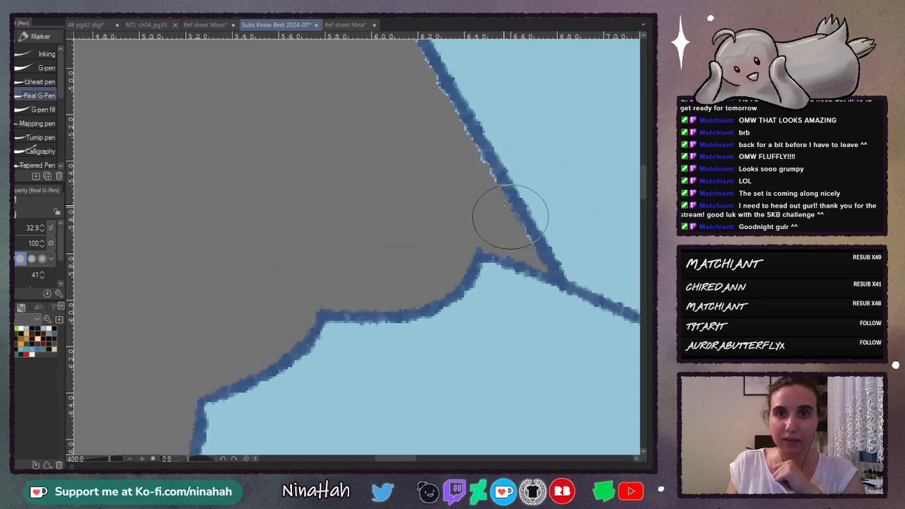
mouse_move(510, 217)
left_mouse_down()
mouse_move(527, 226)
mouse_move(516, 224)
mouse_move(455, 107)
mouse_move(488, 179)
left_mouse_up()
mouse_move(428, 76)
left_mouse_down()
mouse_move(455, 111)
mouse_move(431, 74)
left_mouse_up()
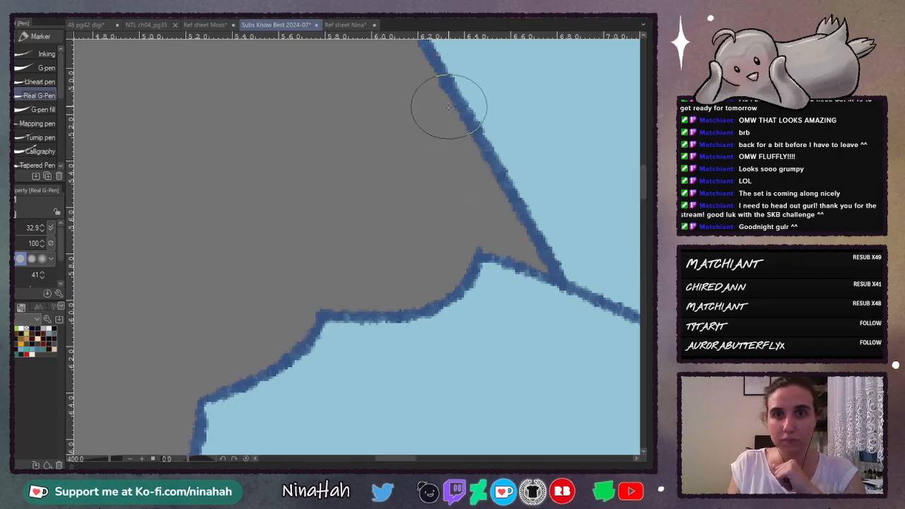
left_click_drag(448, 108, 483, 170)
scroll(640, 183, "up", 5)
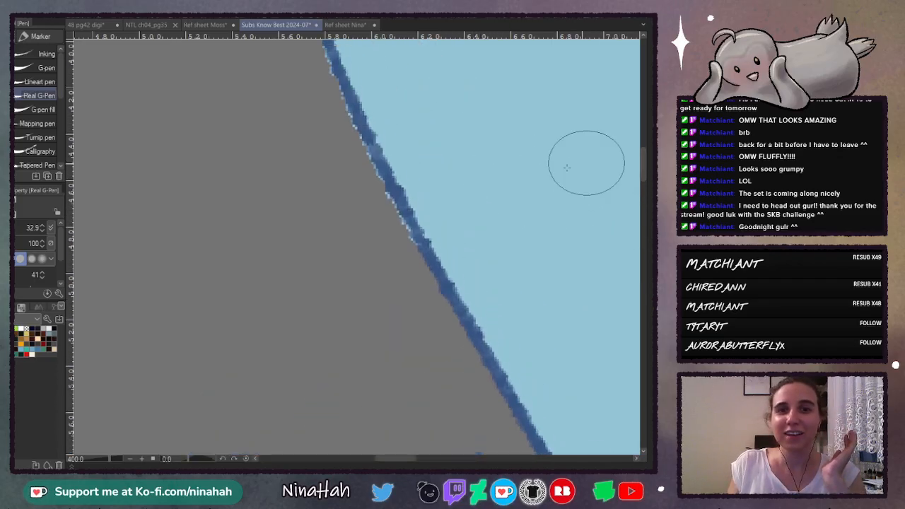
left_click_drag(390, 194, 421, 253)
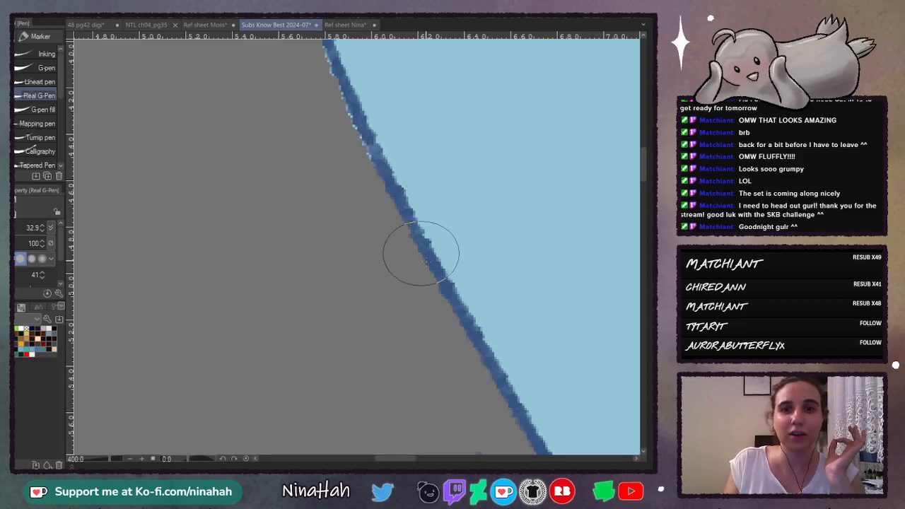
scroll(642, 168, "up", 4)
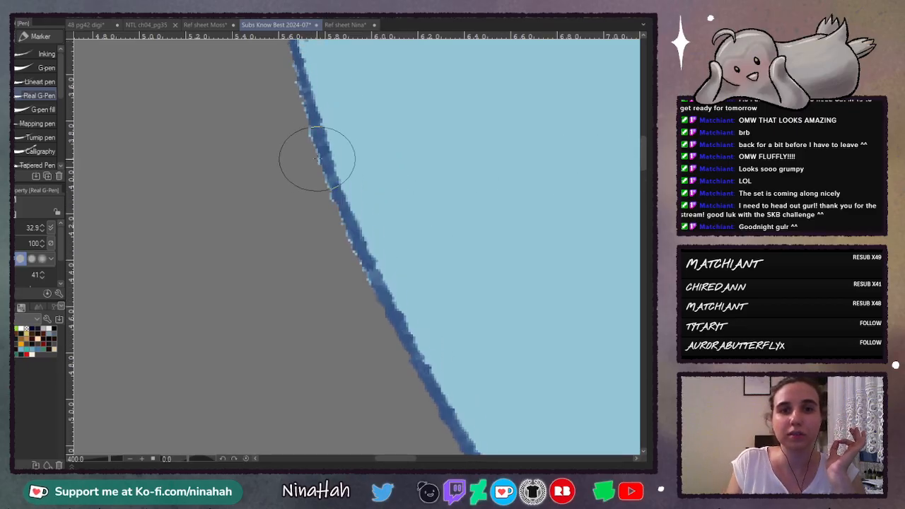
left_click_drag(340, 223, 378, 302)
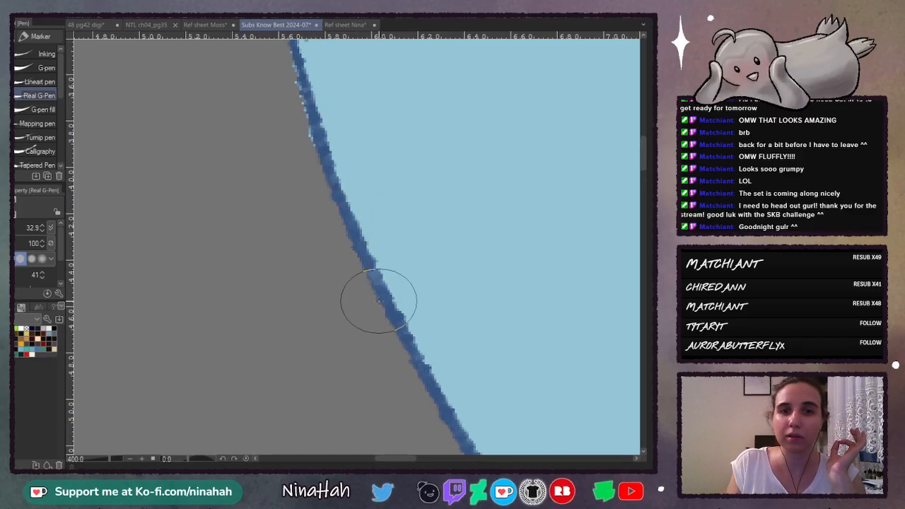
scroll(642, 166, "up", 5)
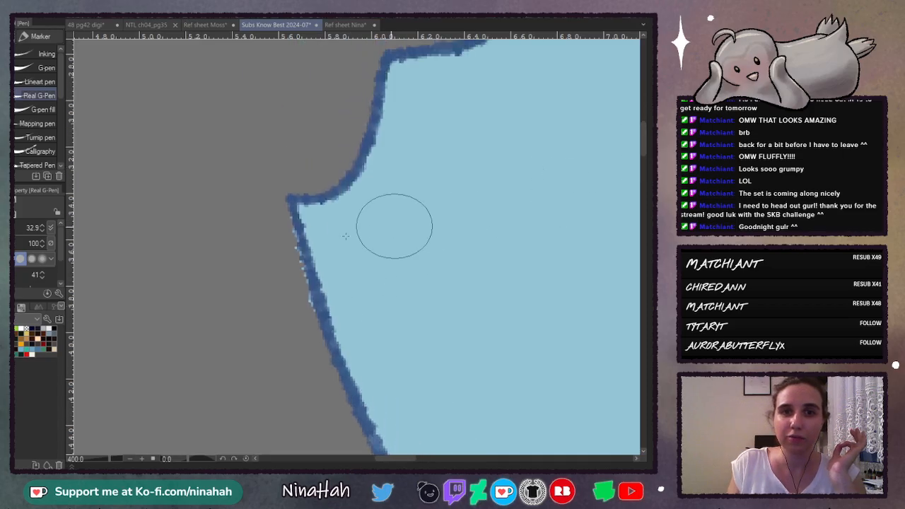
mouse_move(296, 254)
left_mouse_down()
mouse_move(325, 344)
mouse_move(317, 339)
left_mouse_up()
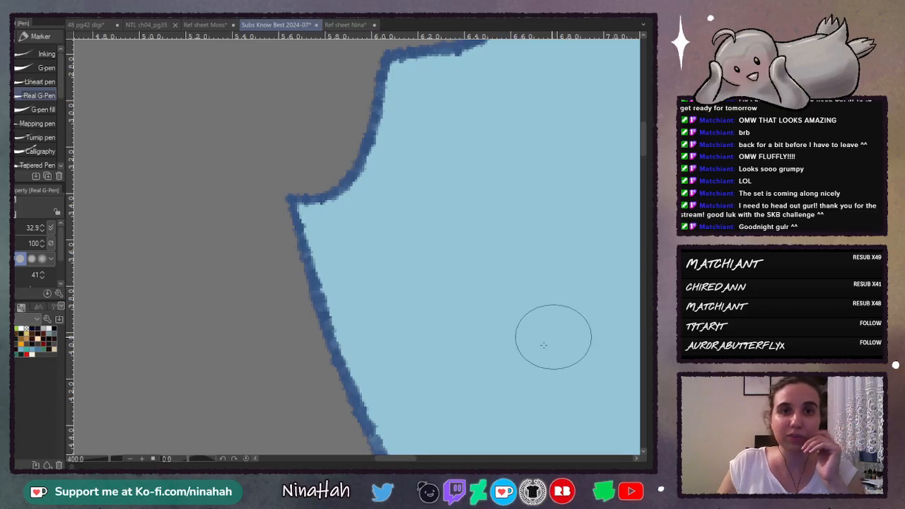
Step: Hide the loose colour swatches on the canvas beside the petals
key("ctrl+minus")
key("ctrl+minus")
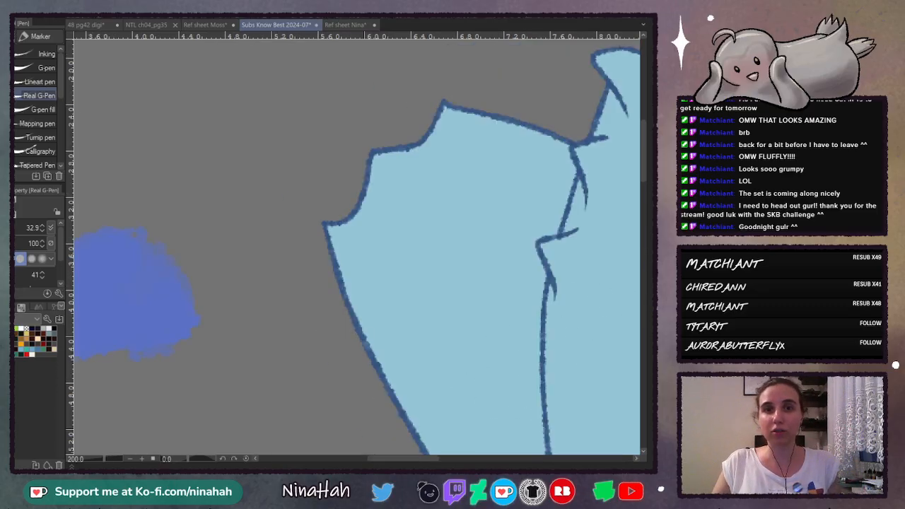
scroll(642, 198, "down", 5)
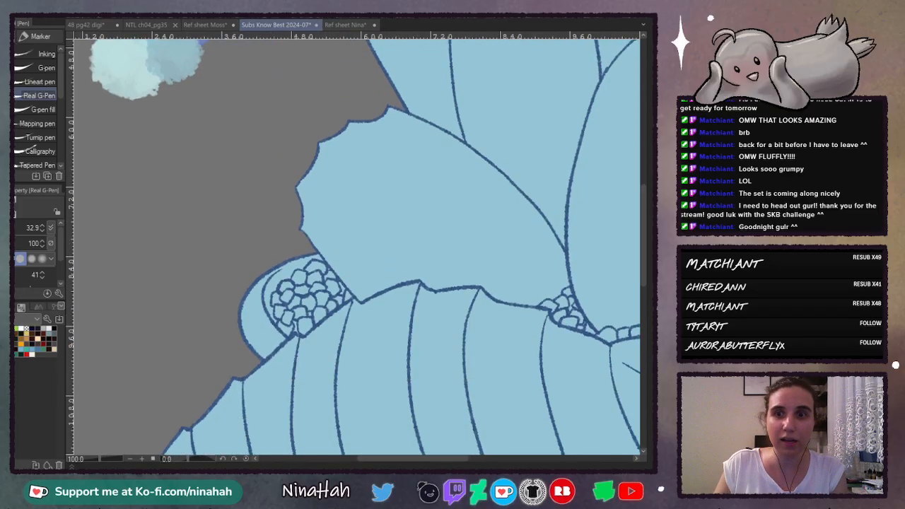
key("ctrl+0")
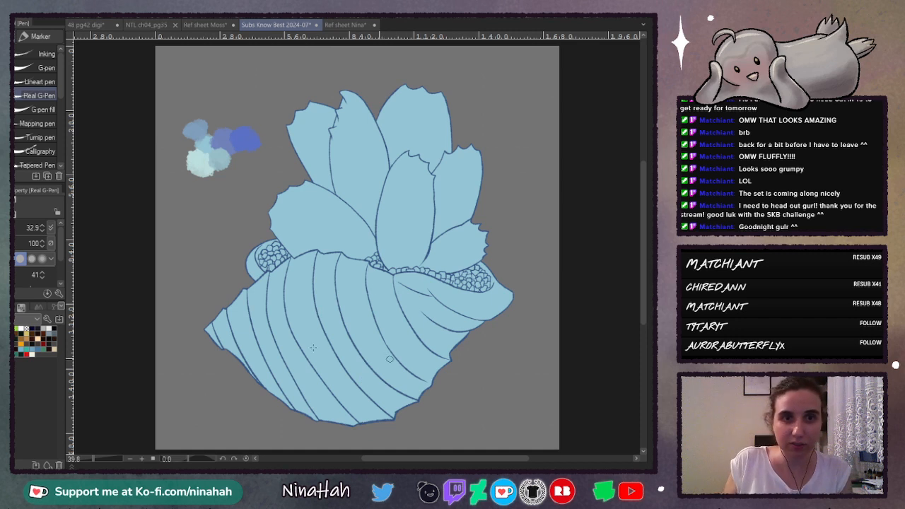
key("Delete")
key("ctrl+z")
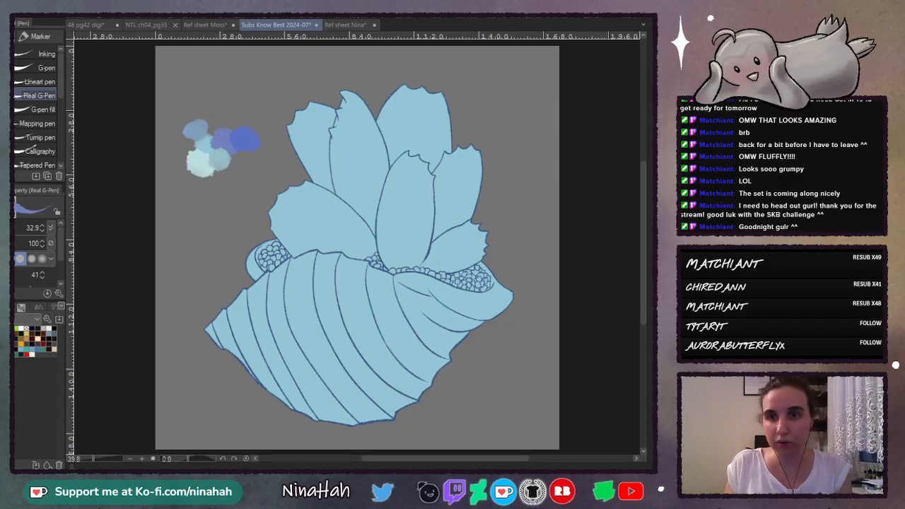
key("Delete")
Step: Fill the whole background behind the shell and petals with flat periwinkle blue, referring only to the editing layer
key("g")
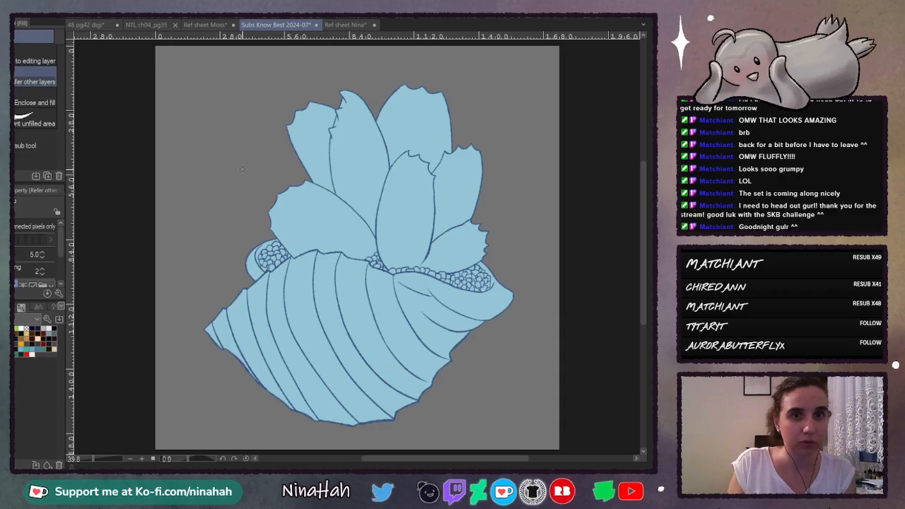
left_click(300, 434)
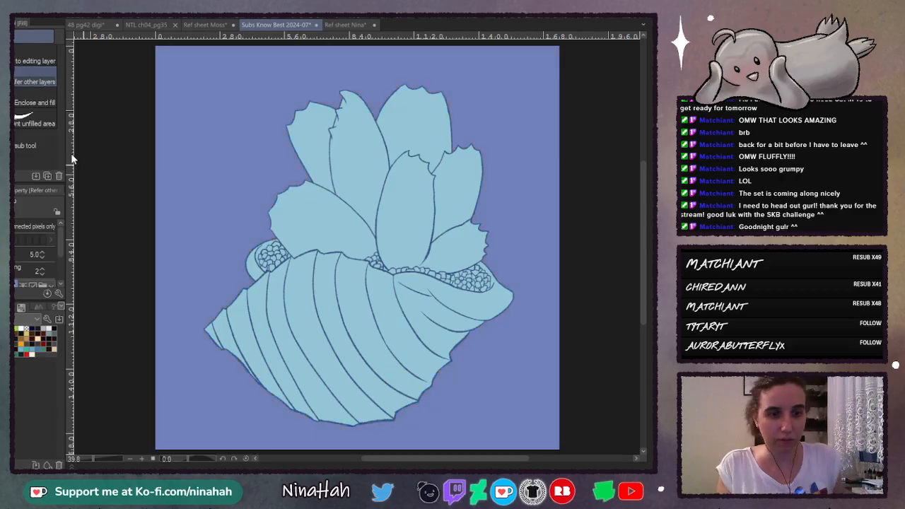
left_click(32, 61)
key("ctrl+z")
left_click(209, 167)
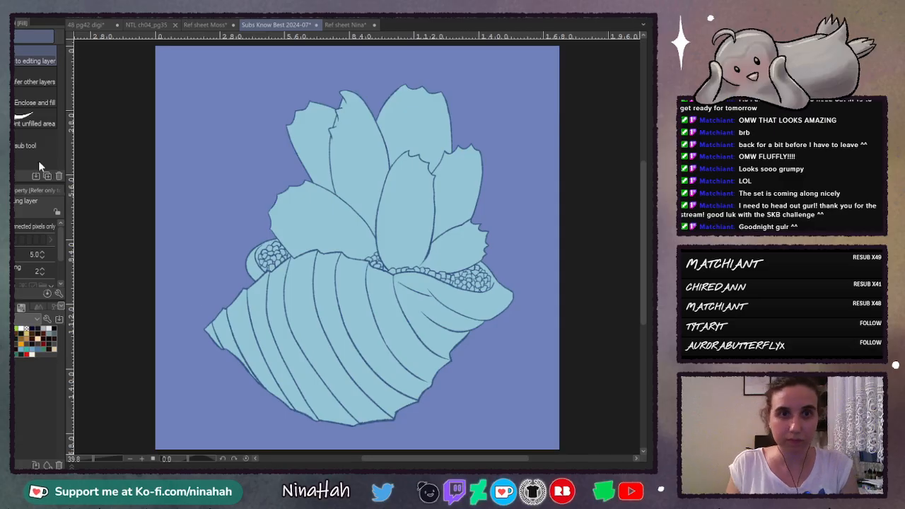
Step: Airbrush a soft lighter blue gradient over the upper and left parts of the background with the Soft airbrush
key("b")
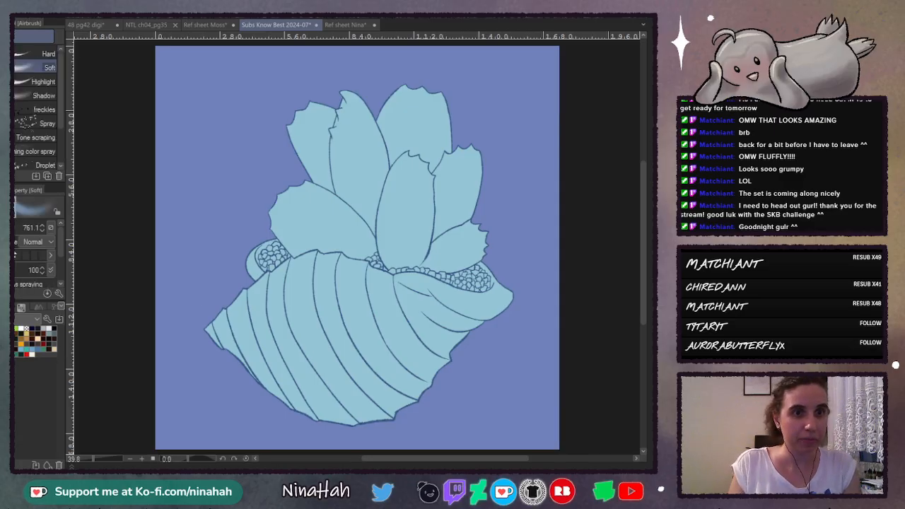
left_click_drag(15, 235, 53, 238)
left_click(17, 228)
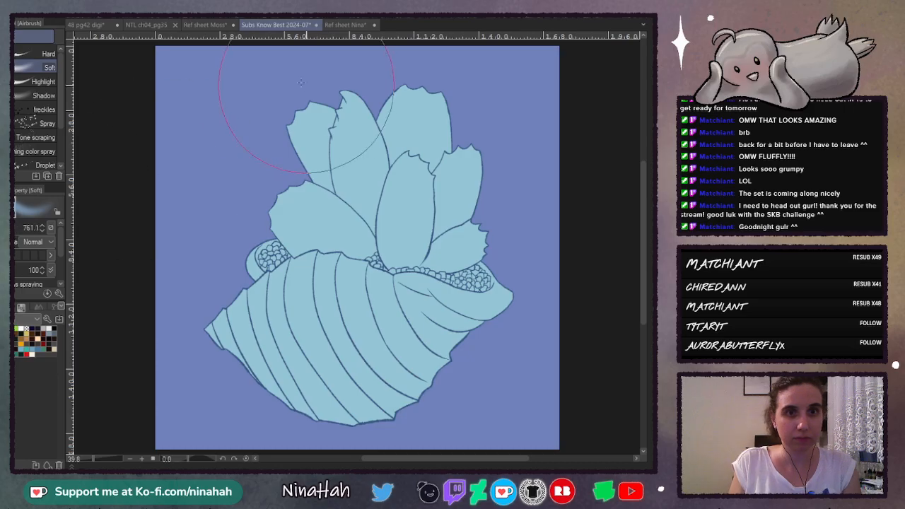
mouse_move(283, 76)
left_mouse_down()
mouse_move(149, 88)
mouse_move(495, 71)
mouse_move(124, 152)
mouse_move(161, 162)
mouse_move(438, 142)
mouse_move(171, 79)
mouse_move(344, 84)
mouse_move(476, 116)
left_mouse_up()
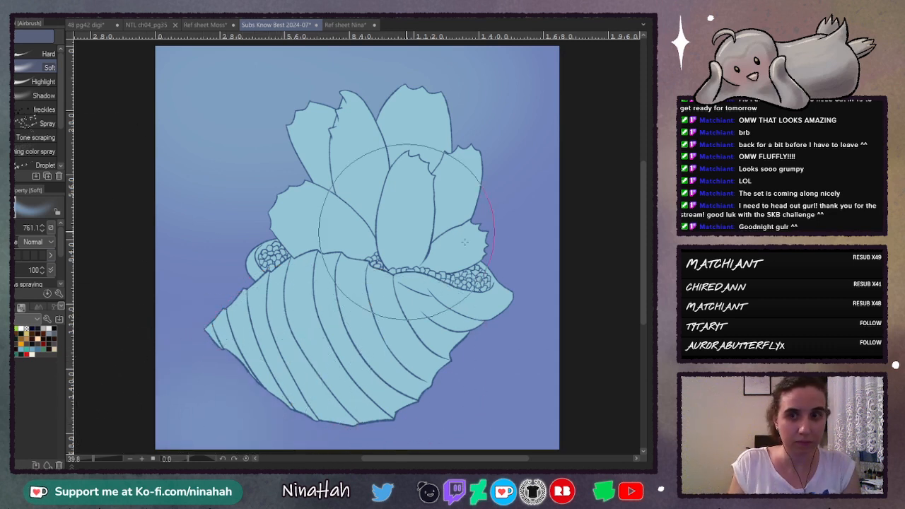
Step: Airbrush stronger blue bands at brush size 140.3, one diagonally behind the petals and one horizontally behind the lower shell
key("ctrl+z")
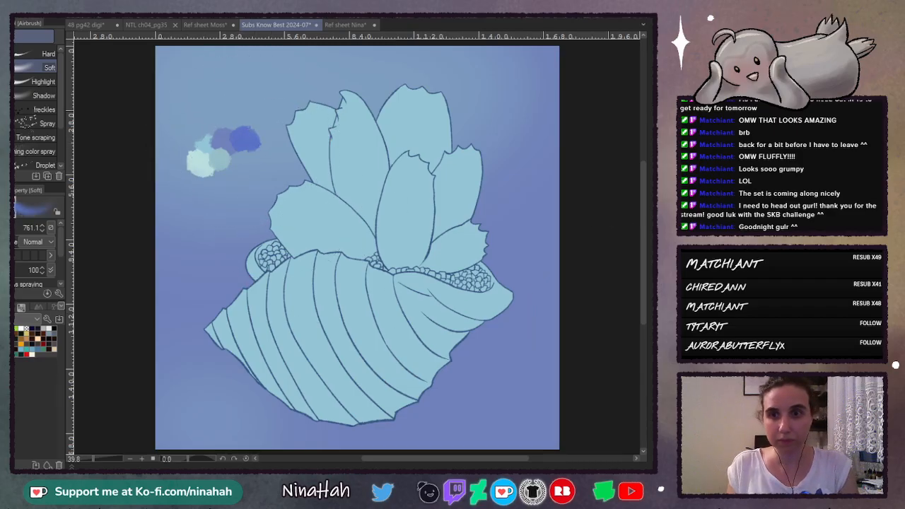
key("ctrl+z")
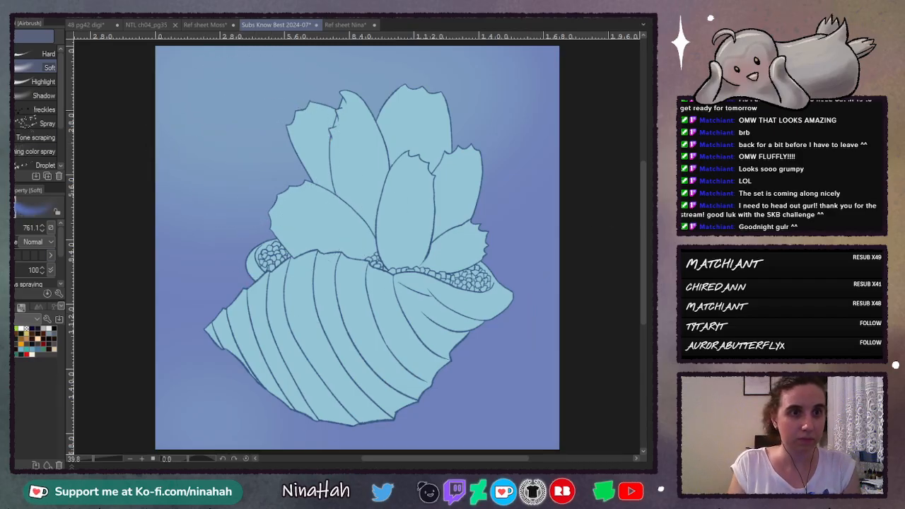
key("b")
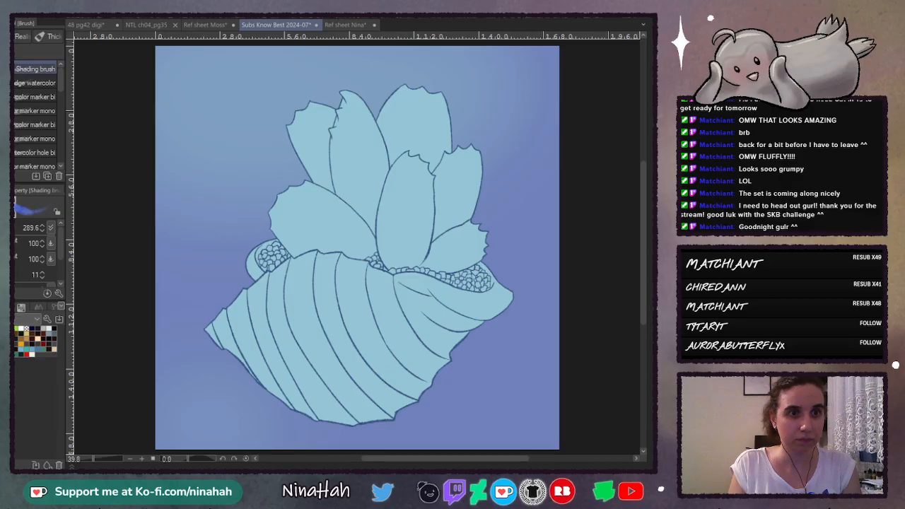
key("b")
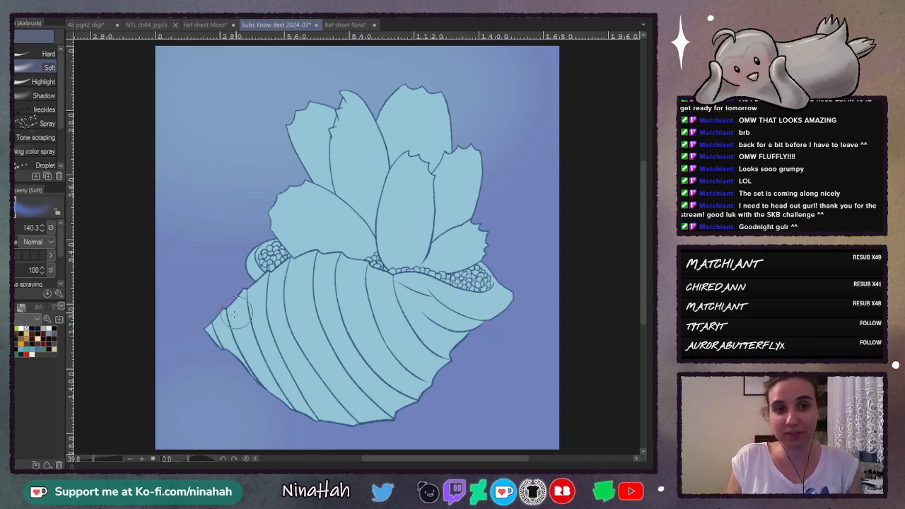
left_click_drag(125, 232, 566, 111)
left_click_drag(114, 250, 566, 127)
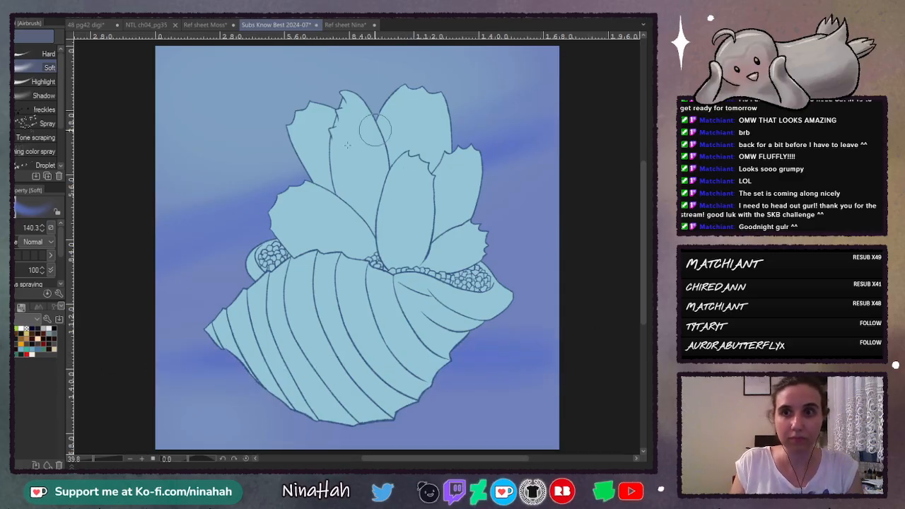
left_click_drag(565, 91, 470, 123)
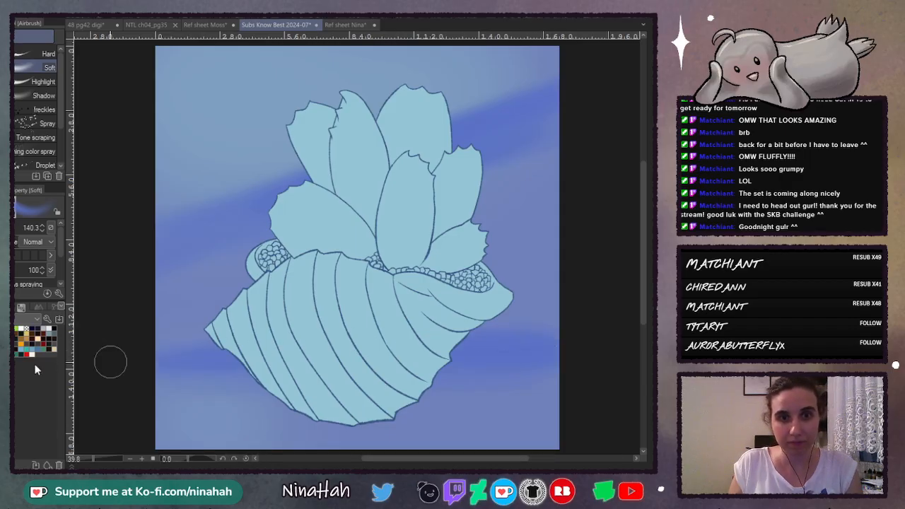
Step: Airbrush a pale cream glow across the upper-left background at brush size 227.5 and blend it with light blue
scroll(645, 258, "up", 1)
left_click_drag(644, 253, 645, 254)
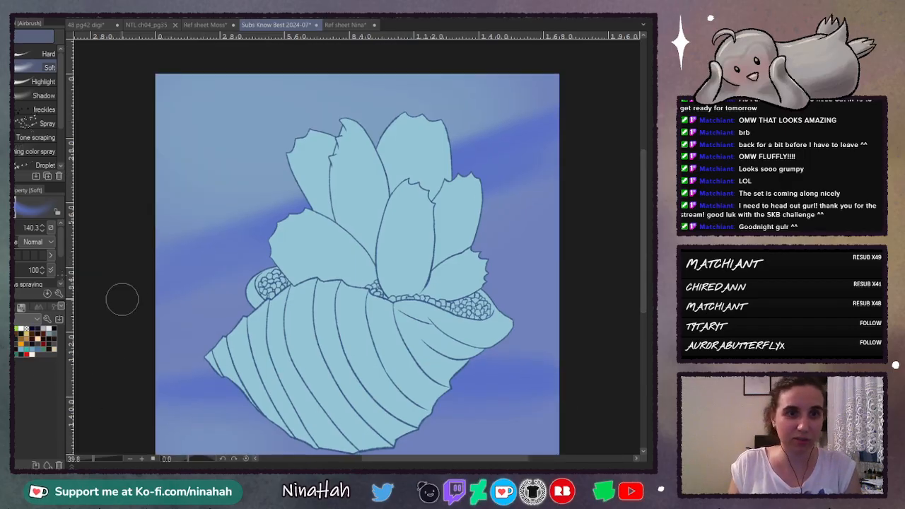
left_click(43, 328)
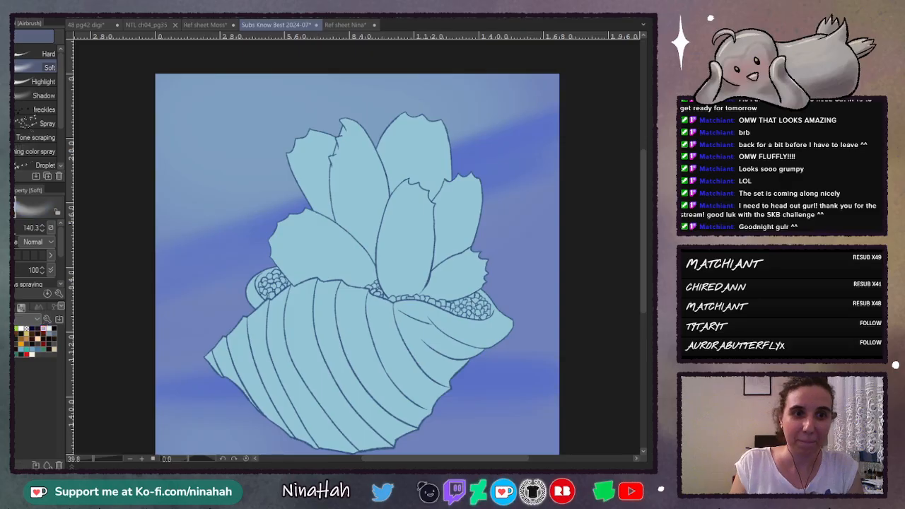
left_click(14, 227)
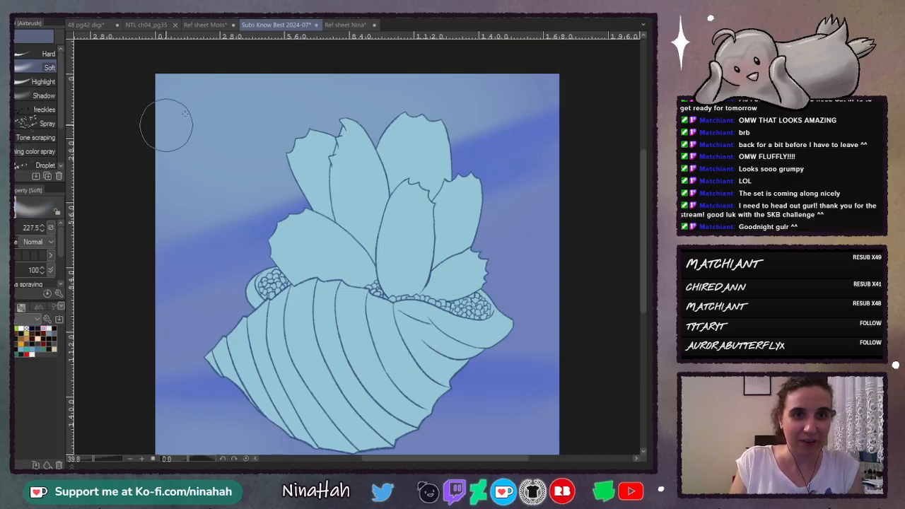
mouse_move(173, 139)
left_mouse_down()
mouse_move(303, 95)
mouse_move(441, 77)
left_mouse_up()
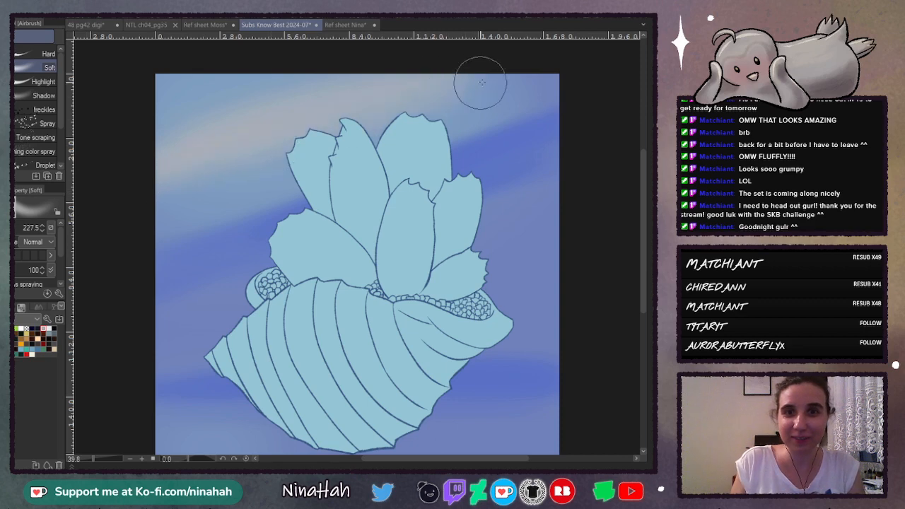
mouse_move(283, 84)
left_mouse_down()
mouse_move(195, 101)
mouse_move(261, 65)
left_mouse_up()
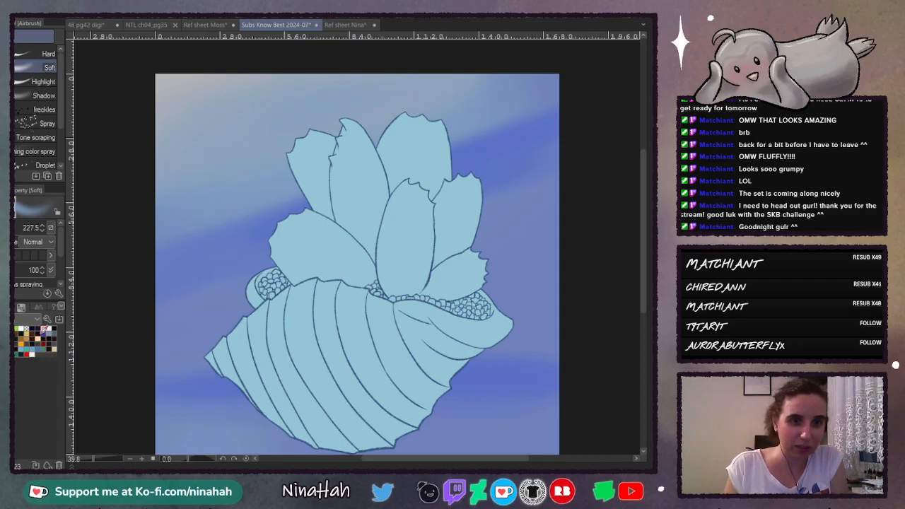
Step: Airbrush a thin near-black streak along the diagonal blue band at brush size 86.6 and soften its lower edge with grey
left_click(54, 329)
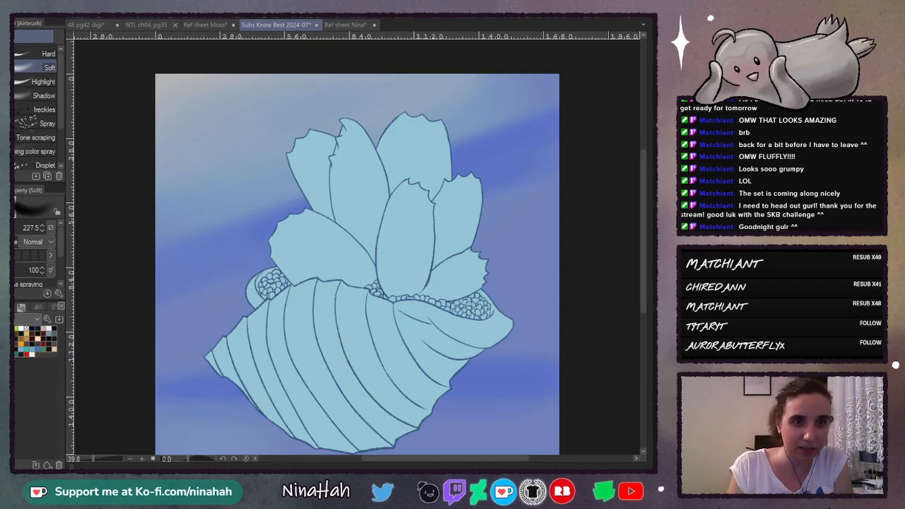
left_click_drag(163, 286, 606, 136)
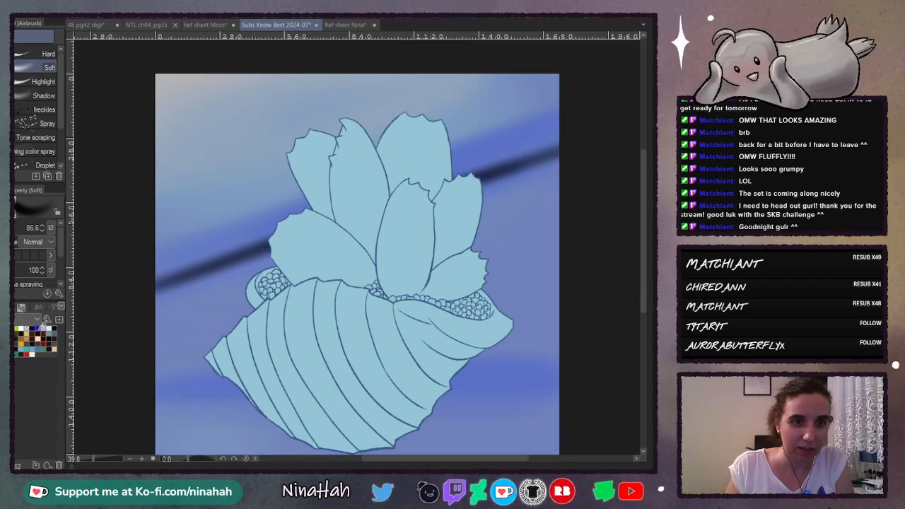
left_click(48, 333)
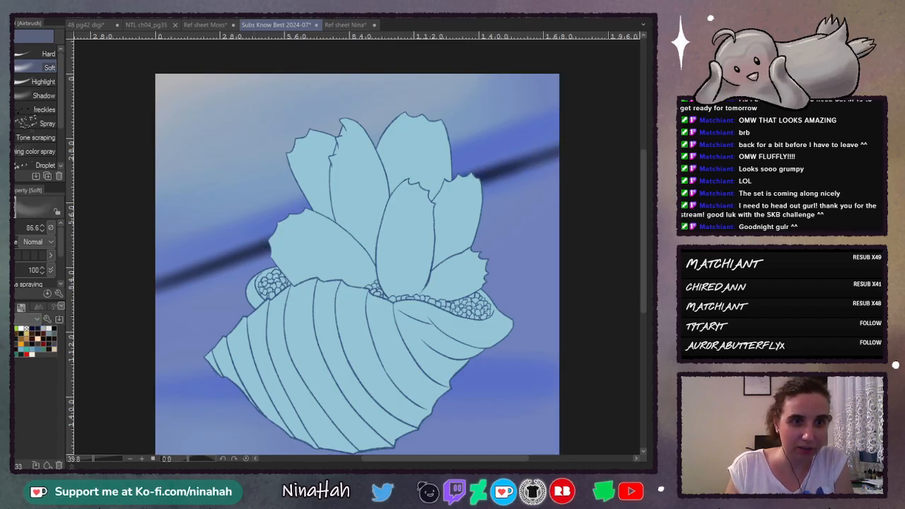
mouse_move(143, 299)
left_mouse_down()
mouse_move(356, 214)
mouse_move(578, 152)
left_mouse_up()
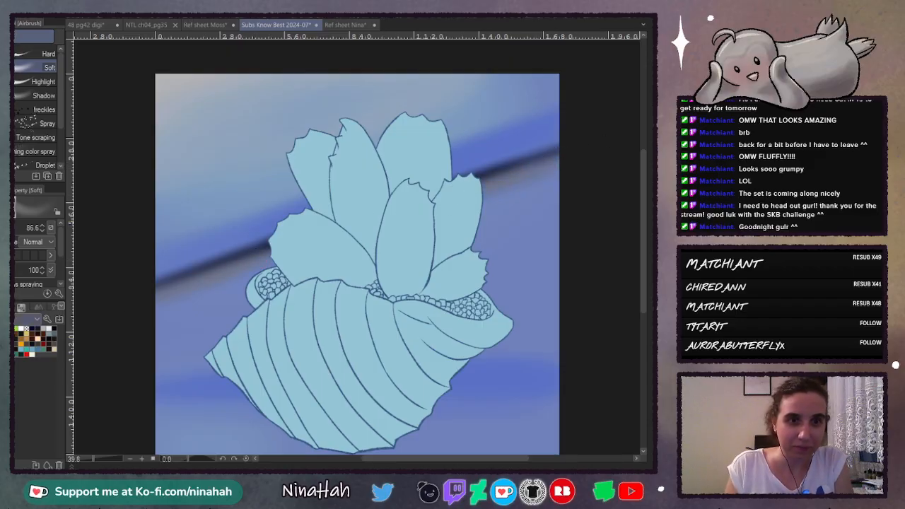
Step: Airbrush a white highlight beneath the dark diagonal streak and widen its glow at brush size 289.6
left_click(49, 324)
left_click_drag(143, 309, 261, 270)
left_click_drag(385, 234, 509, 195)
left_click_drag(356, 247, 390, 247)
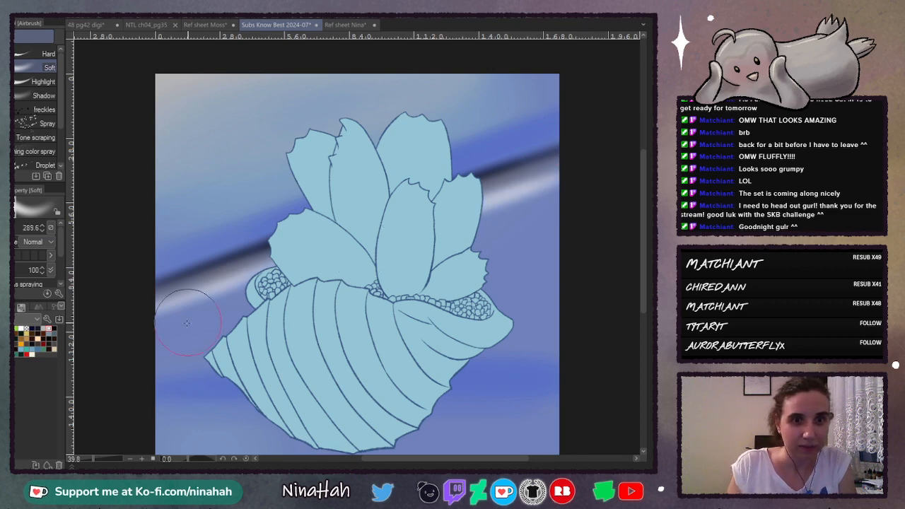
left_click_drag(137, 339, 301, 273)
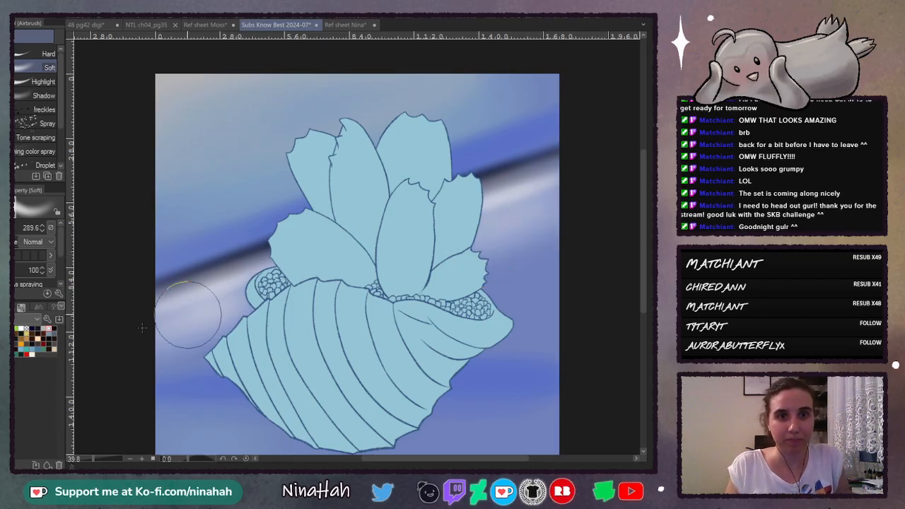
Step: Airbrush deep navy along the diagonal band above the dark streak at brush size 289.6, undoing the strokes that spread too far up
left_click(33, 328)
mouse_move(182, 246)
left_mouse_down()
mouse_move(100, 290)
mouse_move(401, 176)
mouse_move(572, 126)
mouse_move(524, 113)
mouse_move(291, 186)
mouse_move(476, 120)
mouse_move(508, 113)
mouse_move(105, 245)
mouse_move(181, 208)
mouse_move(504, 100)
mouse_move(317, 137)
mouse_move(141, 247)
left_mouse_up()
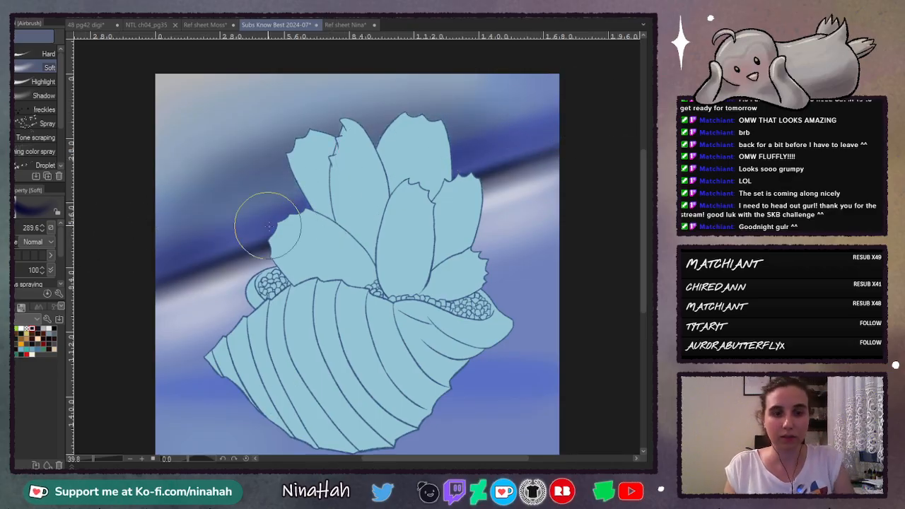
key("ctrl+z")
key("ctrl+z")
key("ctrl+z")
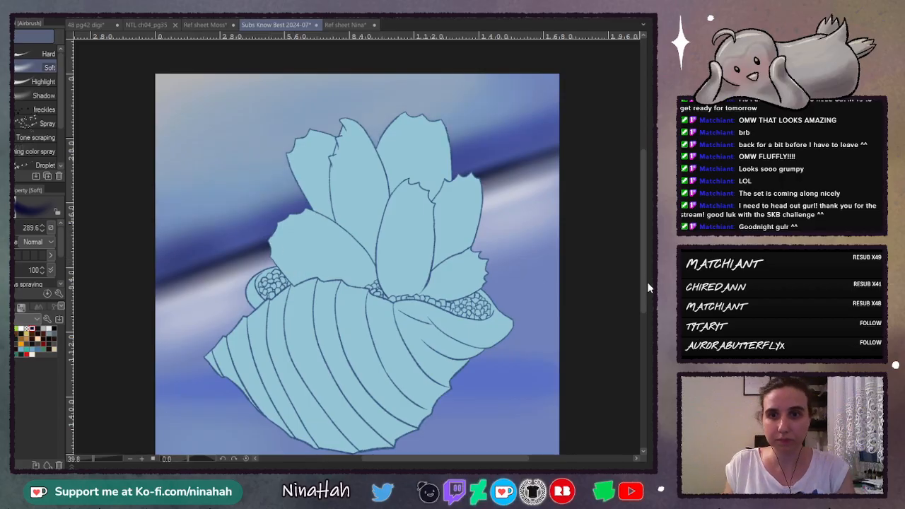
Step: Airbrush a near-black, elongated ground shadow beneath the bottom of the shell at brush size 289.6
scroll(648, 288, "down", 2)
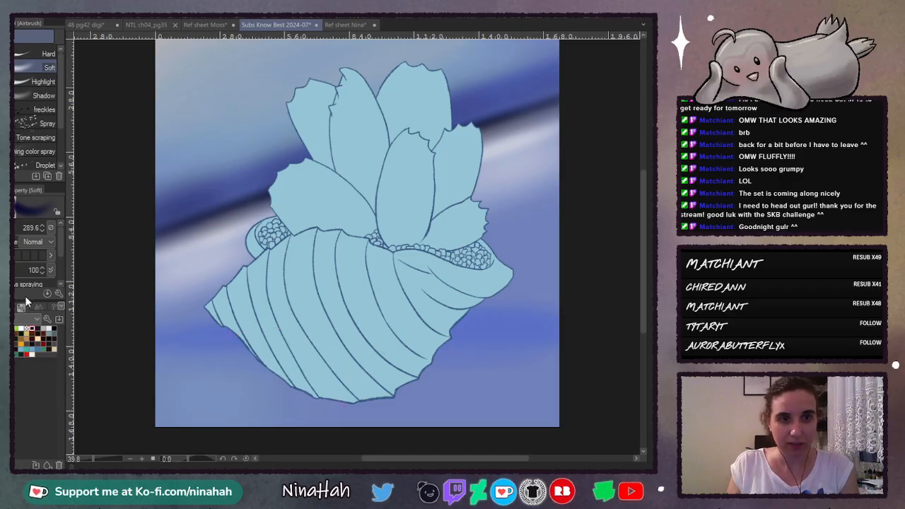
left_click(38, 328)
mouse_move(359, 376)
left_mouse_down()
mouse_move(337, 394)
mouse_move(523, 372)
mouse_move(326, 378)
mouse_move(515, 376)
mouse_move(517, 387)
mouse_move(400, 395)
mouse_move(264, 391)
mouse_move(326, 381)
mouse_move(183, 388)
mouse_move(366, 397)
mouse_move(564, 388)
mouse_move(416, 411)
mouse_move(334, 379)
mouse_move(386, 386)
mouse_move(238, 405)
mouse_move(338, 373)
mouse_move(176, 381)
mouse_move(347, 374)
mouse_move(320, 376)
left_mouse_up()
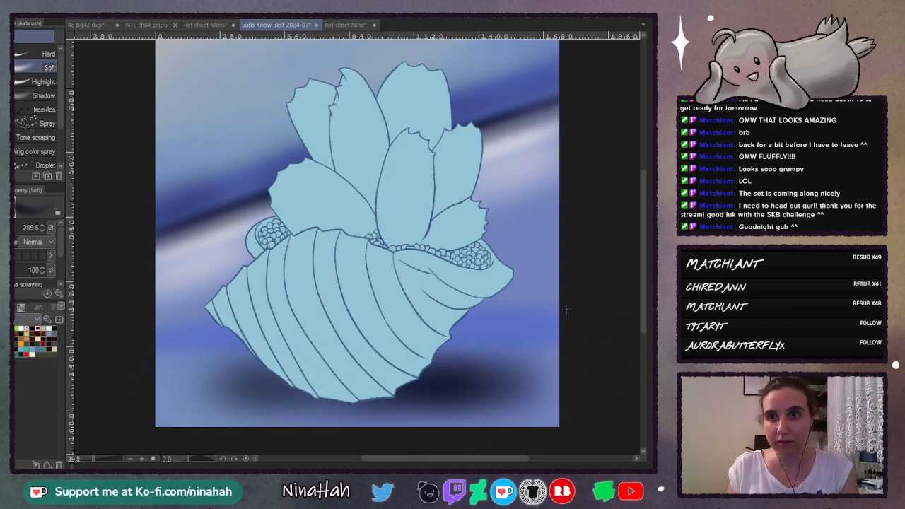
Step: Fill a rectangular selection of the background above the lower shell with near-black, reduce the dark paint's opacity, and deselect
key("m")
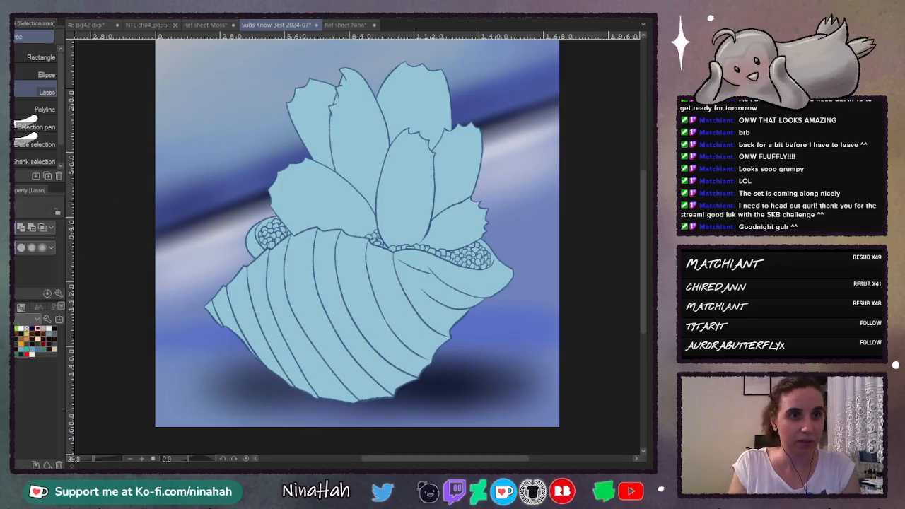
scroll(407, 192, "down", 1)
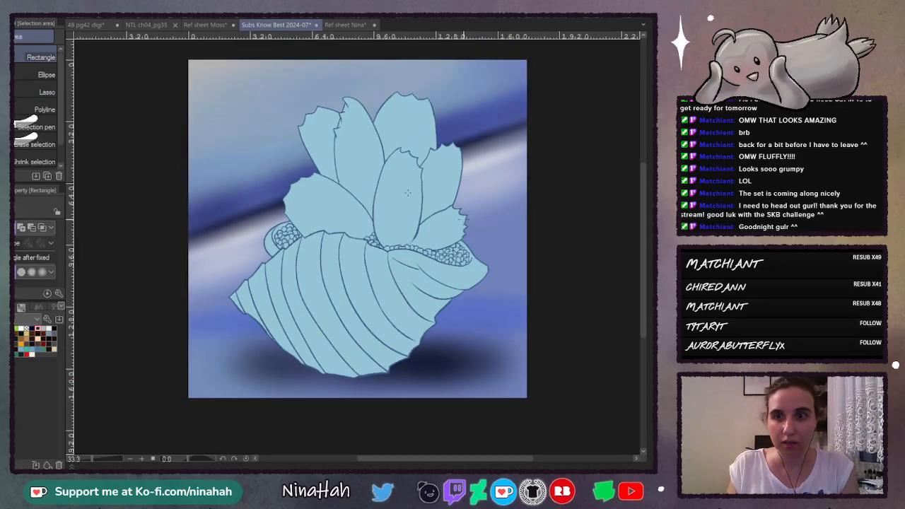
left_click_drag(179, 51, 591, 304)
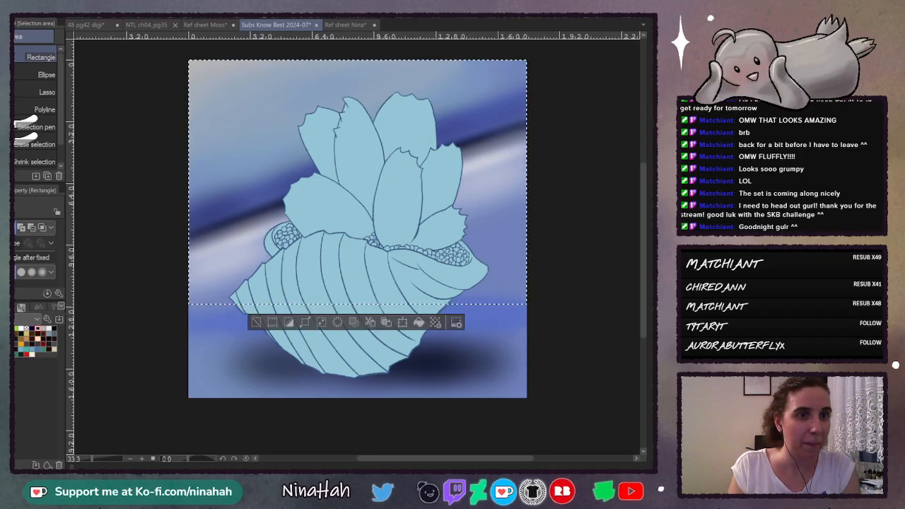
key("j")
key("g")
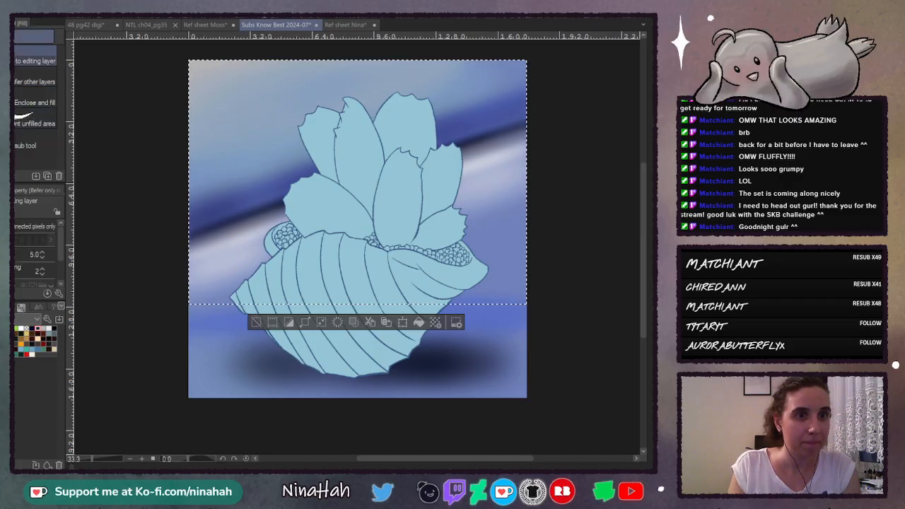
left_click(212, 283)
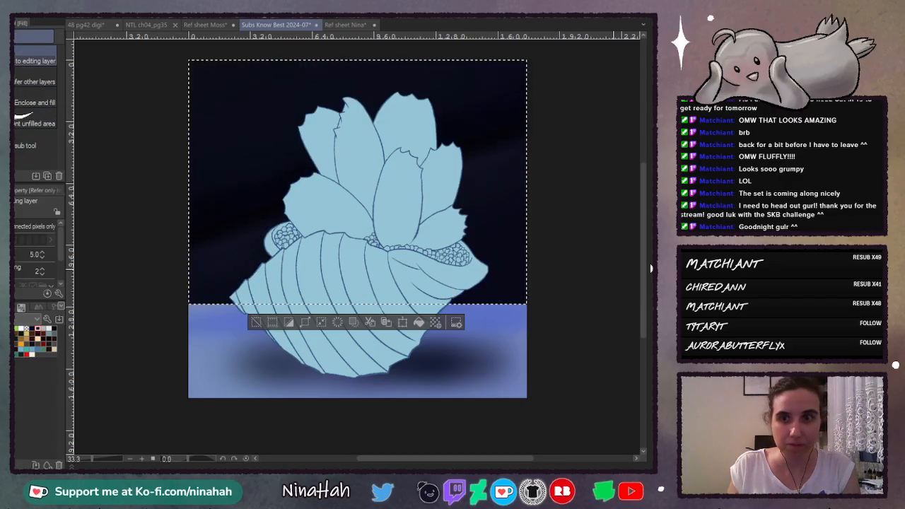
key("ctrl+z")
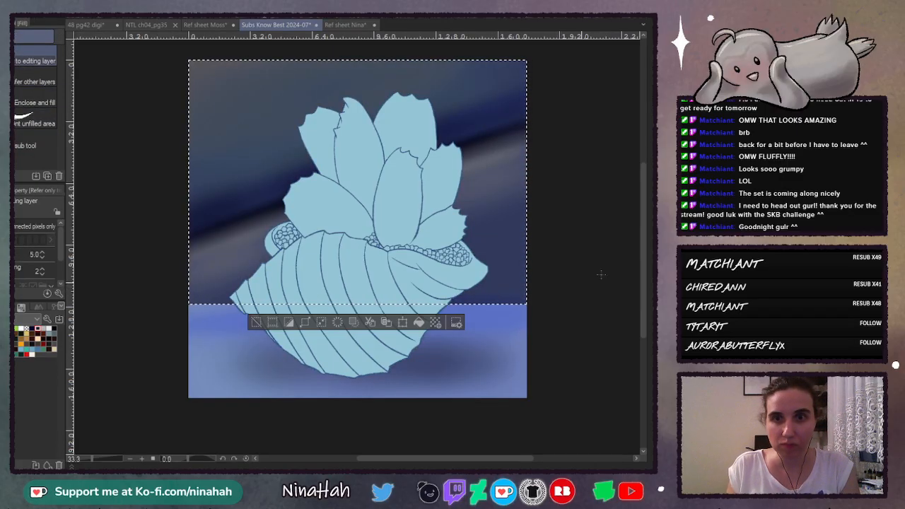
key("ctrl+d")
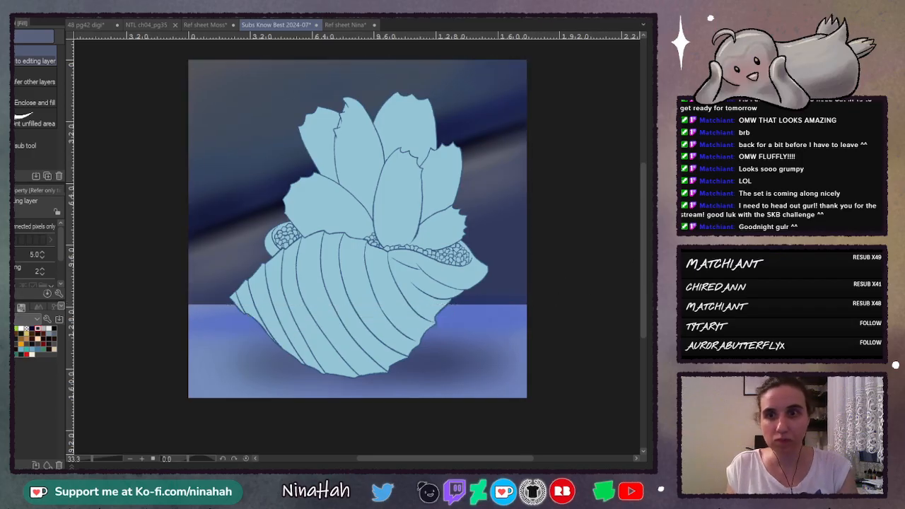
key("ctrl+z")
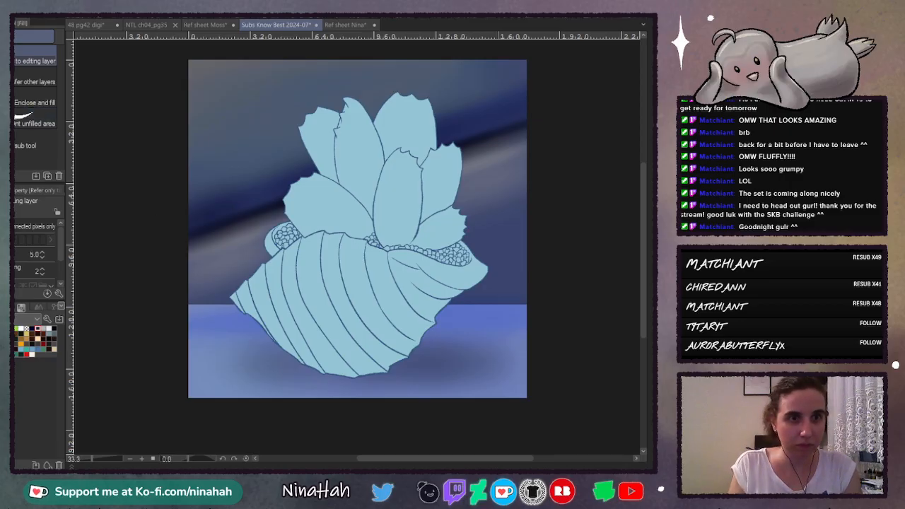
Step: Lighten diagonal streaks in the darkened background, across the upper left and beneath the dark streak, with the soft airbrush at size 289.6
key("b")
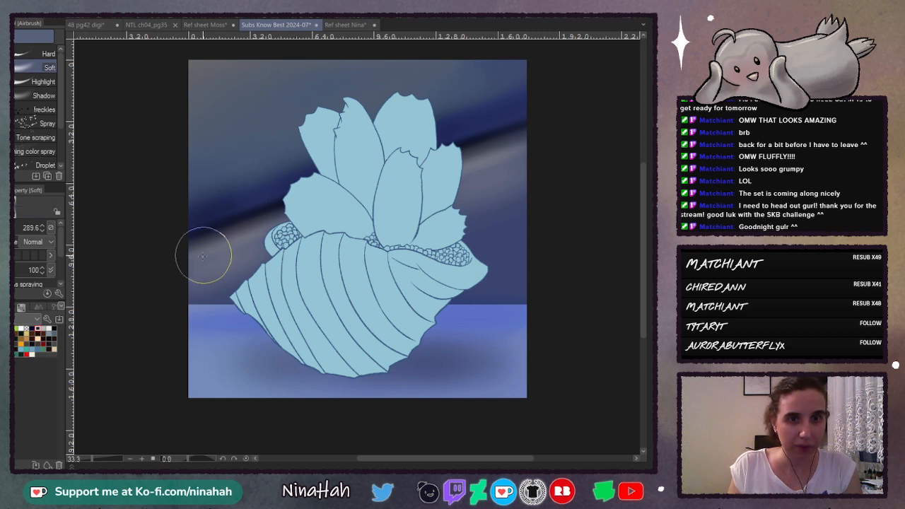
left_click_drag(163, 268, 337, 190)
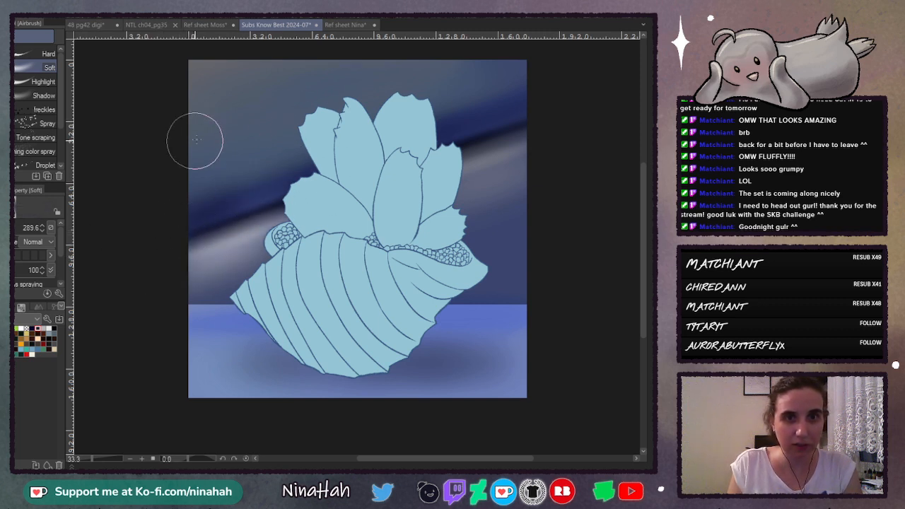
left_click_drag(159, 152, 388, 57)
left_click_drag(178, 133, 388, 58)
left_click_drag(152, 142, 367, 64)
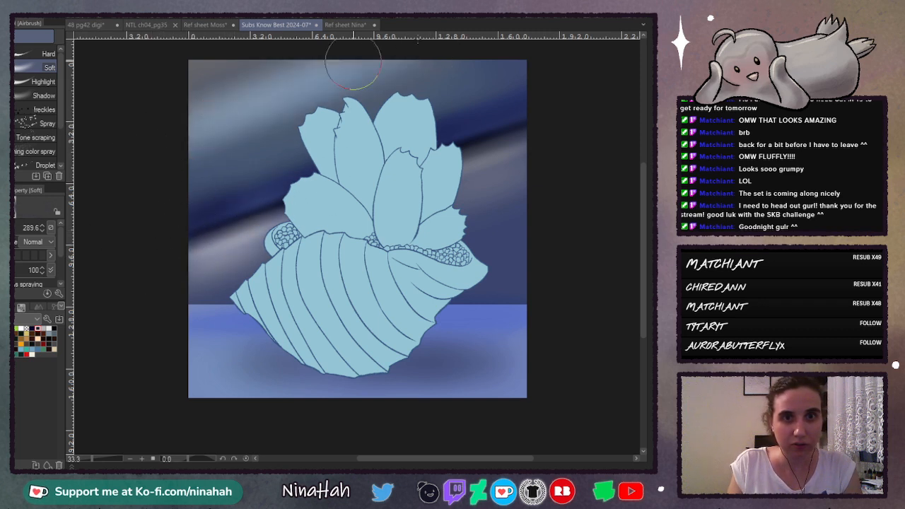
left_click_drag(326, 213, 590, 111)
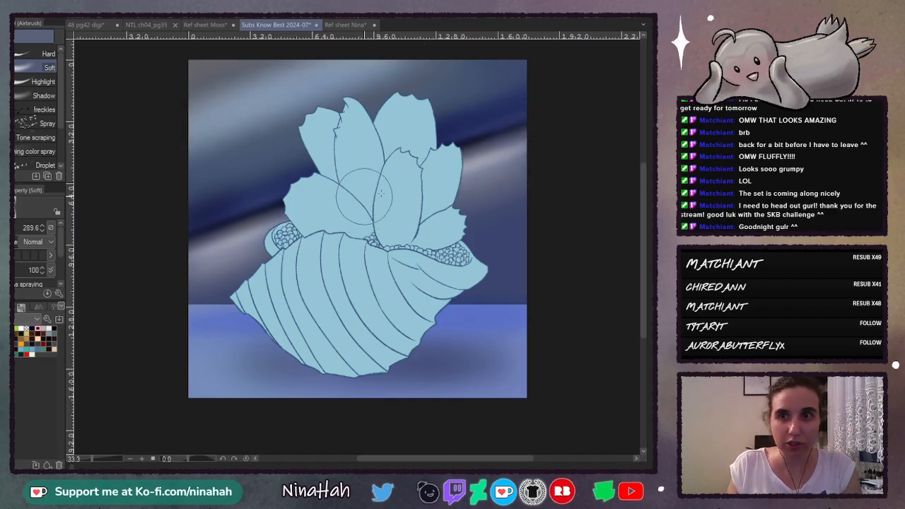
left_click_drag(318, 215, 585, 112)
Step: Widen the lightened area with further diagonal airbrush strokes reaching the background's upper-left corner
left_click_drag(210, 92, 420, 61)
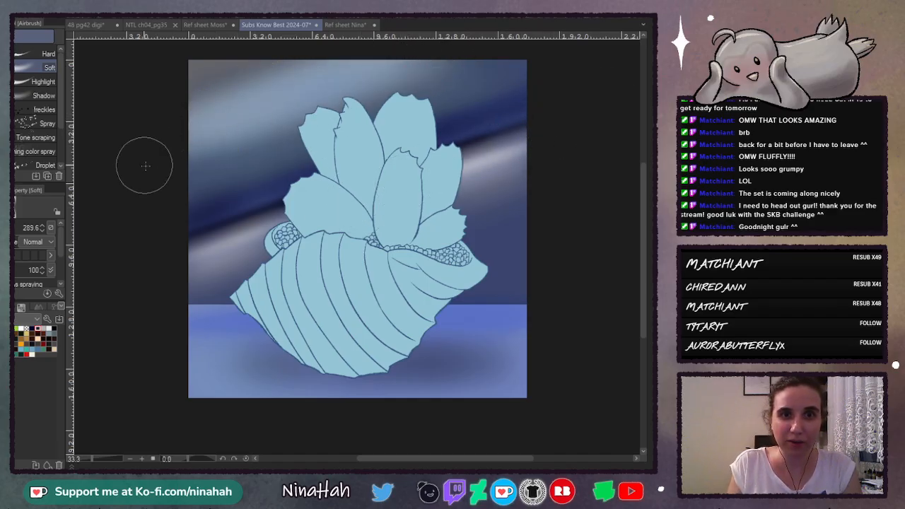
left_click_drag(145, 165, 470, 58)
left_click_drag(166, 113, 281, 82)
left_click_drag(132, 117, 335, 62)
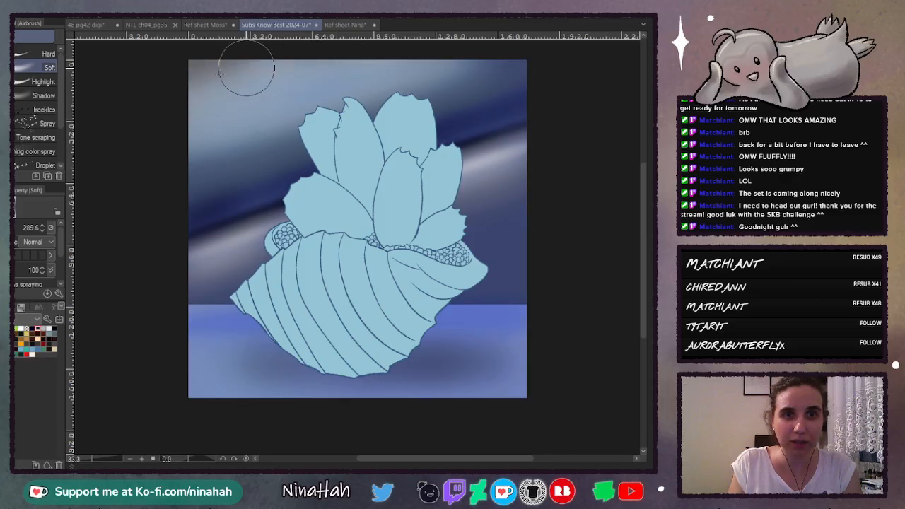
left_click_drag(159, 93, 225, 77)
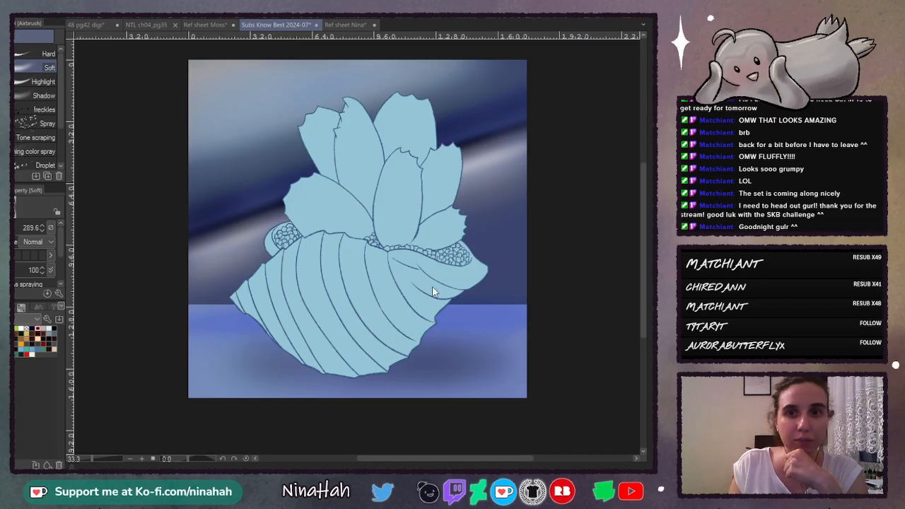
Step: Soften the hard horizon edge behind the lower shell and show the blue and mint colour swatch blobs beside the petals
key("space")
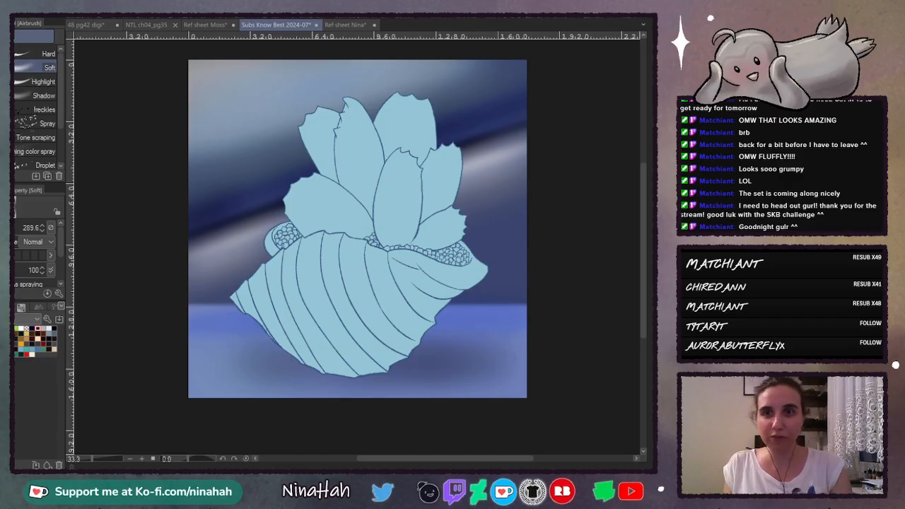
key("ctrl+plus")
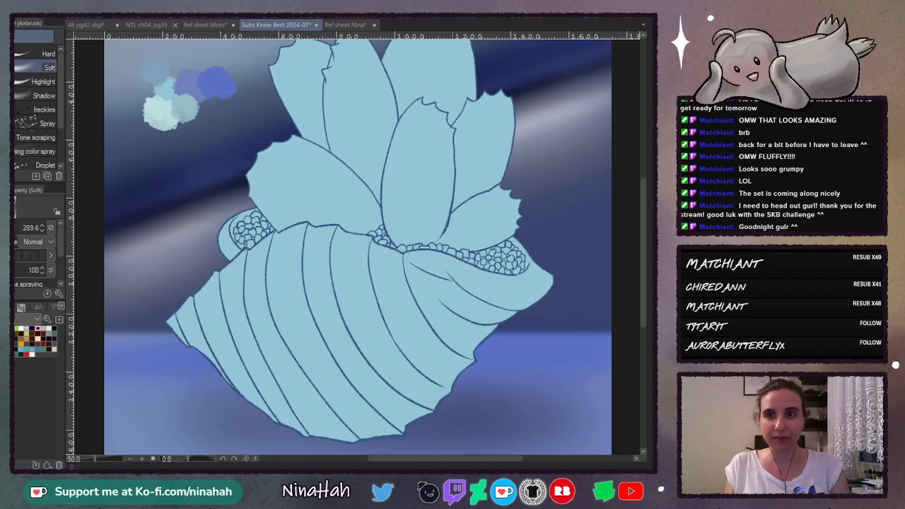
key("ctrl+minus")
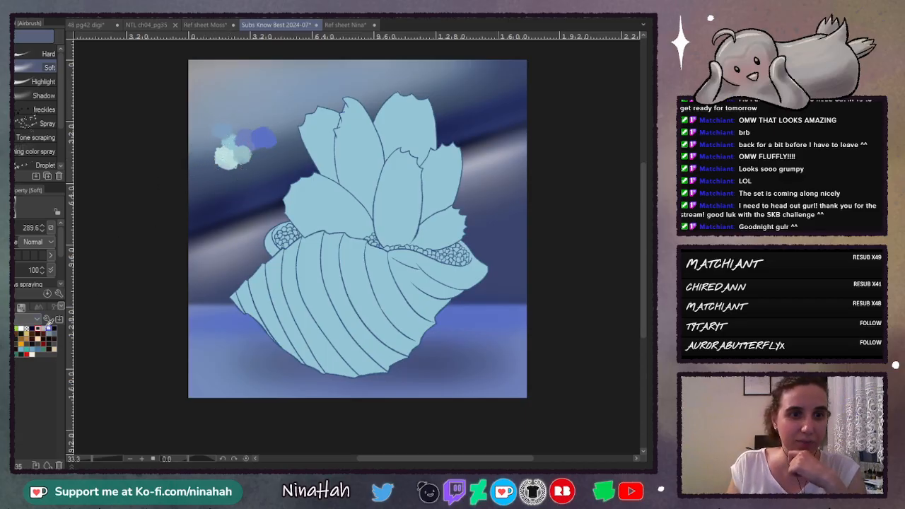
Step: Try a soft white horizontal band with a thin black line across the middle of the shell at airbrush size 68.0
key("p")
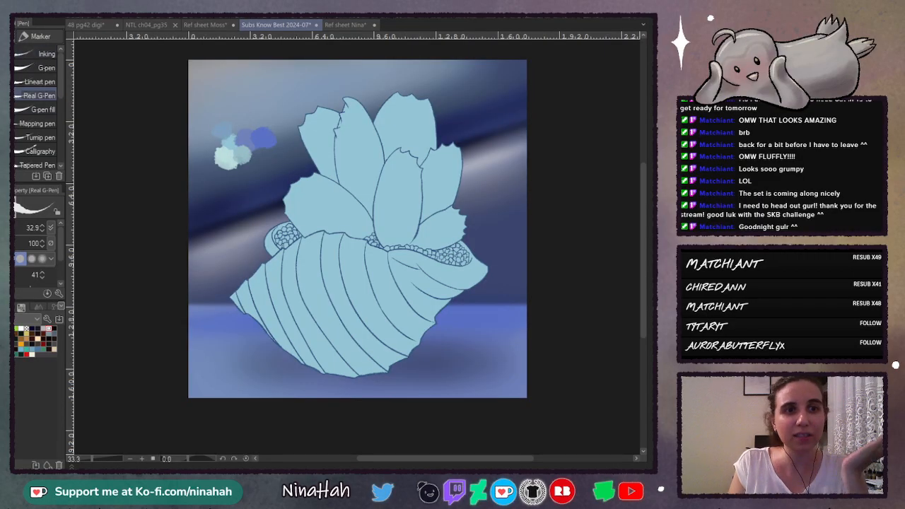
key("b")
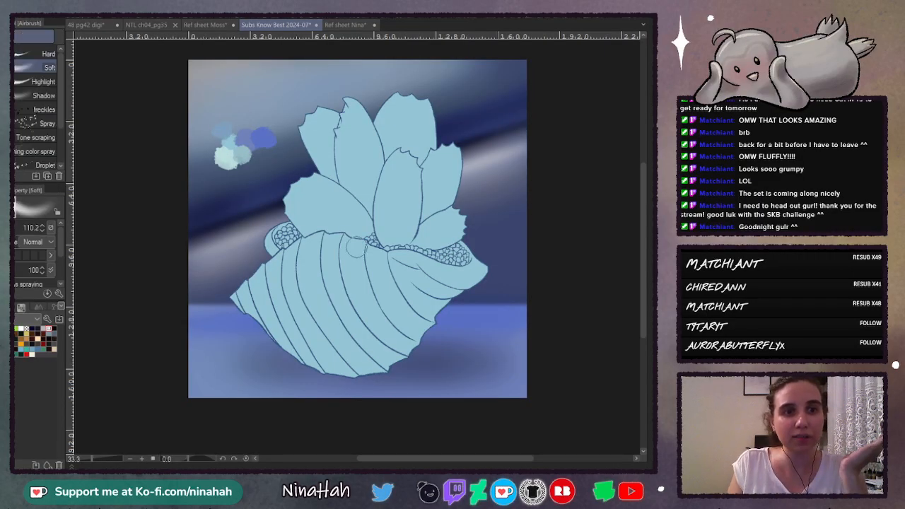
left_click_drag(21, 228, 17, 238)
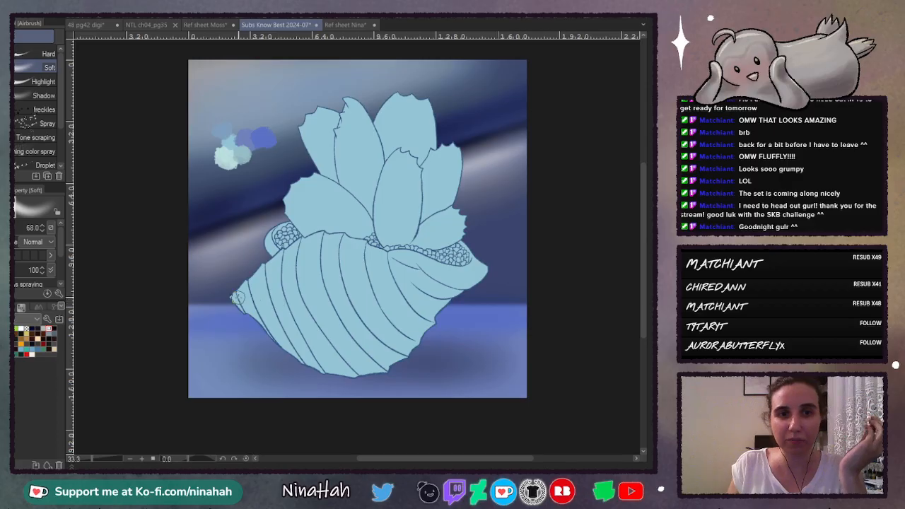
mouse_move(295, 301)
left_mouse_down()
mouse_move(447, 295)
mouse_move(239, 294)
mouse_move(323, 303)
left_mouse_up()
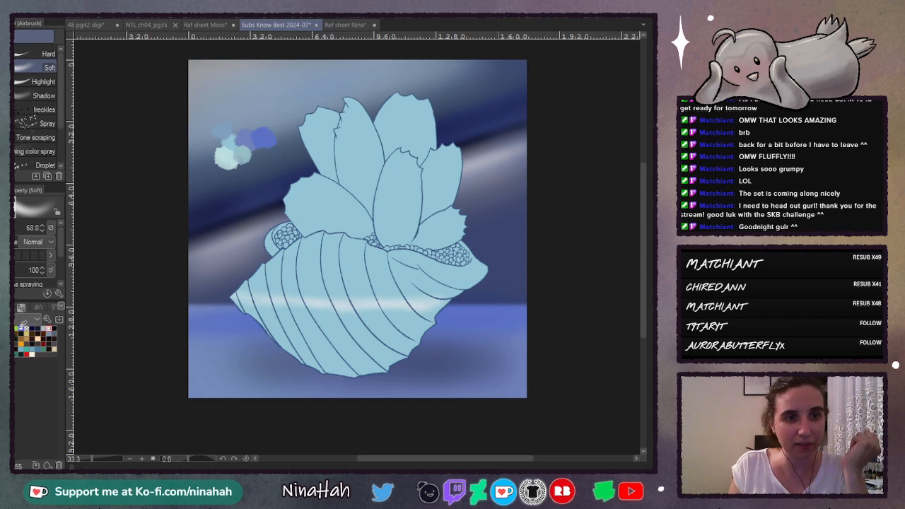
left_click(54, 328)
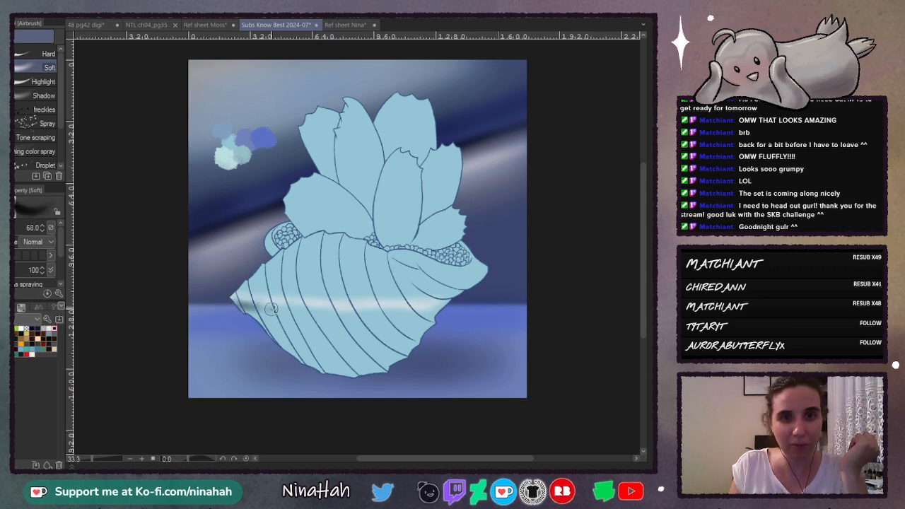
left_click_drag(271, 308, 439, 309)
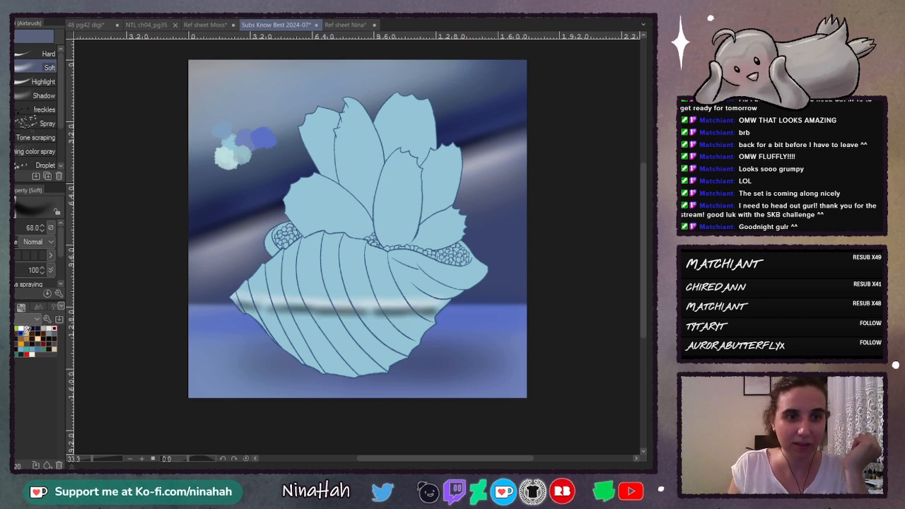
Step: Try a brownish-grey airbrush tone over the shell's upper and lower parts, and remove all the trial reflections
left_click(44, 327)
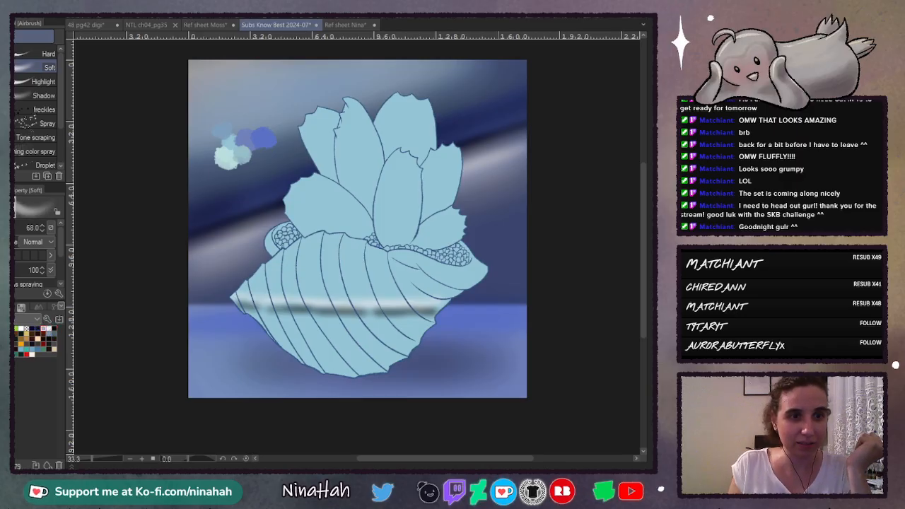
left_click(27, 354)
left_click(32, 354)
left_click(38, 228)
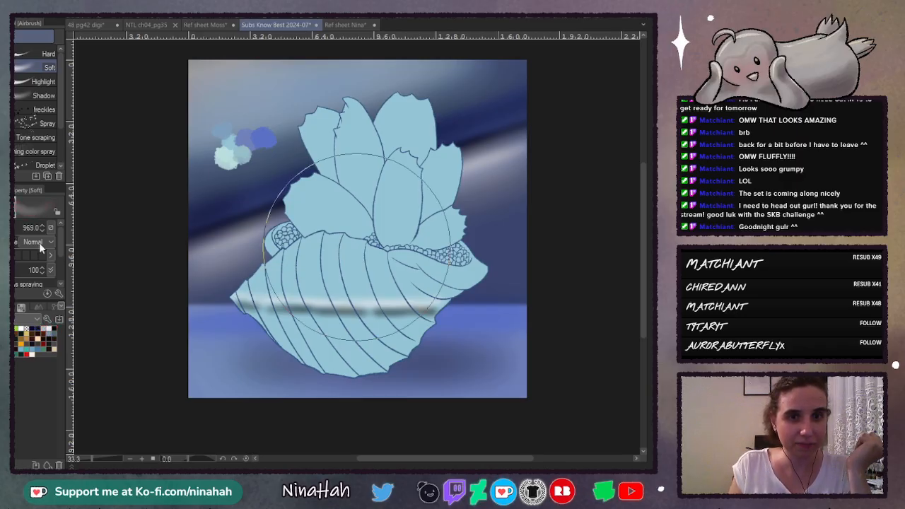
mouse_move(261, 256)
left_mouse_down()
mouse_move(499, 263)
mouse_move(354, 241)
mouse_move(208, 266)
mouse_move(337, 277)
mouse_move(500, 270)
mouse_move(397, 235)
mouse_move(240, 279)
mouse_move(270, 355)
mouse_move(459, 344)
mouse_move(308, 352)
mouse_move(301, 362)
mouse_move(386, 368)
left_mouse_up()
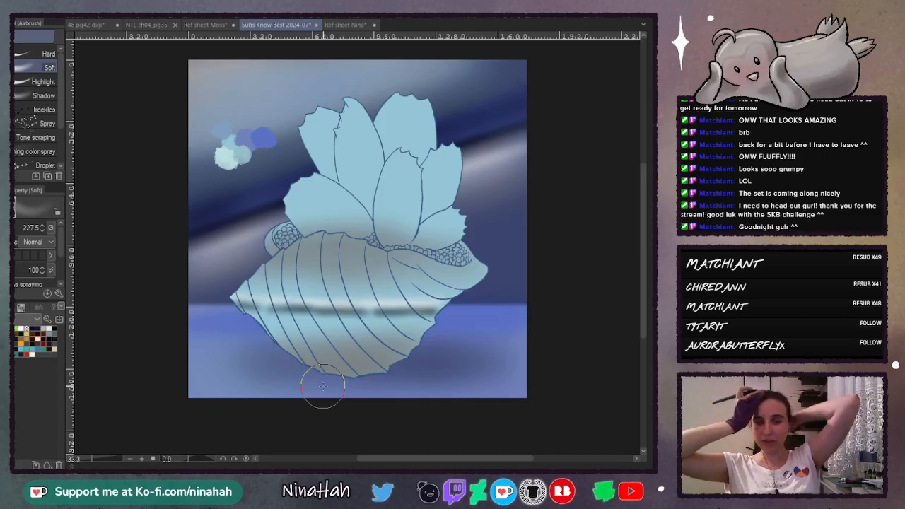
key("Delete")
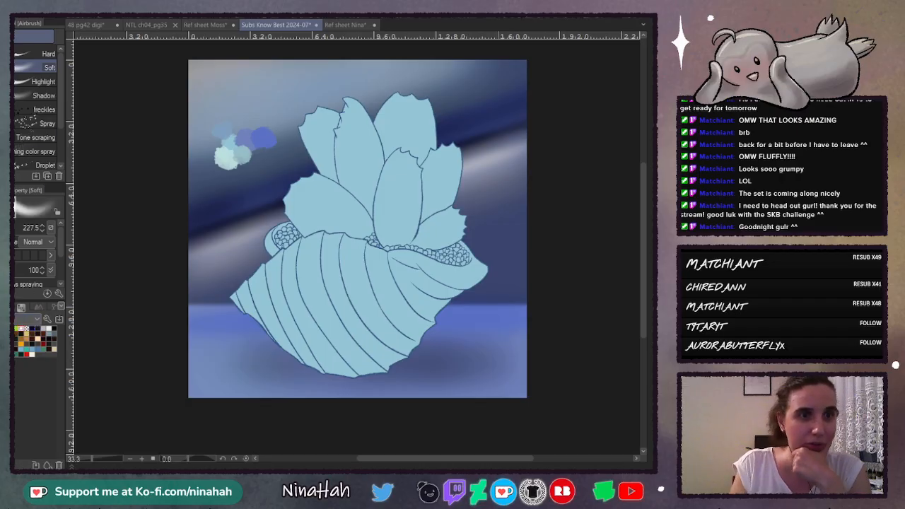
Step: Paint soft white highlights on the shell's leftmost ribs with the Shading brush at size 68.0
key("p")
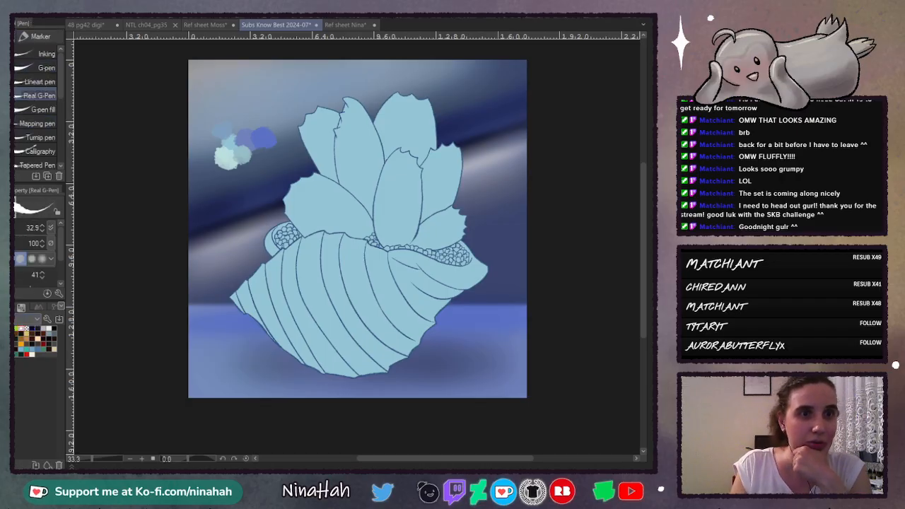
key("b")
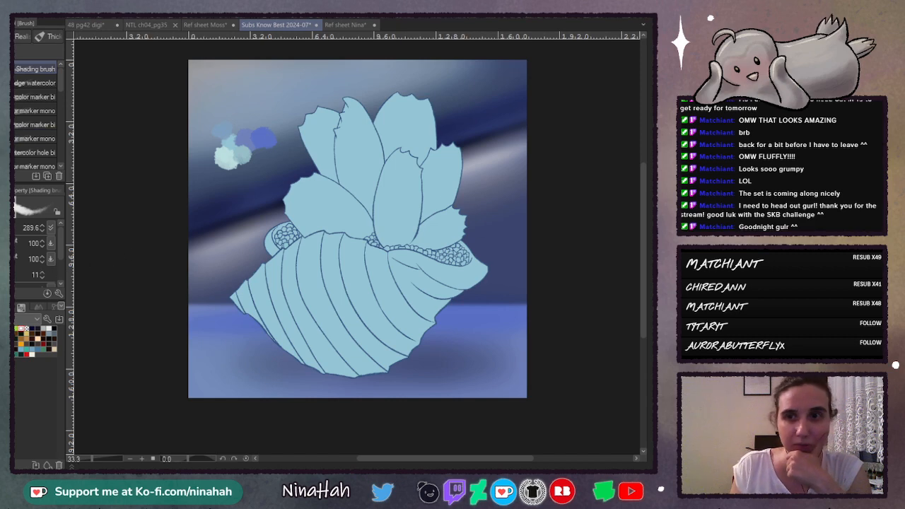
key("ctrl+plus")
key("ctrl+plus")
key("ctrl+plus")
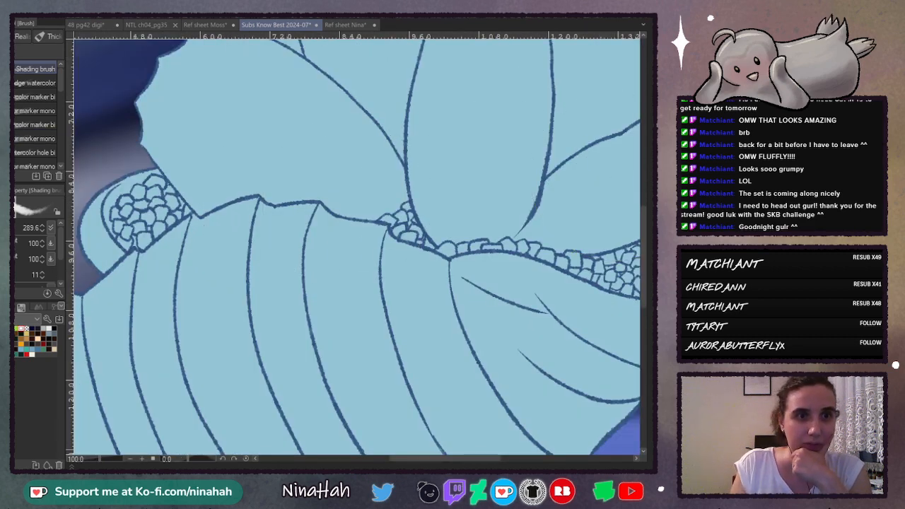
left_click(16, 228)
key("ctrl+minus")
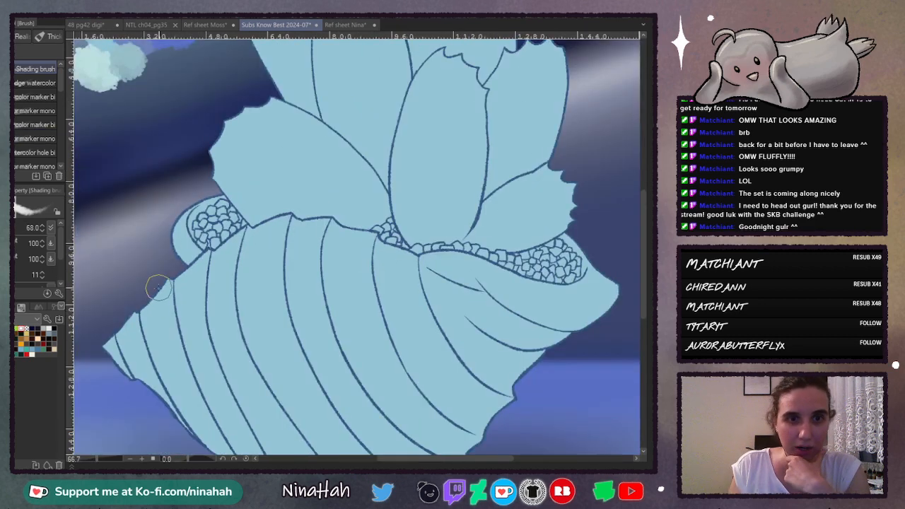
mouse_move(164, 330)
left_mouse_down()
mouse_move(164, 302)
mouse_move(174, 330)
left_mouse_up()
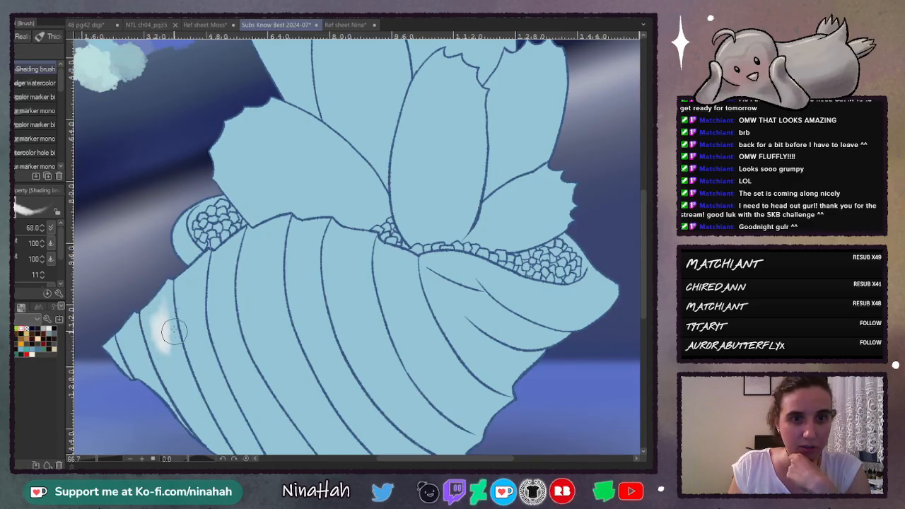
left_click_drag(190, 279, 196, 331)
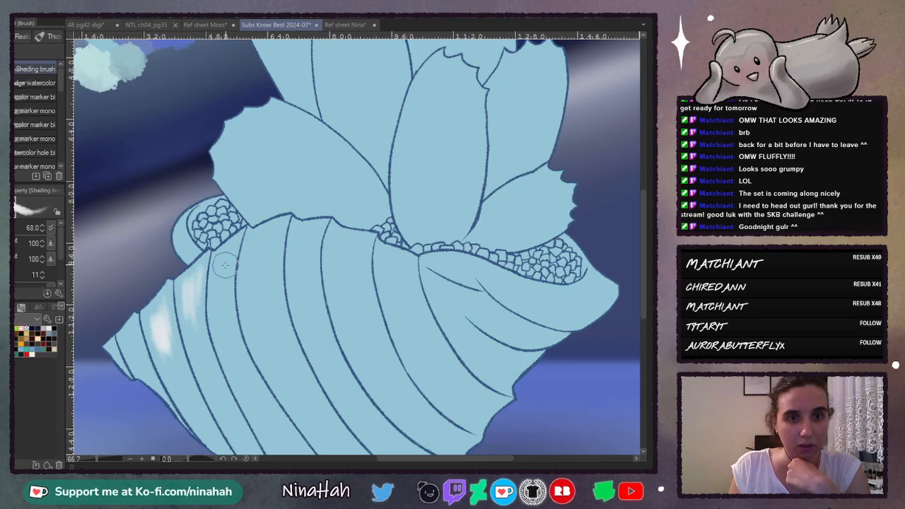
mouse_move(221, 268)
left_mouse_down()
mouse_move(220, 309)
mouse_move(230, 257)
mouse_move(226, 332)
left_mouse_up()
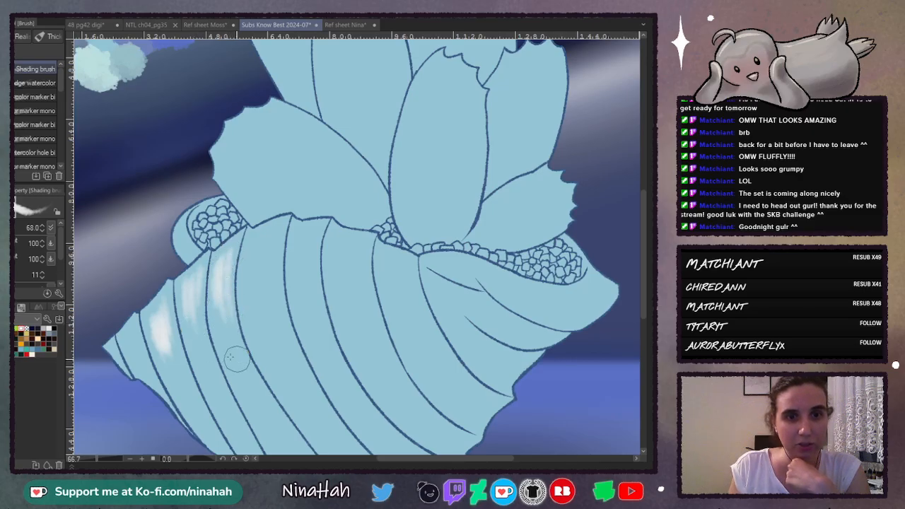
mouse_move(131, 330)
left_mouse_down()
mouse_move(137, 359)
mouse_move(117, 356)
left_mouse_up()
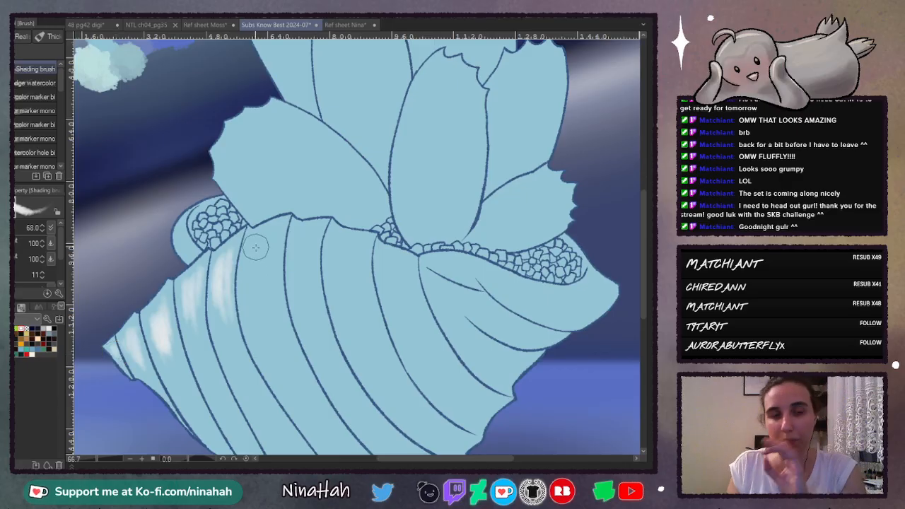
Step: Add soft white highlights to the tops of the shell's middle ribs and along the folds beneath the right-hand beads
mouse_move(255, 240)
left_mouse_down()
mouse_move(258, 232)
mouse_move(253, 286)
mouse_move(262, 240)
mouse_move(272, 282)
left_mouse_up()
mouse_move(299, 246)
left_mouse_down()
mouse_move(334, 257)
mouse_move(331, 239)
mouse_move(334, 267)
mouse_move(349, 241)
mouse_move(359, 264)
mouse_move(387, 262)
mouse_move(383, 251)
mouse_move(412, 295)
left_mouse_up()
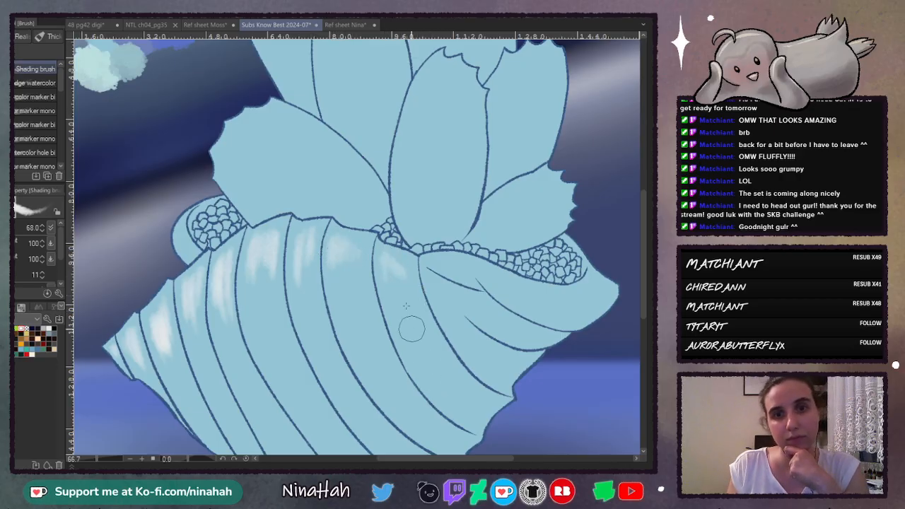
mouse_move(428, 259)
left_mouse_down()
mouse_move(455, 256)
mouse_move(435, 263)
mouse_move(564, 287)
mouse_move(574, 307)
mouse_move(492, 276)
mouse_move(526, 306)
left_mouse_up()
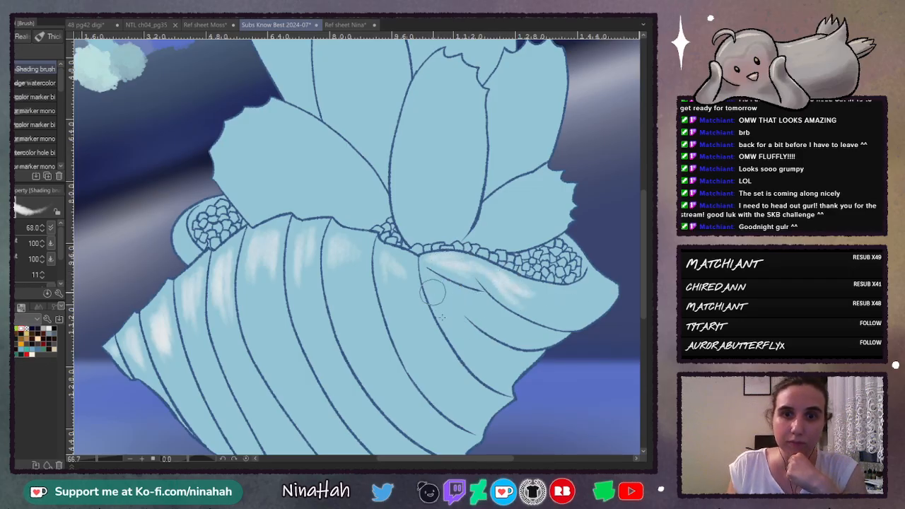
left_click_drag(453, 326, 471, 331)
left_click_drag(460, 288, 502, 325)
Step: Try broad Shading brush strokes at sizes 178.6 and 289.6 along the shell's lower edge, and undo them
left_click_drag(644, 239, 642, 268)
left_click(25, 228)
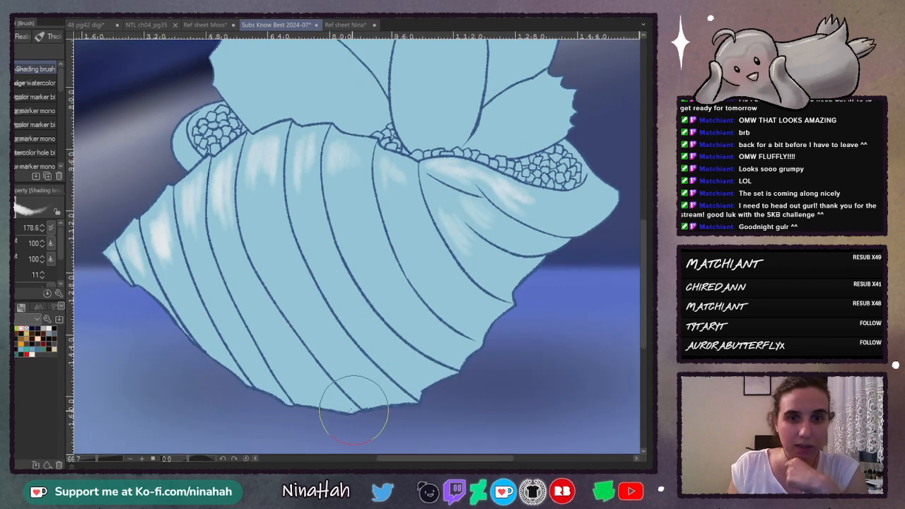
mouse_move(354, 405)
left_mouse_down()
mouse_move(263, 343)
mouse_move(345, 415)
mouse_move(308, 387)
left_mouse_up()
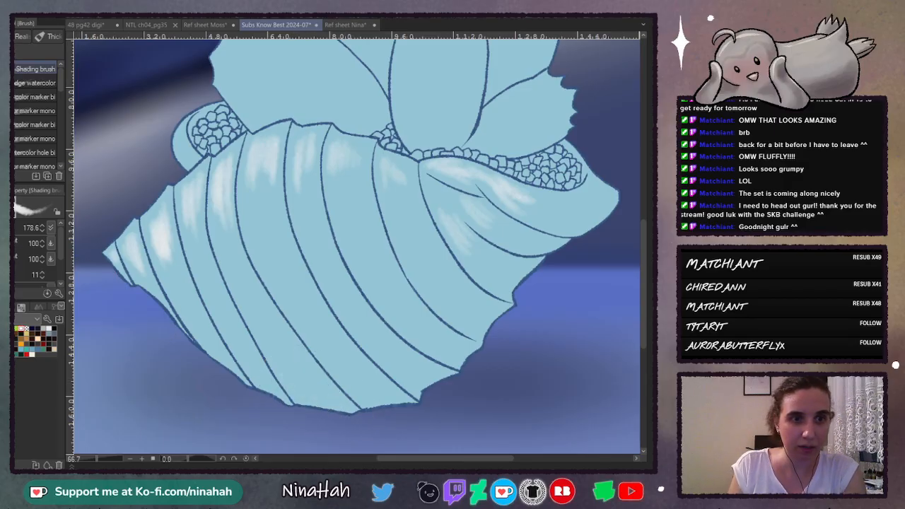
left_click(28, 228)
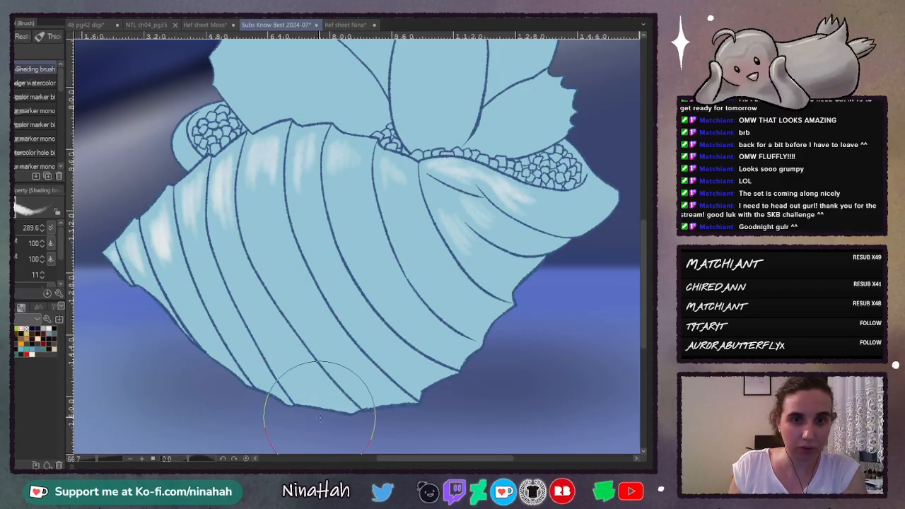
left_click_drag(331, 417, 300, 328)
left_click_drag(350, 392, 306, 361)
key("ctrl+z")
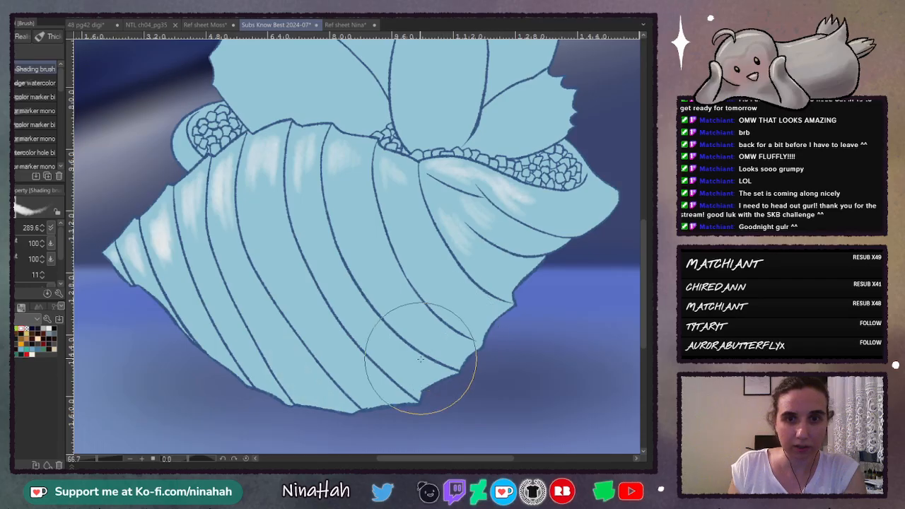
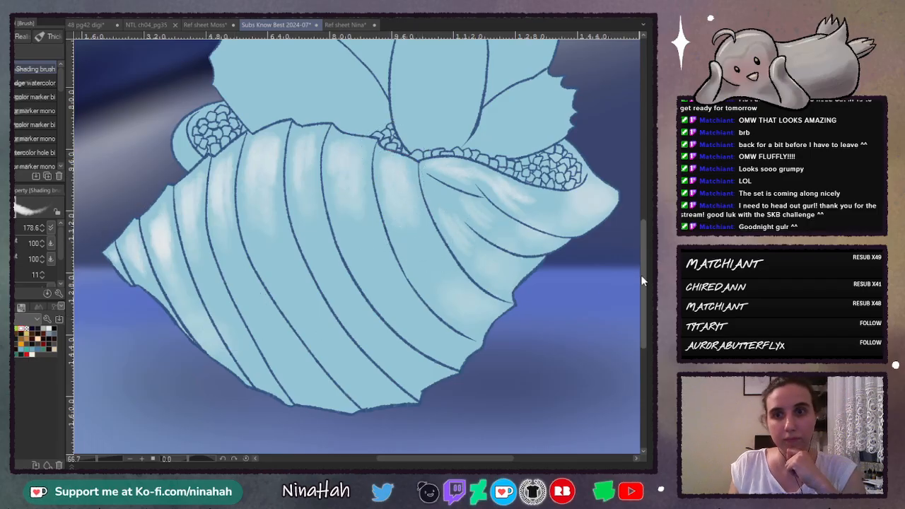
Step: Highlight the curled shell lip with the brush at size 53.4 and add white Real G-Pen glints to the left bead cluster
scroll(354, 262, "up", 3)
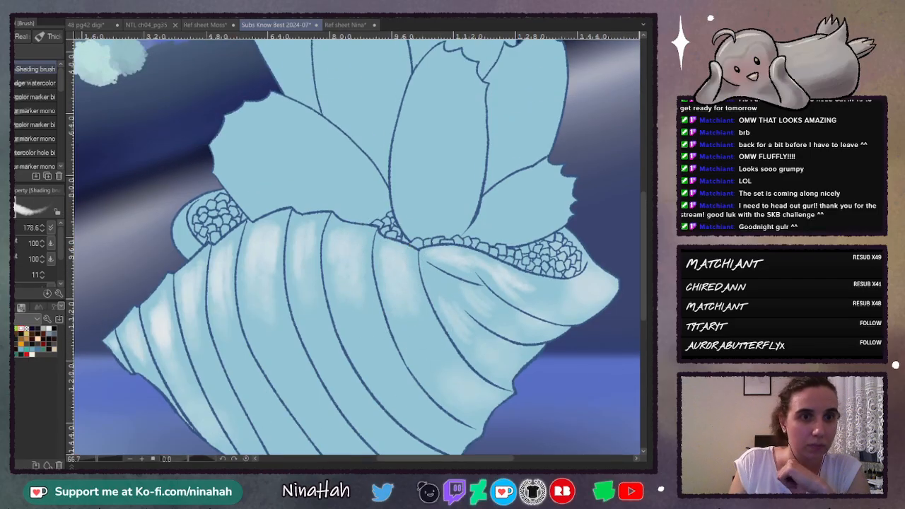
mouse_move(173, 228)
left_mouse_down()
mouse_move(185, 248)
mouse_move(182, 208)
left_mouse_up()
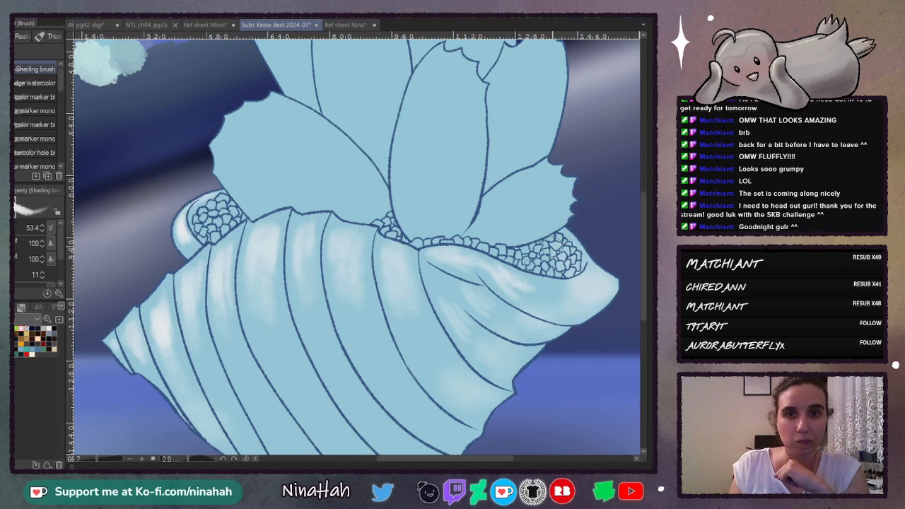
key("ctrl+plus")
key("ctrl+plus")
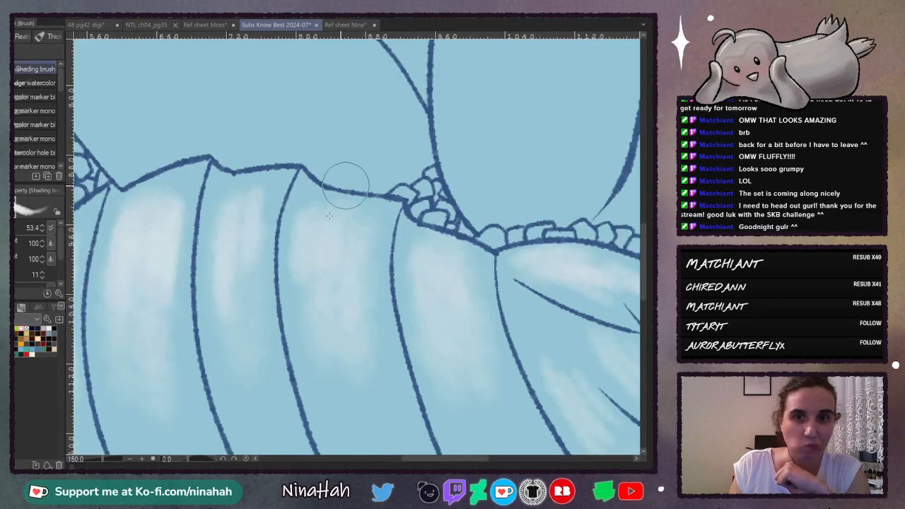
left_click_drag(443, 460, 415, 460)
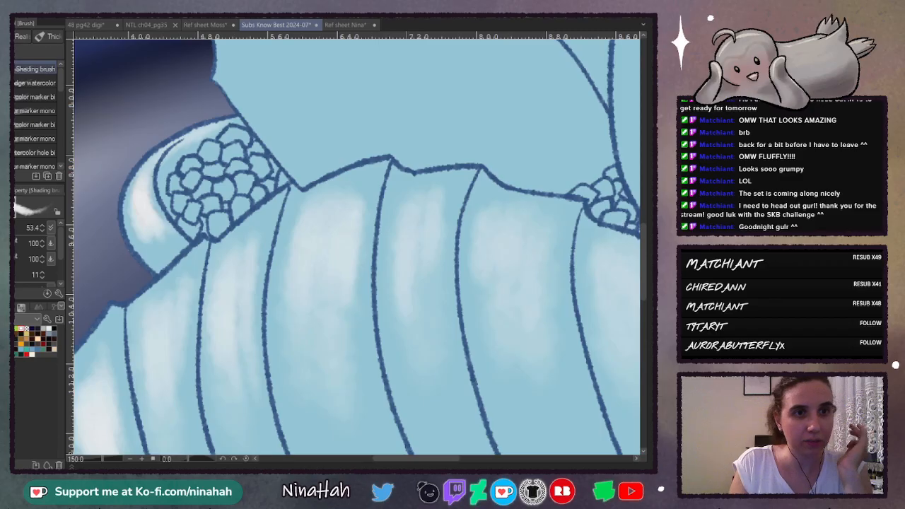
key("p")
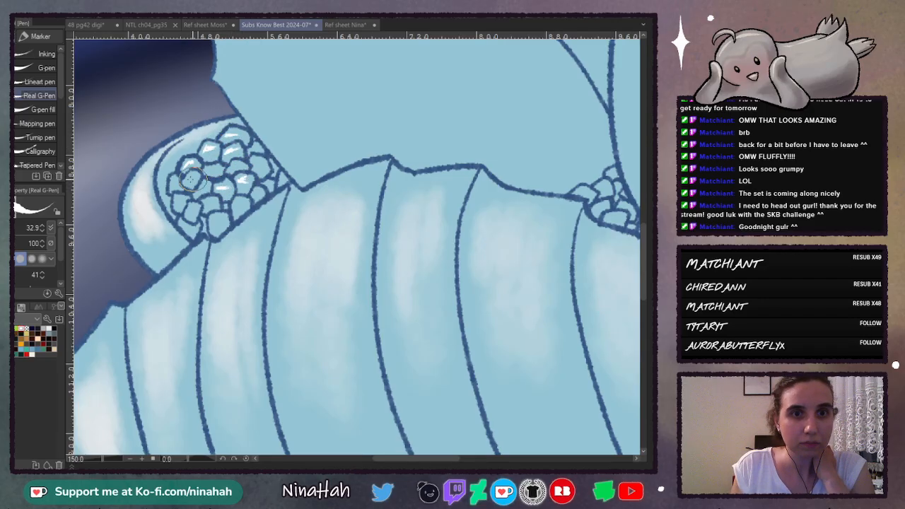
mouse_move(196, 204)
left_mouse_down()
mouse_move(187, 212)
mouse_move(219, 224)
left_mouse_up()
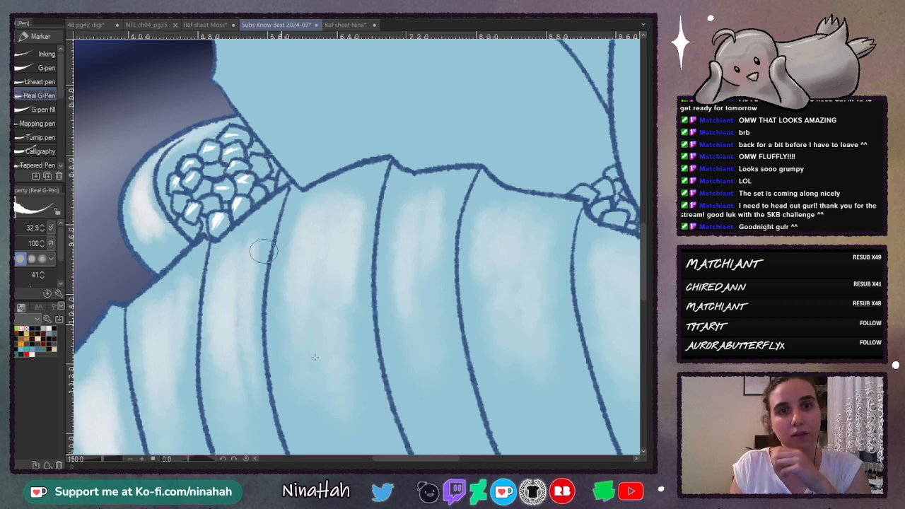
Step: Draw small white glints on the beads of the central row and right-hand cluster with the Real G-Pen at size 32.9
left_click_drag(418, 458, 480, 460)
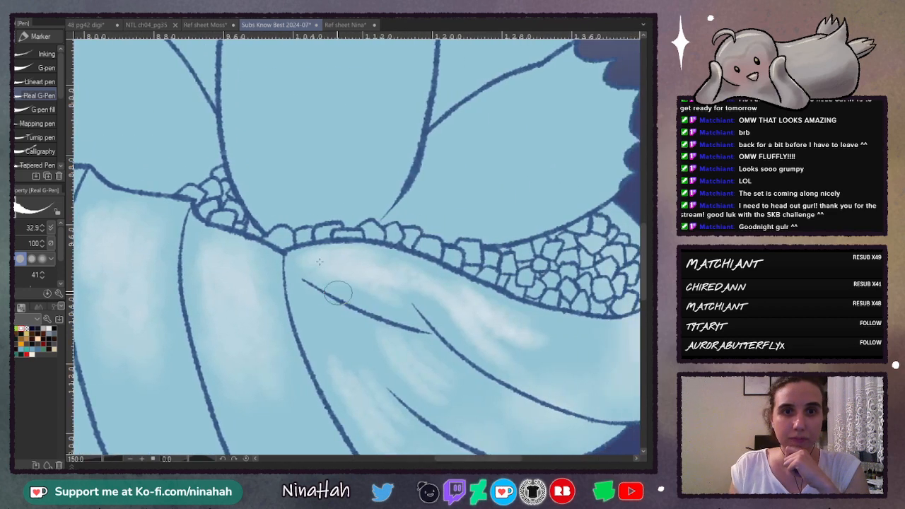
left_click_drag(270, 239, 285, 233)
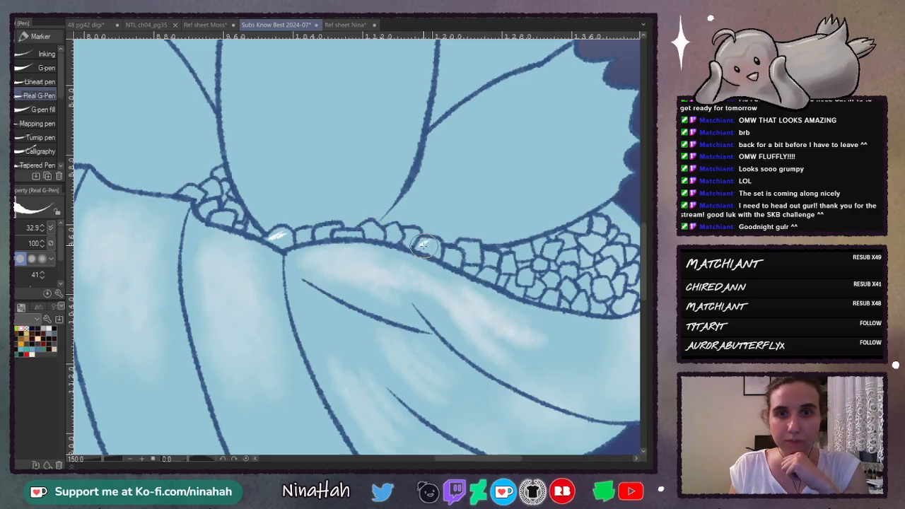
left_click_drag(494, 461, 524, 460)
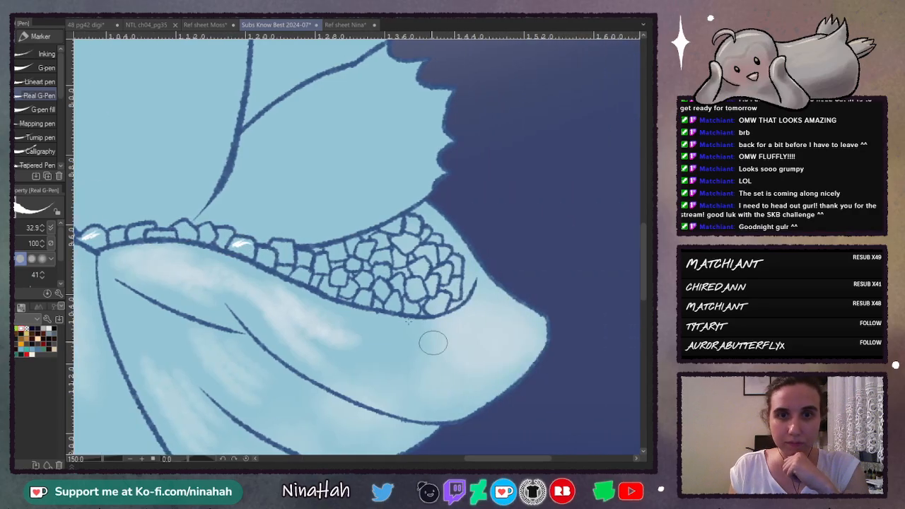
left_click_drag(274, 246, 291, 245)
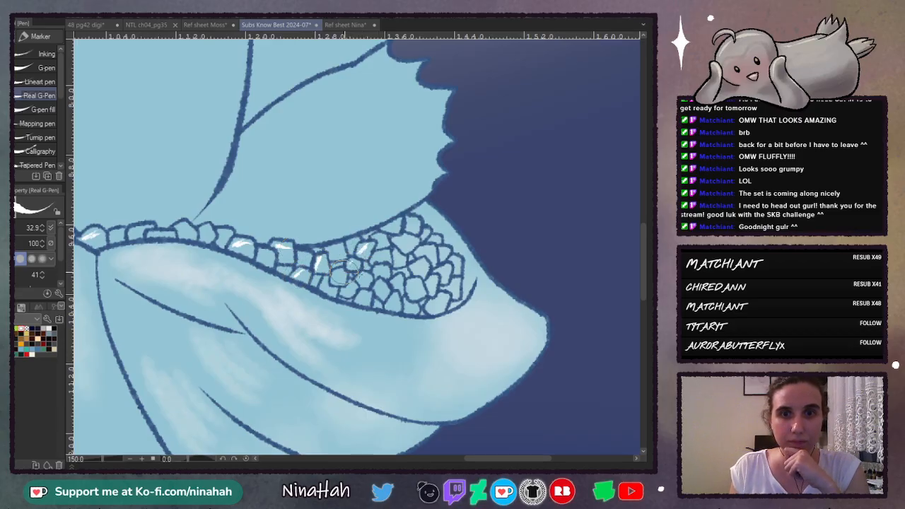
mouse_move(376, 293)
left_mouse_down()
mouse_move(383, 284)
mouse_move(367, 291)
left_mouse_up()
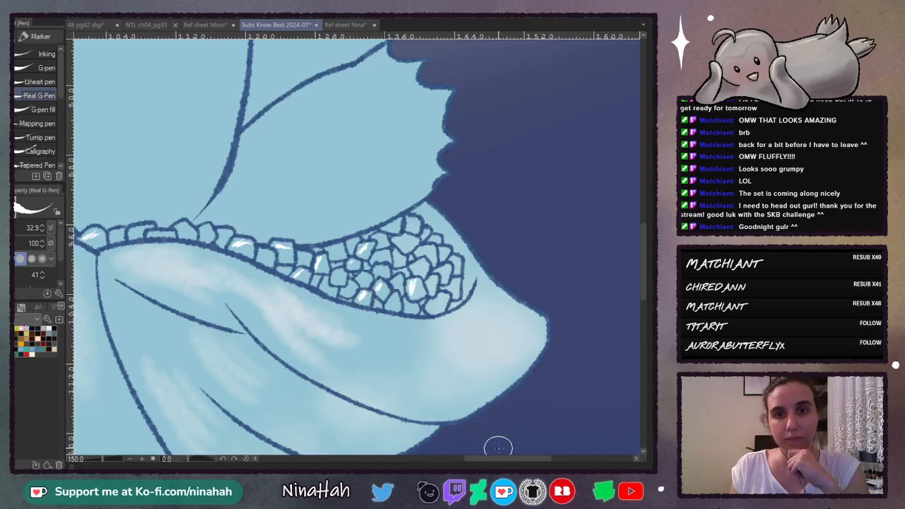
Step: Try a band of white hatched strokes across the lower-left petal with the Real G-Pen at size 68.0, and undo it
left_click_drag(500, 459, 423, 458)
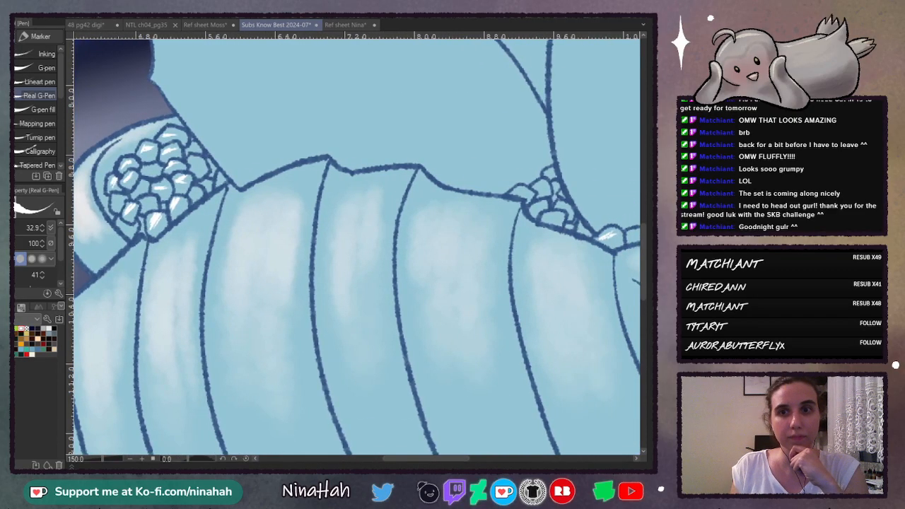
left_click_drag(646, 262, 646, 214)
key("ctrl+minus")
key("ctrl+minus")
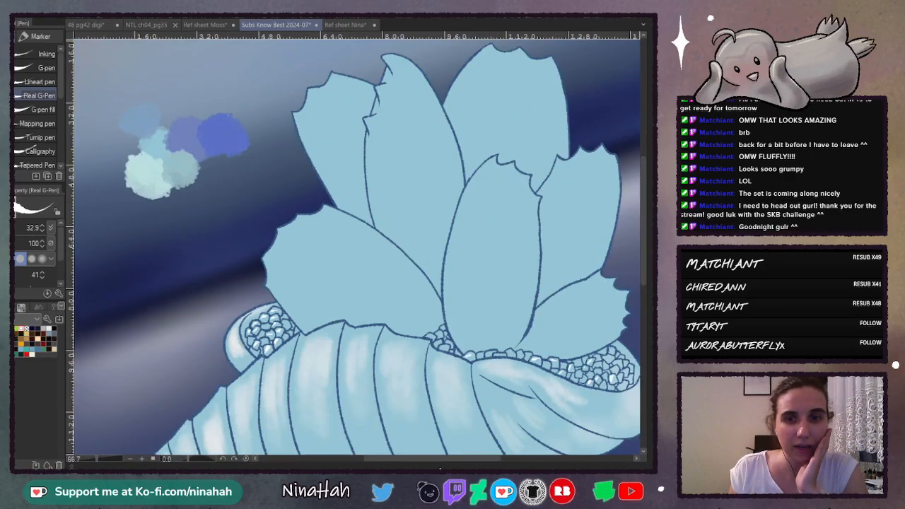
left_click_drag(451, 459, 485, 458)
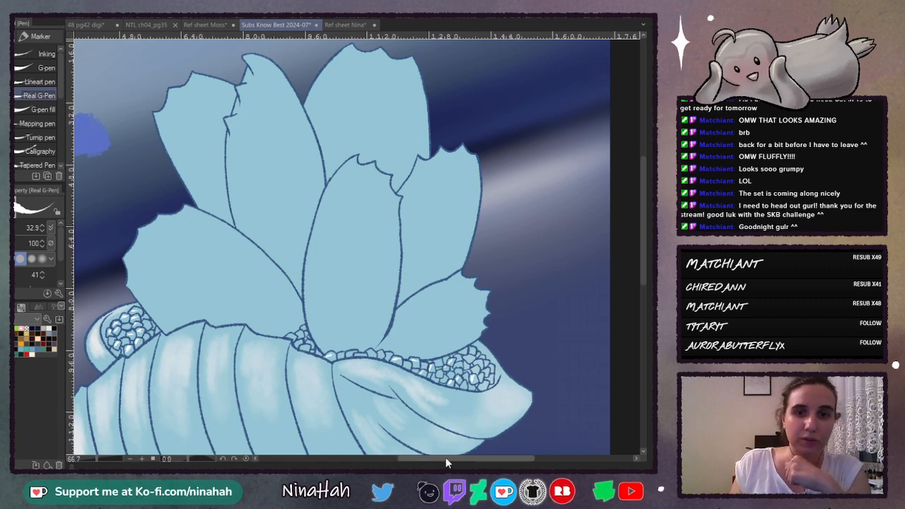
left_click_drag(445, 463, 419, 461)
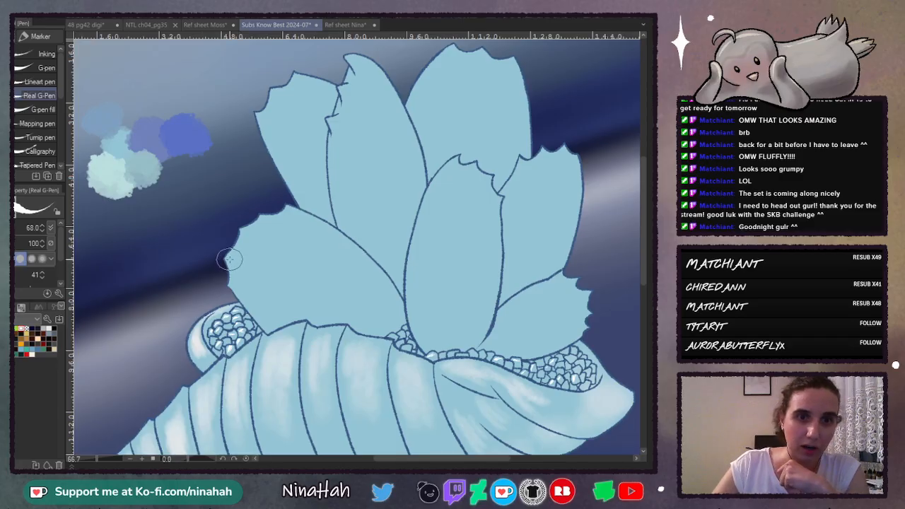
left_click_drag(229, 258, 241, 278)
key("ctrl+z")
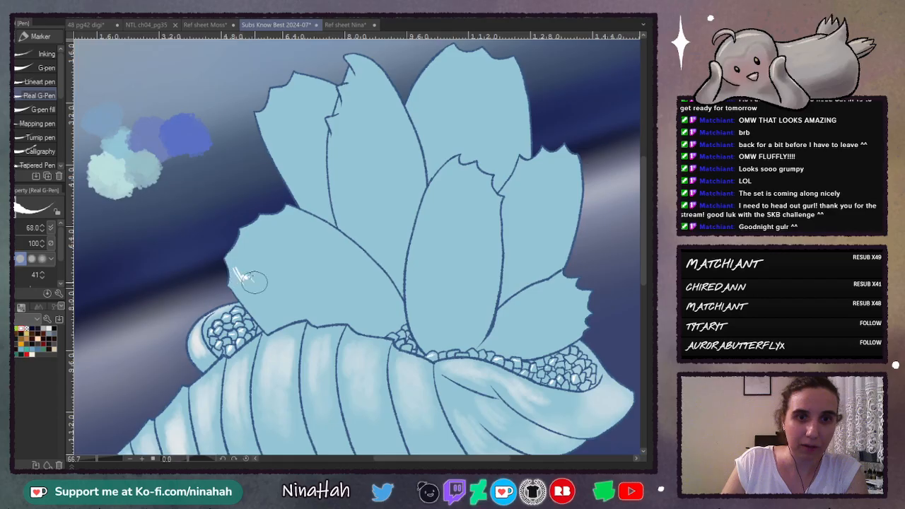
mouse_move(254, 273)
left_mouse_down()
mouse_move(293, 292)
mouse_move(266, 274)
mouse_move(280, 287)
mouse_move(268, 277)
mouse_move(273, 285)
mouse_move(262, 272)
mouse_move(321, 284)
mouse_move(361, 305)
left_mouse_up()
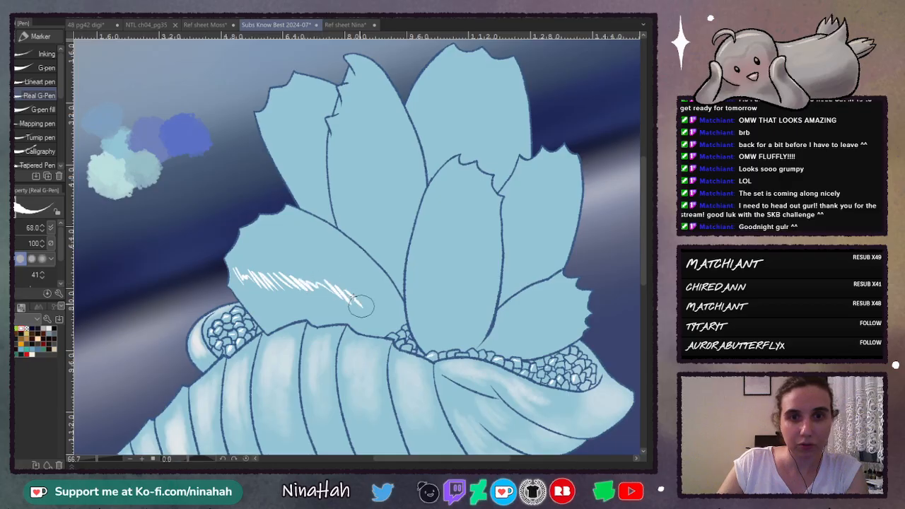
left_click_drag(309, 275, 327, 291)
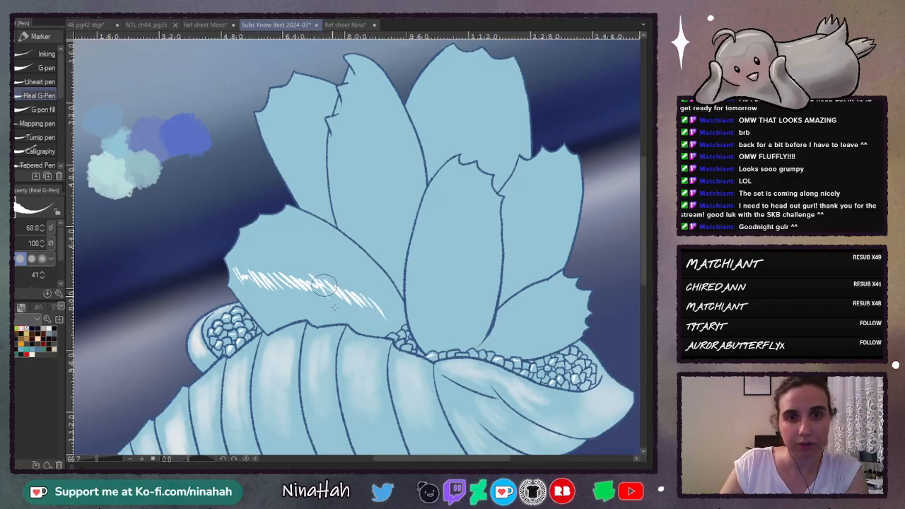
key("ctrl+z")
key("ctrl+z")
key("ctrl+z")
key("ctrl+z")
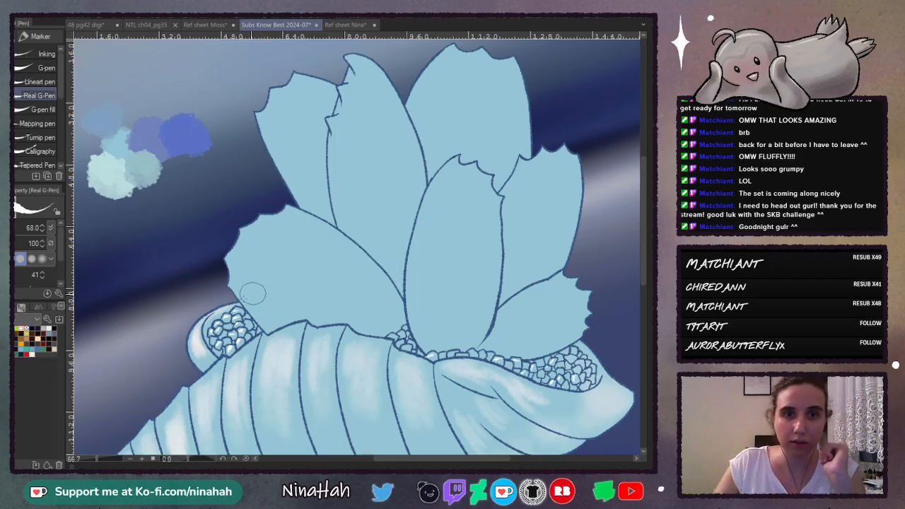
Step: Hatch a diagonal band of white highlight strokes across the lower-left petal with the Real G-Pen at size 68.0
mouse_move(227, 257)
left_mouse_down()
mouse_move(243, 269)
mouse_move(236, 262)
mouse_move(244, 265)
mouse_move(253, 236)
left_mouse_up()
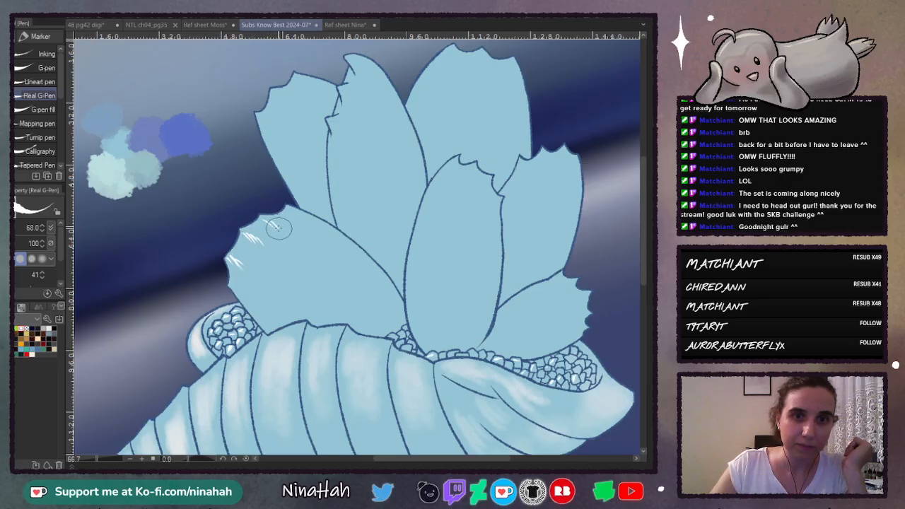
mouse_move(241, 290)
left_mouse_down()
mouse_move(250, 269)
mouse_move(239, 267)
mouse_move(259, 279)
mouse_move(252, 256)
mouse_move(286, 287)
left_mouse_up()
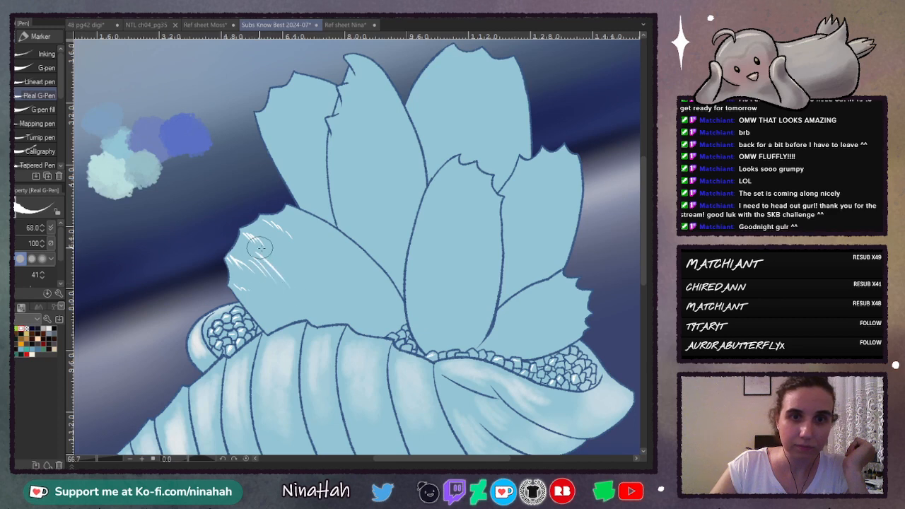
mouse_move(269, 251)
left_mouse_down()
mouse_move(300, 301)
mouse_move(285, 252)
mouse_move(326, 297)
left_mouse_up()
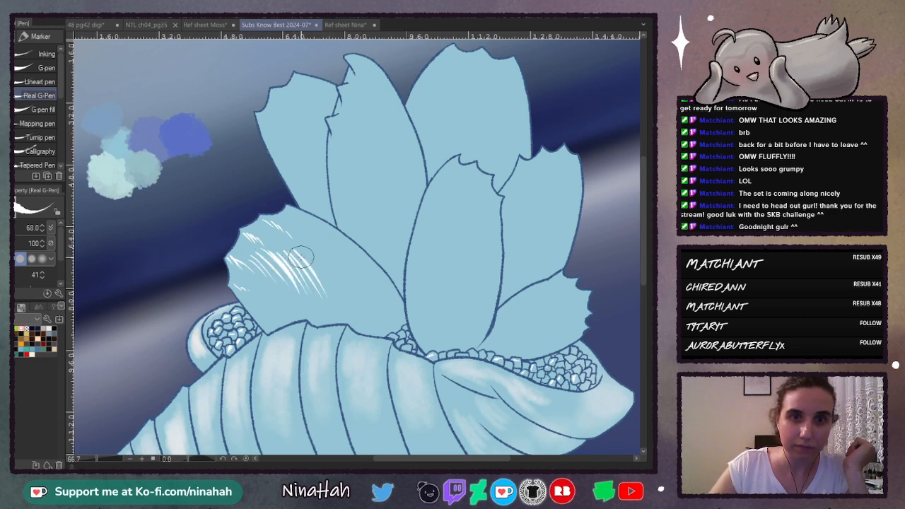
mouse_move(300, 249)
left_mouse_down()
mouse_move(333, 302)
mouse_move(324, 263)
mouse_move(358, 311)
left_mouse_up()
left_click_drag(340, 277, 382, 323)
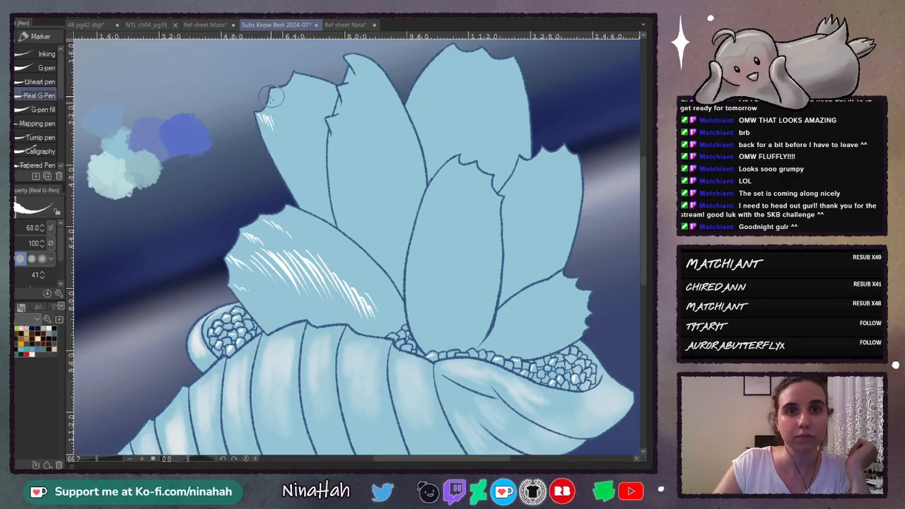
Step: Hatch long white highlight strokes down the upper-left petal, from its jagged tip toward its base
mouse_move(265, 92)
left_mouse_down()
mouse_move(281, 139)
mouse_move(289, 109)
mouse_move(272, 101)
mouse_move(283, 150)
mouse_move(287, 103)
mouse_move(291, 132)
mouse_move(303, 131)
mouse_move(299, 109)
mouse_move(311, 169)
left_mouse_up()
mouse_move(293, 99)
left_mouse_down()
mouse_move(301, 190)
mouse_move(325, 194)
left_mouse_up()
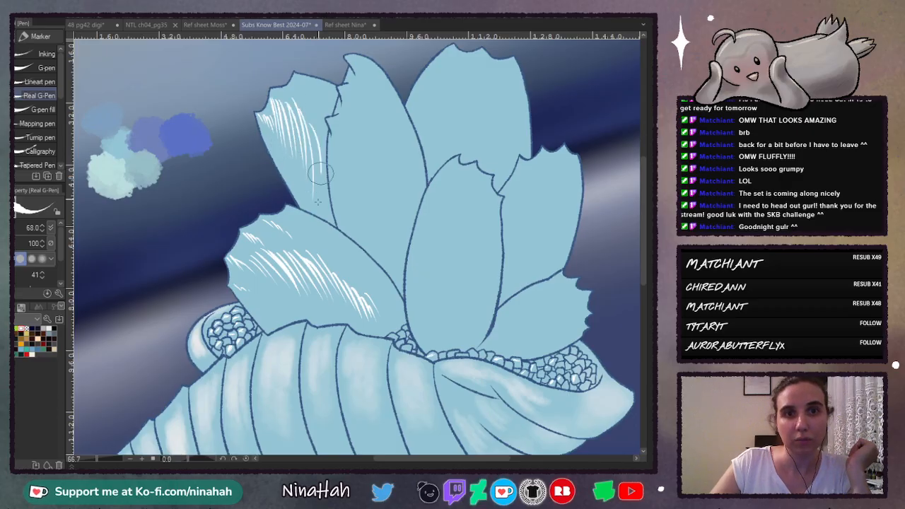
left_click_drag(311, 131, 329, 195)
left_click_drag(306, 128, 315, 165)
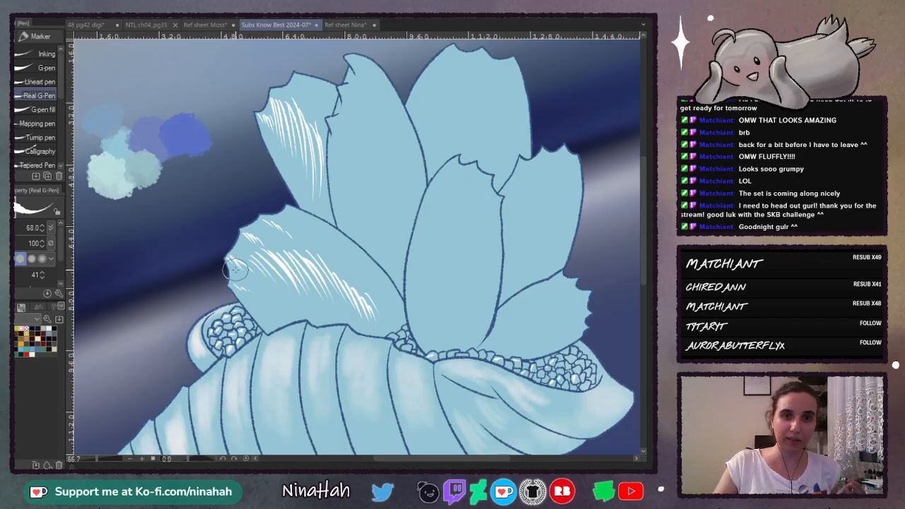
Step: Try a long white midrib stroke along the lower-left petal twice, and undo both attempts
mouse_move(232, 266)
left_mouse_down()
mouse_move(330, 277)
mouse_move(393, 333)
left_mouse_up()
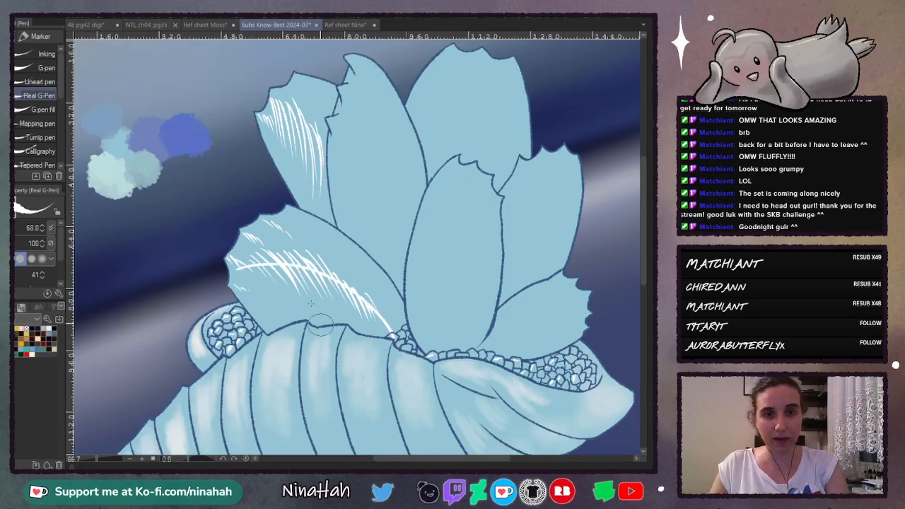
key("ctrl+z")
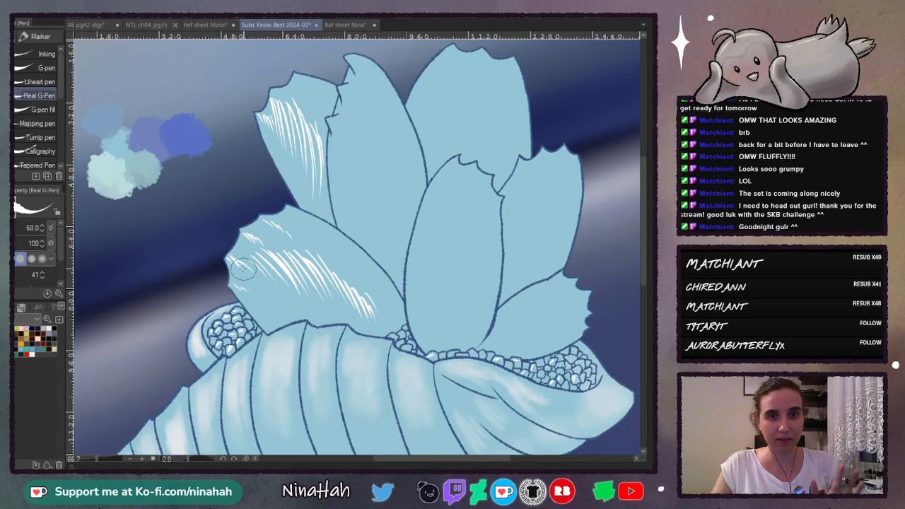
mouse_move(242, 267)
left_mouse_down()
mouse_move(283, 270)
mouse_move(399, 324)
left_mouse_up()
key("ctrl+z")
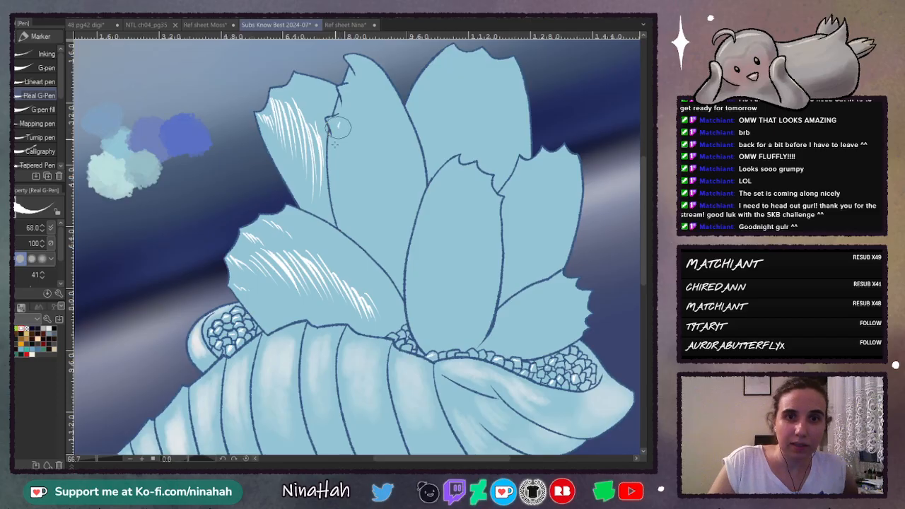
Step: Hatch white highlight strokes along the left edge and curled tip of the tall petal beside the upper-left one
left_click_drag(340, 127, 342, 192)
left_click_drag(343, 146, 351, 226)
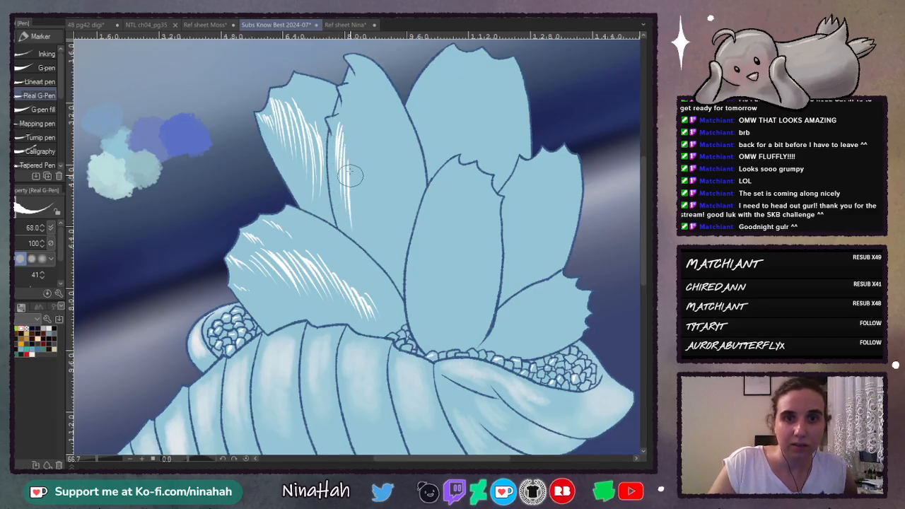
left_click_drag(350, 176, 359, 240)
left_click_drag(353, 192, 368, 254)
left_click_drag(359, 210, 381, 263)
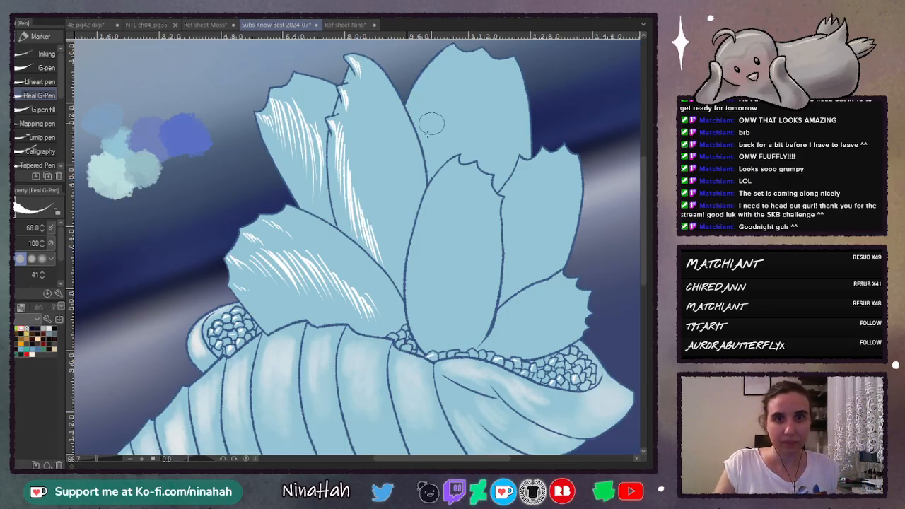
Step: Hatch curved white highlight strokes down the left side of the front central petal
mouse_move(453, 161)
left_mouse_down()
mouse_move(429, 188)
mouse_move(430, 205)
left_mouse_up()
left_click_drag(452, 169, 422, 238)
left_click_drag(453, 188, 408, 283)
left_click_drag(450, 212, 418, 301)
mouse_move(445, 244)
left_mouse_down()
mouse_move(421, 311)
mouse_move(425, 336)
left_mouse_up()
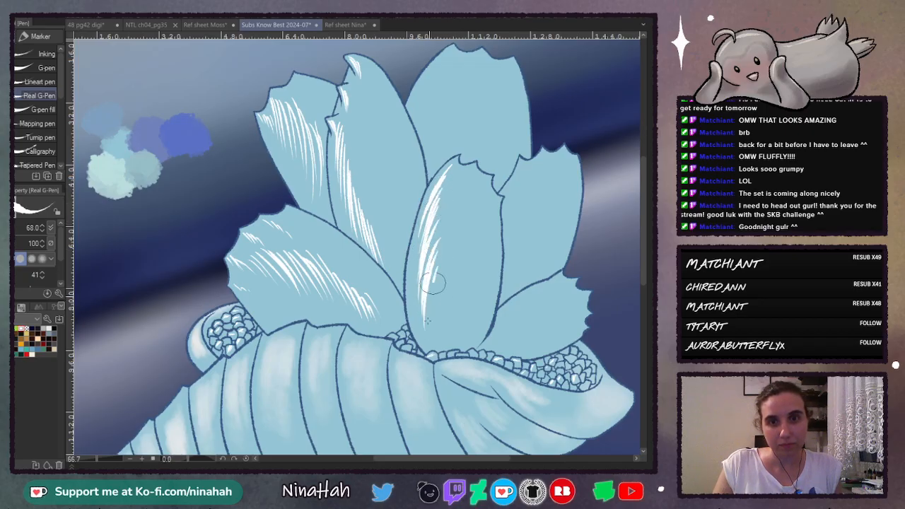
left_click_drag(454, 274, 440, 331)
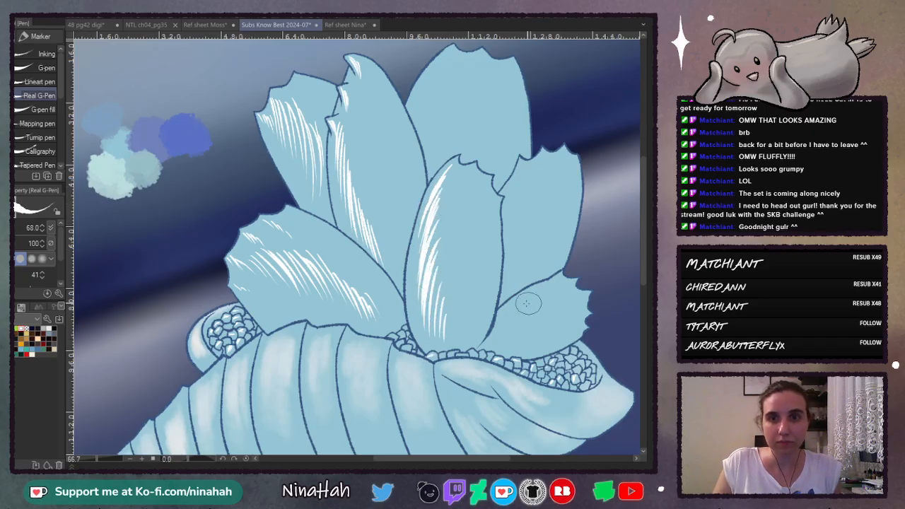
Step: Hatch white highlight strokes on the two right-hand petals and the left side of the rear petal
mouse_move(557, 277)
left_mouse_down()
mouse_move(534, 318)
mouse_move(557, 313)
mouse_move(526, 340)
left_mouse_up()
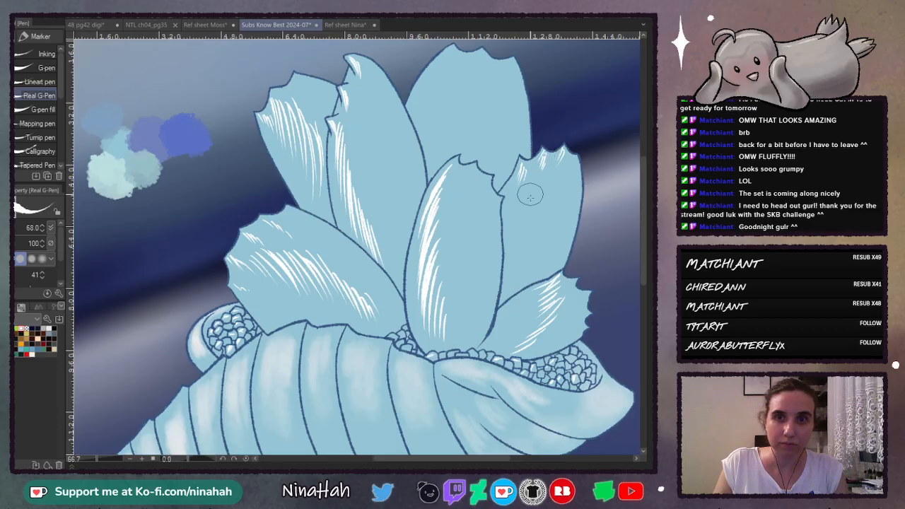
mouse_move(535, 182)
left_mouse_down()
mouse_move(520, 232)
mouse_move(533, 221)
mouse_move(537, 230)
mouse_move(507, 285)
left_mouse_up()
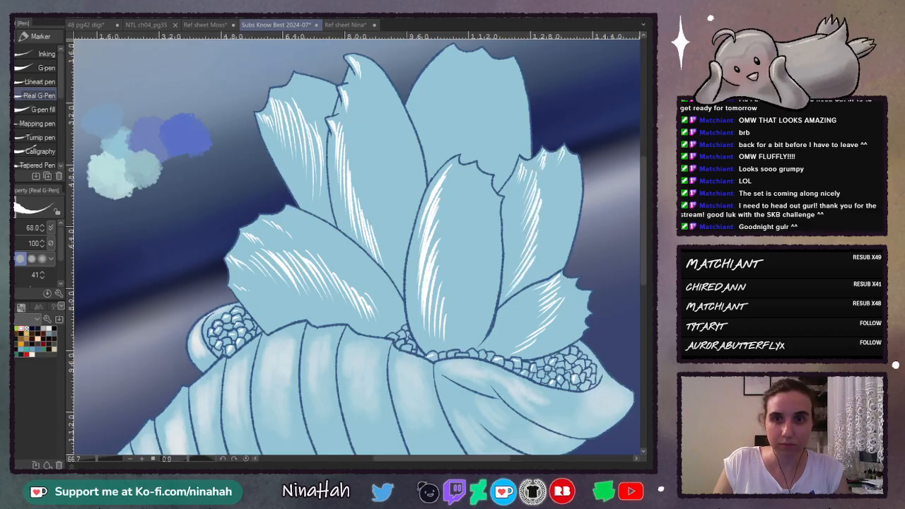
scroll(453, 221, "up", 3)
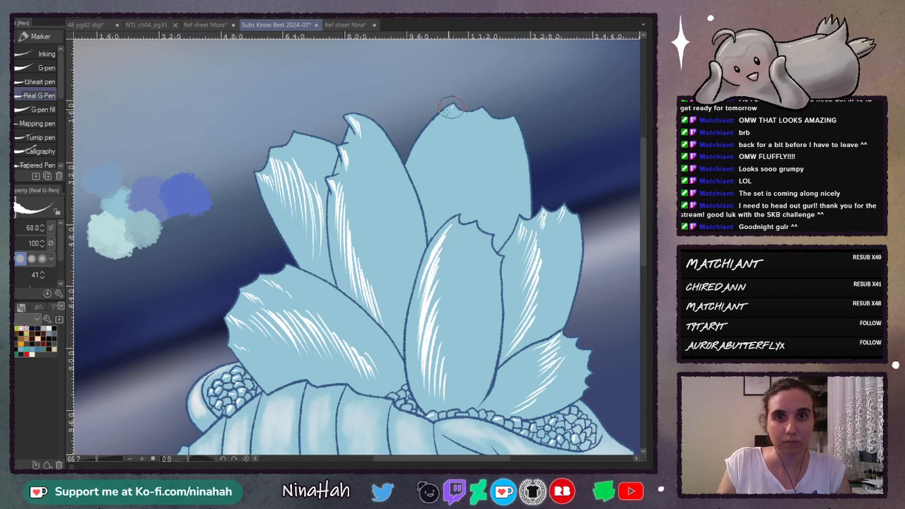
mouse_move(442, 124)
left_mouse_down()
mouse_move(420, 182)
mouse_move(443, 134)
mouse_move(433, 207)
mouse_move(452, 190)
left_mouse_up()
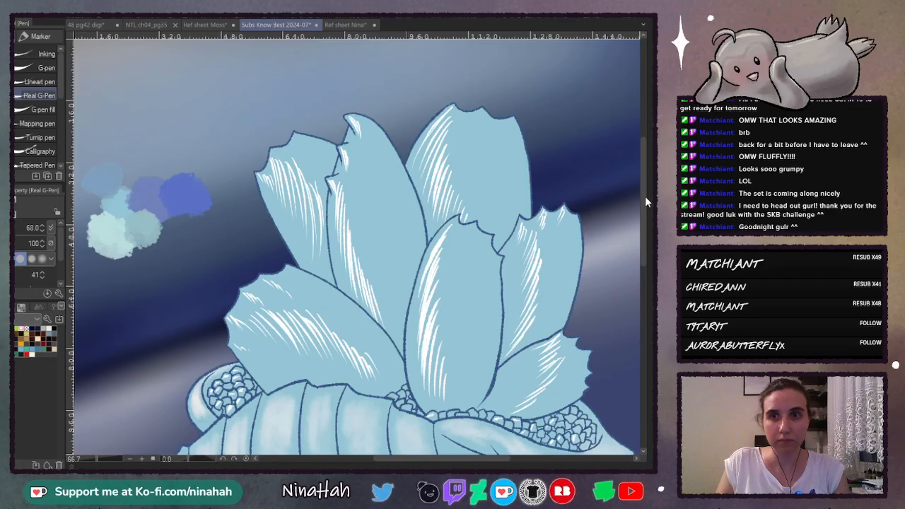
Step: Sample the pale aqua swatch and softly lighten the lower-left petal with the Soft airbrush at size 178.6
left_click_drag(645, 195, 630, 234)
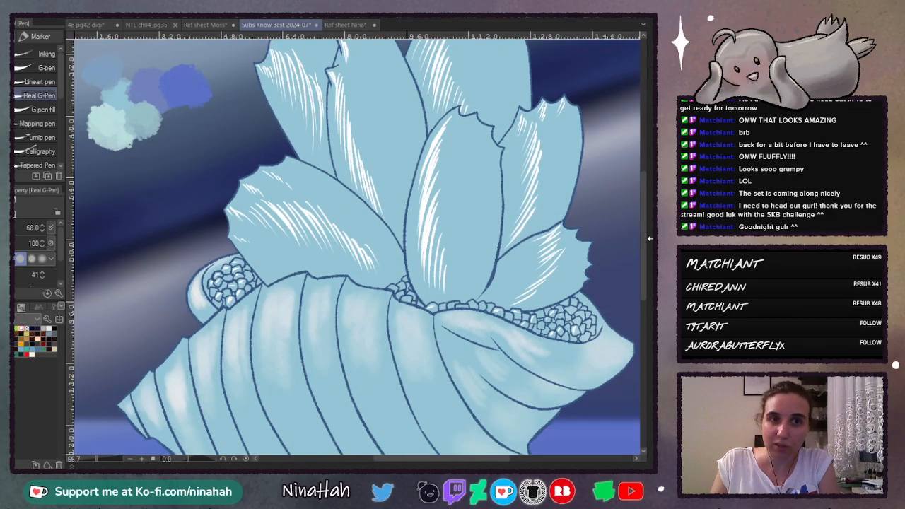
left_click(113, 115, "alt")
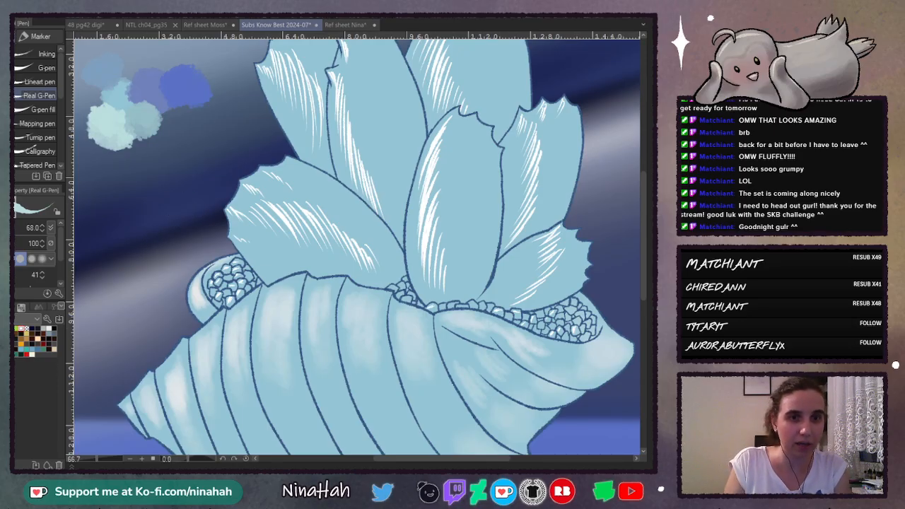
key("b")
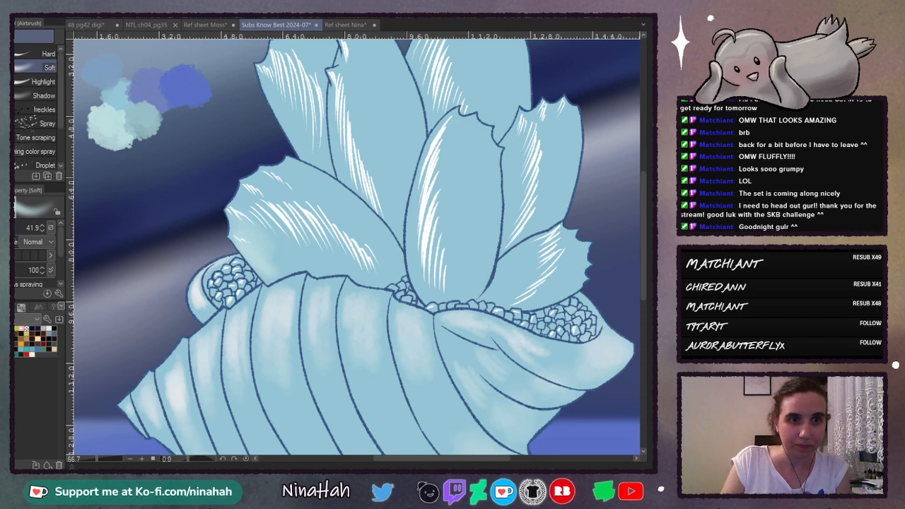
left_click_drag(356, 247, 391, 248)
mouse_move(254, 218)
left_mouse_down()
mouse_move(275, 242)
mouse_move(254, 209)
mouse_move(340, 257)
mouse_move(292, 208)
mouse_move(378, 277)
left_mouse_up()
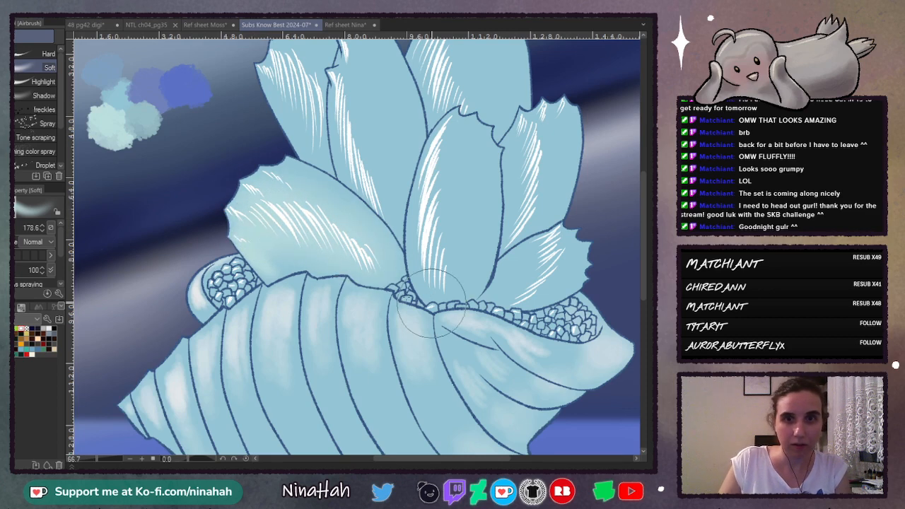
Step: Reduce the Soft airbrush to size 68.0 and add pale aqua light to the front central petal and both right-hand petals
left_click(20, 230)
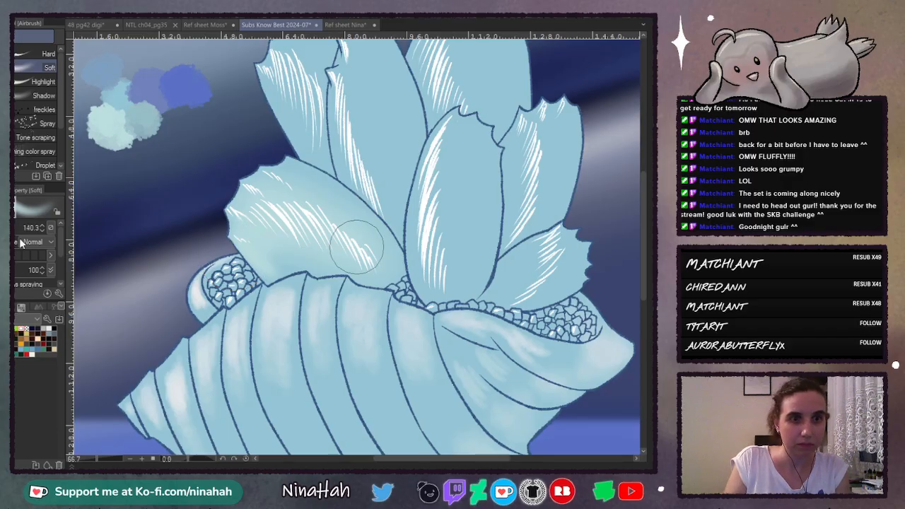
mouse_move(447, 123)
left_mouse_down()
mouse_move(426, 228)
mouse_move(437, 184)
mouse_move(444, 297)
left_mouse_up()
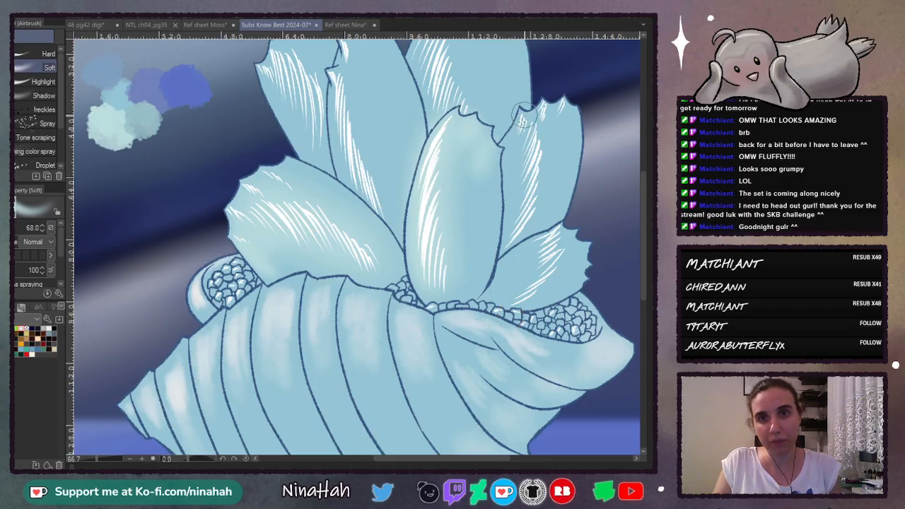
mouse_move(525, 116)
left_mouse_down()
mouse_move(508, 208)
mouse_move(530, 158)
mouse_move(529, 184)
left_mouse_up()
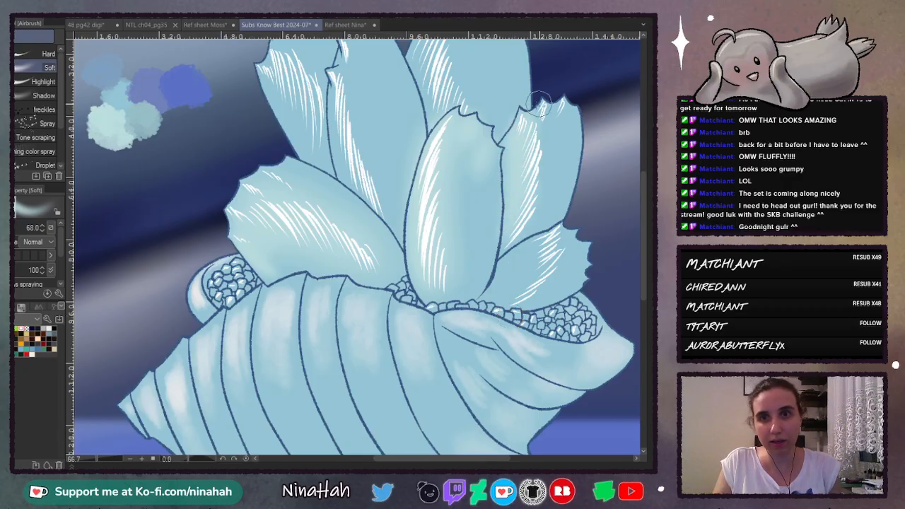
left_click_drag(559, 113, 546, 139)
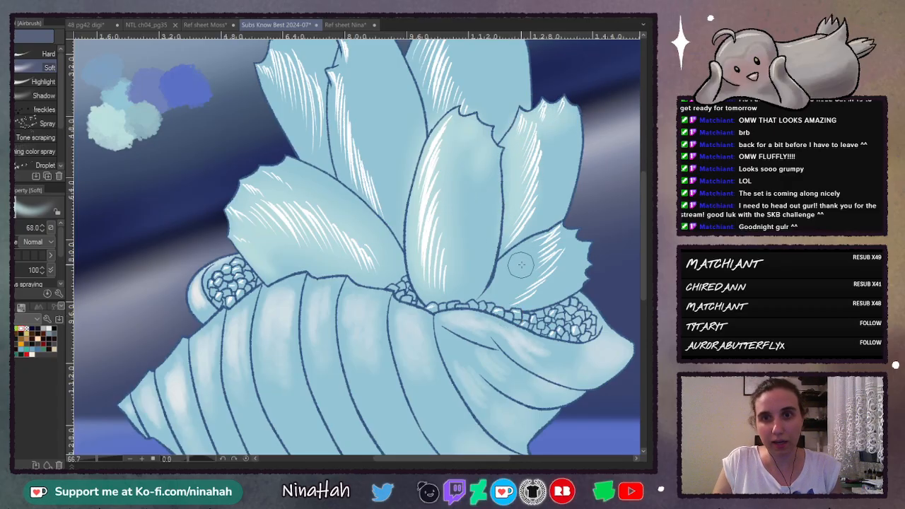
mouse_move(521, 265)
left_mouse_down()
mouse_move(557, 230)
mouse_move(513, 290)
mouse_move(543, 276)
mouse_move(568, 284)
mouse_move(543, 298)
mouse_move(579, 262)
mouse_move(564, 288)
left_mouse_up()
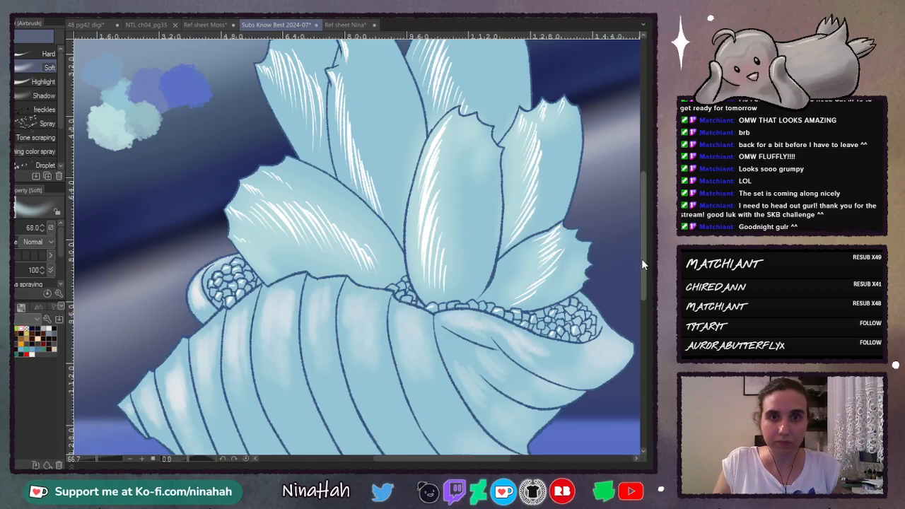
Step: Airbrush pale aqua light onto the upper-left, tall and rear petals at size 68.0
left_click_drag(643, 259, 648, 220)
mouse_move(267, 159)
left_mouse_down()
mouse_move(275, 222)
mouse_move(274, 210)
mouse_move(298, 246)
mouse_move(273, 162)
mouse_move(290, 174)
mouse_move(312, 248)
mouse_move(314, 198)
mouse_move(325, 228)
mouse_move(317, 224)
mouse_move(321, 183)
mouse_move(293, 155)
mouse_move(338, 173)
mouse_move(350, 283)
mouse_move(344, 229)
mouse_move(378, 322)
mouse_move(333, 196)
mouse_move(343, 235)
mouse_move(346, 162)
mouse_move(355, 135)
left_mouse_up()
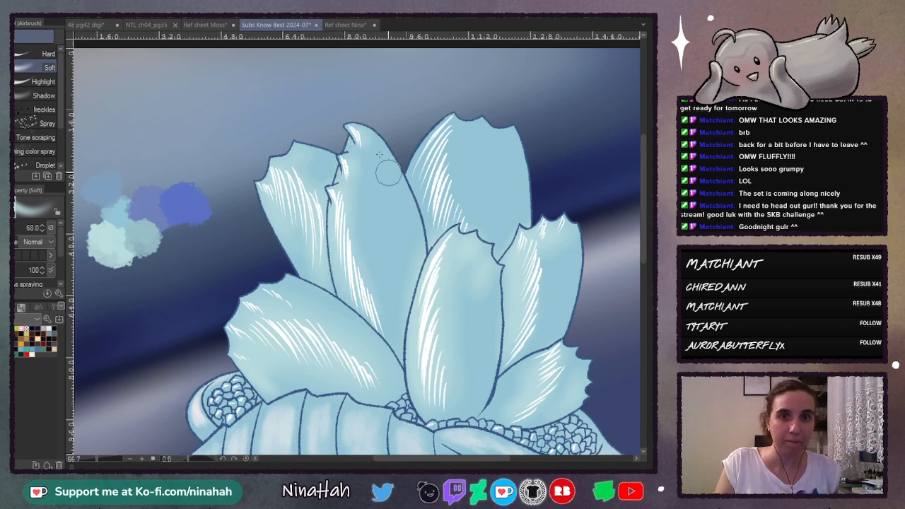
left_click_drag(389, 173, 411, 254)
mouse_move(433, 164)
left_mouse_down()
mouse_move(450, 122)
mouse_move(439, 216)
mouse_move(434, 166)
mouse_move(434, 237)
left_mouse_up()
mouse_move(465, 114)
left_mouse_down()
mouse_move(439, 208)
mouse_move(460, 145)
mouse_move(447, 235)
mouse_move(458, 202)
mouse_move(465, 223)
mouse_move(491, 164)
left_mouse_up()
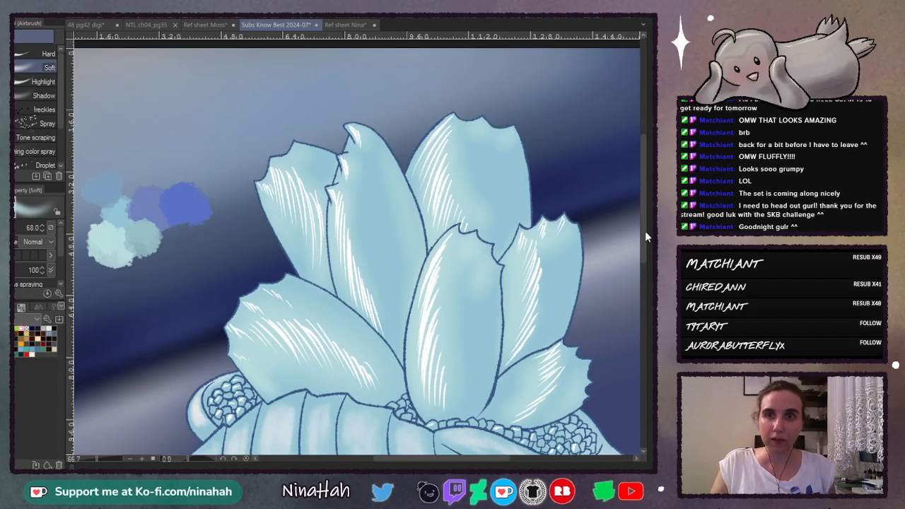
Step: Sample the muted blue swatch and airbrush soft shading over the shell's lower ribs and curled lip at size 68.0
left_click_drag(644, 231, 643, 275)
key("ctrl+0")
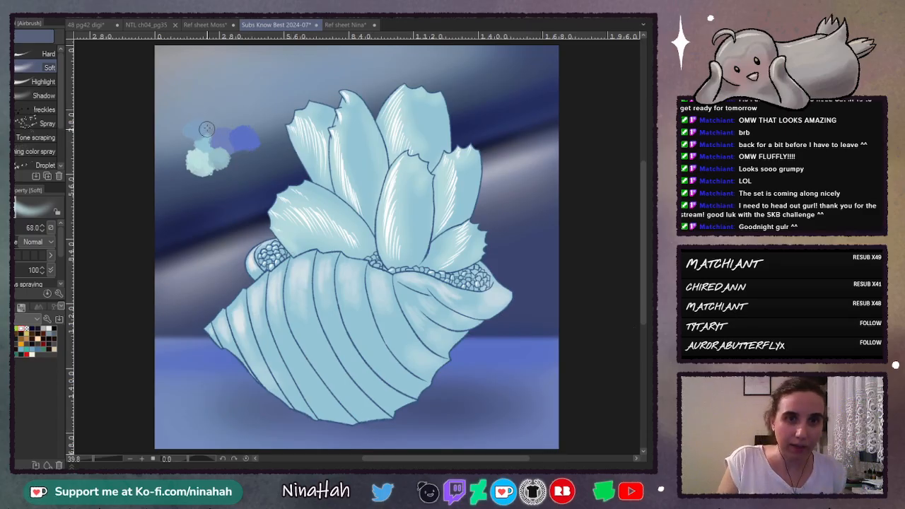
left_click(197, 131, "alt")
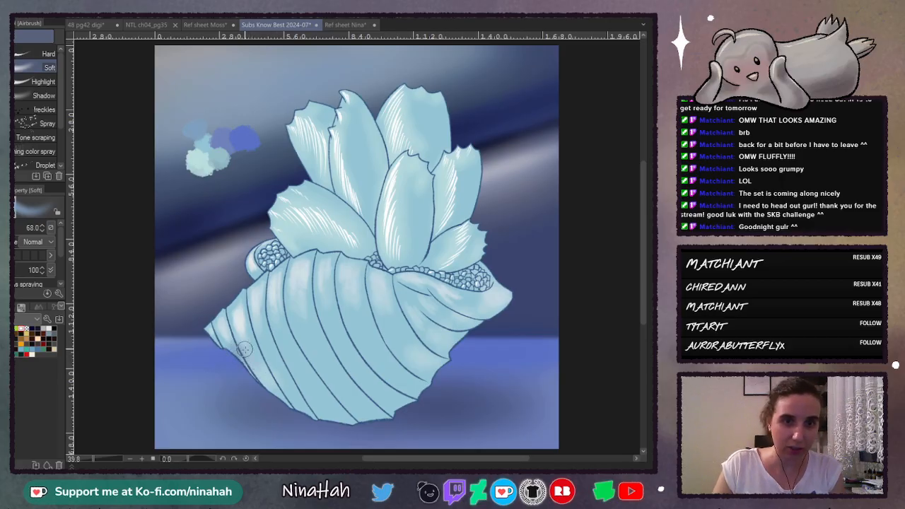
mouse_move(262, 344)
left_mouse_down()
mouse_move(286, 381)
mouse_move(282, 373)
mouse_move(297, 376)
mouse_move(280, 352)
mouse_move(325, 397)
mouse_move(284, 330)
mouse_move(330, 400)
left_mouse_up()
mouse_move(304, 345)
left_mouse_down()
mouse_move(318, 363)
mouse_move(312, 335)
mouse_move(348, 400)
mouse_move(315, 336)
mouse_move(348, 379)
left_mouse_up()
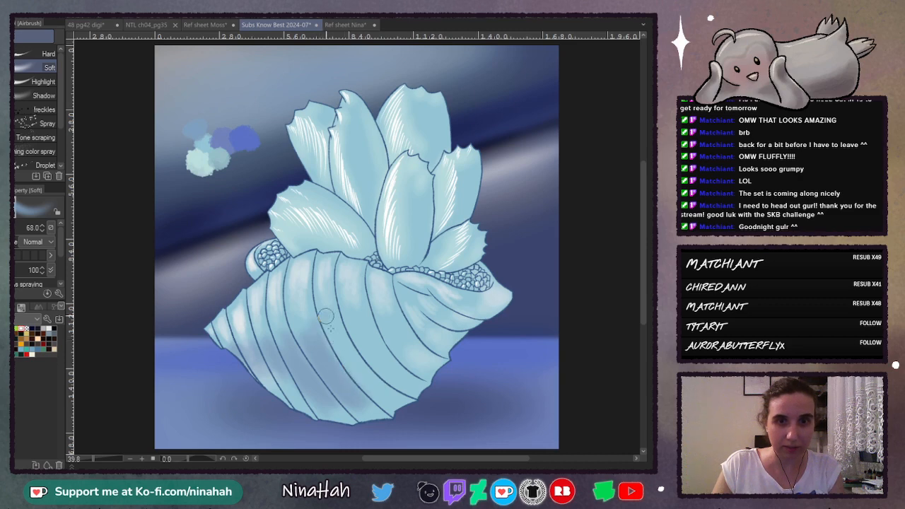
mouse_move(325, 316)
left_mouse_down()
mouse_move(373, 355)
mouse_move(372, 386)
mouse_move(343, 347)
mouse_move(406, 402)
mouse_move(383, 404)
mouse_move(346, 351)
mouse_move(364, 329)
mouse_move(350, 310)
mouse_move(405, 387)
mouse_move(353, 311)
mouse_move(415, 365)
mouse_move(365, 331)
mouse_move(399, 346)
mouse_move(408, 374)
mouse_move(383, 312)
mouse_move(424, 374)
mouse_move(386, 319)
mouse_move(414, 335)
left_mouse_up()
mouse_move(406, 302)
left_mouse_down()
mouse_move(435, 303)
mouse_move(463, 319)
mouse_move(470, 299)
left_mouse_up()
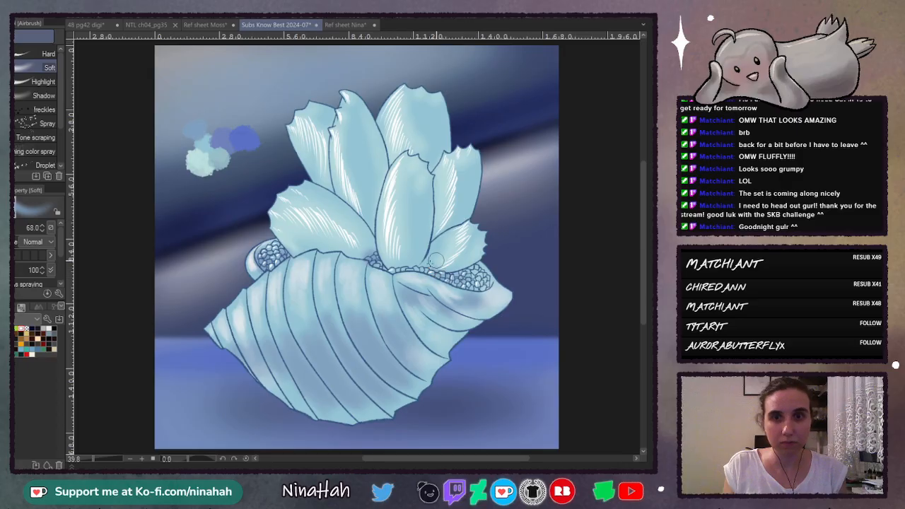
Step: Airbrush muted blue shading down the front central petal and onto the two right-hand petals
mouse_move(394, 181)
left_mouse_down()
mouse_move(406, 173)
mouse_move(417, 241)
mouse_move(415, 210)
left_mouse_up()
left_click_drag(418, 259, 422, 202)
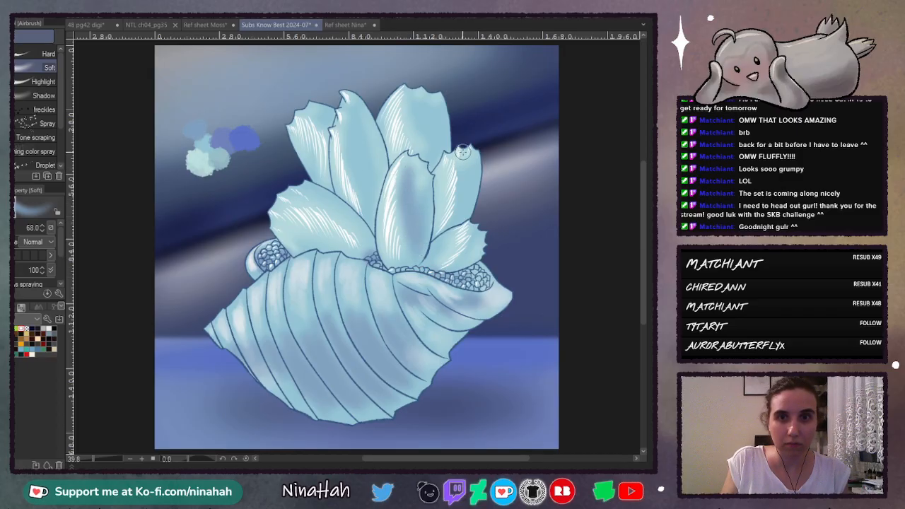
mouse_move(461, 154)
left_mouse_down()
mouse_move(457, 199)
mouse_move(460, 189)
left_mouse_up()
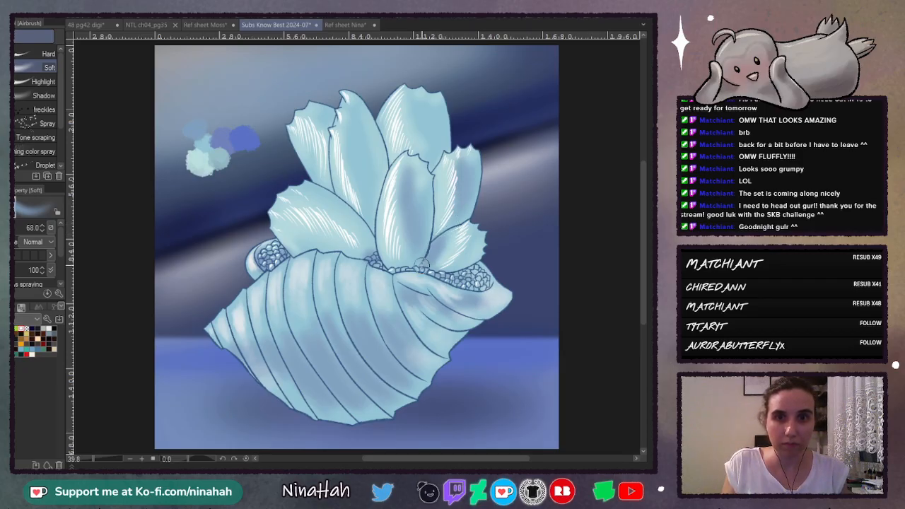
mouse_move(431, 240)
left_mouse_down()
mouse_move(439, 212)
mouse_move(439, 220)
left_mouse_up()
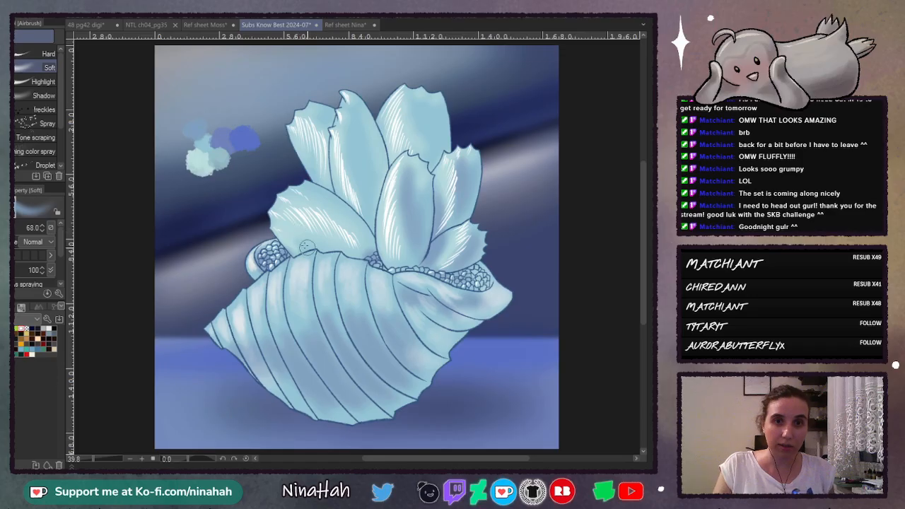
Step: Enlarge the Soft airbrush to size 140.3 and add muted blue shading to the front-left, tall and rear petals
left_click(20, 227)
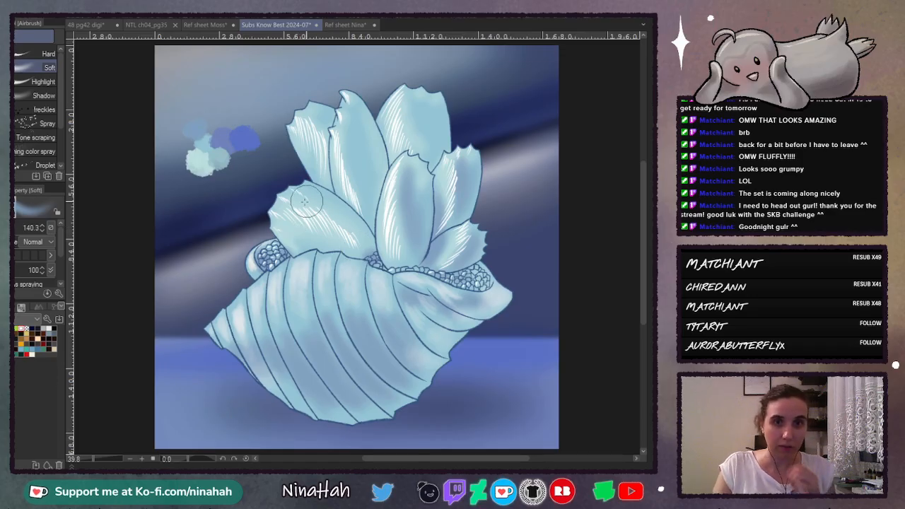
mouse_move(351, 228)
left_mouse_down()
mouse_move(284, 224)
mouse_move(366, 259)
left_mouse_up()
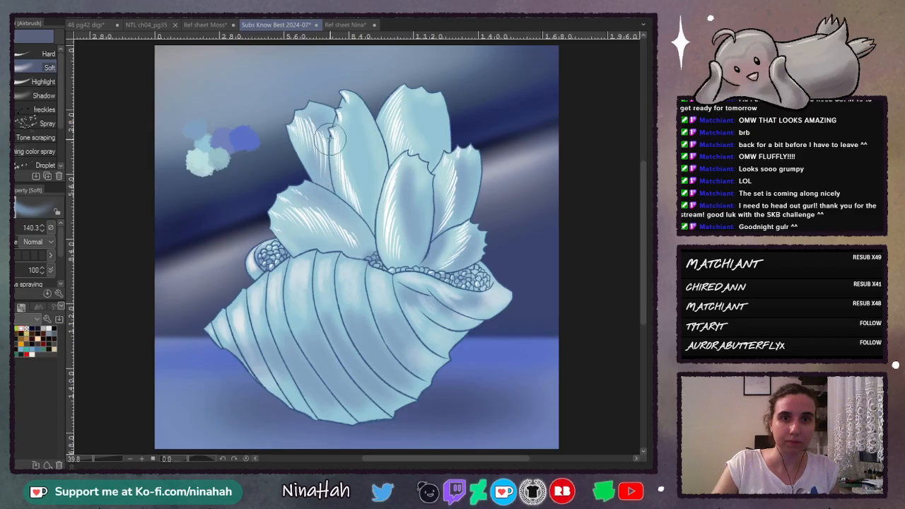
mouse_move(383, 166)
left_mouse_down()
mouse_move(375, 229)
mouse_move(378, 172)
mouse_move(369, 179)
mouse_move(356, 113)
mouse_move(363, 143)
mouse_move(348, 131)
mouse_move(369, 207)
left_mouse_up()
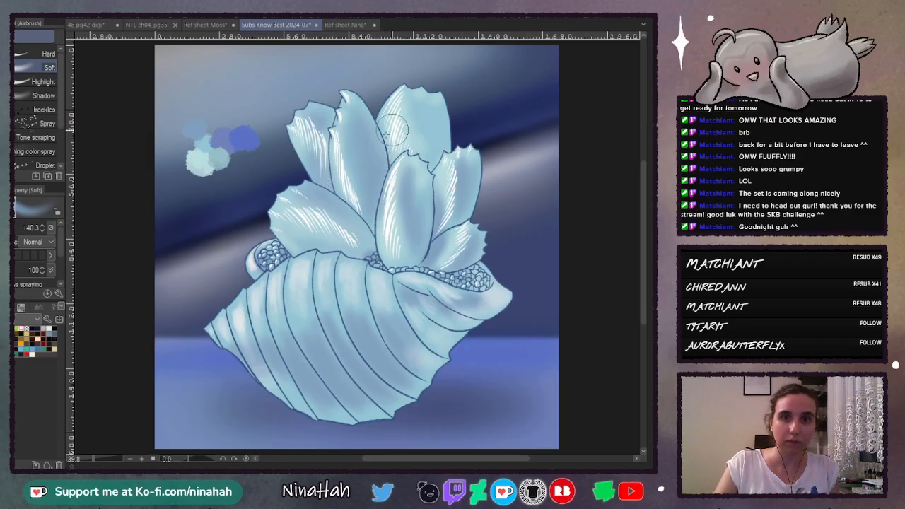
mouse_move(387, 114)
left_mouse_down()
mouse_move(408, 106)
mouse_move(393, 109)
mouse_move(396, 158)
mouse_move(410, 104)
mouse_move(419, 144)
mouse_move(412, 104)
mouse_move(426, 160)
left_mouse_up()
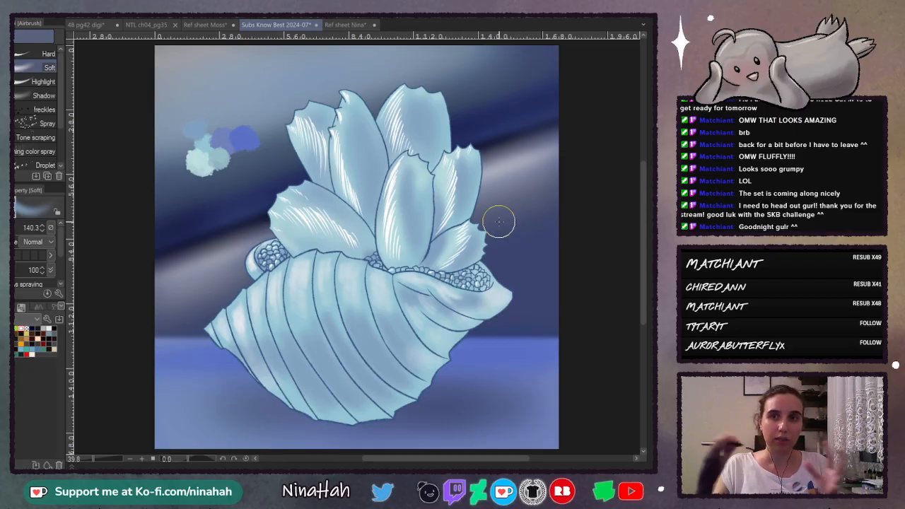
Step: Sample the vivid blue swatch and airbrush shading at size 86.6 over the front-left, tall, front central and right-hand petals and the right-hand beads
left_click(242, 141, "alt")
key("bracketleft")
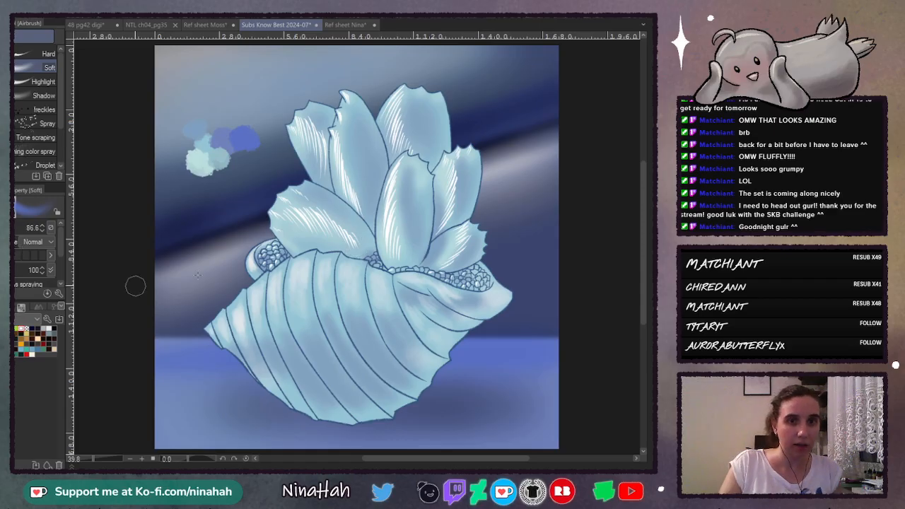
mouse_move(319, 206)
left_mouse_down()
mouse_move(364, 246)
mouse_move(359, 257)
left_mouse_up()
left_click_drag(295, 230, 350, 249)
left_click_drag(295, 227, 339, 241)
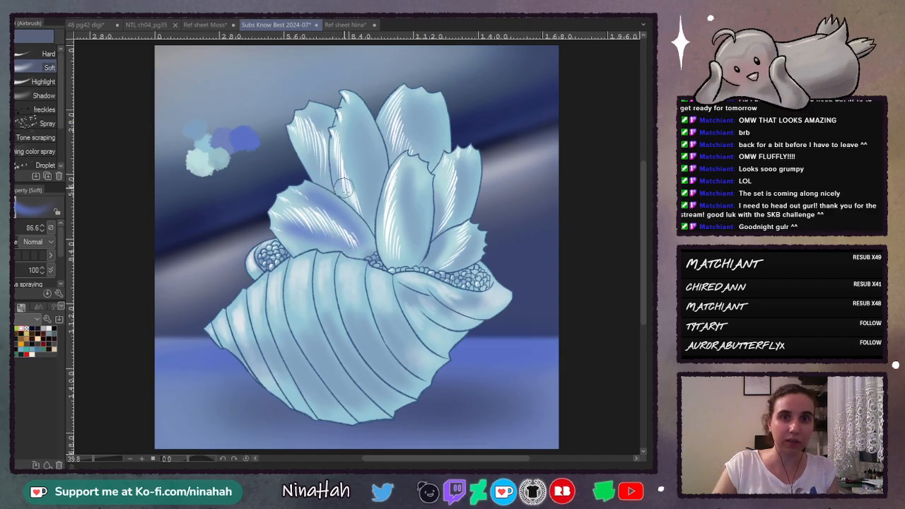
mouse_move(351, 126)
left_mouse_down()
mouse_move(372, 156)
mouse_move(367, 145)
mouse_move(373, 199)
mouse_move(377, 168)
mouse_move(369, 229)
left_mouse_up()
mouse_move(370, 186)
left_mouse_down()
mouse_move(372, 253)
mouse_move(368, 226)
mouse_move(350, 224)
mouse_move(369, 249)
mouse_move(356, 230)
mouse_move(366, 252)
mouse_move(351, 241)
mouse_move(379, 250)
mouse_move(390, 234)
mouse_move(407, 259)
mouse_move(403, 170)
mouse_move(400, 228)
mouse_move(427, 232)
left_mouse_up()
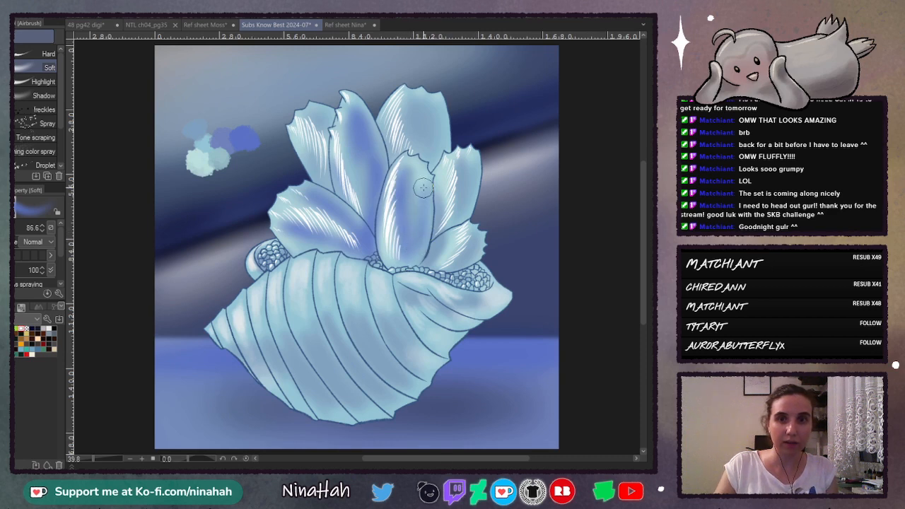
mouse_move(462, 188)
left_mouse_down()
mouse_move(441, 222)
mouse_move(440, 203)
mouse_move(437, 234)
mouse_move(454, 225)
mouse_move(470, 167)
left_mouse_up()
mouse_move(447, 248)
left_mouse_down()
mouse_move(431, 263)
mouse_move(455, 264)
mouse_move(471, 244)
mouse_move(412, 304)
mouse_move(402, 371)
mouse_move(420, 348)
mouse_move(430, 258)
mouse_move(442, 244)
mouse_move(446, 269)
mouse_move(471, 275)
left_mouse_up()
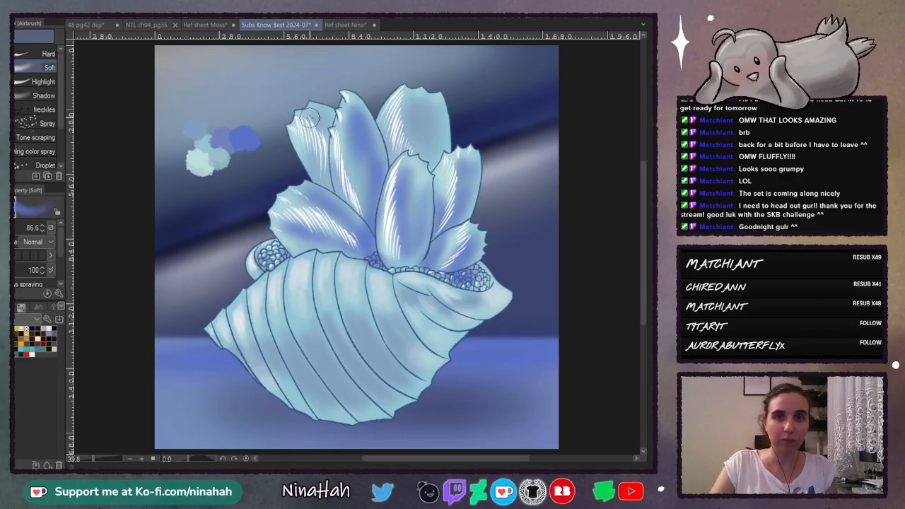
Step: Airbrush vivid blue shading onto the upper-left and rear petals and across the shell's lower ribs and curled lip
mouse_move(311, 116)
left_mouse_down()
mouse_move(331, 124)
mouse_move(332, 159)
mouse_move(302, 140)
mouse_move(325, 183)
left_mouse_up()
left_click_drag(387, 116, 401, 156)
mouse_move(427, 111)
left_mouse_down()
mouse_move(429, 101)
mouse_move(430, 125)
mouse_move(429, 101)
mouse_move(407, 97)
mouse_move(428, 106)
left_mouse_up()
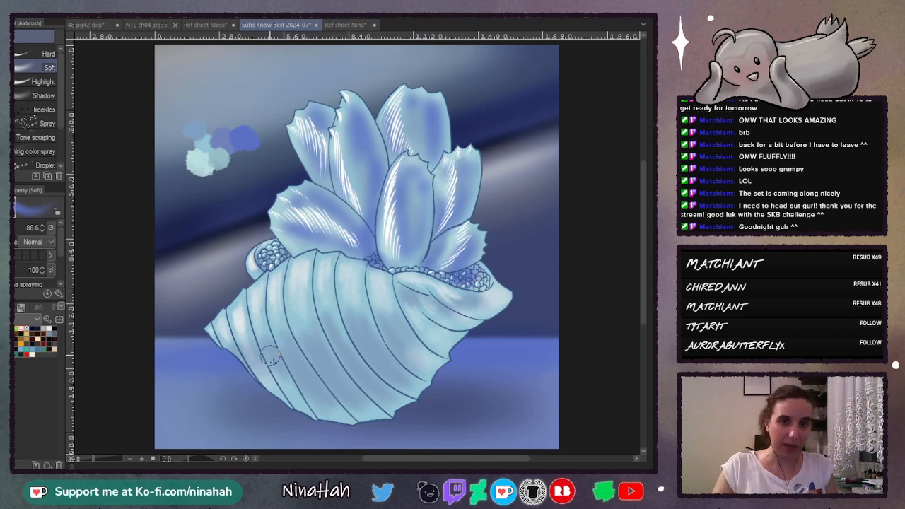
mouse_move(308, 385)
left_mouse_down()
mouse_move(336, 412)
mouse_move(294, 358)
mouse_move(348, 422)
mouse_move(330, 405)
mouse_move(370, 412)
mouse_move(327, 366)
mouse_move(369, 414)
mouse_move(357, 377)
mouse_move(377, 393)
mouse_move(366, 368)
mouse_move(411, 404)
mouse_move(398, 375)
mouse_move(370, 351)
mouse_move(417, 379)
mouse_move(384, 356)
mouse_move(429, 365)
mouse_move(387, 332)
mouse_move(412, 366)
mouse_move(404, 330)
mouse_move(433, 362)
mouse_move(451, 354)
mouse_move(412, 314)
mouse_move(441, 347)
mouse_move(424, 320)
mouse_move(463, 335)
mouse_move(438, 310)
mouse_move(479, 310)
mouse_move(460, 296)
mouse_move(494, 299)
mouse_move(464, 296)
left_mouse_up()
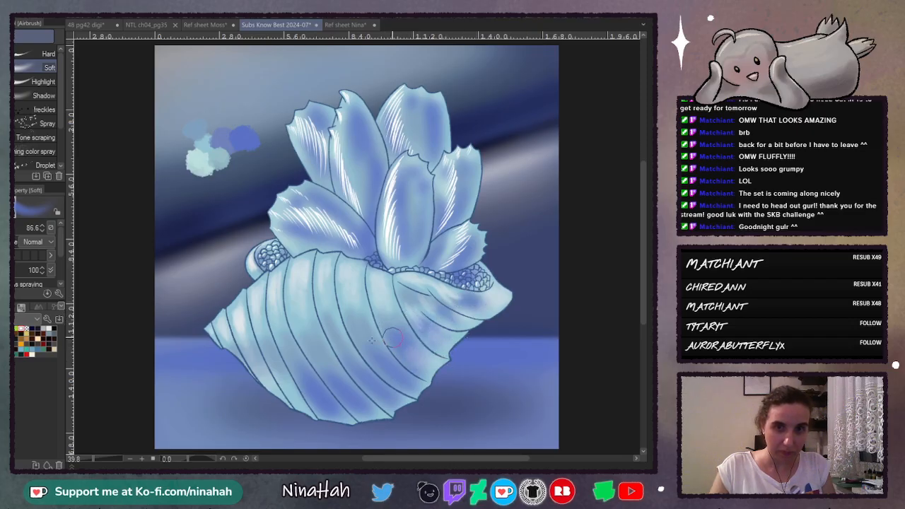
mouse_move(268, 345)
left_mouse_down()
mouse_move(287, 385)
mouse_move(253, 344)
mouse_move(255, 372)
mouse_move(242, 353)
left_mouse_up()
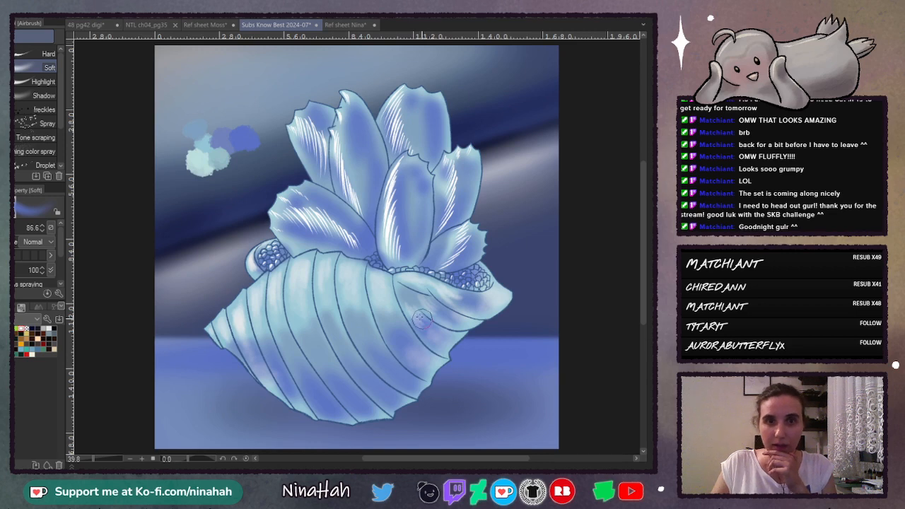
key("ctrl+z")
key("ctrl+z")
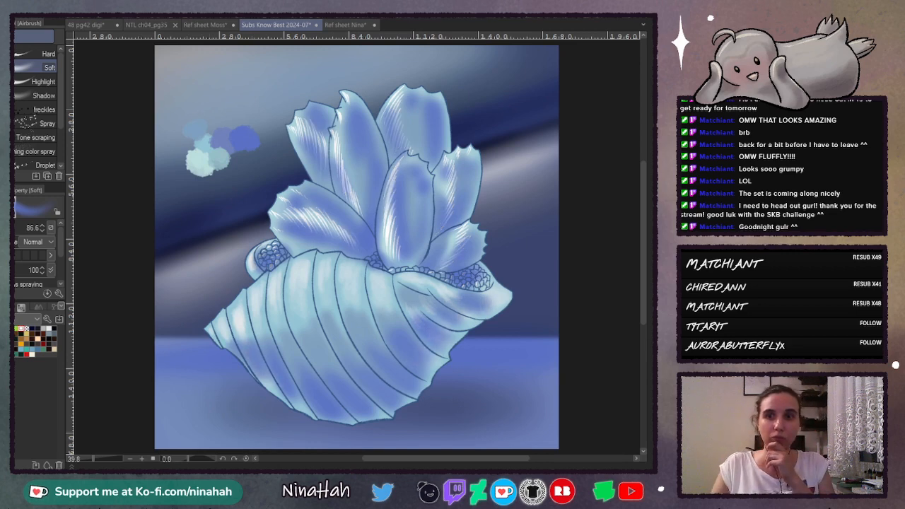
key("ctrl+y")
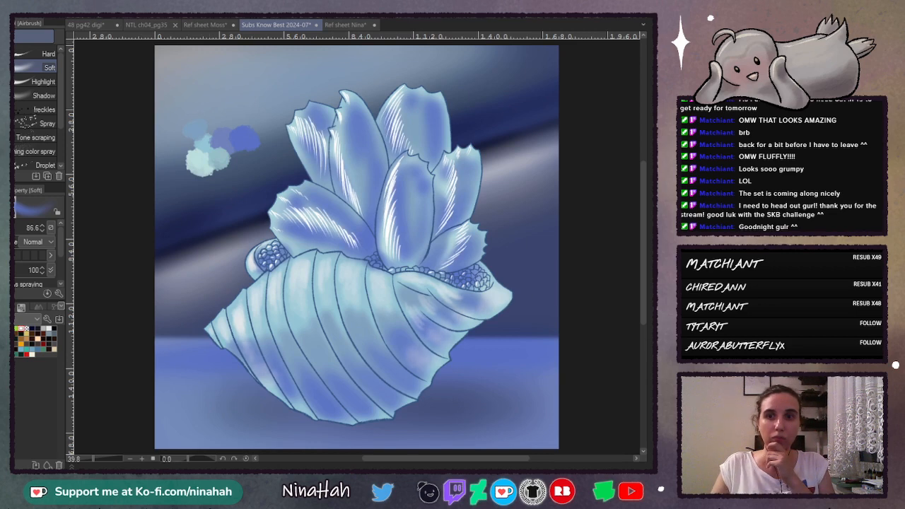
key("ctrl+z")
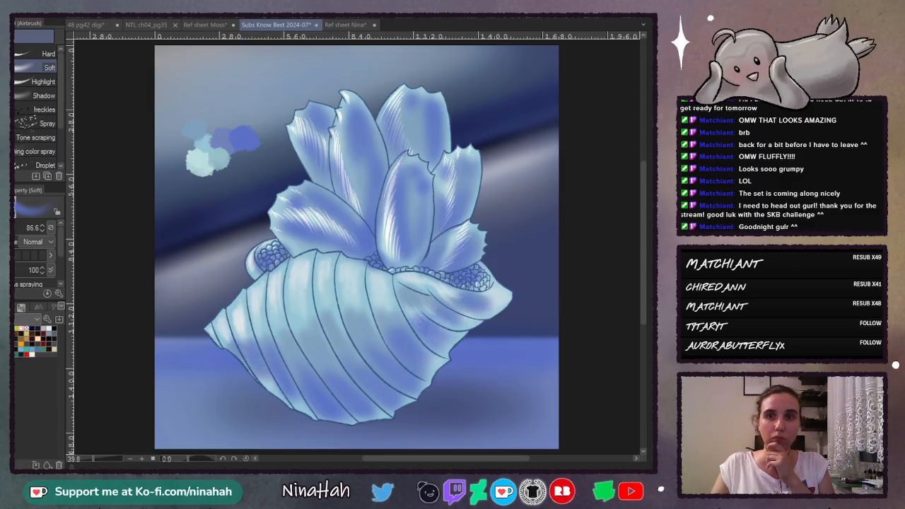
key("ctrl+y")
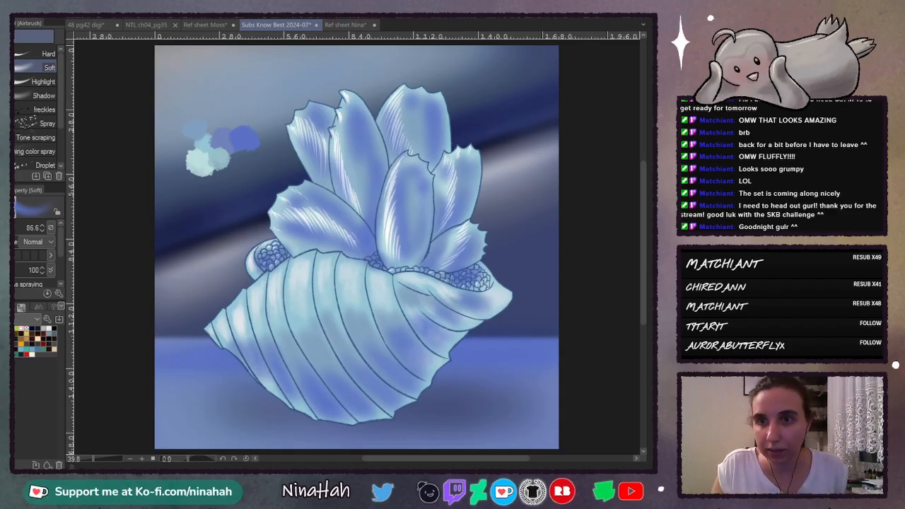
left_click(646, 307)
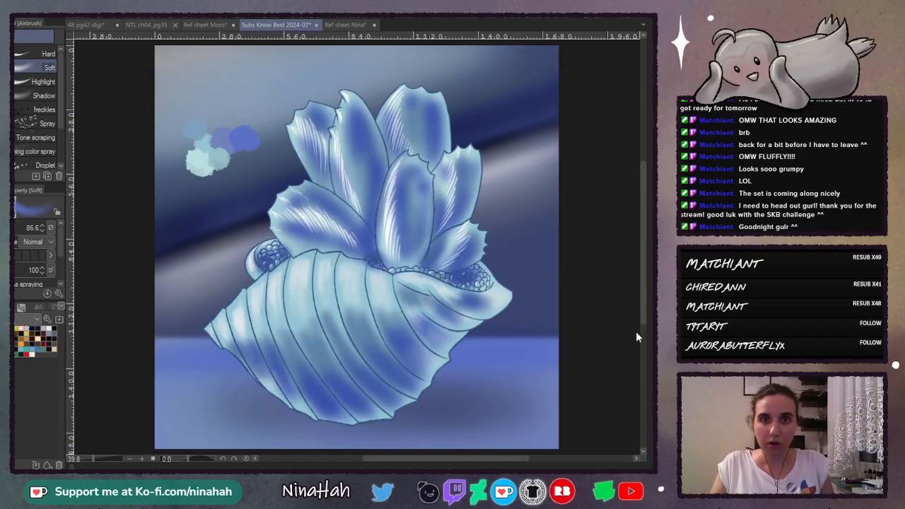
key("ctrl+z")
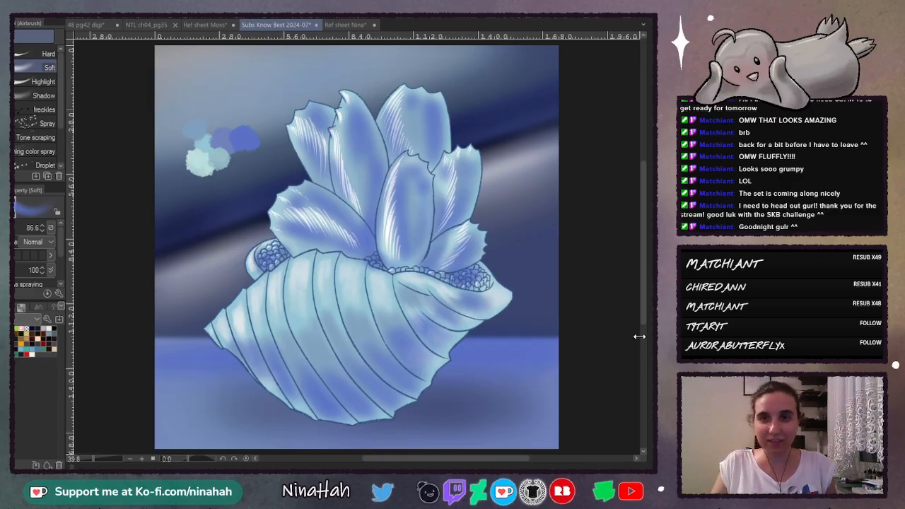
Step: Choose a pale colour from the colour set and airbrush light at size 53.4 onto the upper-left and front central petals
left_click(209, 157, "alt")
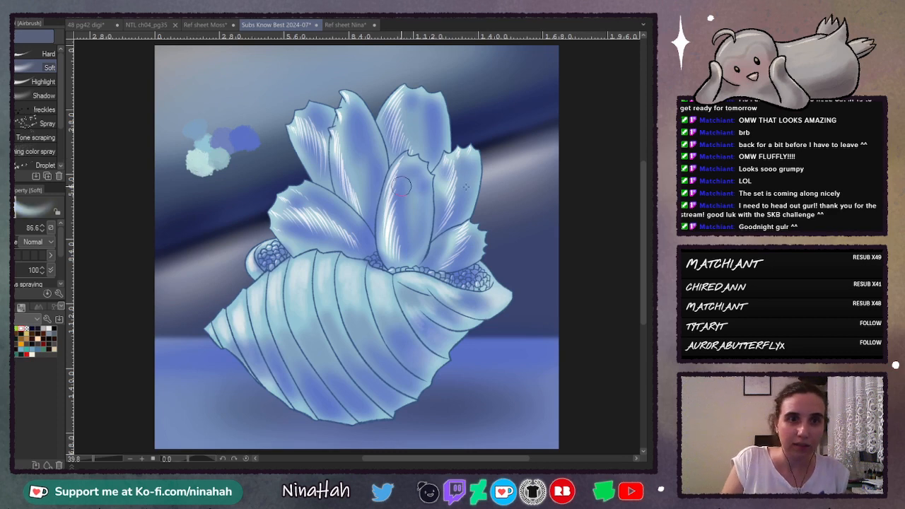
left_click(44, 328)
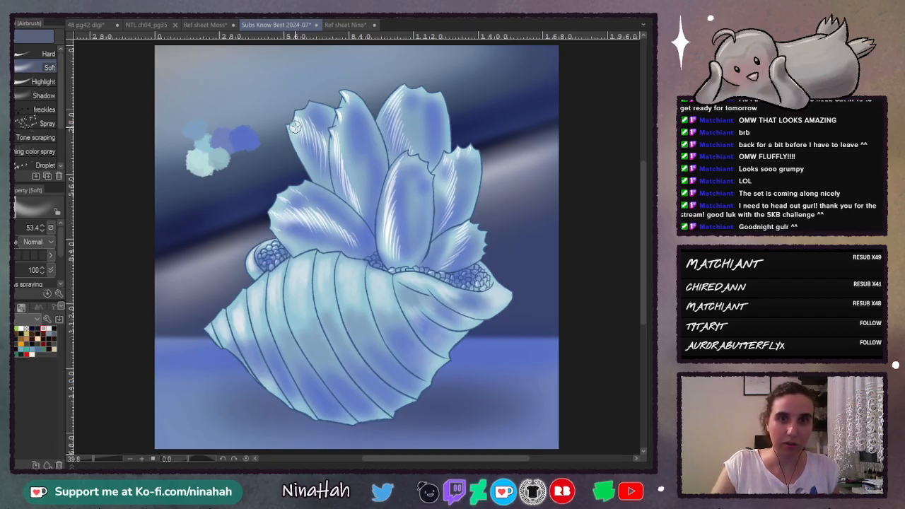
left_click_drag(295, 126, 325, 160)
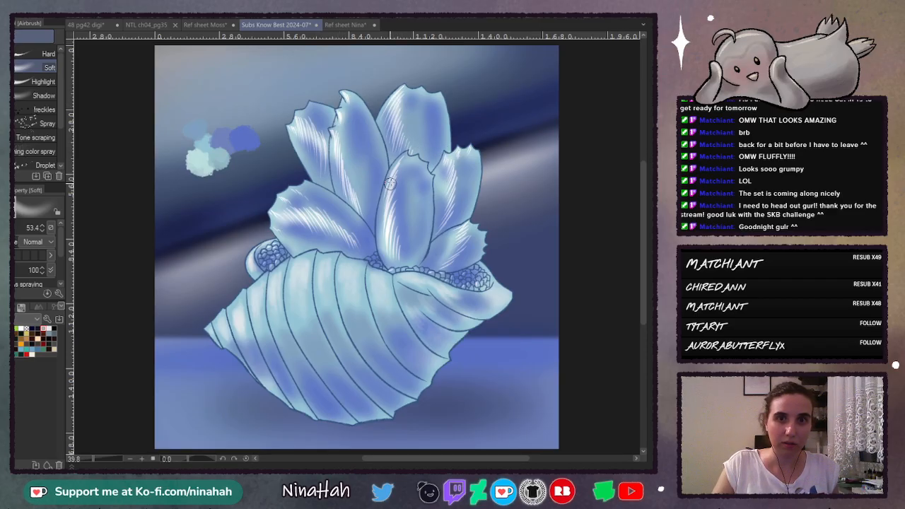
left_click_drag(389, 184, 393, 214)
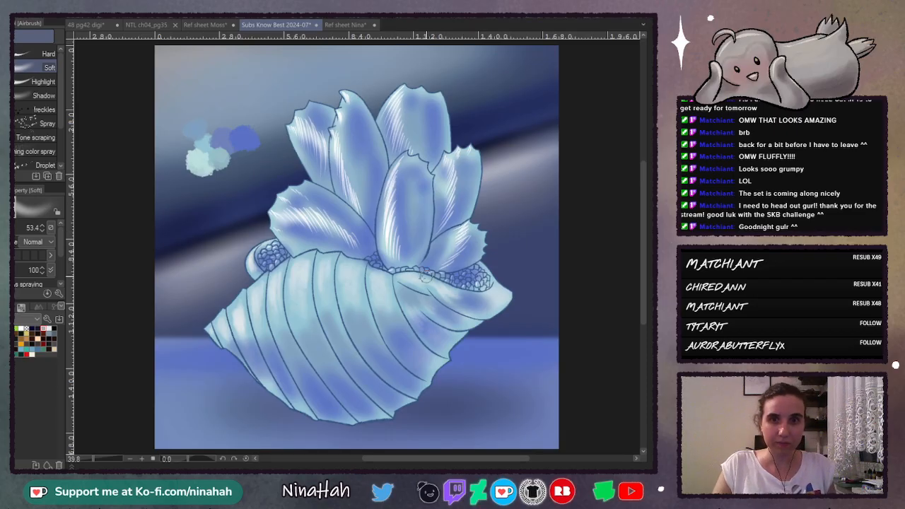
Step: Airbrush pale light down the shell's upper ribs at size 53.4, undoing one stroke on the central ribs
left_click_drag(347, 270, 365, 335)
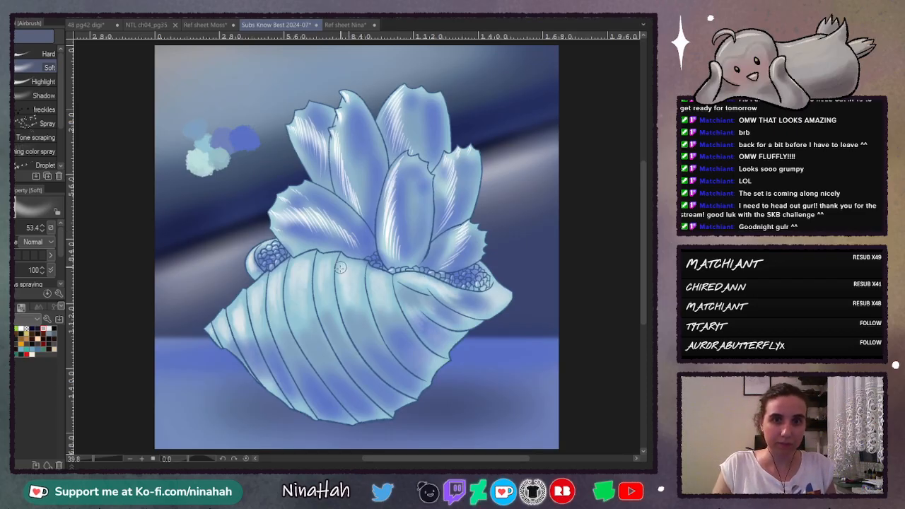
left_click_drag(341, 267, 366, 355)
left_click_drag(343, 292, 370, 361)
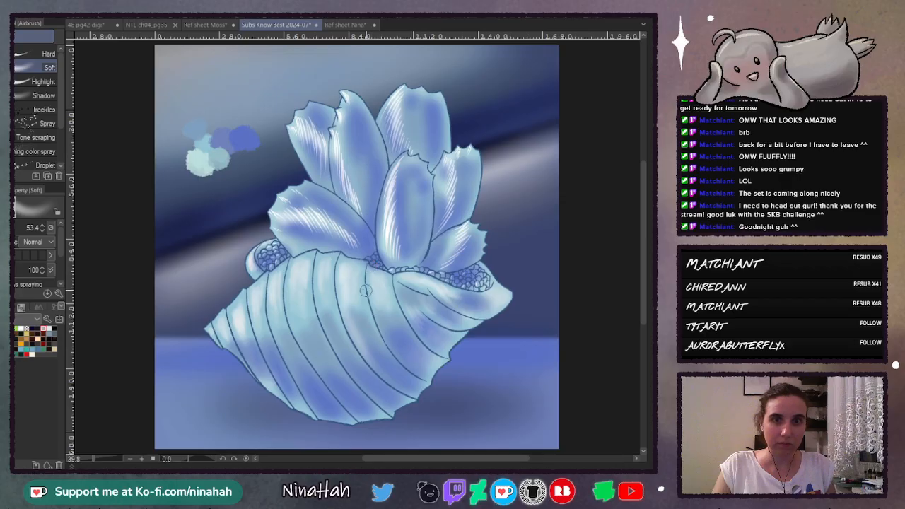
key("ctrl+z")
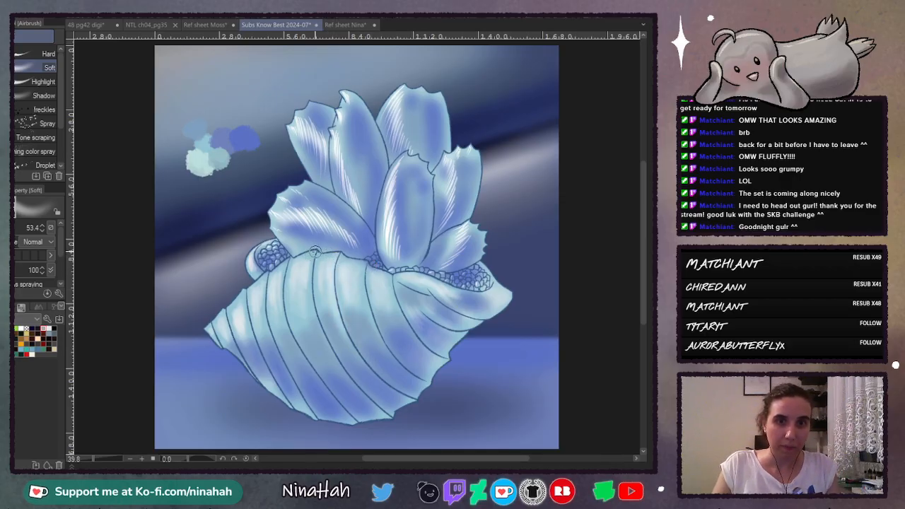
mouse_move(316, 252)
left_mouse_down()
mouse_move(314, 322)
mouse_move(332, 339)
left_mouse_up()
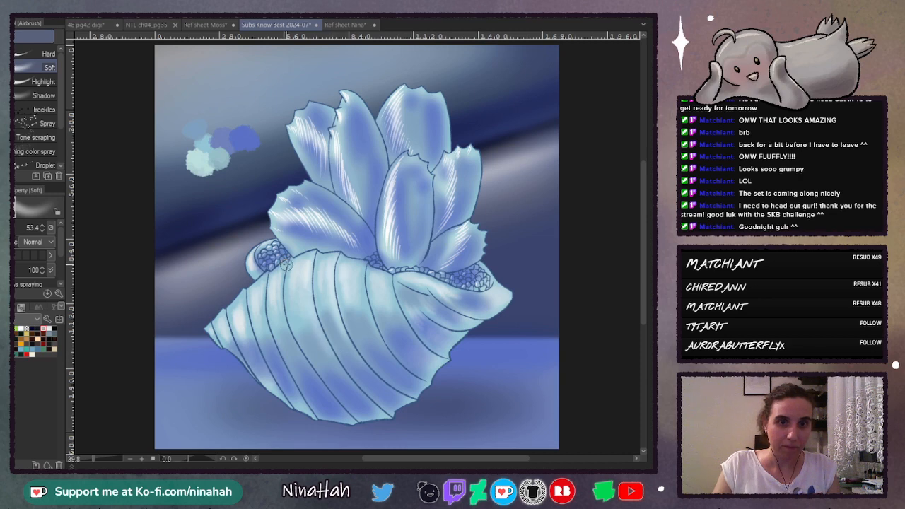
left_click_drag(286, 265, 284, 324)
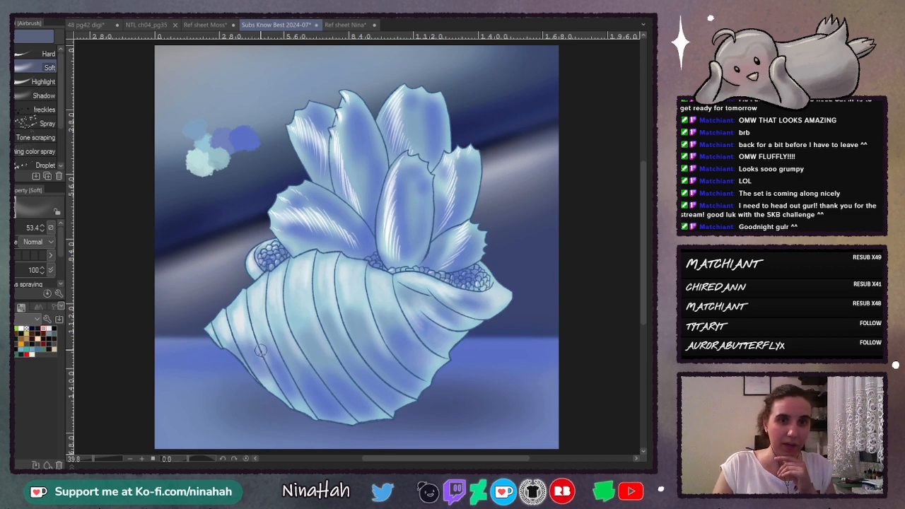
Step: Airbrush dark brownish shading along the shell's lower edge, enlarging the Soft airbrush to size 178.6
mouse_move(275, 390)
left_mouse_down()
mouse_move(257, 366)
mouse_move(295, 401)
mouse_move(283, 379)
mouse_move(304, 408)
mouse_move(285, 384)
mouse_move(332, 417)
left_mouse_up()
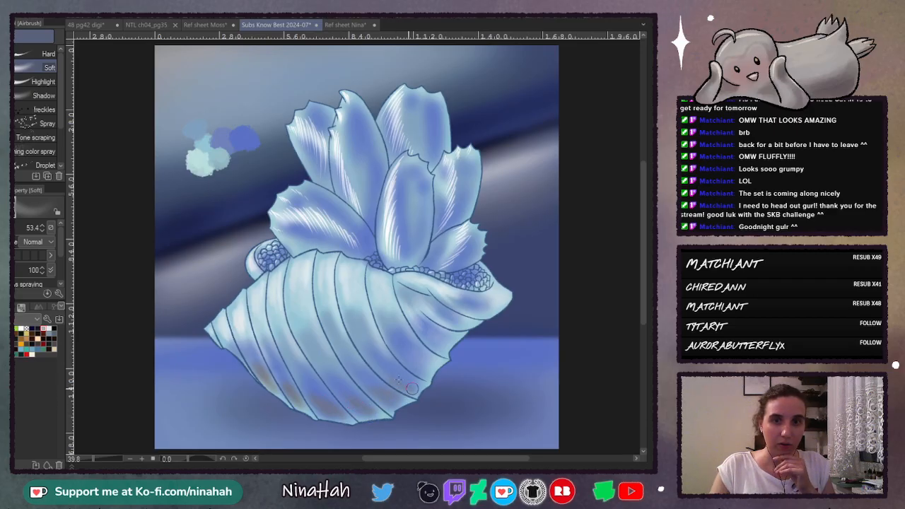
left_click(30, 228)
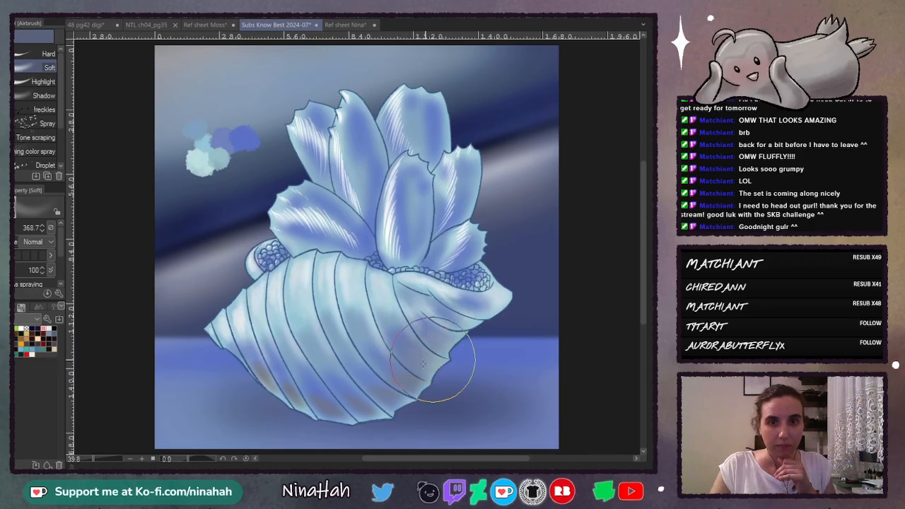
left_click(27, 228)
mouse_move(394, 396)
left_mouse_down()
mouse_move(359, 408)
mouse_move(329, 408)
mouse_move(274, 386)
mouse_move(223, 347)
mouse_move(249, 364)
mouse_move(249, 393)
mouse_move(303, 410)
mouse_move(285, 400)
mouse_move(339, 412)
mouse_move(407, 392)
left_mouse_up()
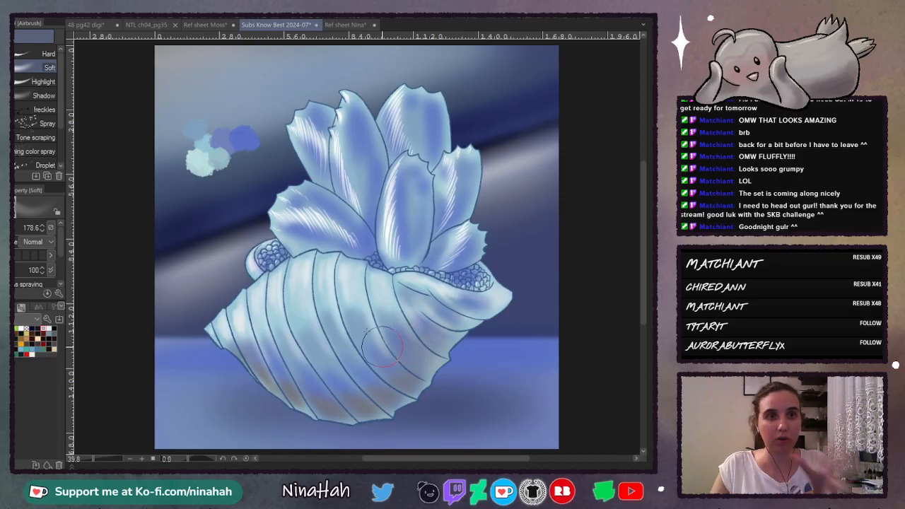
Step: Reduce the Soft airbrush to size 86.6 and add dark shading to the front-left, tall, upper-left and rear petals
left_click(42, 228)
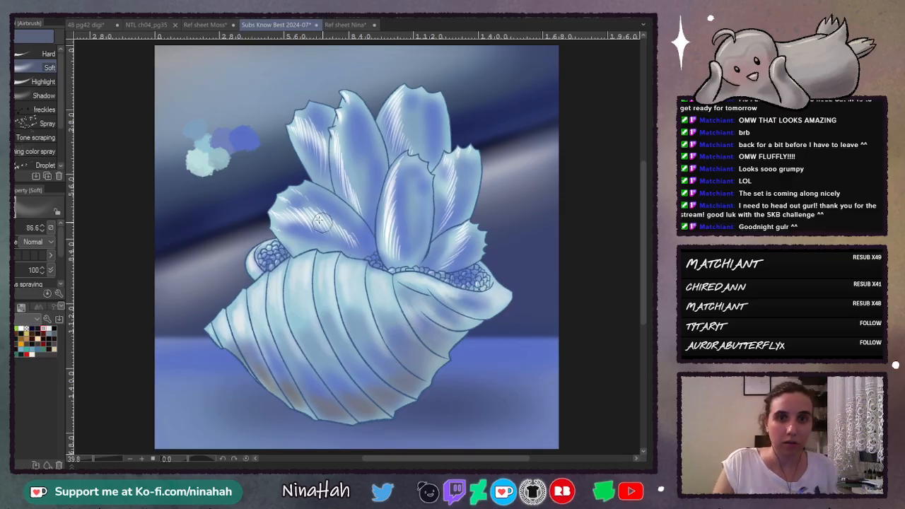
mouse_move(320, 228)
left_mouse_down()
mouse_move(345, 241)
mouse_move(296, 226)
mouse_move(353, 244)
left_mouse_up()
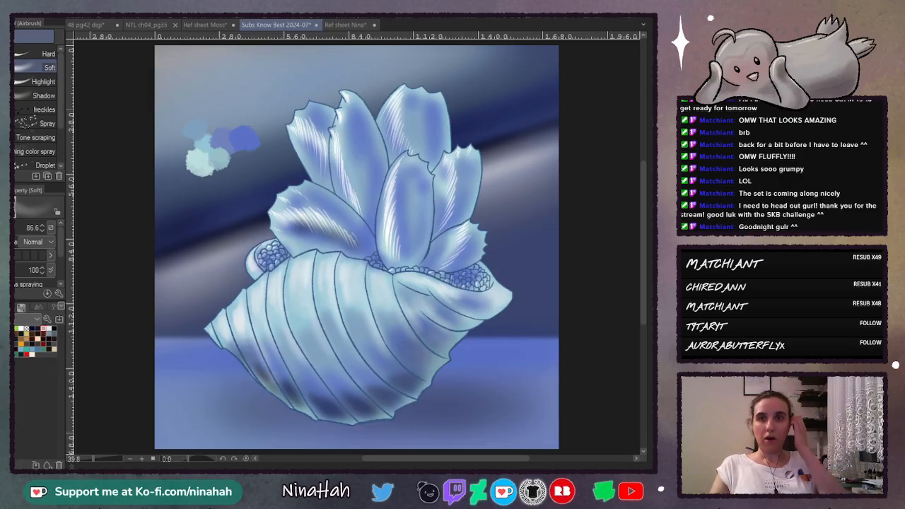
left_click_drag(287, 226, 345, 234)
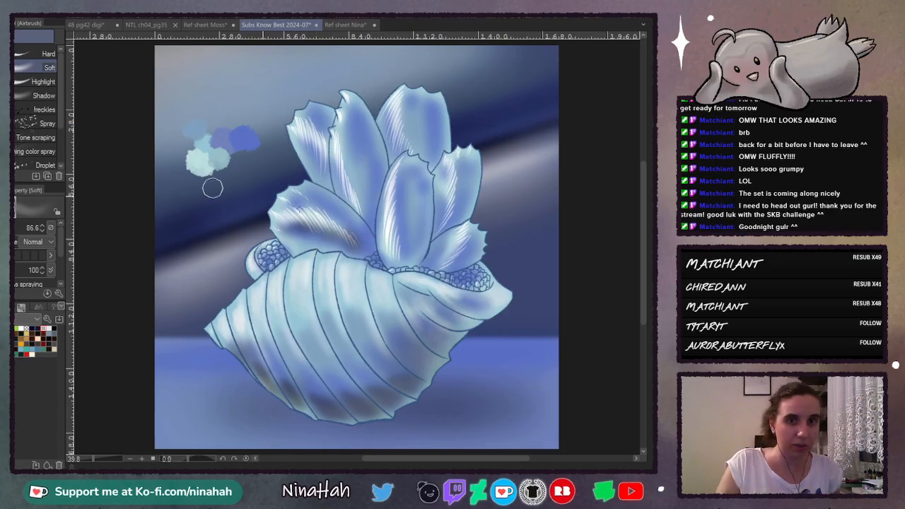
mouse_move(338, 160)
left_mouse_down()
mouse_move(373, 223)
mouse_move(353, 181)
mouse_move(371, 223)
mouse_move(356, 112)
mouse_move(374, 212)
left_mouse_up()
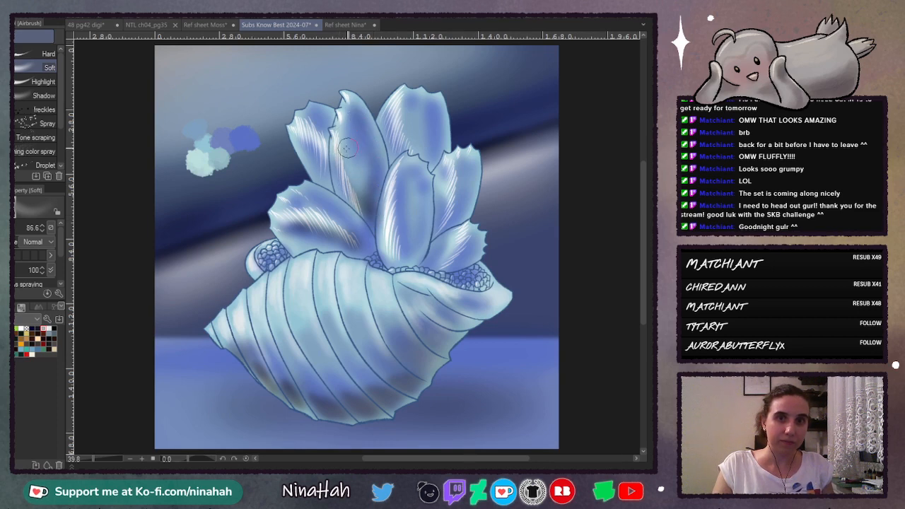
mouse_move(294, 144)
left_mouse_down()
mouse_move(317, 156)
mouse_move(328, 178)
left_mouse_up()
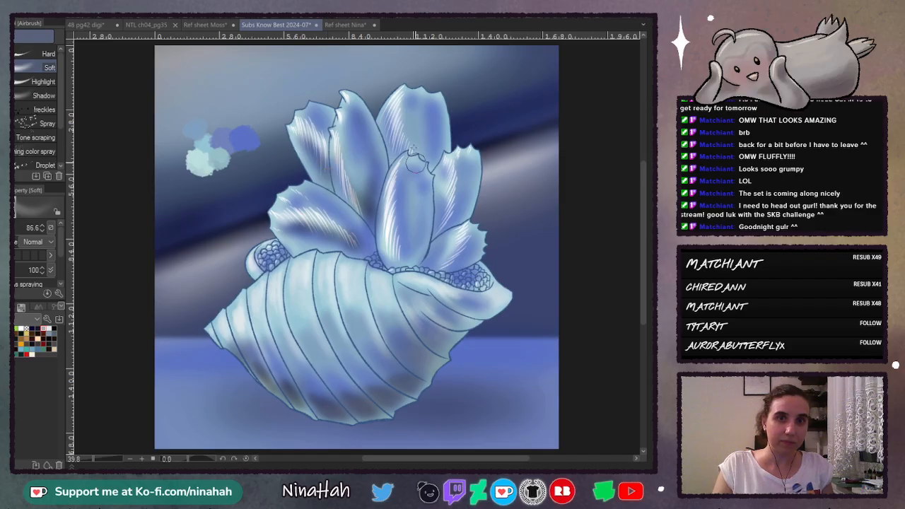
left_click_drag(390, 112, 402, 146)
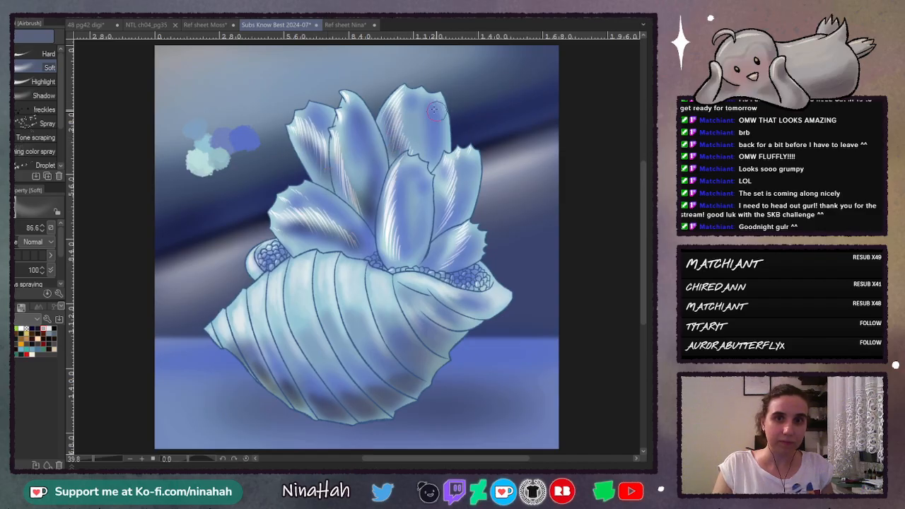
Step: Airbrush dark shading onto the lower front central petal and the right petal at size 86.6
left_click_drag(392, 194, 416, 269)
mouse_move(463, 180)
left_mouse_down()
mouse_move(435, 232)
mouse_move(448, 194)
left_mouse_up()
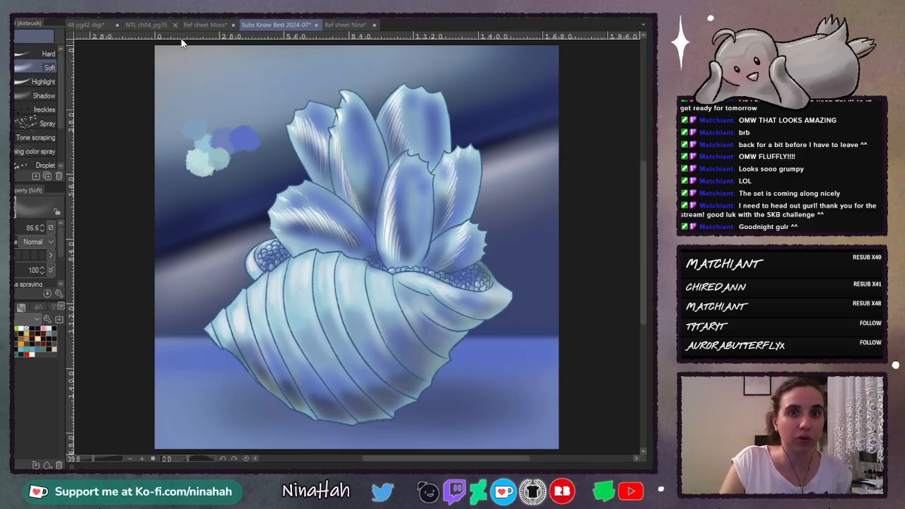
Step: Partly desaturate the banded blue background to a muted grey-blue, leaving the shell and petals in full colour
left_click(329, 94)
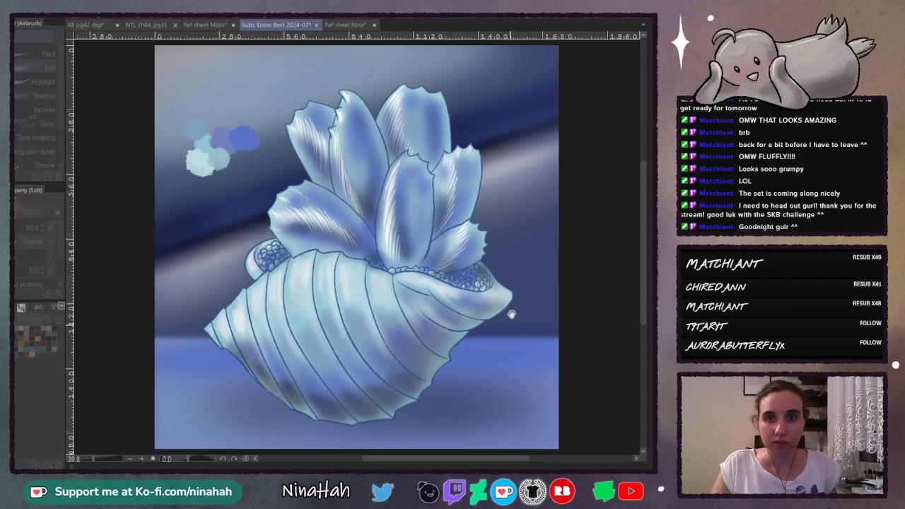
left_click(565, 290)
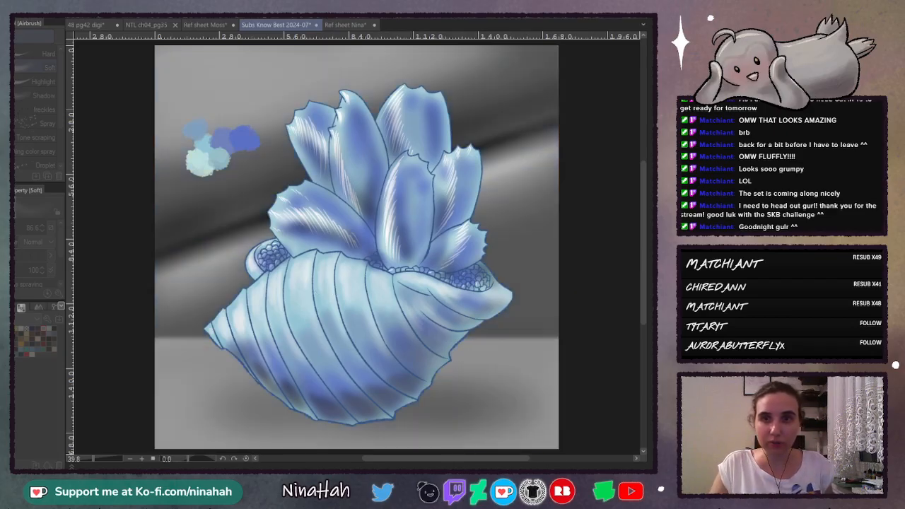
left_click(542, 392)
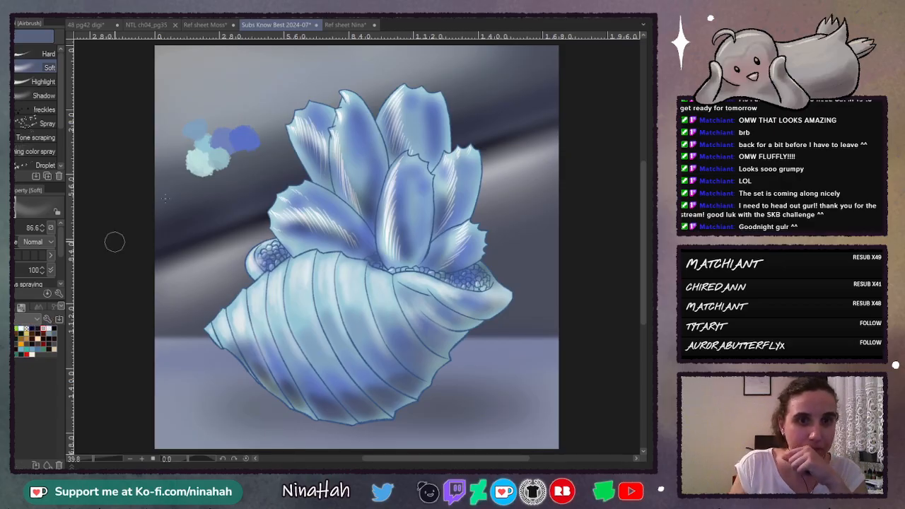
Step: Sample the pale aqua from the painted swatches and airbrush soft light over the beads in the shell's opening
left_click(188, 160)
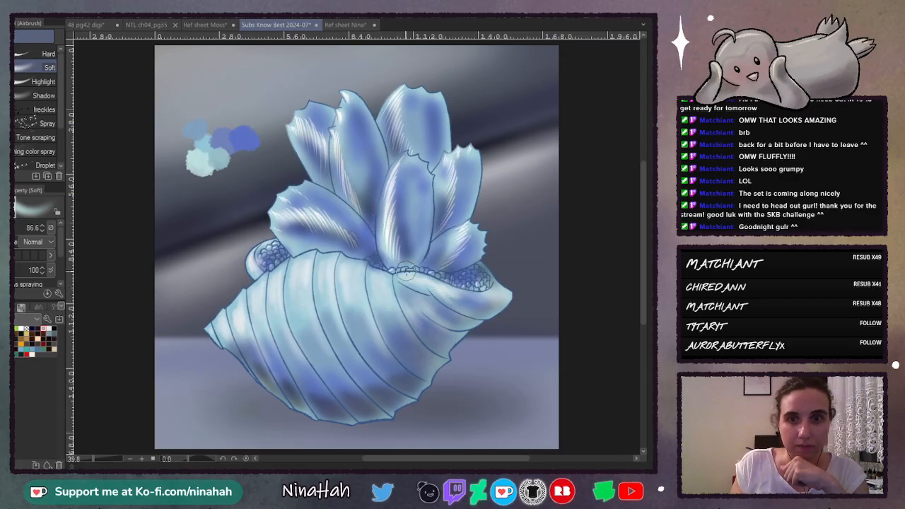
left_click_drag(406, 272, 420, 274)
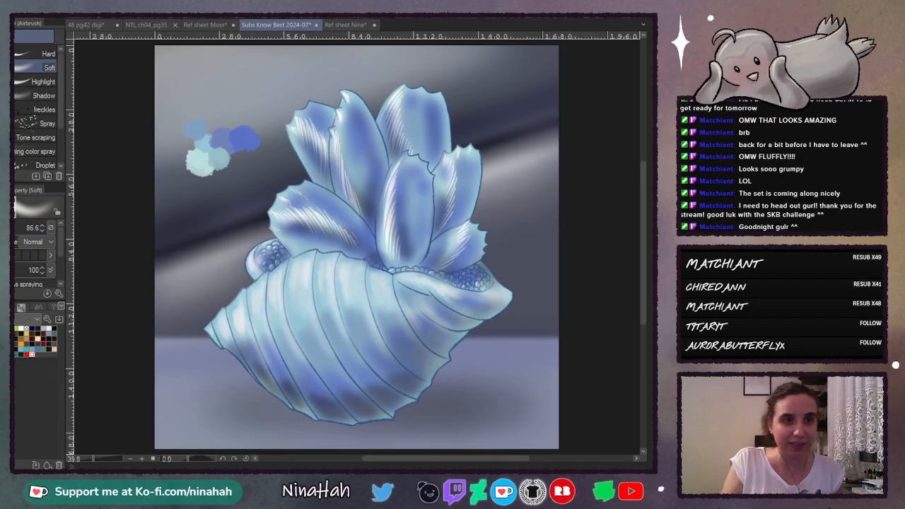
Step: Enlarge the Soft airbrush to size 178.6 and spread pale whitish light over the shell's lip and ribs
left_click(13, 231)
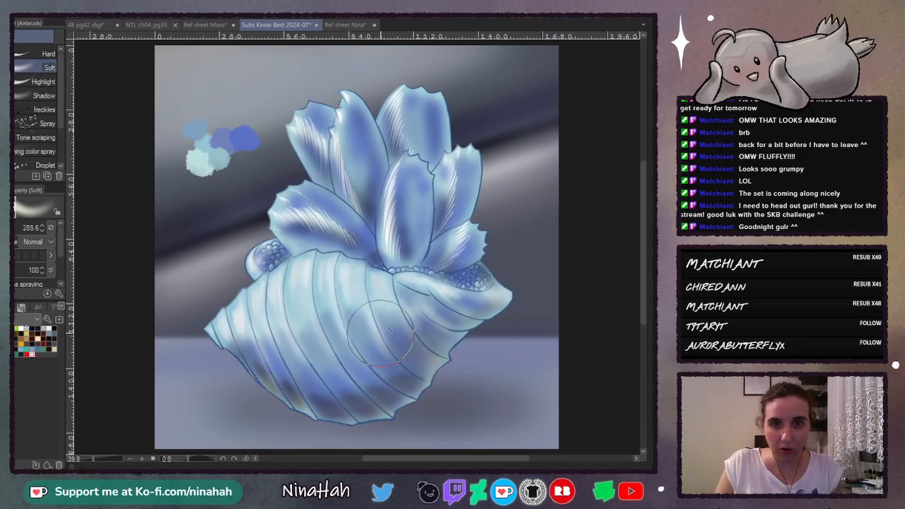
left_click(14, 229)
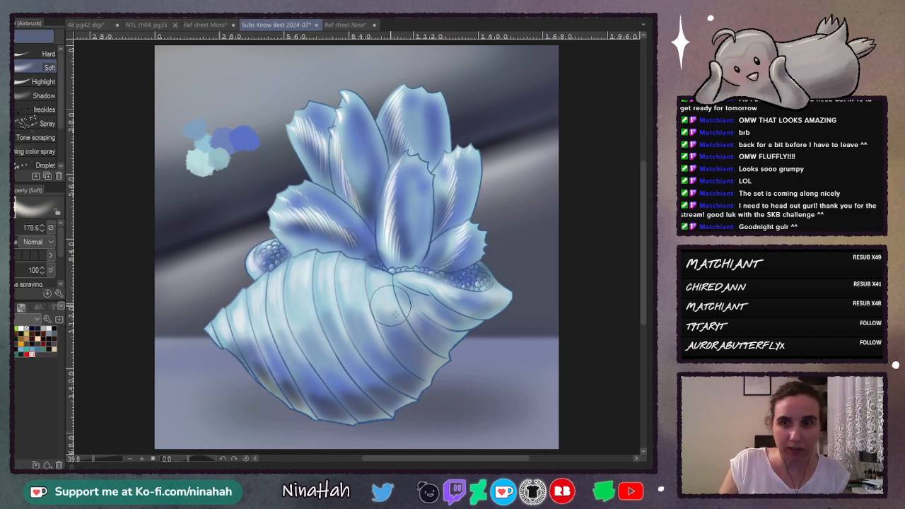
mouse_move(433, 301)
left_mouse_down()
mouse_move(472, 312)
mouse_move(502, 299)
mouse_move(499, 276)
left_mouse_up()
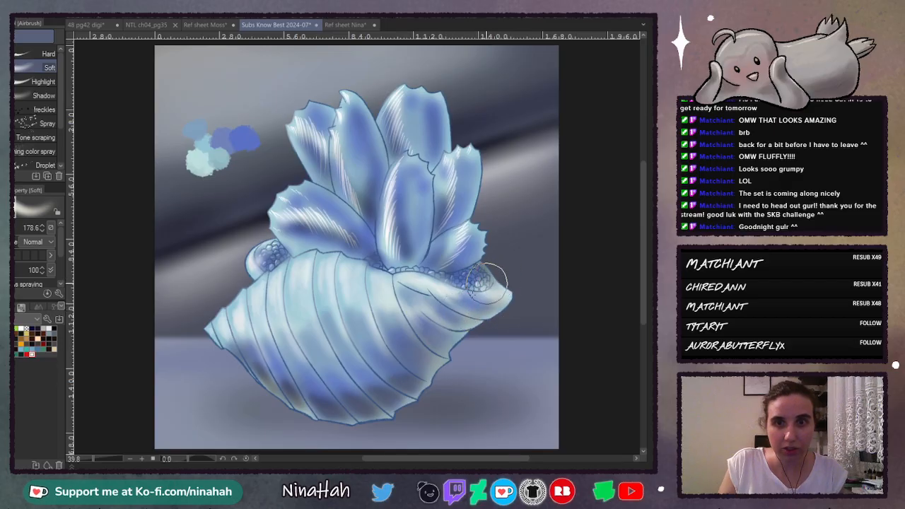
mouse_move(328, 272)
left_mouse_down()
mouse_move(253, 264)
mouse_move(259, 285)
mouse_move(289, 296)
mouse_move(210, 322)
mouse_move(239, 335)
mouse_move(256, 313)
mouse_move(286, 337)
mouse_move(318, 317)
mouse_move(434, 323)
left_mouse_up()
mouse_move(339, 307)
left_mouse_down()
mouse_move(333, 285)
mouse_move(305, 282)
left_mouse_up()
mouse_move(225, 331)
left_mouse_down()
mouse_move(254, 366)
mouse_move(337, 407)
mouse_move(304, 328)
mouse_move(370, 417)
mouse_move(342, 322)
mouse_move(410, 387)
mouse_move(401, 324)
mouse_move(463, 334)
left_mouse_up()
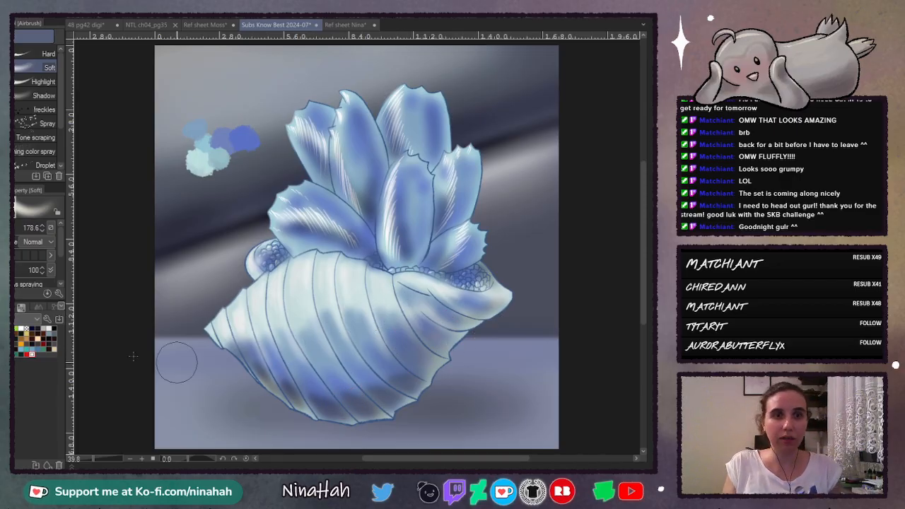
Step: Choose bright green from the colour set and airbrush green tints over the petals at size 178.6
left_click(17, 328)
mouse_move(323, 139)
left_mouse_down()
mouse_move(343, 118)
mouse_move(353, 190)
mouse_move(351, 106)
mouse_move(349, 175)
mouse_move(358, 118)
mouse_move(374, 207)
mouse_move(364, 140)
mouse_move(357, 179)
left_mouse_up()
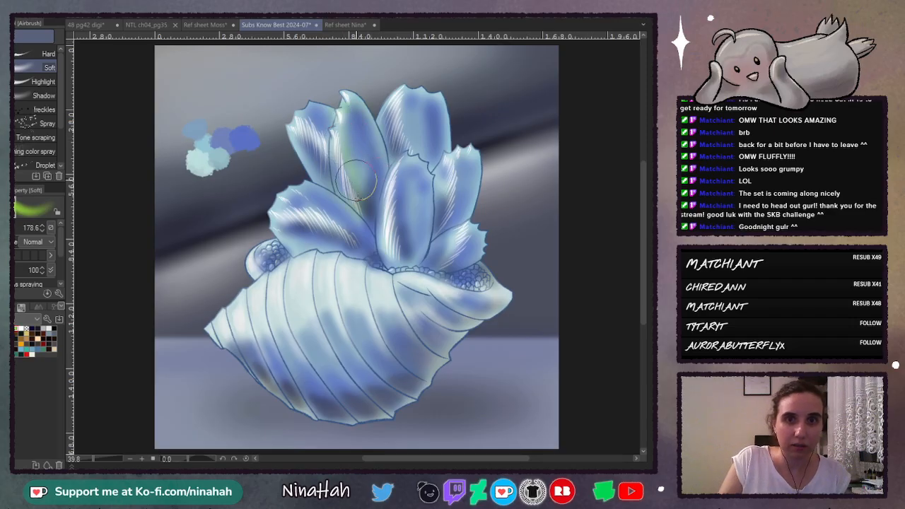
left_click_drag(308, 125, 329, 111)
mouse_move(292, 211)
left_mouse_down()
mouse_move(366, 232)
mouse_move(392, 211)
mouse_move(408, 241)
mouse_move(402, 164)
mouse_move(426, 241)
mouse_move(463, 246)
mouse_move(415, 149)
mouse_move(394, 164)
mouse_move(371, 130)
mouse_move(423, 142)
mouse_move(398, 142)
left_mouse_up()
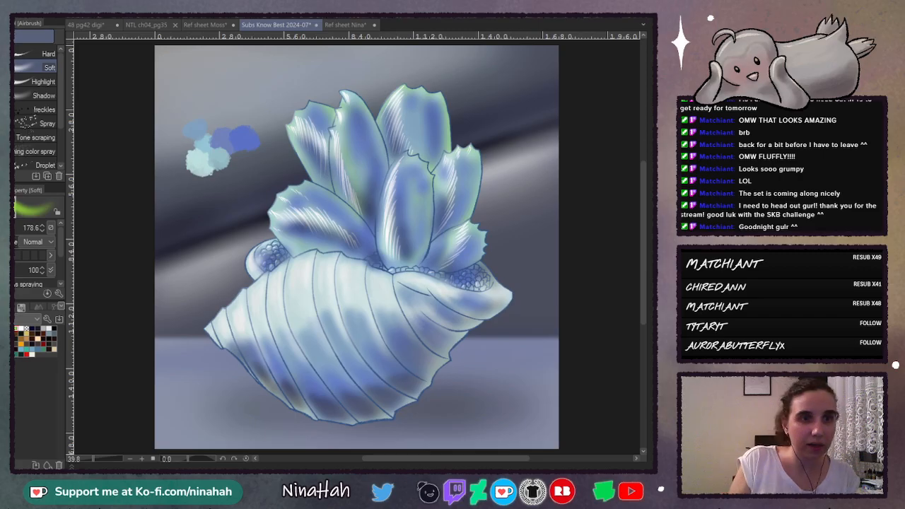
Step: Airbrush soft green across the background bands at size 289.6, undoing the first stroke and an accidental change to the outlines
left_click(17, 228)
left_click_drag(282, 134, 163, 200)
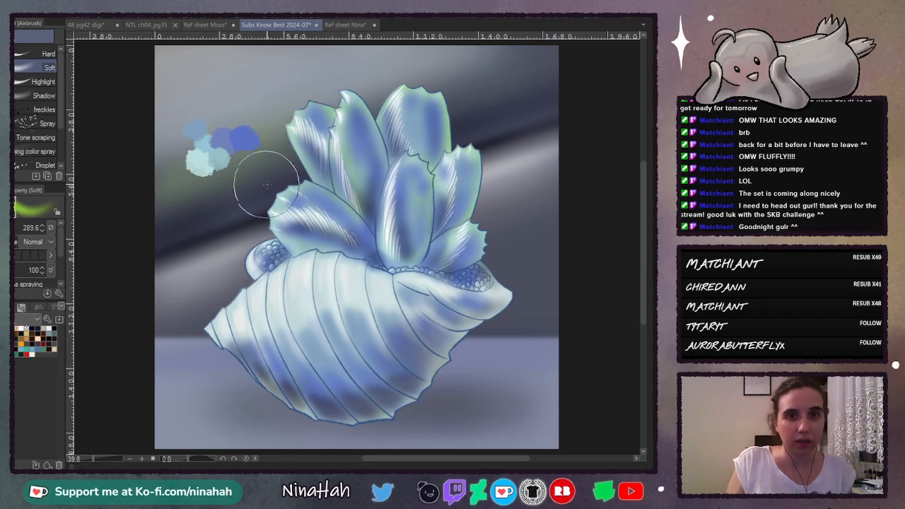
key("ctrl+z")
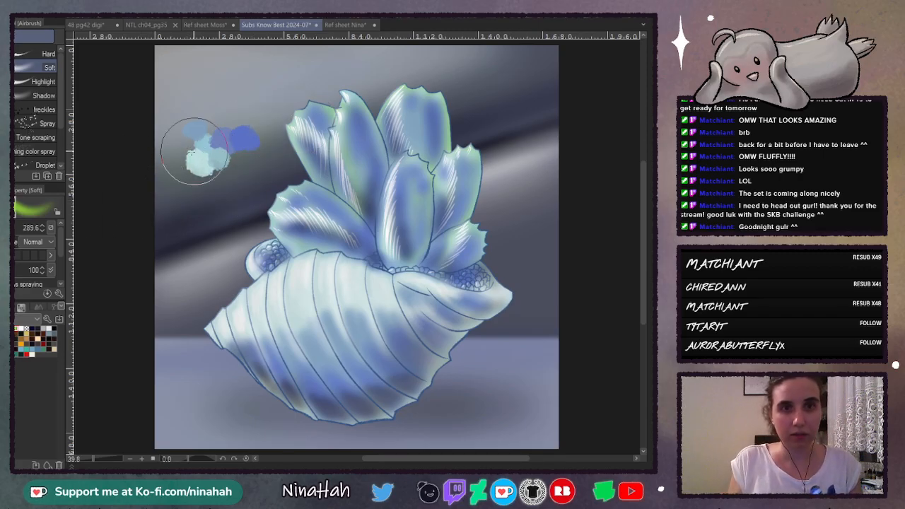
mouse_move(137, 169)
left_mouse_down()
mouse_move(363, 96)
mouse_move(241, 137)
mouse_move(378, 93)
mouse_move(346, 112)
mouse_move(539, 56)
mouse_move(416, 104)
mouse_move(582, 55)
left_mouse_up()
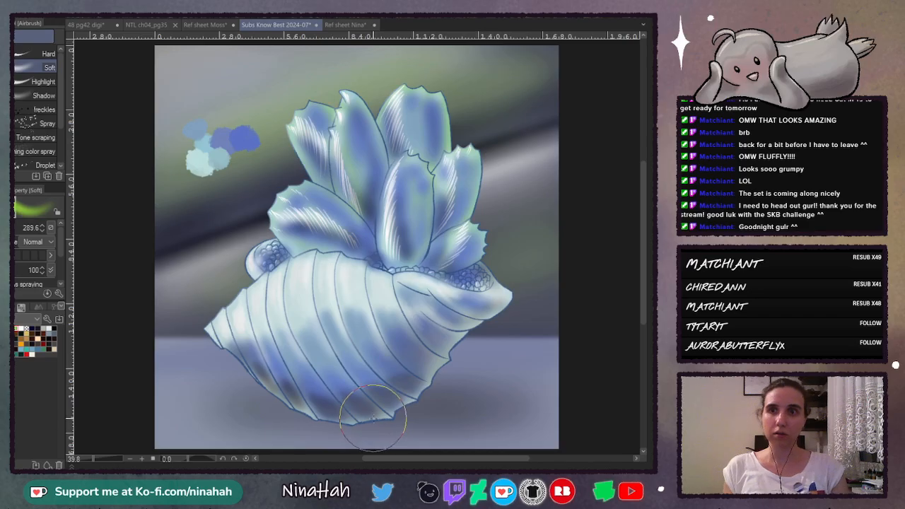
key("Delete")
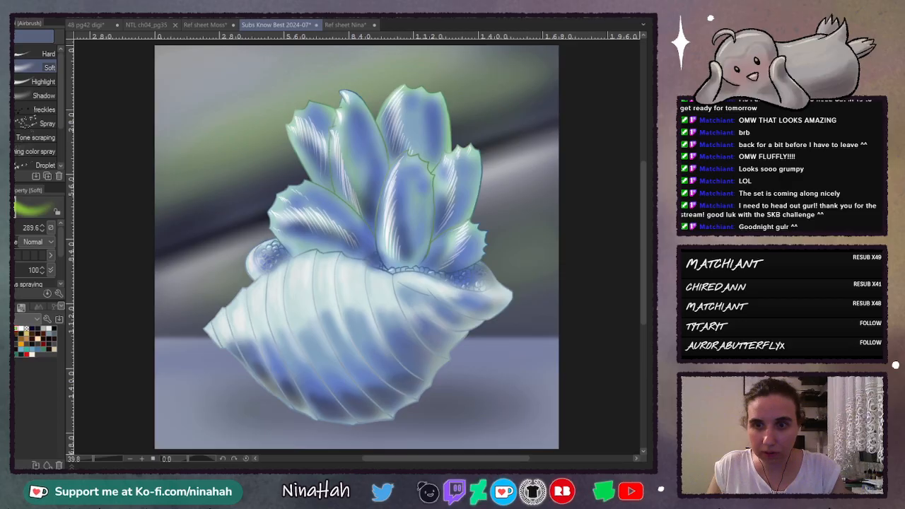
key("ctrl+z")
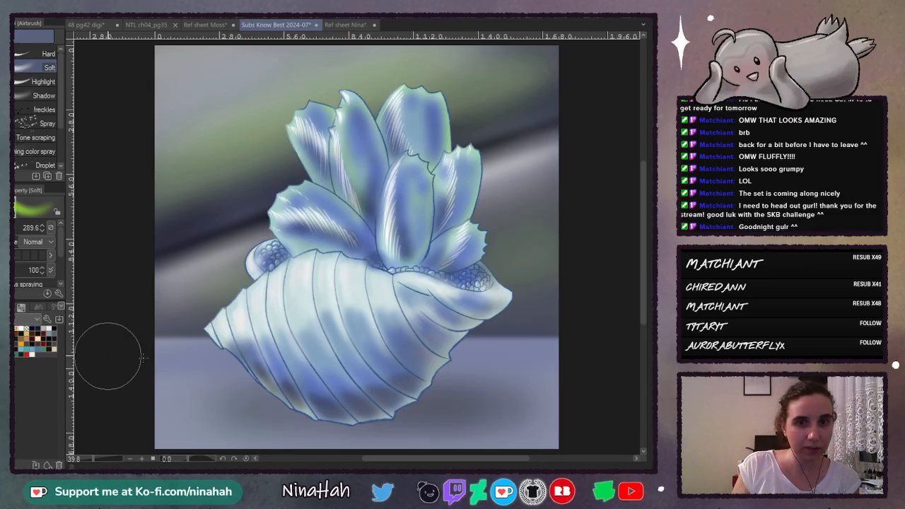
Step: Sample dark blue from between the petals and airbrush a soft cast shadow beneath the shell at size 227.5
left_click(365, 191, "alt")
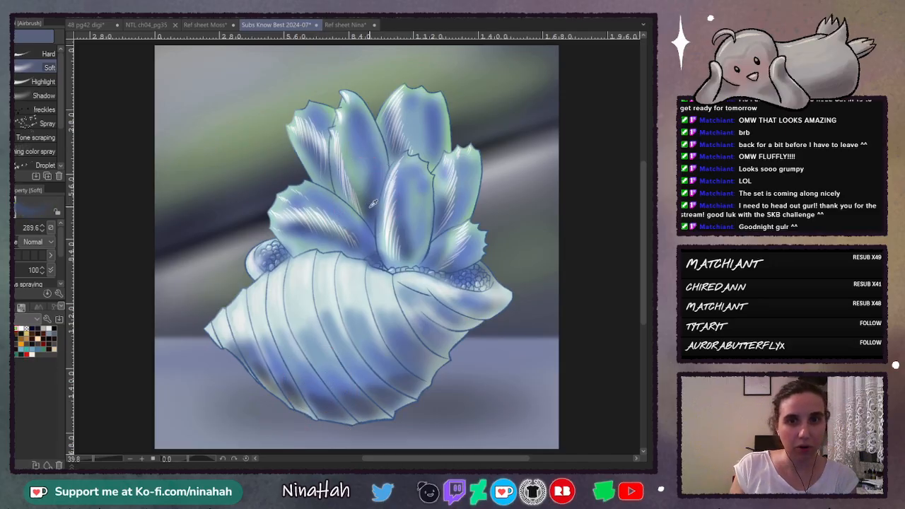
key("[")
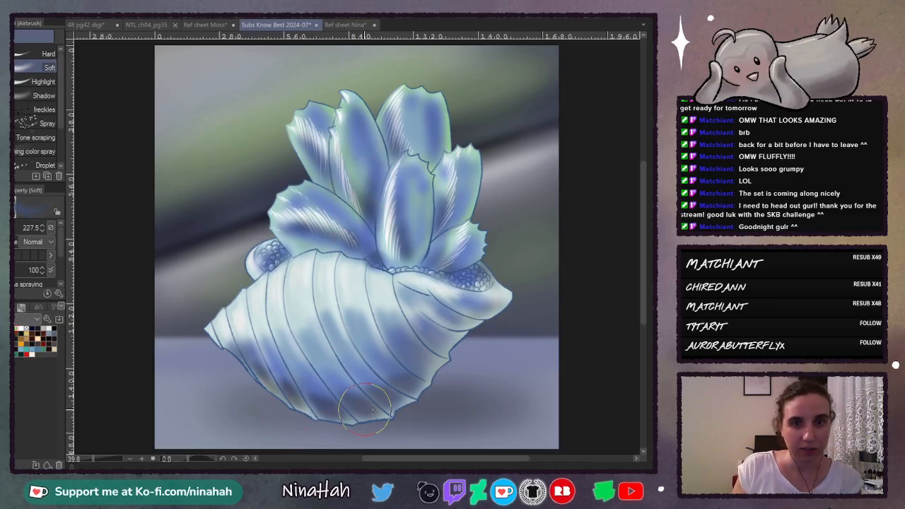
mouse_move(358, 418)
left_mouse_down()
mouse_move(462, 408)
mouse_move(335, 412)
mouse_move(482, 407)
mouse_move(255, 404)
mouse_move(312, 409)
mouse_move(253, 414)
left_mouse_up()
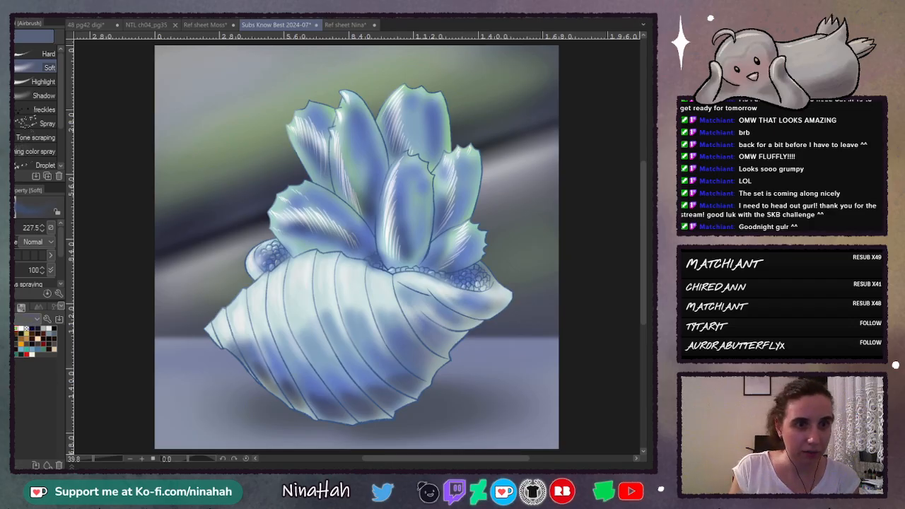
Step: Deepen the cast shadow under the shell with dark colours from the colour set, using the Soft airbrush at size 178.6
left_click(49, 333)
mouse_move(353, 425)
left_mouse_down()
mouse_move(367, 406)
mouse_move(399, 414)
mouse_move(379, 398)
mouse_move(341, 419)
mouse_move(306, 398)
mouse_move(320, 422)
mouse_move(312, 398)
left_mouse_up()
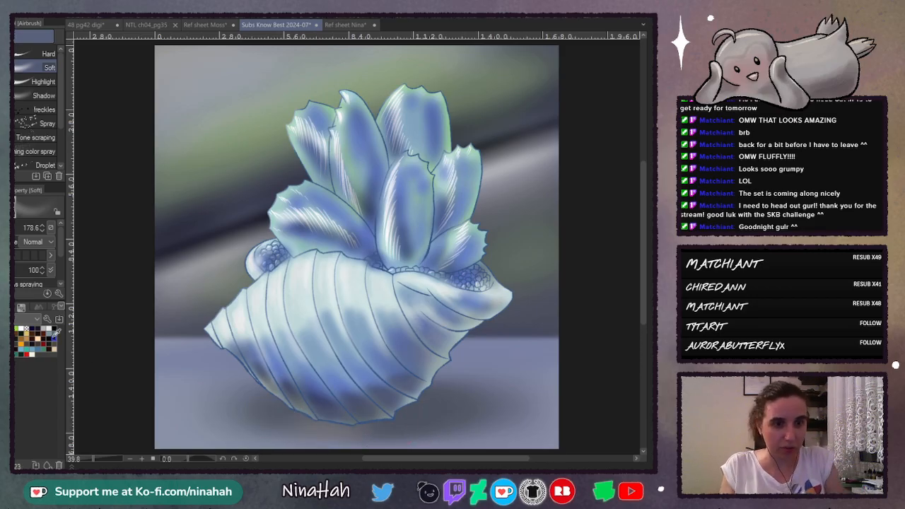
left_click(20, 325)
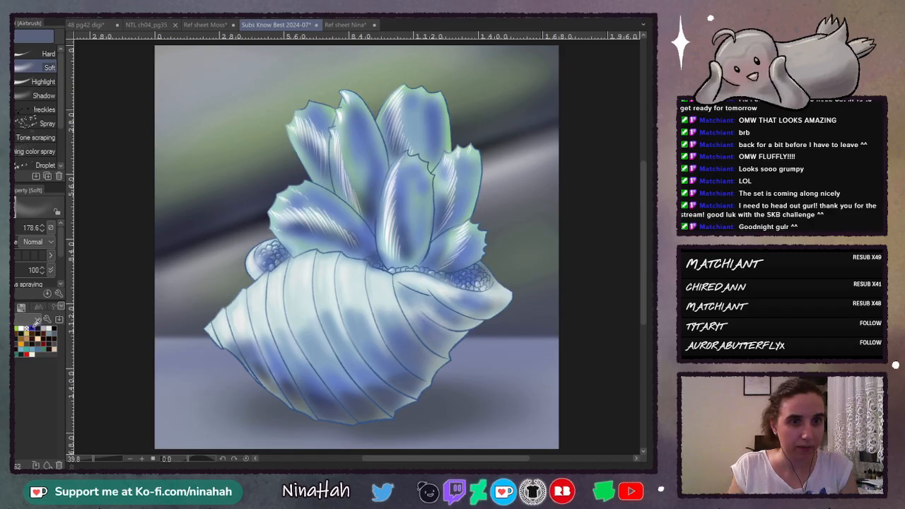
mouse_move(259, 421)
left_mouse_down()
mouse_move(389, 410)
mouse_move(283, 424)
mouse_move(325, 400)
mouse_move(330, 424)
mouse_move(297, 420)
mouse_move(410, 417)
mouse_move(320, 422)
mouse_move(392, 414)
mouse_move(430, 397)
left_mouse_up()
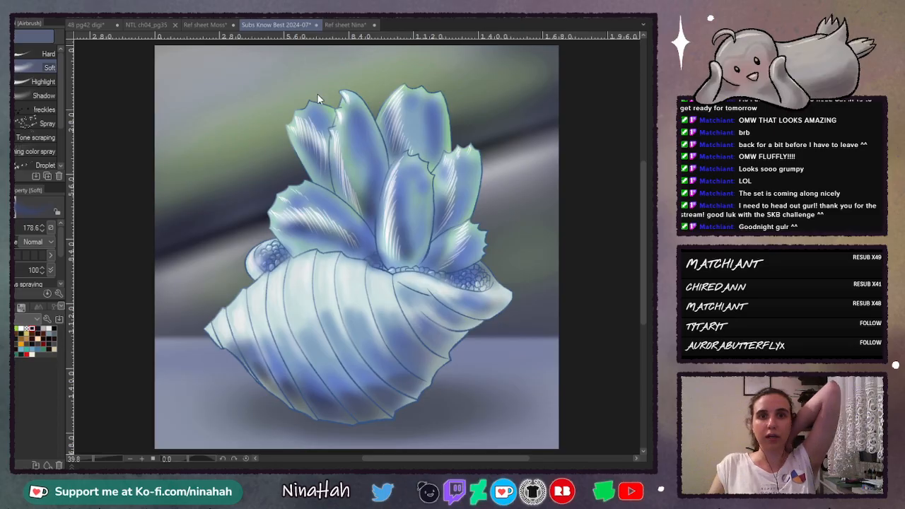
Step: Adjust the colour balance of the whole picture, trying greenish and violet shifts and applying a cool blue-violet tint
left_click(472, 333)
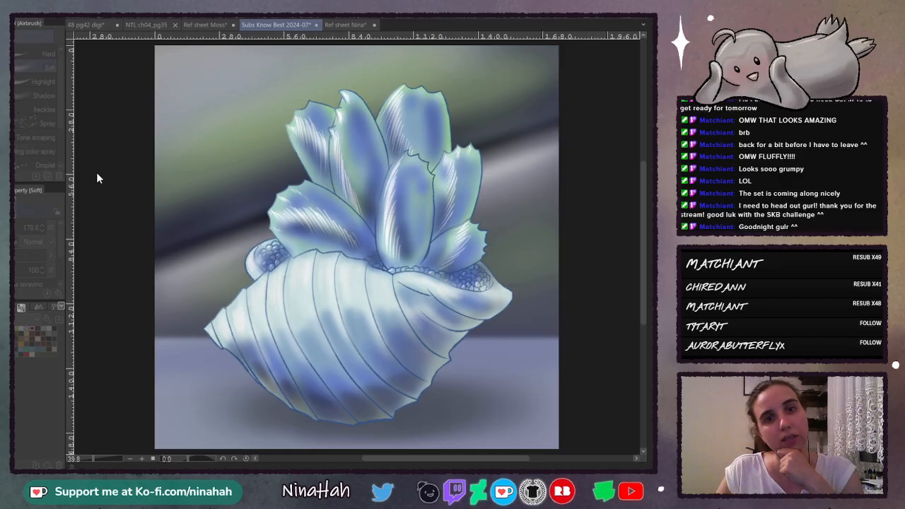
left_click_drag(87, 154, 92, 155)
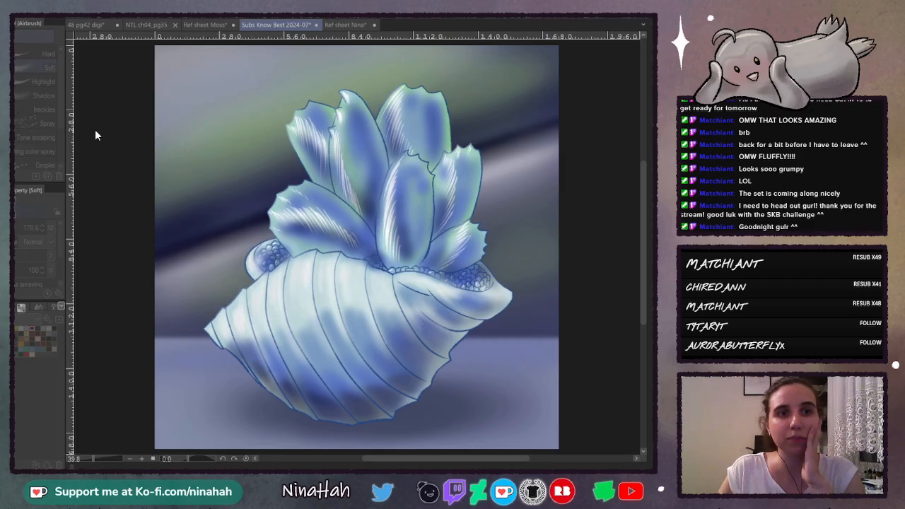
left_click_drag(94, 130, 101, 133)
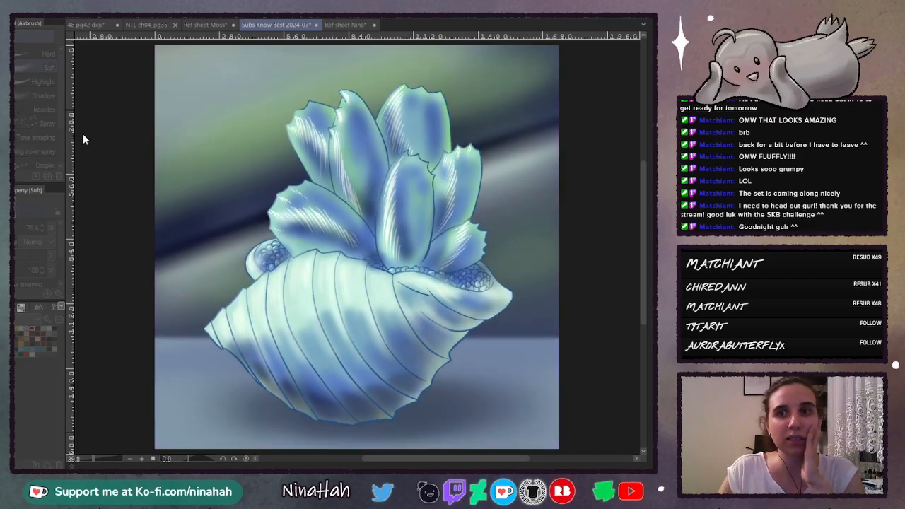
left_click(83, 133)
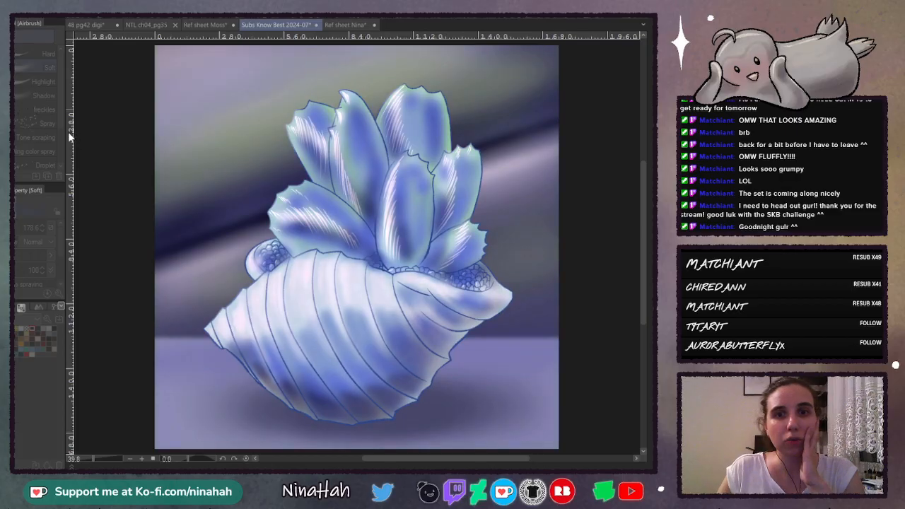
left_click_drag(73, 133, 76, 133)
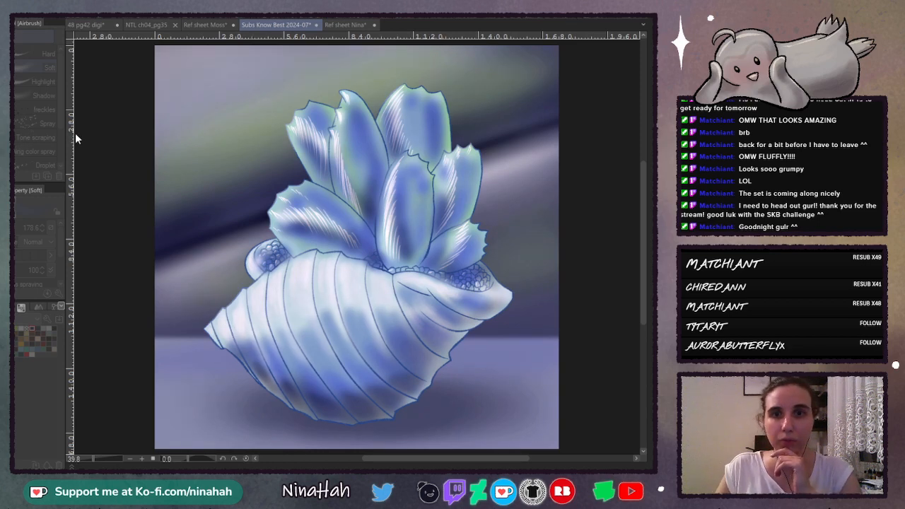
left_click(216, 84)
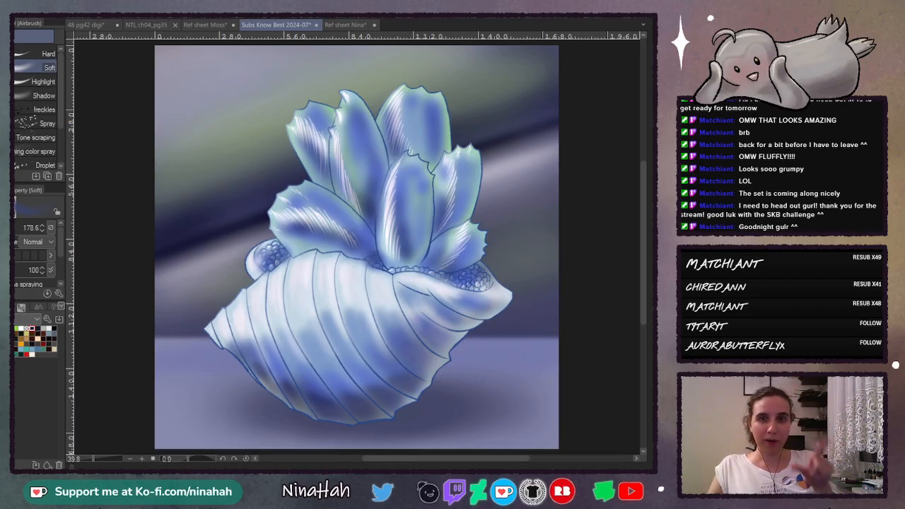
Step: Compare the picture with and without the blue-violet tint by repeatedly undoing and redoing the adjustment
key("ctrl+z")
key("ctrl+y")
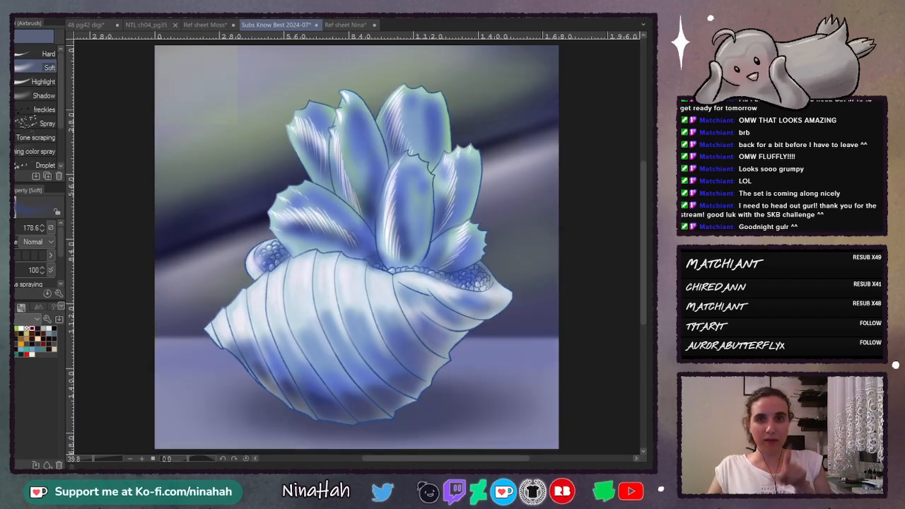
key("ctrl+z")
key("ctrl+y")
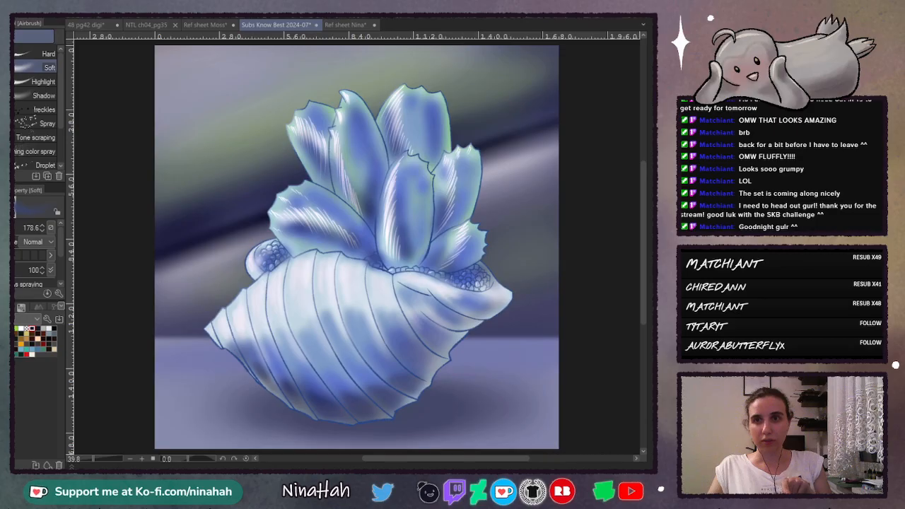
key("ctrl+z")
key("ctrl+y")
key("ctrl+z")
key("ctrl+y")
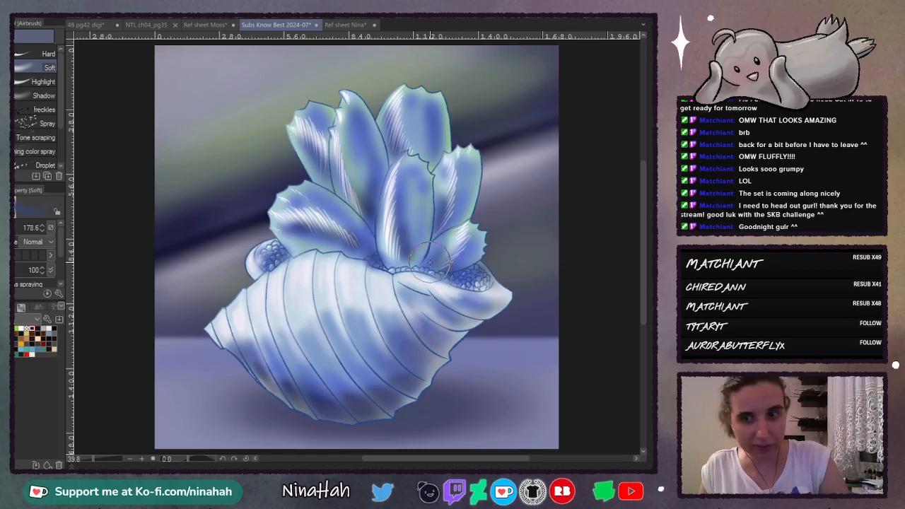
Step: Save the illustration and airbrush broad soft tone over the shell's ribs at size 368.7
key("ctrl+s")
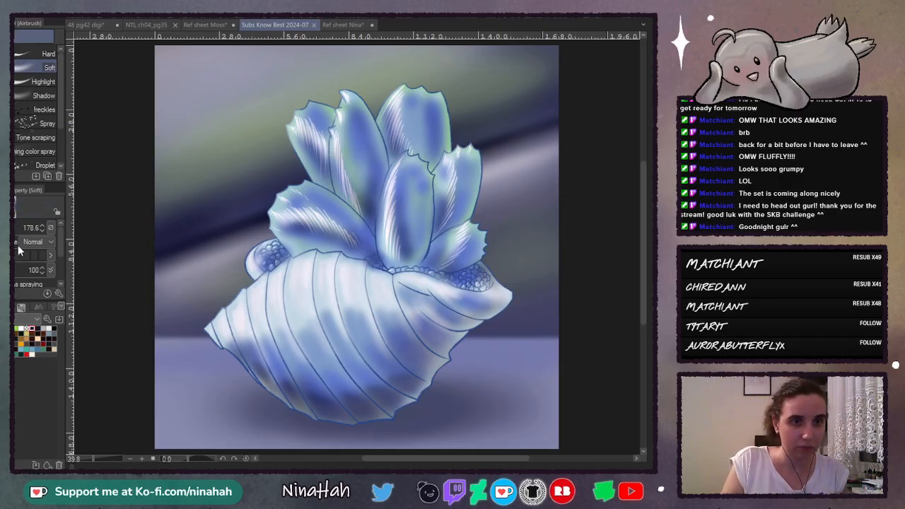
mouse_move(352, 293)
left_mouse_down()
mouse_move(295, 311)
mouse_move(309, 285)
mouse_move(334, 293)
mouse_move(346, 311)
mouse_move(371, 301)
mouse_move(322, 304)
mouse_move(256, 338)
left_mouse_up()
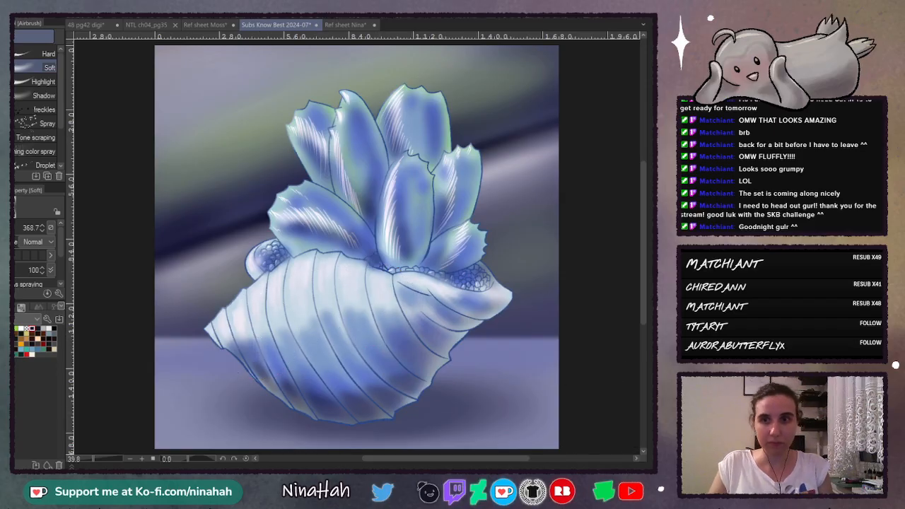
mouse_move(357, 347)
left_mouse_down()
mouse_move(343, 322)
mouse_move(331, 328)
mouse_move(378, 326)
mouse_move(375, 318)
mouse_move(292, 363)
mouse_move(273, 300)
mouse_move(254, 341)
mouse_move(259, 350)
mouse_move(315, 345)
mouse_move(371, 317)
mouse_move(405, 329)
left_mouse_up()
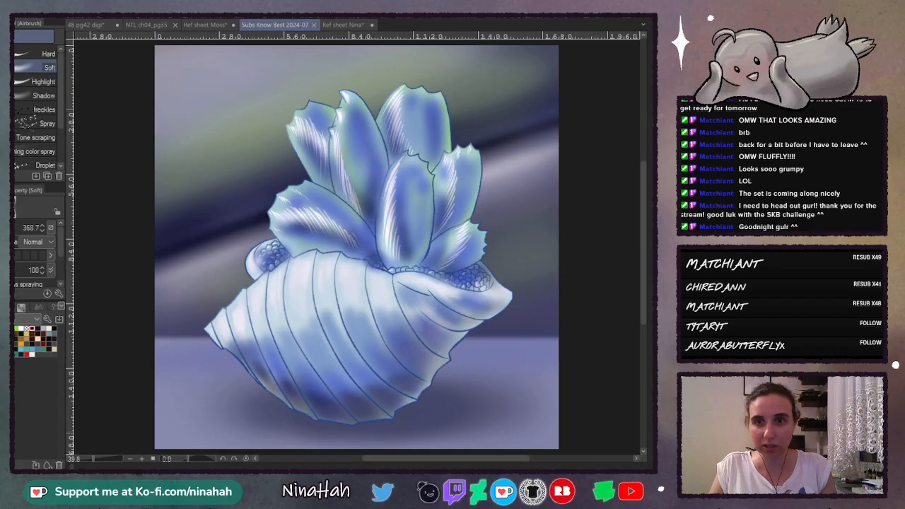
Step: Paste the artist's signature, scale it down slightly and place it on the floor beside the shell's lower right edge
key("ctrl+v")
key("ctrl+t")
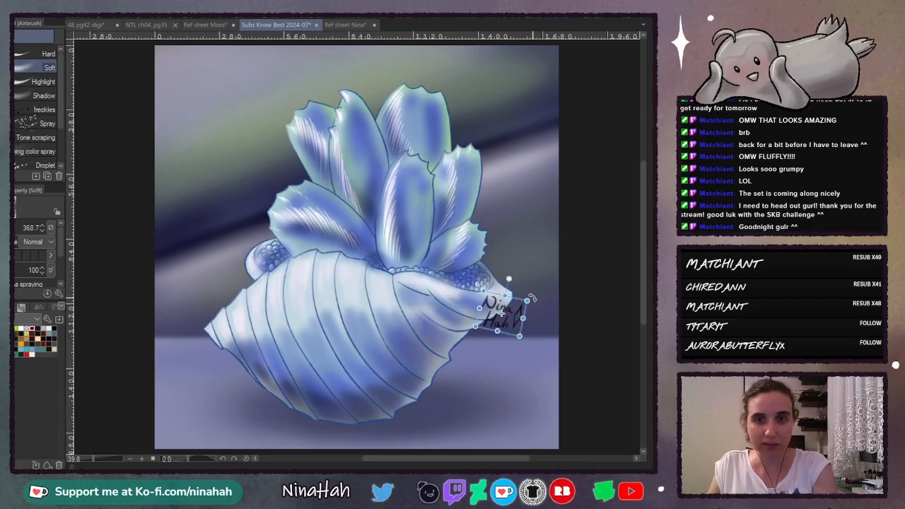
mouse_move(524, 333)
left_mouse_down()
mouse_move(523, 401)
mouse_move(516, 380)
mouse_move(536, 350)
mouse_move(513, 383)
mouse_move(506, 375)
left_mouse_up()
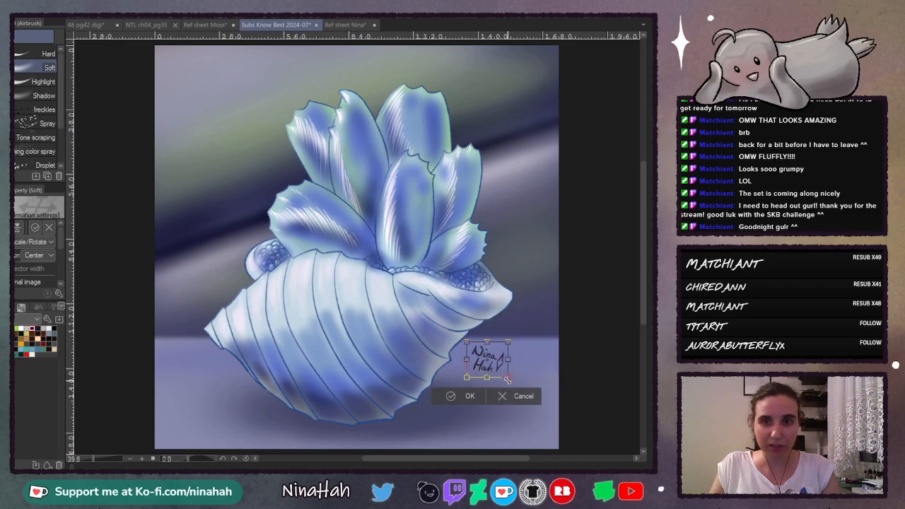
left_click(472, 402)
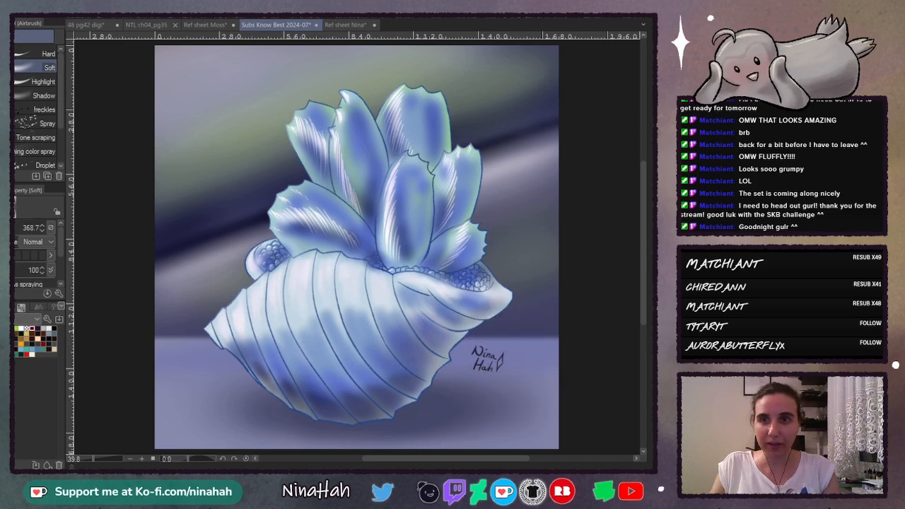
Step: Try writing the year beneath the signature with the Calligraphy pen at size 12.5, and undo the strokes
key("ctrl+plus")
key("ctrl+plus")
key("ctrl+plus")
key("ctrl+plus")
left_click_drag(644, 248, 644, 357)
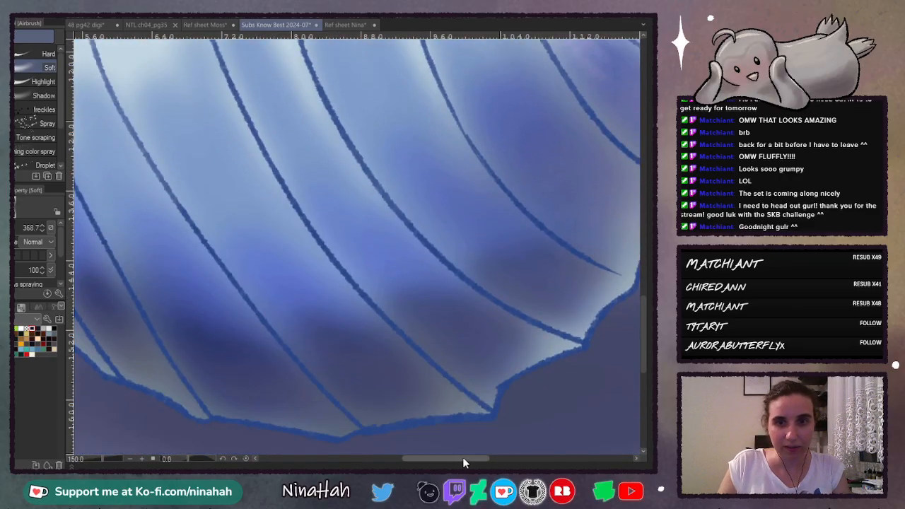
left_click_drag(463, 459, 548, 459)
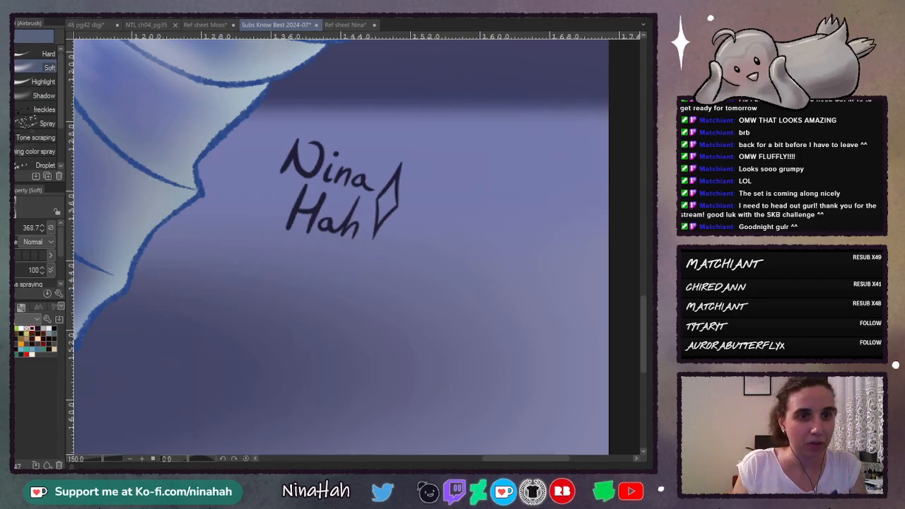
key("p")
key("p")
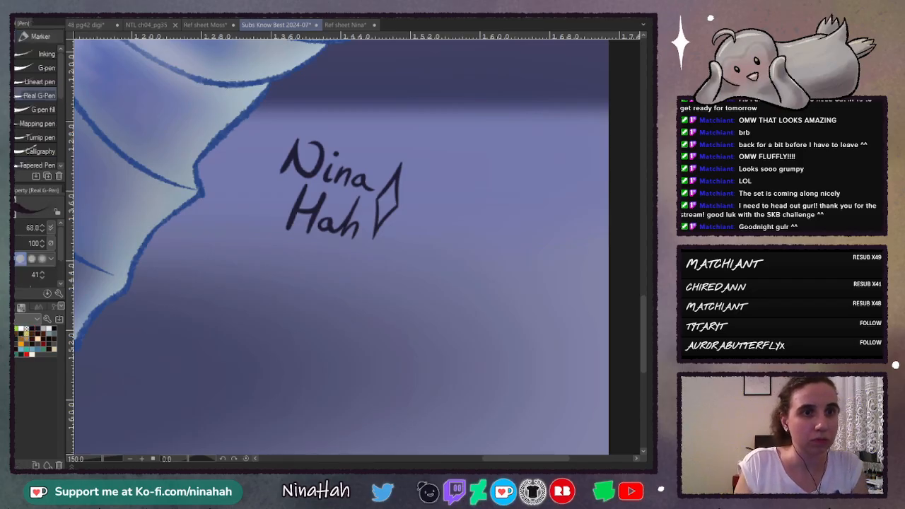
left_click(27, 151)
key("ctrl+plus")
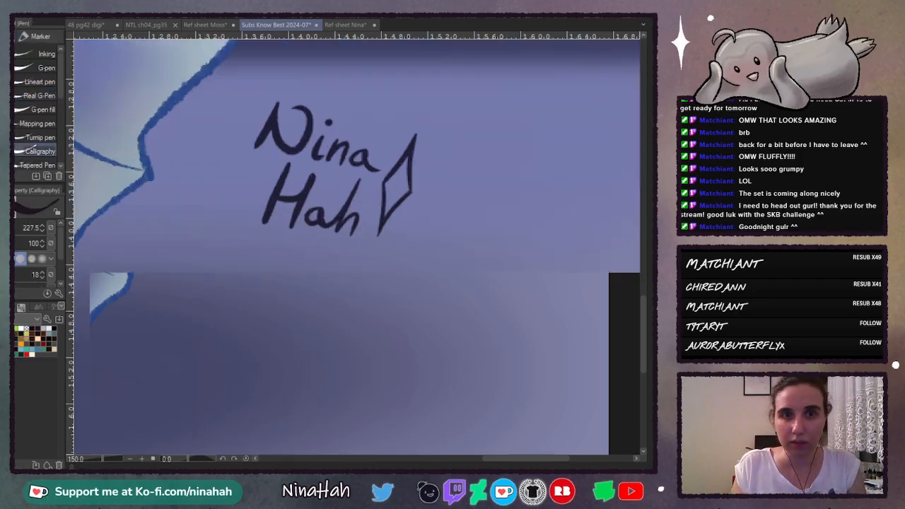
left_click(48, 294)
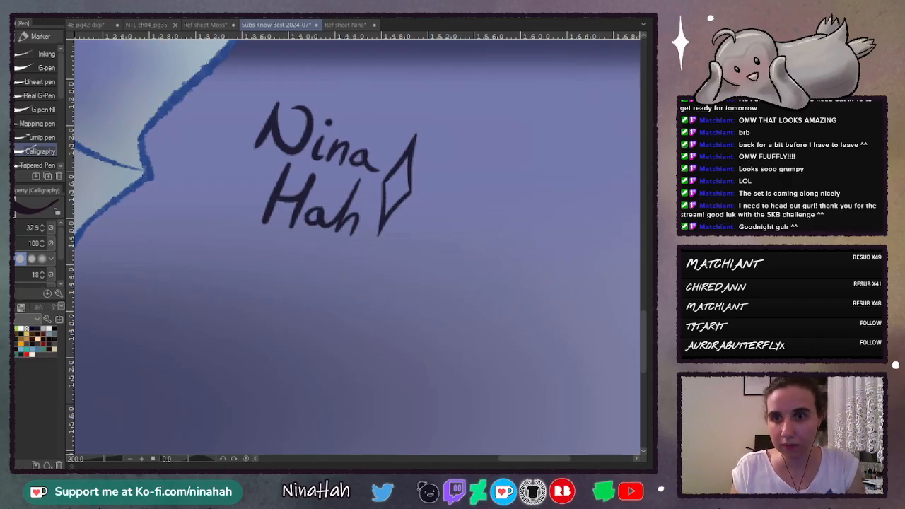
left_click(20, 227)
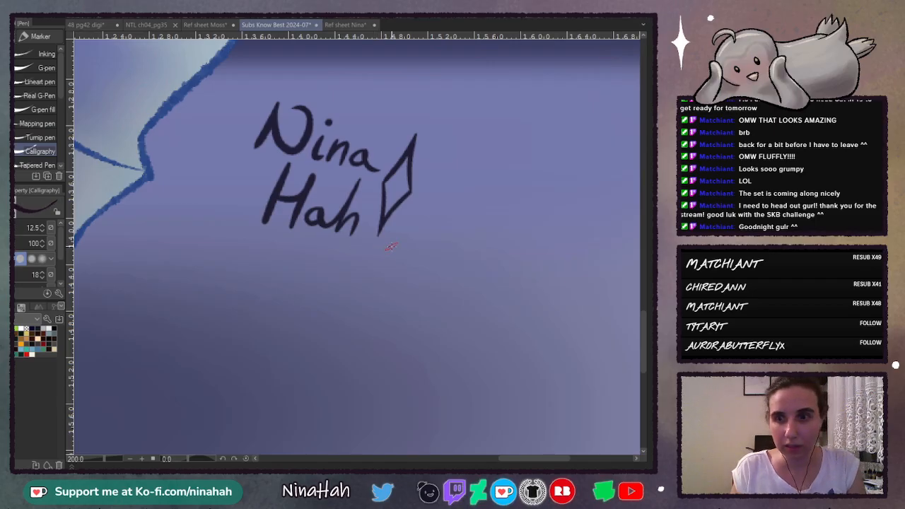
mouse_move(384, 245)
left_mouse_down()
mouse_move(386, 261)
mouse_move(411, 244)
left_mouse_up()
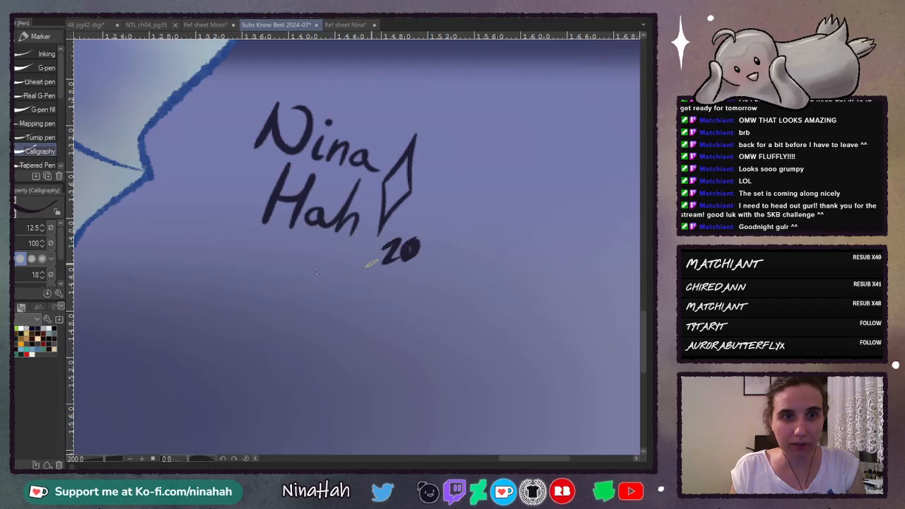
key("ctrl+z")
key("ctrl+z")
Step: Try writing 2024 beneath the signature with the Calligraphy pen at size 6.1, and undo it after checking the whole picture
left_click(30, 258)
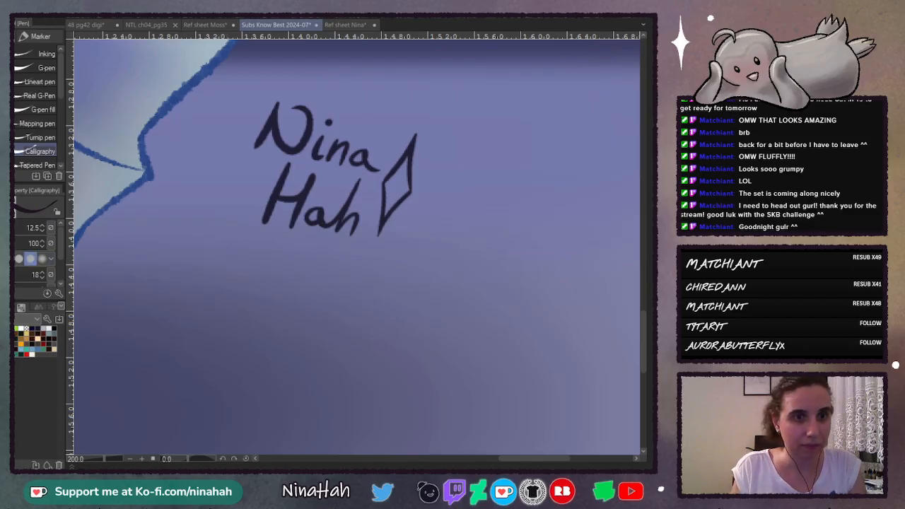
left_click(23, 228)
mouse_move(382, 243)
left_mouse_down()
mouse_move(380, 258)
mouse_move(400, 256)
mouse_move(411, 235)
mouse_move(428, 233)
mouse_move(433, 248)
mouse_move(446, 238)
mouse_move(434, 252)
left_mouse_up()
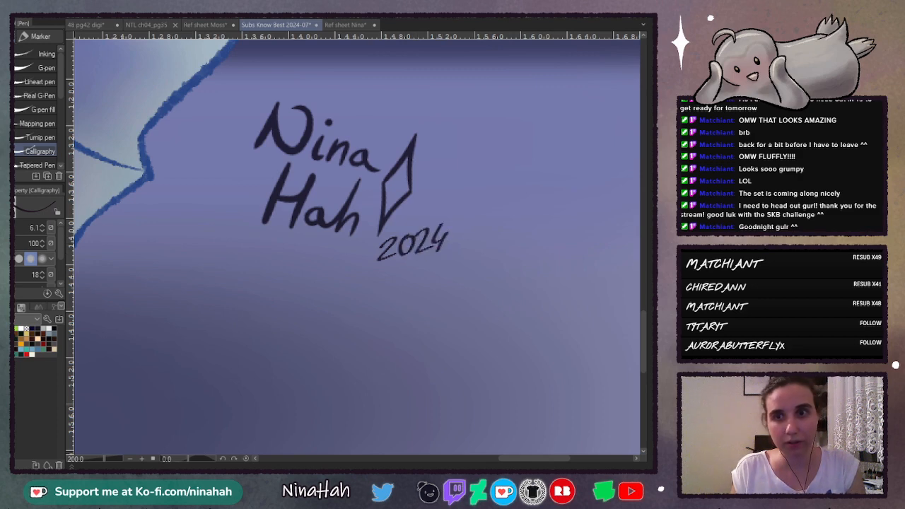
key("ctrl+0")
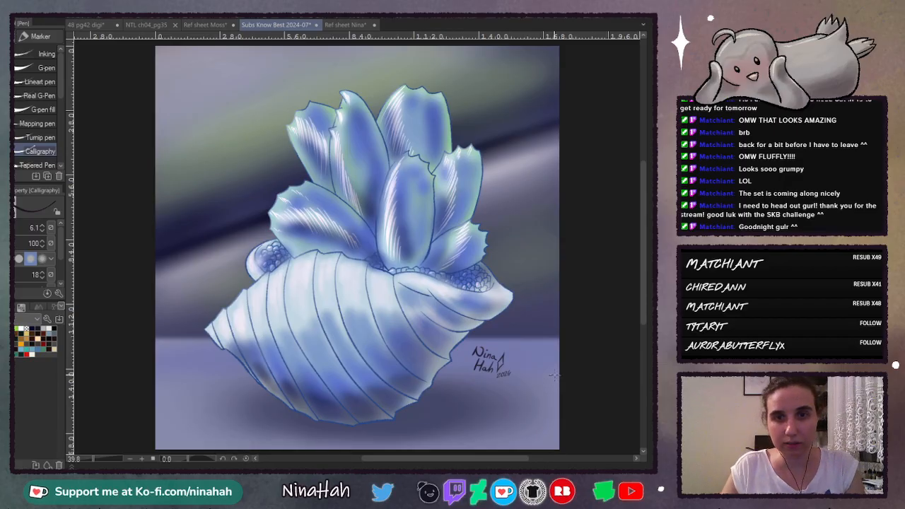
key("ctrl+z")
key("ctrl+z")
key("ctrl+z")
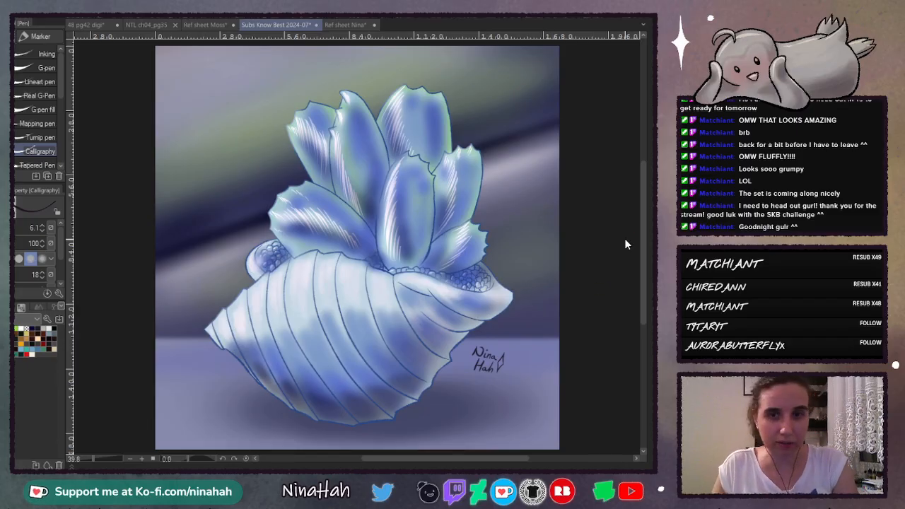
Step: Save the illustration with the signature kept at its present size and place
key("ctrl+t")
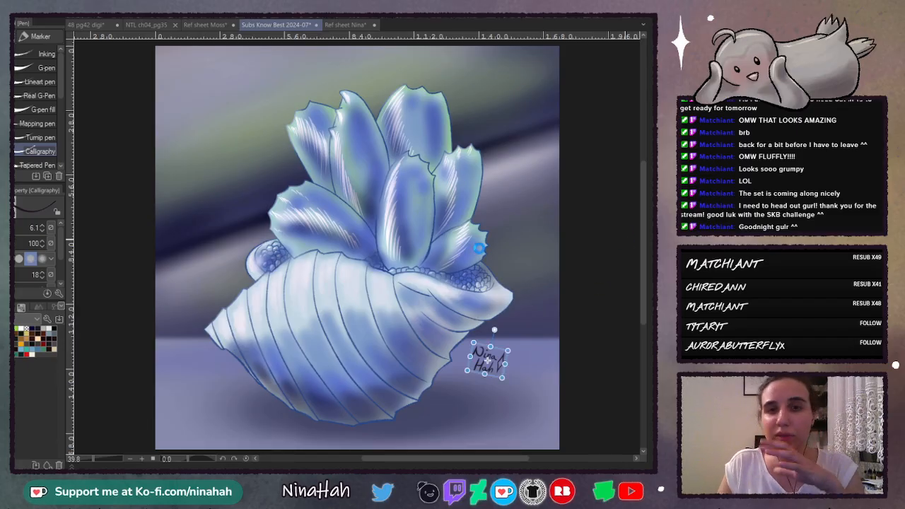
key("Return")
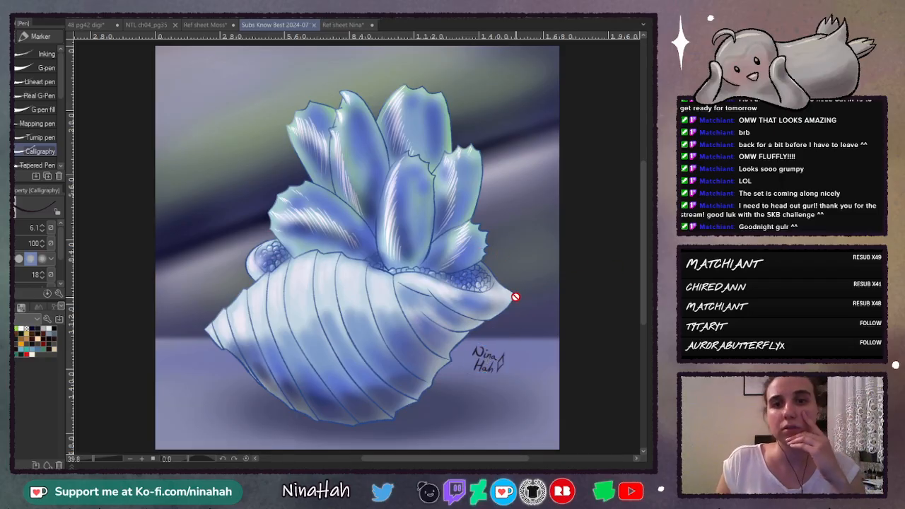